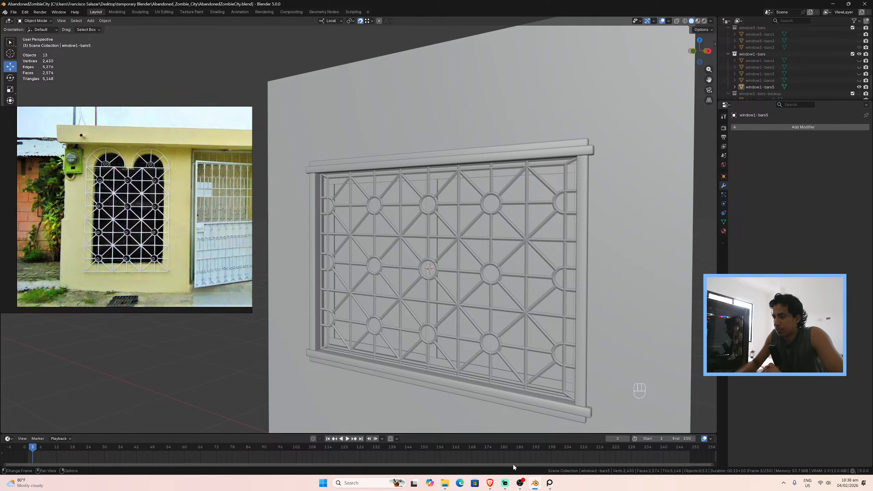
- Hide the window1-bars collection so only the wall and the window frame stay displayed
left_click(520, 484)
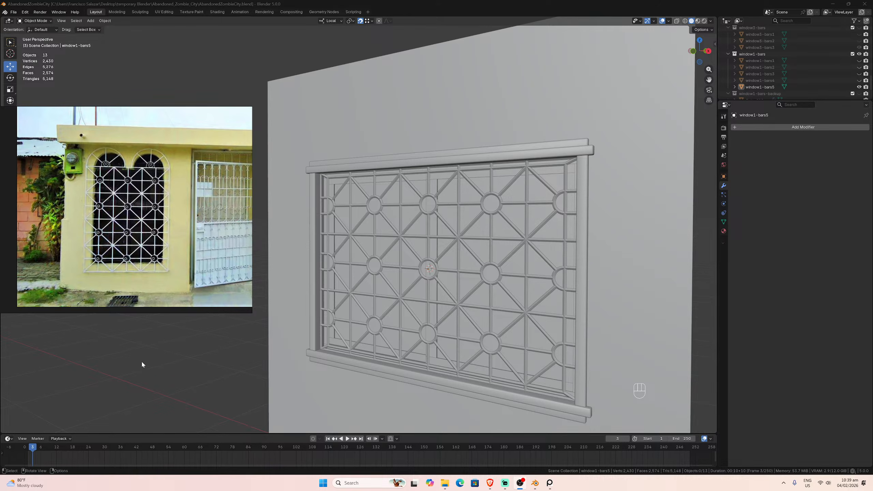
left_click(124, 361)
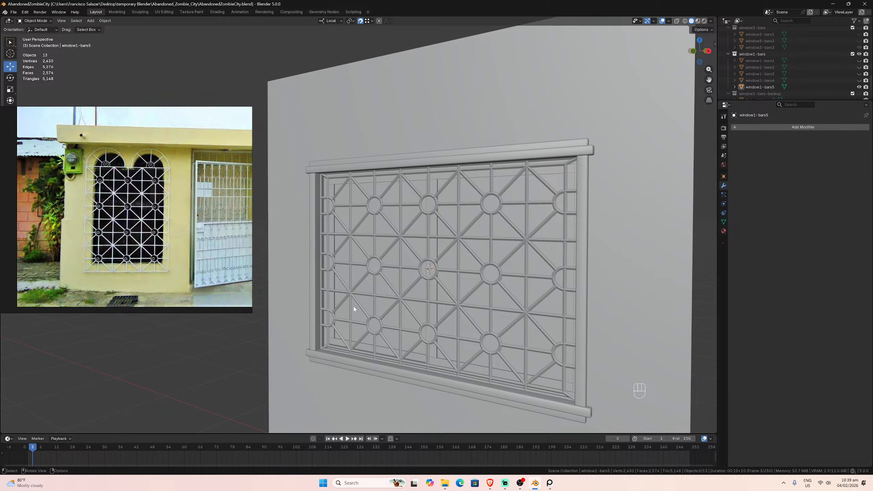
middle_click_drag(424, 280, 663, 162)
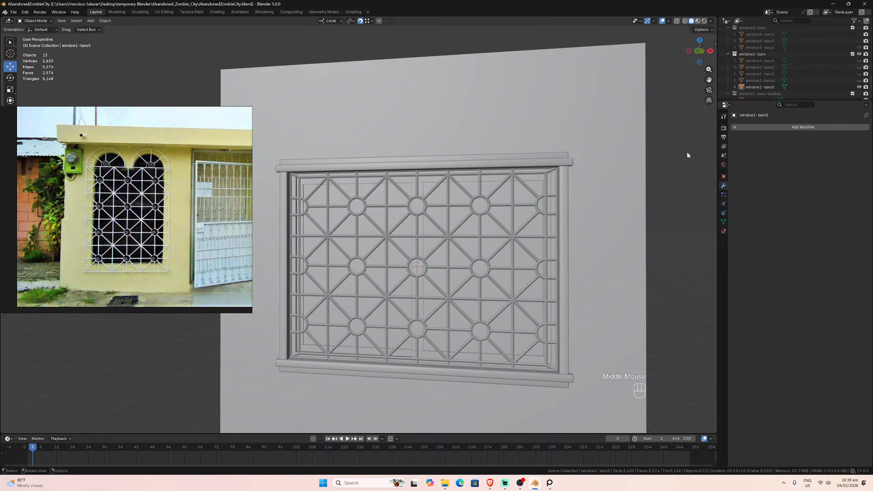
left_click_drag(709, 79, 711, 47)
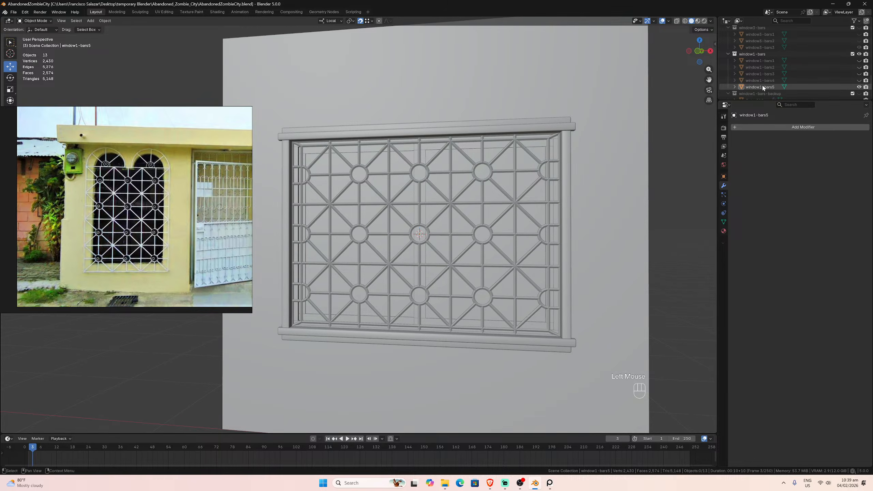
left_click(858, 54)
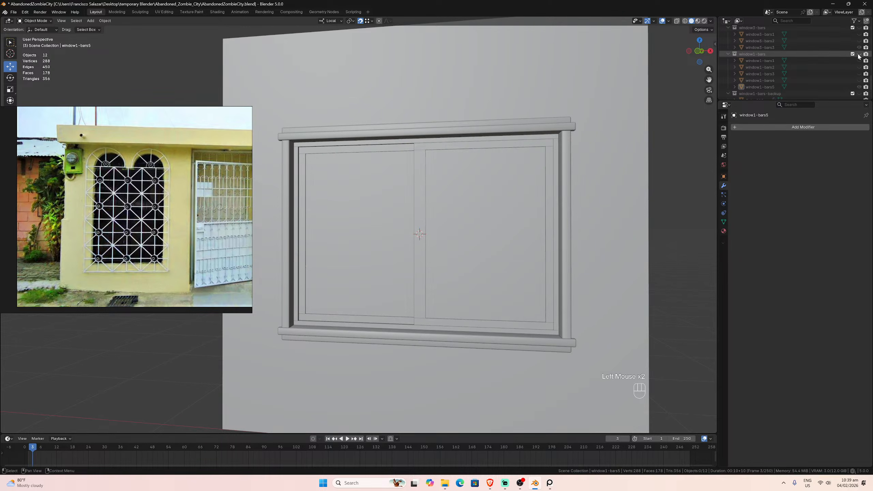
- Show the window4-bars6 grille and examine its scrollwork against the window, at an angle and from the front
scroll(858, 57, "up", 10)
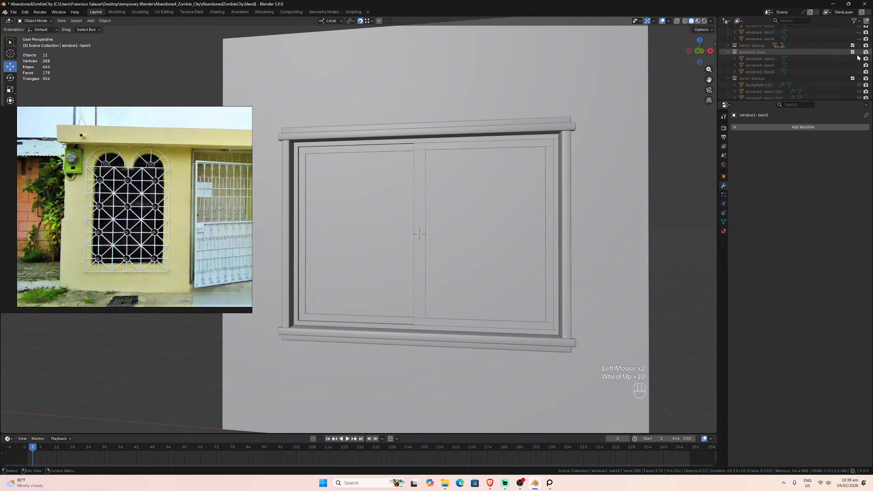
scroll(858, 58, "up", 3)
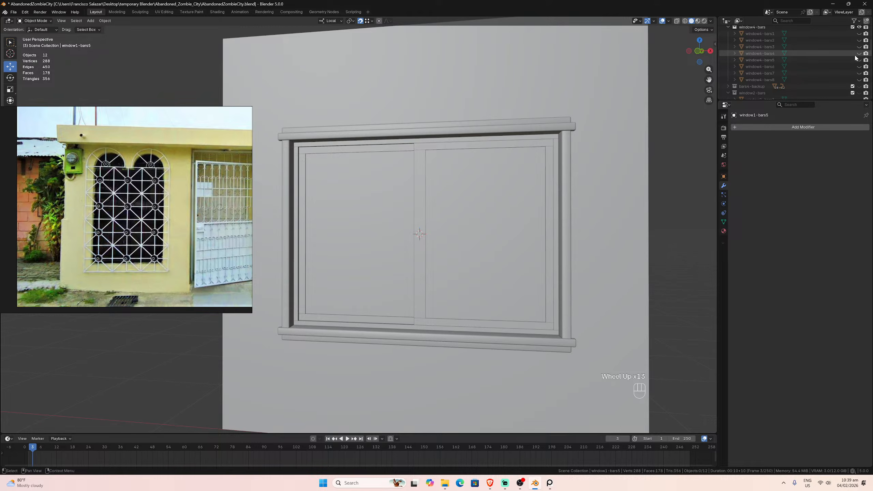
left_click(859, 67)
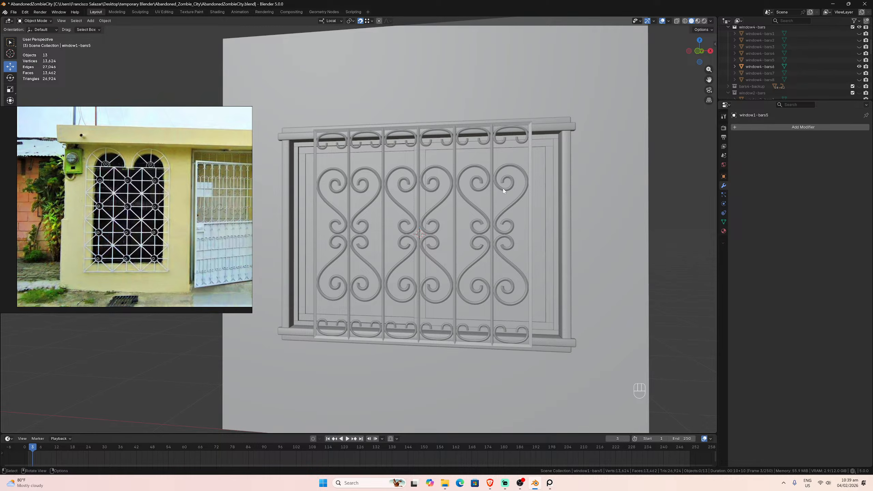
middle_click_drag(513, 188, 500, 185)
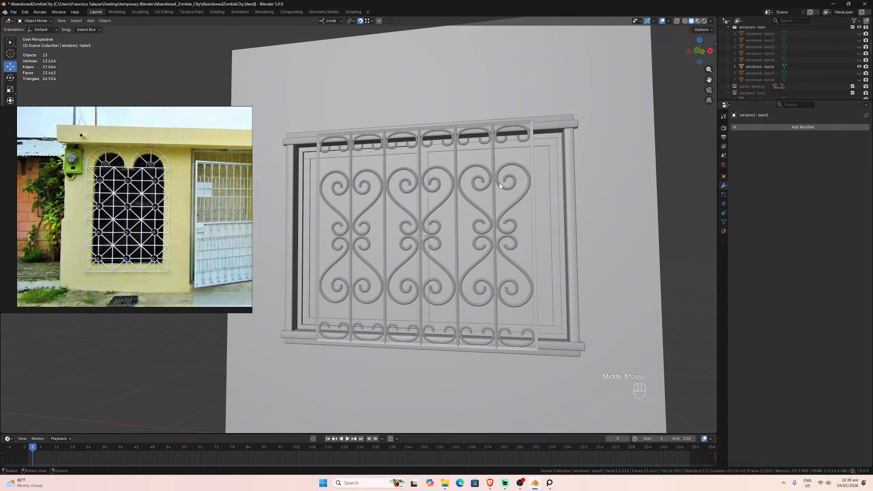
key("KP_1")
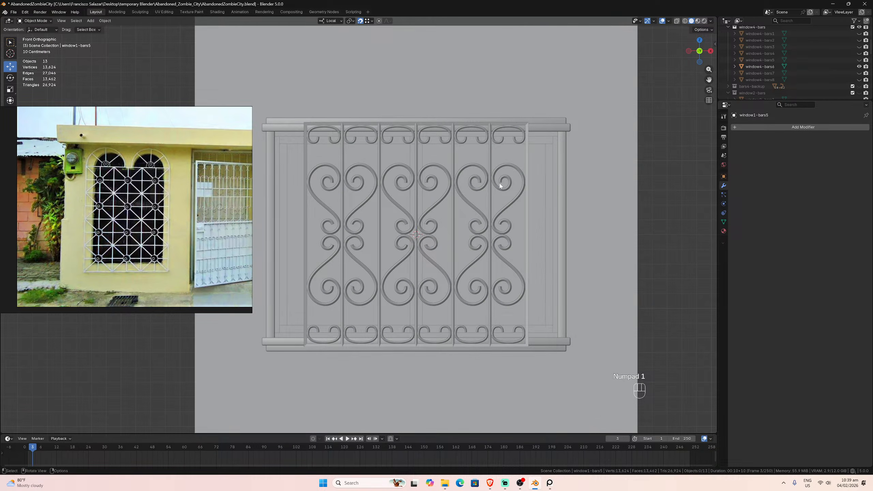
middle_click_drag(454, 240, 428, 238)
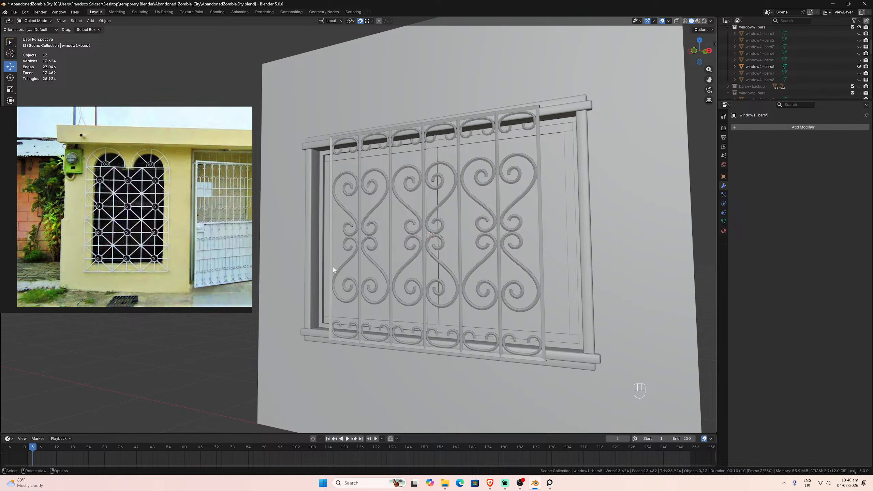
middle_click_drag(333, 269, 355, 223)
middle_click_drag(397, 131, 475, 172)
key("KP_1")
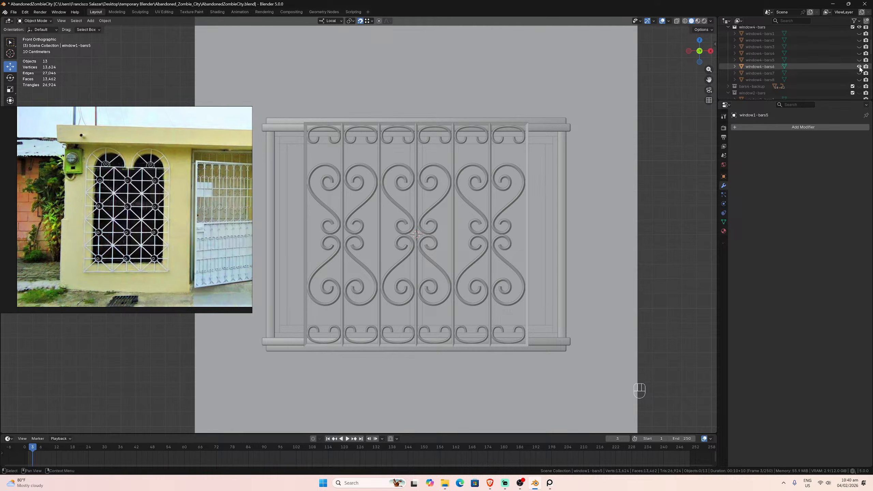
- Hide window4-bars6 and show the bars4-backup collection with the source pieces of the grilles
scroll(859, 68, "up", 2)
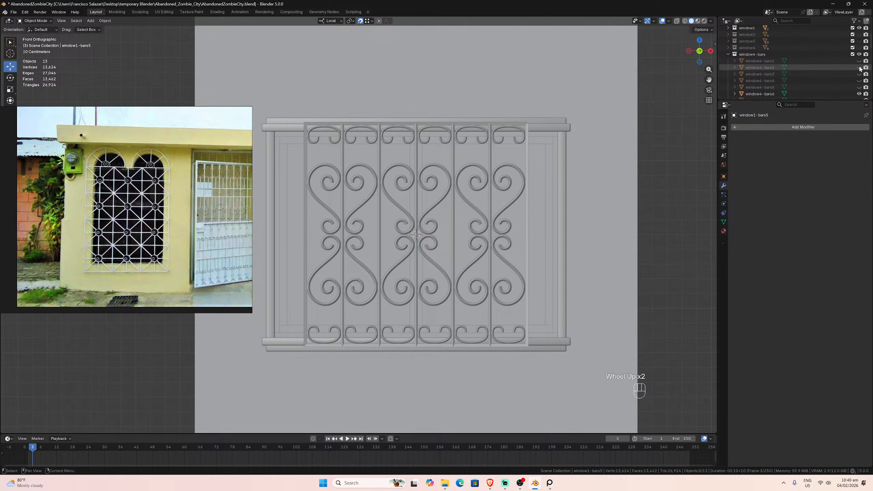
left_click(859, 94)
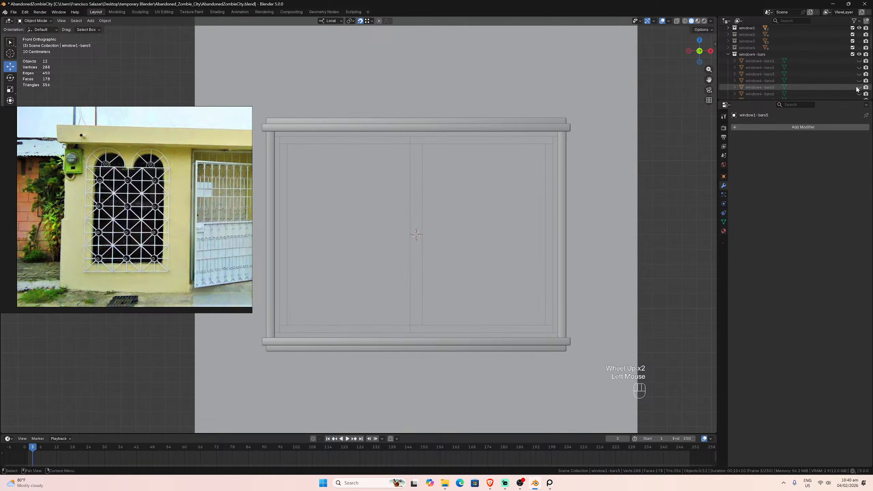
scroll(857, 93, "down", 2)
left_click(859, 87)
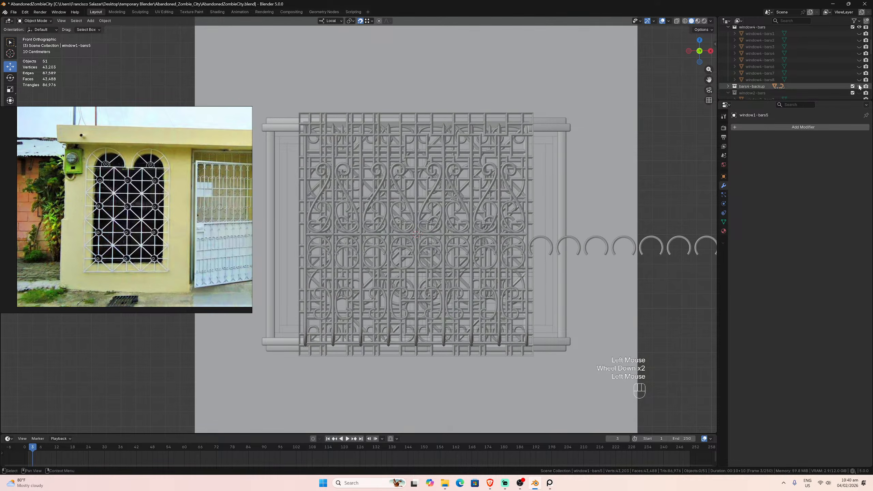
- Hide the dense wireframe grid and the rectangular wireframe outline among the backup bars
scroll(462, 215, "up", 1)
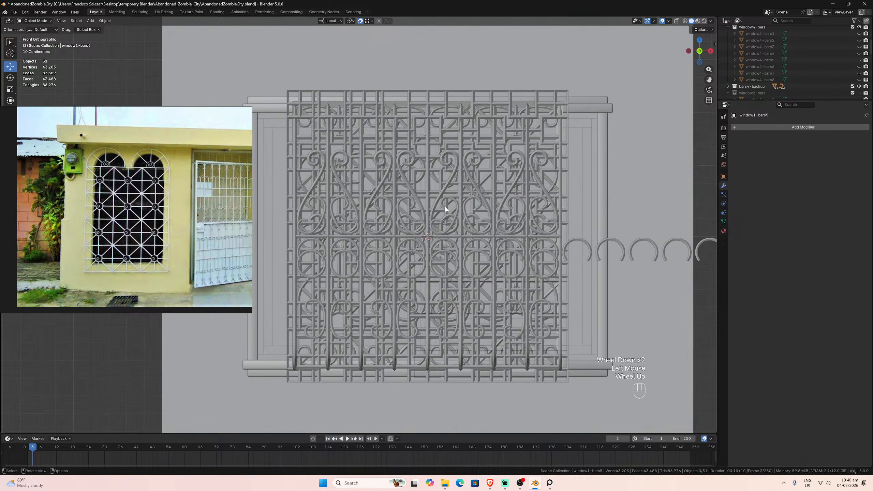
left_click(434, 93)
key("h")
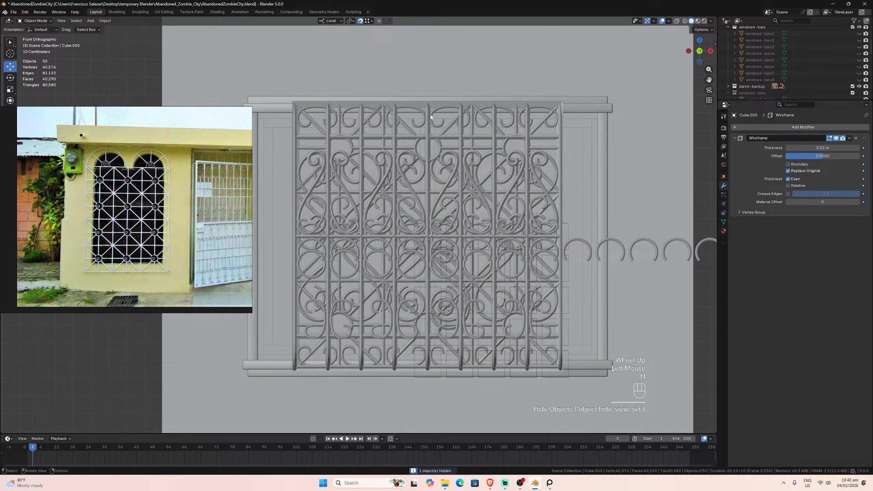
left_click(427, 110)
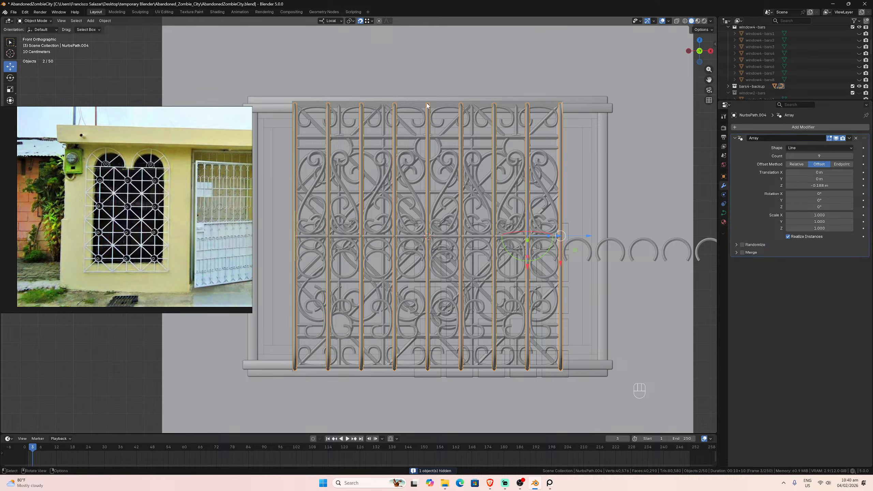
left_click(390, 104)
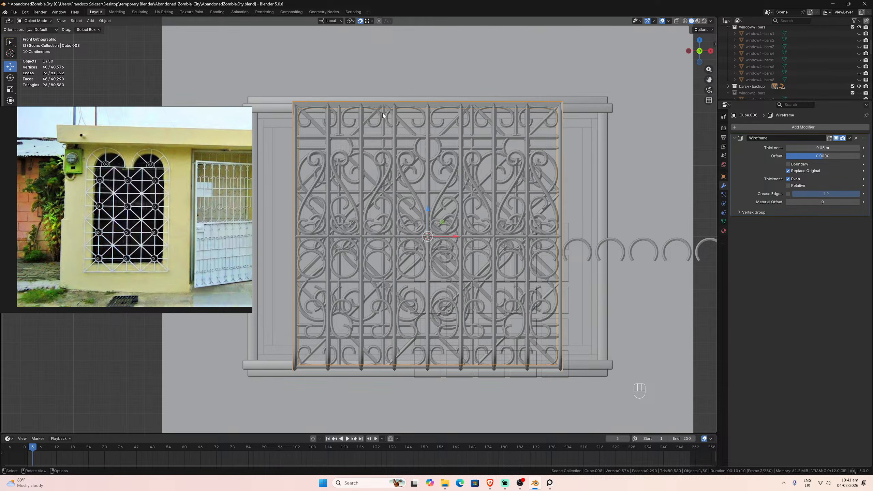
key("h")
- Duplicate the upper row of tall mirrored scroll curves in place and move the copy to the window1-bars collection
left_click(398, 161)
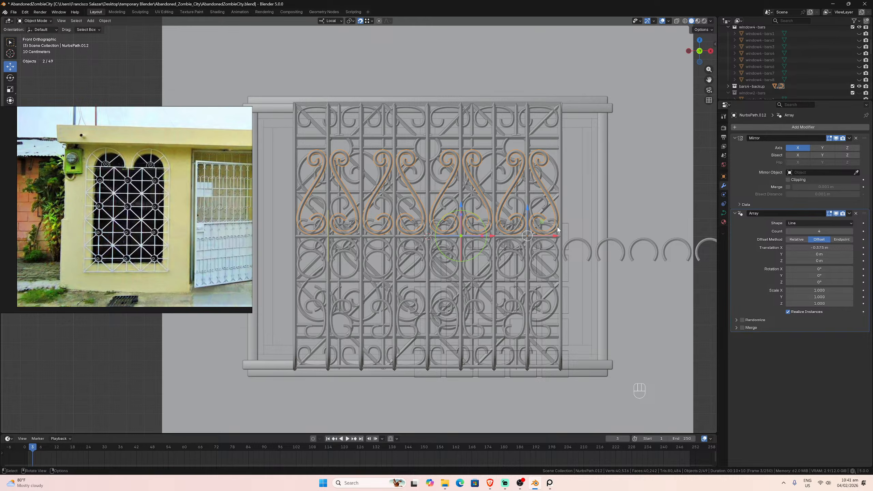
key("shift+d")
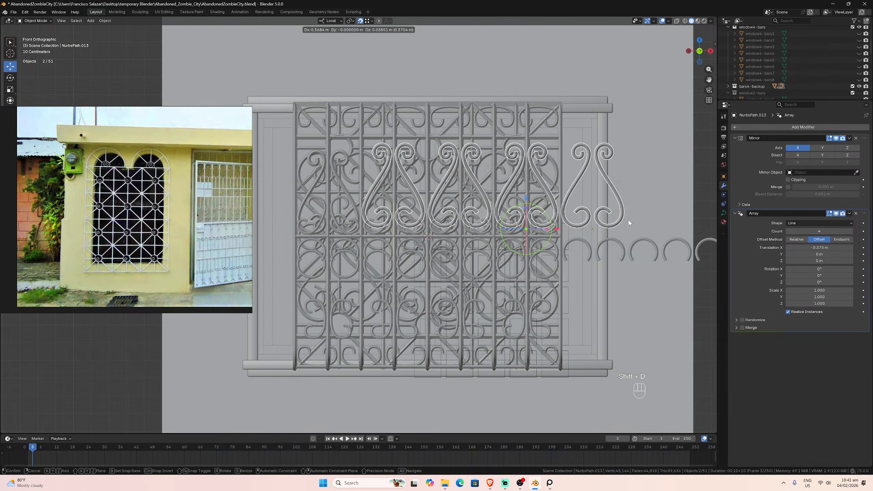
key("Escape")
key("m")
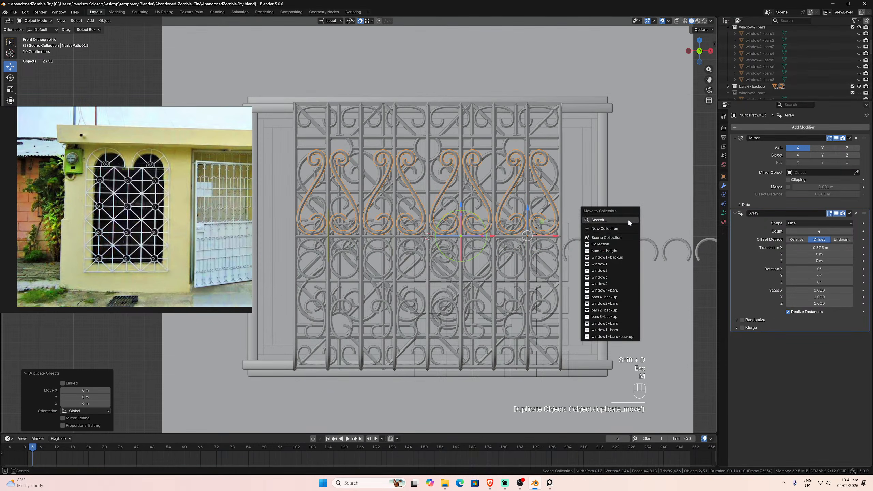
left_click(604, 330)
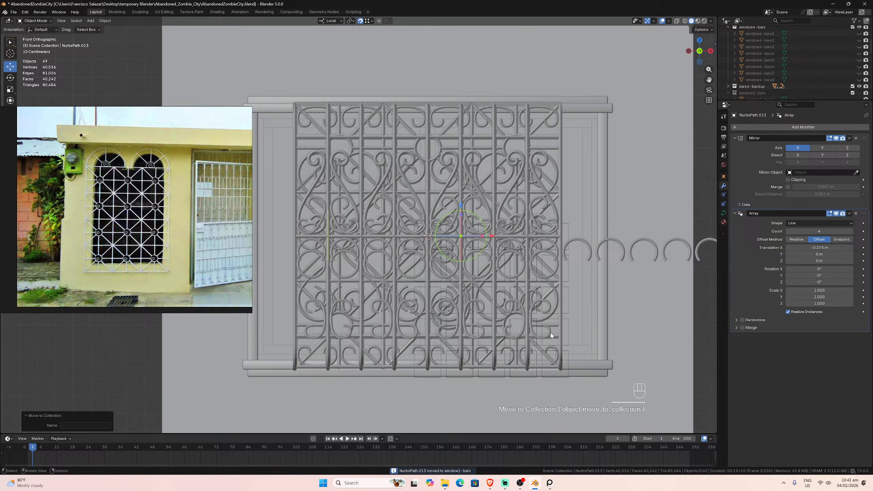
- Duplicate the small C-shaped scrolls along the grille's upper and lower edges in place and move the copy to window1-bars
left_click(555, 351)
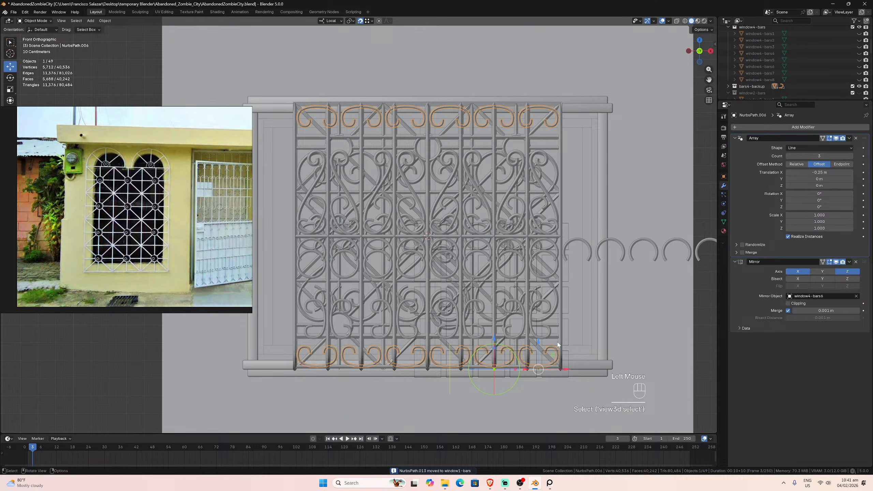
key("shift+d")
key("Escape")
key("m")
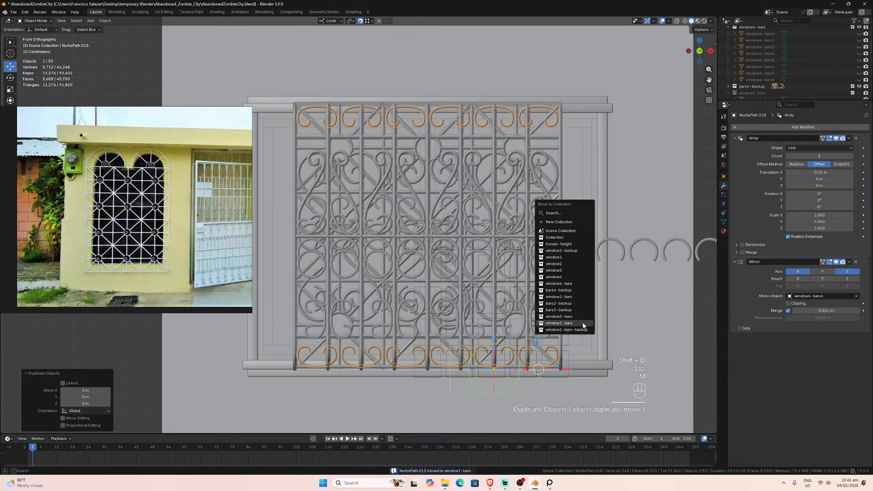
left_click(565, 323)
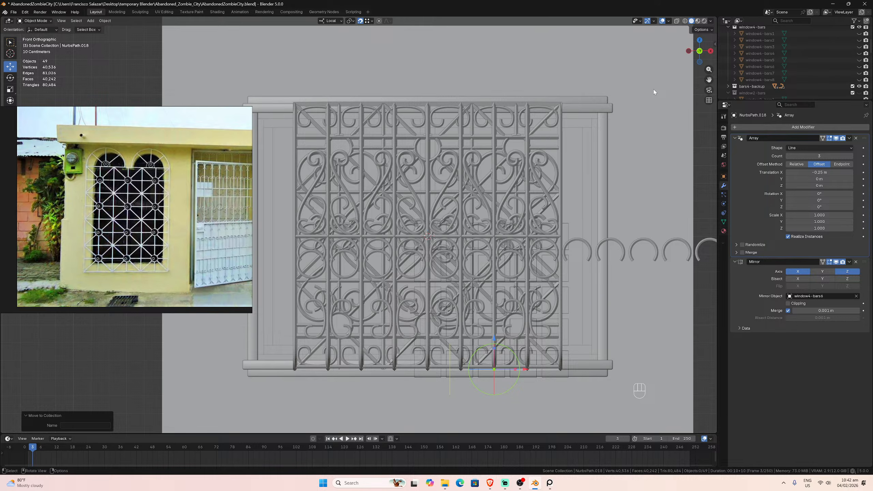
- Switch to the reference image board and examine the window grille photos, ending with the grille on the two-storey house facade
scroll(146, 202, "down", 9)
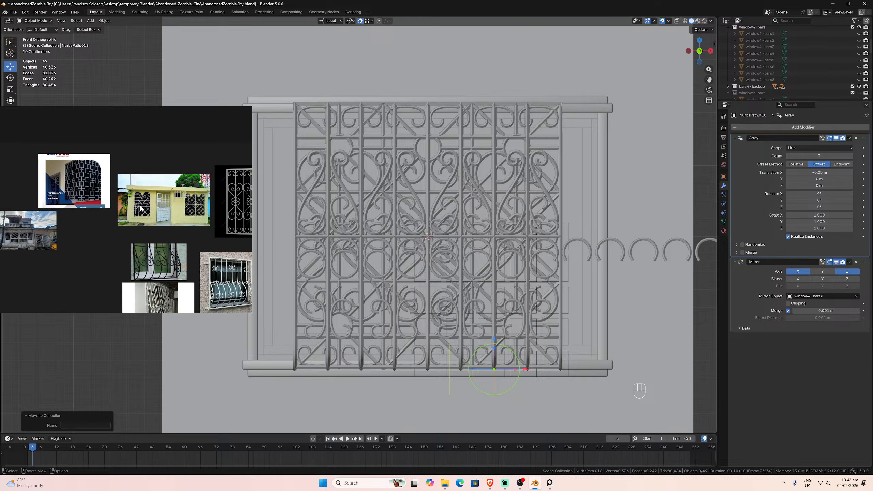
left_click(166, 248)
scroll(101, 257, "down", 2)
scroll(92, 244, "up", 8)
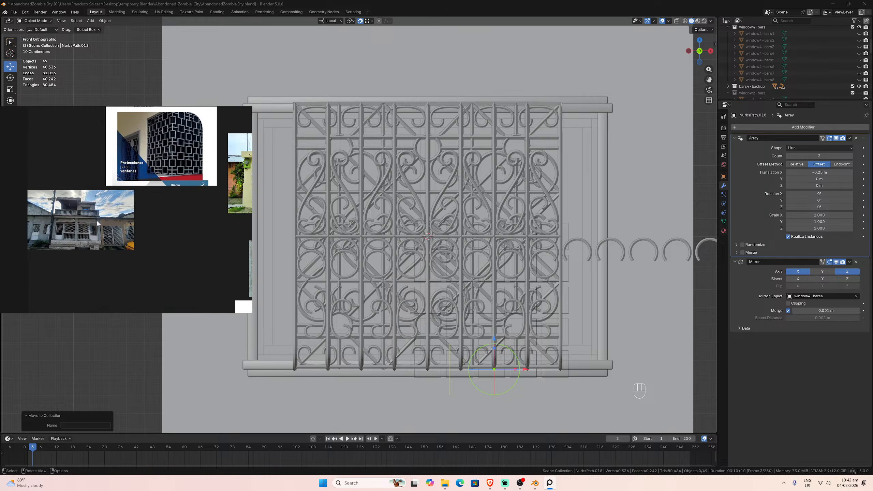
scroll(104, 226, "down", 5)
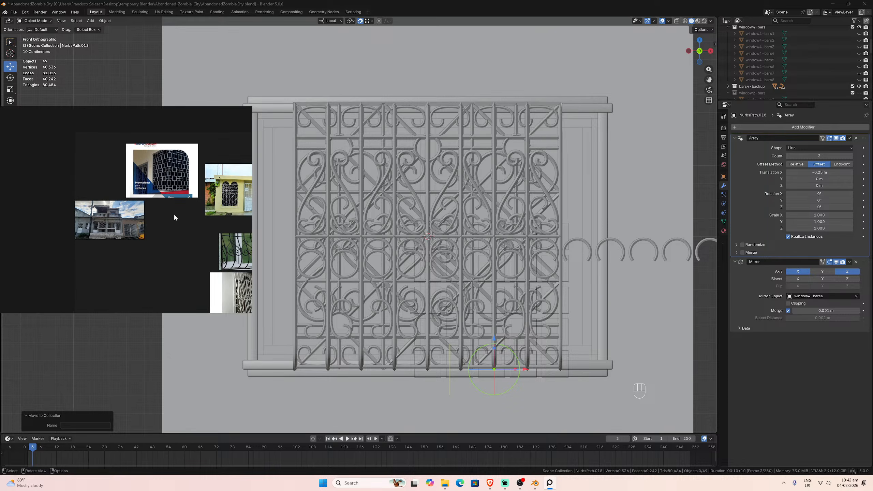
scroll(115, 213, "down", 2)
middle_click_drag(162, 231, 132, 215)
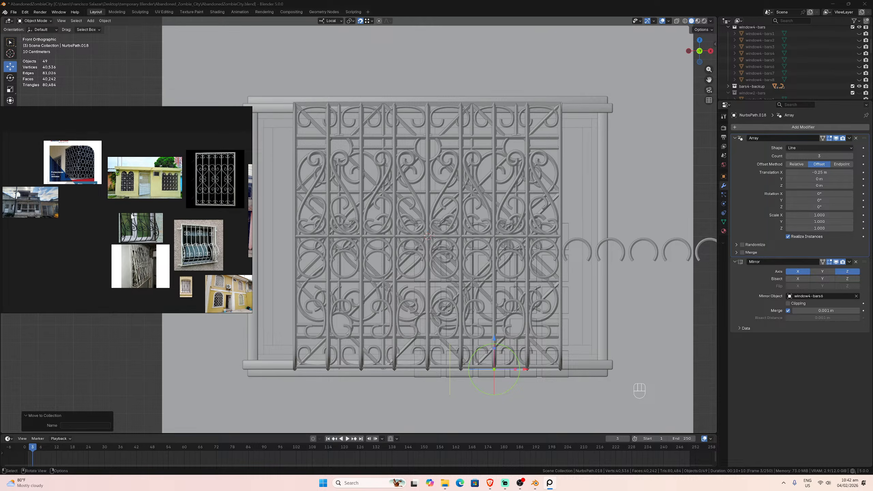
middle_click_drag(182, 224, 150, 232)
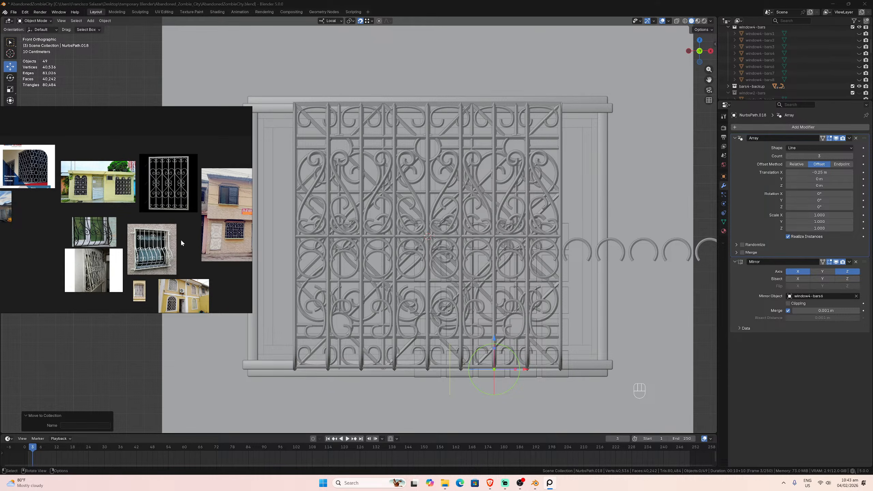
scroll(189, 245, "up", 3)
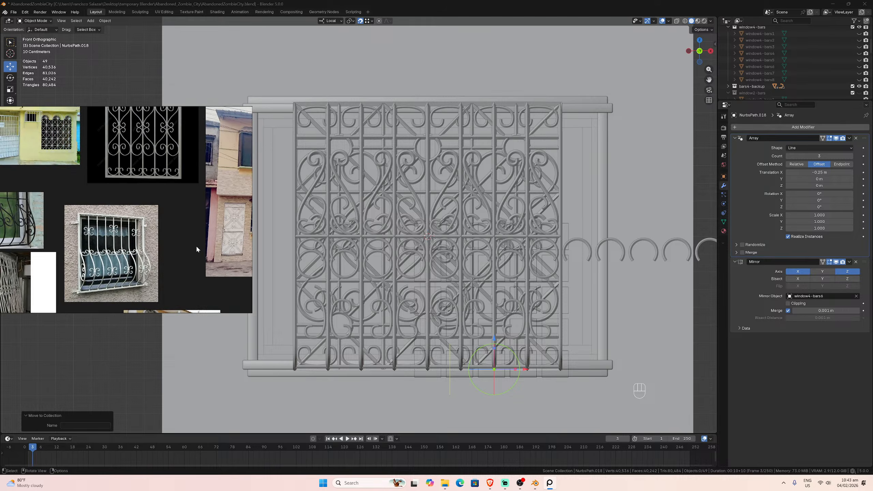
middle_click_drag(174, 246, 141, 247)
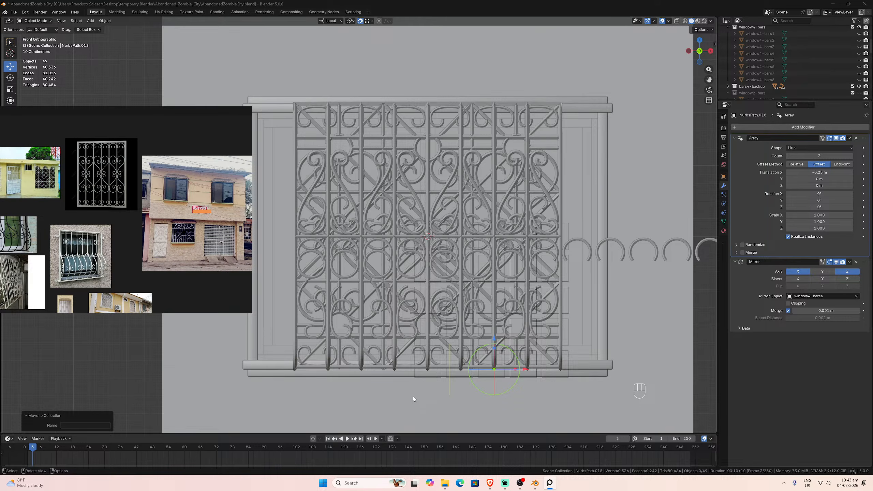
scroll(154, 235, "up", 3)
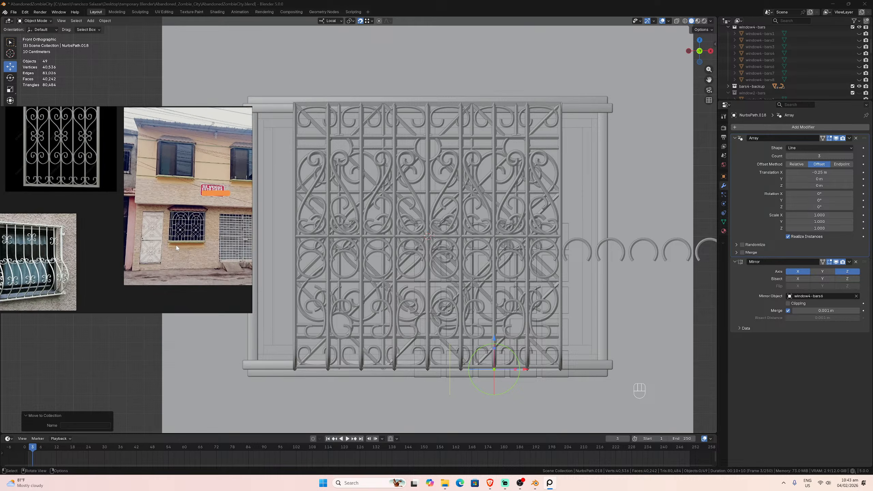
middle_click_drag(161, 247, 147, 243)
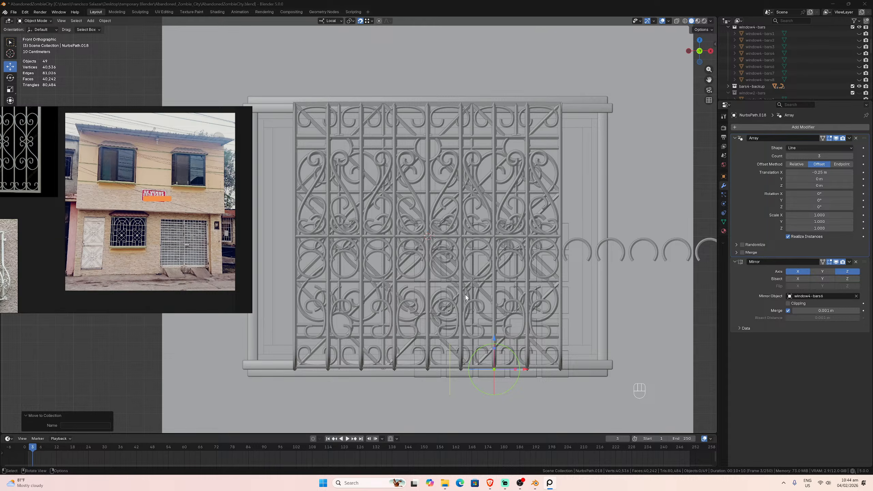
- Examine the windows, roof edge and wall details of the two-storey house facade on the reference board
scroll(439, 292, "down", 3)
mouse_move(439, 292)
middle_mouse_down()
mouse_move(430, 291)
mouse_move(438, 290)
middle_mouse_up()
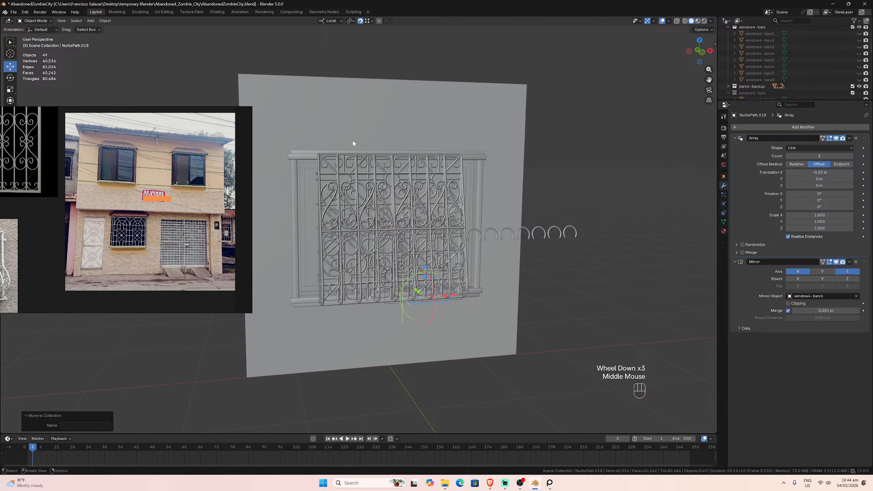
scroll(163, 230, "up", 2)
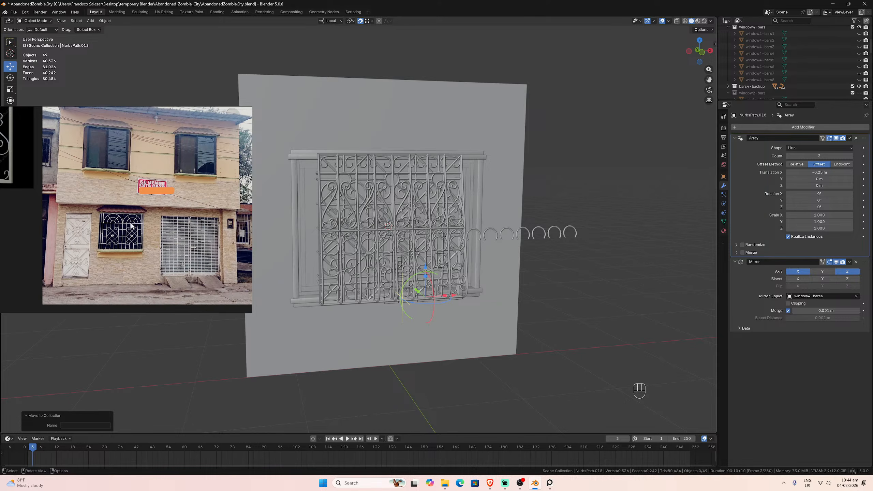
scroll(134, 192, "down", 2)
scroll(144, 199, "up", 3)
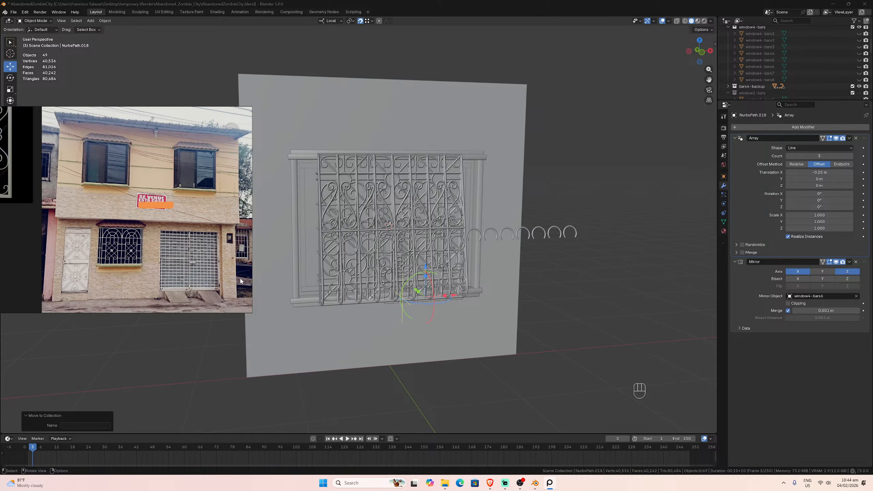
mouse_move(91, 113)
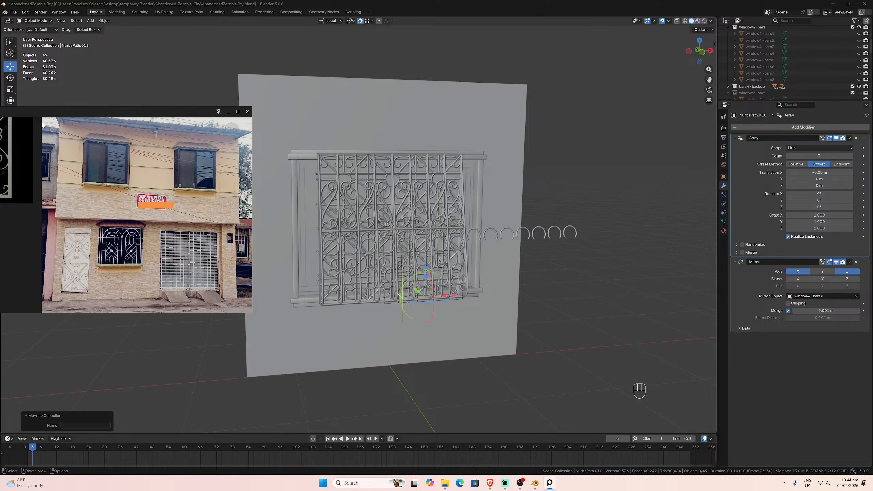
scroll(202, 150, "up", 5)
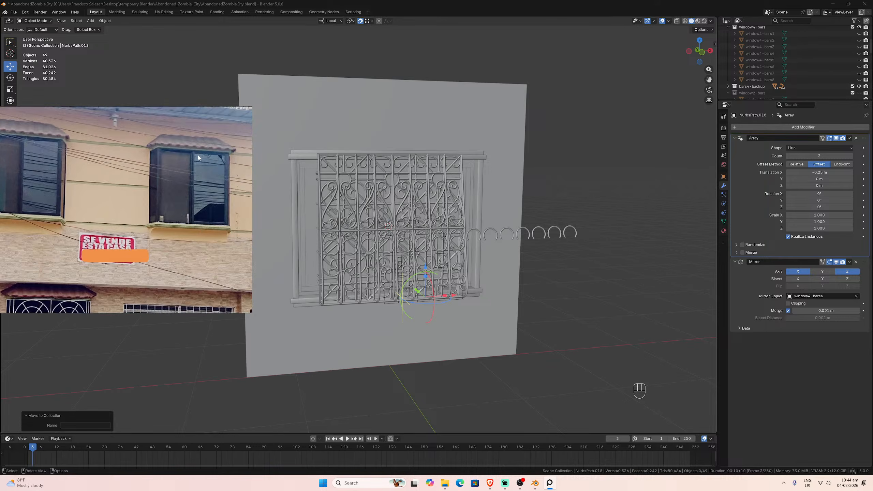
scroll(198, 157, "down", 5)
scroll(152, 140, "up", 6)
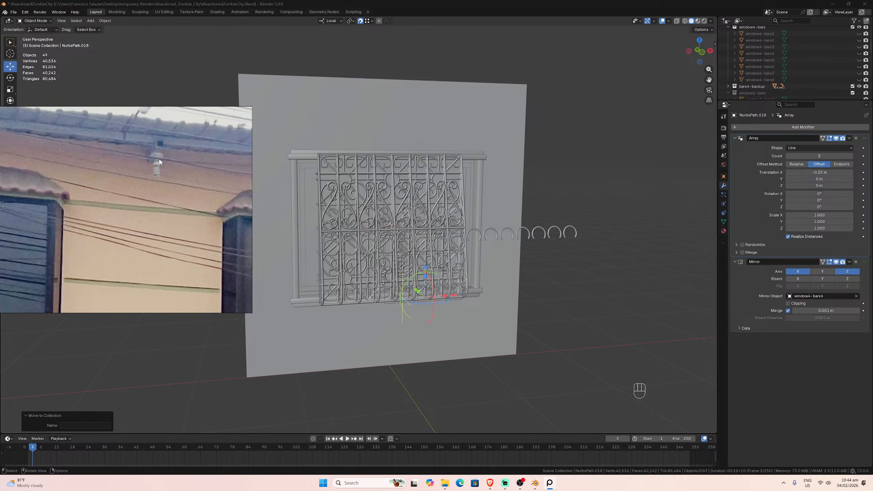
scroll(145, 172, "down", 8)
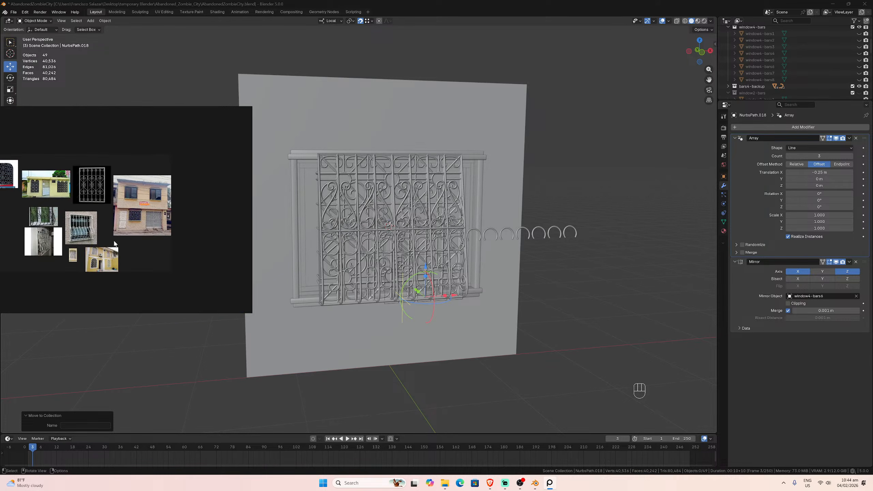
- Survey the other house photos on the reference board and inspect the yellow house's arched window grille closely
scroll(179, 250, "up", 4)
scroll(179, 250, "down", 3)
middle_click_drag(53, 183, 140, 238)
scroll(149, 239, "up", 5)
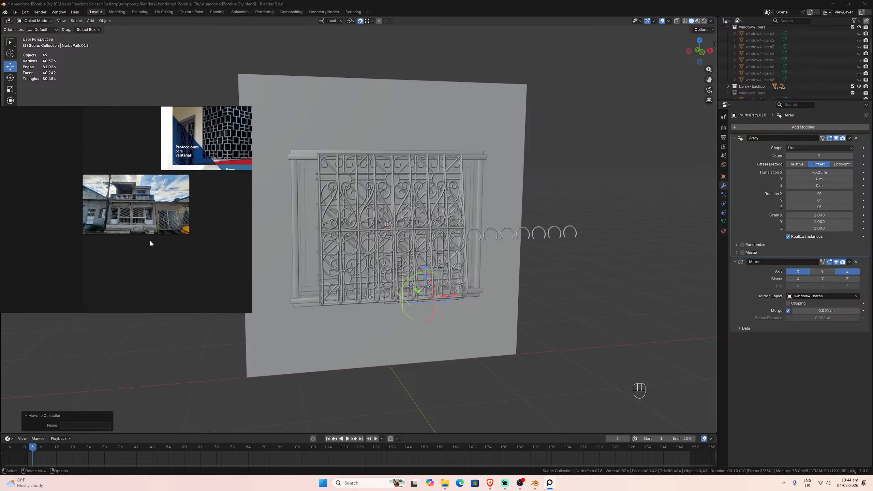
middle_click_drag(237, 213, 70, 238)
middle_click_drag(218, 239, 68, 223)
scroll(68, 222, "down", 1)
scroll(68, 222, "up", 1)
scroll(121, 213, "down", 2)
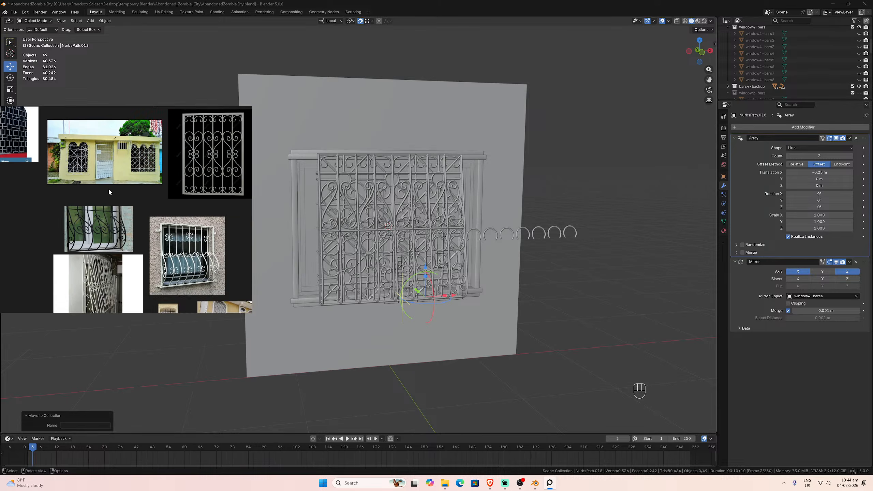
middle_click_drag(108, 188, 172, 263)
scroll(172, 263, "up", 2)
scroll(151, 236, "up", 2)
scroll(101, 204, "up", 3)
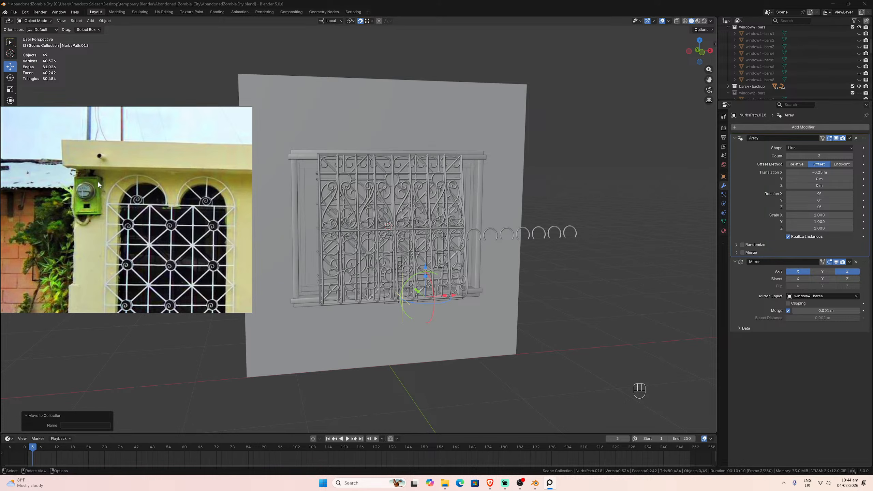
scroll(99, 186, "down", 6)
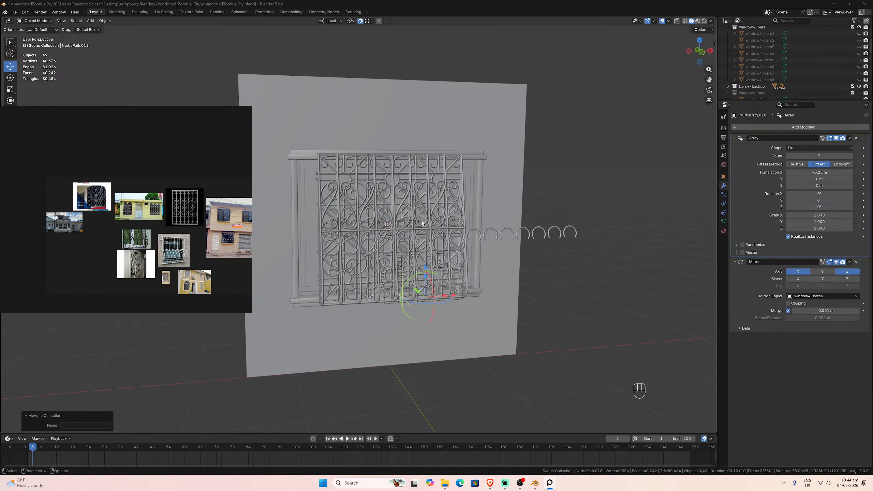
- Return to Blender, hide the bars4-backup collection and look through the collection list for the window collections
scroll(422, 224, "down", 2)
left_click(859, 86)
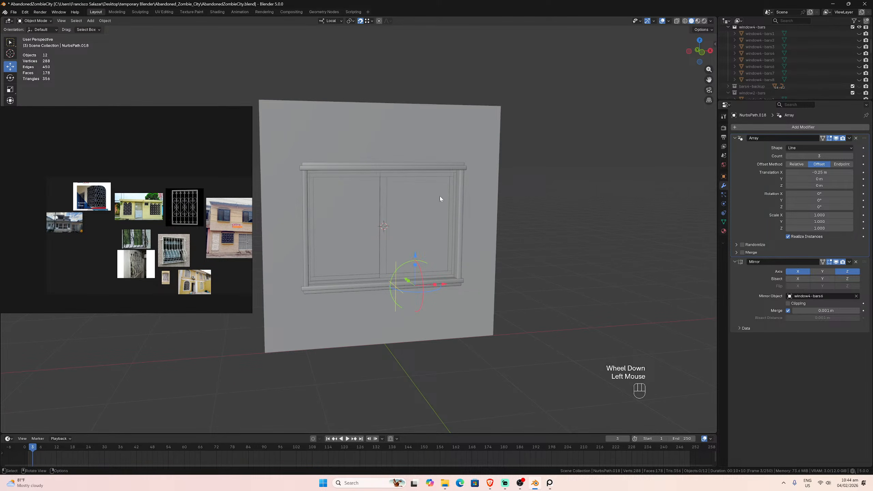
scroll(831, 80, "down", 5)
scroll(831, 79, "down", 2)
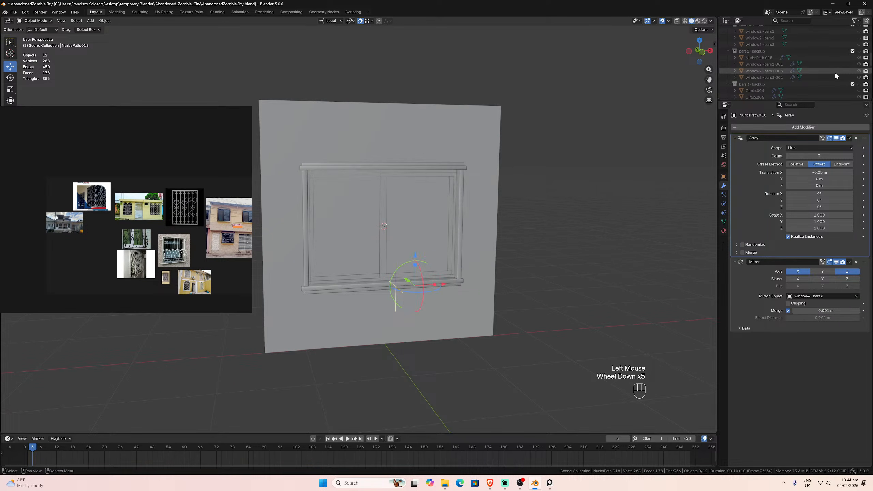
scroll(834, 75, "up", 2)
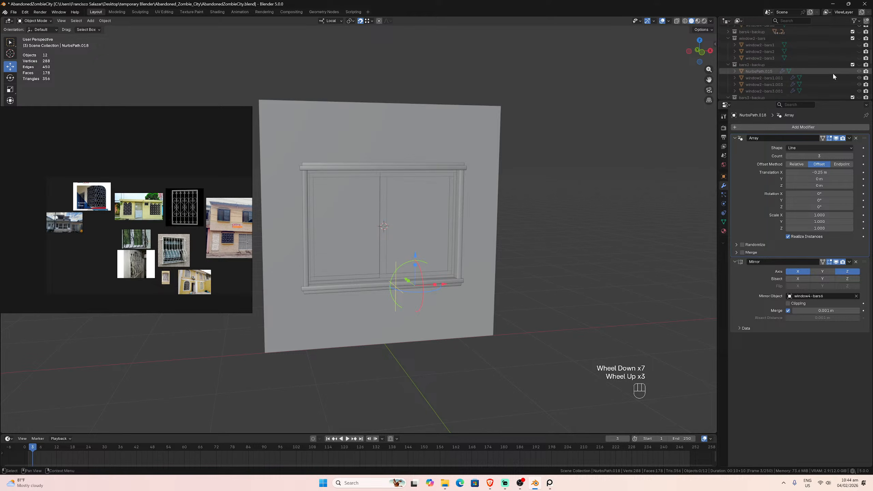
scroll(833, 75, "down", 2)
scroll(834, 76, "up", 6)
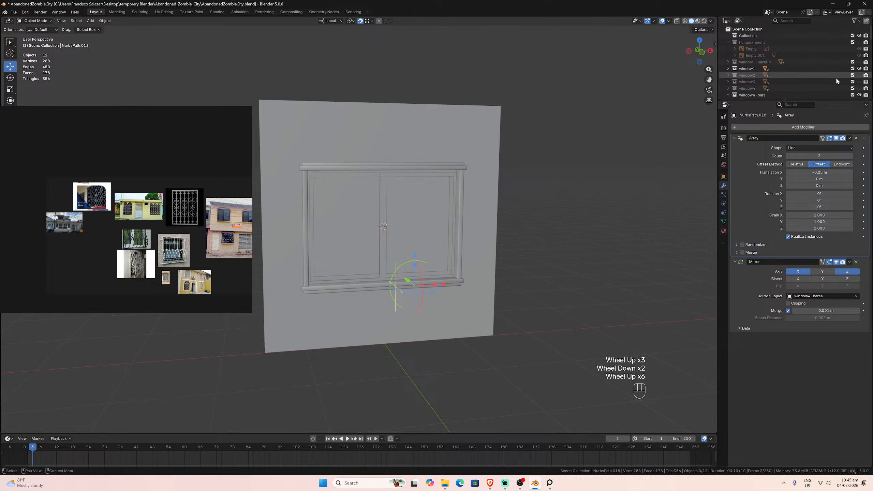
scroll(835, 77, "down", 3)
scroll(836, 73, "up", 4)
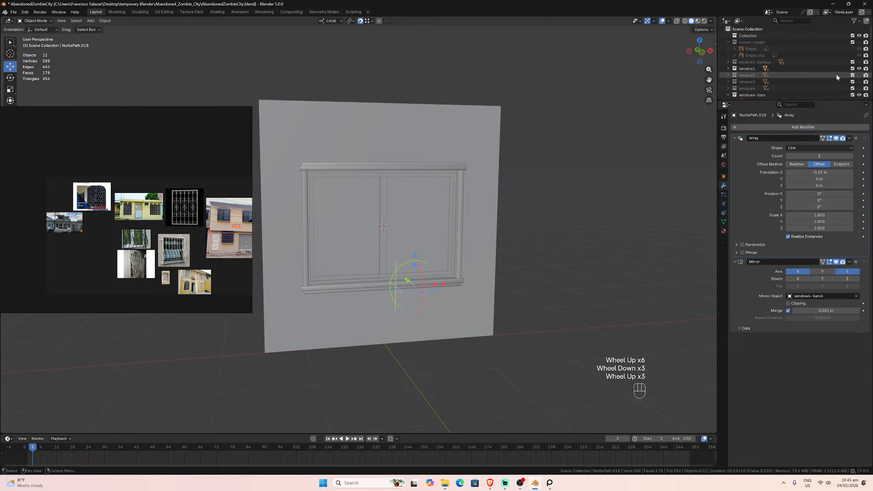
- Hide window1, preview the window2 and window3 collections one at a time, and leave only window4 shown
left_click(859, 68)
left_click(859, 75)
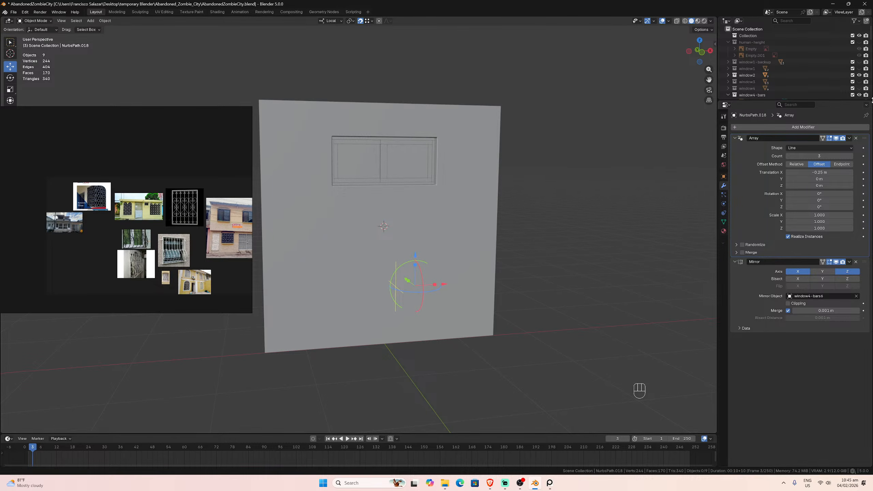
left_click(859, 75)
left_click(859, 82)
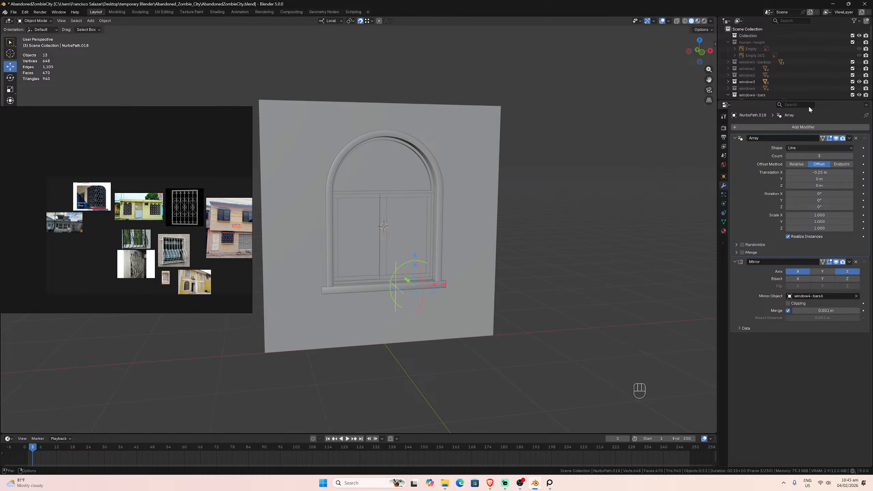
left_click(859, 82)
left_click(858, 88)
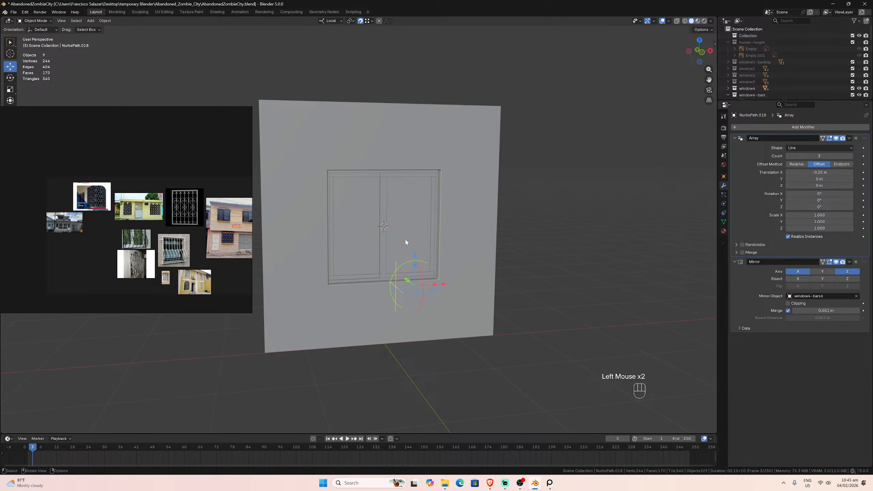
- Preview the grilles window4-bars1 through window4-bars5 on window4 one at a time, hiding each again
scroll(818, 81, "down", 2)
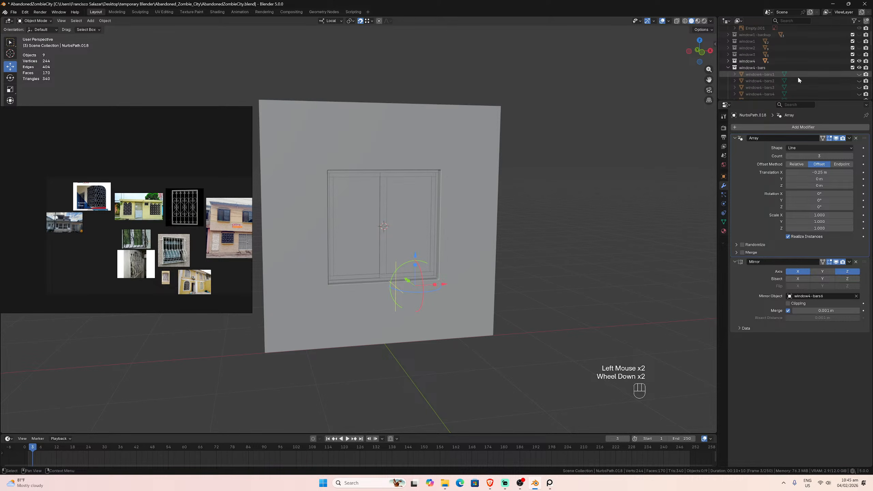
left_click(859, 75)
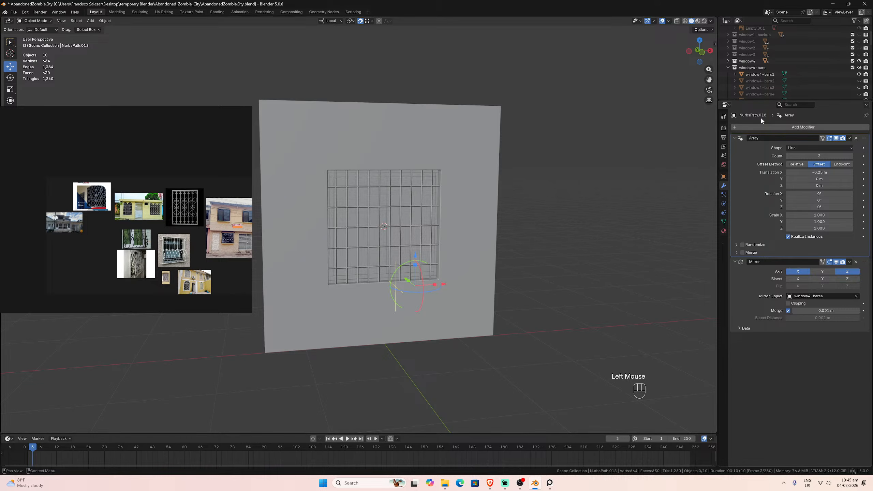
scroll(839, 75, "down", 1)
left_click(859, 61)
left_click(859, 67)
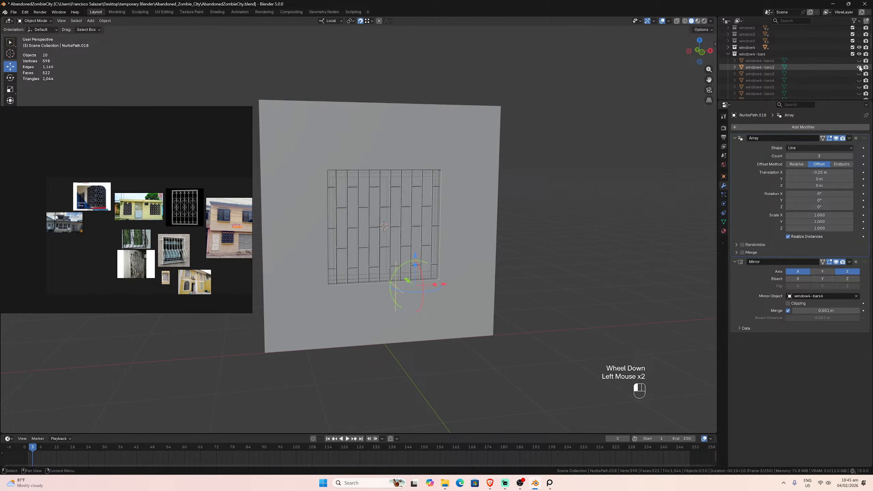
left_click(859, 67)
left_click(859, 74)
left_click(859, 74)
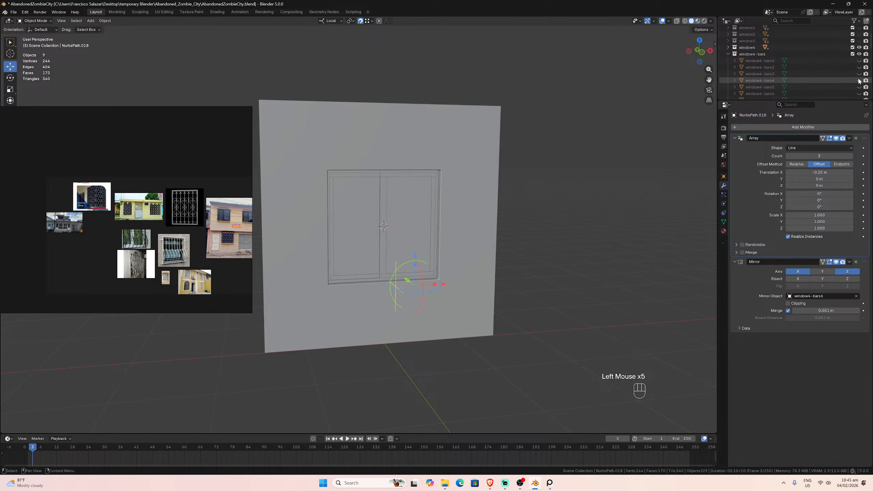
left_click(859, 80)
left_click(859, 80)
left_click(858, 86)
left_click(859, 87)
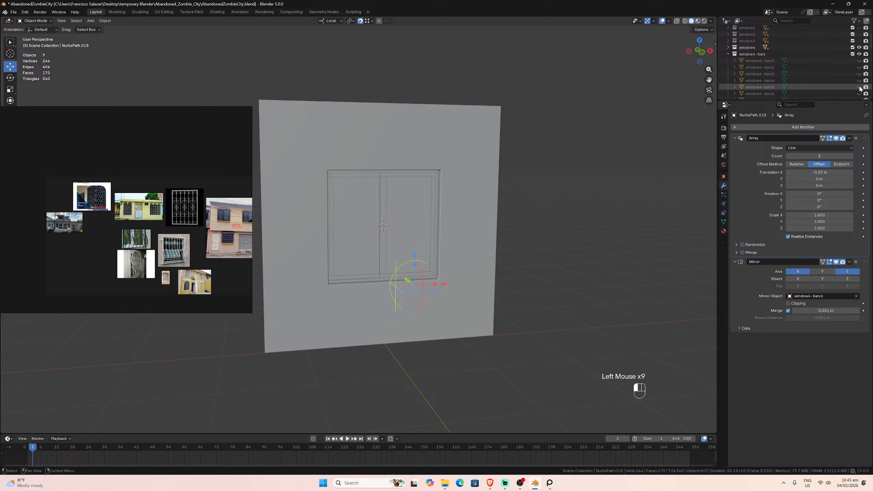
- Preview window4-bars6 and window4-bars7 in turn, hide both, and show window4-bars8 on the window
left_click(859, 94)
scroll(855, 93, "down", 1)
scroll(855, 93, "down", 1)
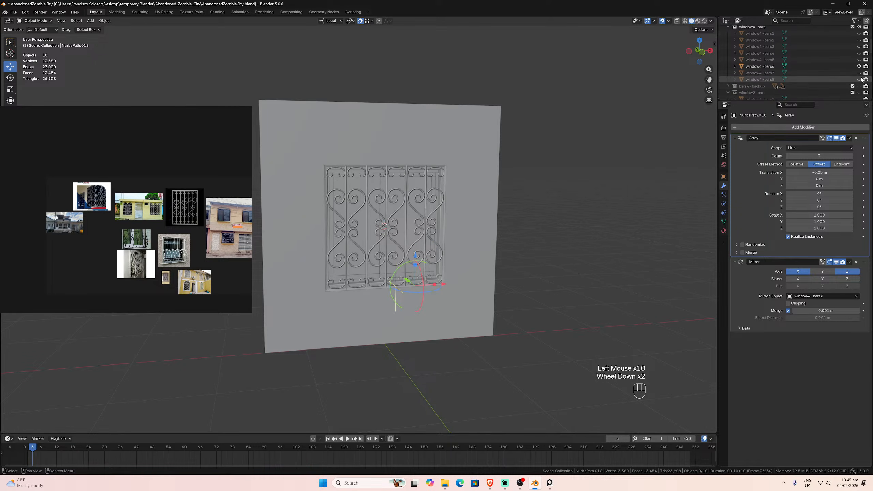
left_click(859, 67)
left_click(859, 73)
left_click(859, 73)
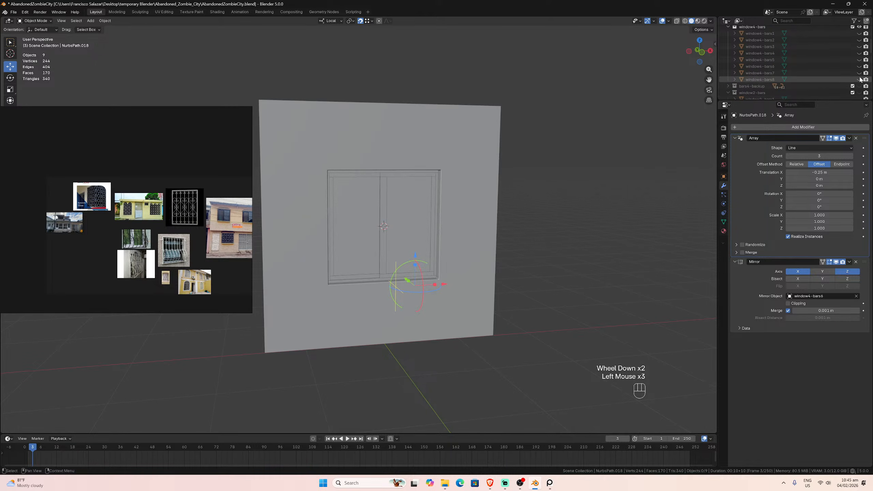
left_click(859, 80)
mouse_move(483, 175)
middle_mouse_down()
mouse_move(497, 172)
mouse_move(476, 172)
middle_mouse_up()
scroll(476, 172, "up", 1)
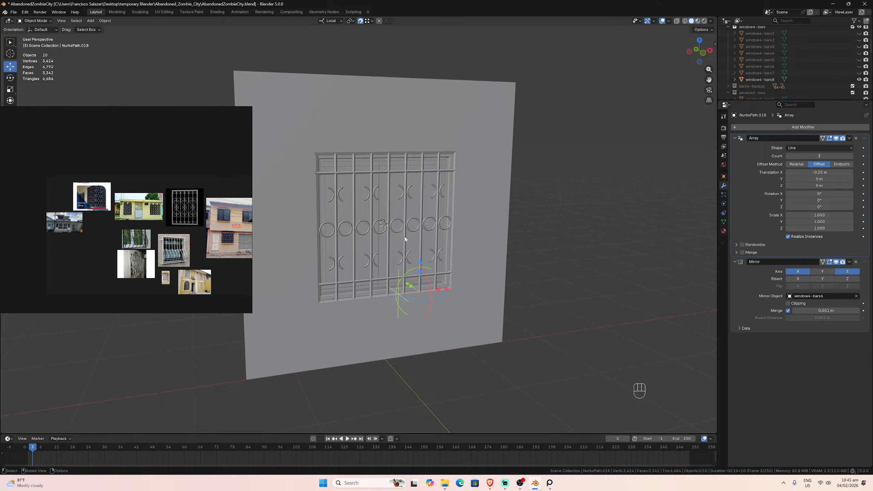
- Switch to the reference board and look over its house and window grille photos again
scroll(174, 230, "up", 3)
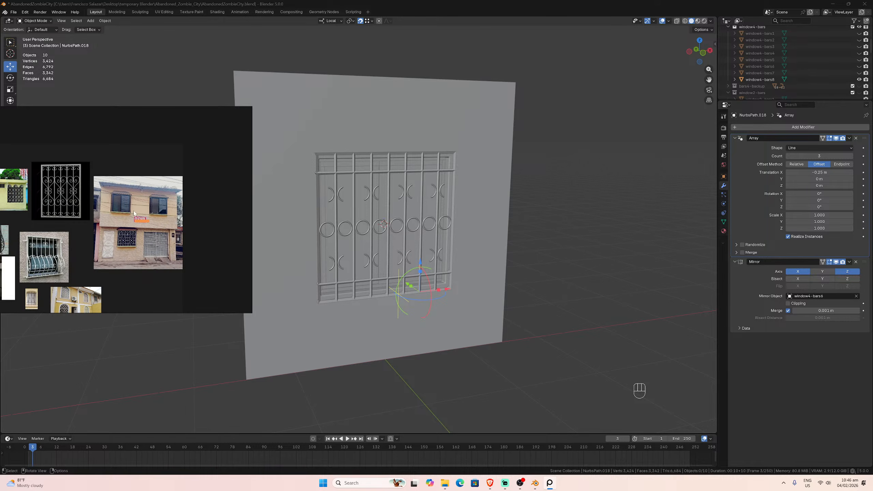
scroll(142, 215, "down", 4)
scroll(107, 236, "up", 4)
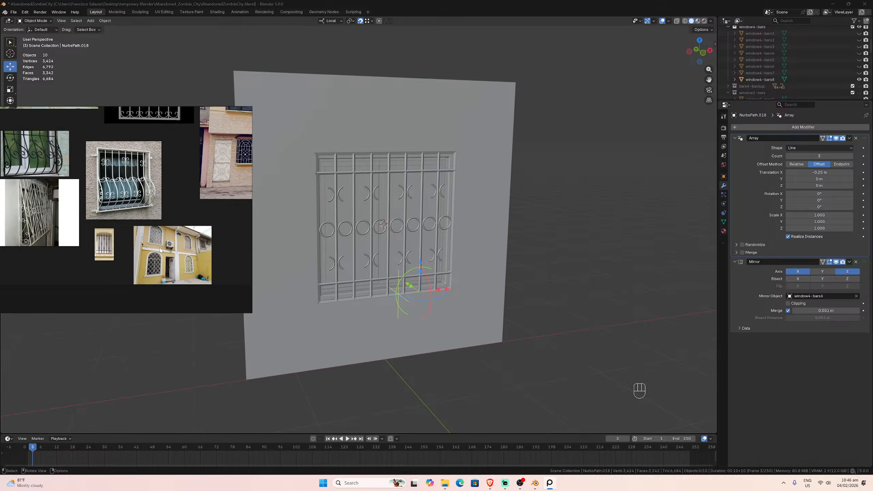
scroll(106, 236, "down", 2)
middle_click_drag(84, 222, 175, 242)
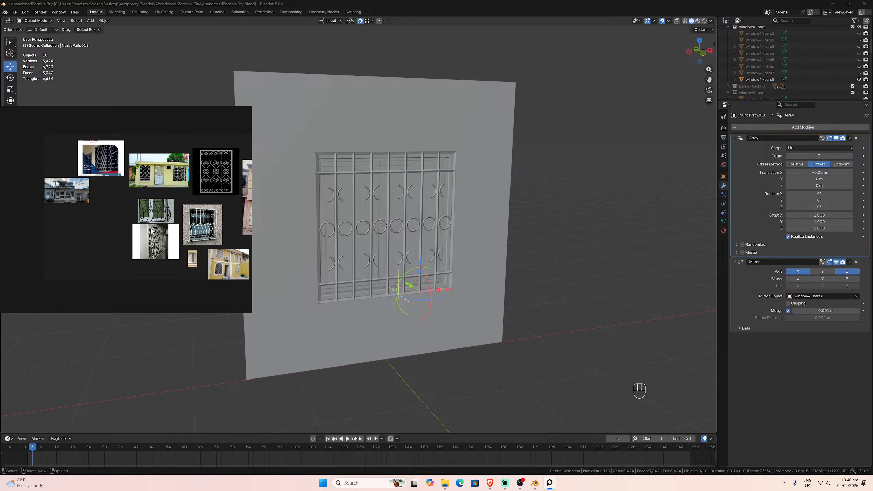
middle_click_drag(246, 232, 143, 246)
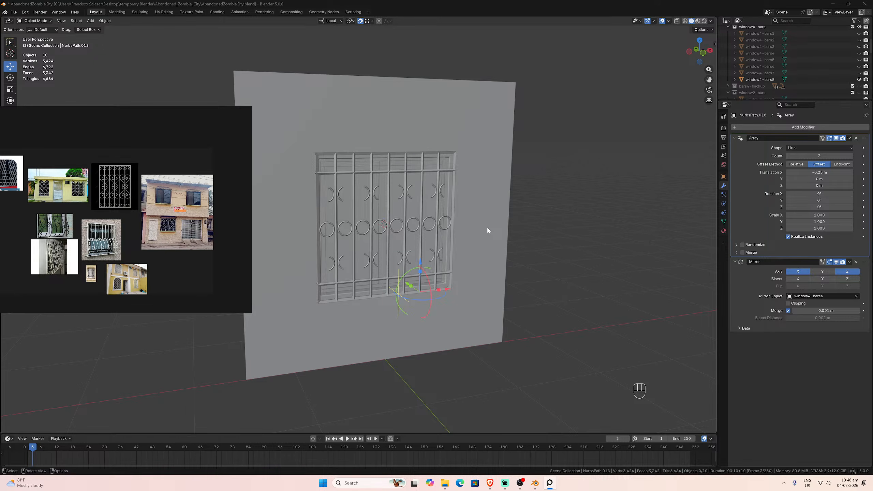
- Switch to File Explorer and open the references folder inside the Abandoned_Zombie_City project folder
left_click(444, 483)
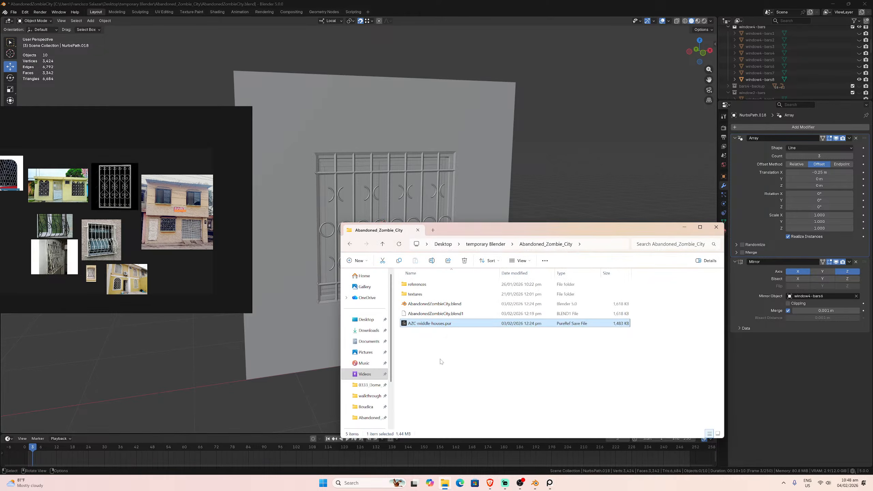
double_click(425, 296)
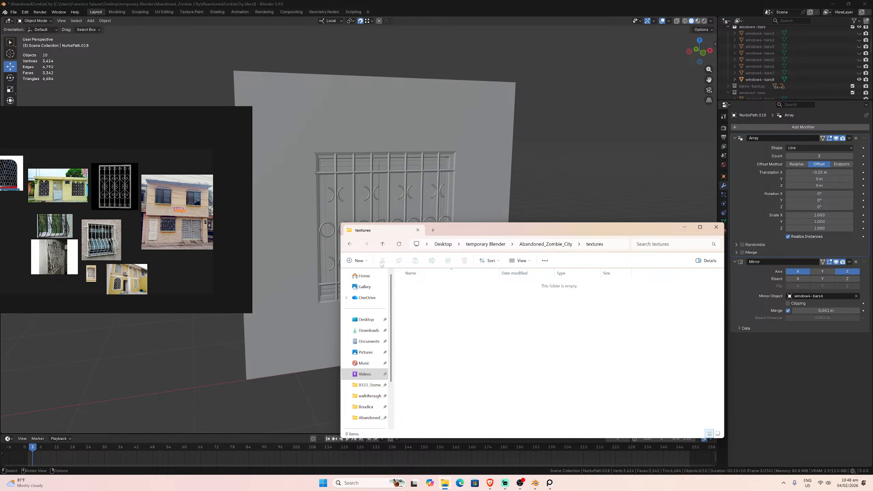
left_click(383, 244)
double_click(426, 280)
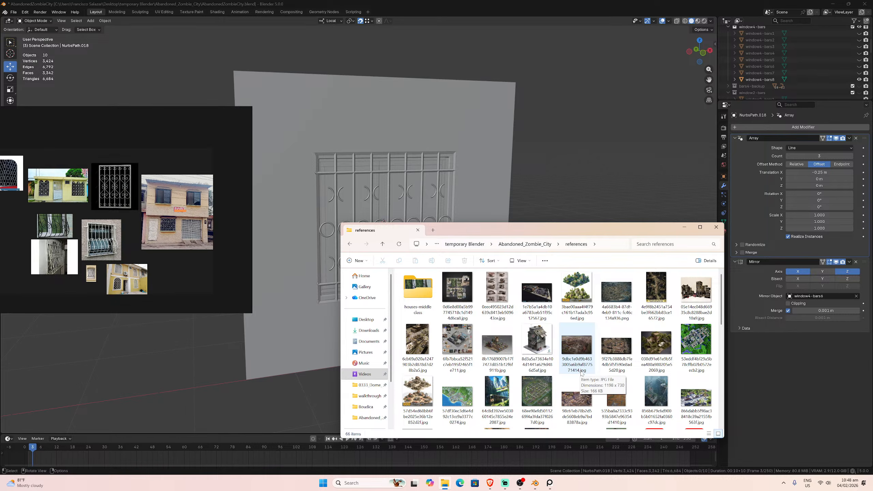
- Look through the thumbnails of the whole references folder for city, building and map inspiration
scroll(580, 374, "down", 1)
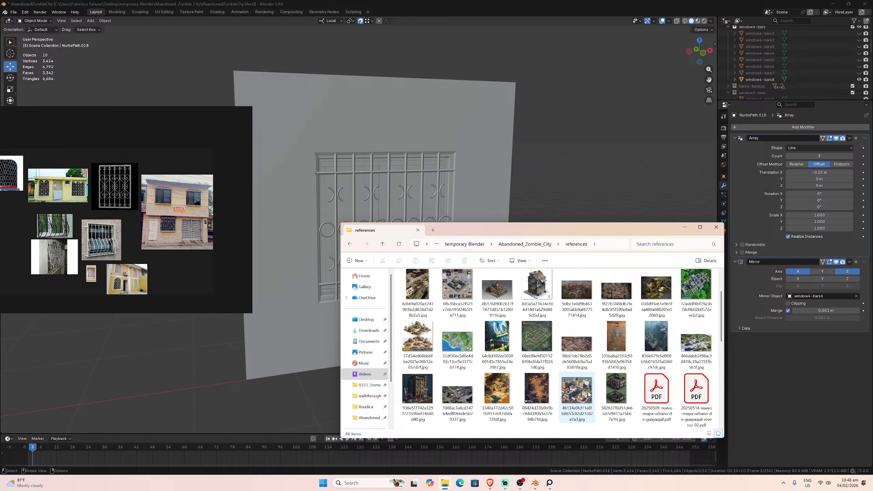
scroll(588, 394, "down", 2)
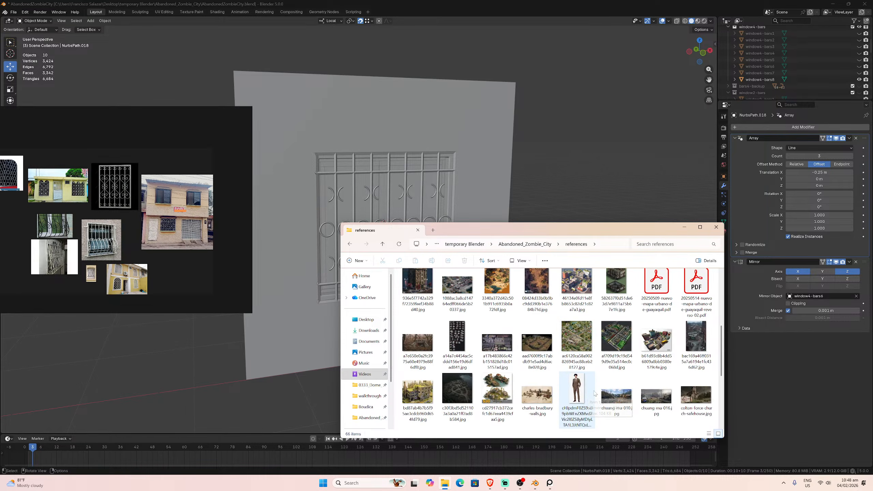
scroll(605, 391, "down", 1)
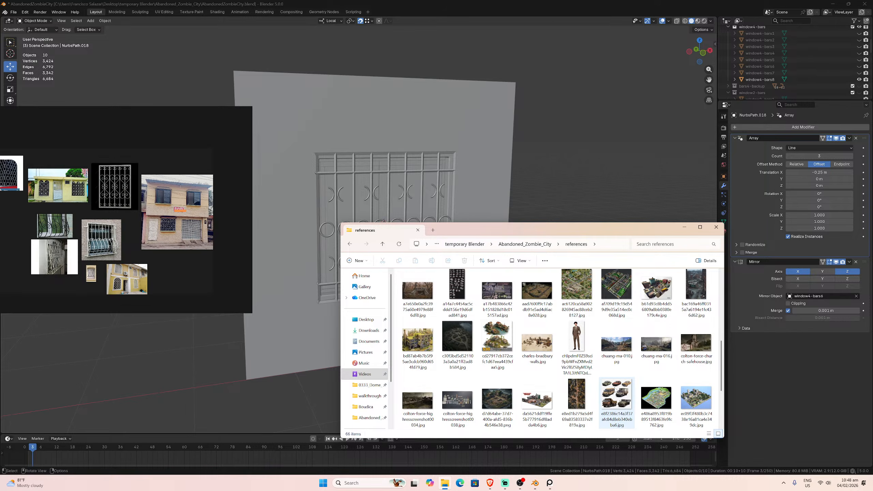
scroll(607, 387, "down", 2)
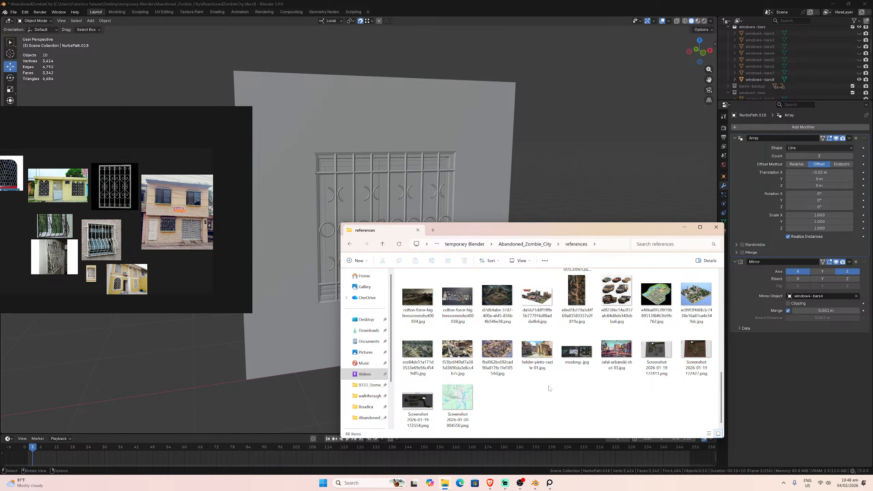
scroll(549, 388, "up", 2)
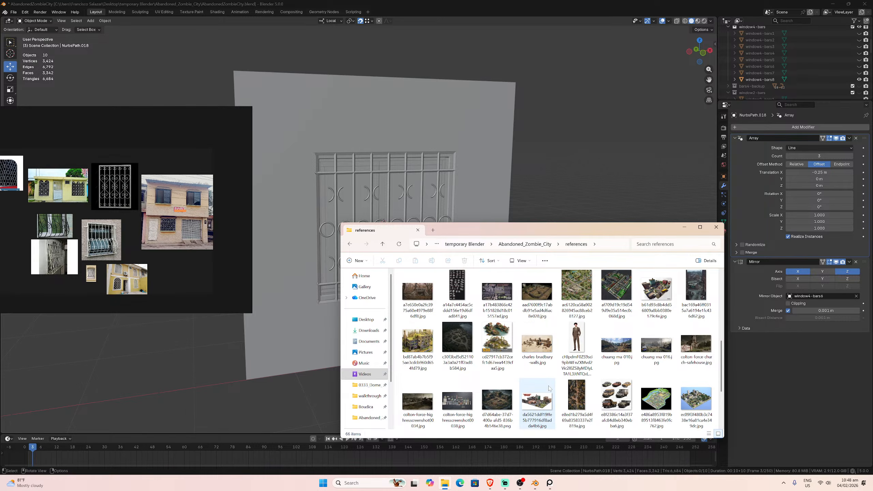
scroll(550, 388, "up", 1)
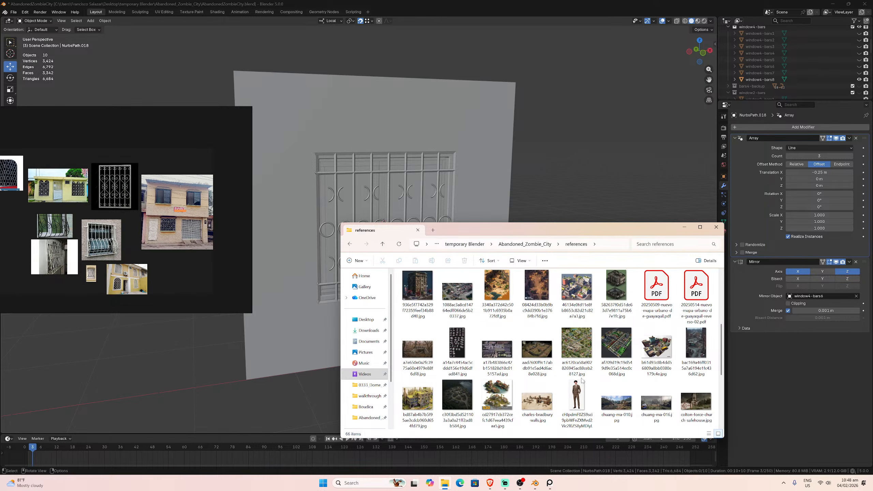
scroll(581, 380, "up", 1)
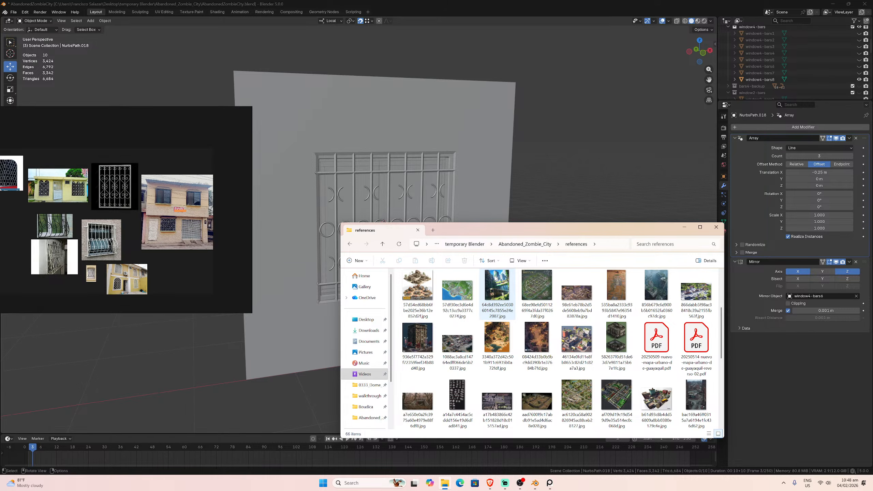
scroll(612, 299, "up", 2)
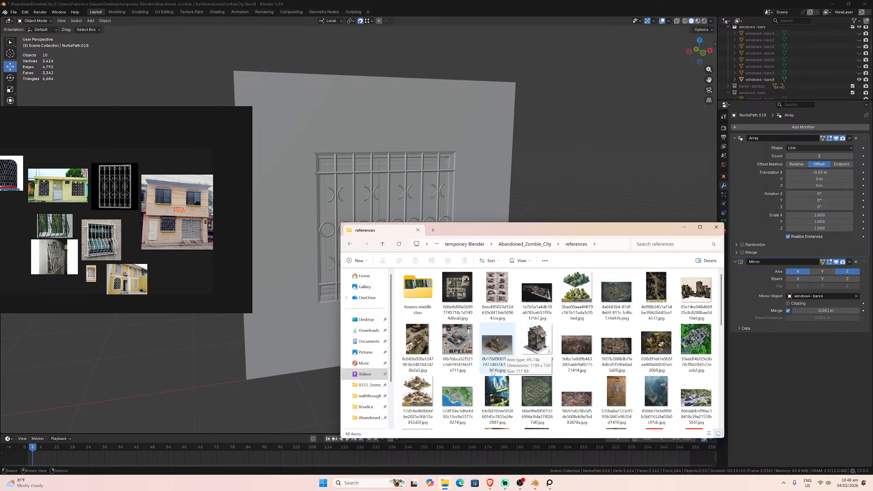
- View the overgrown city picture with the derelict train and the Post-Apocalyptic Village reference, closing each image again
left_click(489, 391)
double_click(489, 391)
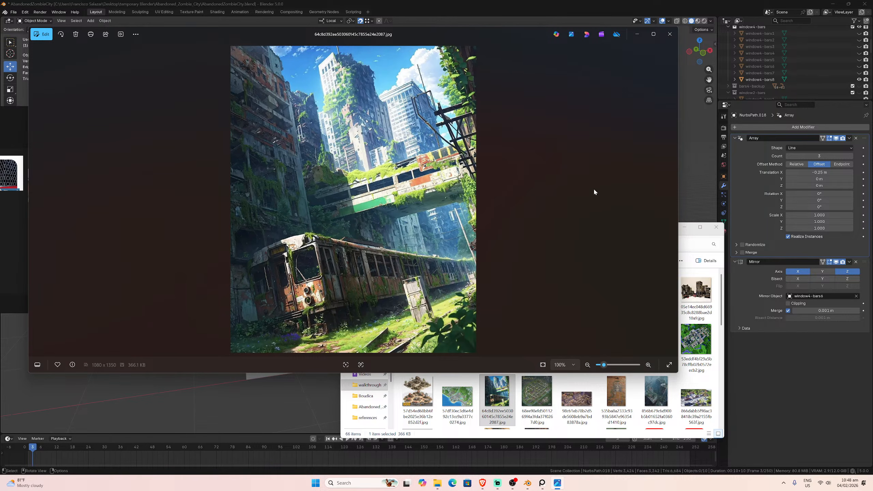
left_click(670, 34)
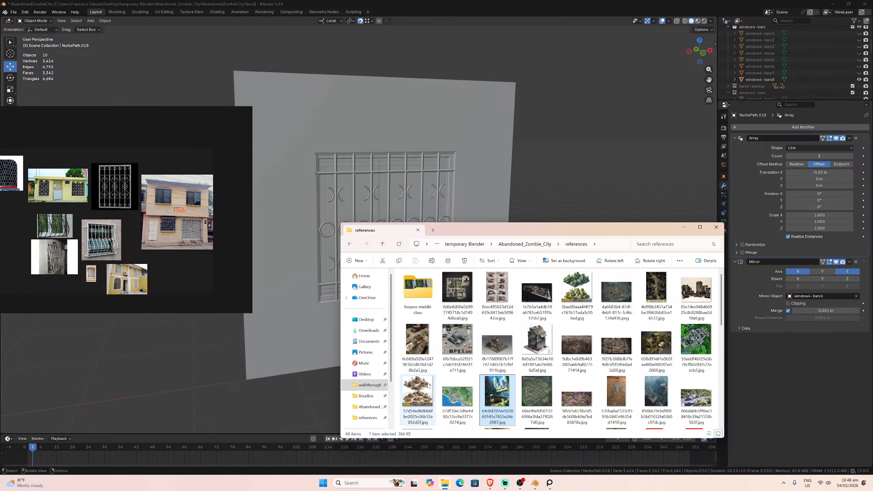
double_click(428, 385)
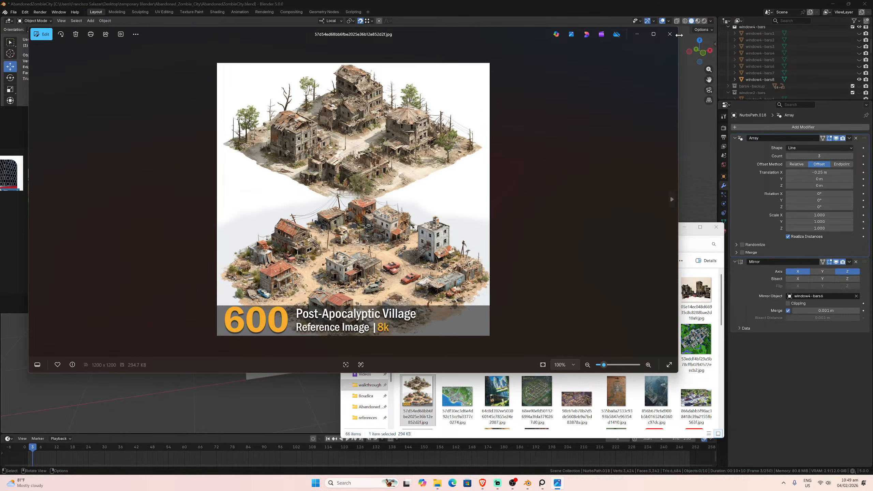
left_click(668, 35)
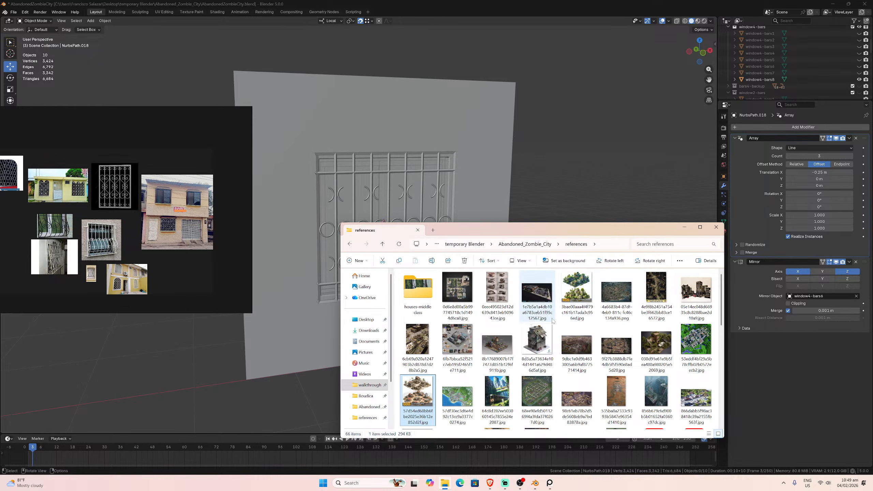
- View the Walking Dead No Man's Land settlement reference enlarged, and close it
scroll(555, 330, "down", 1)
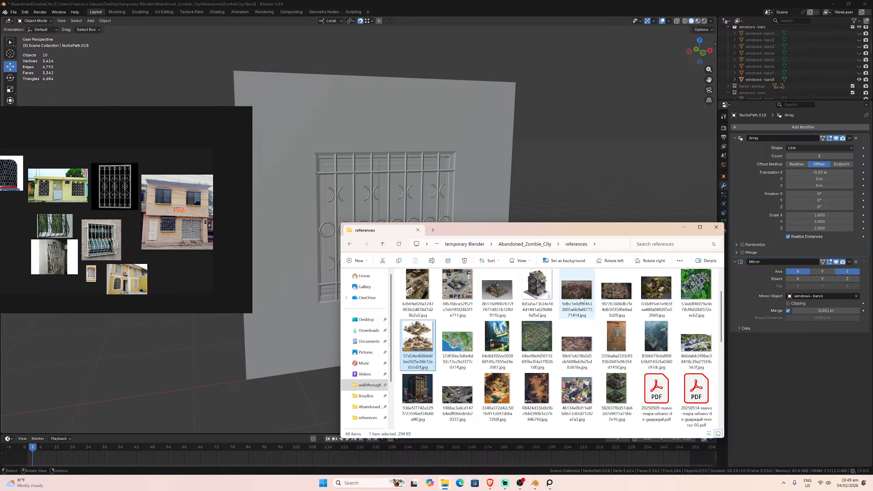
left_click(616, 298)
double_click(616, 298)
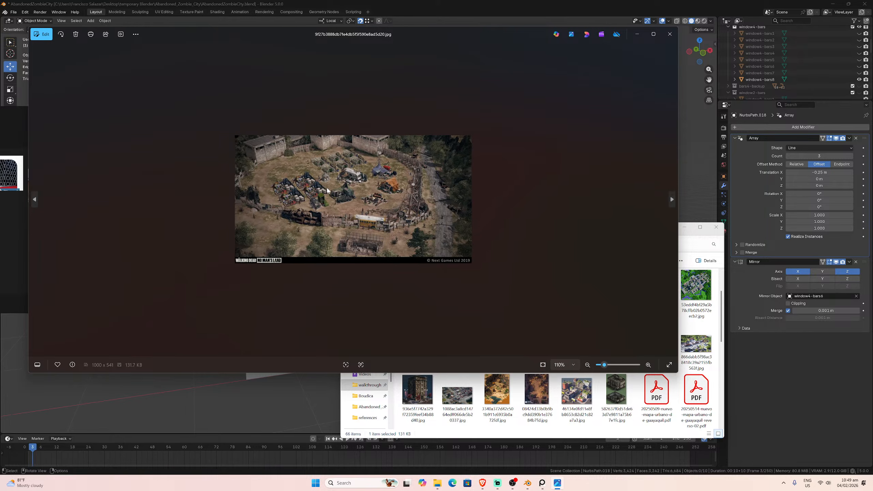
scroll(352, 190, "up", 3)
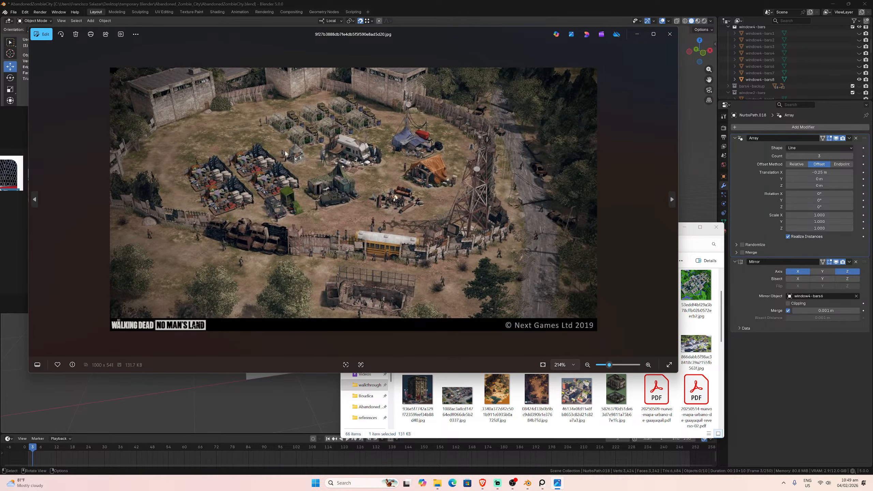
left_click(669, 36)
- View the aerial town reference and the colton-force-church-safehouse image, closing each one again
scroll(566, 375, "down", 1)
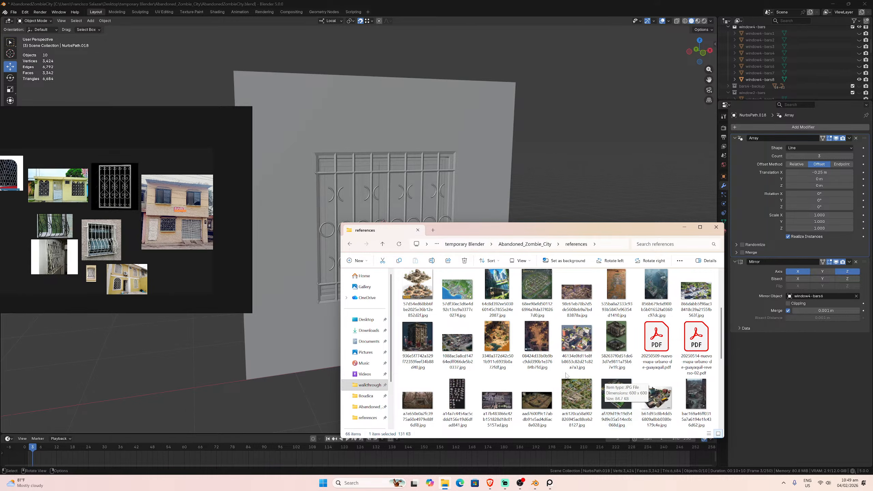
double_click(461, 351)
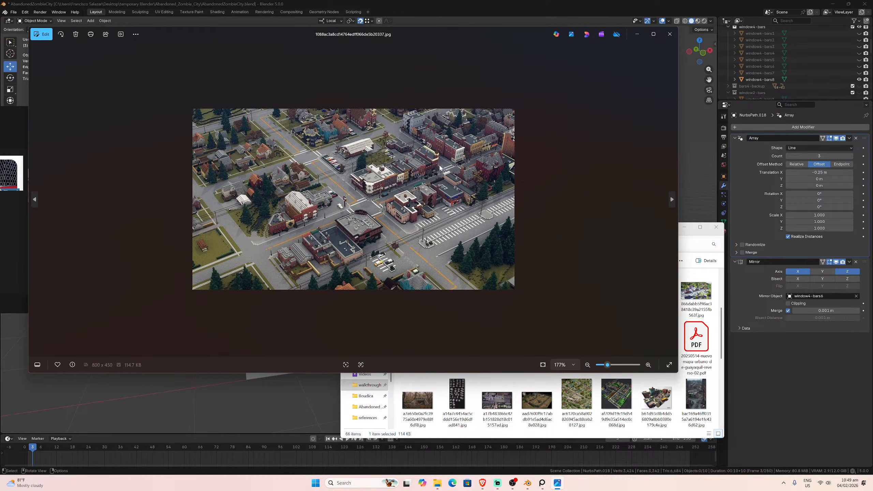
left_click(669, 35)
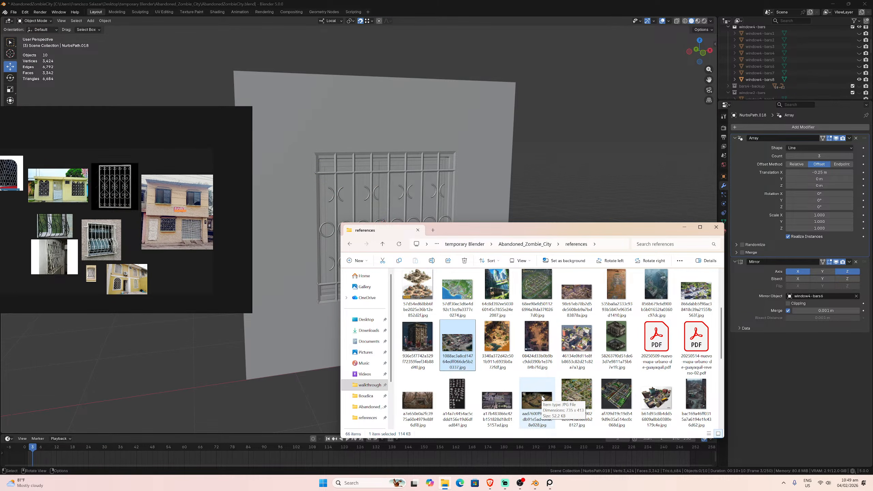
scroll(542, 398, "down", 2)
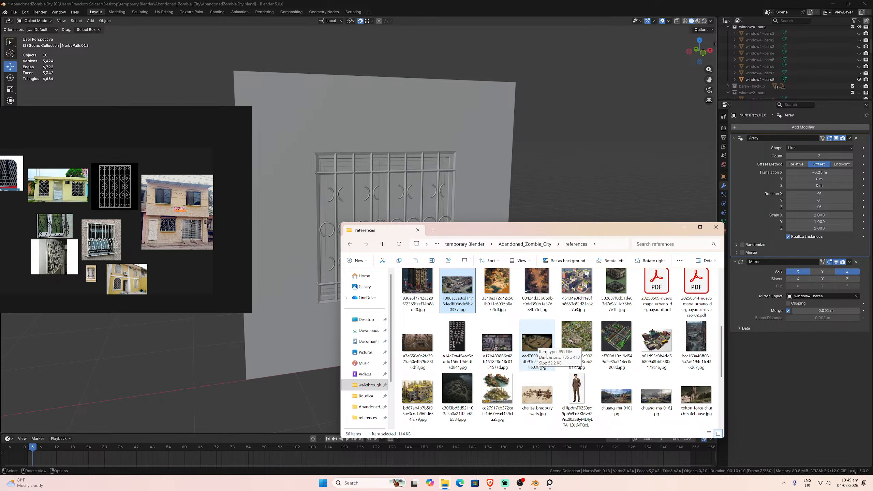
double_click(692, 399)
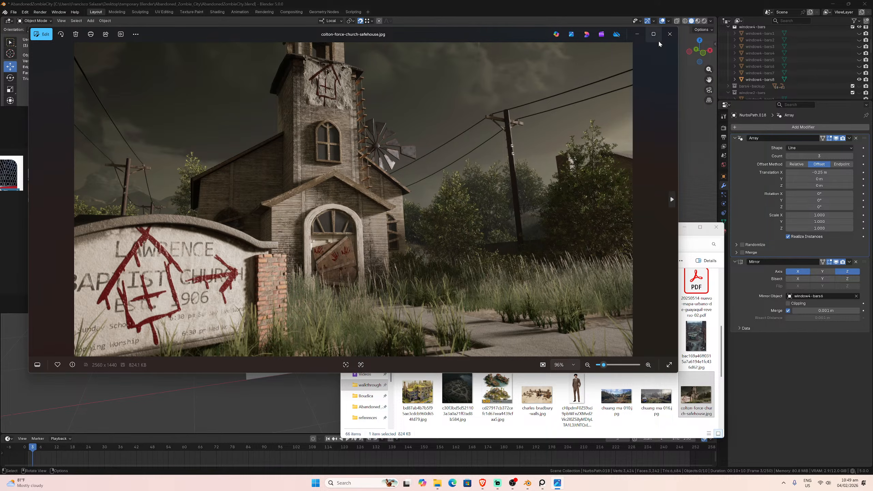
left_click(669, 34)
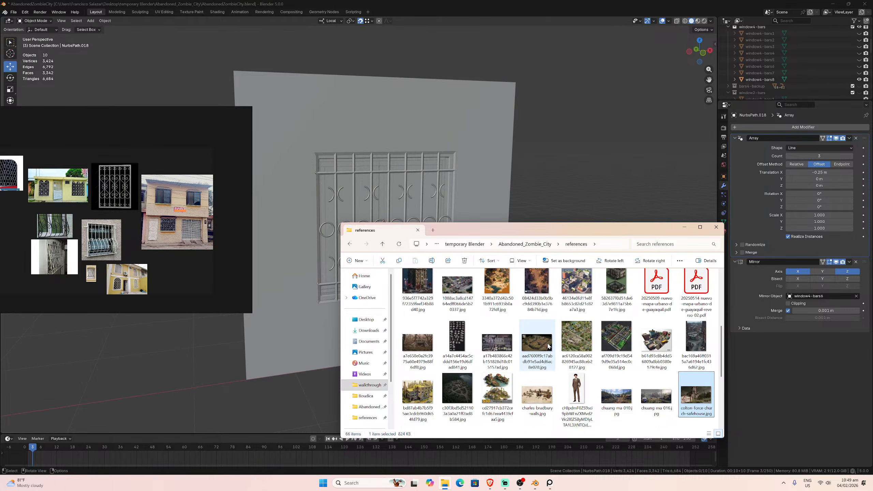
- Reopen the overgrown train picture from the references folder, look it over and close it
scroll(544, 353, "up", 10)
double_click(497, 392)
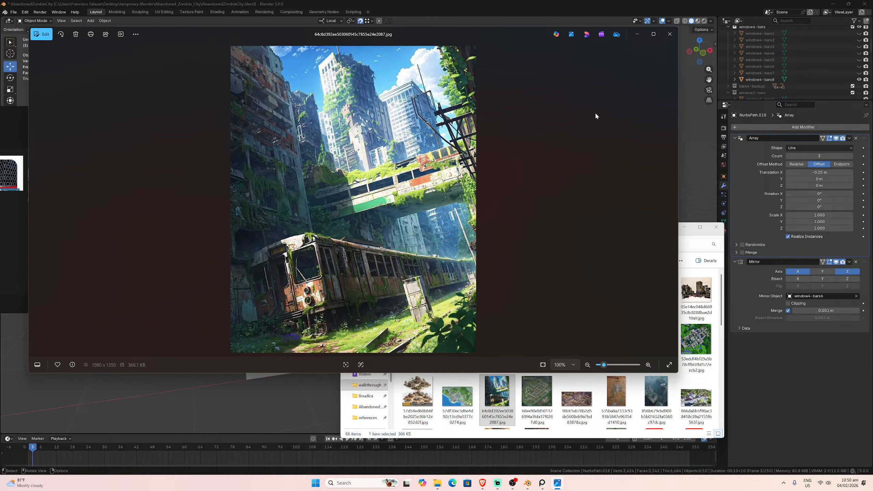
left_click(669, 34)
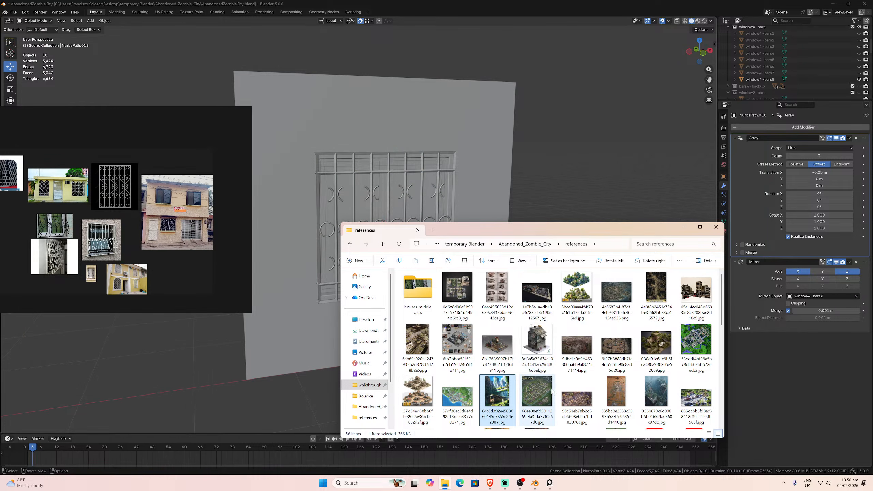
- View the illustrated coastal city map and the Whistler town map references, closing each one again
double_click(457, 396)
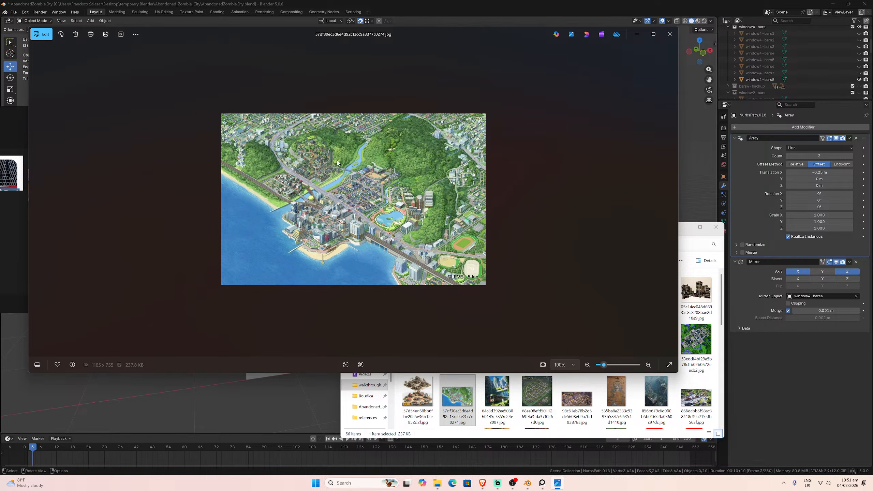
left_click(669, 35)
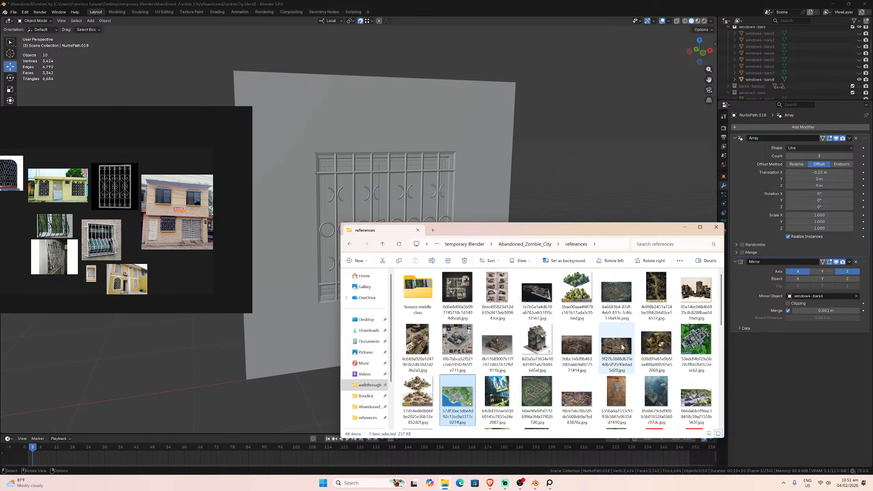
double_click(540, 399)
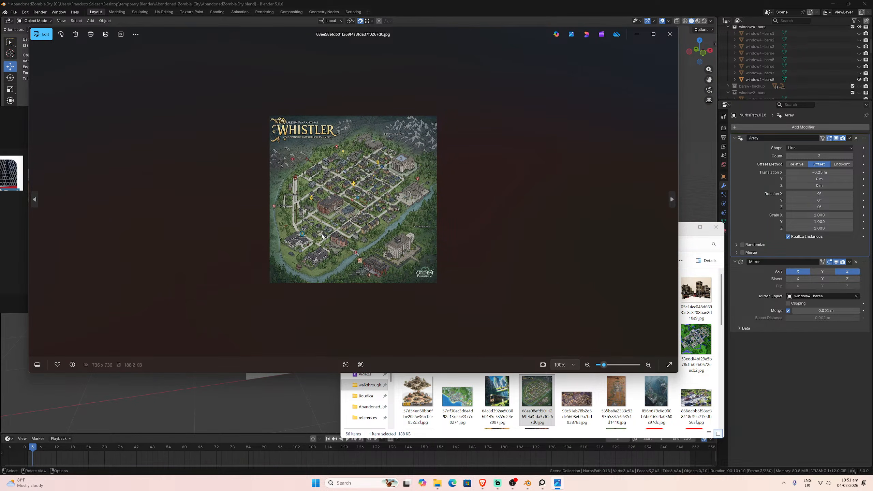
left_click(669, 34)
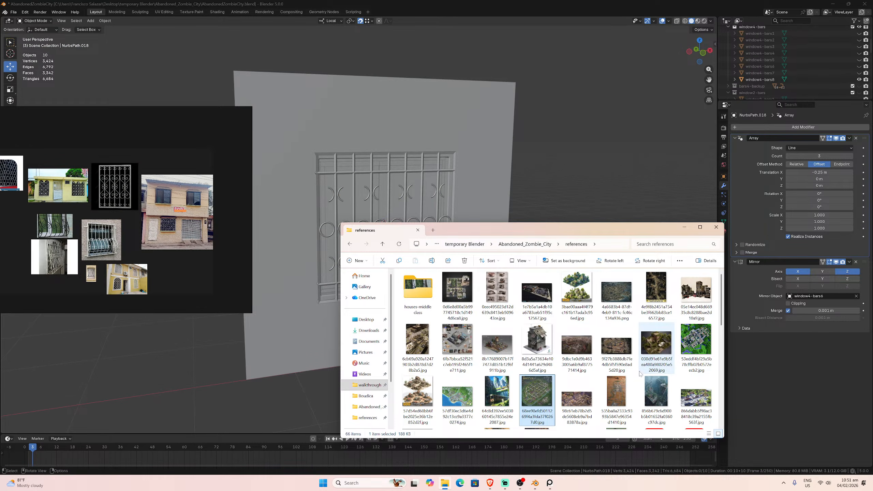
- Find the 20250509 nuevo-mapa-urbano-de-guayaquil PDF in the references folder and open it
scroll(550, 364, "down", 3)
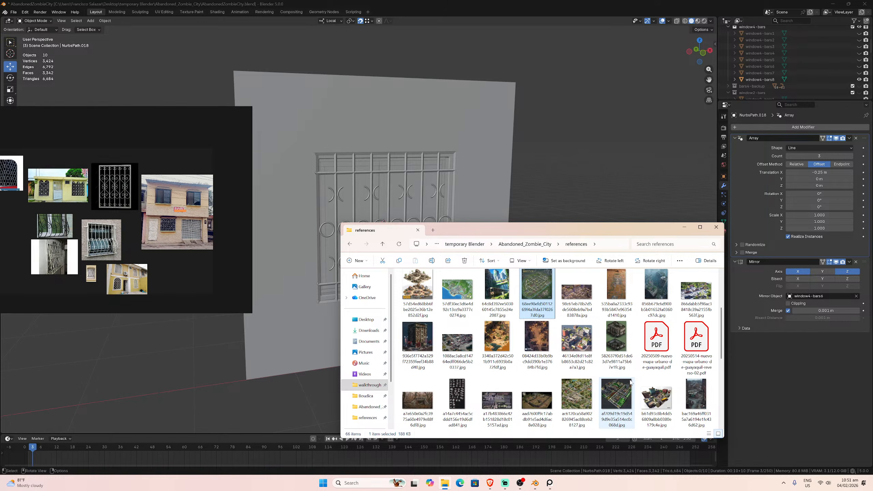
scroll(630, 381, "down", 2)
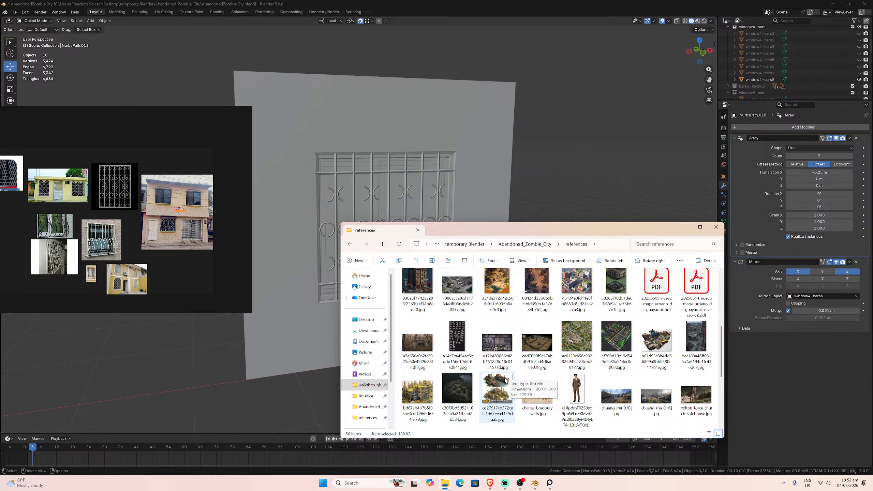
scroll(584, 358, "up", 2)
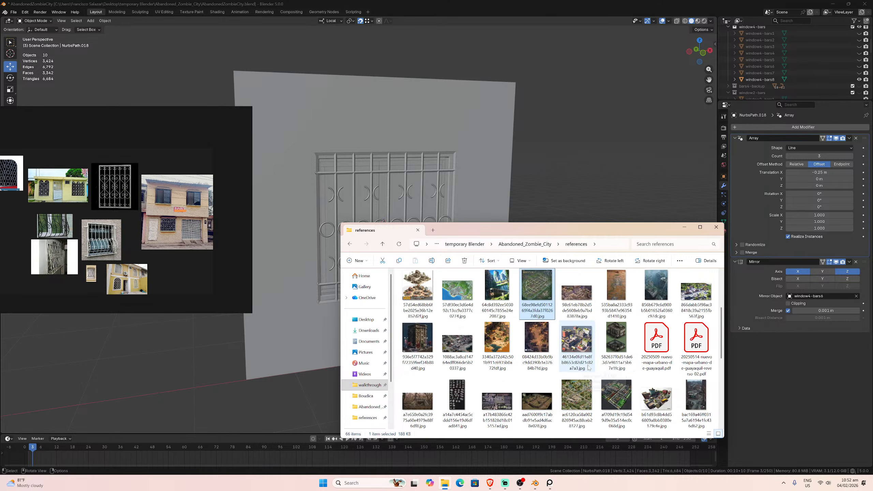
left_click(655, 348)
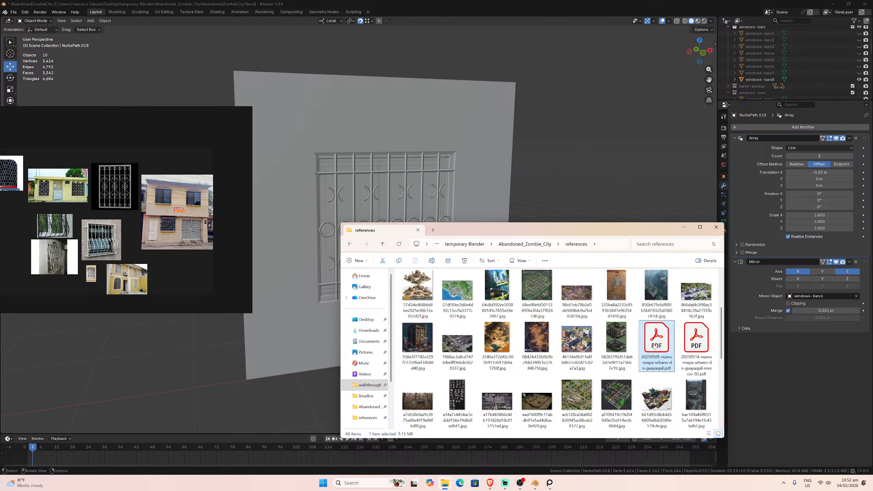
double_click(654, 347)
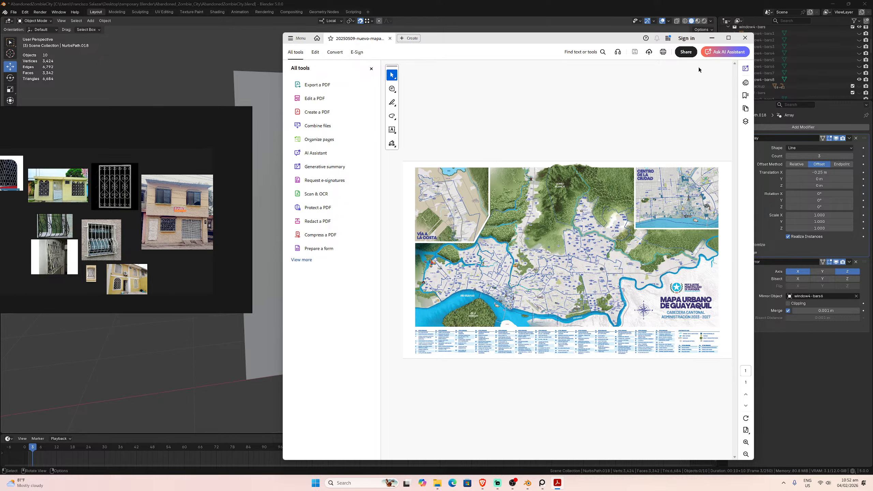
- Close the open map PDF, then view and close the 20250514 nuevo-mapa-urbano-de-guayaquil-reverso-02 PDF from the references folder
left_click(745, 38)
left_click(691, 340)
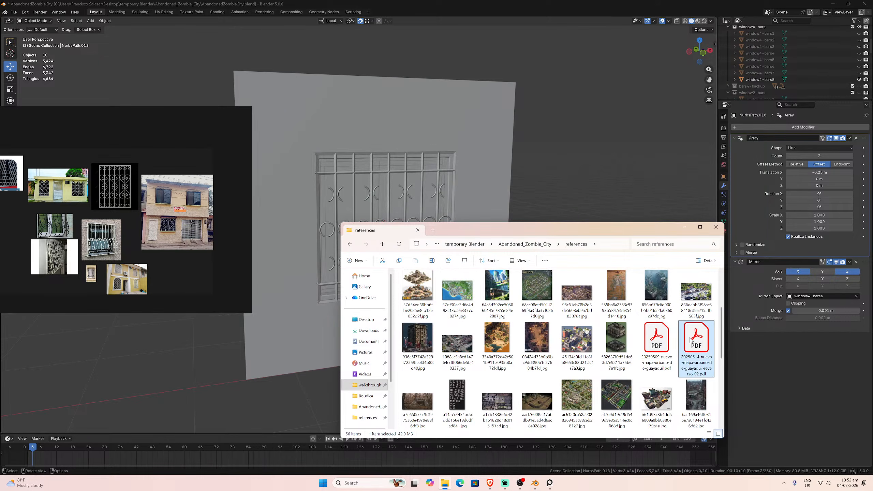
double_click(691, 339)
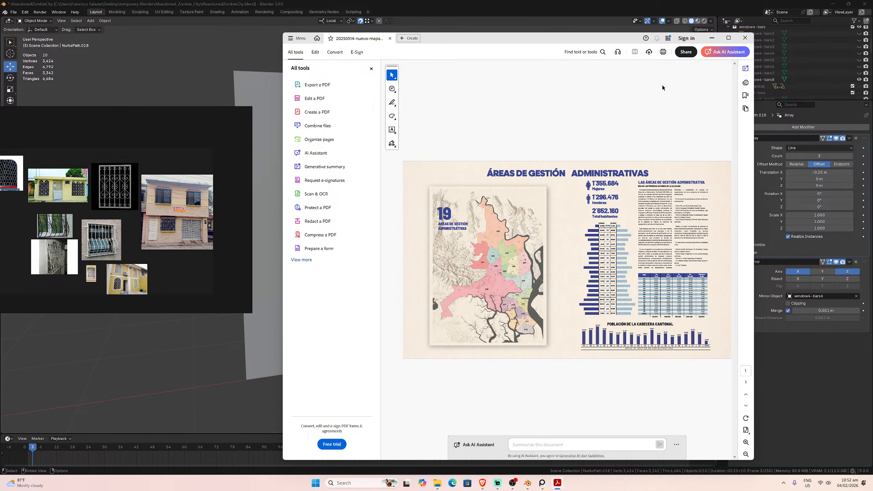
left_click(744, 38)
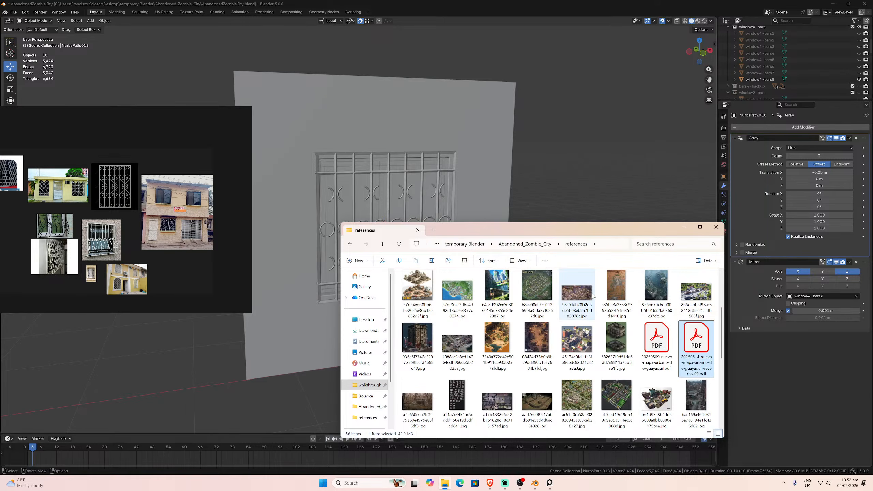
left_click(599, 328)
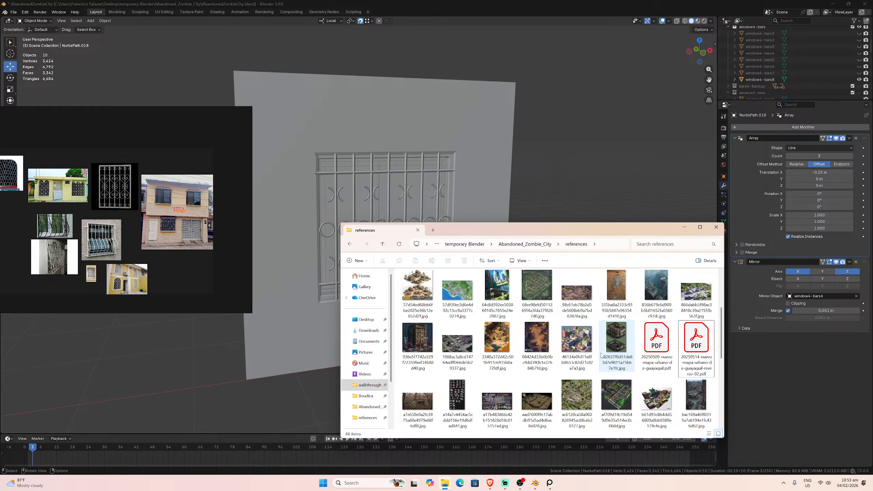
- Return to Blender with the AZC-middle-houses reference board on top and select the wall around the window
left_click(558, 136)
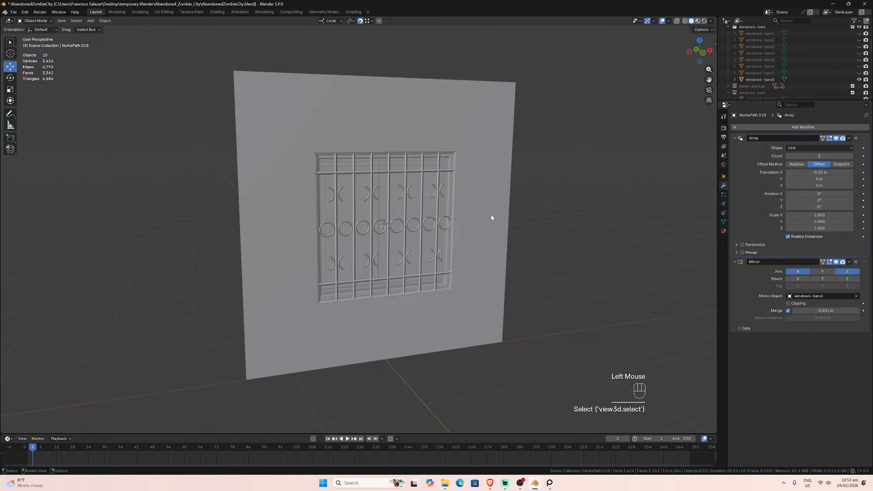
mouse_move(550, 483)
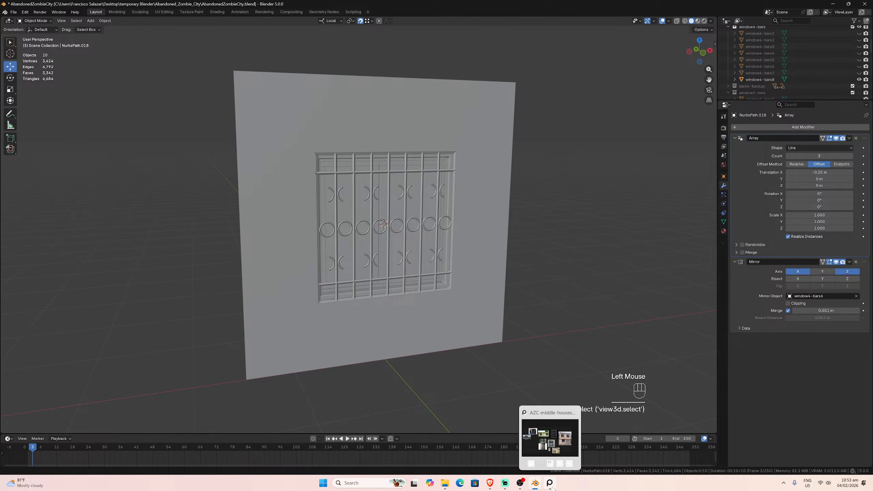
left_click(553, 461)
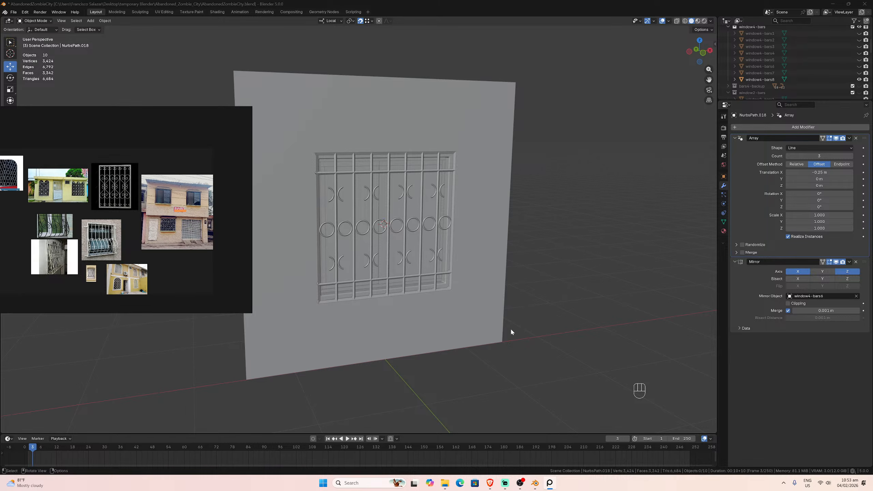
left_click(445, 483)
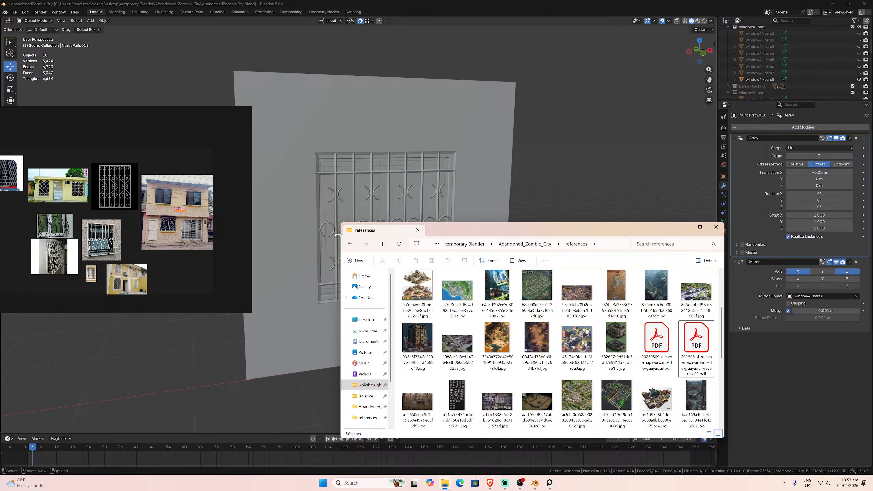
left_click(466, 188)
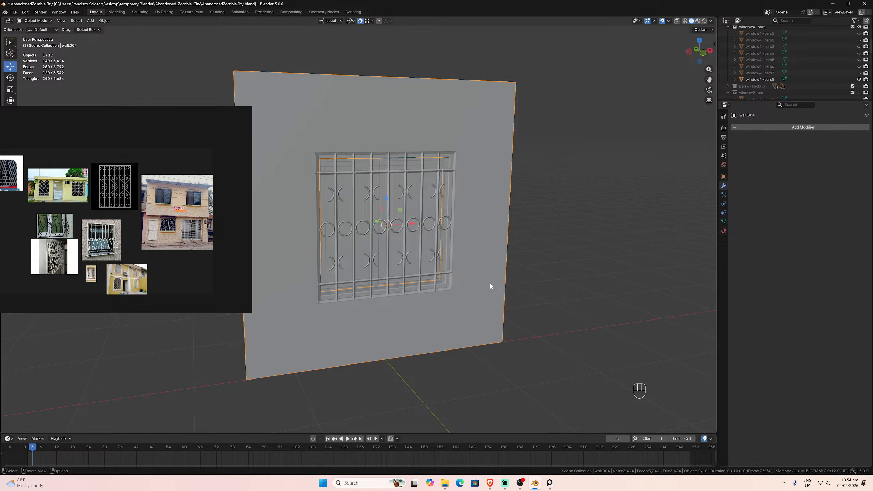
- Find the robot concept picture image0.jpg in the Downloads folder, open it and look it over
left_click(444, 483)
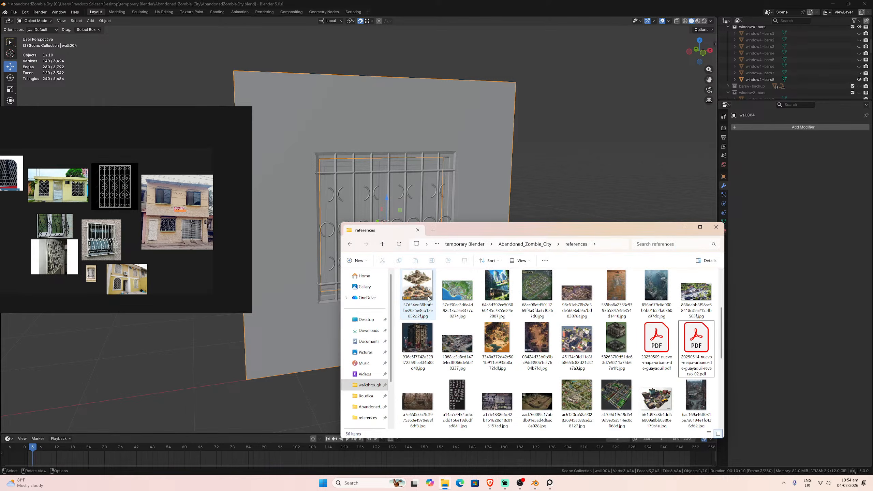
left_click(365, 331)
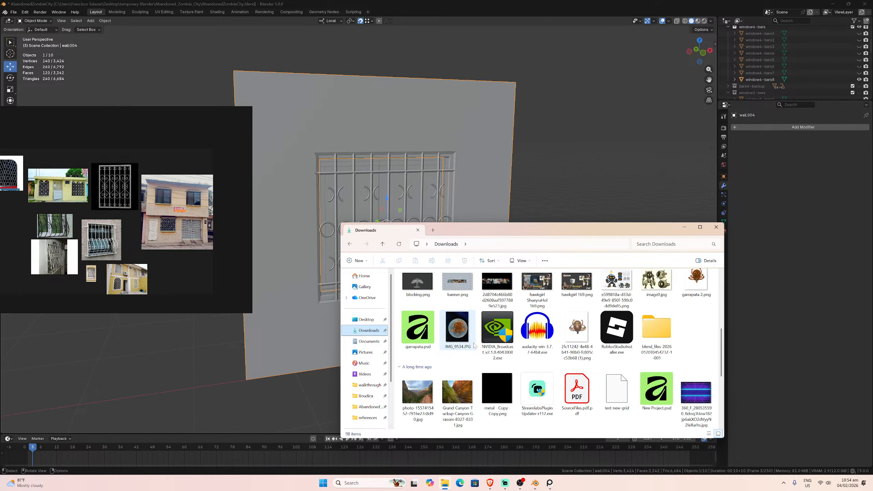
scroll(476, 347, "down", 2)
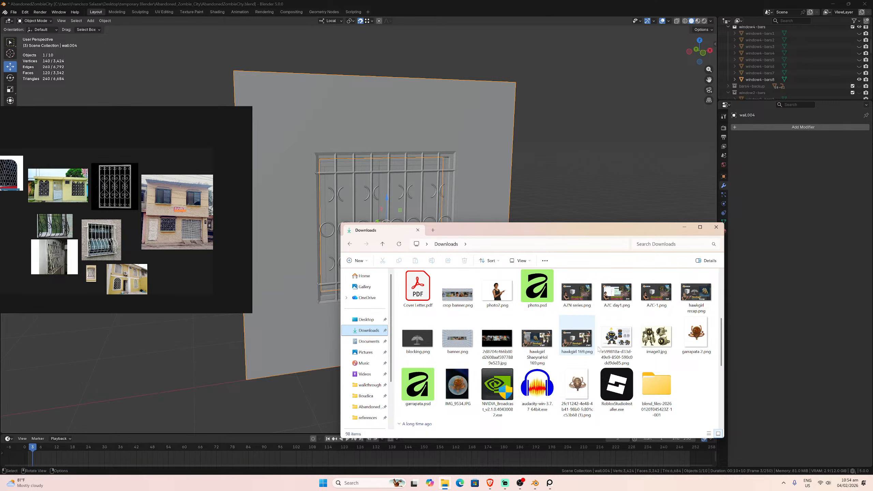
double_click(656, 337)
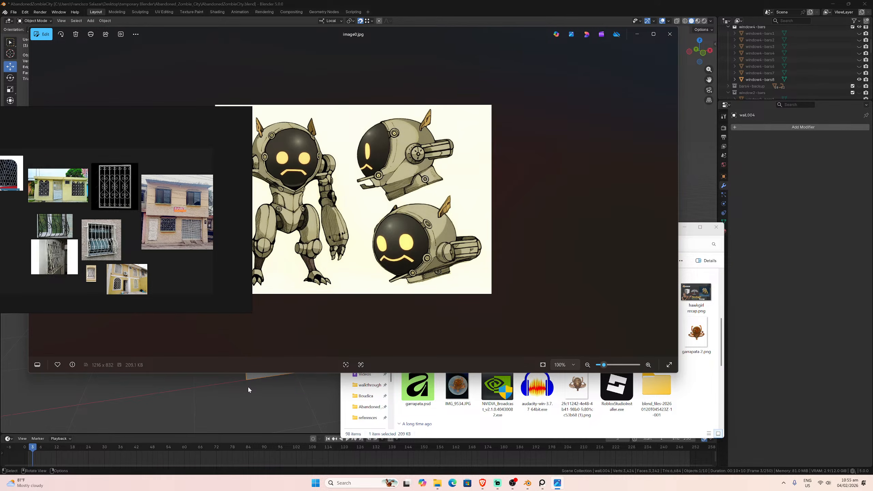
left_click(680, 398)
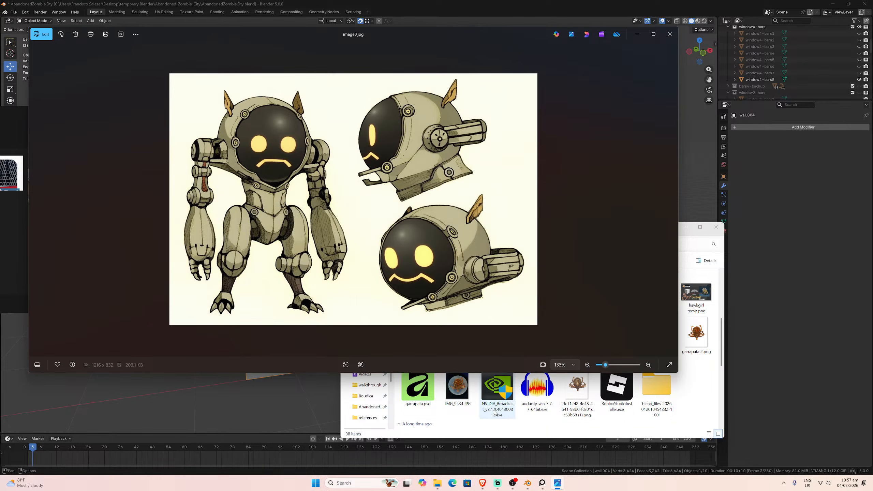
- Switch to the Brave browser and search for images of "dying light 2" in a new tab
left_click(482, 484)
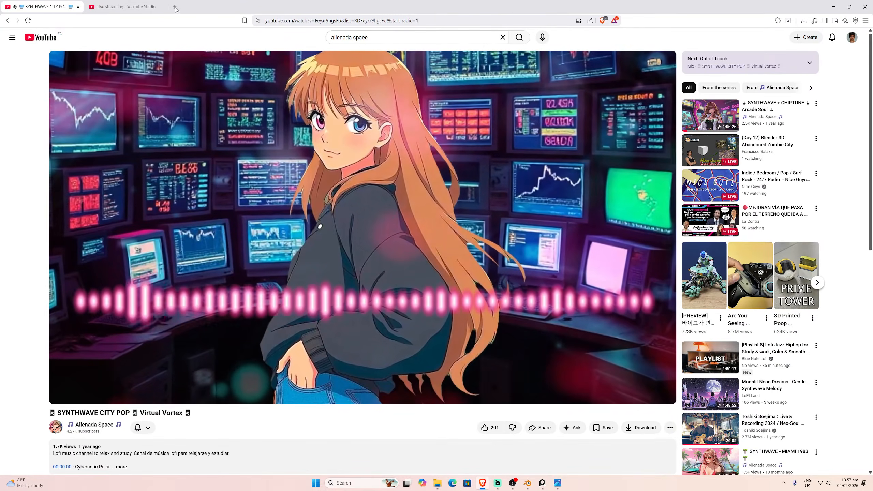
left_click(174, 7)
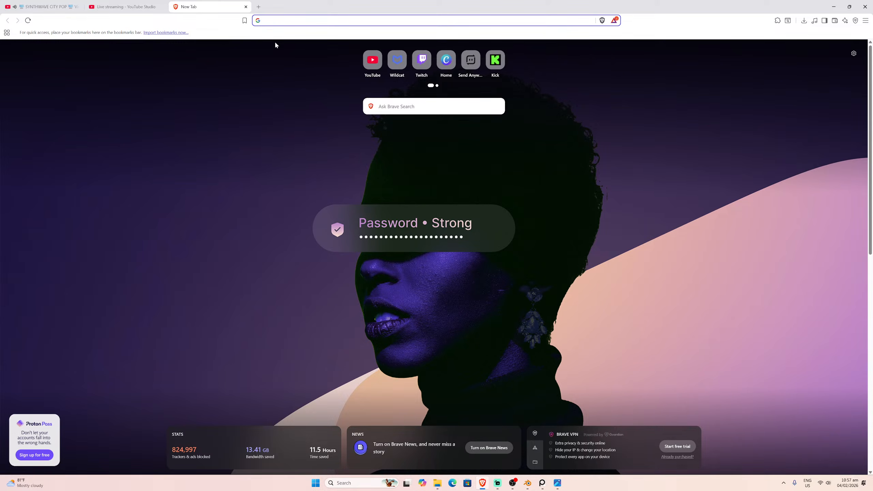
type("dying ")
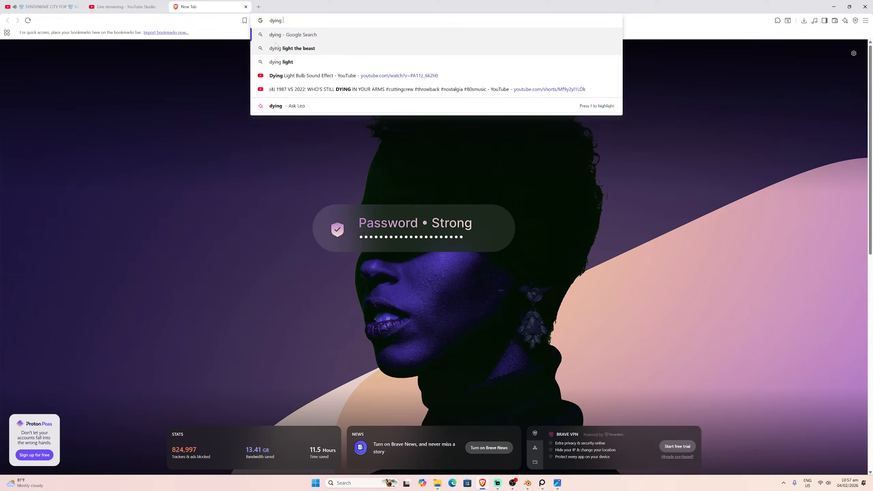
type("light")
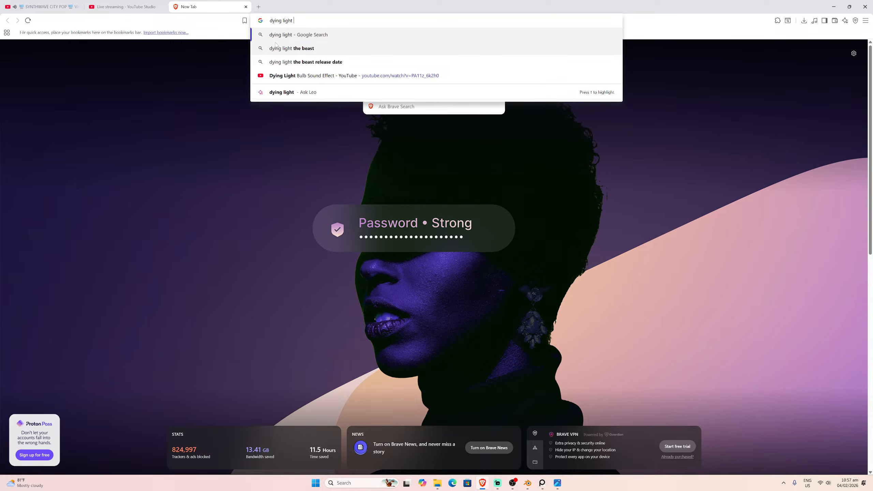
type(" 2")
key("Return")
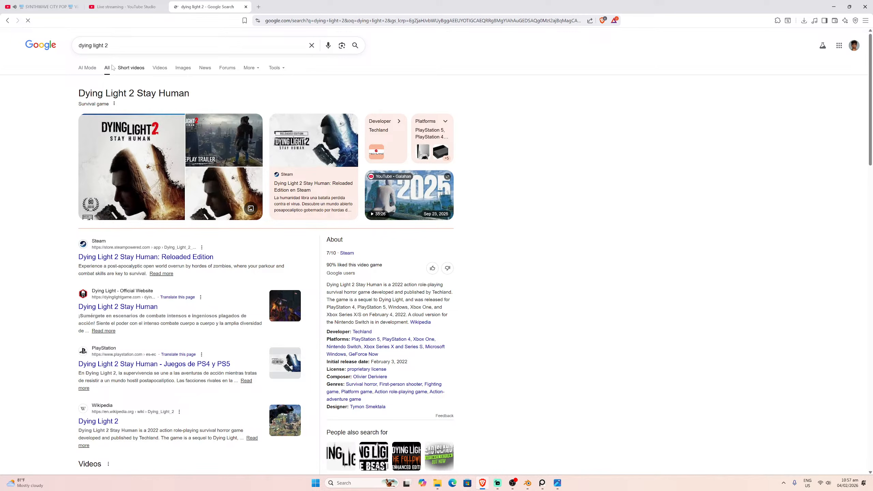
left_click(185, 68)
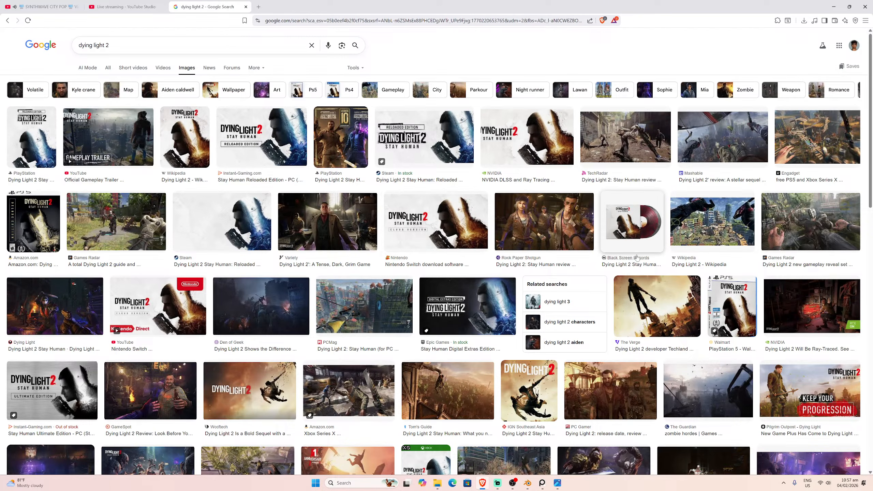
- Examine Dying Light 2 images of the rooftop city views, the TechRadar alley scene and the Ars Technica van scene
left_click(712, 221)
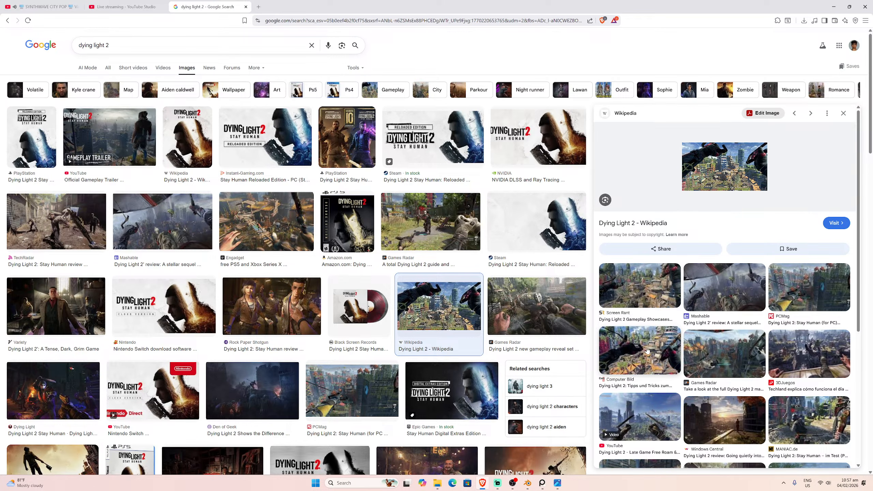
left_click(644, 357)
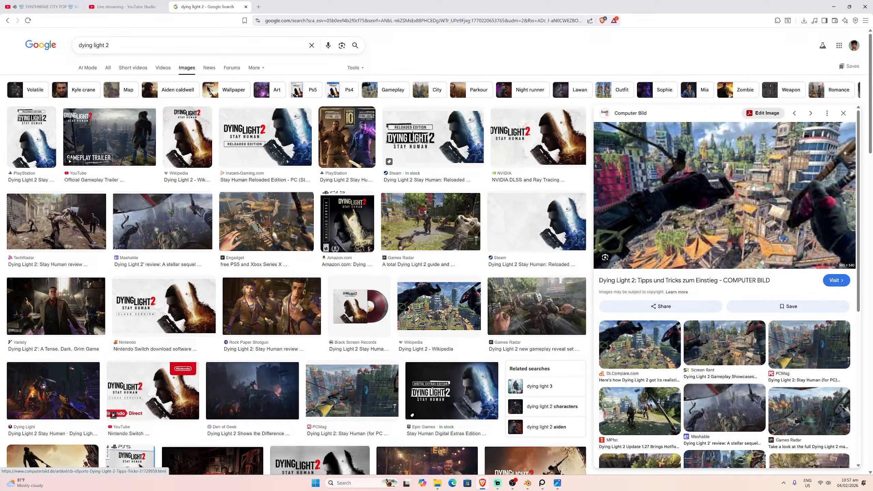
left_click(643, 361)
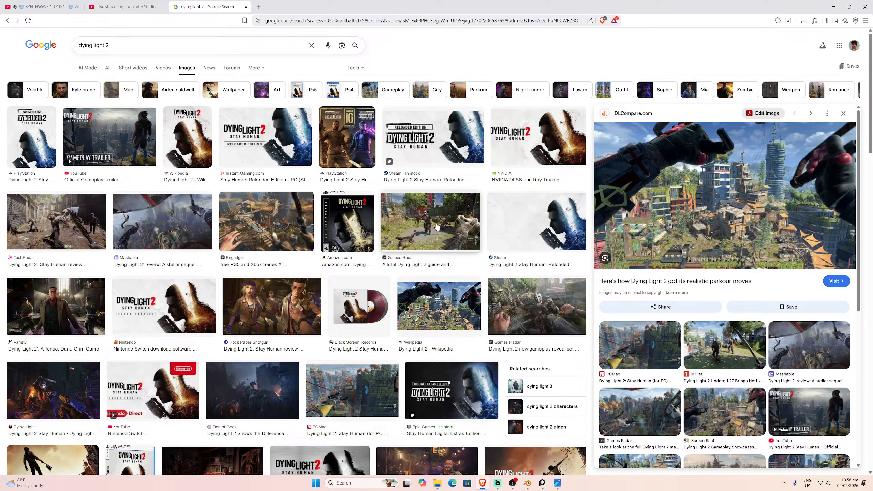
left_click(58, 223)
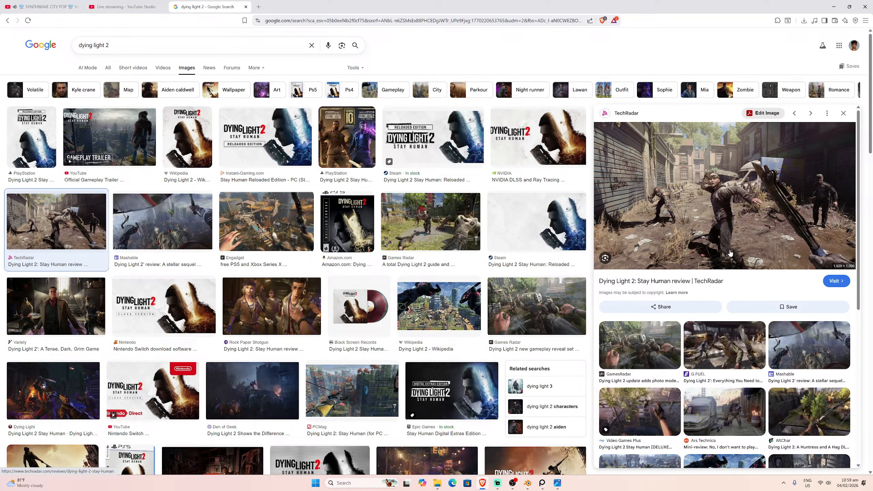
left_click(704, 412)
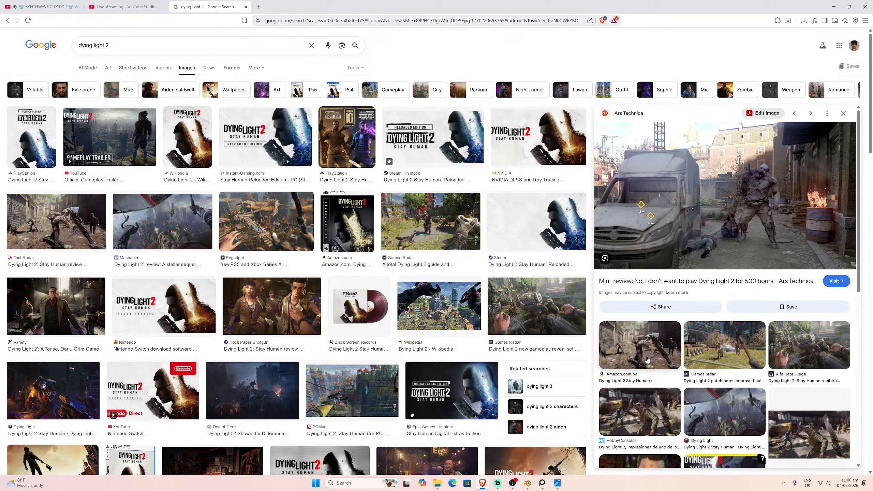
scroll(647, 359, "down", 2)
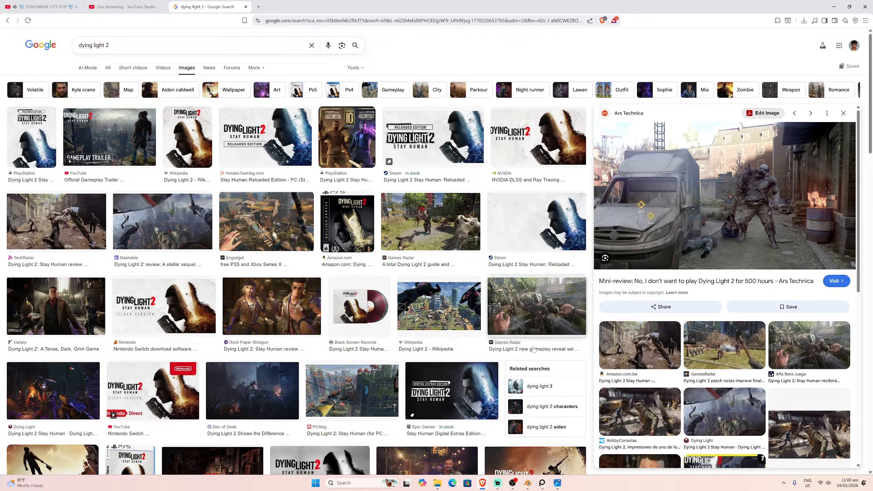
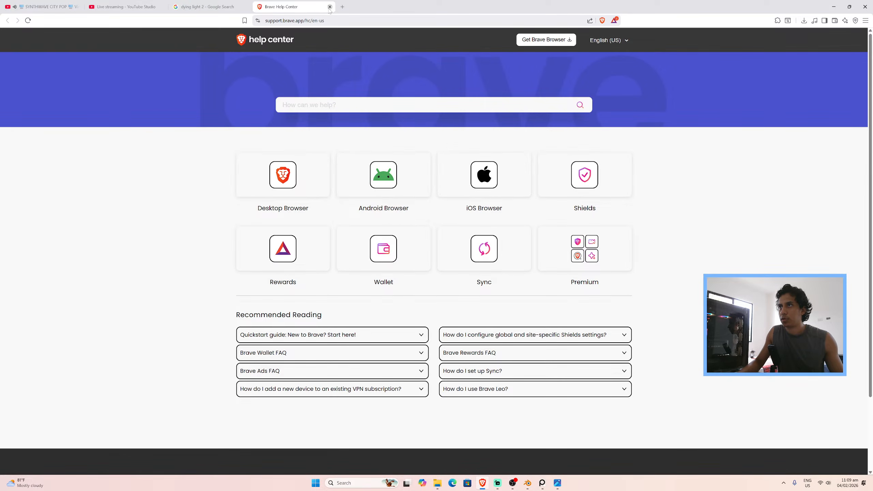
- Close the Brave Help Center tab and image0.jpg, returning to Blender with the house reference board on top
left_click(329, 7)
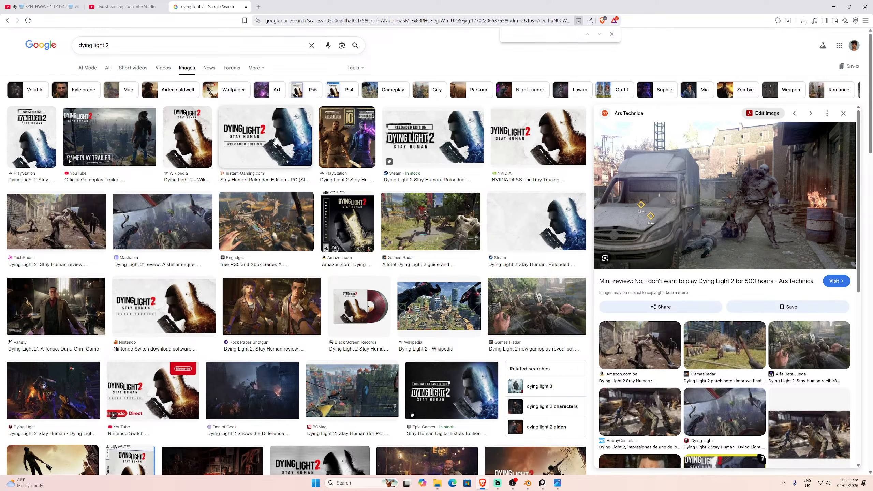
key("alt+Tab")
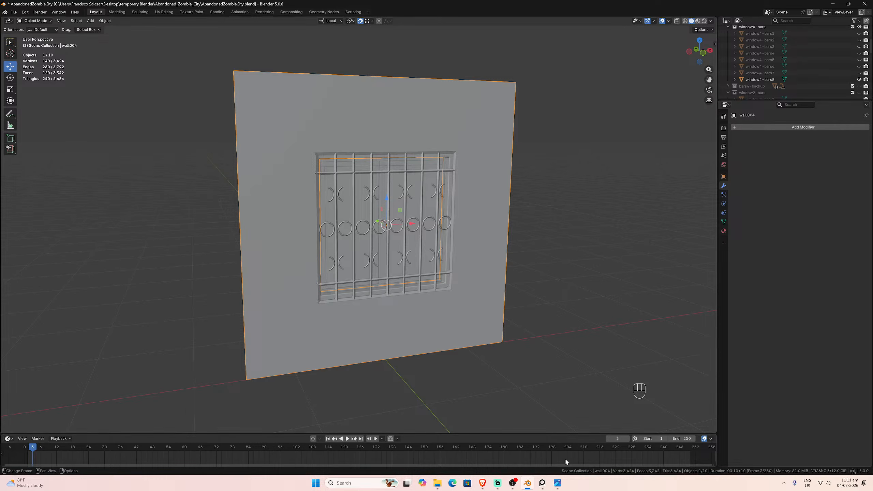
left_click(561, 483)
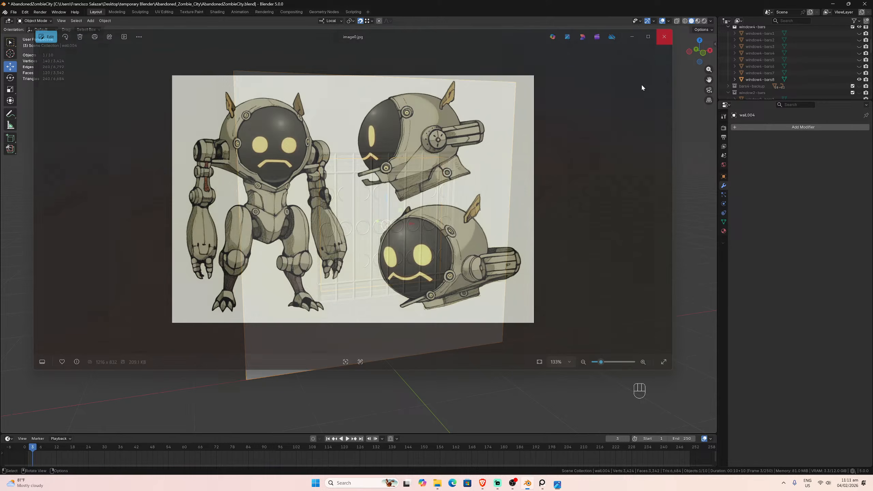
left_click(664, 36)
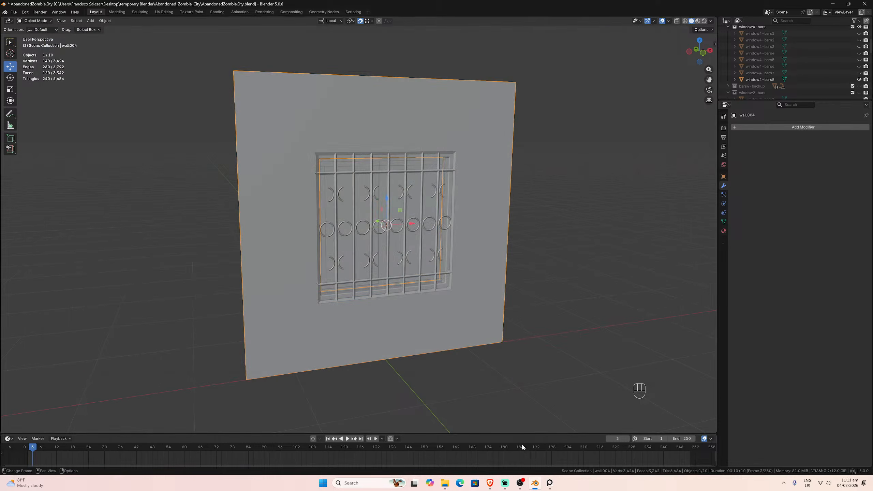
left_click(549, 483)
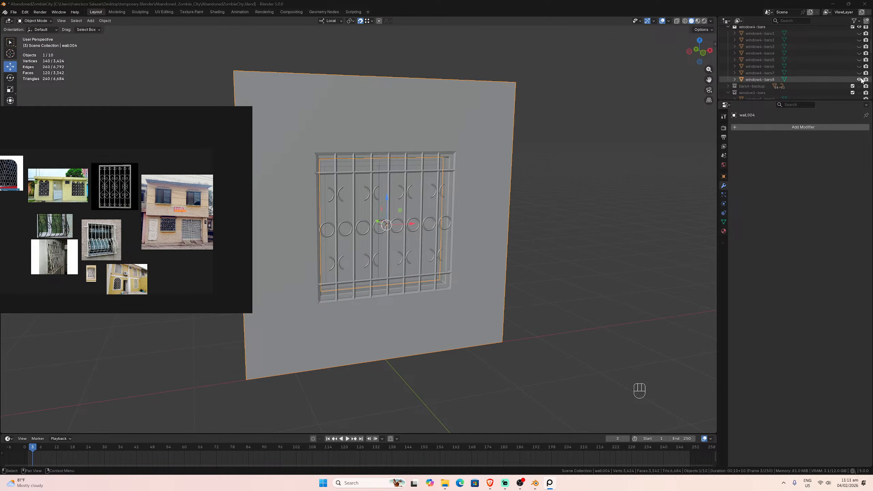
- Hide the window4-bars8 grille and show the window4-bars6 grille and the window1 collection
scroll(859, 60, "up", 2)
left_click(859, 92)
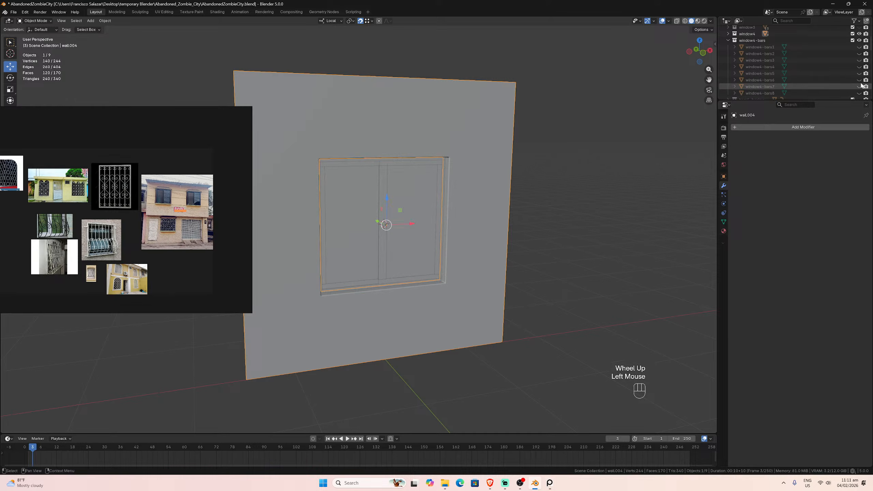
left_click(859, 80)
scroll(825, 48, "up", 3)
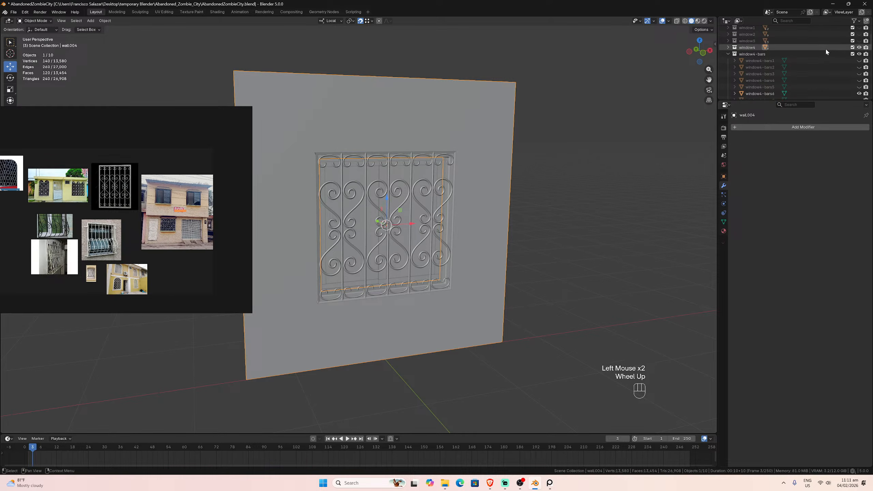
left_click(859, 55)
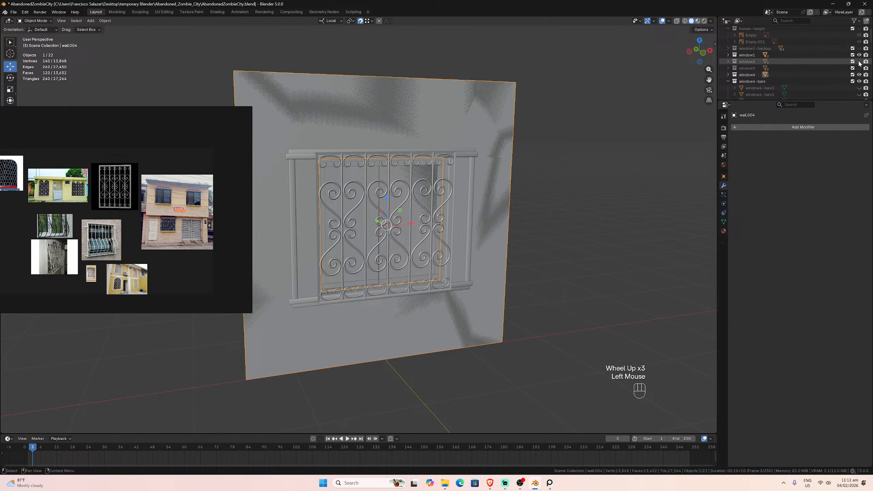
- Hide the window4 collection and the window4-bars6 grille, leaving the plain window1 in view
left_click(859, 75)
scroll(486, 195, "up", 2)
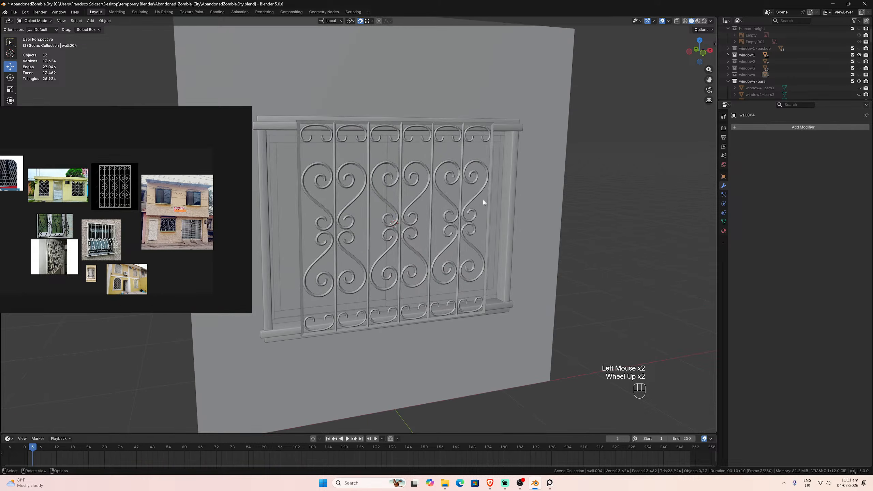
scroll(806, 73, "down", 3)
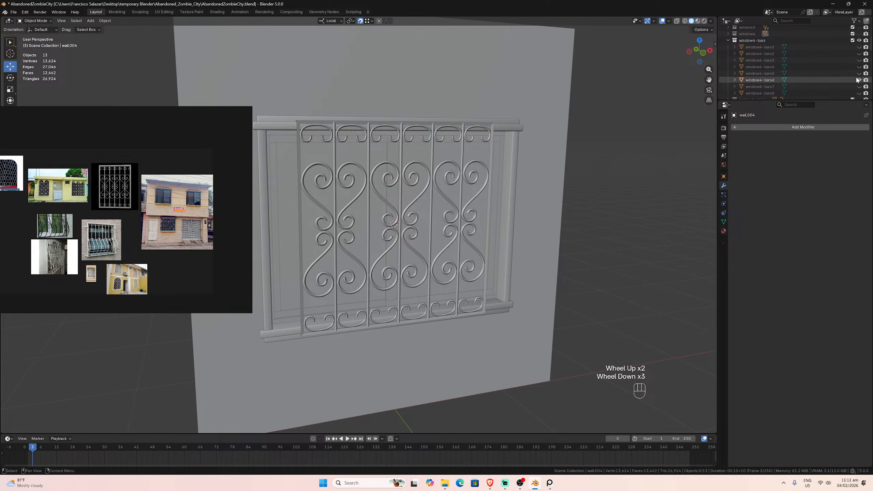
left_click(859, 80)
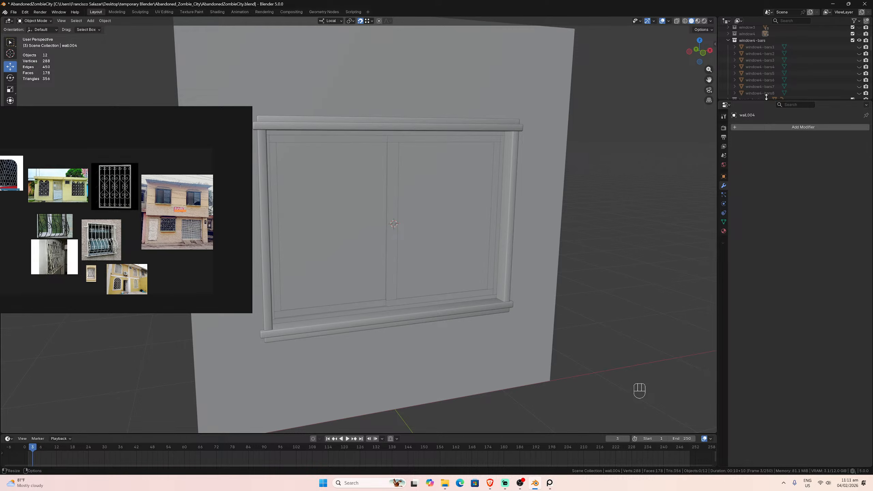
- Show the window1-bars collection over the window
scroll(776, 71, "down", 5)
scroll(780, 79, "down", 9)
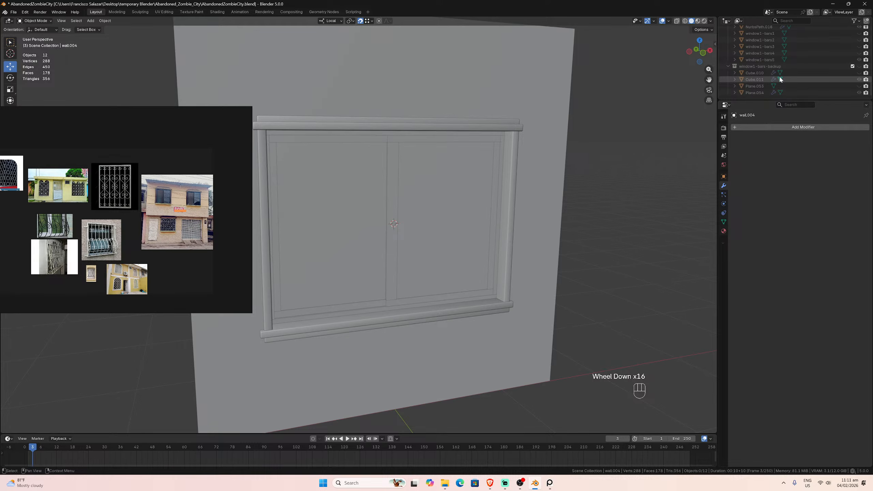
scroll(790, 74, "up", 2)
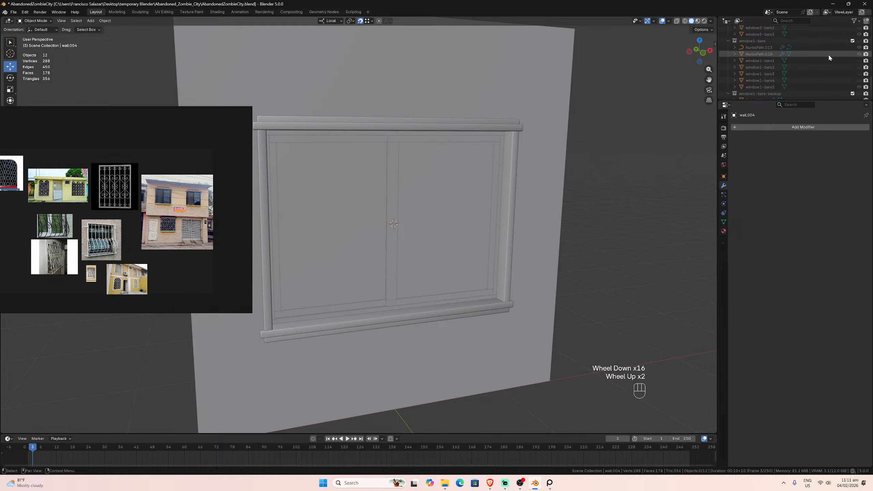
left_click(859, 41)
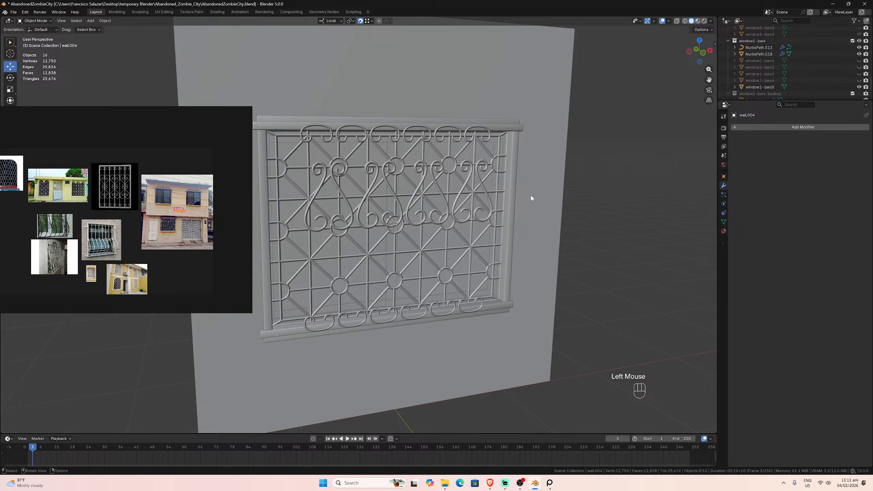
- Hide the window1-bars5 lattice grille and view the remaining scrollwork from the front
middle_click_drag(530, 198, 522, 267)
left_click(522, 268)
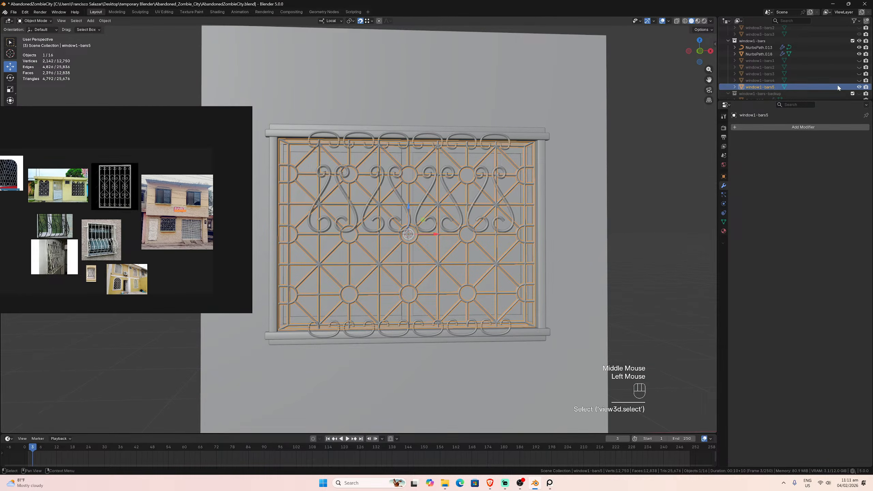
left_click(860, 87)
left_click(467, 199)
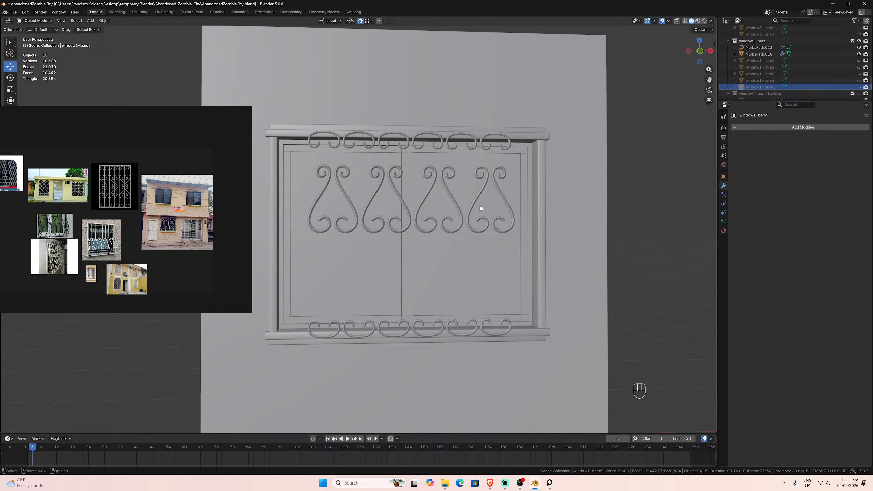
middle_click_drag(480, 208, 471, 203)
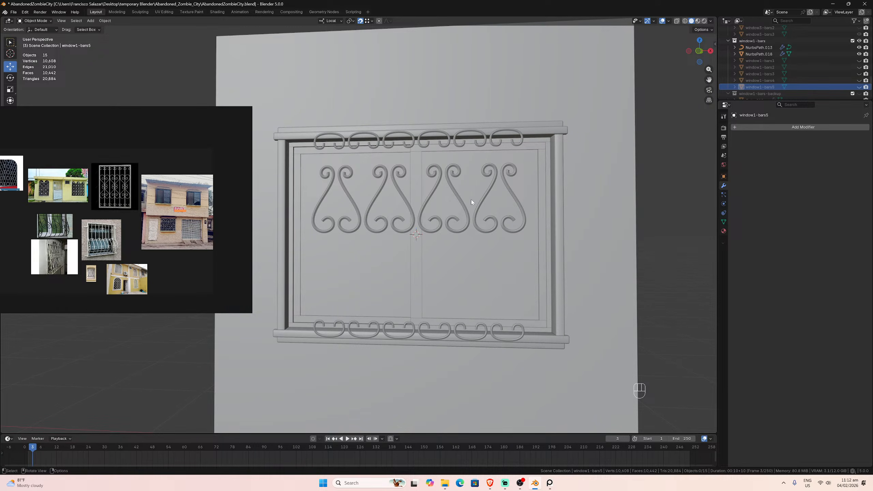
key("KP_1")
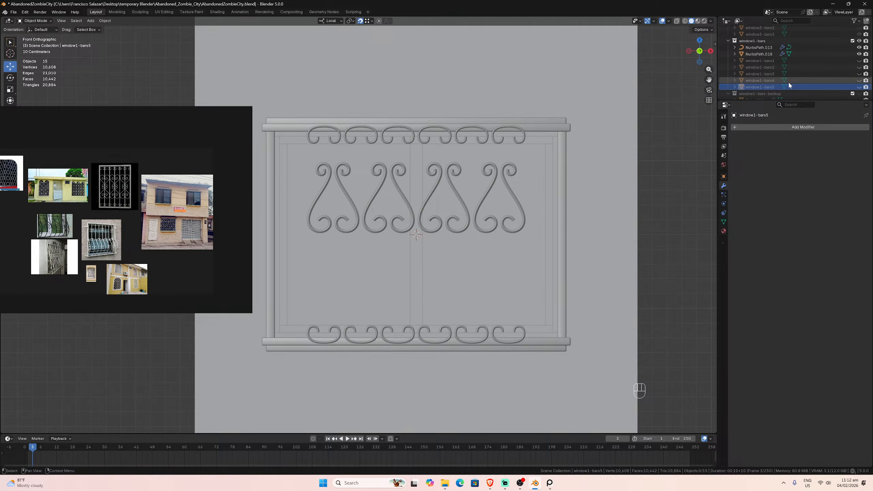
- Try mirroring the row of spade-shaped scrolls along the Z axis with its Mirror modifier
scroll(801, 79, "down", 2)
scroll(804, 77, "up", 1)
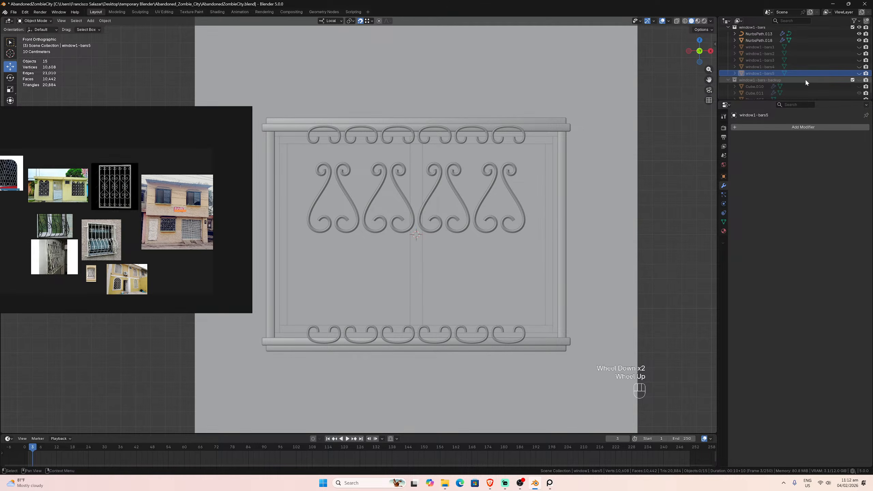
left_click(519, 232)
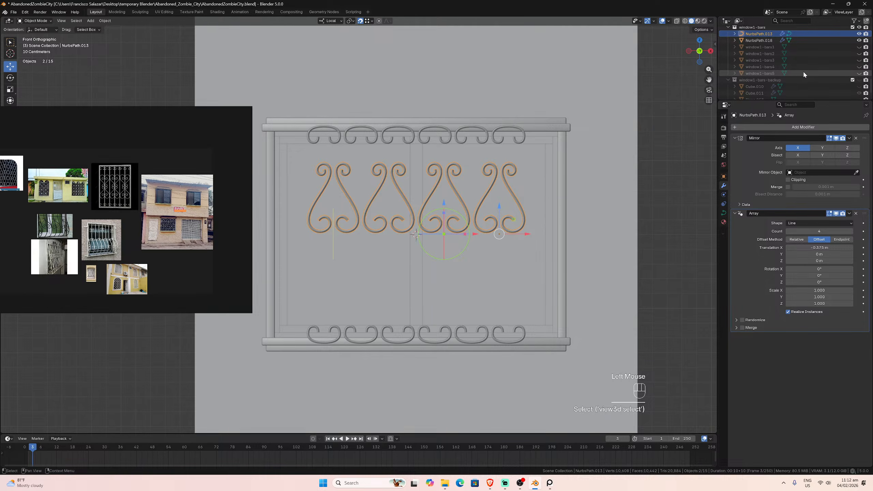
left_click(847, 148)
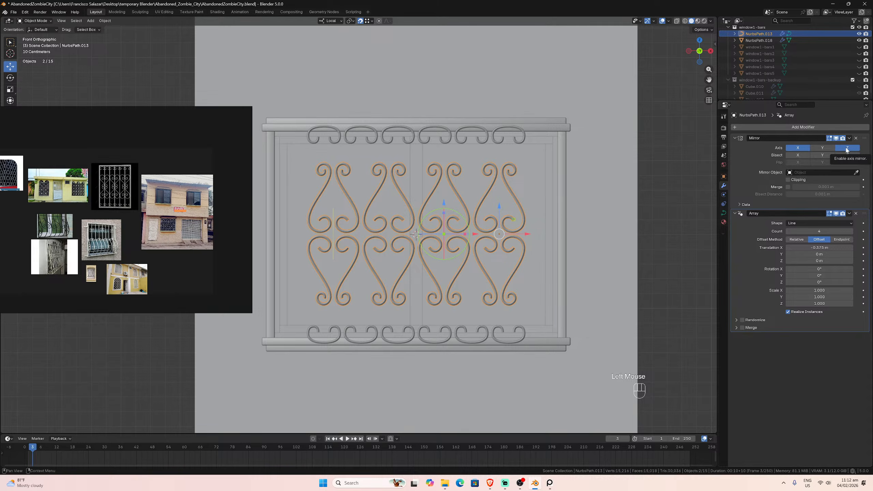
left_click(847, 151)
- Show the window4-bars6 grille over the window to compare its scrolls with the spade-shaped row
scroll(814, 88, "up", 3)
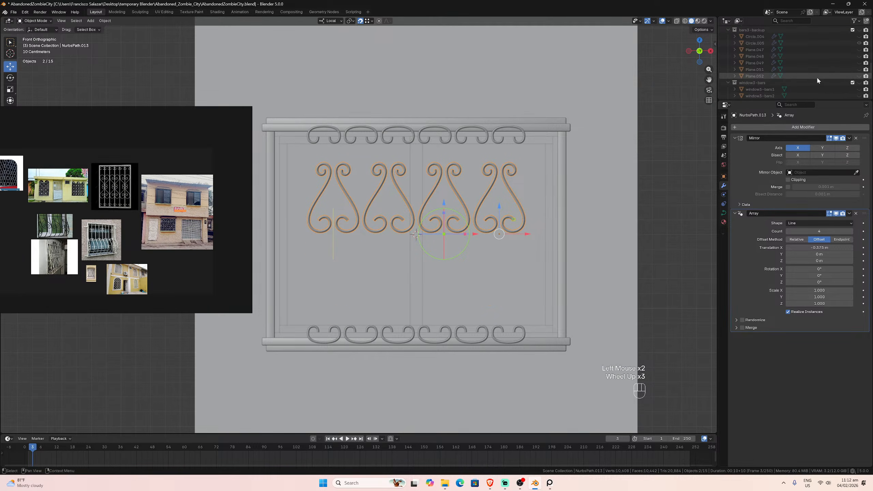
scroll(814, 73, "up", 7)
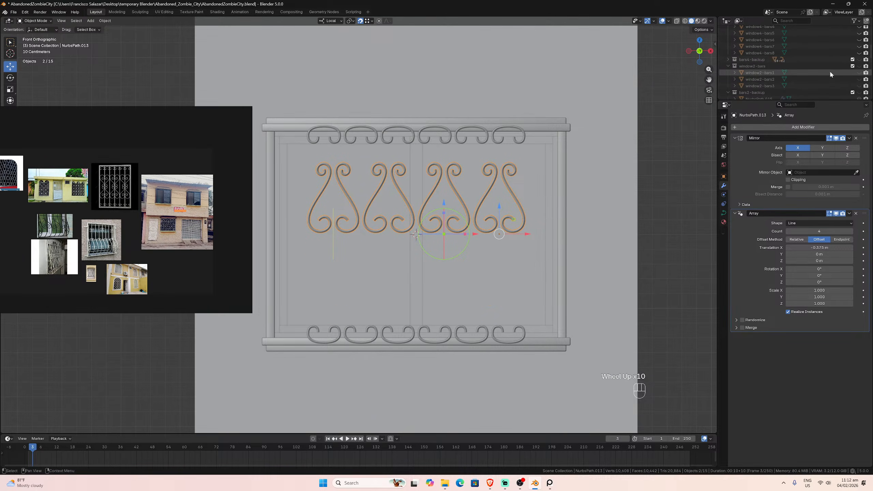
scroll(830, 74, "up", 2)
scroll(830, 74, "down", 1)
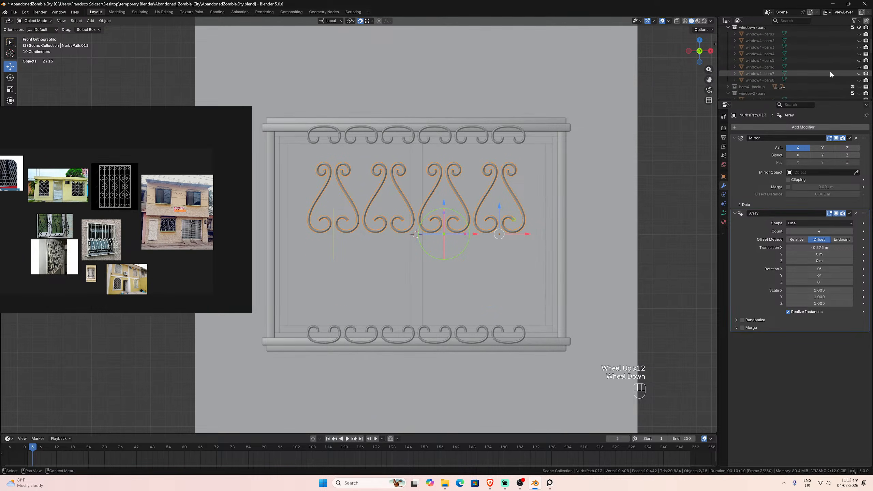
left_click(859, 61)
left_click(859, 61)
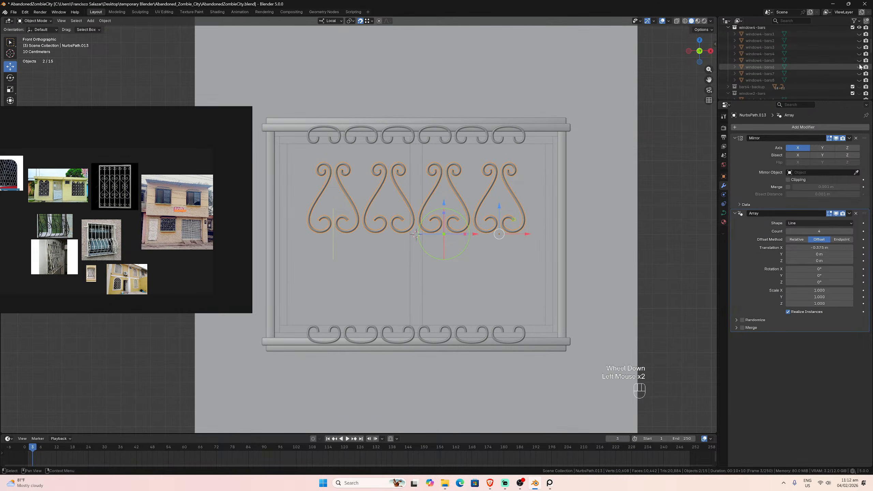
left_click(859, 67)
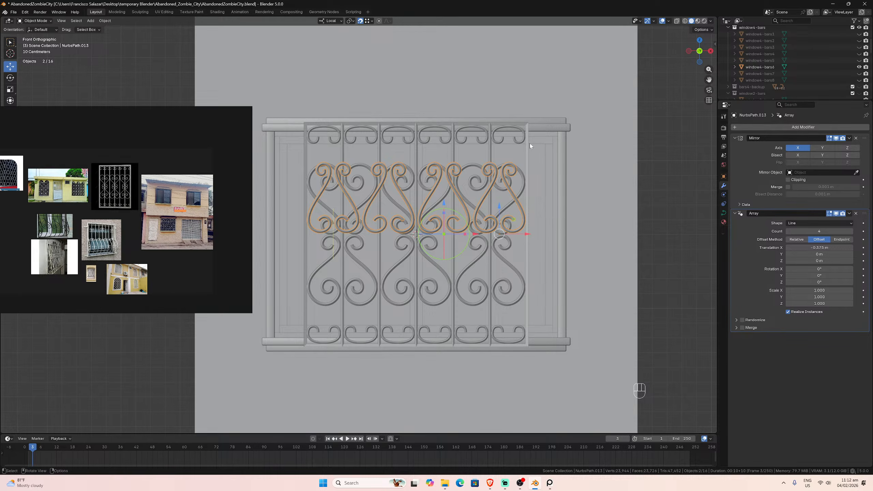
- Delete the row of spade-shaped scrolls across the upper half of the window
left_click(511, 192)
key("x")
left_click(509, 190)
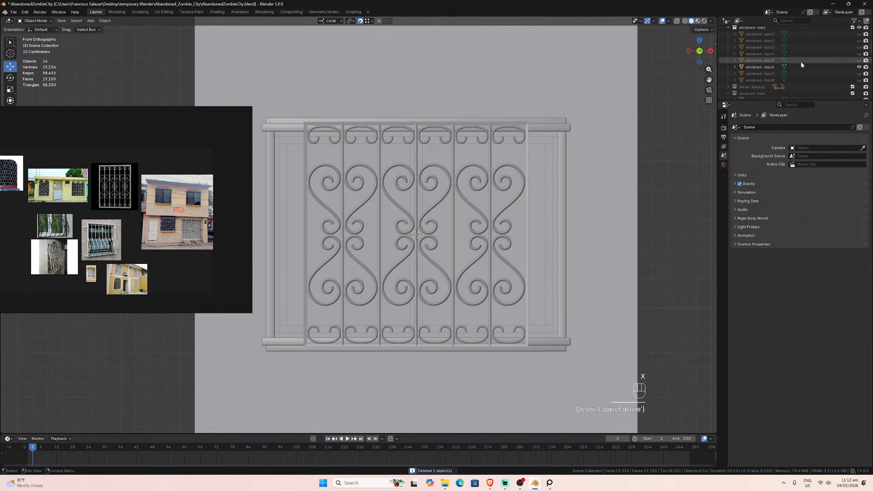
- Show the bars4-backup collection and hide the window4-bars6 grille covering it
scroll(800, 61, "down", 7)
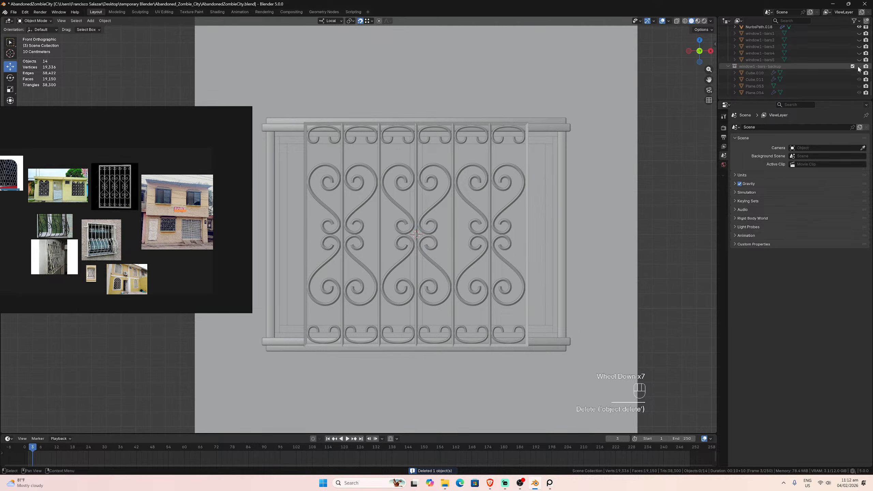
scroll(858, 70, "up", 7)
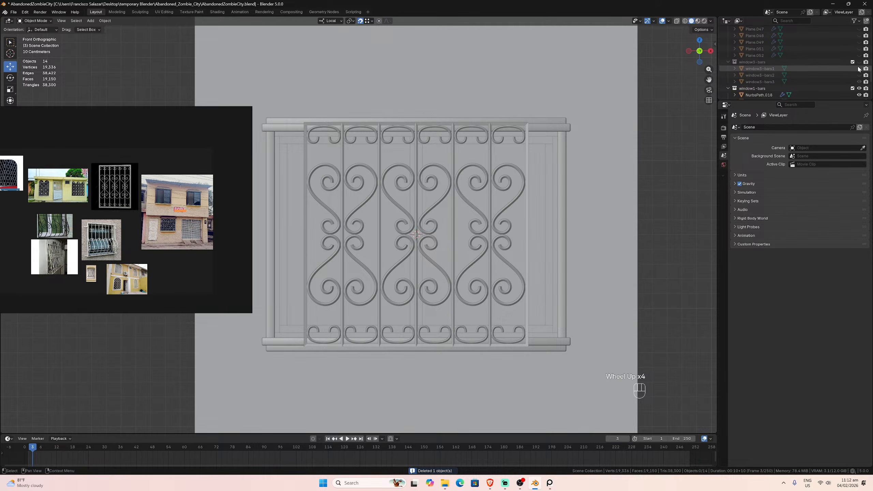
scroll(858, 69, "up", 3)
scroll(858, 69, "down", 1)
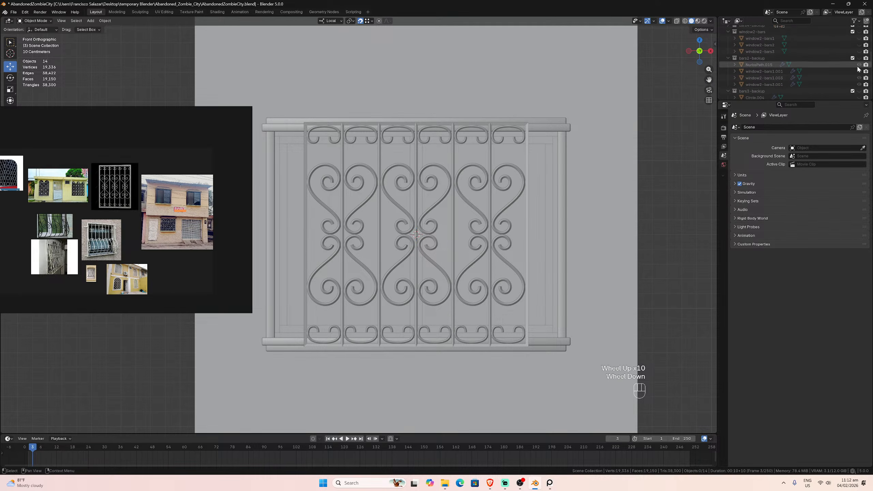
scroll(858, 70, "up", 2)
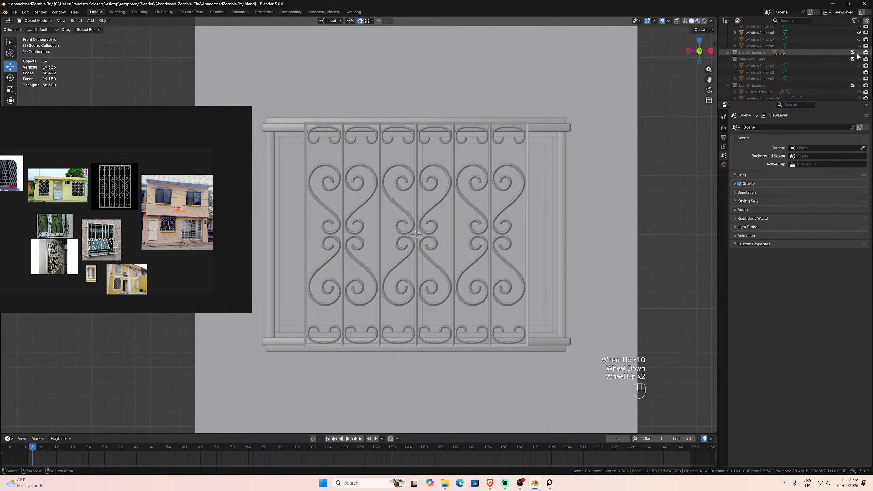
left_click(859, 52)
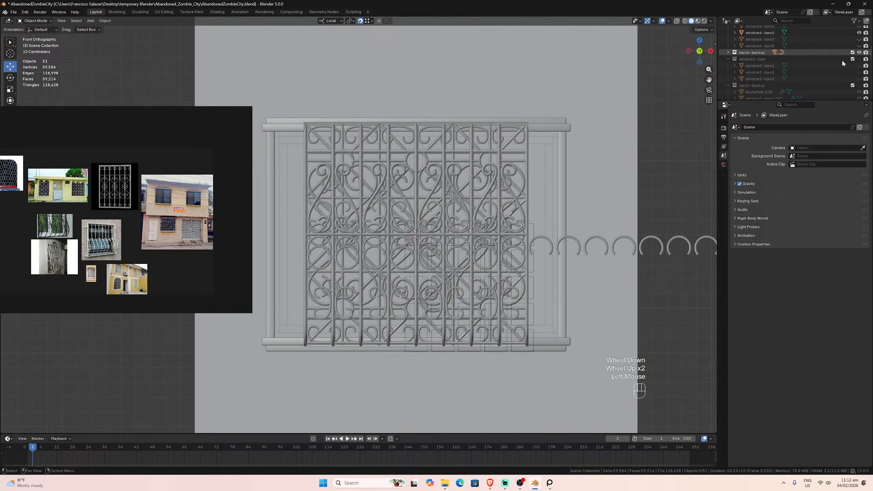
left_click(523, 176)
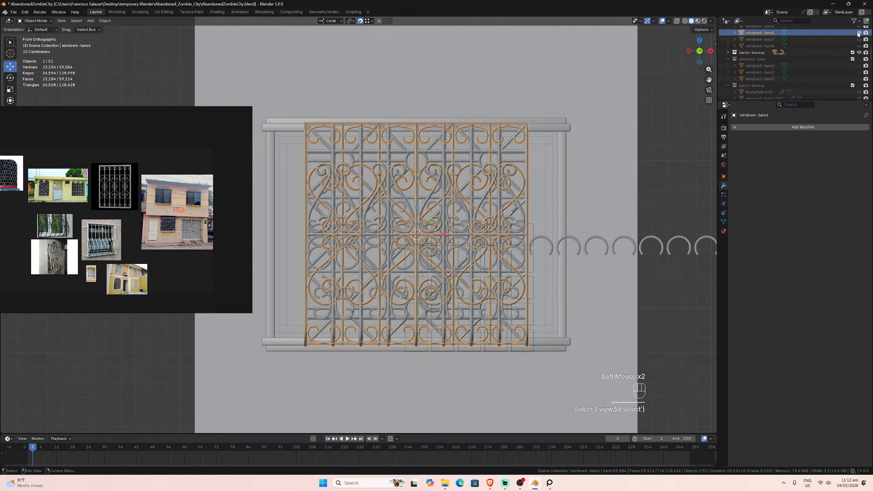
left_click(859, 32)
- Duplicate the mirrored double-scroll motif NurbsPath.007 in place and move the copy to the window1-bars collection
left_click(522, 180)
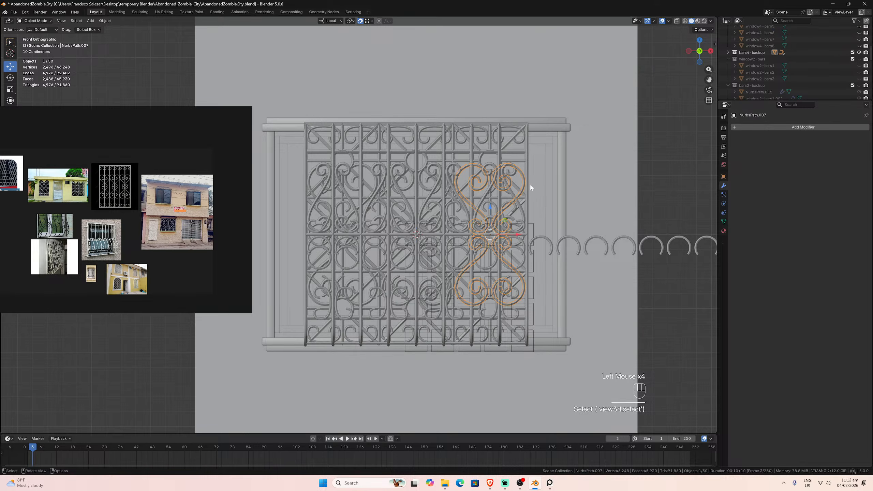
key("shift+d")
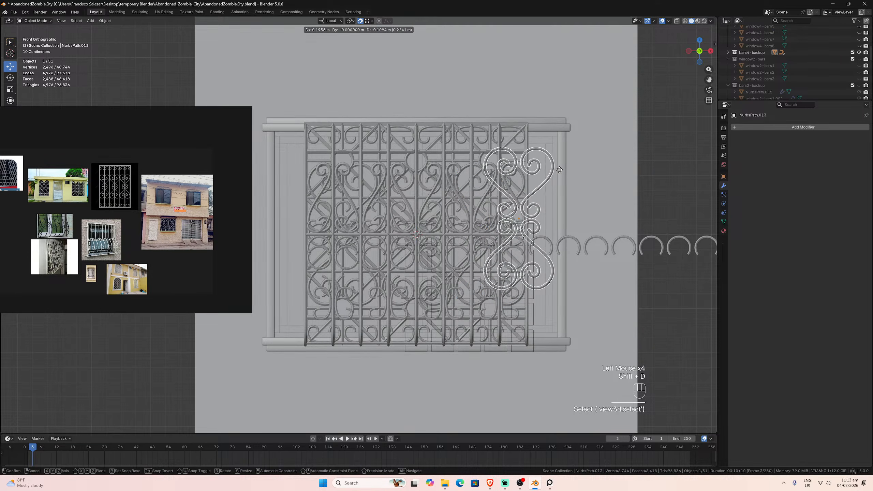
key("Escape")
key("m")
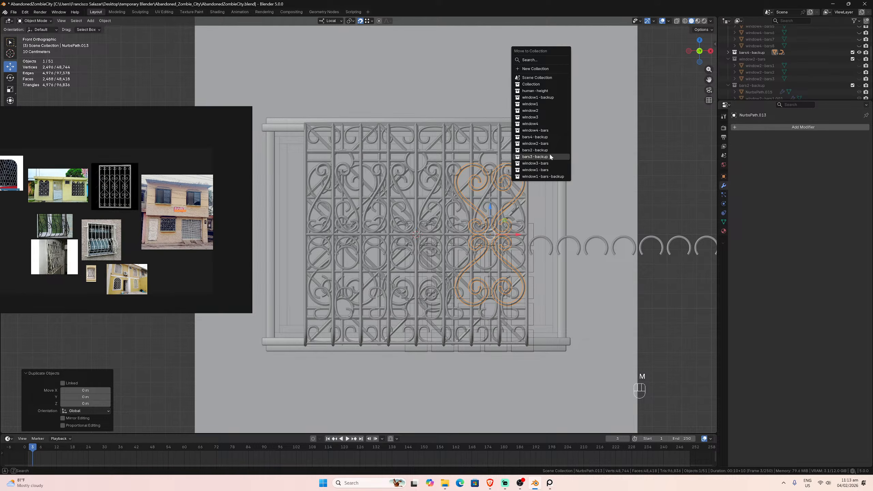
left_click(550, 170)
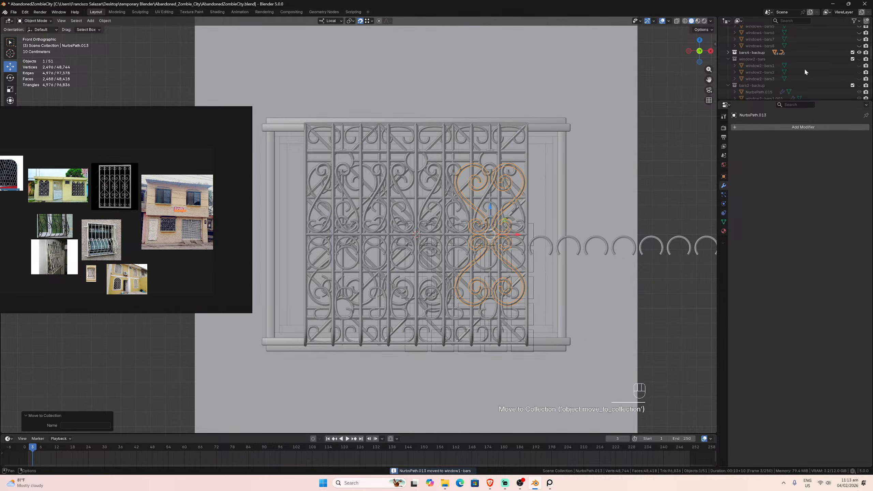
- Hide the array of vertical bars NurbsPath.004 and the whole bars4-backup collection, keeping the front view
left_click(528, 177)
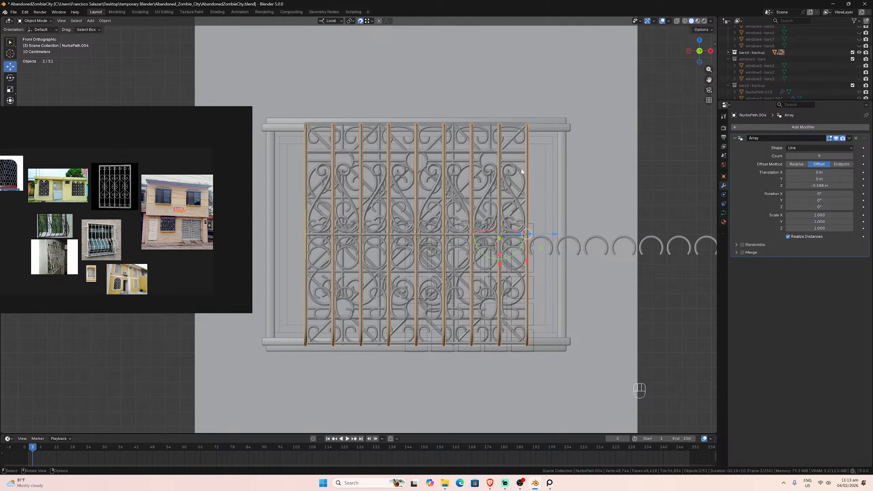
left_click(522, 172)
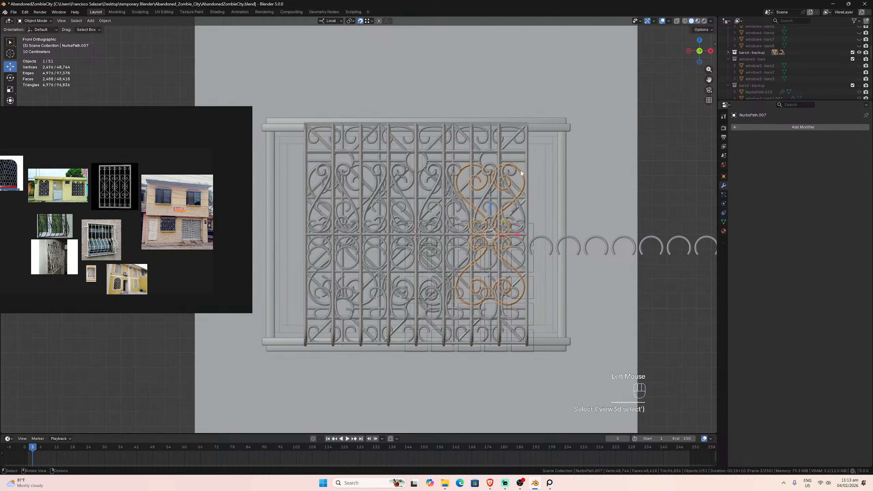
left_click(528, 193)
key("h")
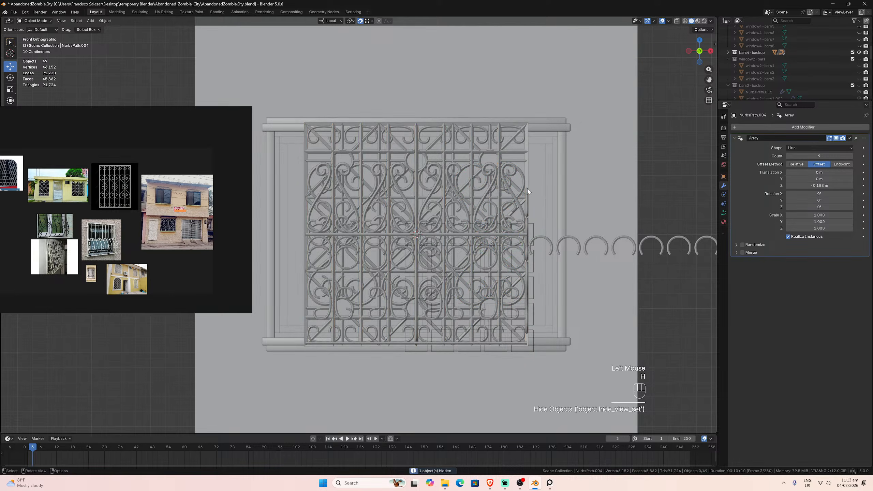
middle_click_drag(528, 192, 519, 161)
left_click(503, 164)
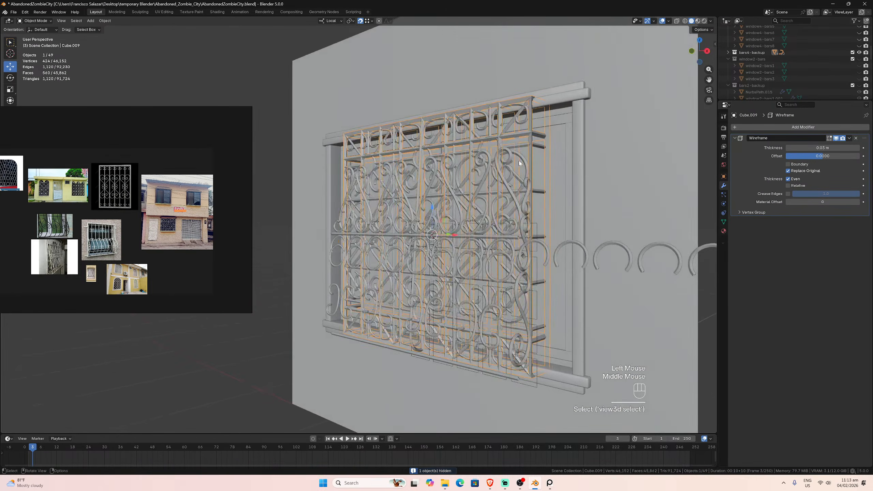
key("KP_1")
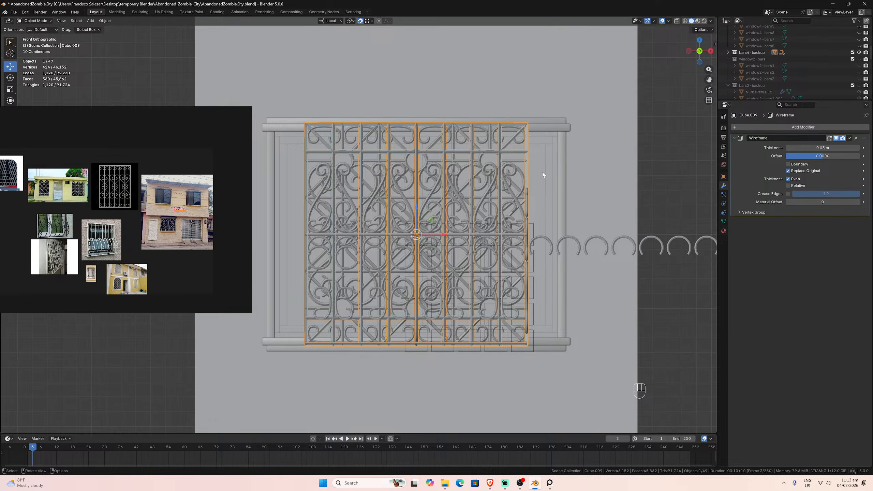
left_click(859, 53)
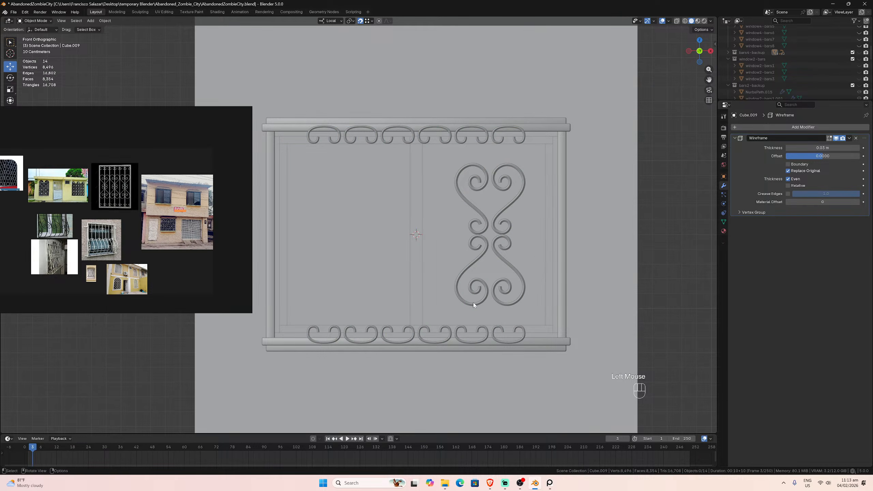
- Check the scroll rows and the double-scroll motif, and preview the contents of the bars2-backup collection
left_click(491, 331)
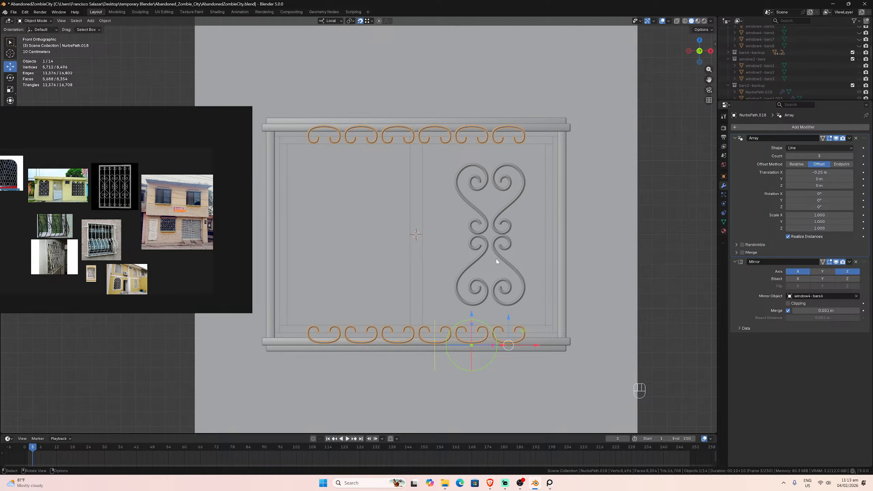
left_click(520, 279)
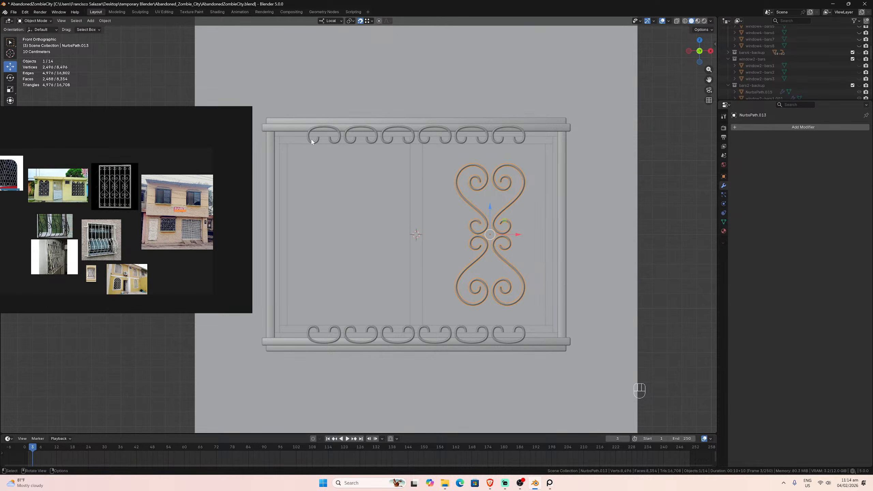
left_click(858, 86)
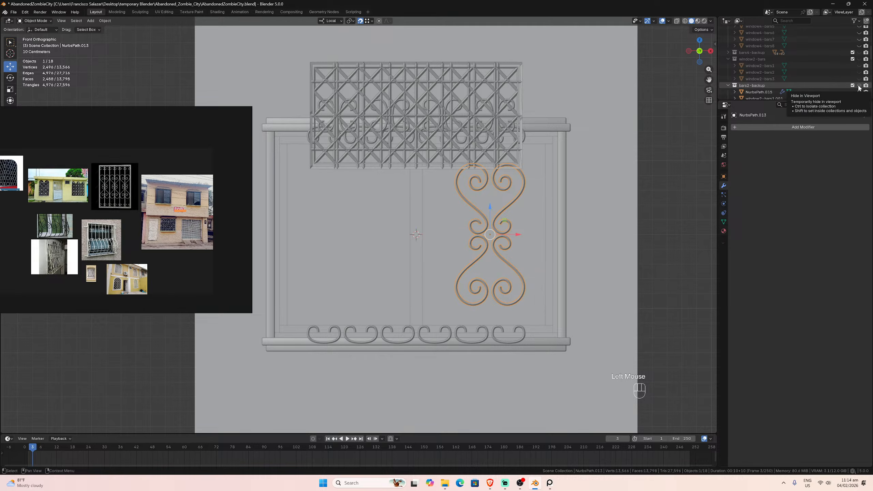
left_click(858, 86)
- Show the window1-bars-backup collection and hide its circle-and-diagonal grille Cube.011
scroll(858, 85, "down", 4)
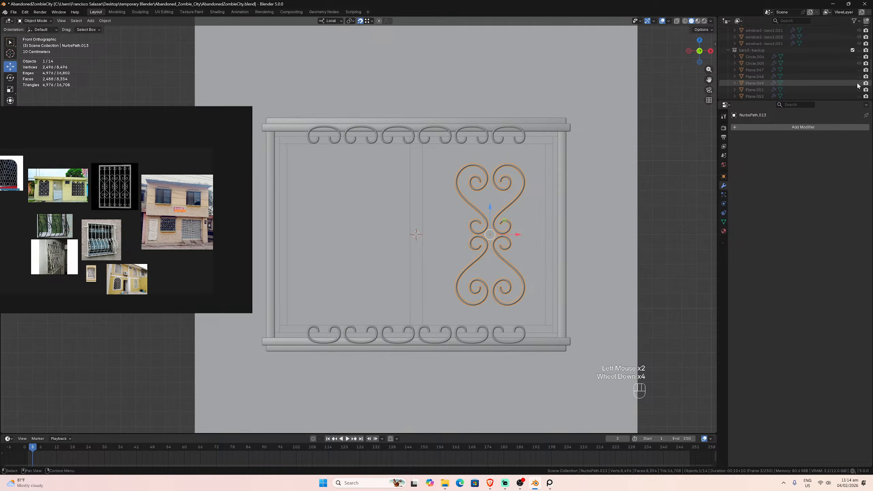
scroll(857, 80, "down", 6)
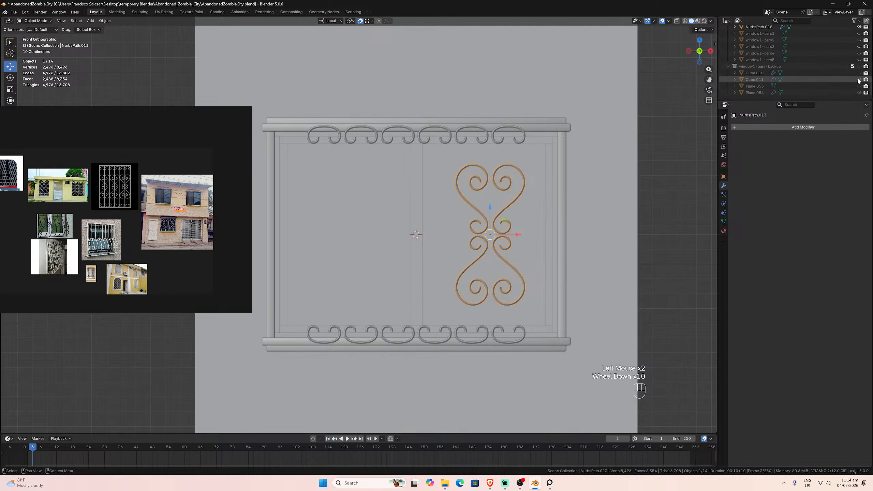
scroll(858, 81, "up", 1)
scroll(858, 81, "up", 6)
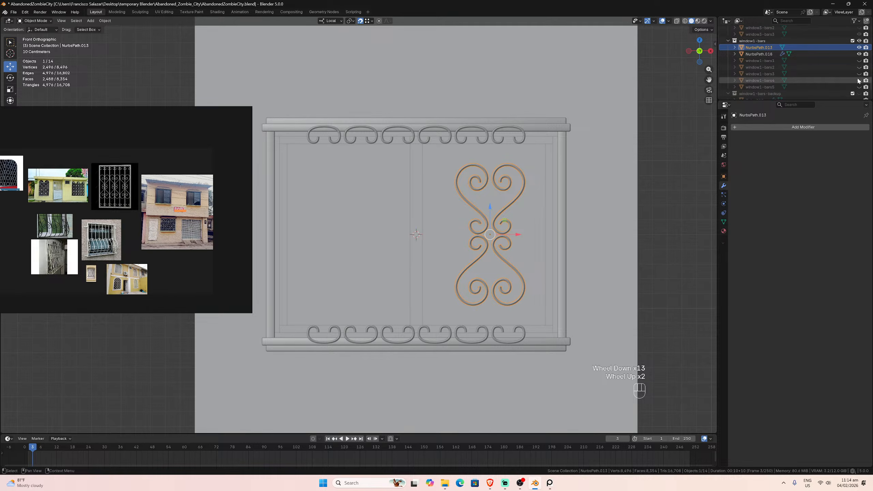
scroll(858, 82, "down", 7)
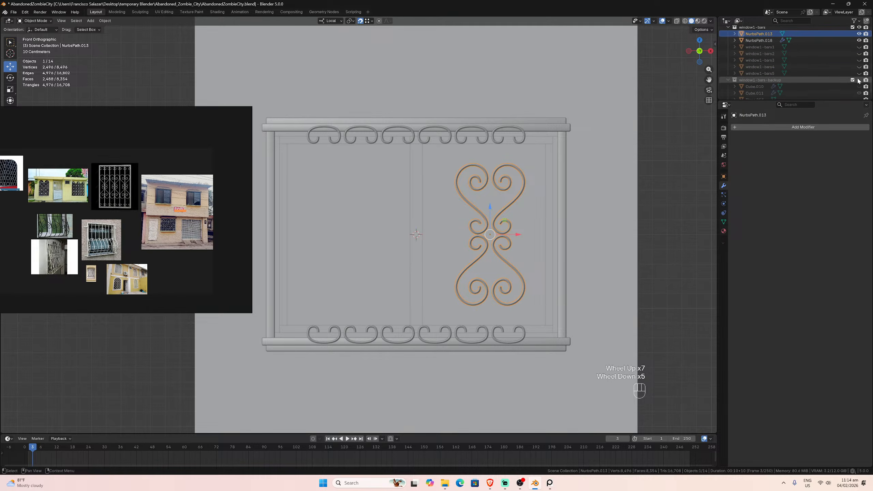
scroll(859, 80, "up", 1)
scroll(859, 77, "down", 1)
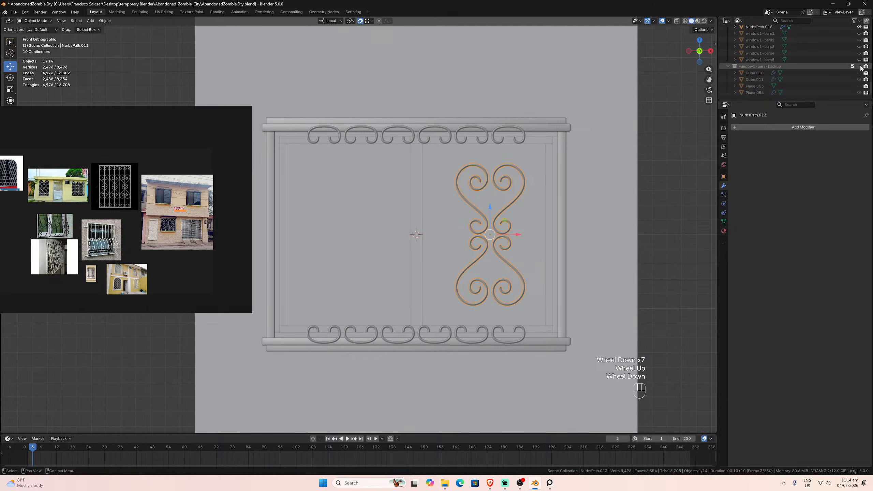
left_click(859, 67)
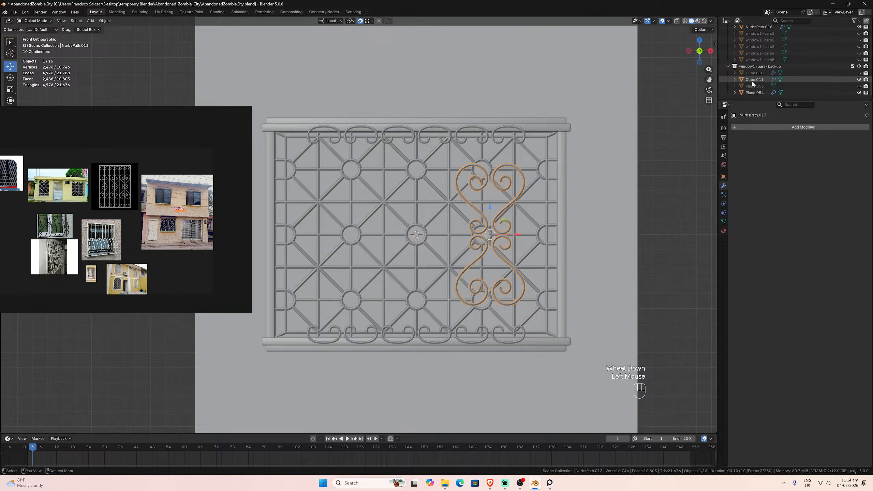
left_click(546, 203)
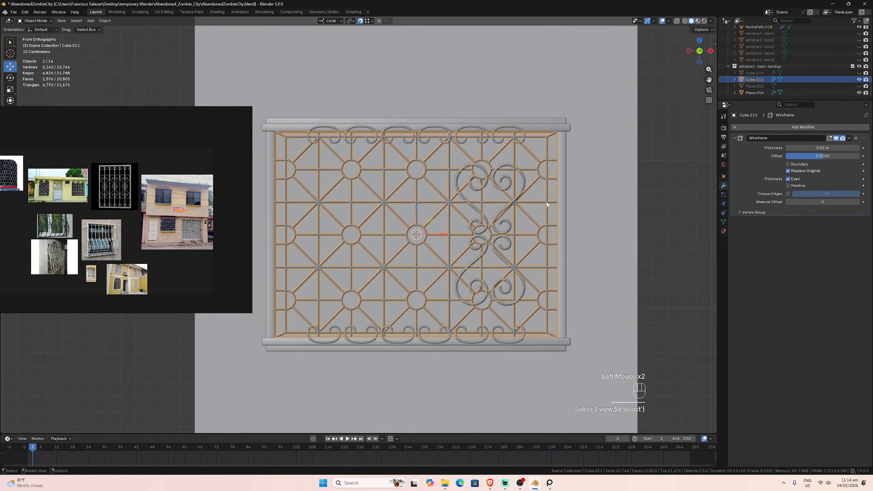
key("h")
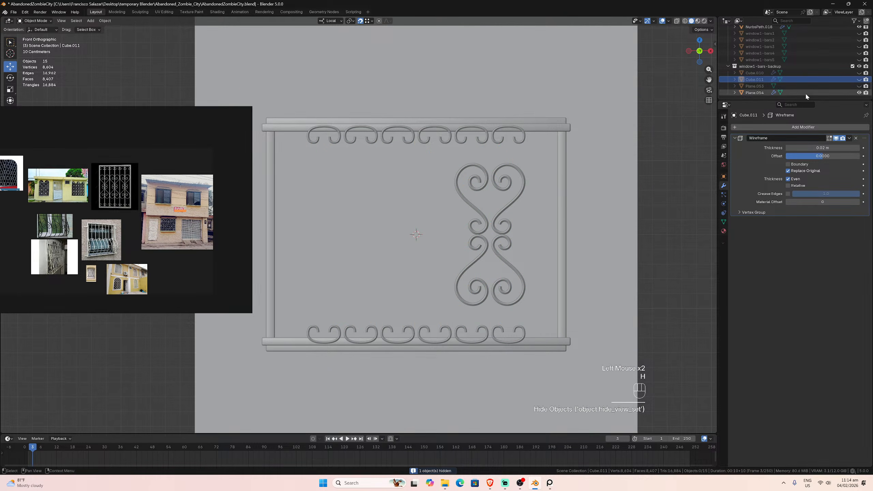
- Duplicate the flat panel Plane.054 in place, move the copy to the window1-bars collection, and hide the window1-bars-backup collection
left_click(840, 91)
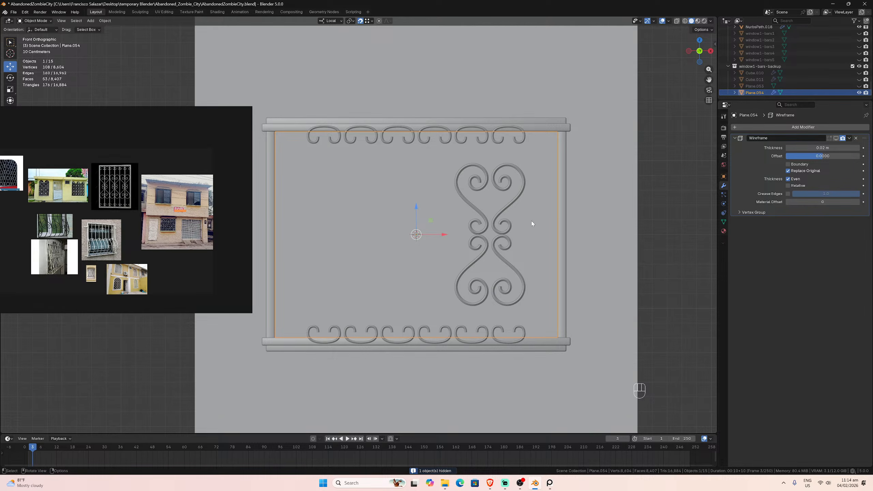
key("shift+d")
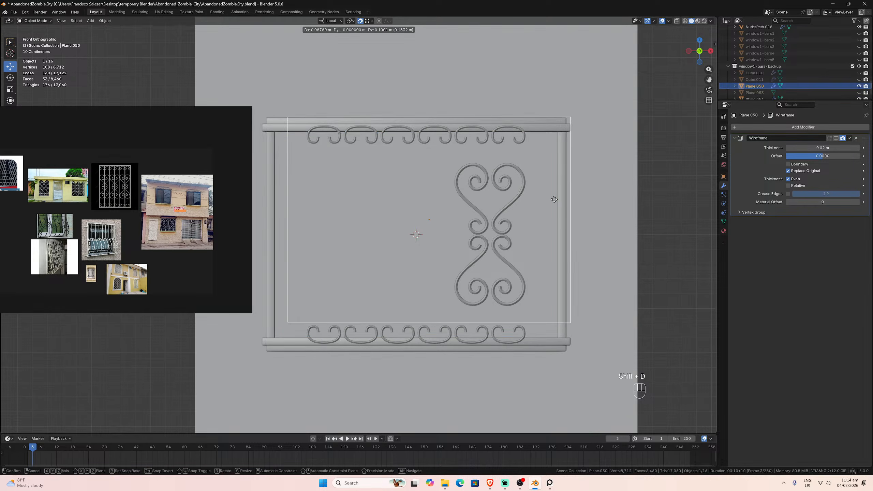
key("Escape")
key("m")
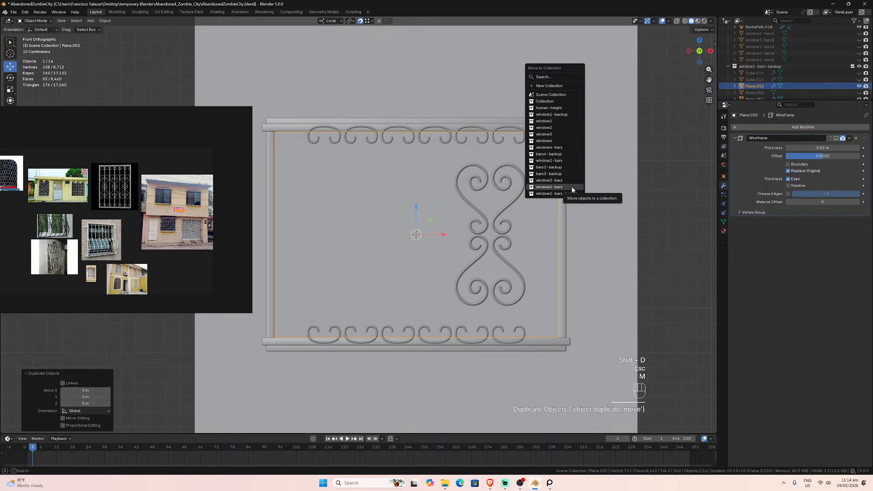
left_click(571, 186)
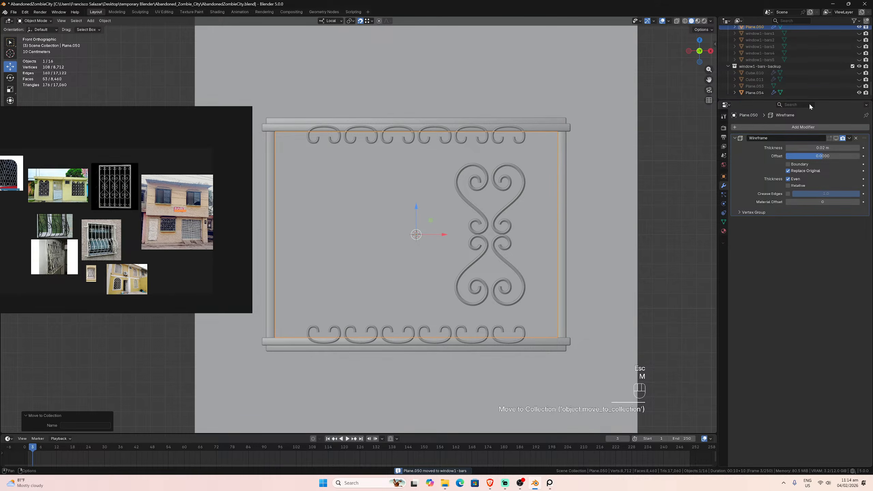
left_click(859, 67)
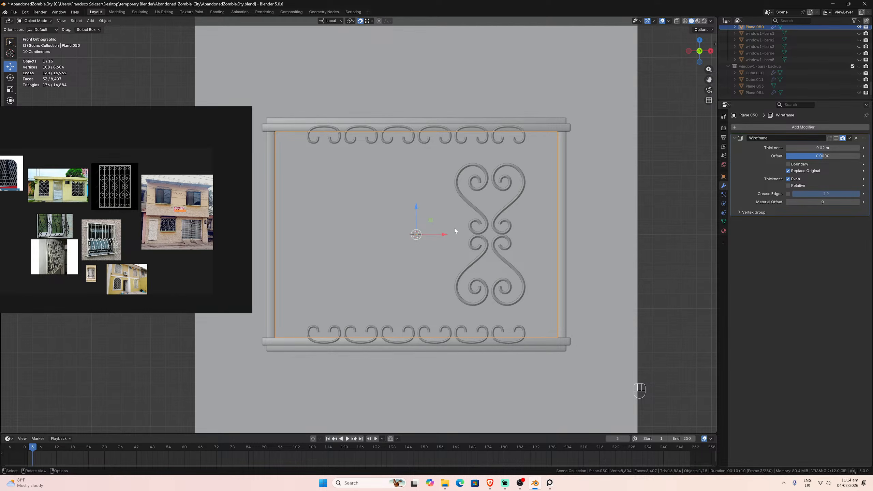
- Open the copied panel's mesh for editing and remove its Wireframe modifier
key("Tab")
left_click(556, 296)
left_click(556, 296, "alt")
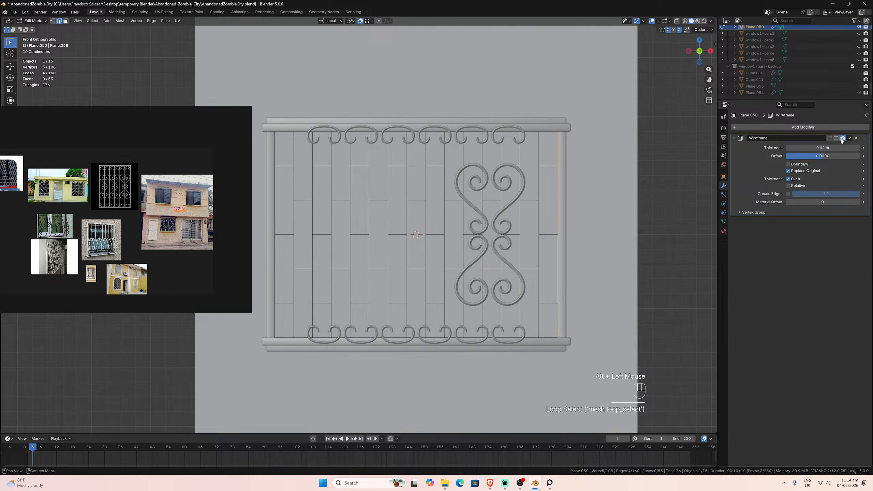
left_click(856, 137)
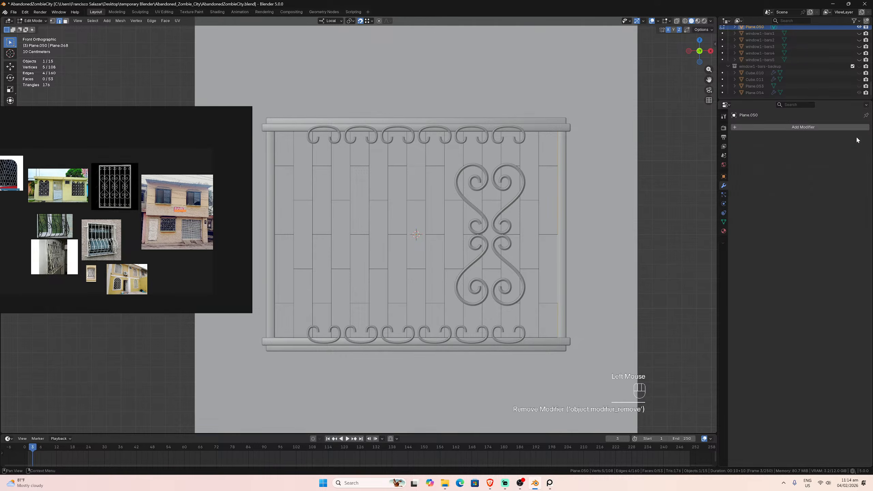
left_click(553, 264)
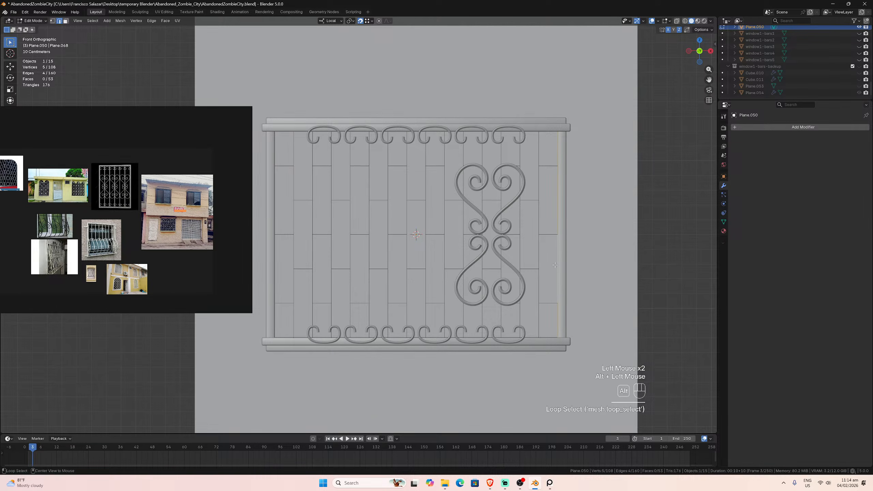
left_click(555, 265, "alt")
key("KP_Divide")
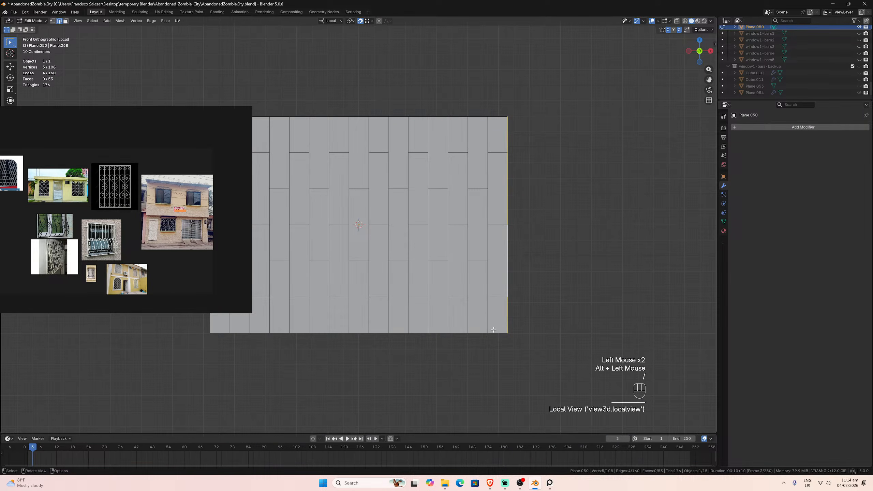
key("KP_Divide")
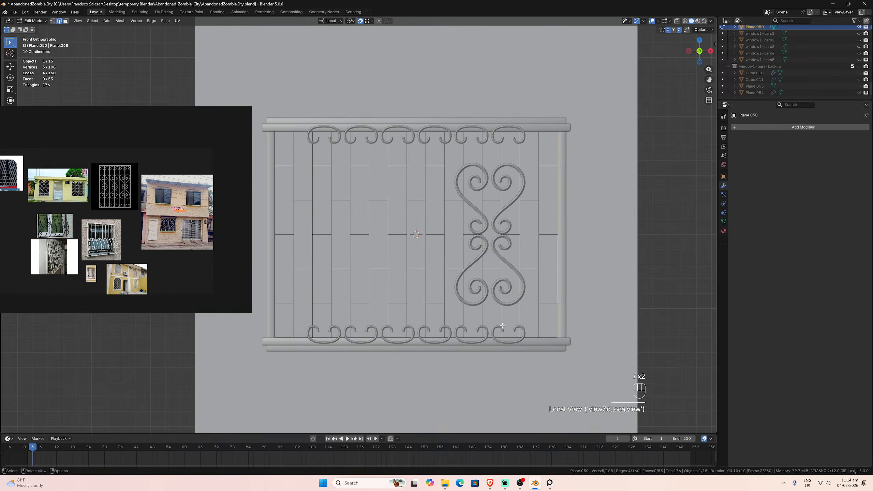
scroll(543, 209, "up", 2)
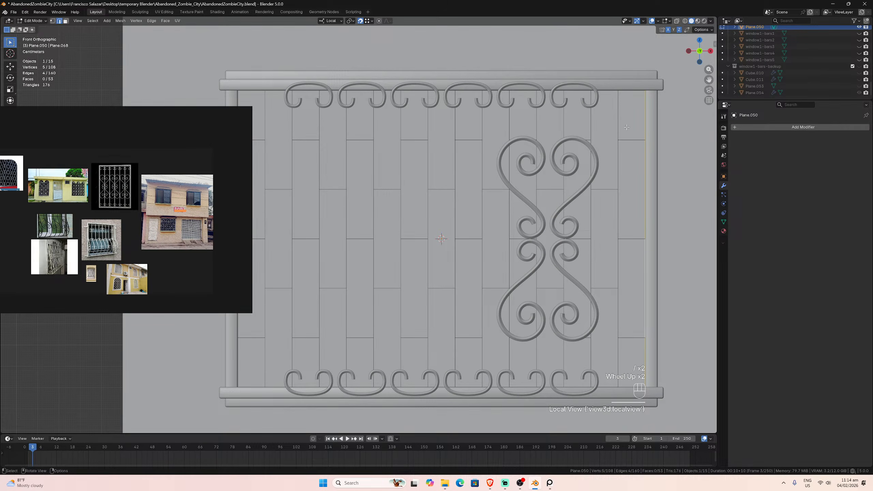
left_click_drag(709, 79, 472, 145)
scroll(644, 108, "up", 5)
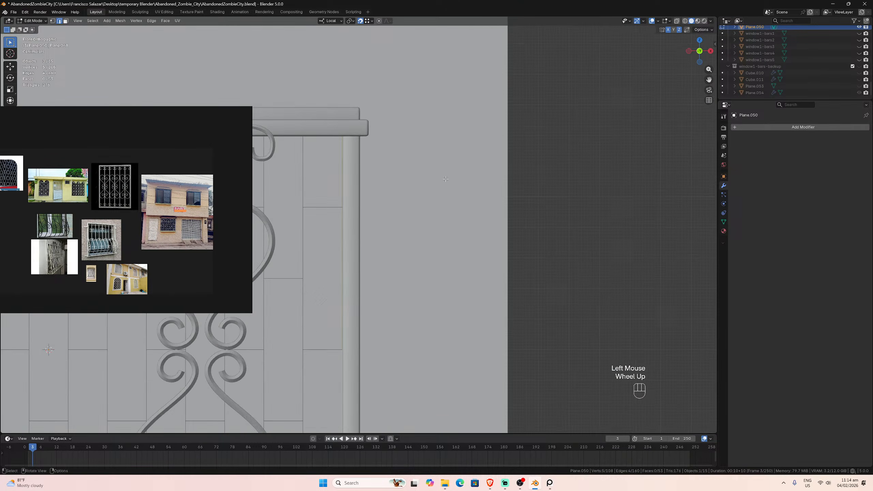
scroll(645, 108, "down", 5)
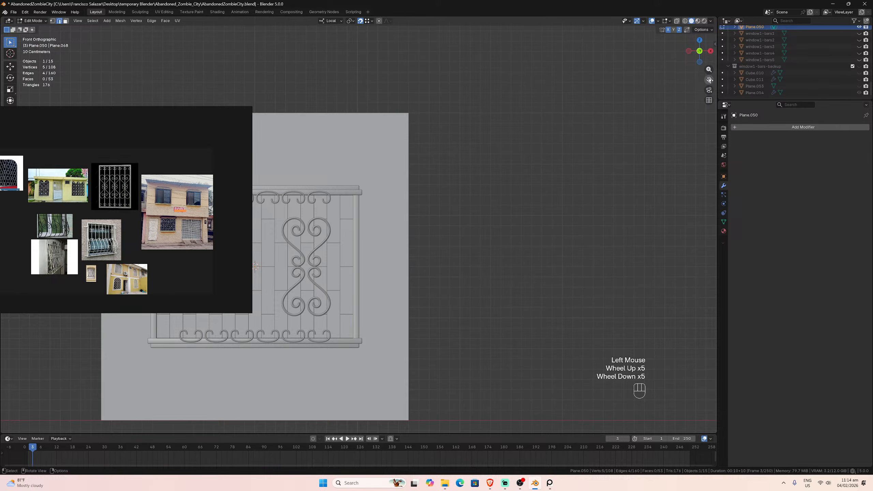
left_click_drag(709, 79, 194, 48)
scroll(593, 233, "up", 1)
- Isolate the copied panel in local view and select the edge loops along all four sides of its outer border
key("slash")
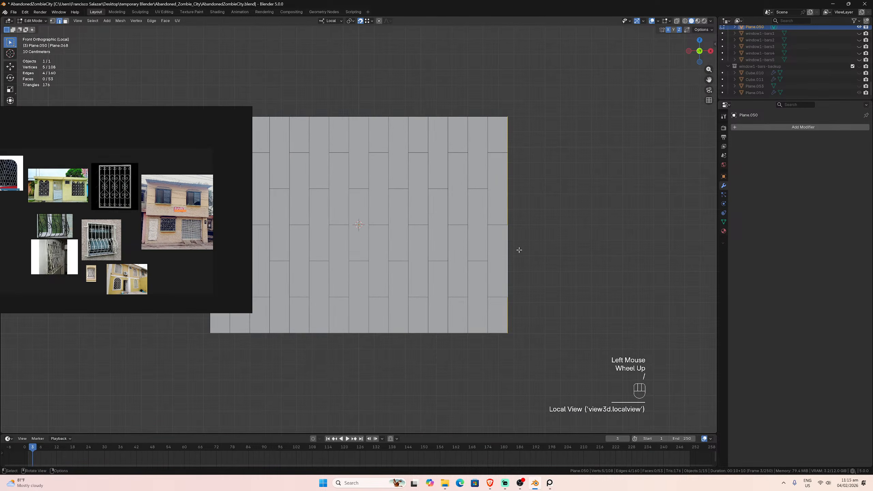
scroll(517, 249, "down", 1)
left_click_drag(709, 80, 792, 88)
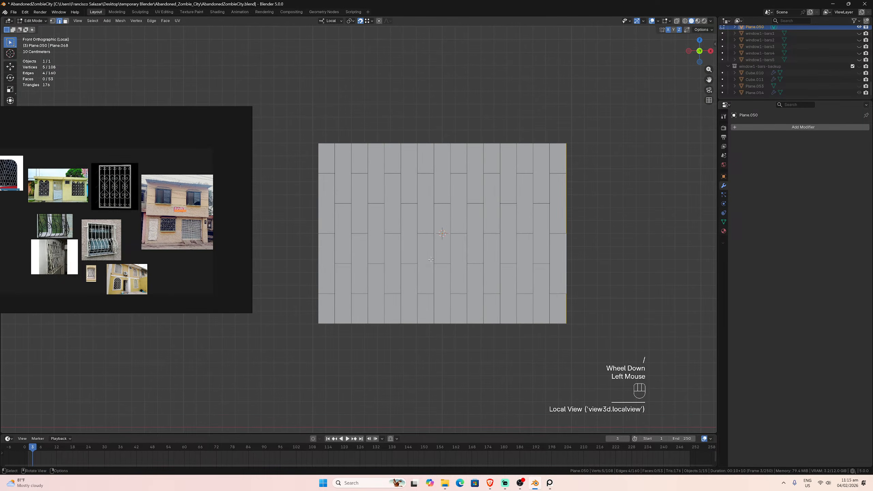
left_click(524, 321)
left_click(523, 323, "alt")
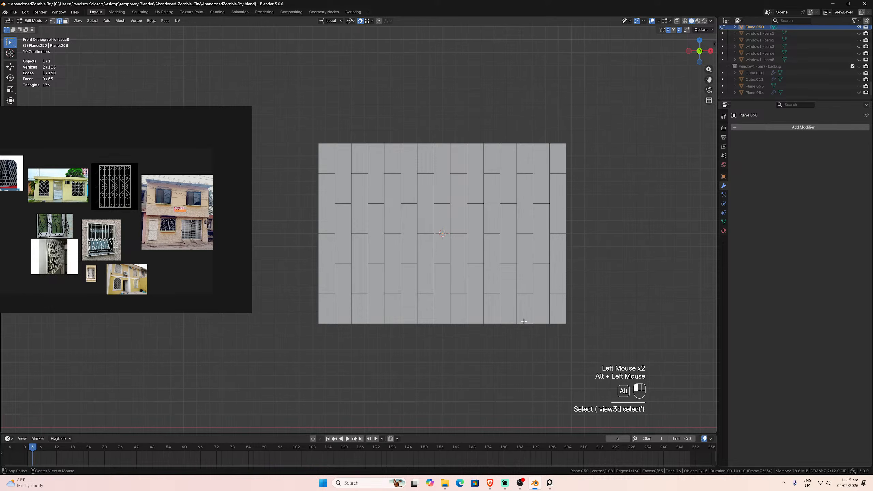
left_click(566, 308, "alt+shift")
left_click(541, 141, "alt+shift")
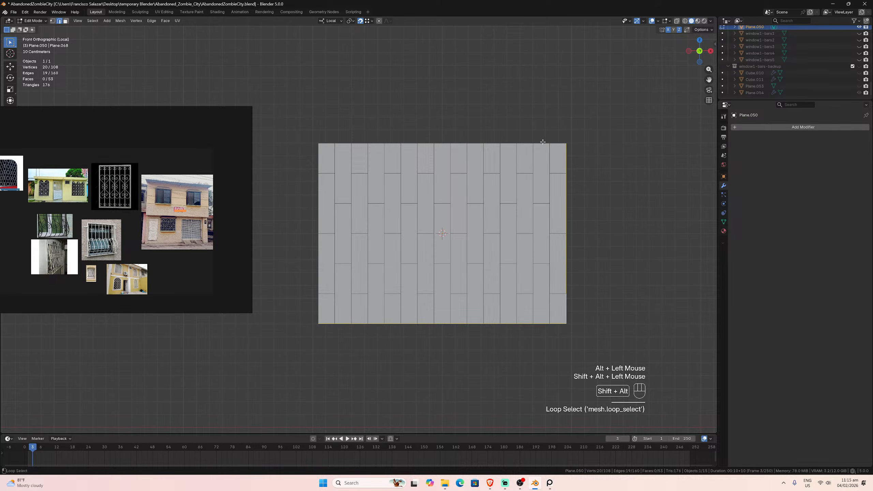
left_click(541, 142, "alt+shift")
left_click(318, 161, "alt+shift")
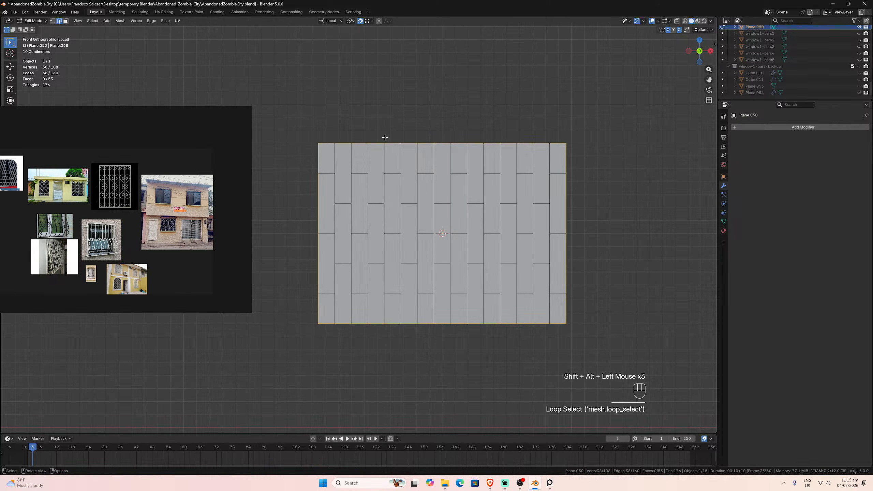
- Duplicate the selected border edges in place and separate them into their own object
key("shift+d")
key("Escape")
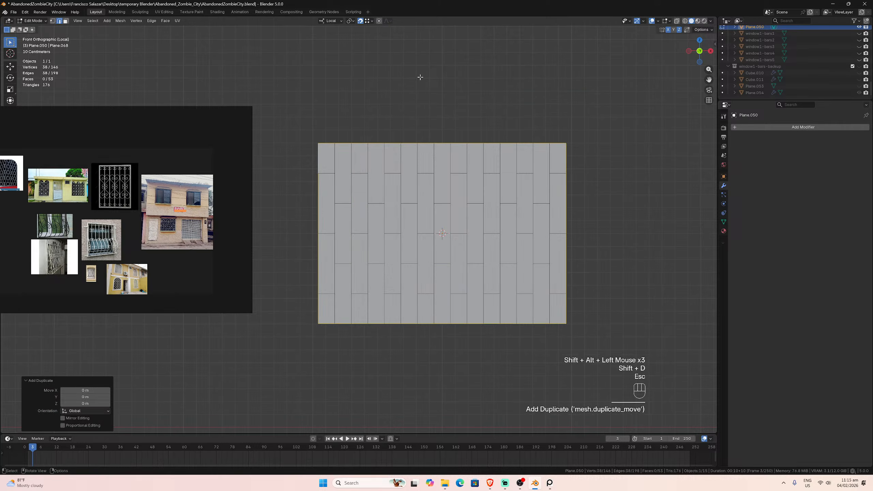
key("p")
left_click(420, 77)
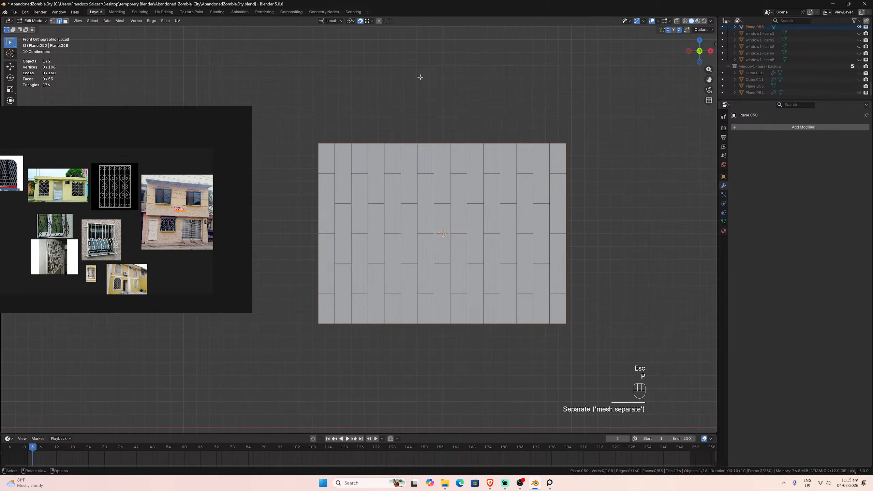
- Delete the subdivided panel Plane.050 and select the separated rectangular border outline
key("Tab")
left_click(439, 176)
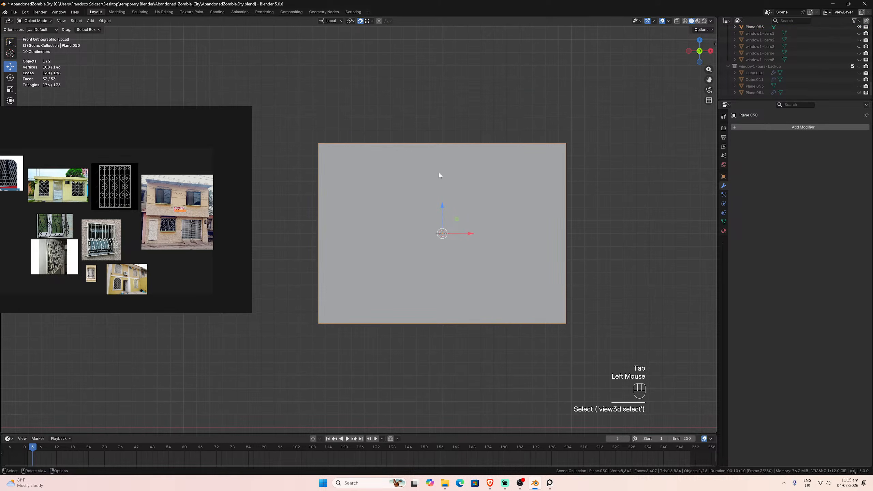
key("x")
left_click(438, 171)
left_click(346, 145)
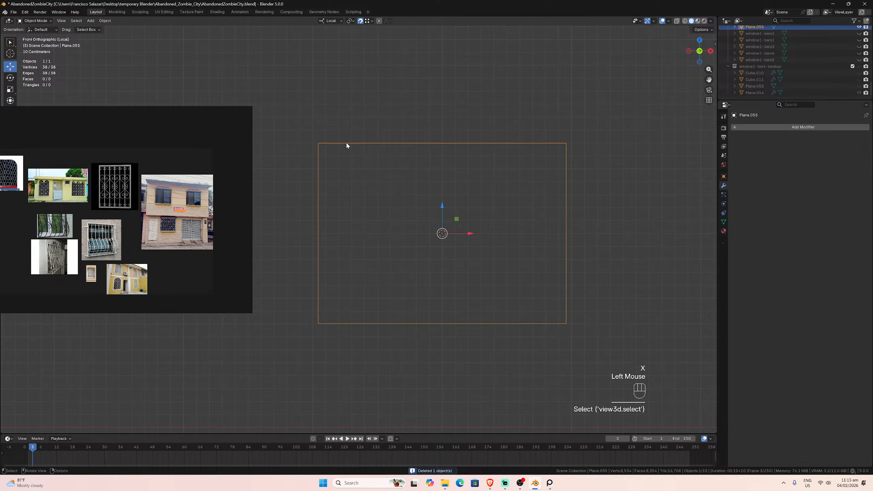
- Dissolve all intermediate vertices along the outline's four sides, keeping only the corner points, and leave the isolated view
key("Tab")
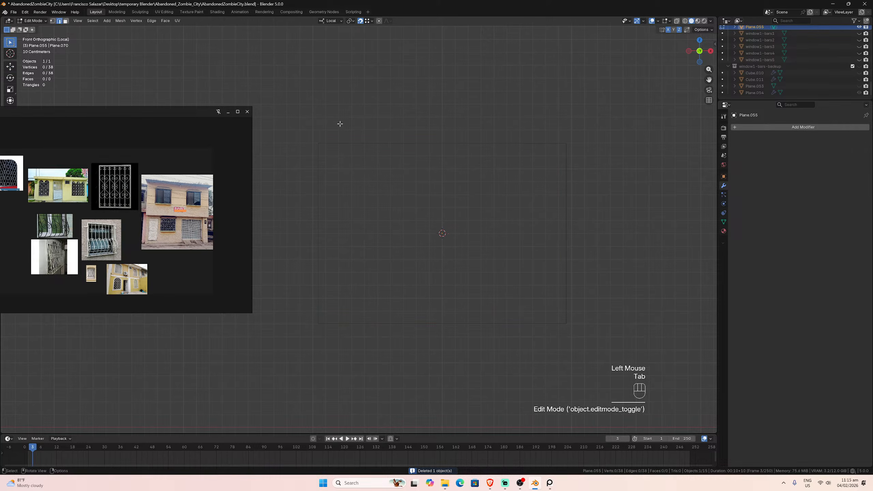
left_click(52, 21)
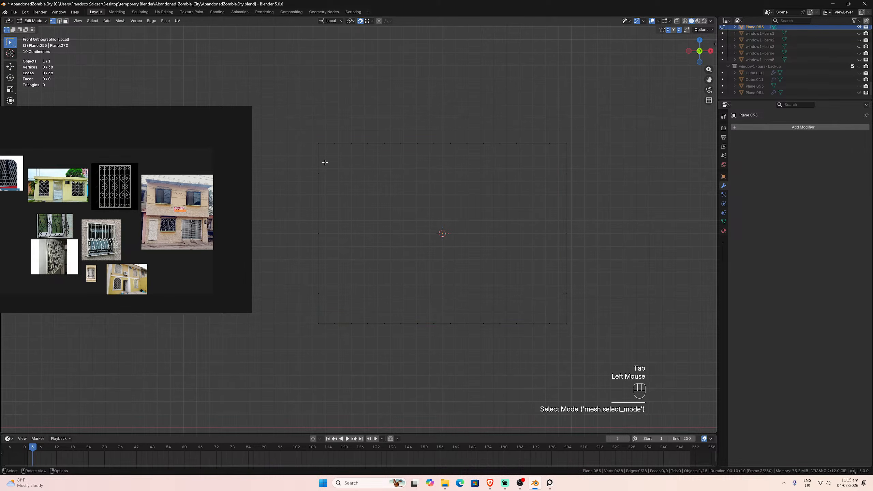
left_click_drag(296, 159, 584, 302)
key("x")
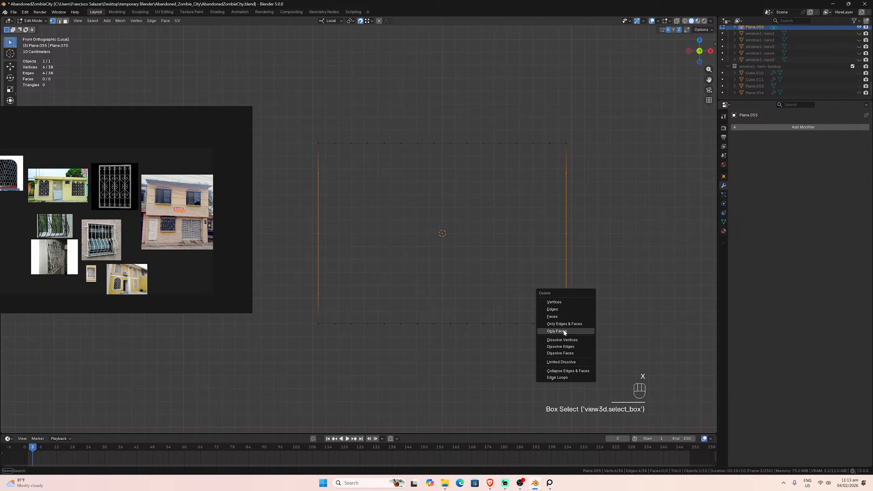
left_click(567, 340)
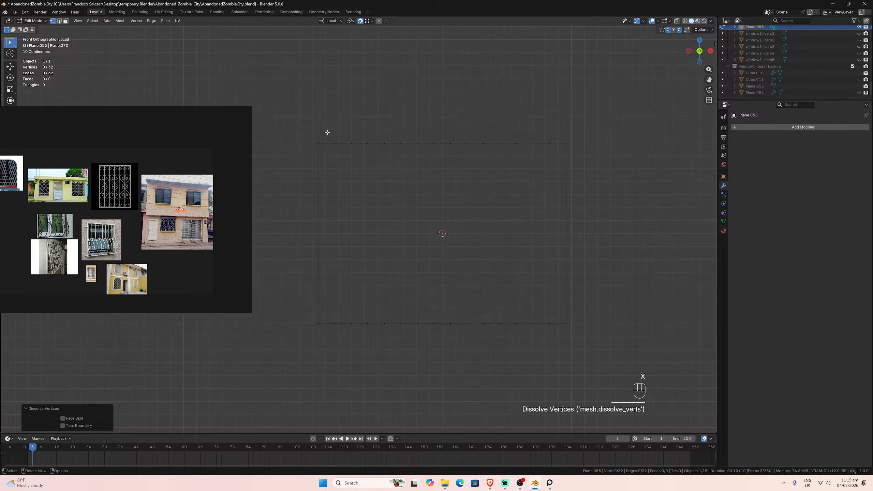
left_click_drag(327, 132, 553, 331)
key("x")
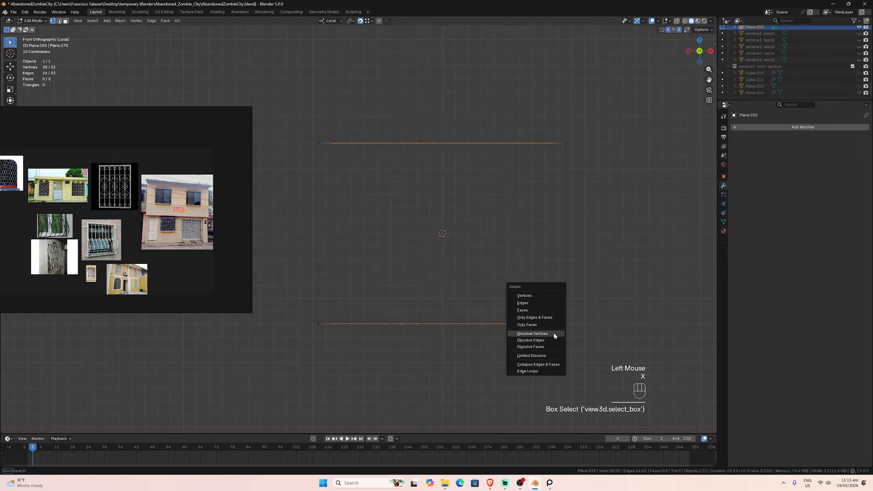
left_click(552, 331)
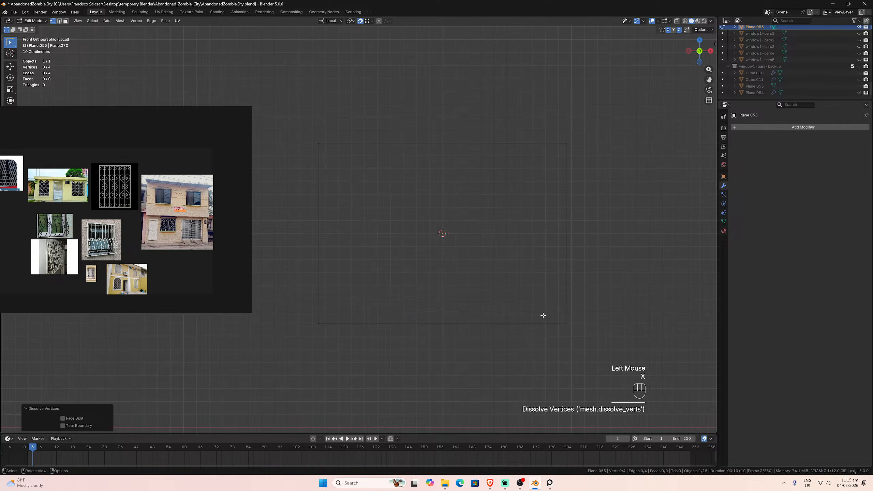
key("Tab")
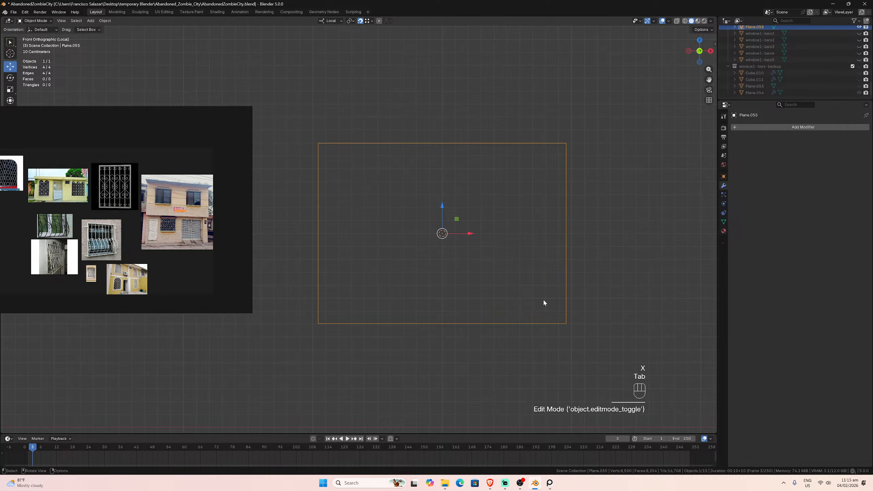
key("slash")
- Isolate the rectangular outline, fill it with a single face, and return to the full scene in object mode
scroll(588, 247, "up", 1)
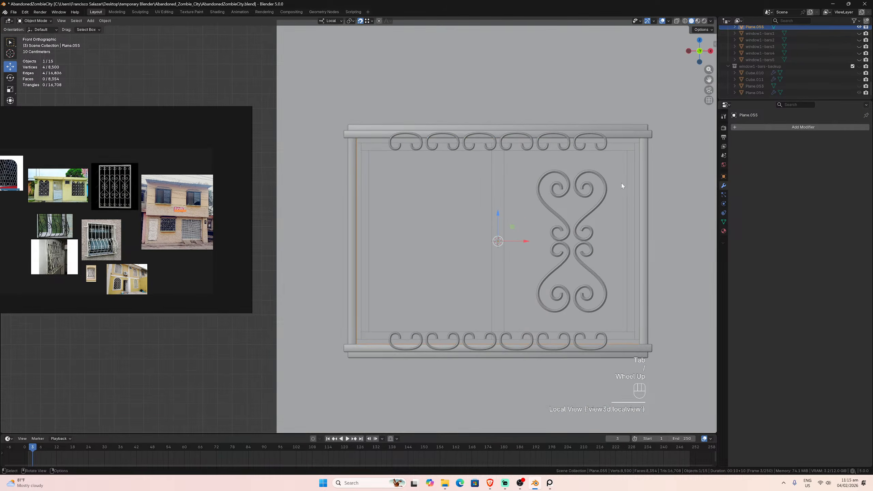
left_click_drag(708, 79, 646, 86)
scroll(593, 179, "up", 1)
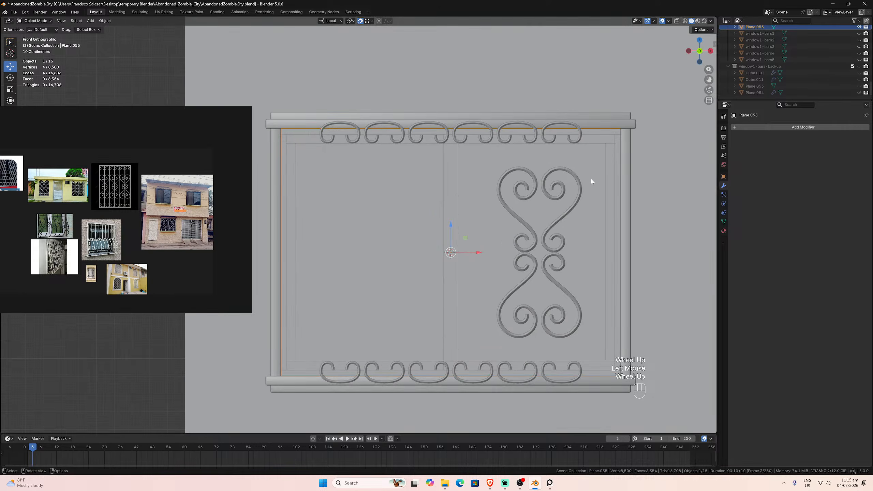
scroll(590, 180, "down", 1)
scroll(590, 183, "up", 1)
key("Tab")
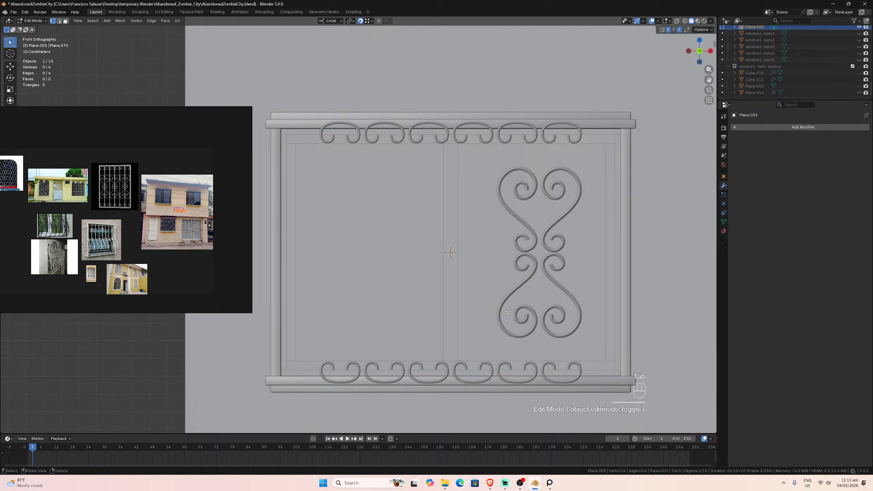
key("slash")
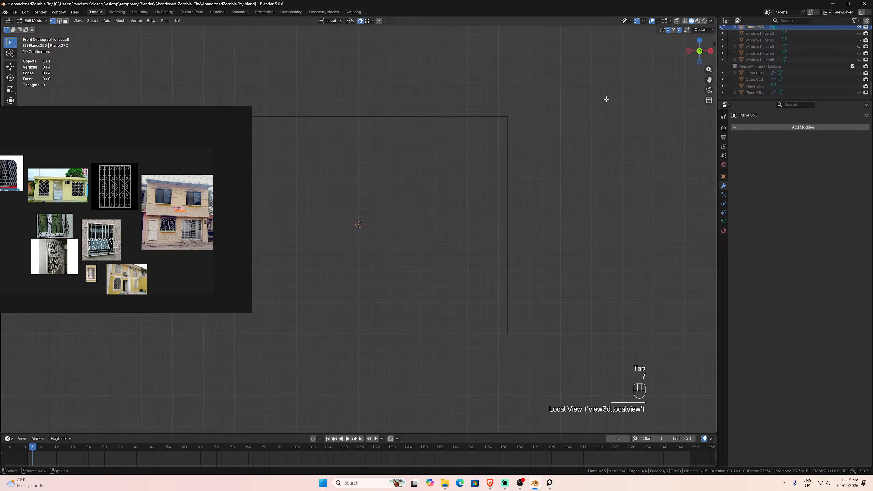
left_click_drag(709, 80, 811, 100)
left_click(60, 21)
left_click(311, 192)
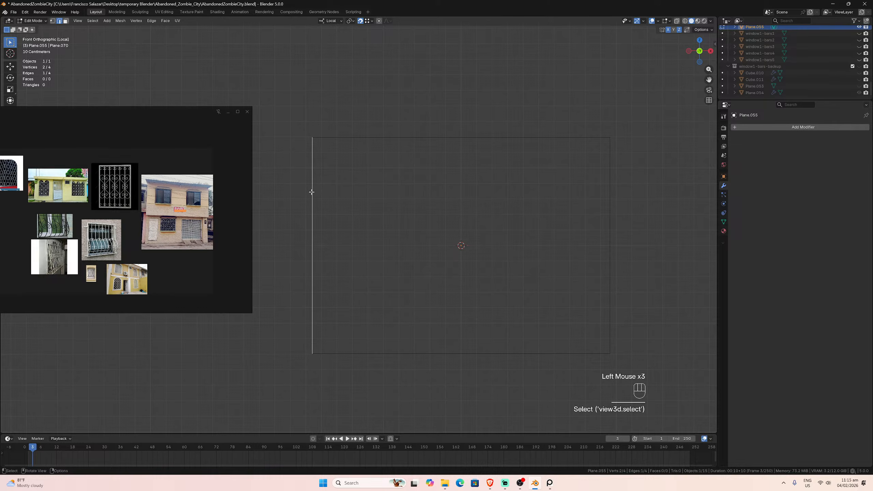
key("f")
key("Tab")
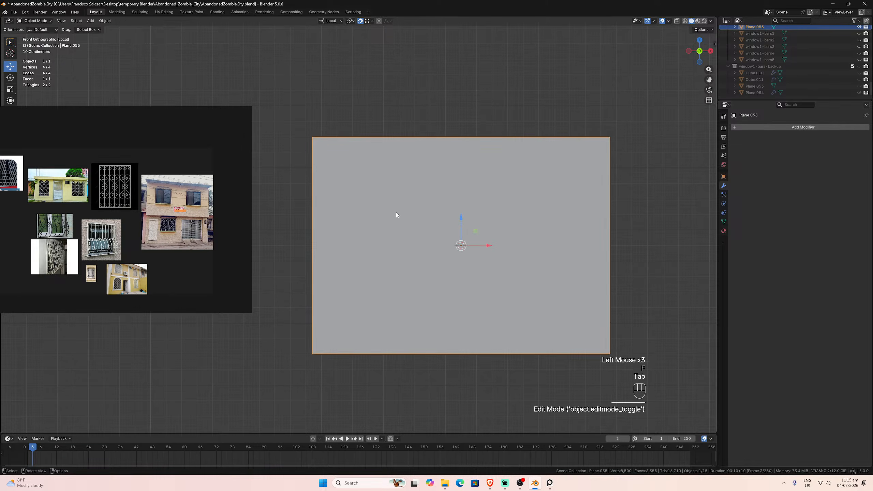
key("slash")
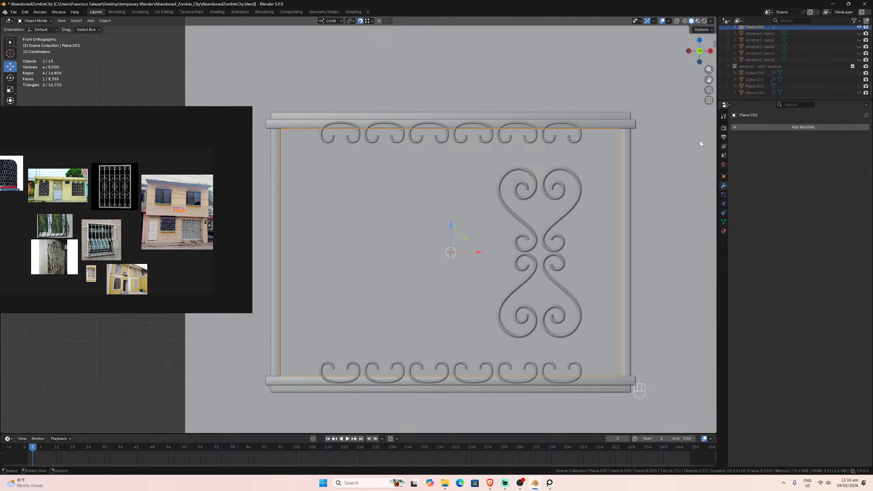
- Check the filled rectangle's transform values and add a Wireframe modifier to it
key("n")
left_click(712, 43)
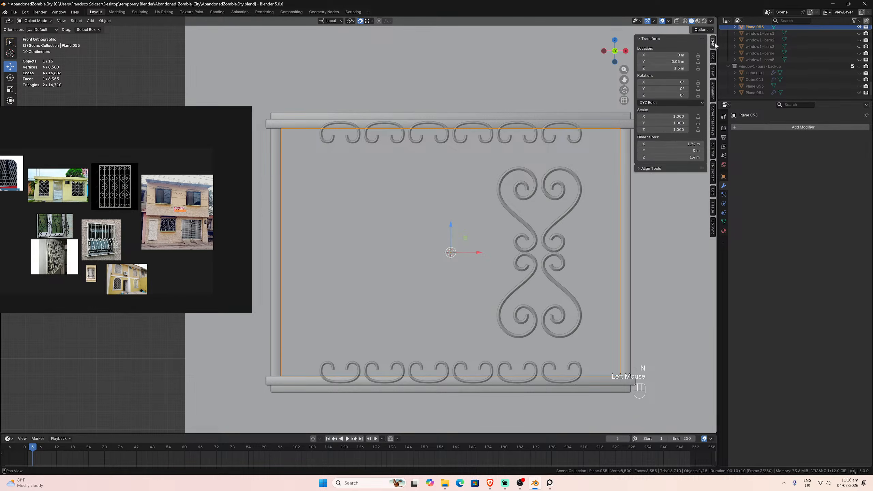
key("n")
left_click(755, 127)
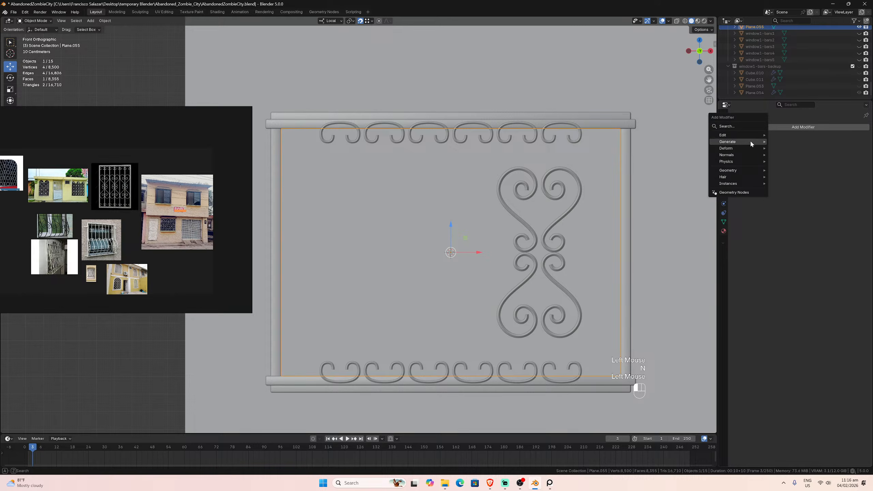
mouse_move(750, 140)
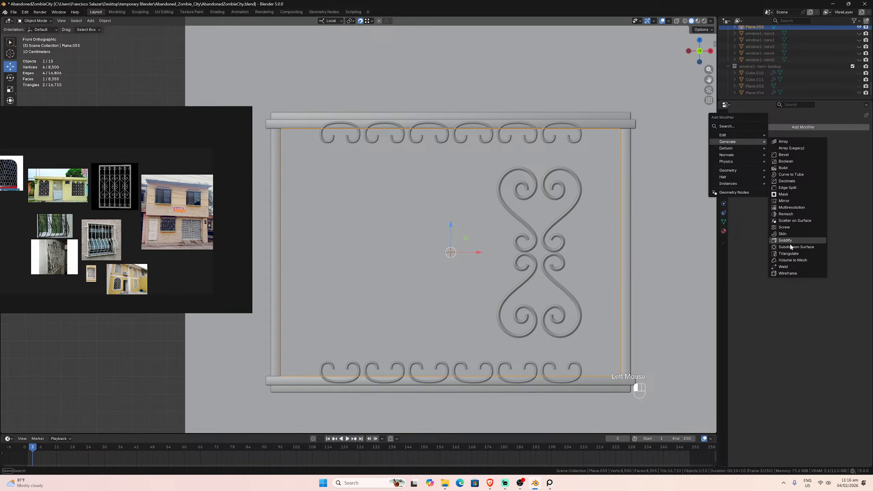
left_click(787, 272)
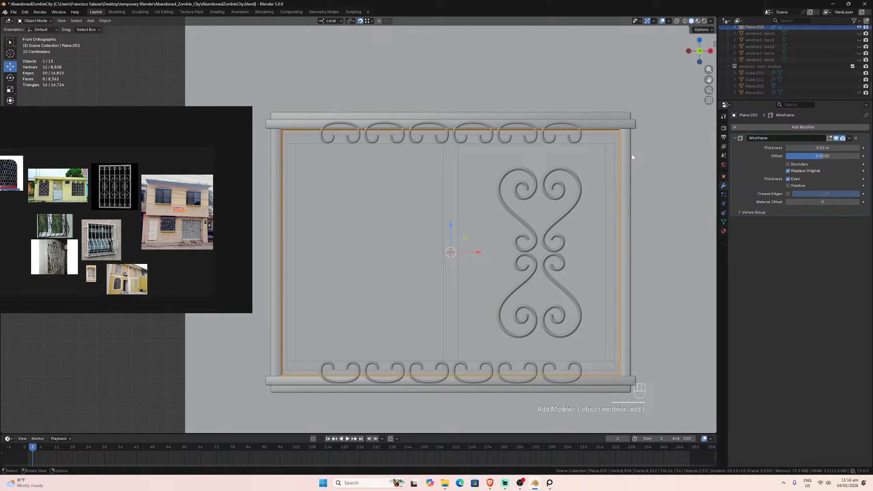
- Reselect the wireframe border and add one centred vertical loop cut to create a middle bar
left_click(624, 193)
left_click(622, 187)
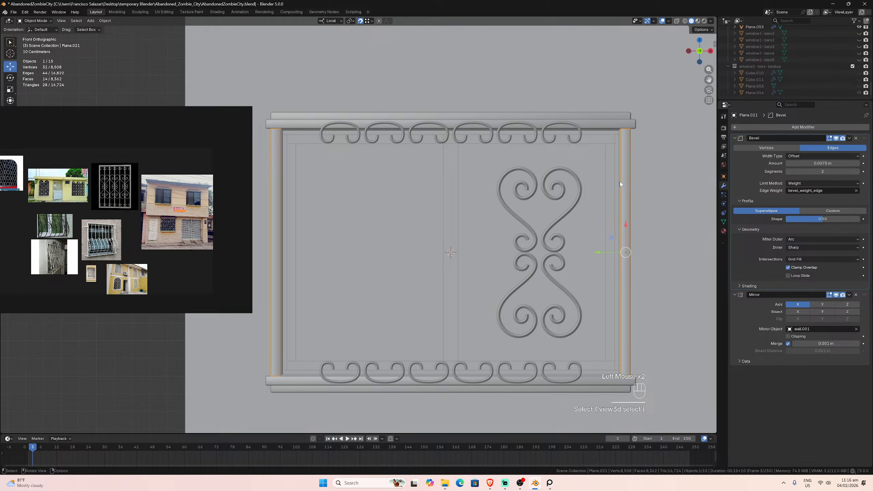
left_click(619, 181)
left_click(619, 181)
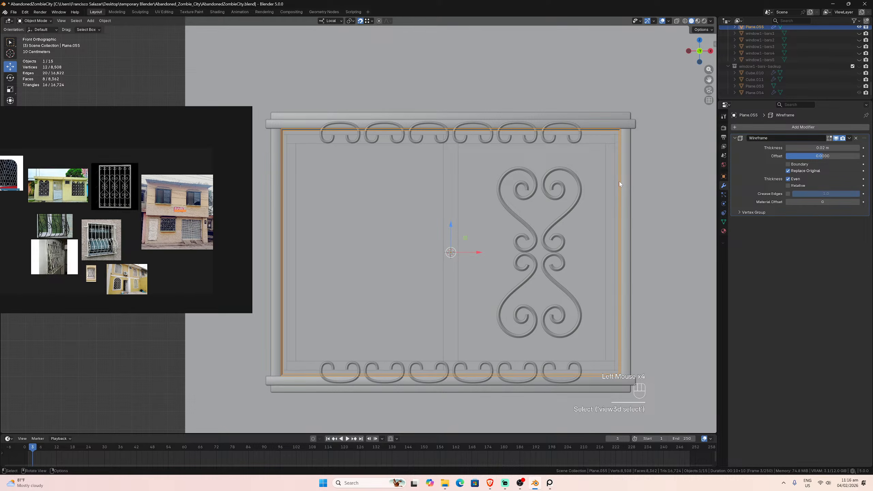
key("Tab")
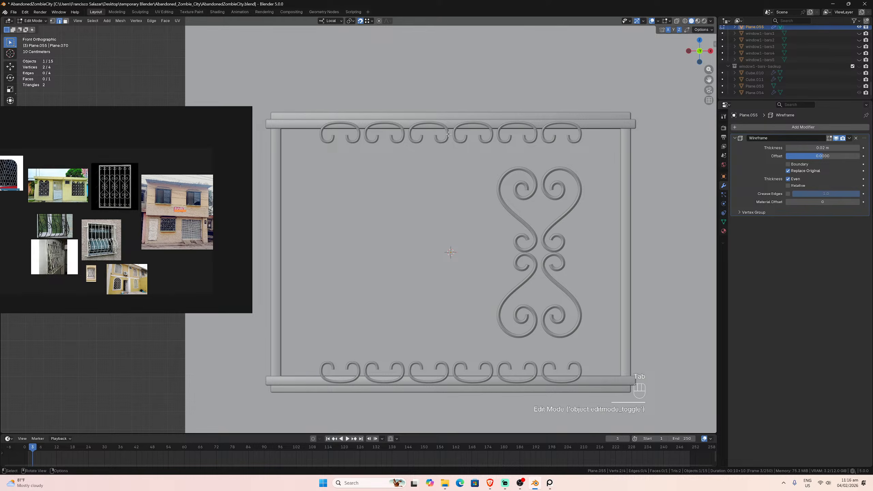
key("ctrl+r")
double_click(449, 134)
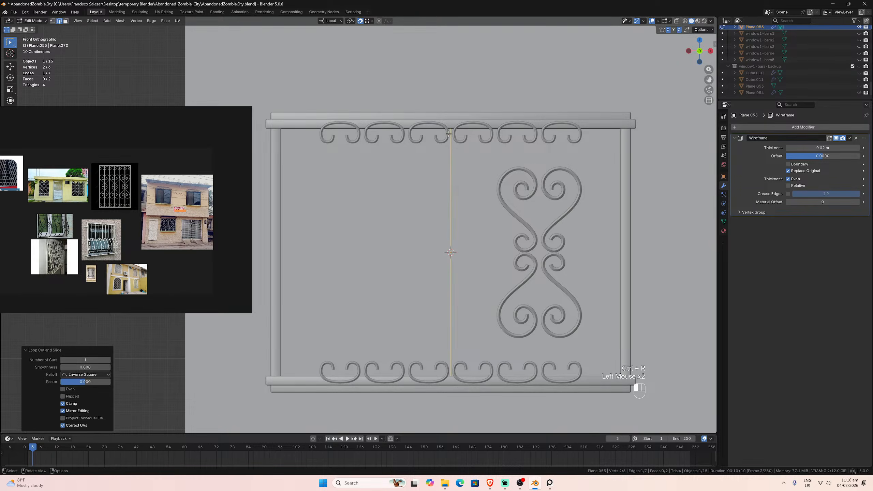
key("Tab")
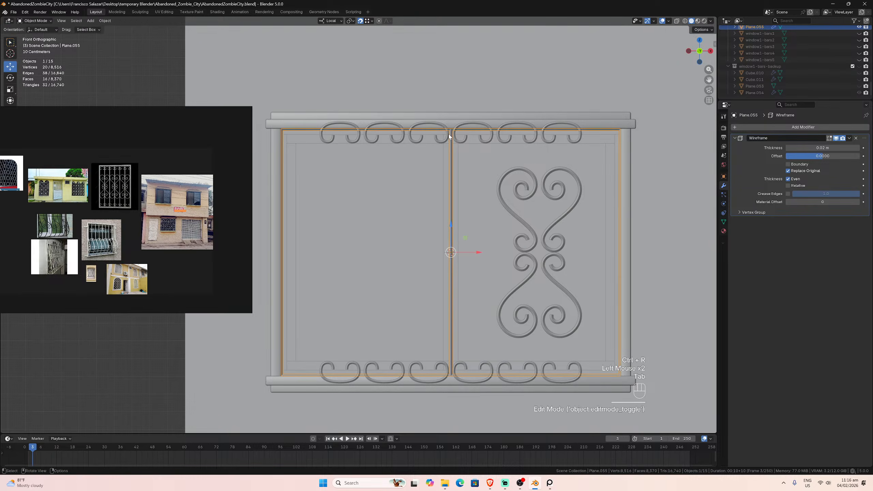
- Select the mirrored row of small scrolls and, with snapping disabled, raise it about 0.068 m along local Z
left_click(503, 202)
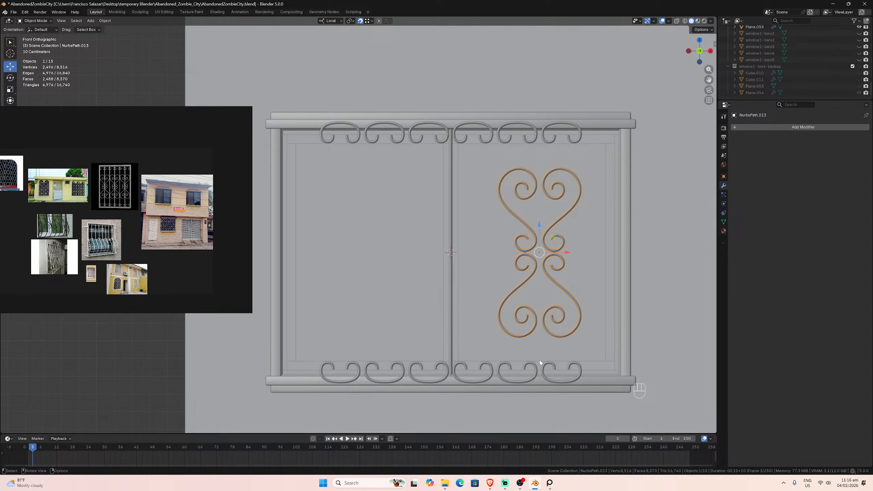
left_click(535, 370)
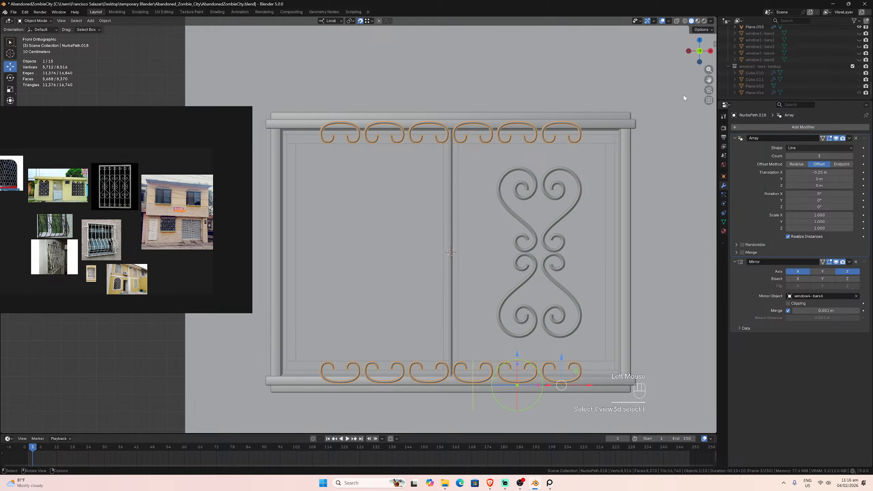
left_click_drag(709, 80, 687, 17)
scroll(571, 206, "up", 4)
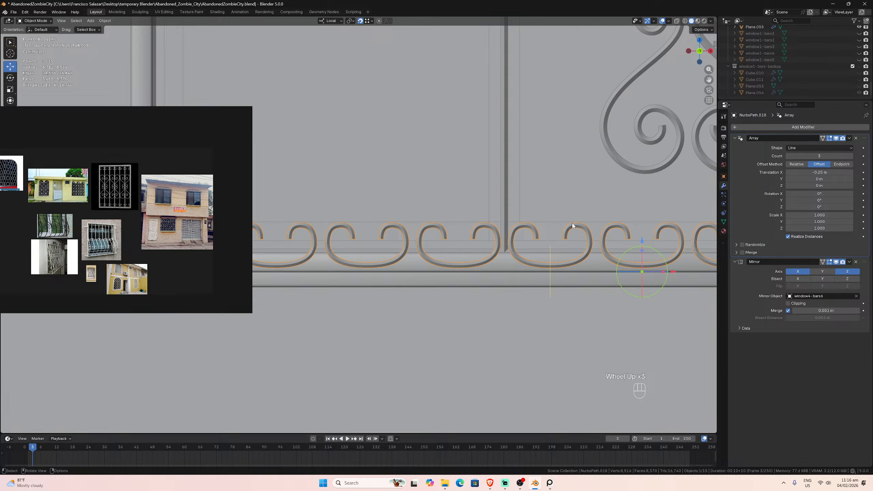
left_click(360, 21)
key("g")
key("z")
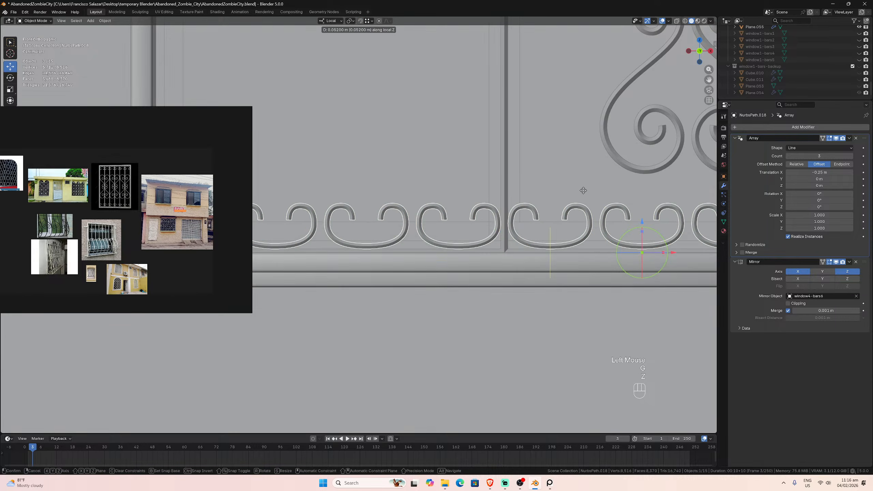
left_click(581, 181)
- Lower the scroll row about 0.003 m along local Z, re-enable snapping and lower it a further 0.033 m or so toward the bottom border bar
scroll(581, 186, "up", 3)
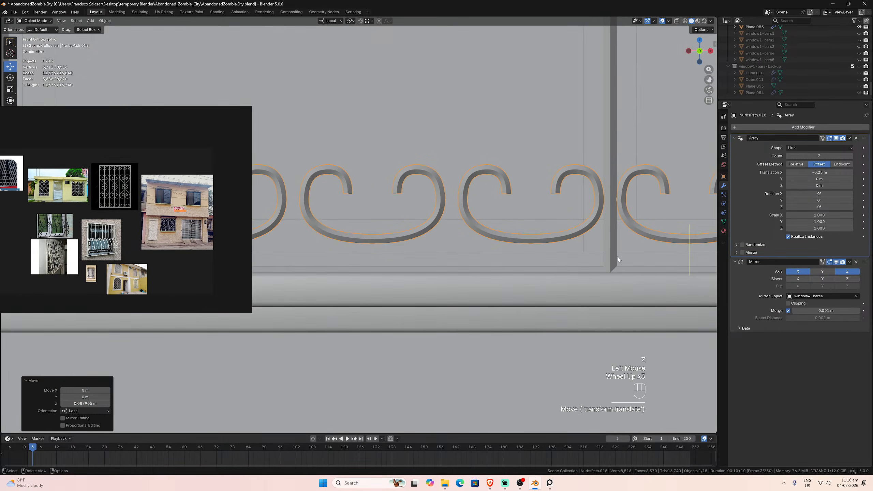
key("g")
key("z")
left_click(619, 269)
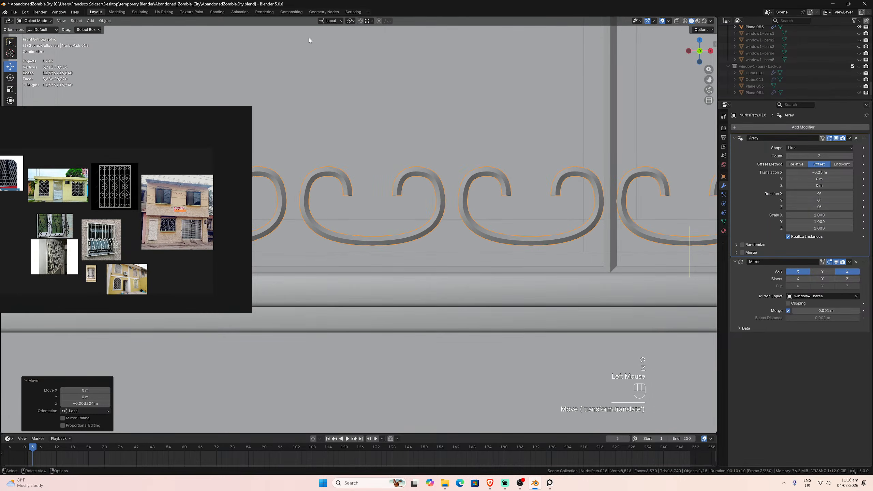
left_click(360, 21)
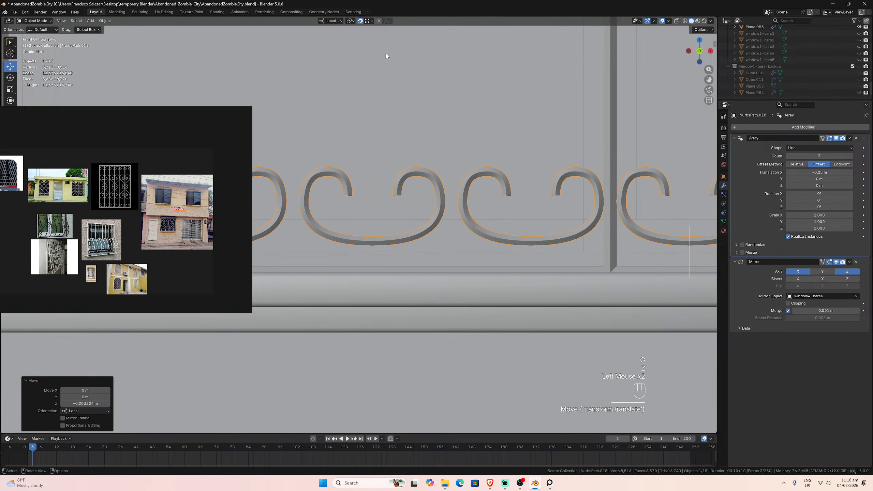
key("g")
key("z")
left_click(617, 265)
scroll(616, 264, "down", 4)
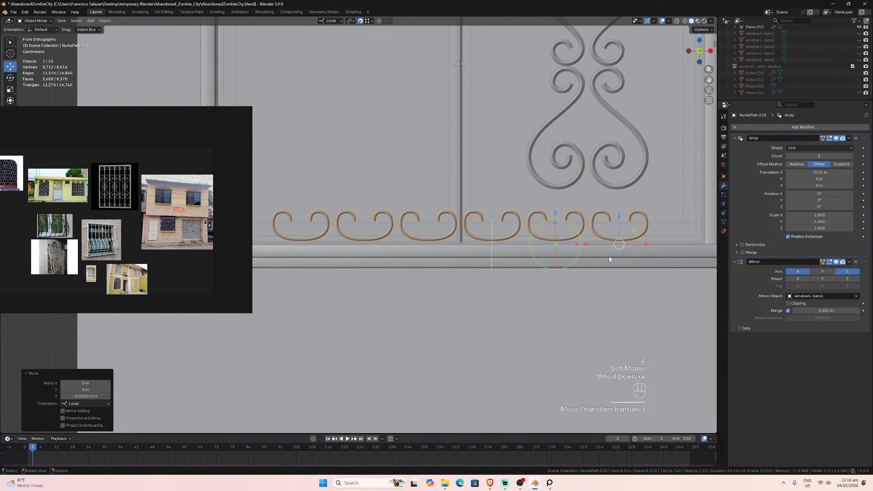
scroll(609, 257, "down", 2)
left_click_drag(709, 80, 711, 88)
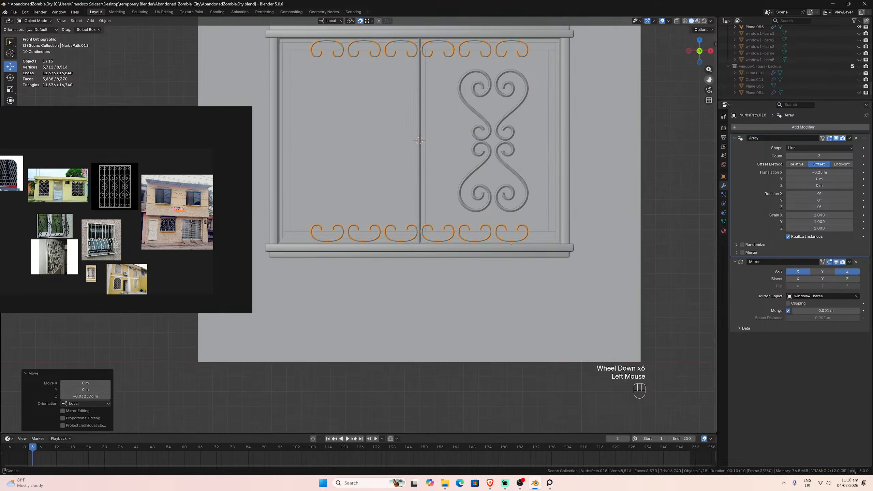
scroll(609, 305, "up", 2)
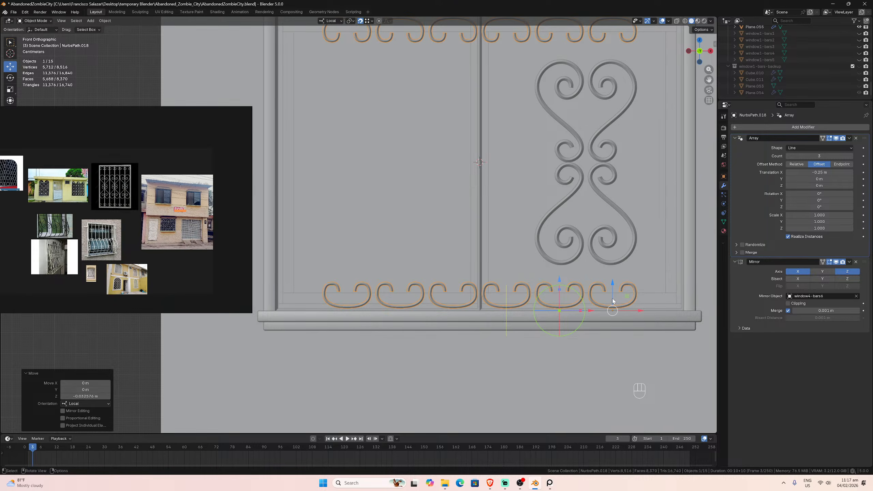
left_click_drag(709, 79, 702, 90)
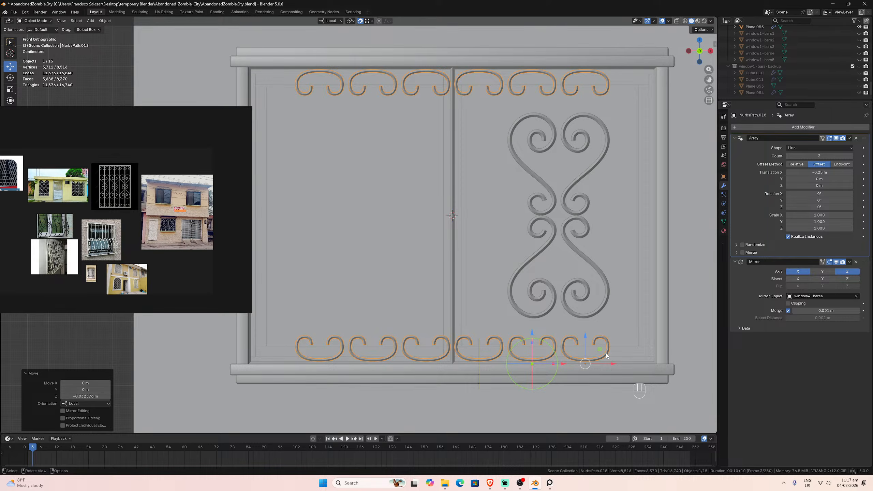
left_click(605, 354)
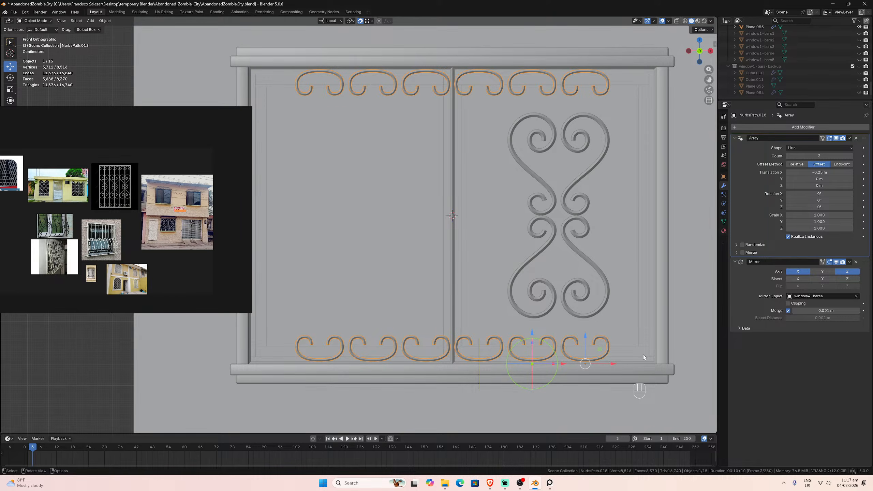
- Inspect how the mirrored scroll rows sit against the border bars, the centre bar and the large scroll pair
scroll(635, 353, "up", 1)
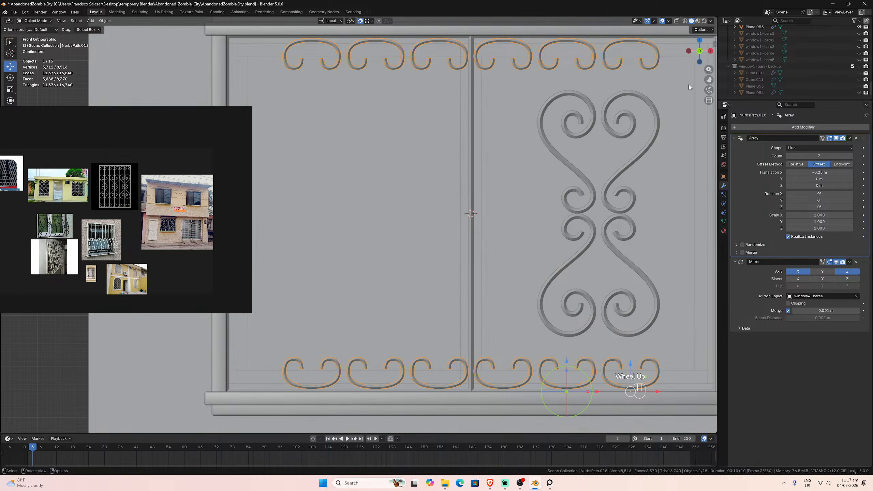
left_click_drag(709, 80, 488, 26)
scroll(484, 327, "up", 3)
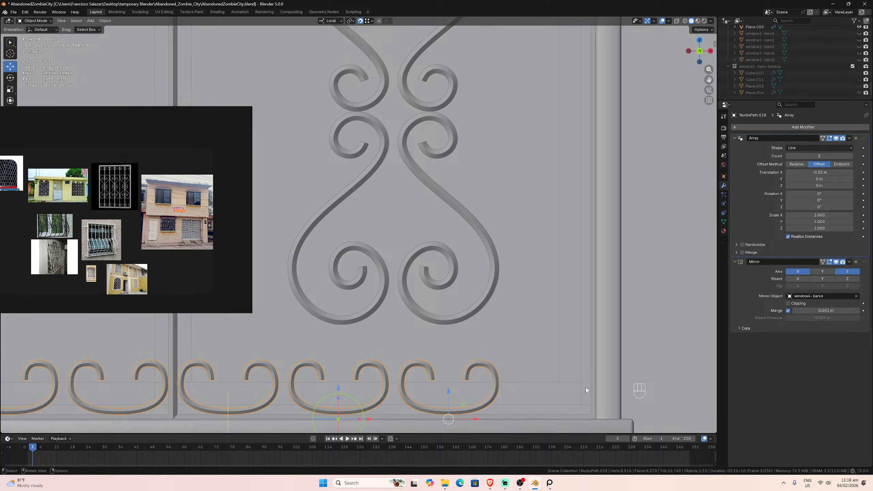
scroll(529, 368, "down", 1)
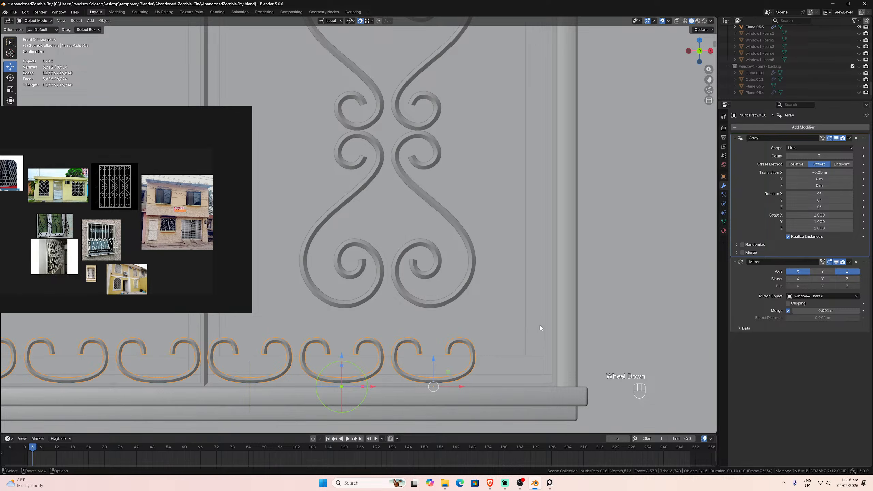
scroll(540, 327, "down", 1)
left_click_drag(709, 80, 557, 265)
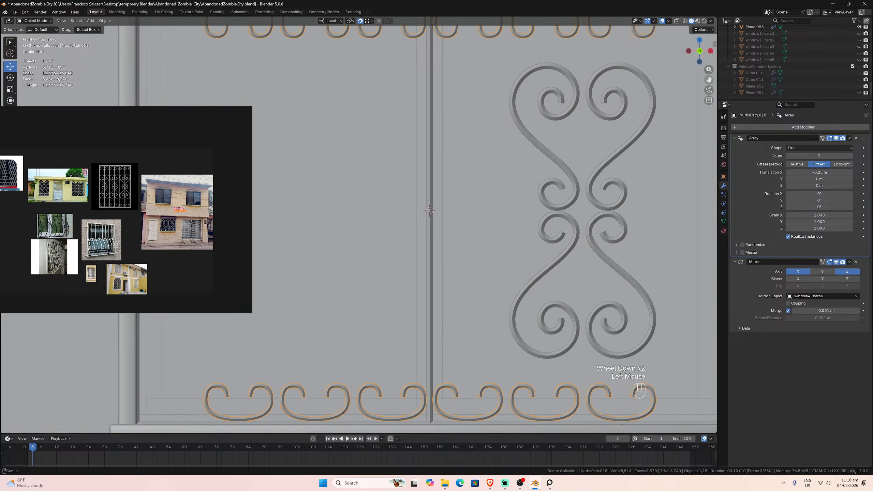
scroll(547, 286, "down", 2)
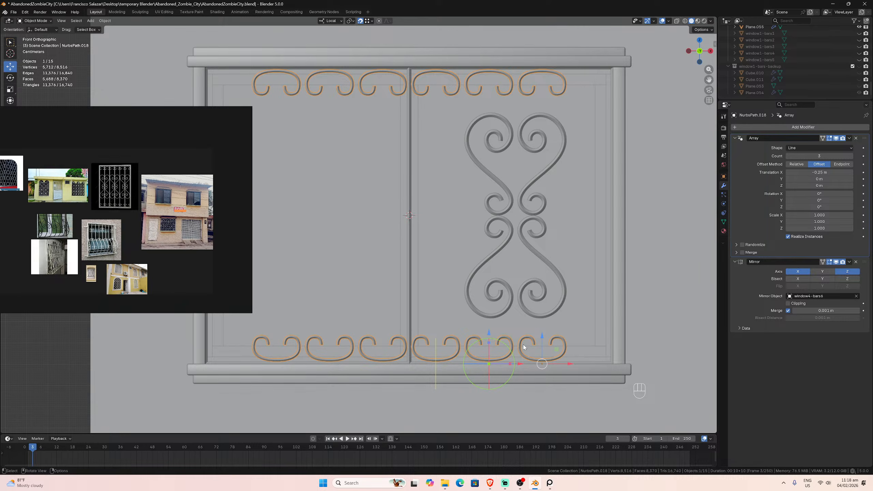
scroll(822, 72, "up", 4)
scroll(826, 77, "down", 2)
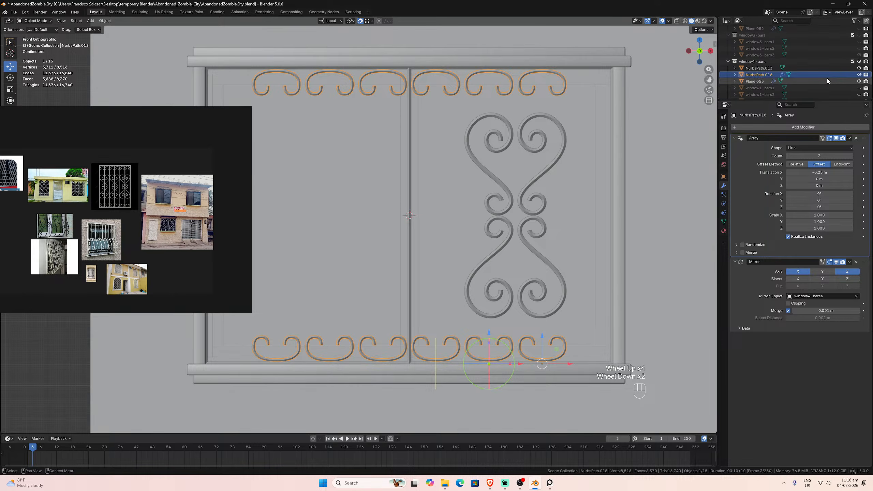
- Enable the wireframe overlay and unhide the window4-bars6 grille as a reference for the bar spacing
scroll(826, 79, "down", 1)
scroll(826, 79, "up", 1)
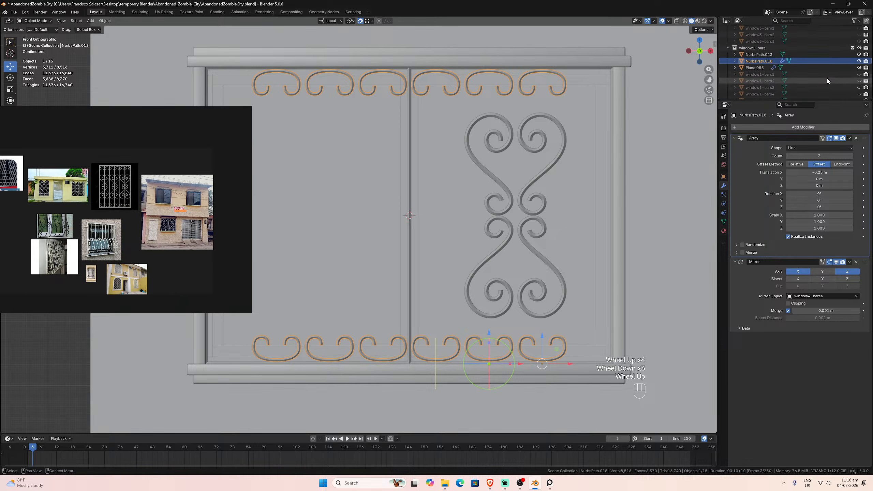
left_click(668, 21)
left_click(624, 132)
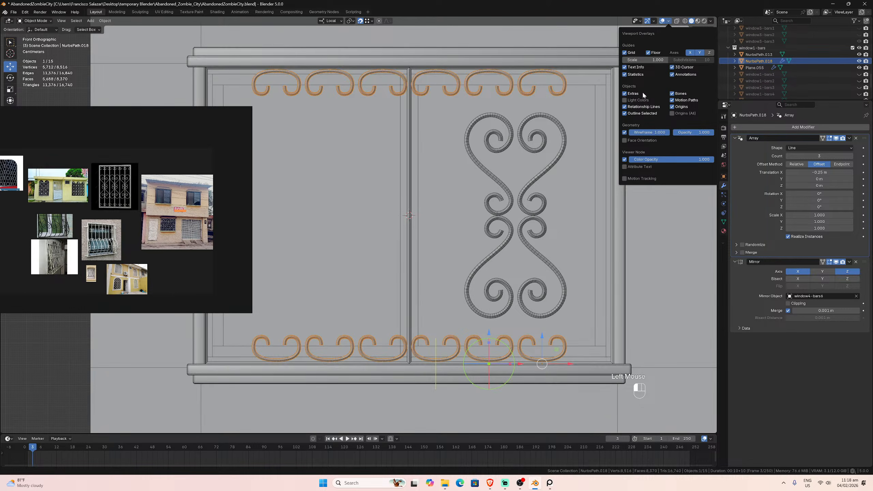
scroll(829, 56, "up", 2)
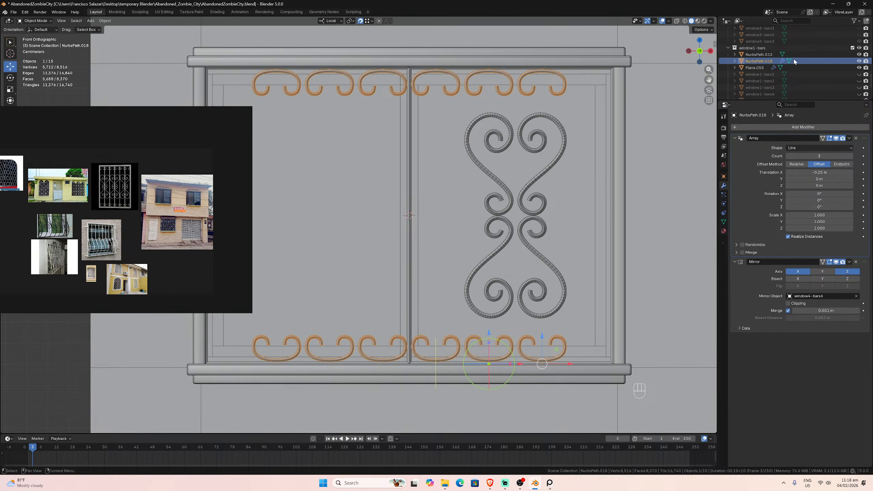
scroll(829, 56, "up", 7)
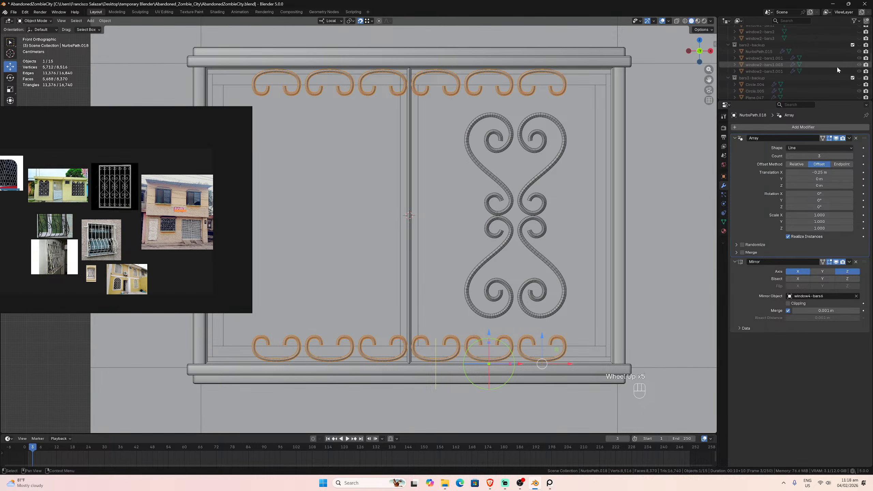
scroll(837, 69, "up", 1)
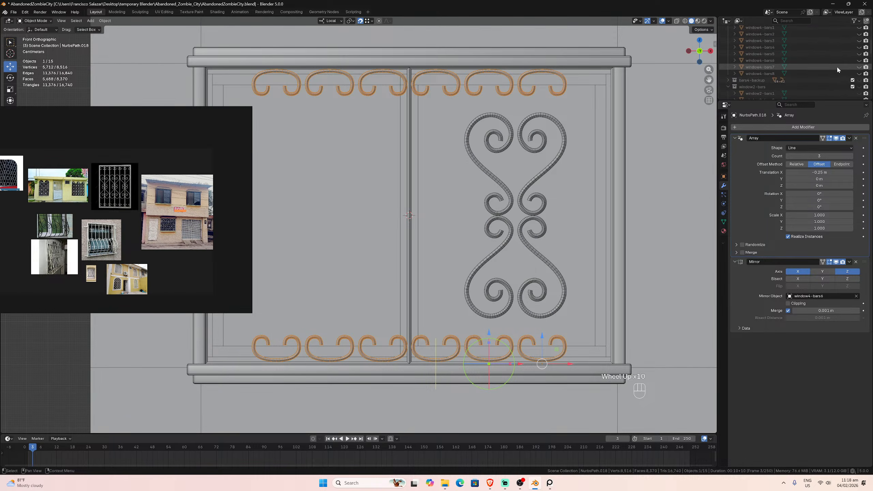
left_click(859, 53)
left_click(859, 53)
left_click(859, 60)
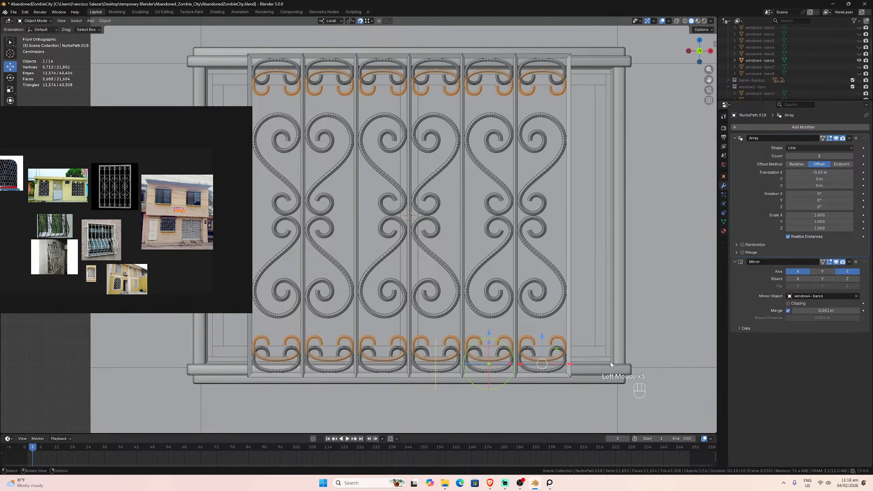
- Turn off the border's Wireframe modifier in the viewport and add three evenly spaced vertical loop cuts in its right half
left_click(601, 362)
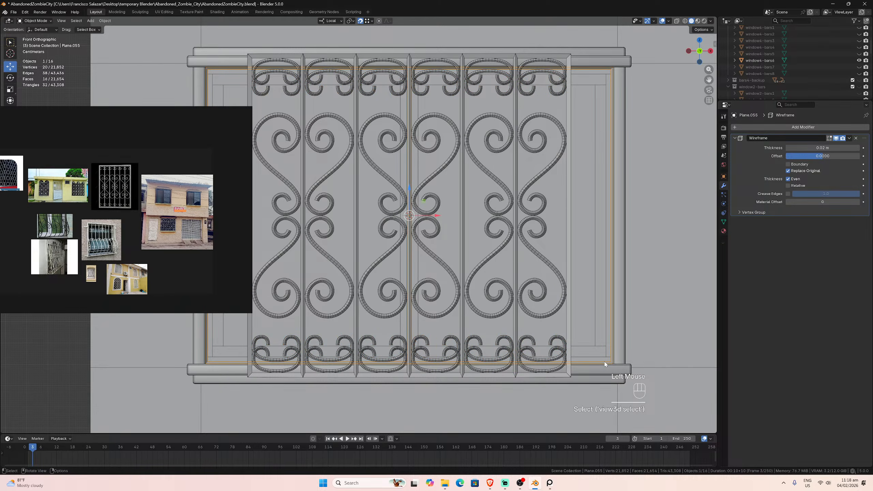
left_click(835, 138)
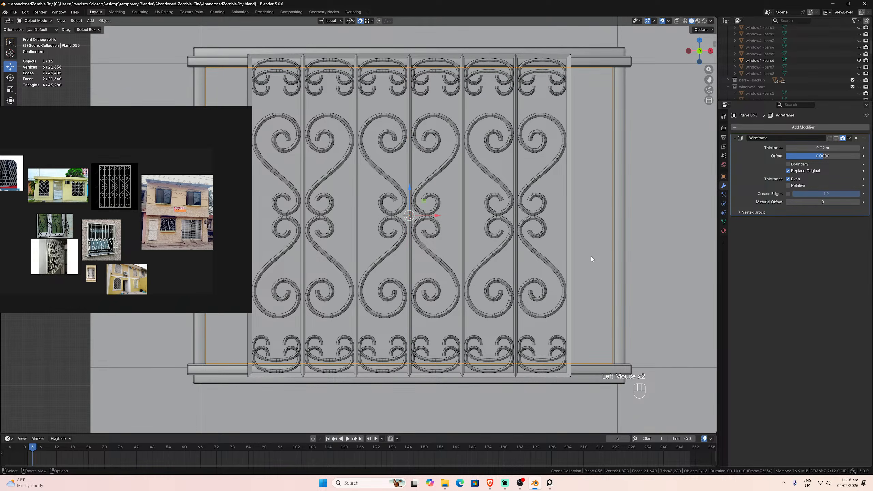
key("Tab")
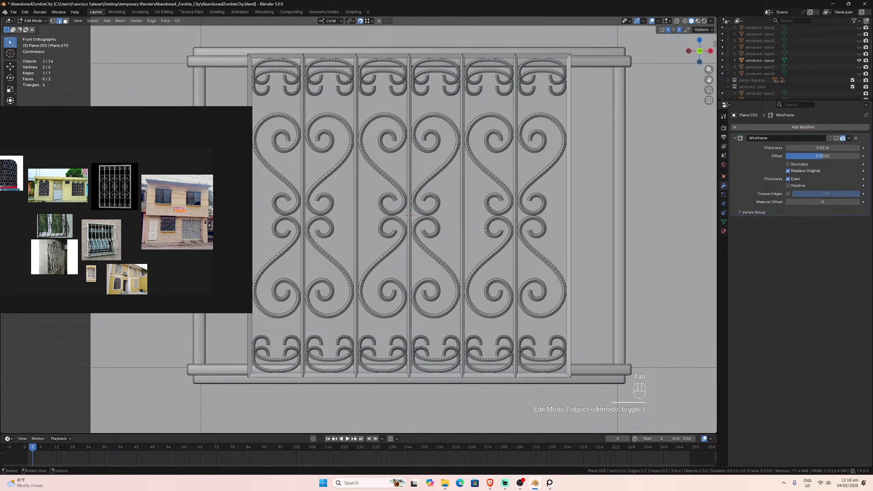
key("ctrl+r")
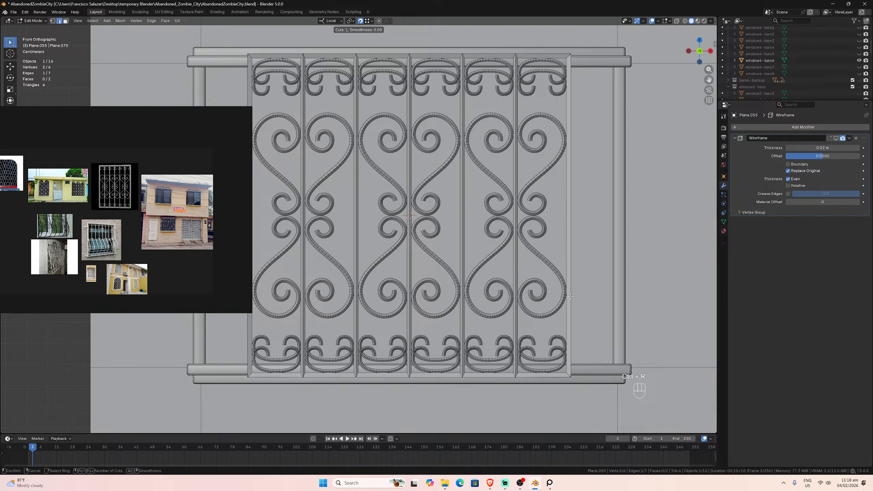
scroll(543, 366, "up", 1)
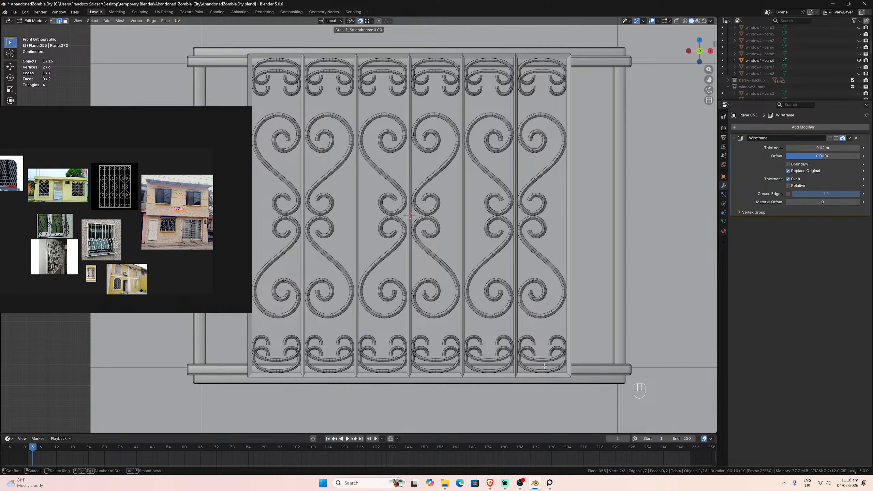
scroll(544, 366, "up", 1)
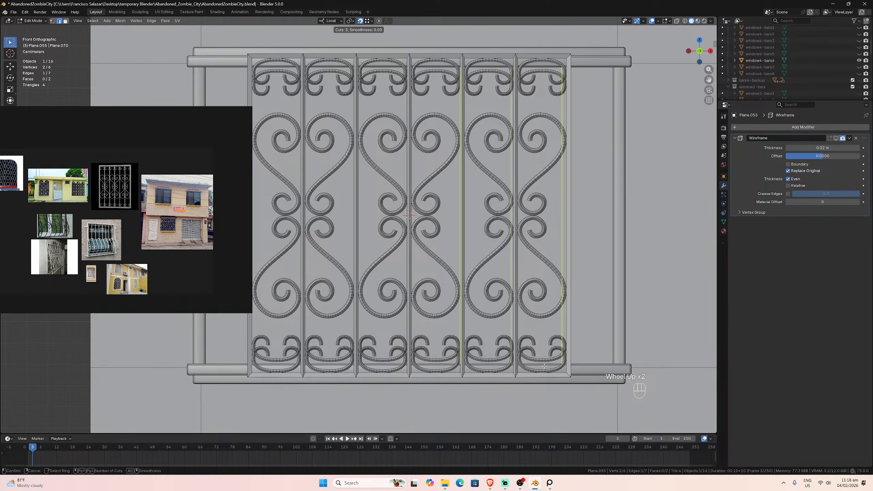
left_click(544, 366)
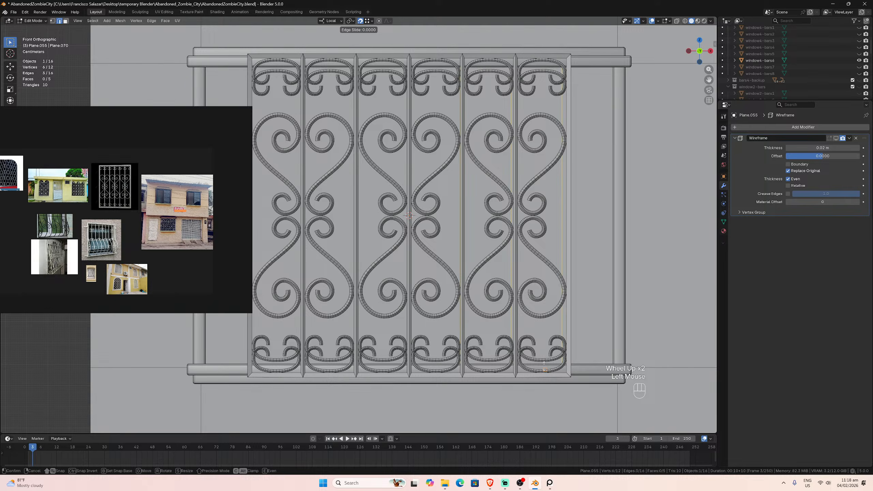
key("Escape")
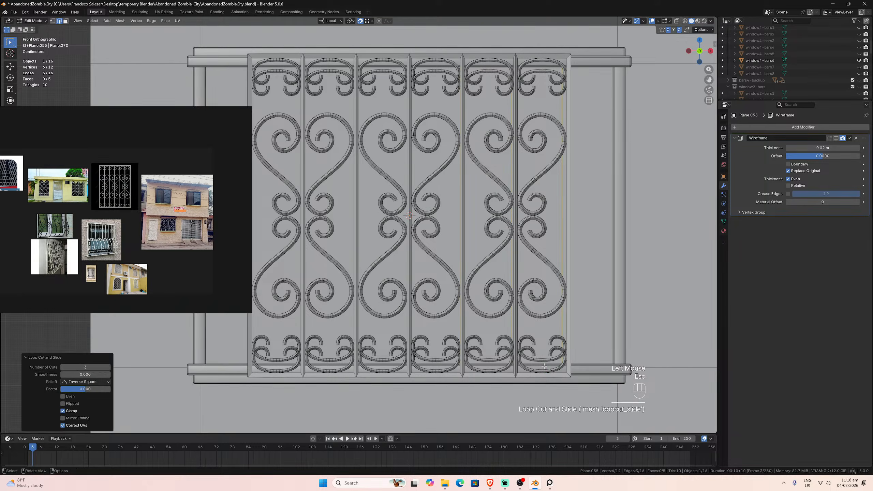
left_click(460, 316)
left_click(460, 317, "alt")
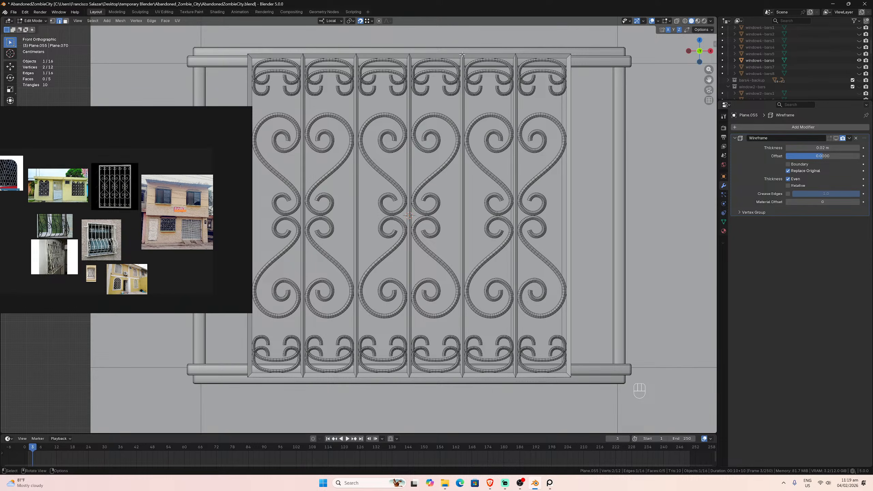
key("h")
key("x")
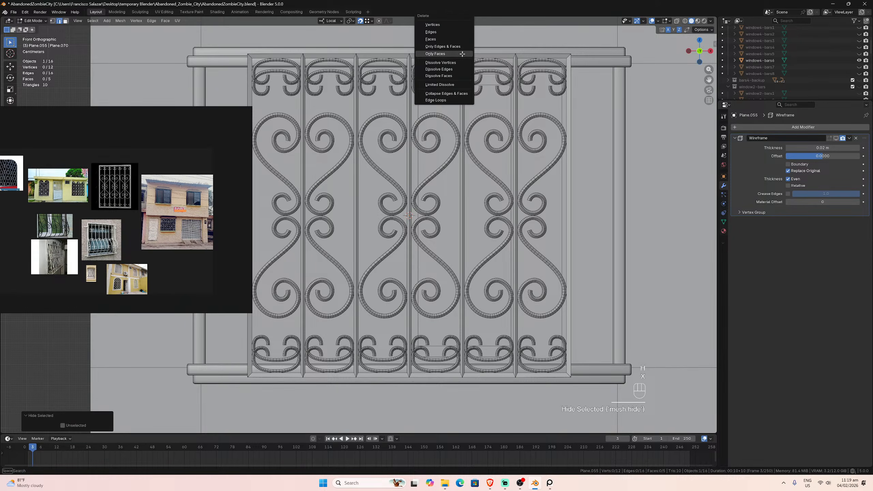
key("Escape")
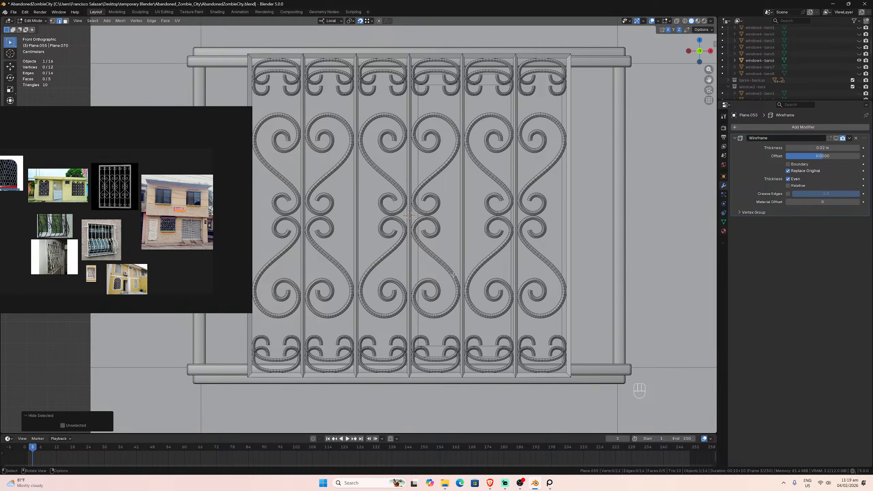
key("ctrl+z")
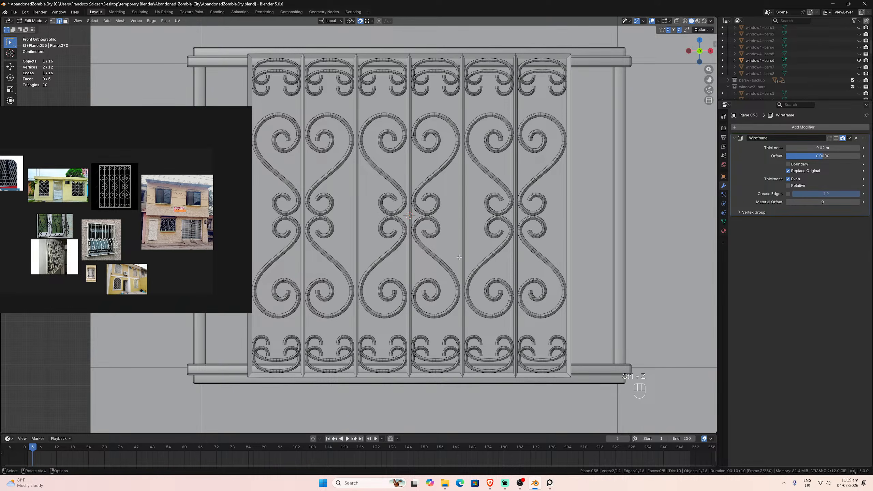
- Align the first two new cuts with the reference grille's bars, moving them about 0.010 m and 0.021 m along local X
left_click(460, 260)
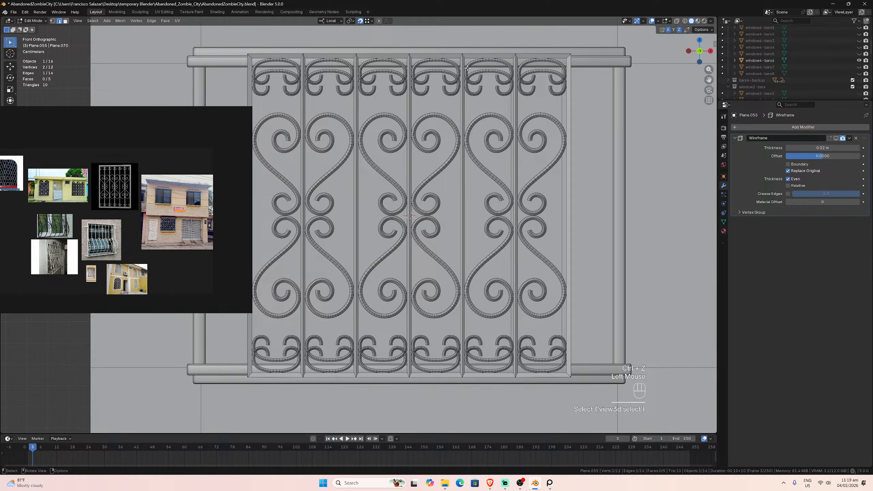
key("g")
key("x")
left_click(465, 54)
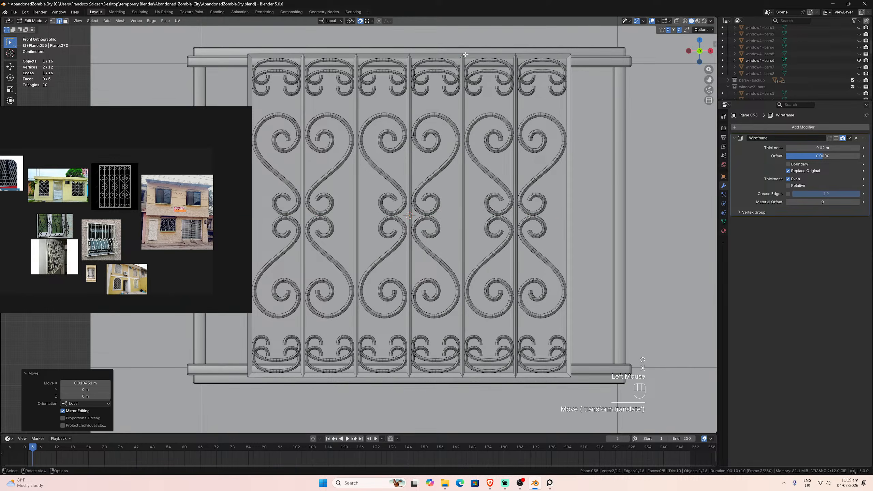
left_click(512, 105)
key("g")
key("x")
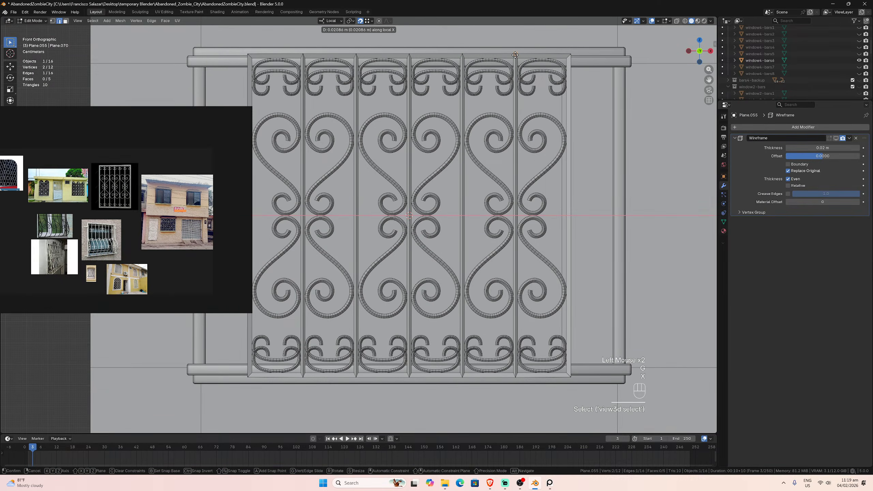
left_click(514, 55)
- Move the outermost cut about 0.042 m along local X to align it with the reference grille's outer edge
left_click(562, 164)
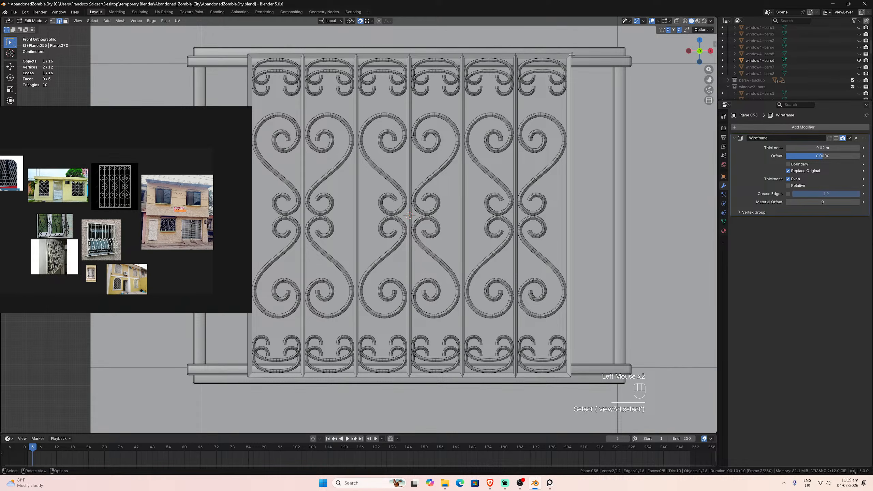
key("g")
key("x")
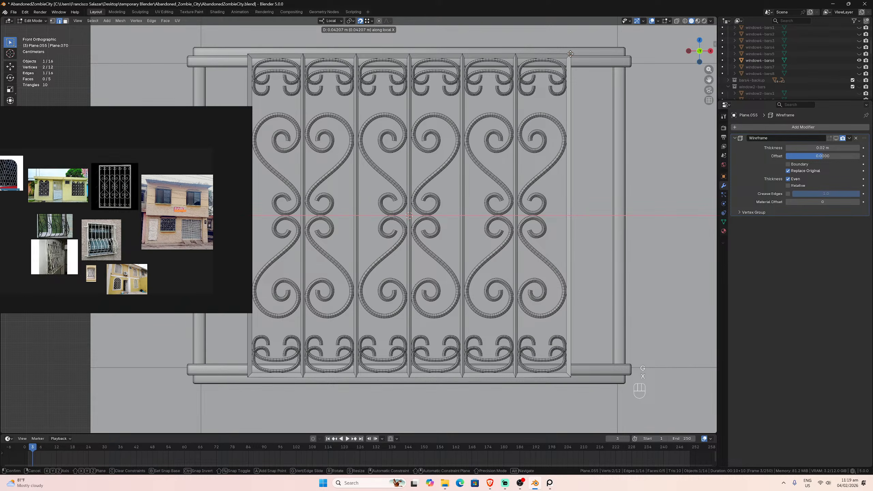
left_click(571, 53)
scroll(561, 83, "down", 1)
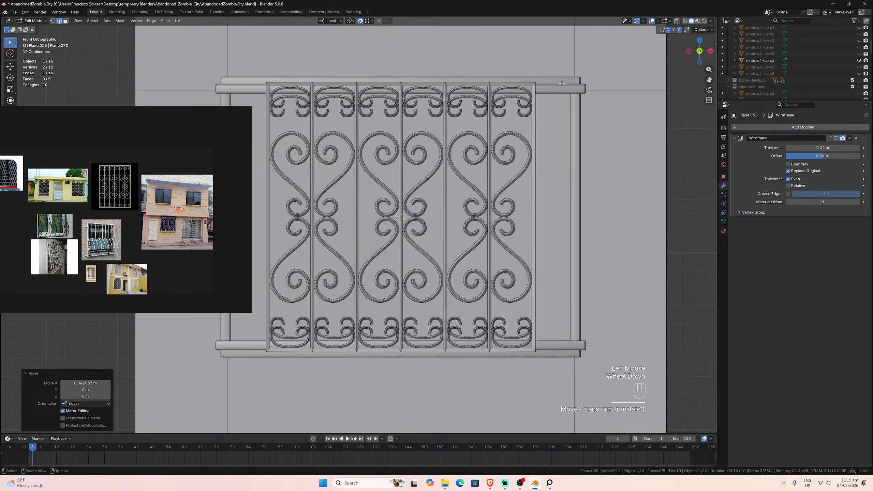
- Hide the window4-bars reference grille, return to Object Mode and turn the border's Wireframe modifier back on in the viewport
left_click(859, 61)
left_click(859, 60)
scroll(859, 61, "up", 2)
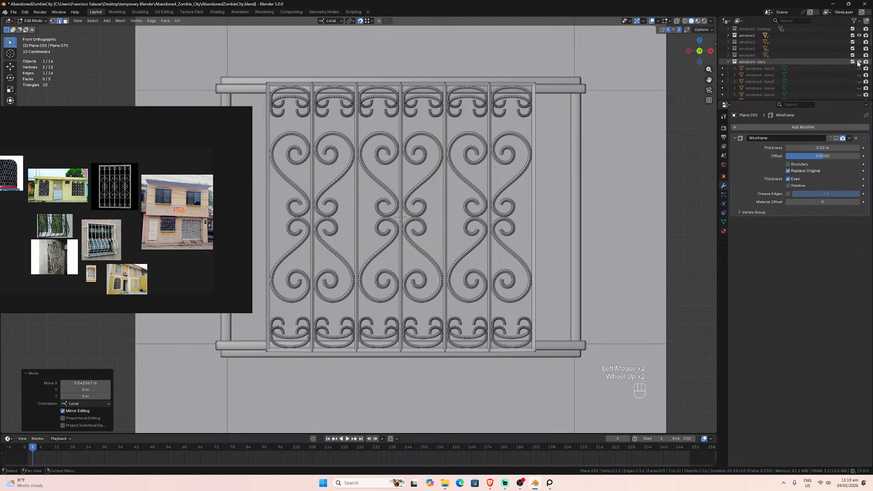
left_click(858, 62)
key("Tab")
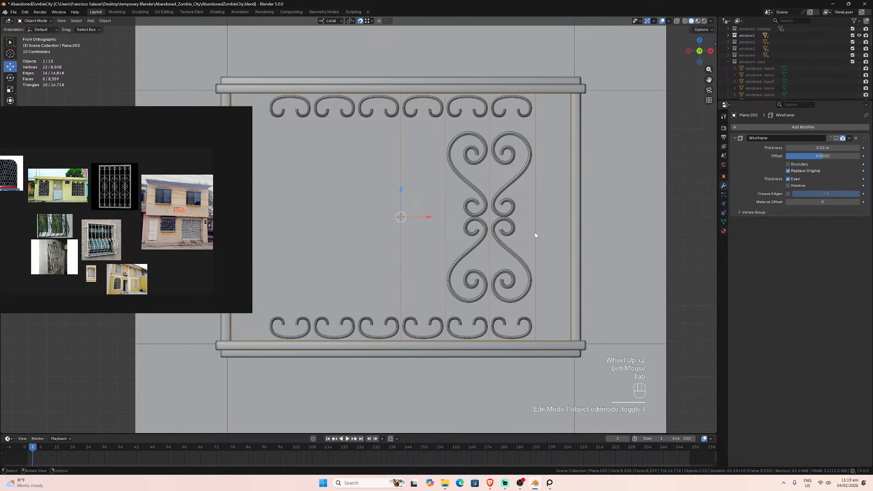
left_click(836, 138)
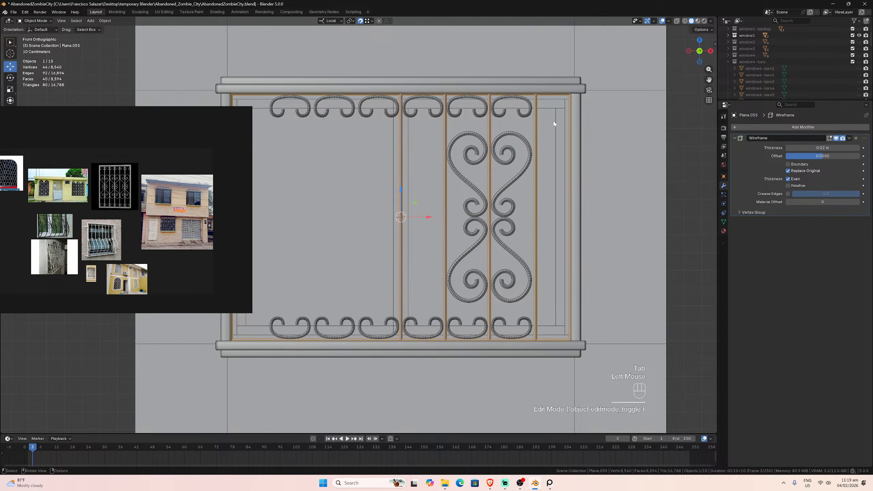
scroll(554, 123, "up", 1)
scroll(556, 123, "up", 2)
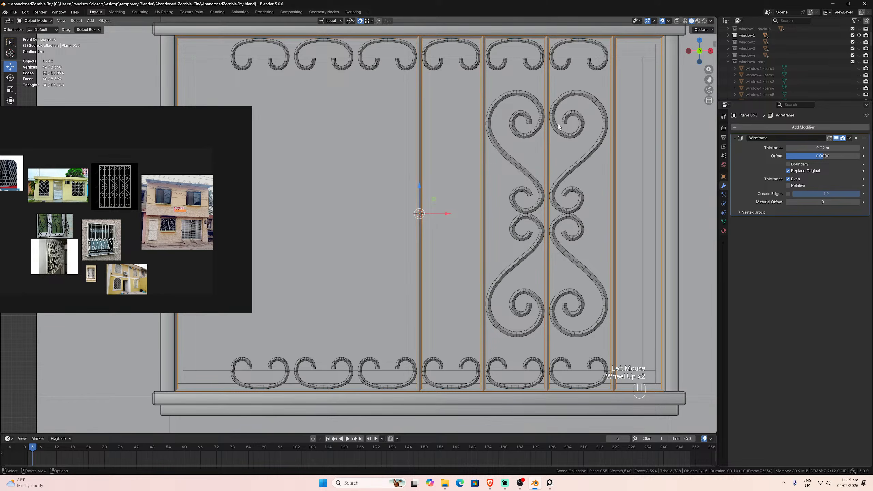
left_click_drag(709, 79, 565, 71)
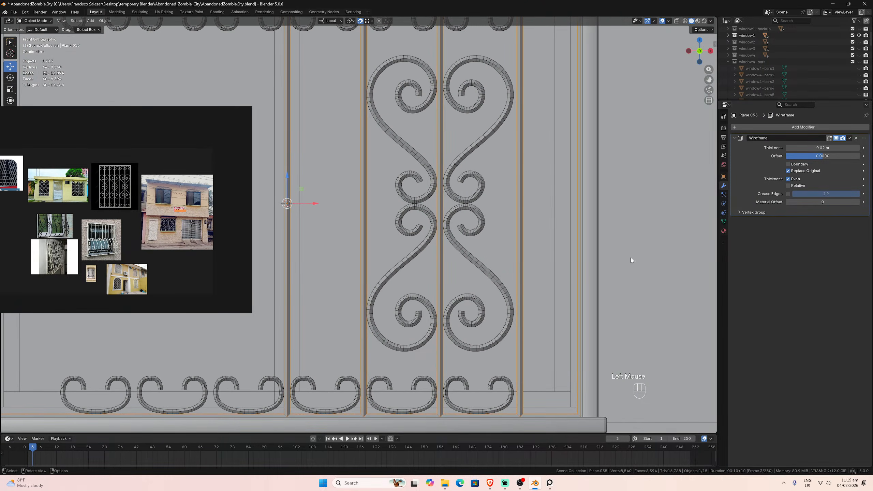
- Examine how the border's new vertical bars line up with the scrolls across the window grille
scroll(574, 287, "up", 4)
scroll(546, 236, "up", 3)
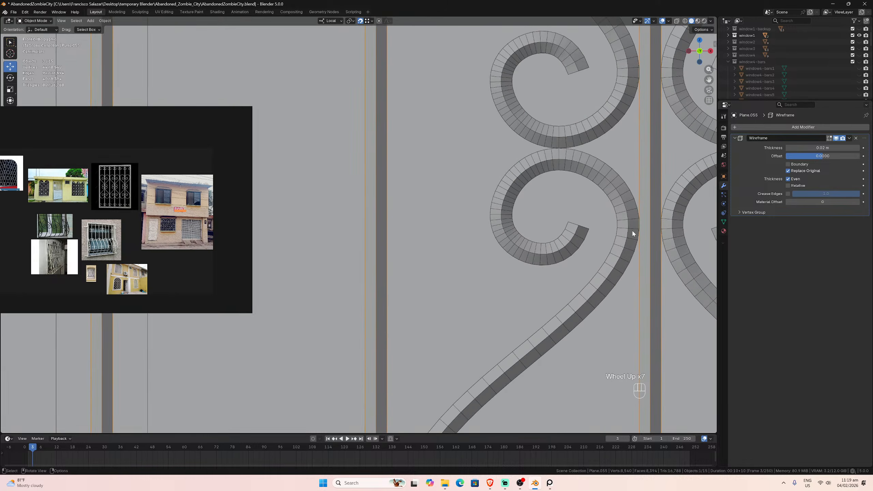
scroll(642, 223, "down", 2)
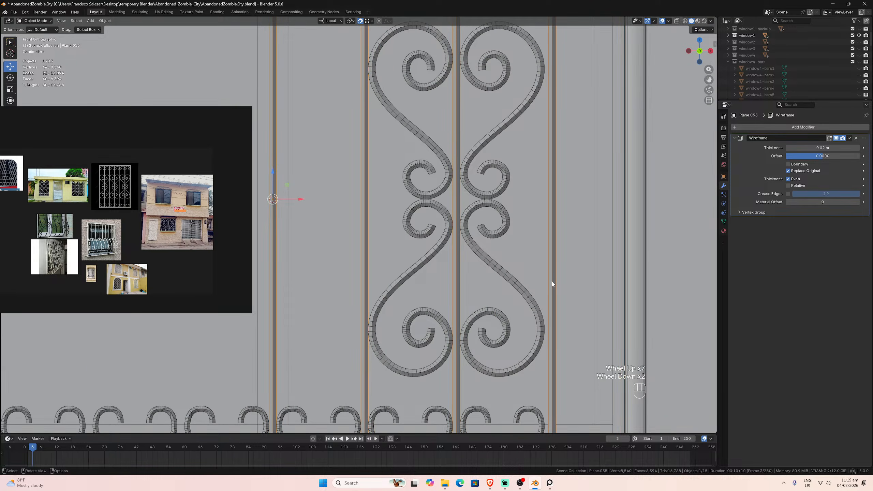
scroll(664, 109, "up", 2)
left_click_drag(708, 79, 600, 179)
scroll(550, 214, "down", 3)
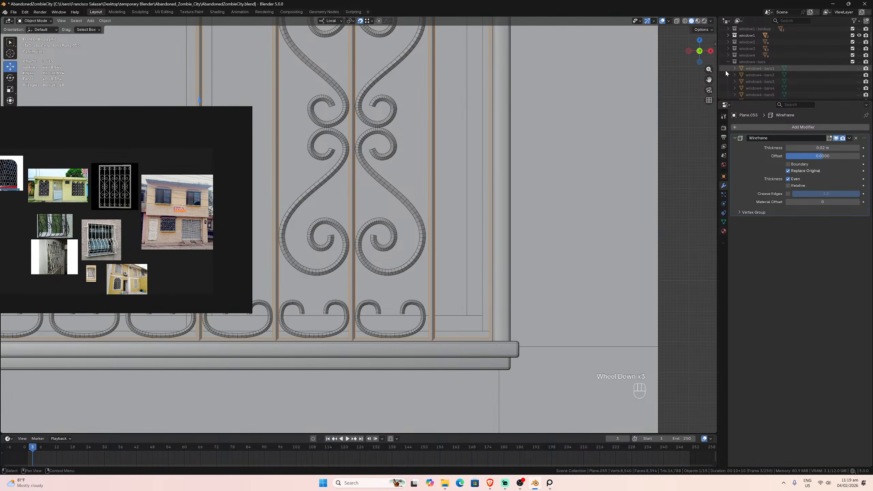
left_click_drag(709, 80, 746, 95)
scroll(510, 247, "up", 1)
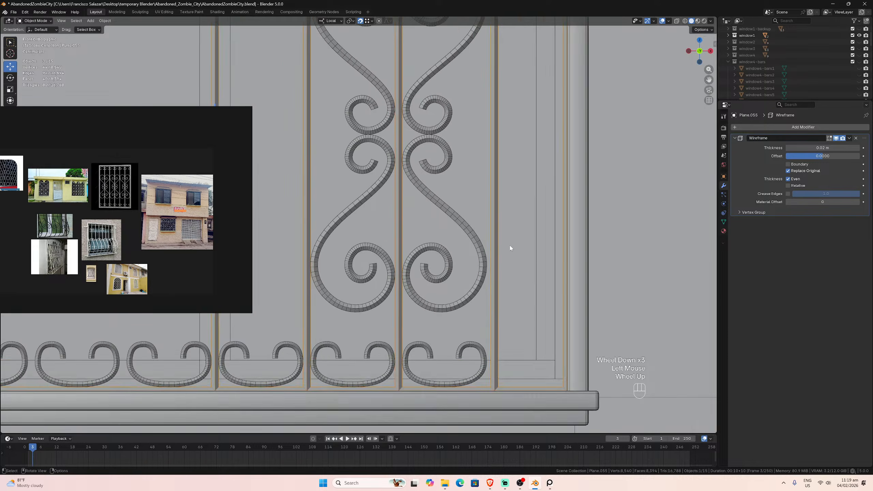
scroll(519, 248, "down", 3)
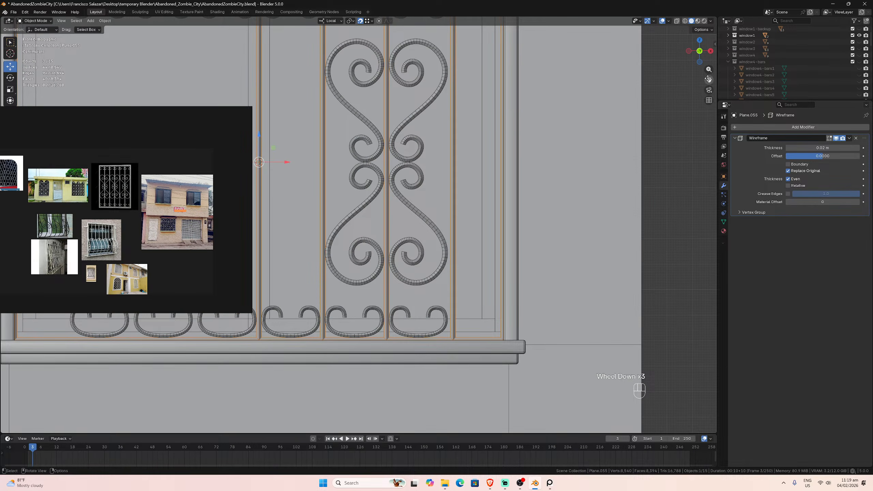
left_click_drag(708, 79, 714, 167)
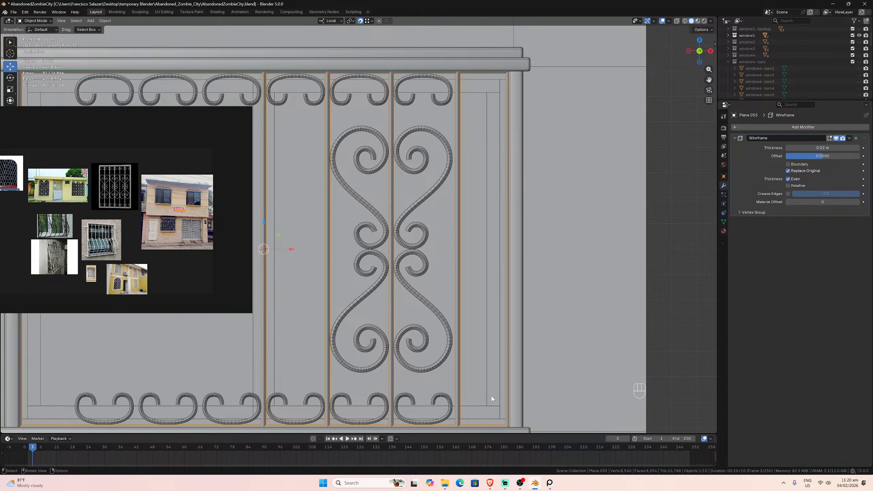
scroll(454, 161, "down", 2)
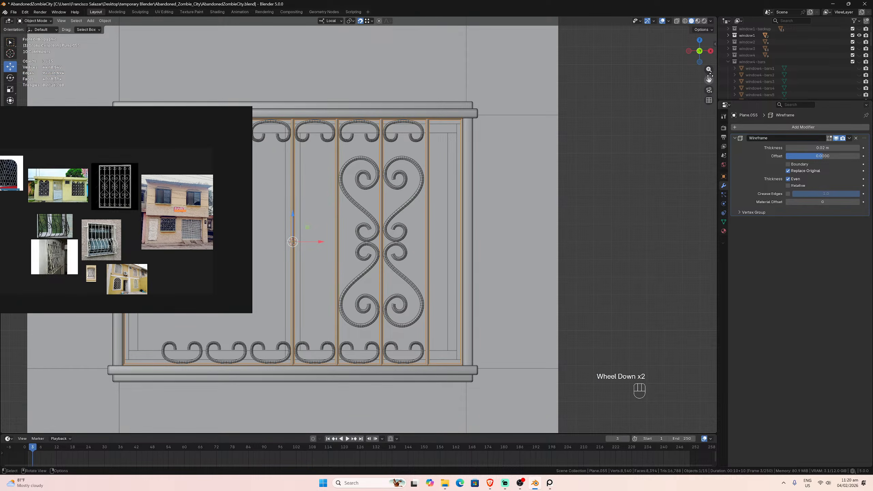
left_click_drag(708, 79, 733, 86)
scroll(2, 157, "up", 5)
scroll(85, 195, "down", 4)
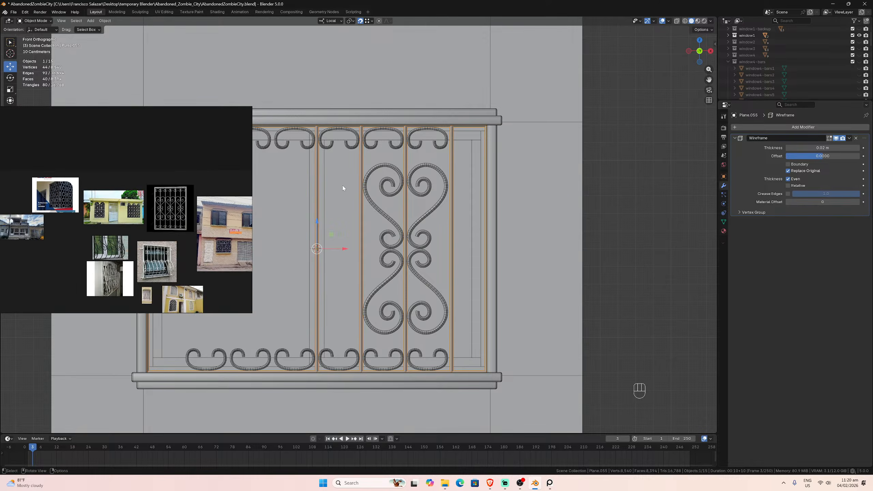
scroll(621, 99, "up", 1)
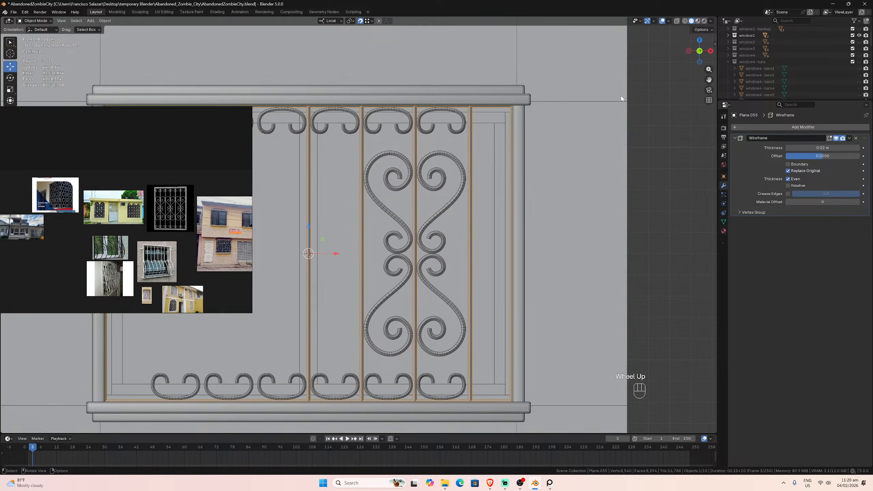
left_click_drag(704, 79, 763, 77)
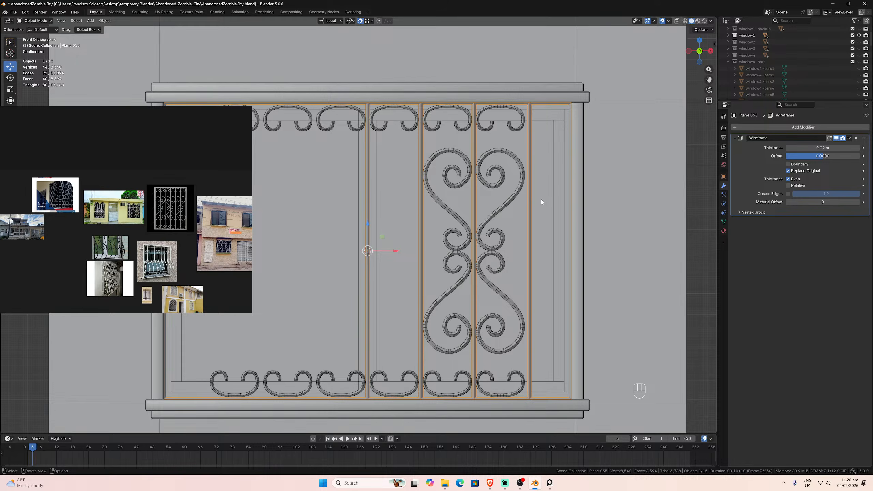
- Isolate the border in local view and duplicate in place the face between its first two new cuts in Edit Mode
key("slash")
scroll(519, 199, "up", 1)
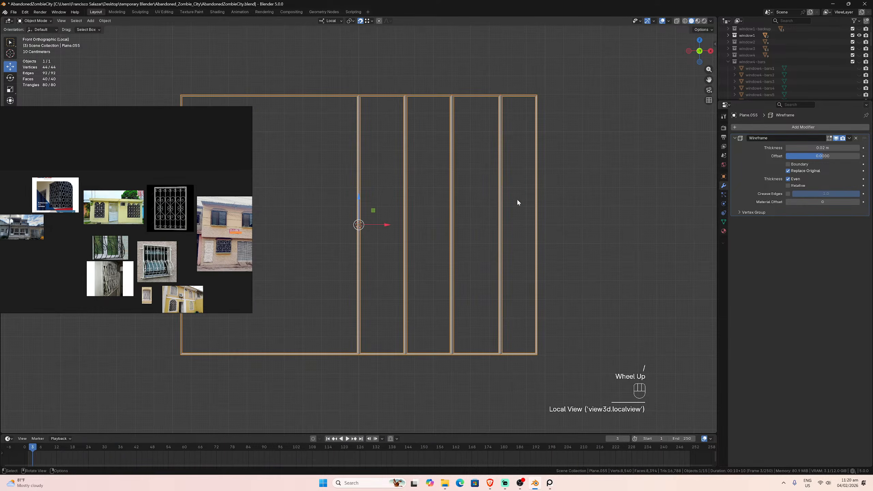
left_click(501, 175)
key("Tab")
left_click(501, 174)
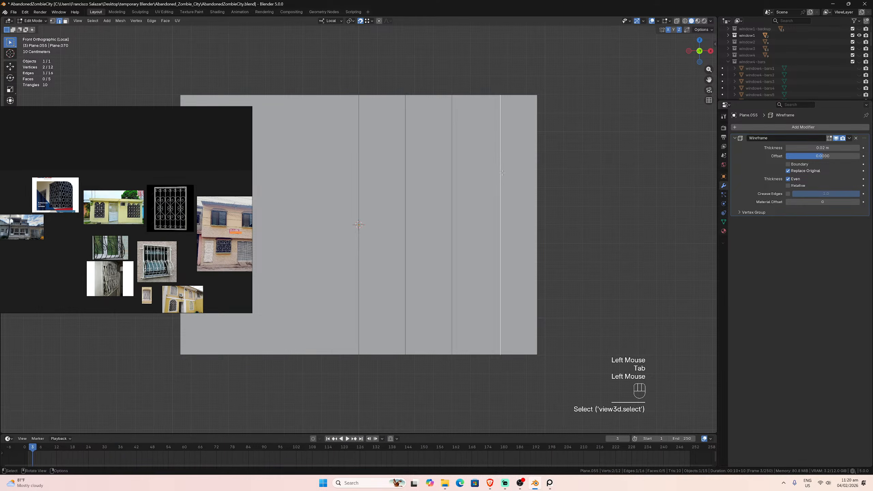
left_click(66, 21)
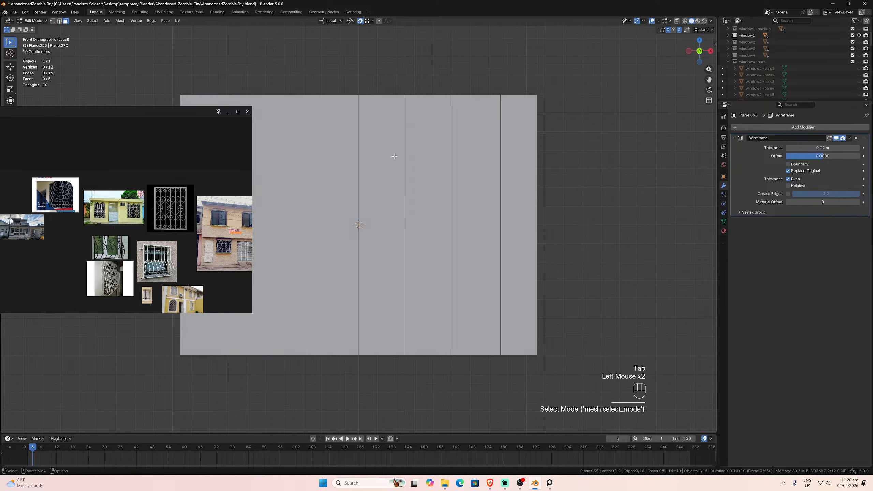
left_click(407, 186)
left_click(418, 192)
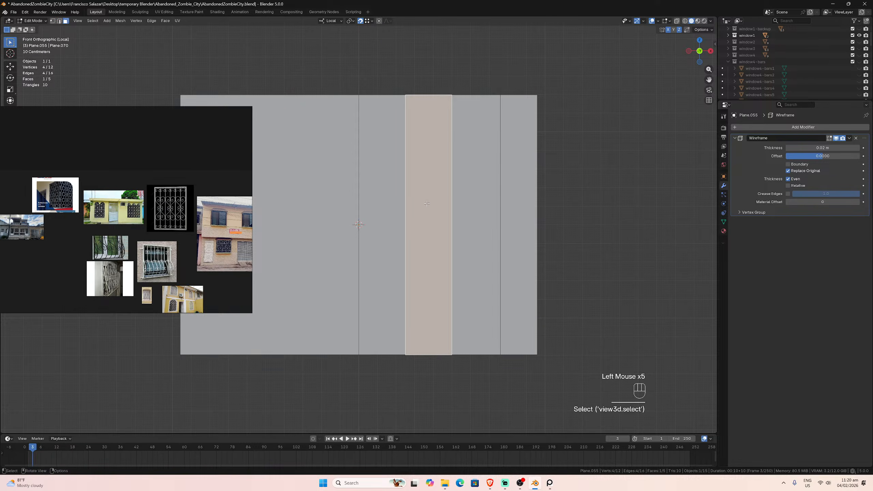
key("shift+d")
key("Escape")
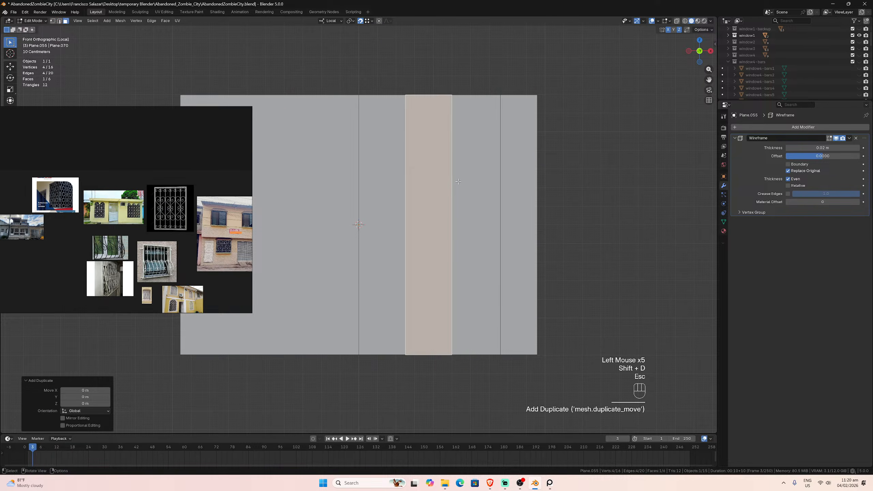
- Move the duplicated face about 0.299 m and back about 0.049 m along local X, snapping its inner edge onto the second new cut
key("g")
key("x")
left_click(495, 331)
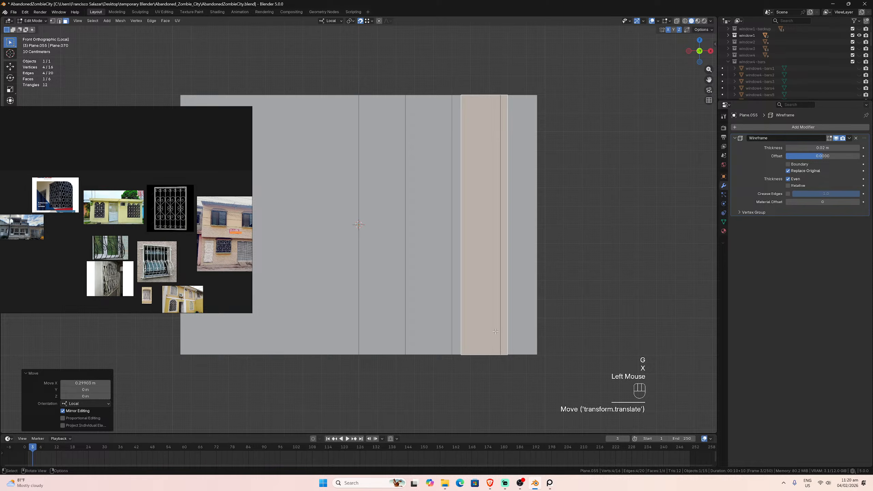
key("g")
key("x")
left_click(450, 353)
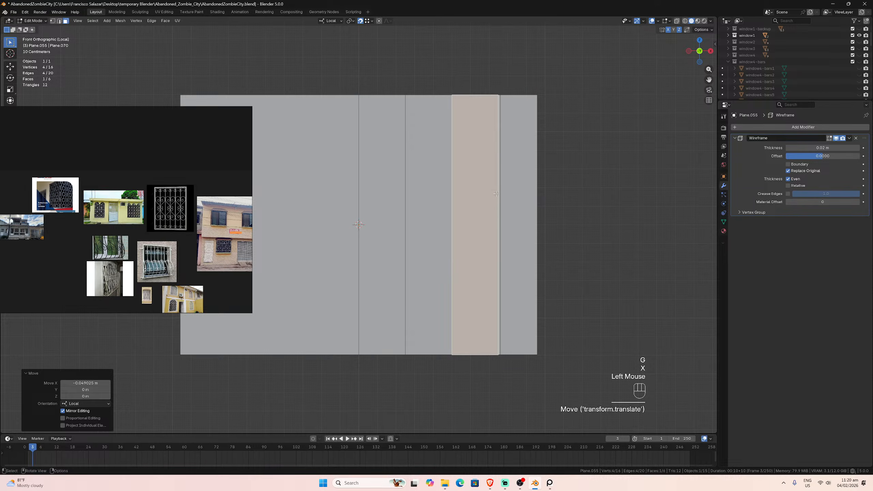
- Move the outermost cut about -0.011 m along local X, snap it to the duplicated face's outer edge, and return to Object Mode
left_click(501, 181)
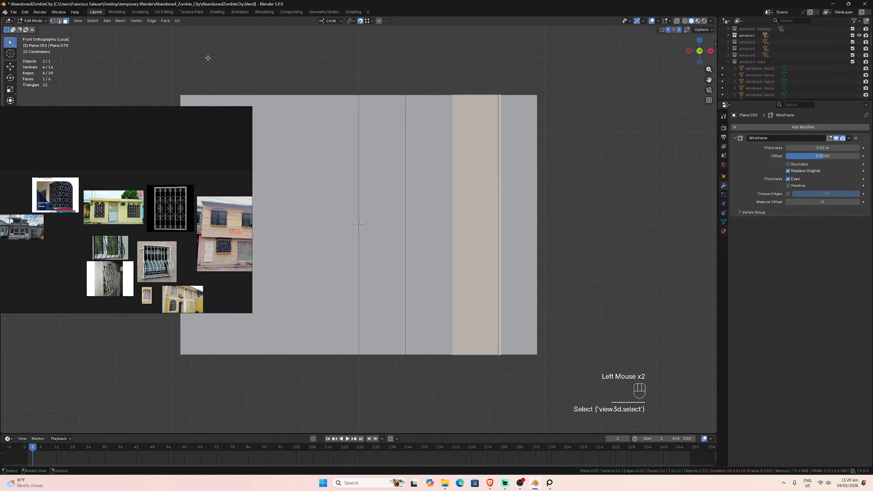
left_click(59, 21)
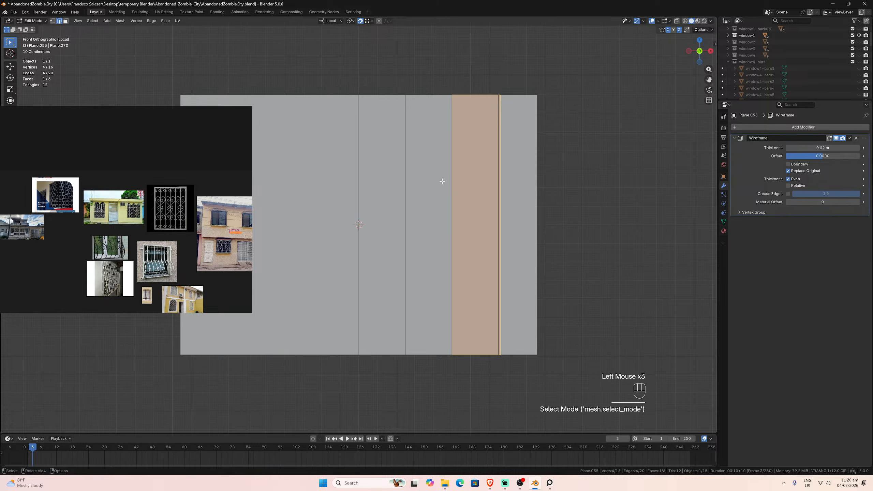
left_click(499, 209)
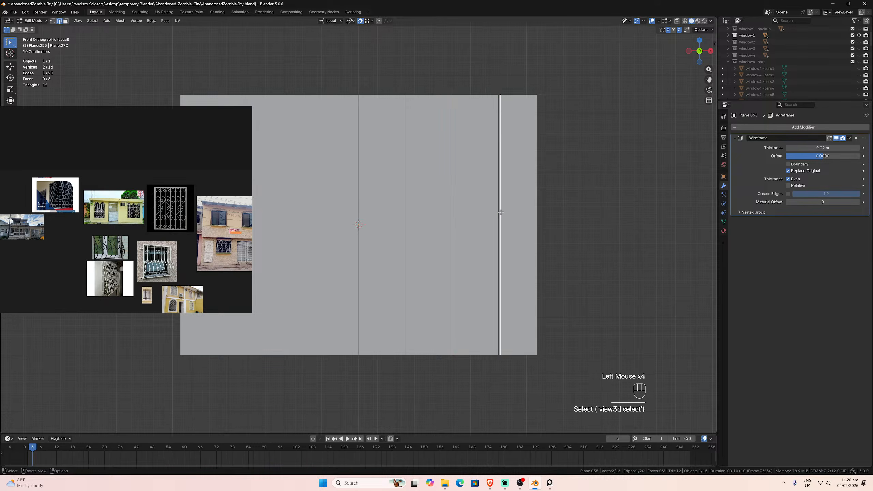
key("g")
key("x")
left_click(499, 355)
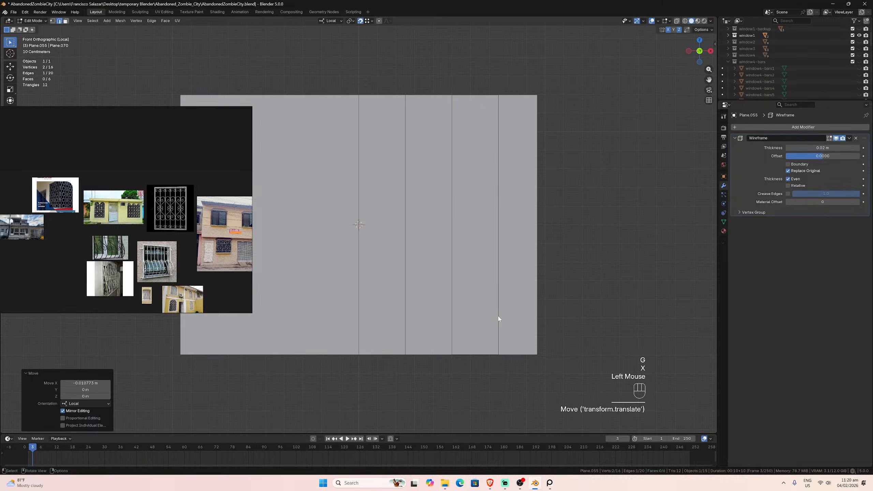
key("Tab")
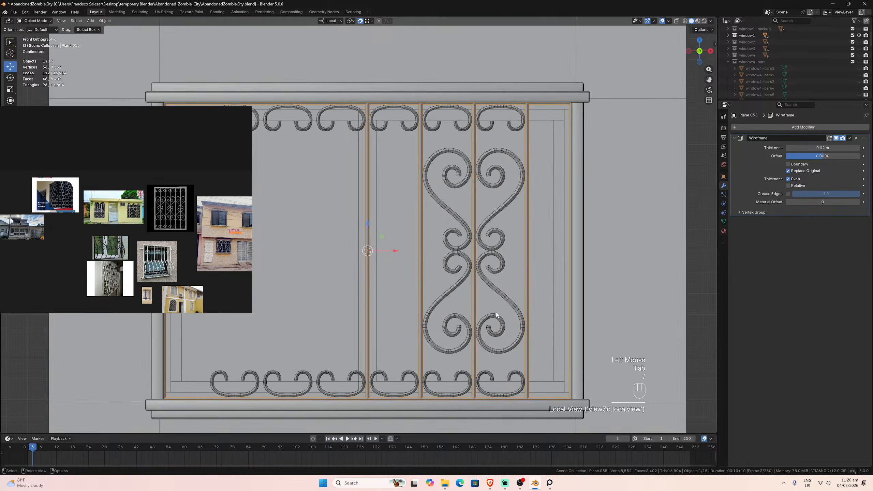
- Select the border's entire mesh in Edit Mode and merge its overlapping vertices by distance
key("slash")
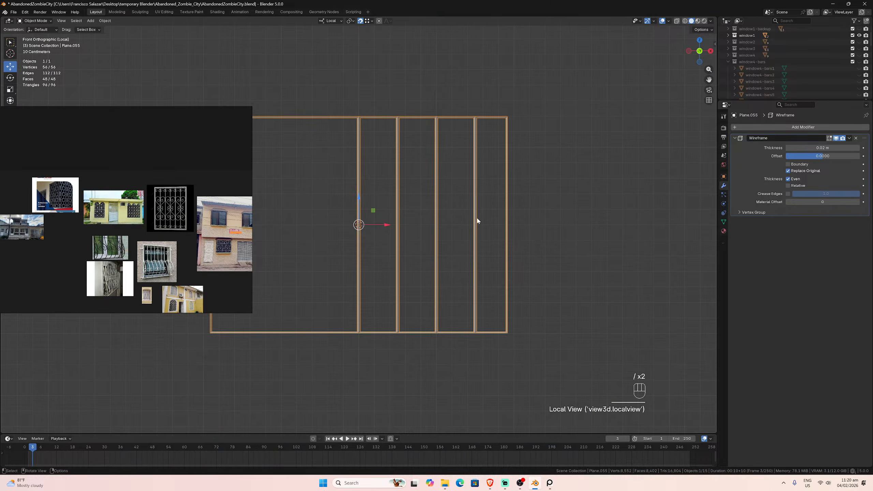
scroll(478, 227, "up", 1)
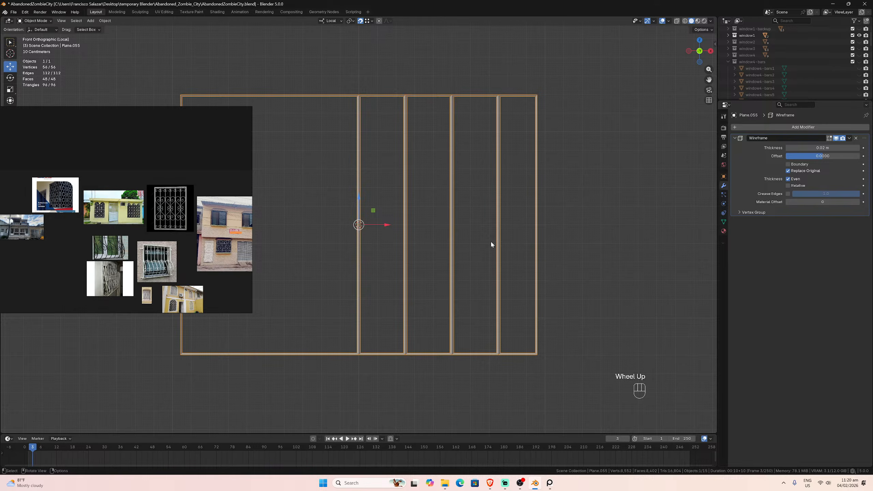
scroll(490, 241, "down", 1)
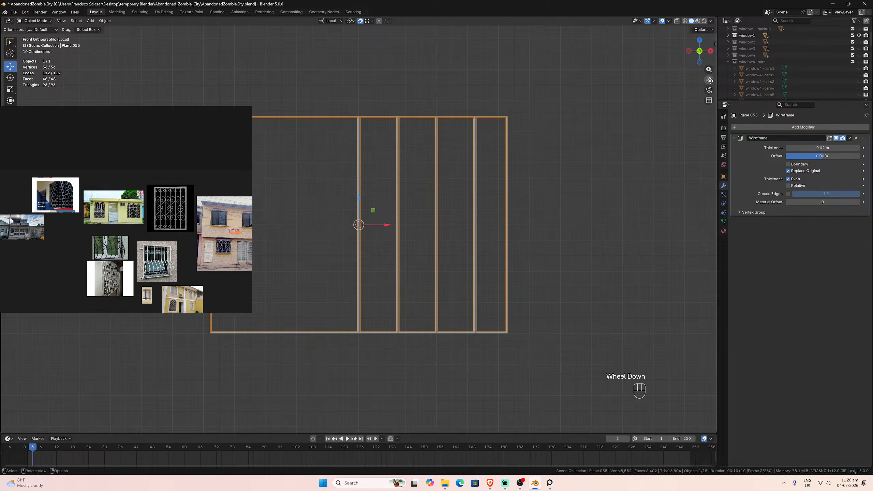
left_click_drag(708, 80, 755, 97)
scroll(528, 240, "up", 1)
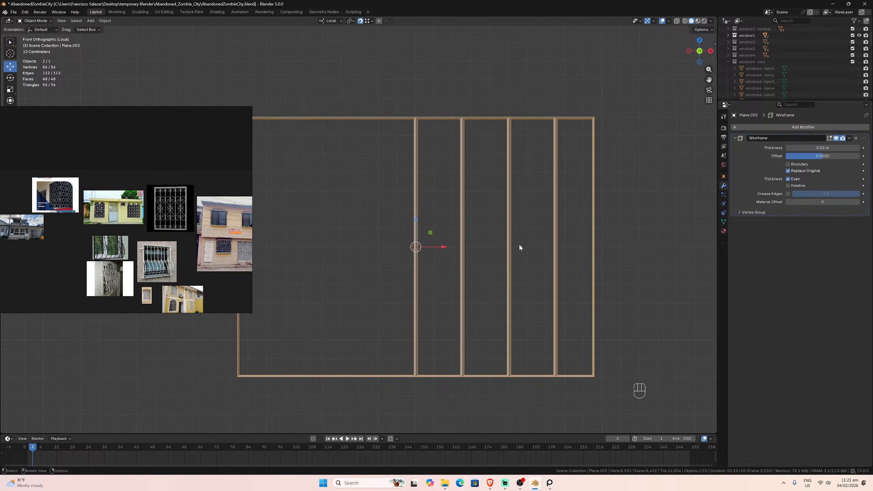
left_click_drag(706, 80, 749, 78)
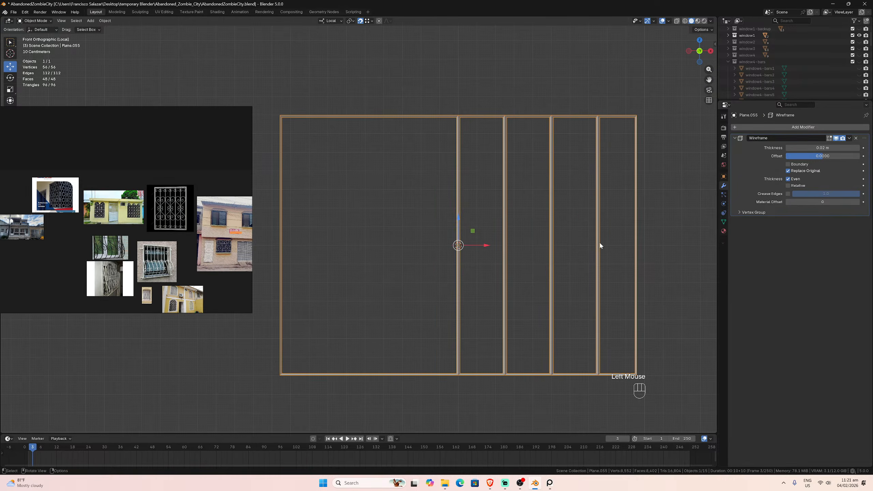
key("Tab")
key("a")
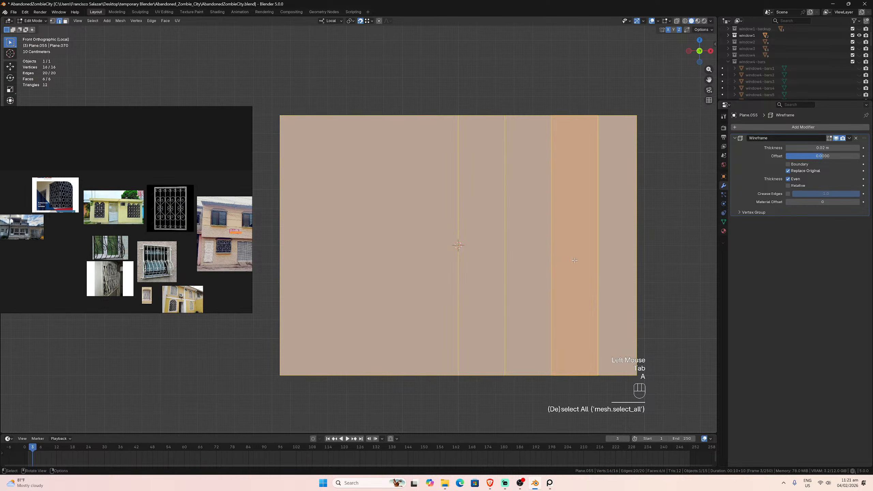
left_click_drag(185, 112, 102, 118)
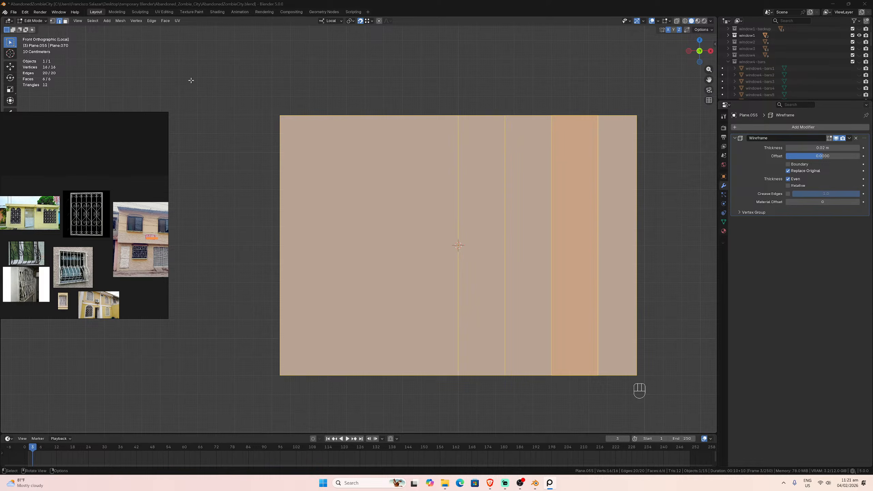
left_click(120, 21)
left_click_drag(116, 115, 63, 130)
mouse_move(149, 172)
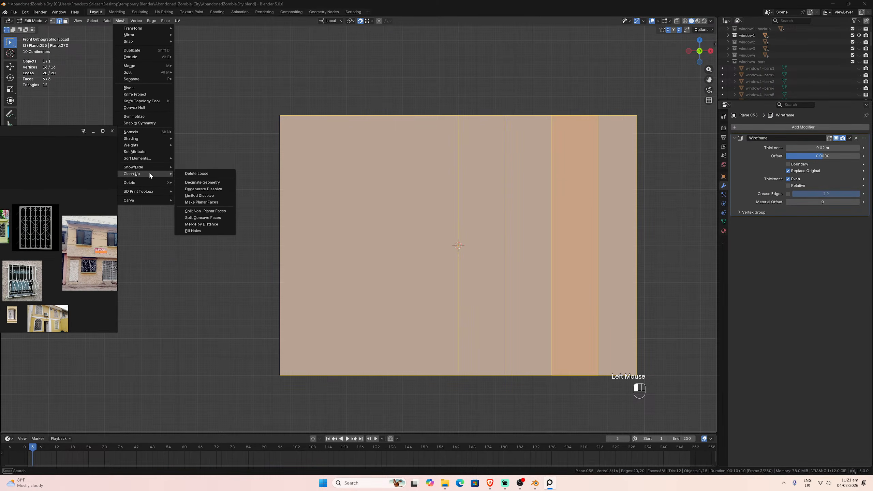
left_click(201, 224)
left_click(568, 299)
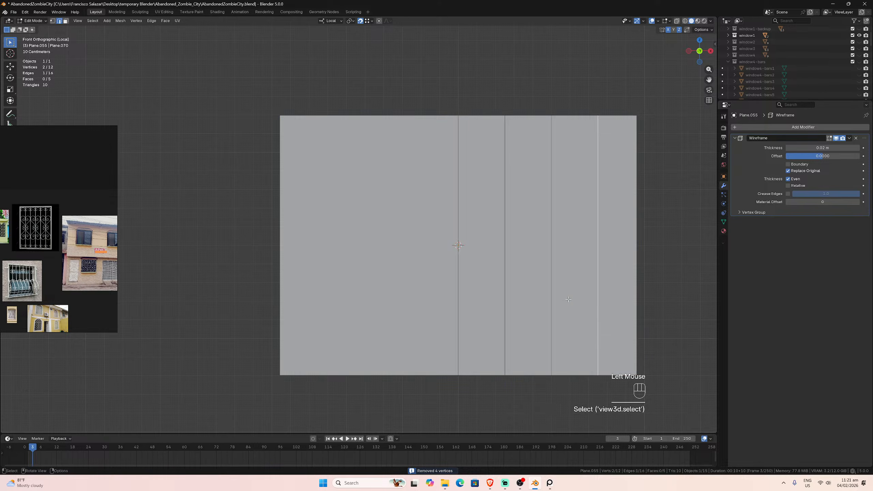
- Delete the undivided face forming the left half of the border
left_click(65, 21)
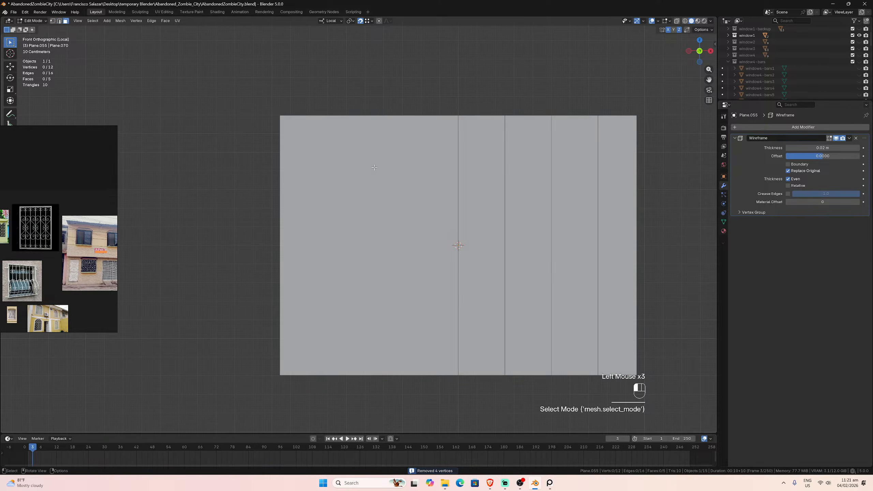
left_click(376, 168)
key("x")
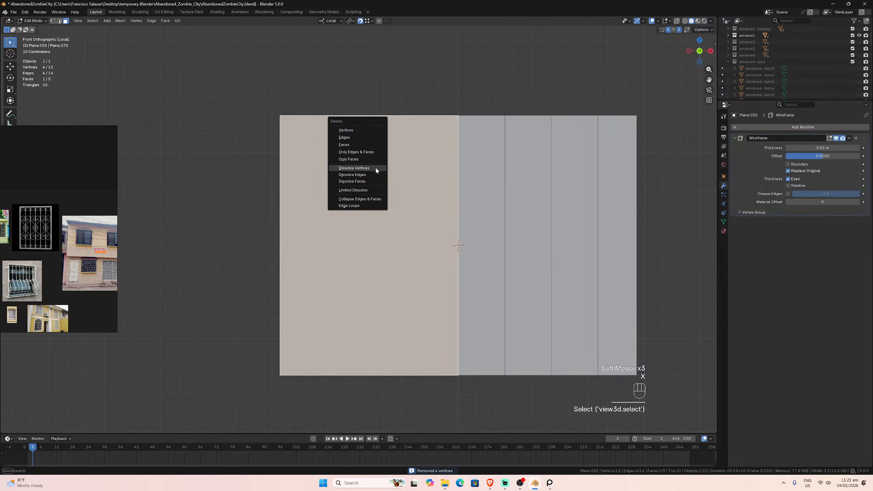
left_click(347, 143)
- Add a Mirror modifier on the X axis to the border to rebuild its missing half with matching divisions
left_click(813, 128)
mouse_move(774, 124)
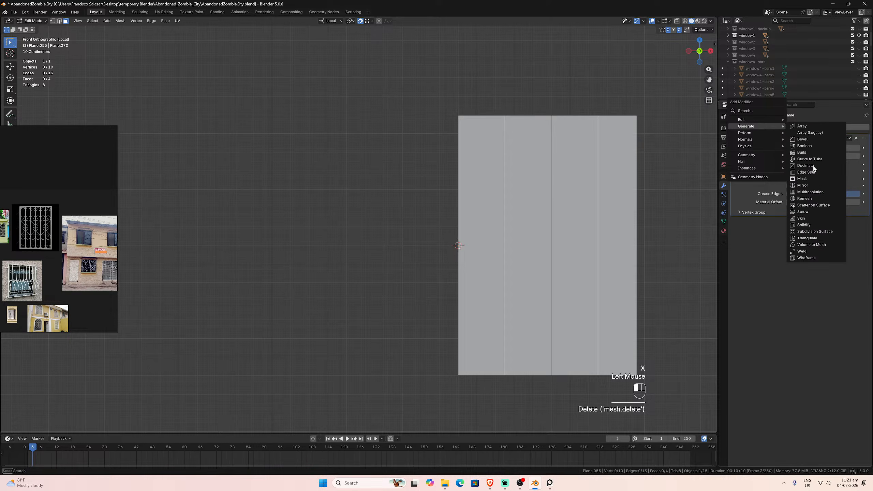
left_click(815, 189)
left_click(849, 221)
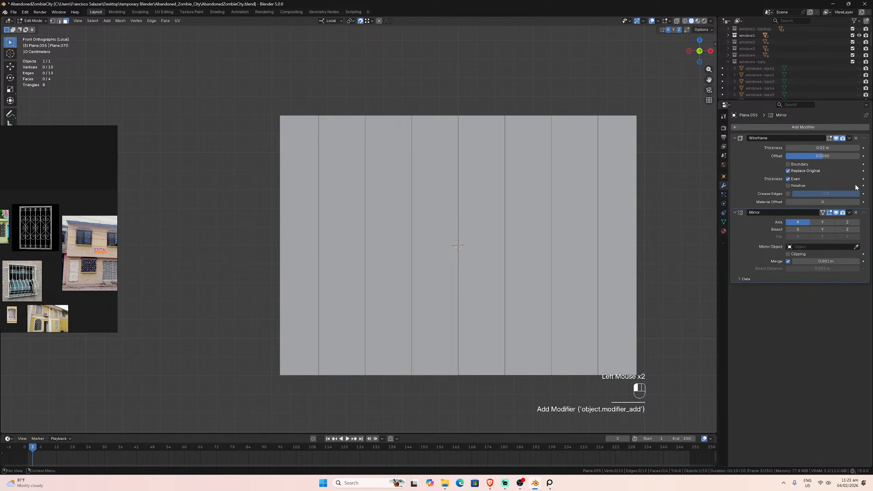
- Place the border's Mirror modifier ahead of its Wireframe modifier and disable the Wireframe's Edit Mode and viewport display
left_click(763, 259)
scroll(491, 299, "up", 1)
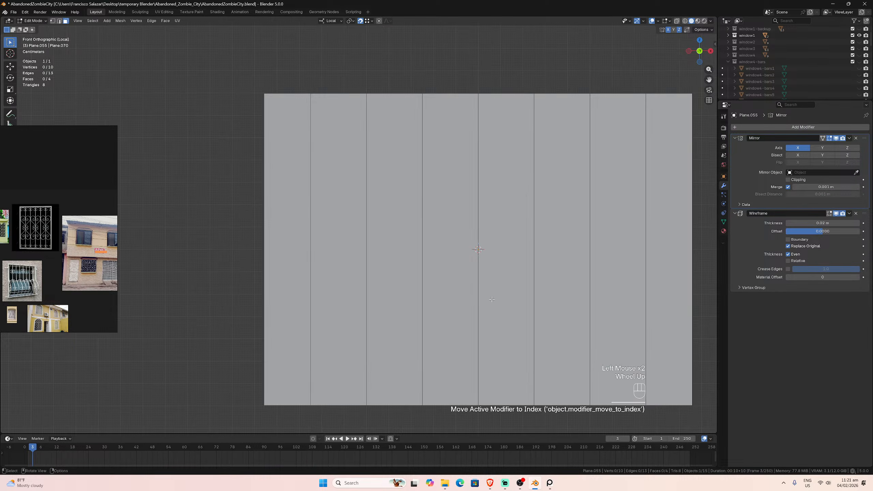
left_click(828, 213)
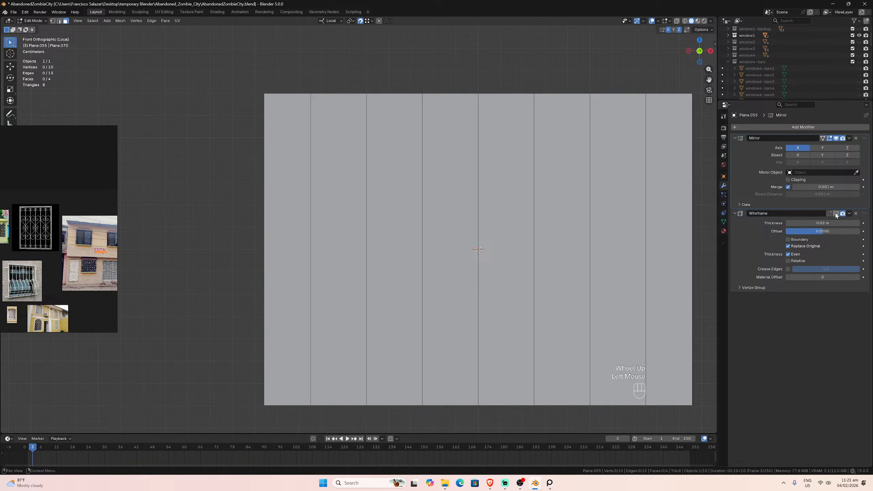
scroll(495, 212, "down", 1)
- Enable Clipping on the border's Mirror modifier and apply the modifier in Object Mode
left_click(788, 179)
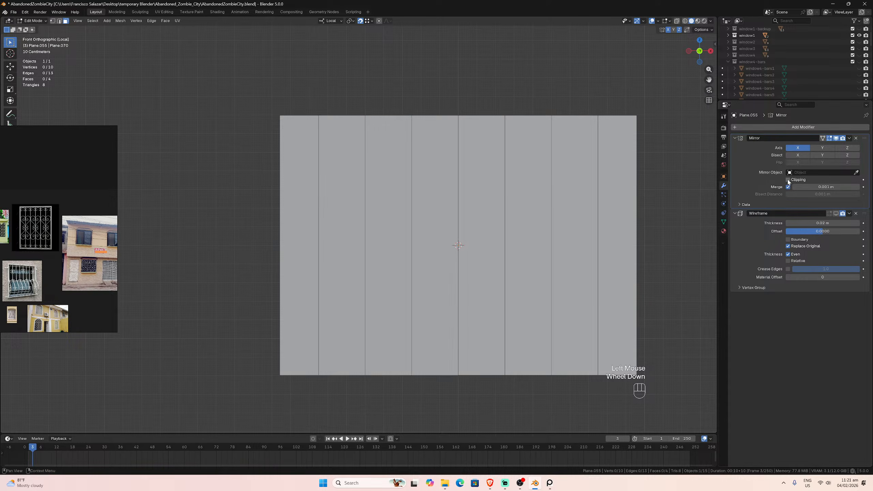
scroll(497, 203, "up", 1)
key("Tab")
key("Tab")
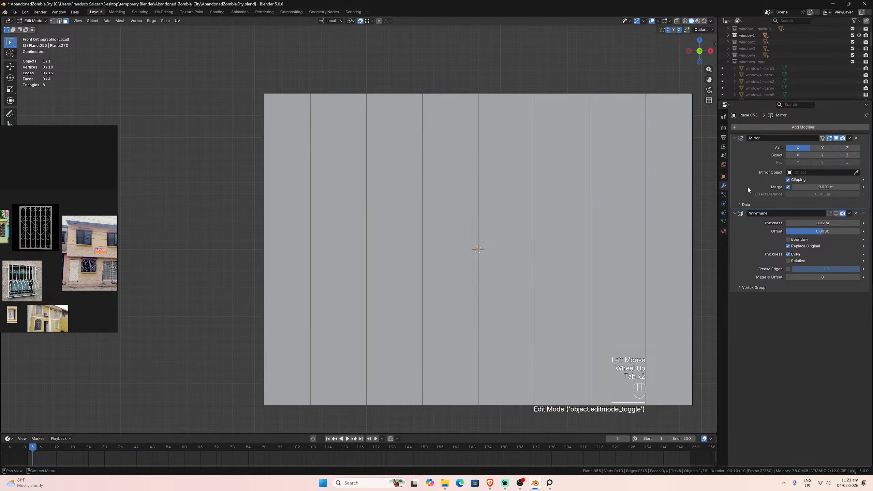
left_click(849, 137)
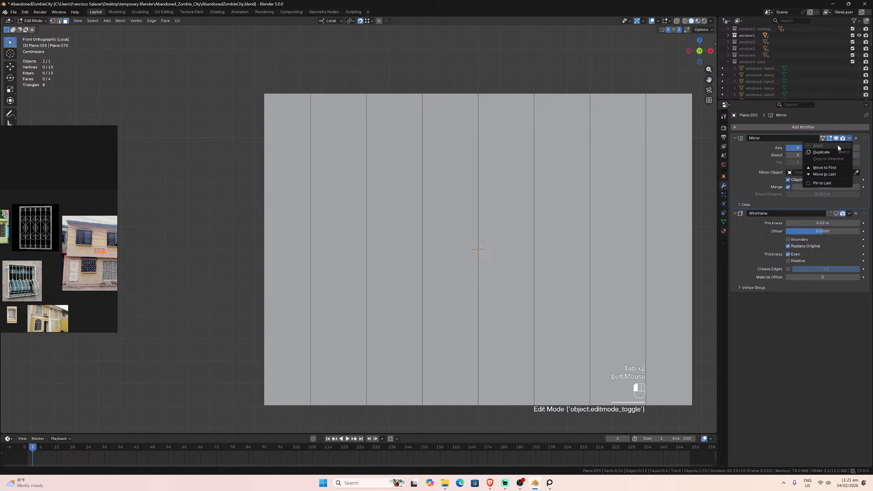
key("Tab")
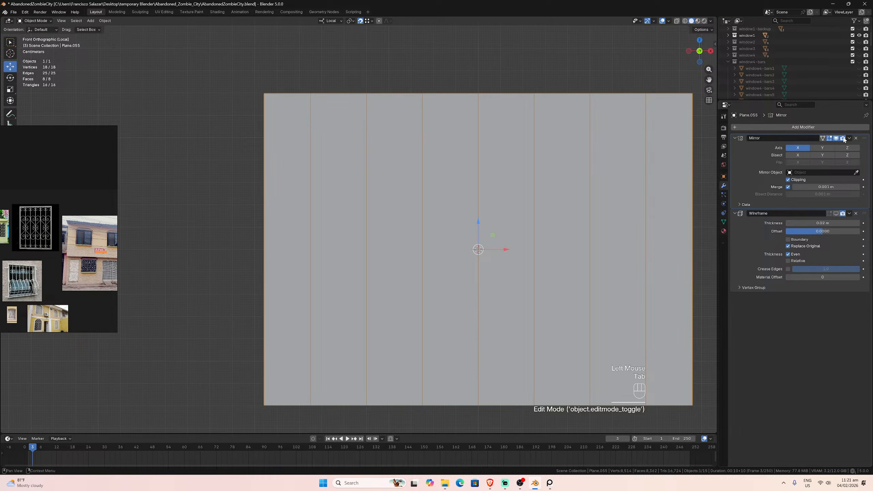
left_click(849, 138)
left_click(831, 144)
- Try moving the border's centre vertical edge in Edit Mode
key("Tab")
left_click(476, 206)
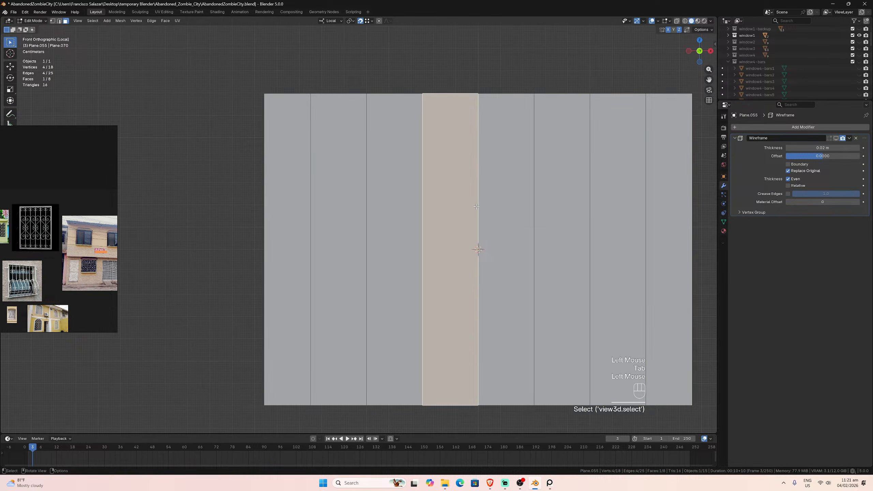
left_click(59, 21)
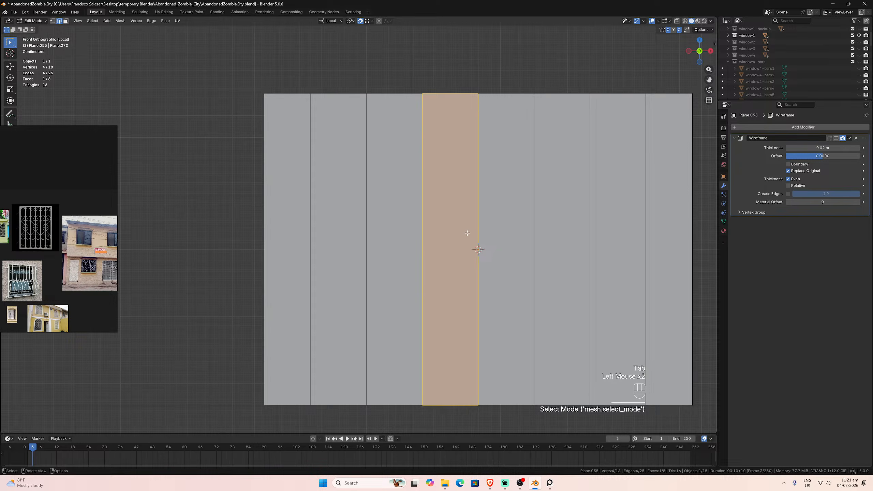
left_click(478, 236)
key("g")
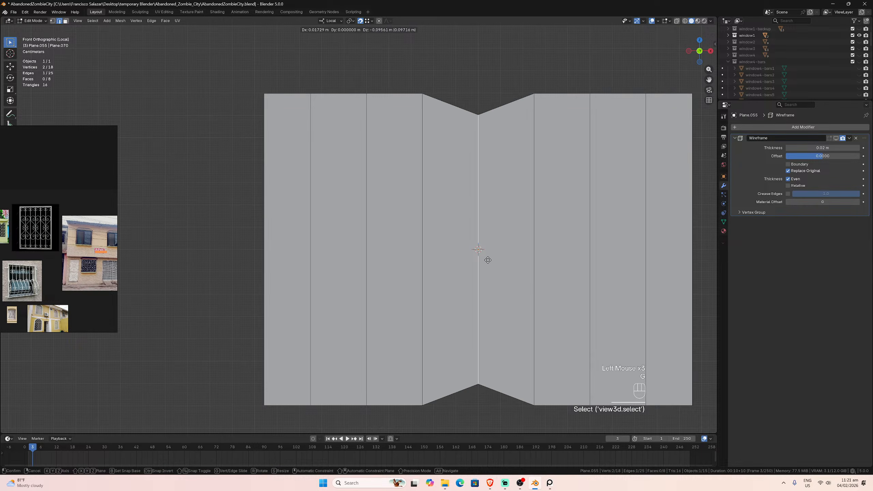
key("Escape")
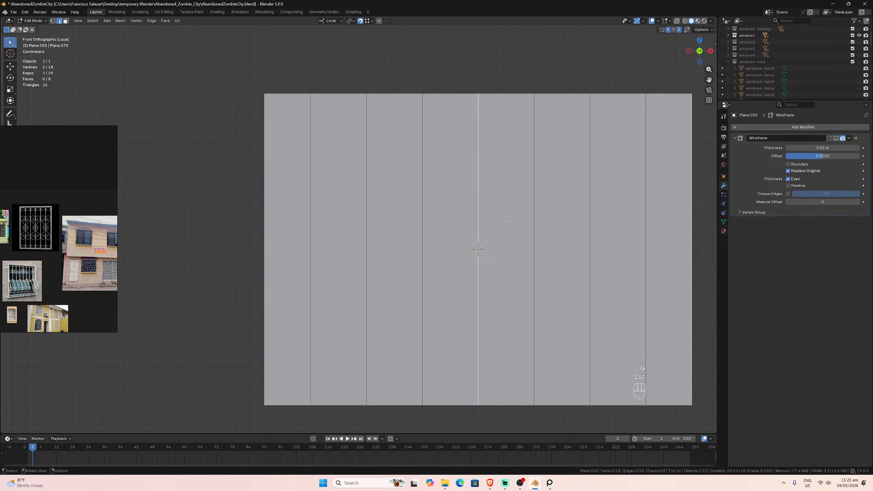
- Turn off X and Z mesh symmetry for the border and return to Object Mode
left_click(668, 30)
left_click(678, 30)
key("Tab")
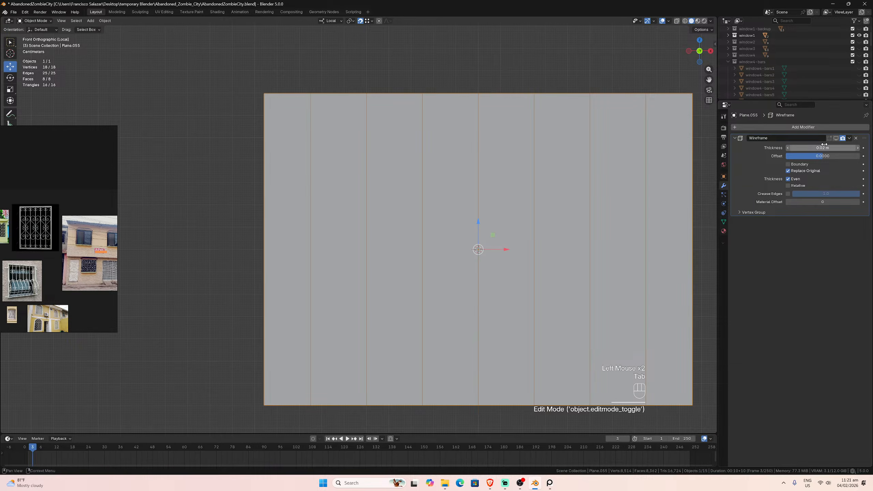
- Re-enable the border's Wireframe modifier in the viewport and leave local view to show the whole window
left_click(836, 137)
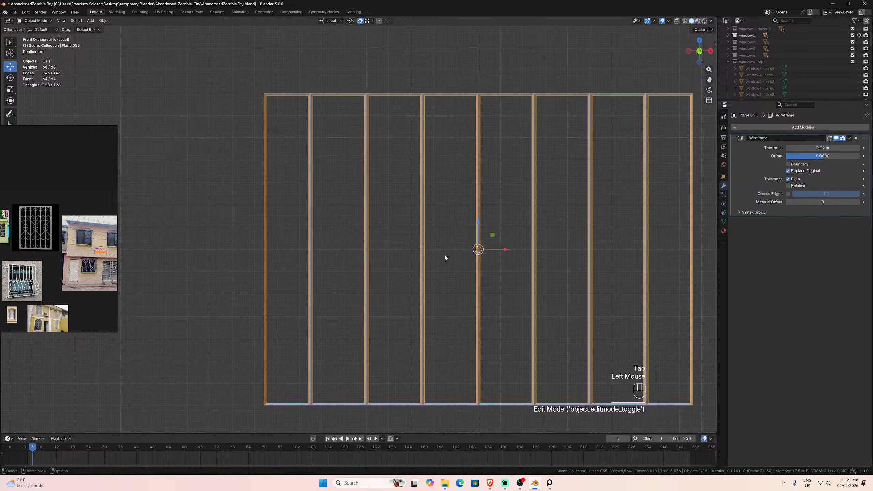
key("slash")
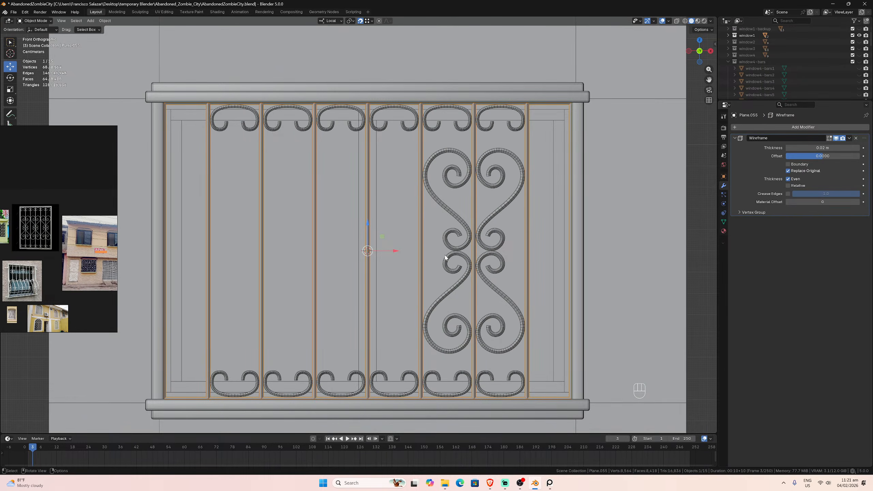
key("Tab")
key("Tab")
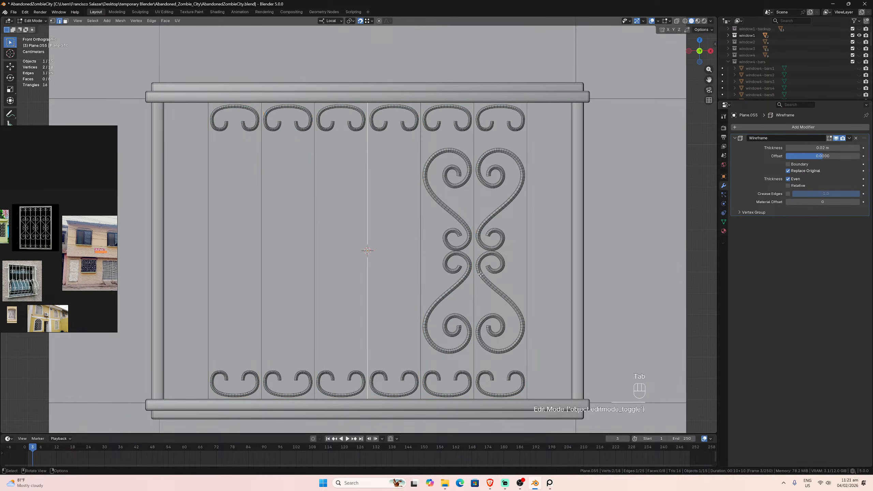
- Add an Array modifier to the large double heart-shaped scroll between the bars
left_click(480, 276)
scroll(491, 214, "up", 1)
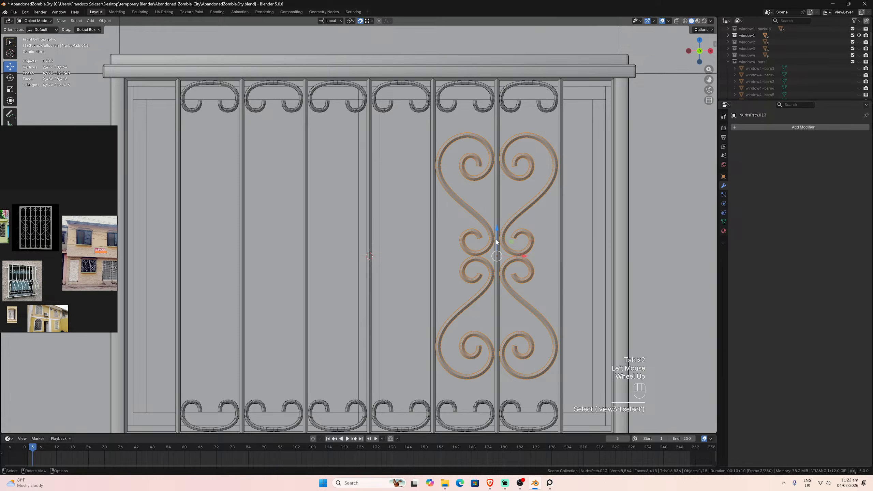
scroll(496, 242, "down", 1)
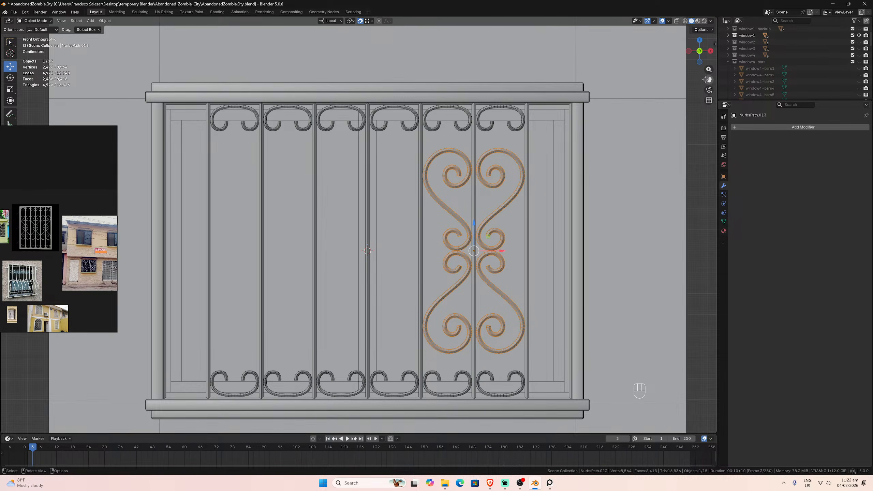
left_click_drag(706, 79, 678, 70)
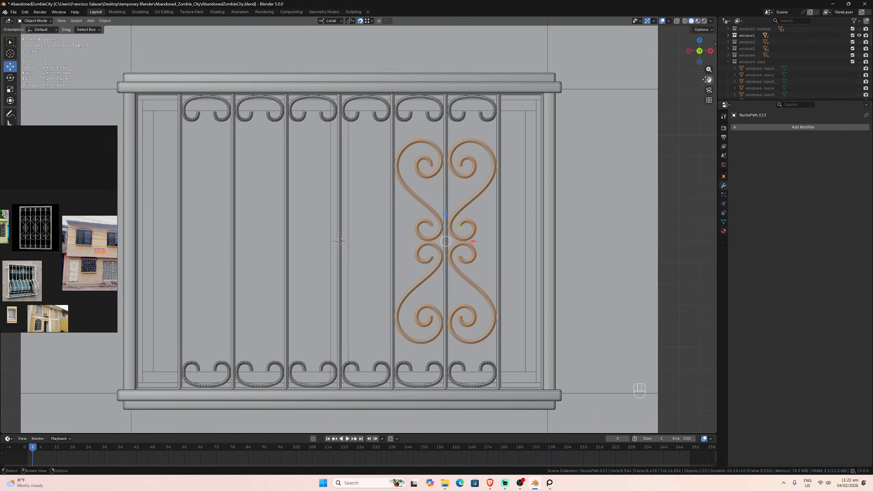
left_click(750, 128)
mouse_move(746, 128)
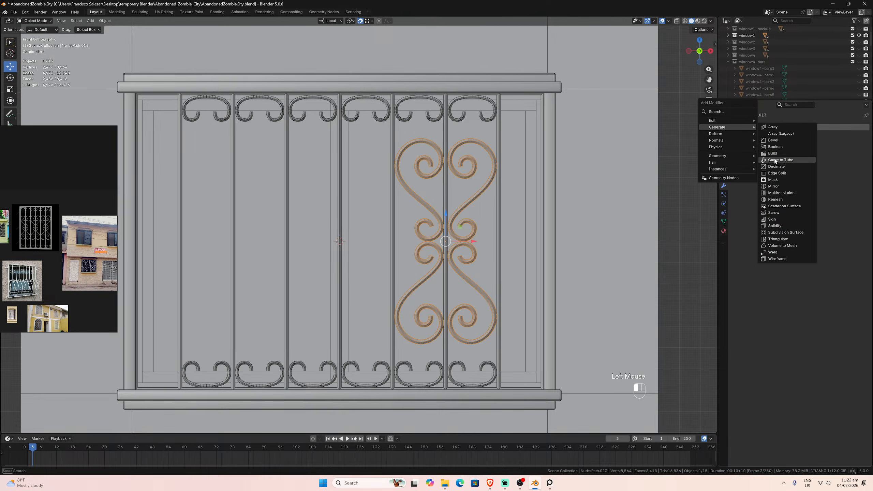
left_click(779, 128)
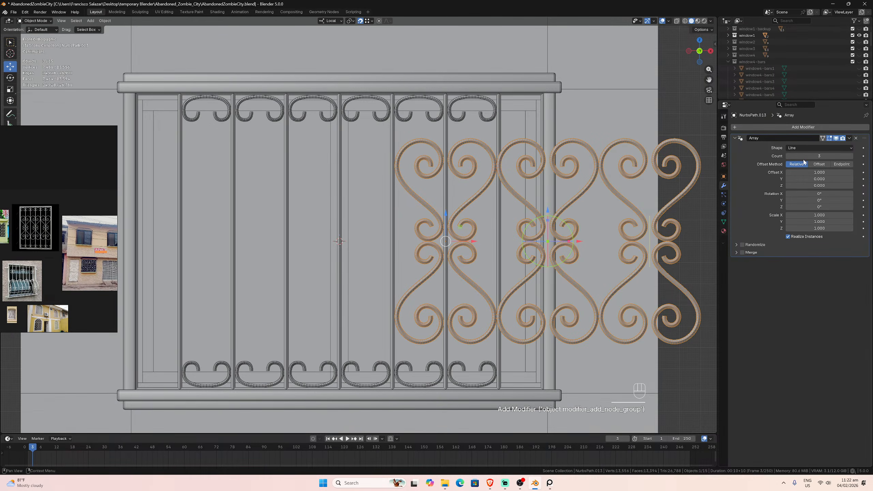
- Switch the scroll's array to the Offset method with an X translation of -0.5 m, and deselect the scroll
left_click(818, 164)
left_click_drag(814, 172, 742, 173)
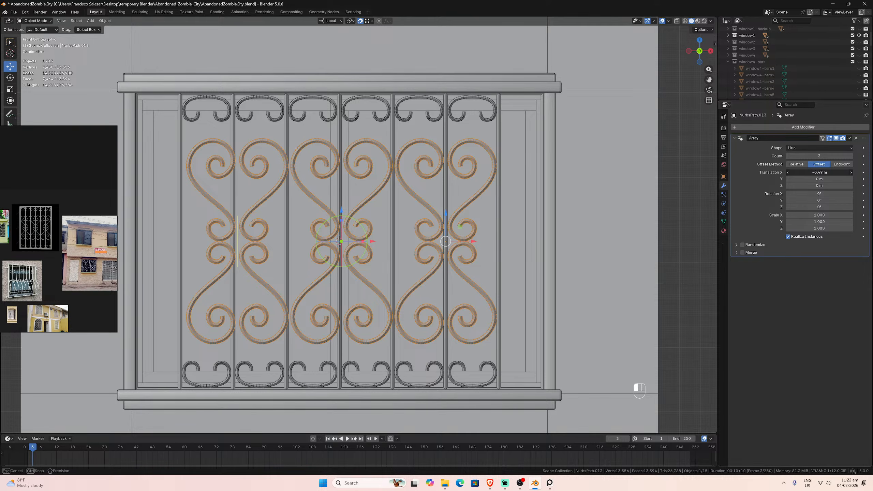
left_click_drag(742, 173, 742, 173)
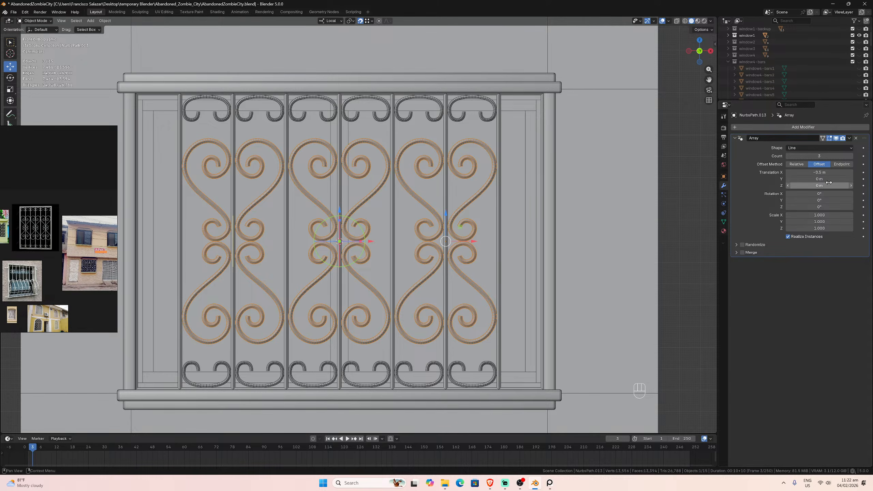
scroll(331, 211, "up", 3)
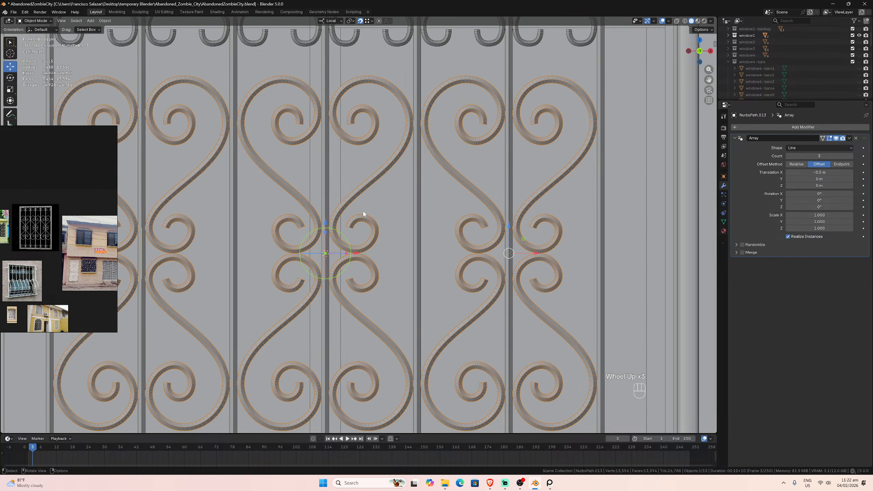
scroll(397, 210, "down", 3)
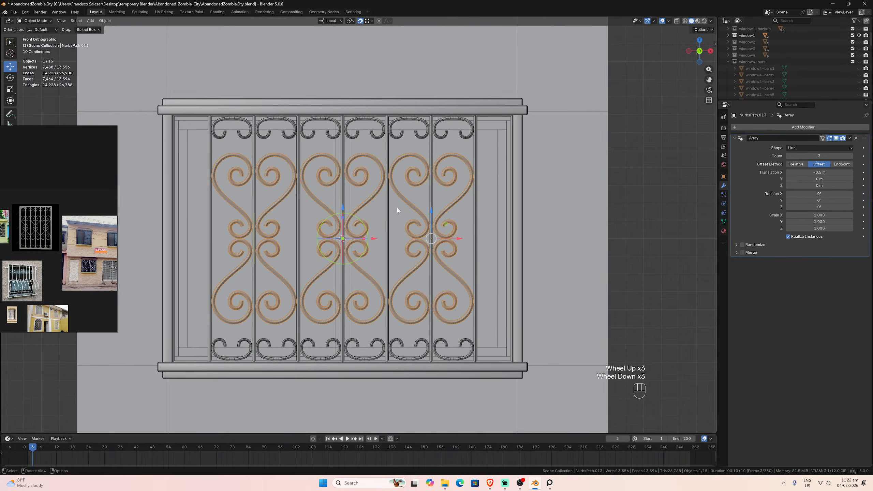
left_click(640, 211)
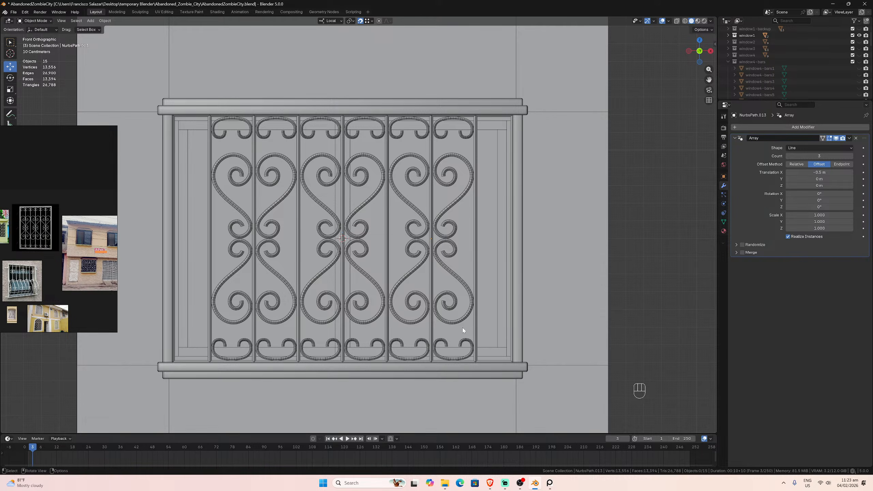
- Turn off the wireframe overlay in the viewport and save the file
left_click(653, 21)
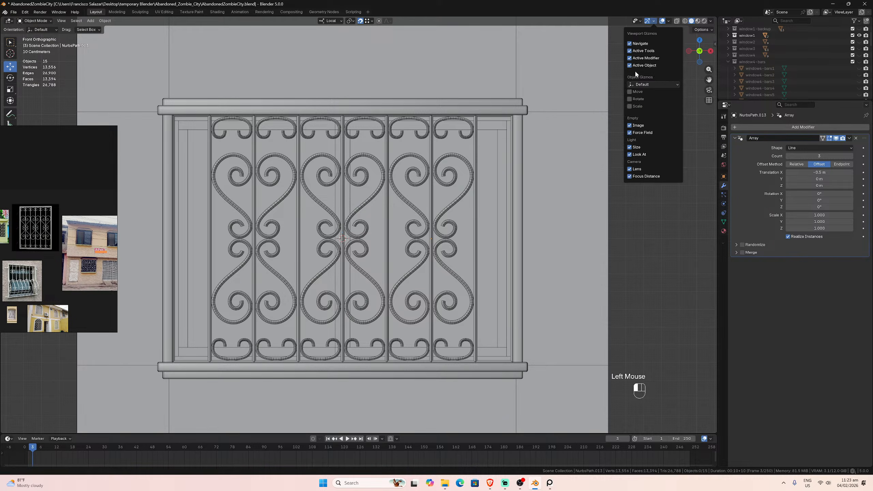
left_click(664, 23)
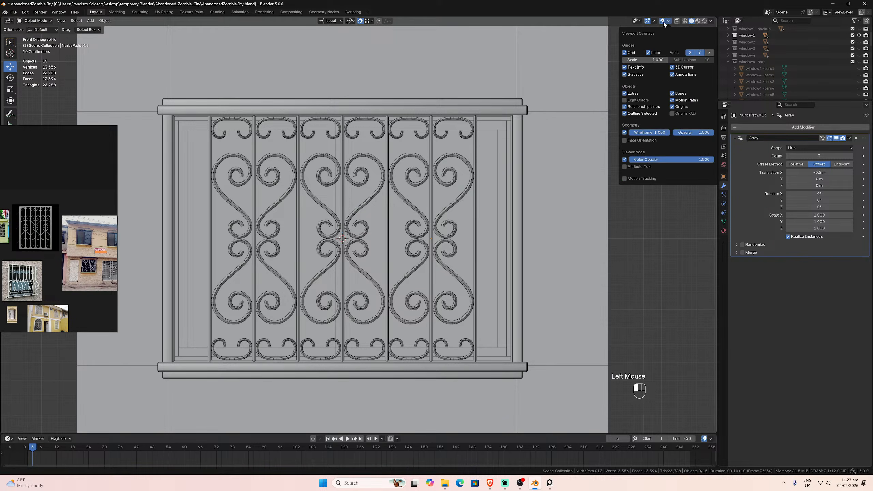
left_click(624, 133)
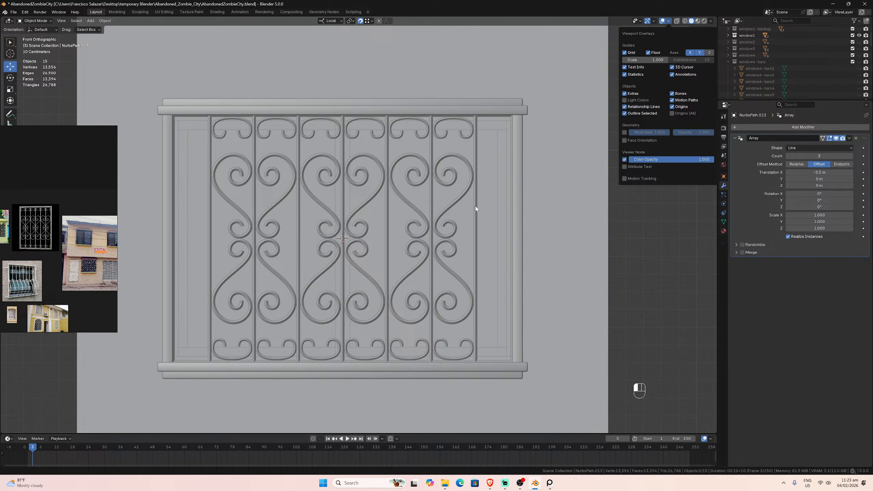
key("ctrl+s")
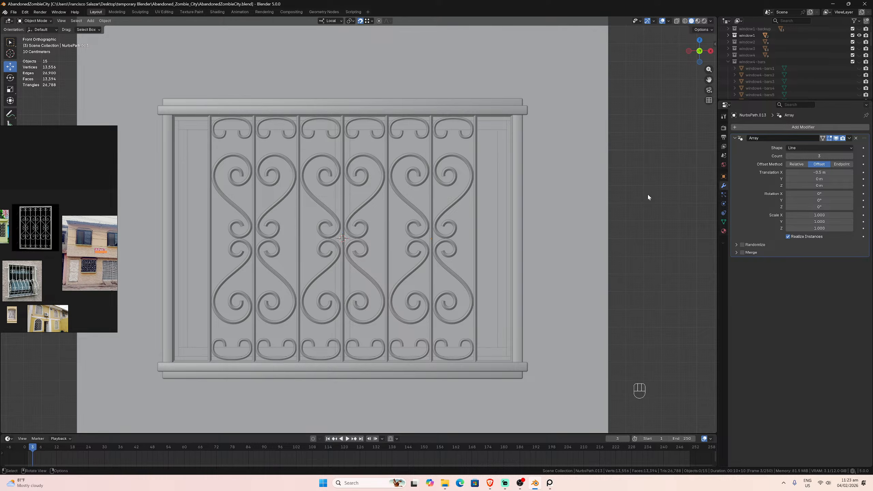
- Hide the window1-bars collection in the viewport
scroll(814, 51, "down", 6)
scroll(816, 52, "up", 1)
scroll(813, 59, "down", 2)
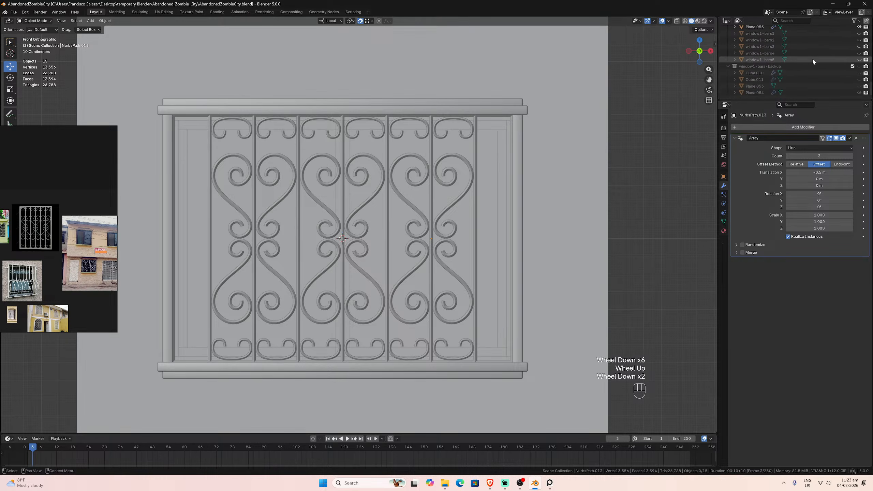
scroll(812, 57, "up", 4)
scroll(813, 61, "down", 1)
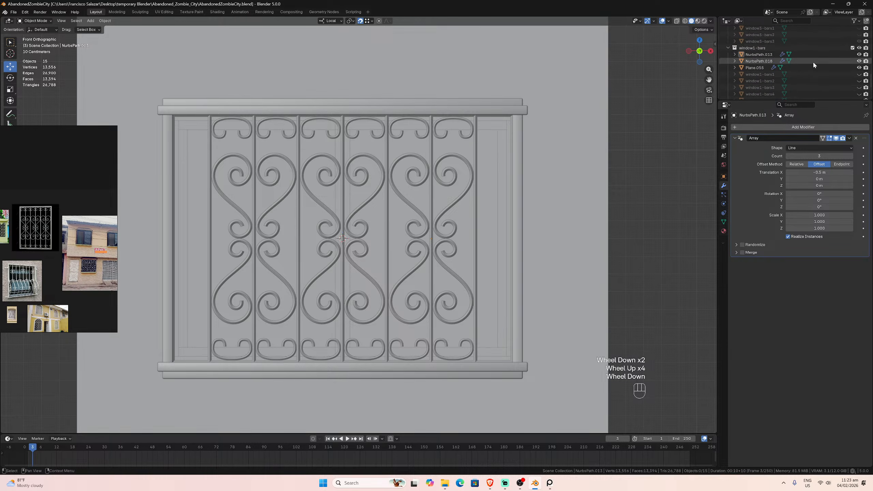
left_click(859, 48)
- Show the bars4-backup collection and select its large double heart-shaped scroll
scroll(857, 52, "up", 4)
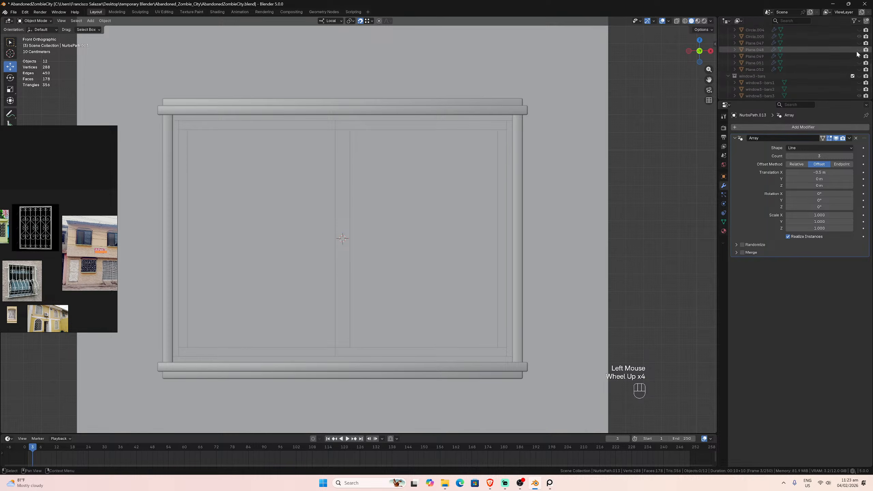
scroll(857, 55, "up", 2)
scroll(858, 58, "up", 2)
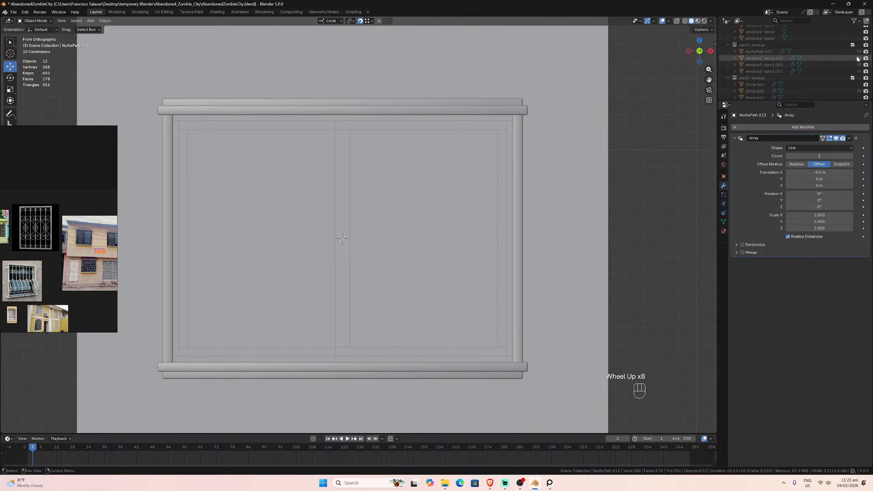
scroll(858, 77, "up", 2)
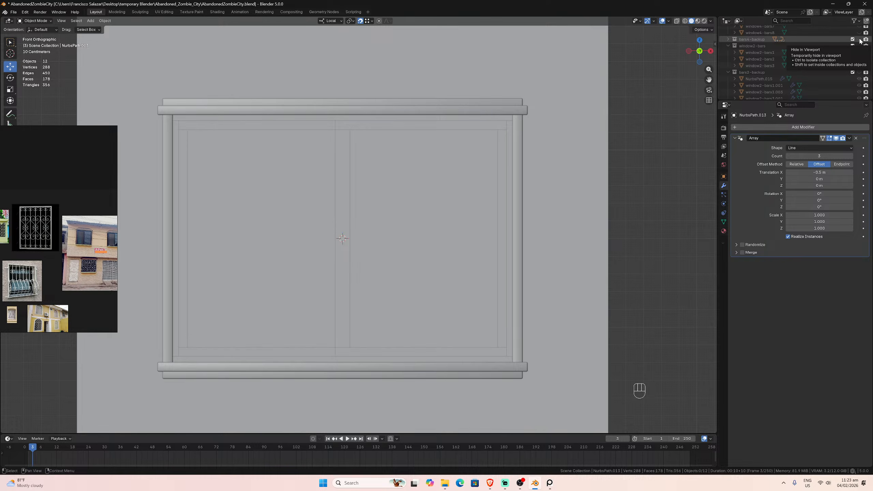
left_click(859, 39)
scroll(517, 137, "up", 2)
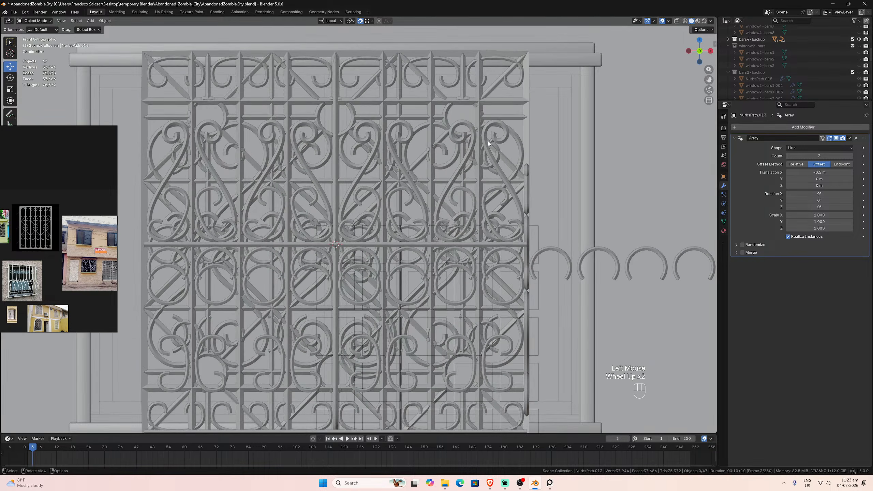
left_click(518, 137)
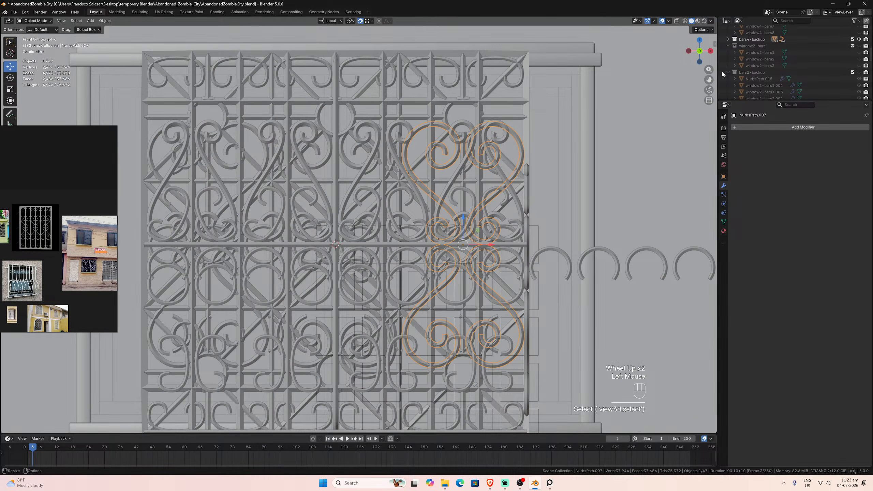
- Expand the bars4-backup collection and inspect NurbsPath.004 by briefly showing it in the viewport and hiding it again
left_click(728, 40)
scroll(778, 54, "down", 6)
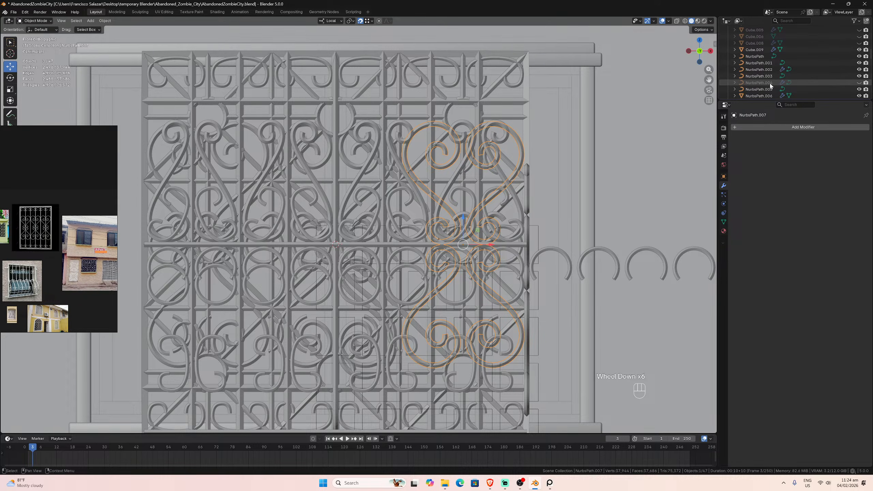
left_click(859, 82)
left_click(752, 83)
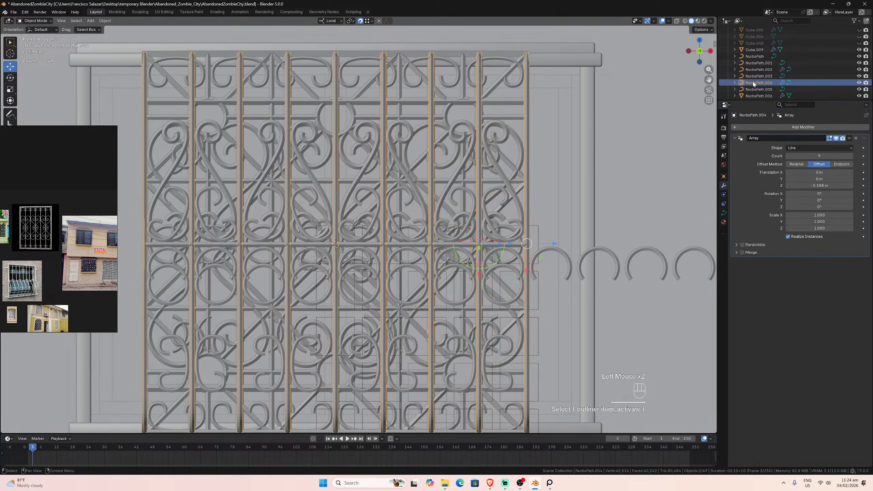
left_click(858, 83)
scroll(849, 81, "down", 3)
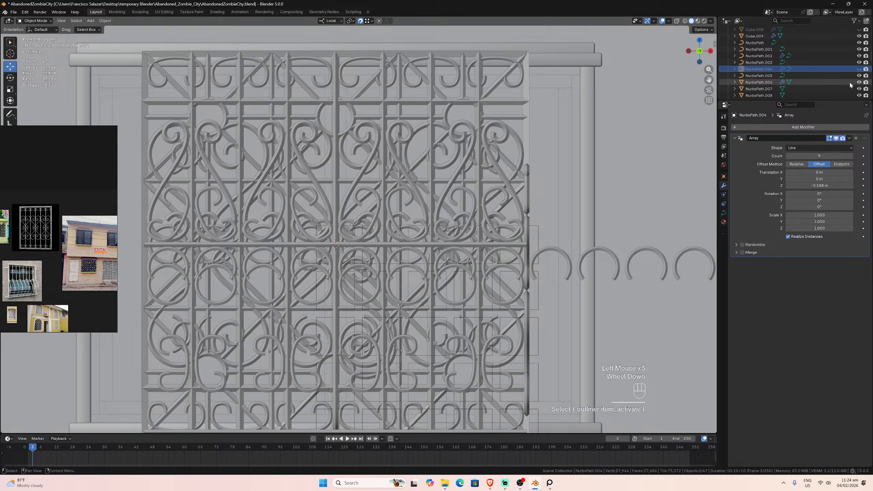
scroll(849, 85, "down", 2)
scroll(772, 65, "up", 3)
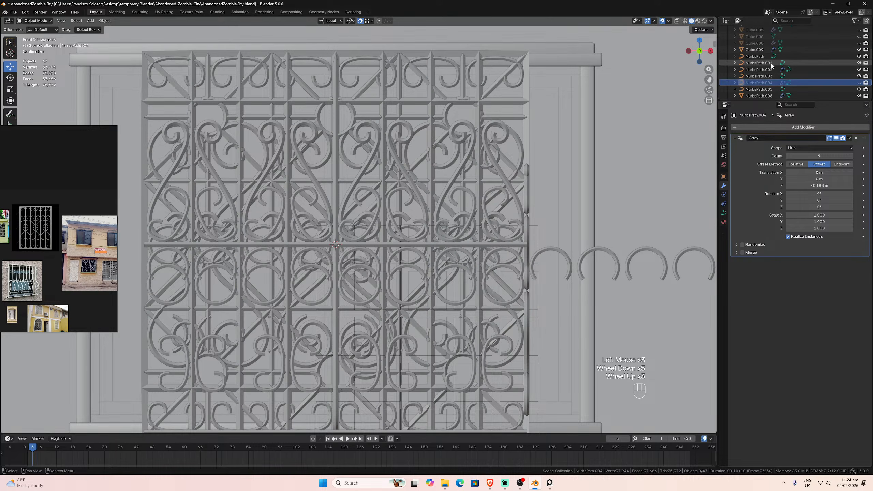
- Select the large double heart-shaped scroll NurbsPath.007 on the grille and hide it
left_click(516, 139)
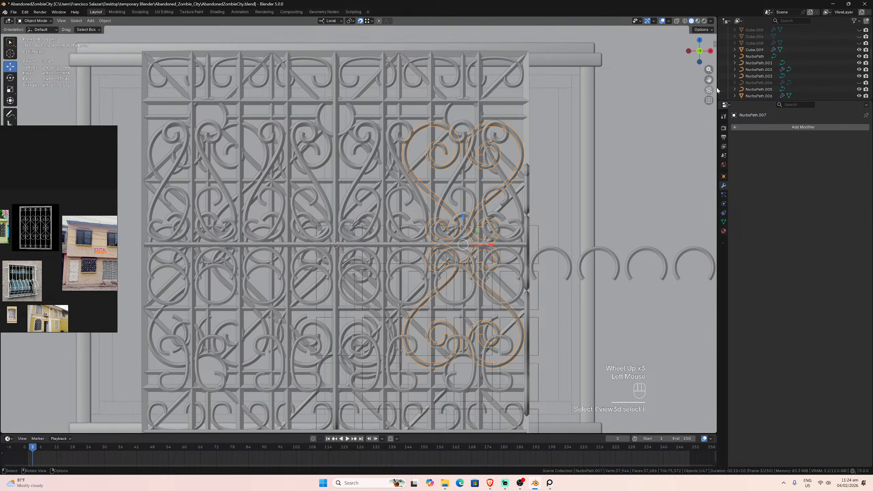
scroll(765, 73, "up", 4)
scroll(772, 79, "down", 2)
scroll(773, 79, "down", 1)
scroll(773, 79, "up", 4)
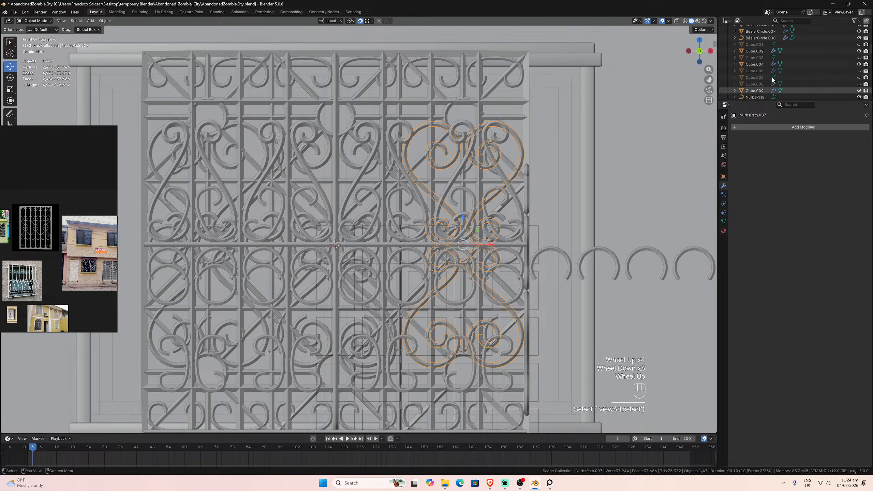
scroll(773, 79, "down", 1)
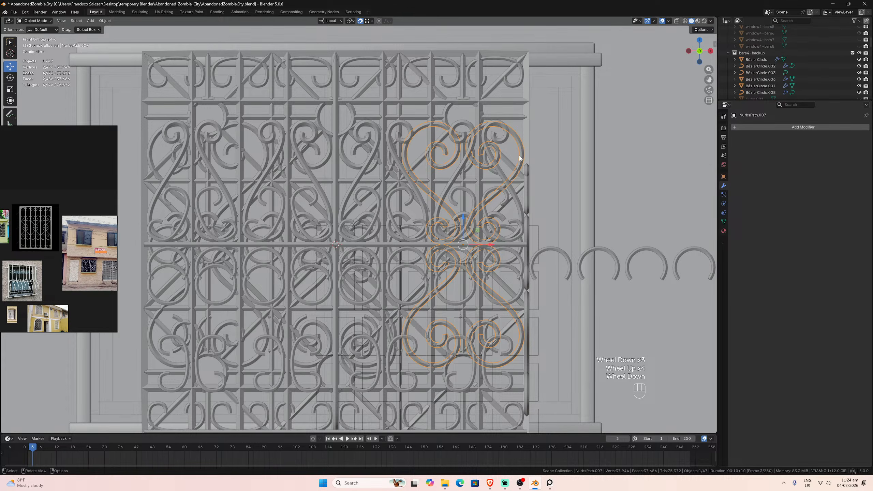
key("h")
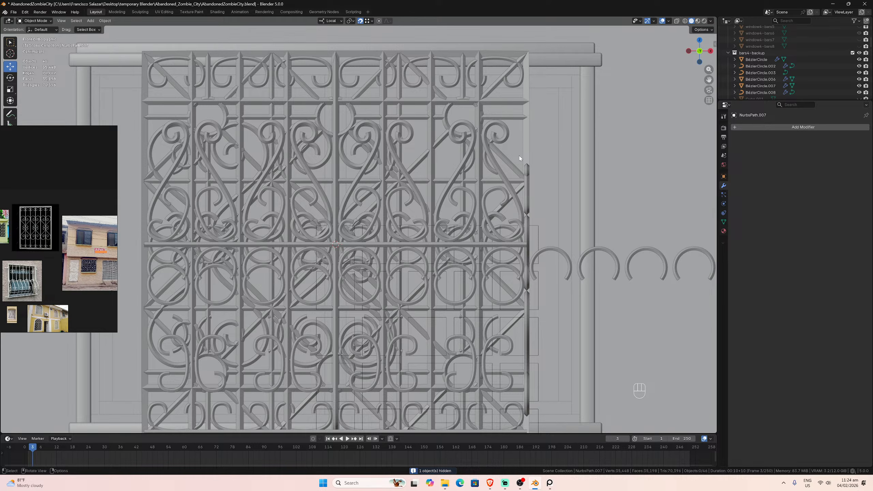
- Hide the arrayed and mirrored rows of small scrolls along the grille's upper and lower edges
left_click(317, 285)
left_click(313, 286)
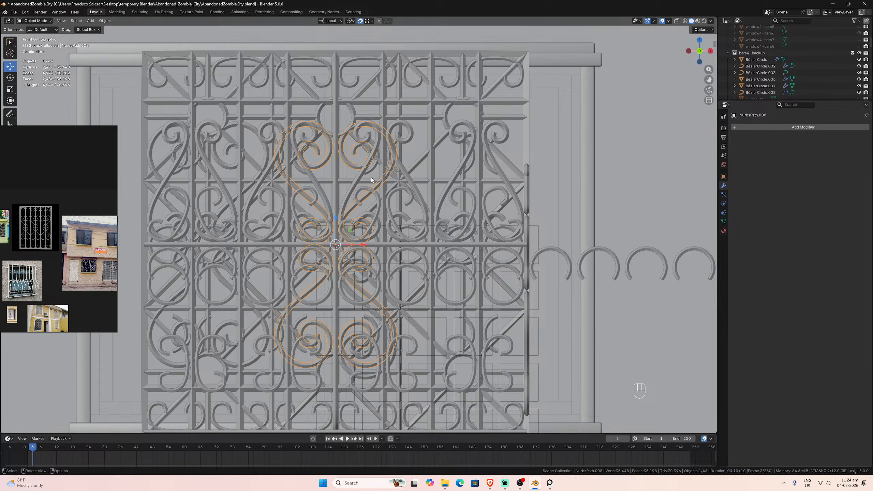
scroll(371, 178, "down", 1)
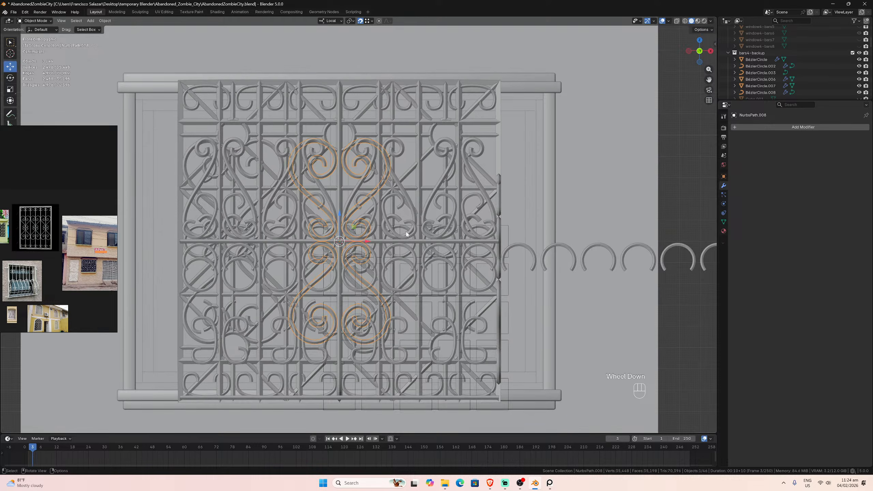
left_click(452, 378)
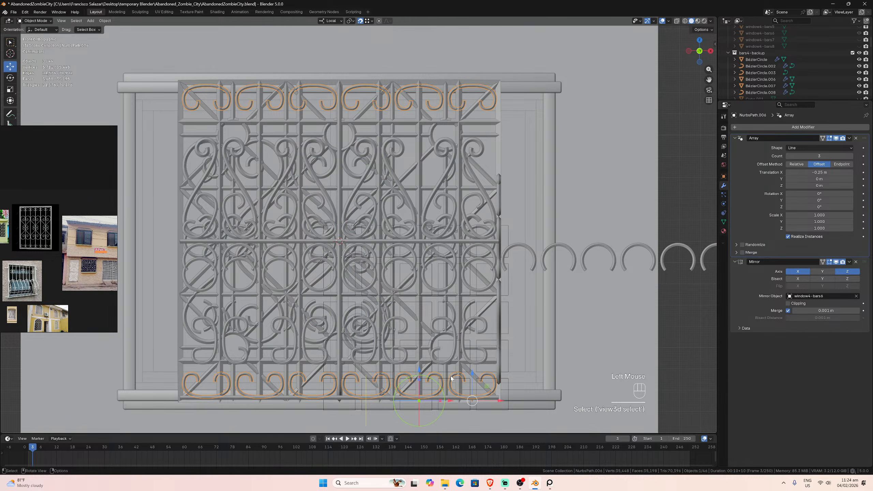
key("h")
- Duplicate the single small scroll at the grille's lower edge in place and move the copy to the window1-bars collection
left_click(439, 378)
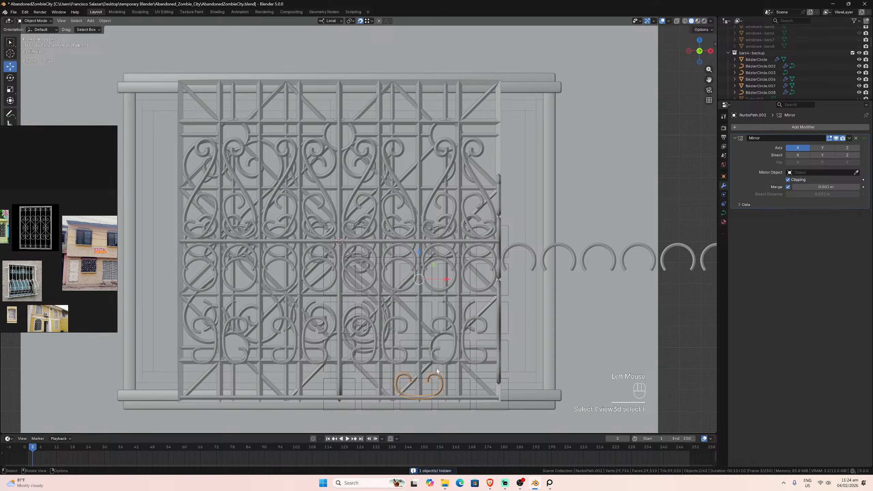
key("shift+d")
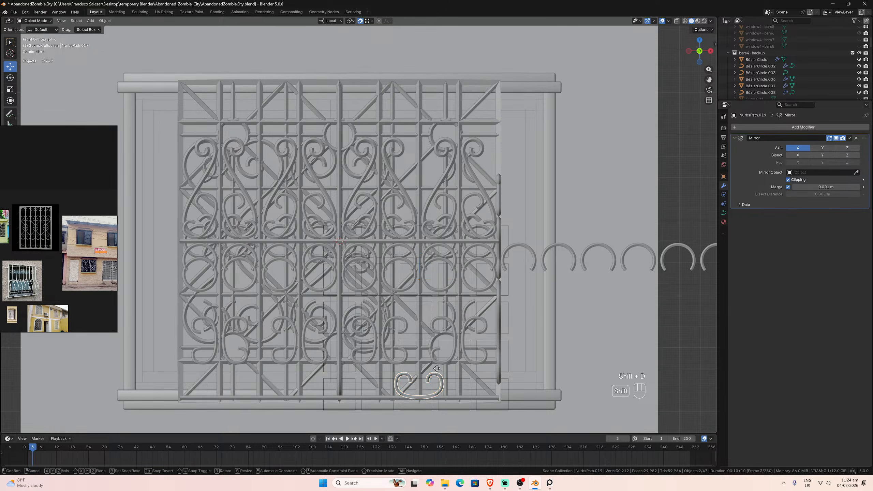
key("Escape")
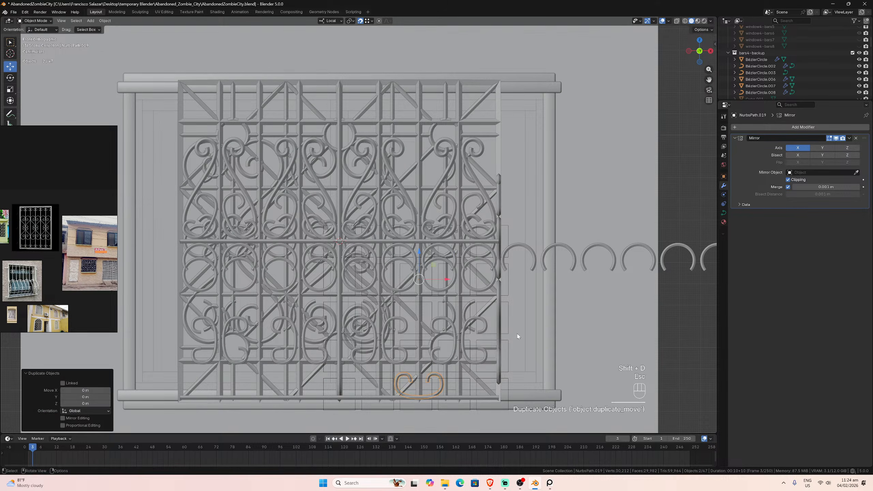
key("m")
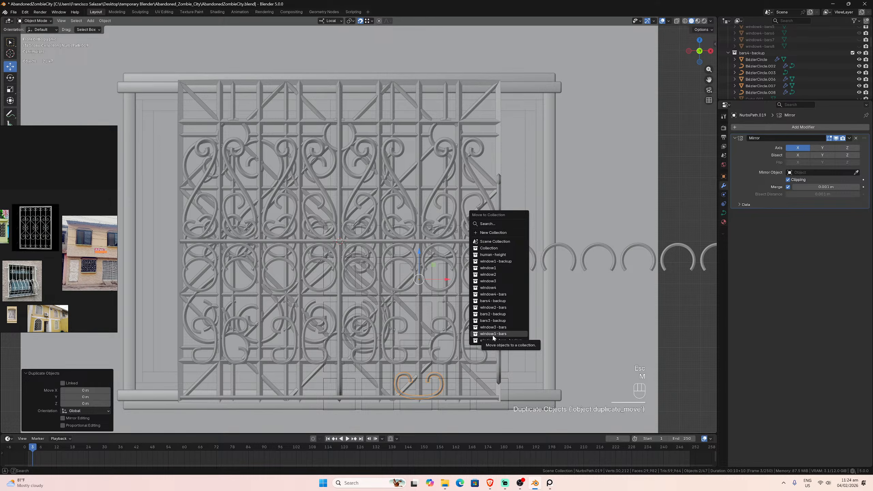
left_click(492, 334)
scroll(465, 301, "up", 2)
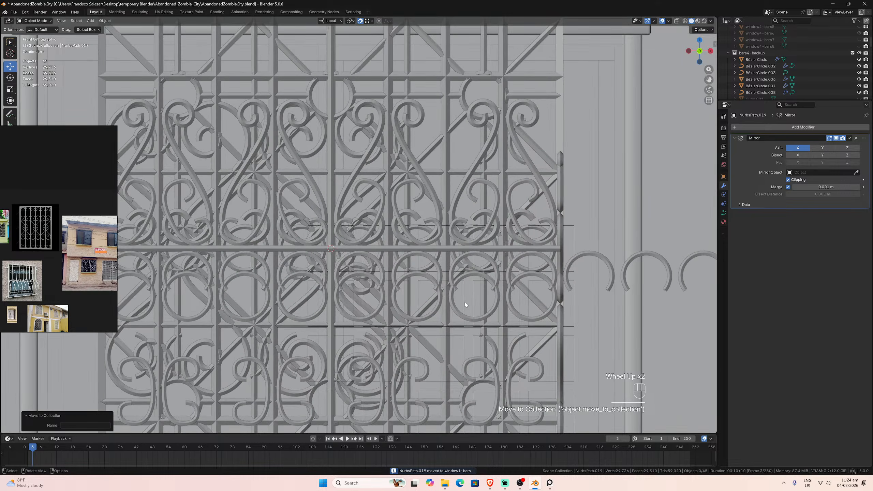
scroll(474, 221, "down", 2)
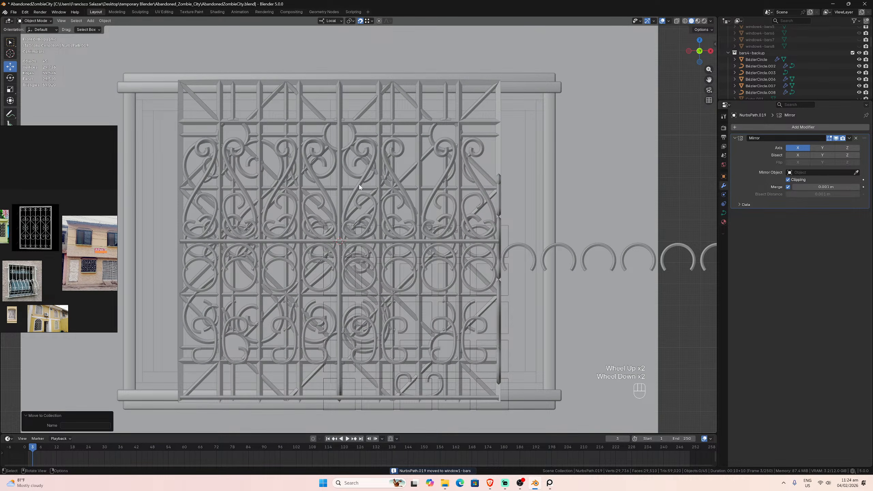
- Hide the mirrored double-scroll mesh at the centre of the bars and the matching one to its left
left_click(352, 172)
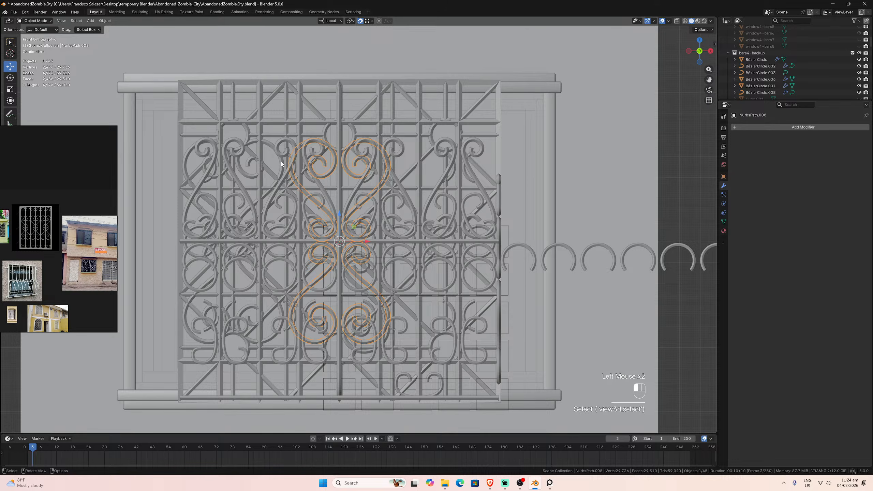
left_click(281, 164)
left_click(347, 170)
key("h")
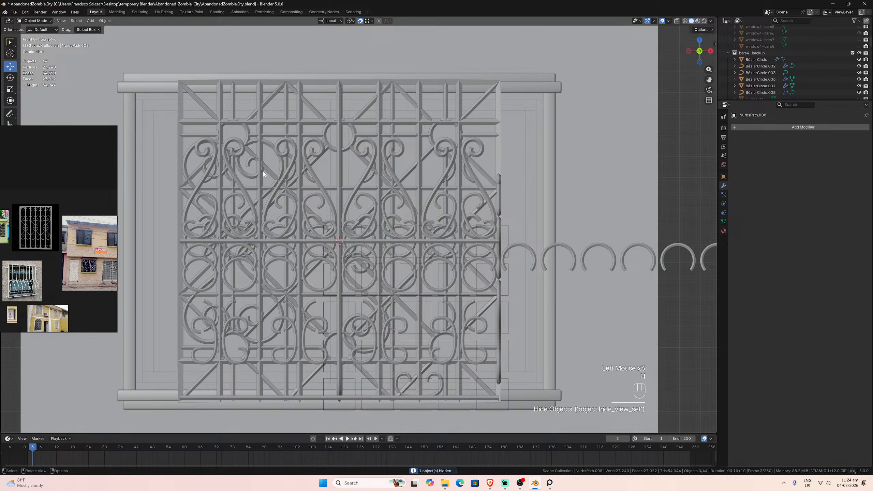
left_click(282, 168)
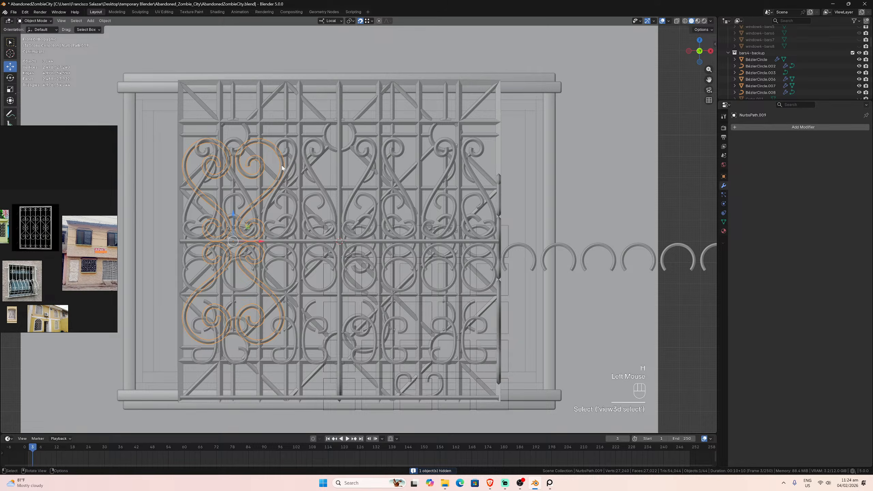
key("h")
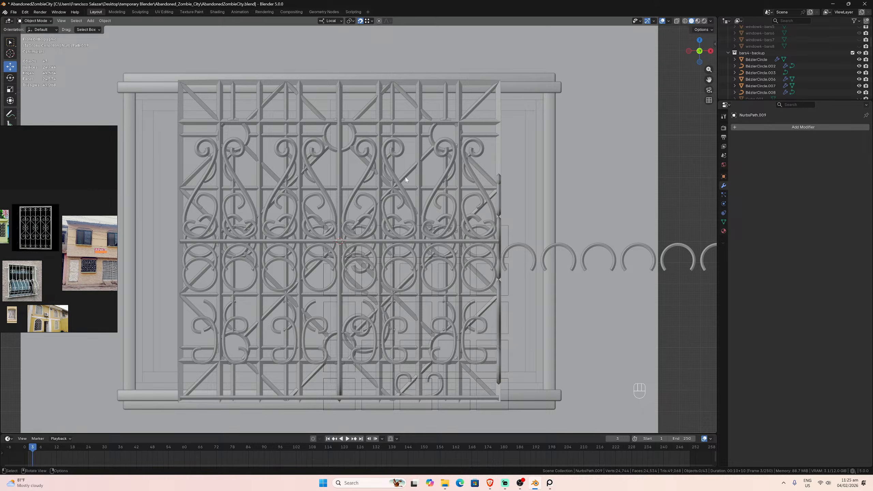
- Check the hidden NurbsPath.004 bar array in the bars4-backup collection by showing it briefly and hiding it again
scroll(817, 65, "down", 2)
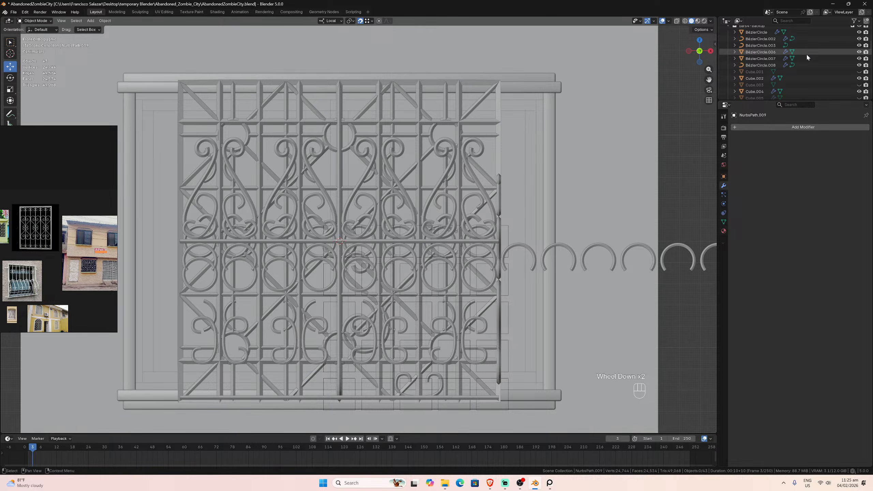
scroll(806, 53, "up", 3)
scroll(819, 81, "up", 1)
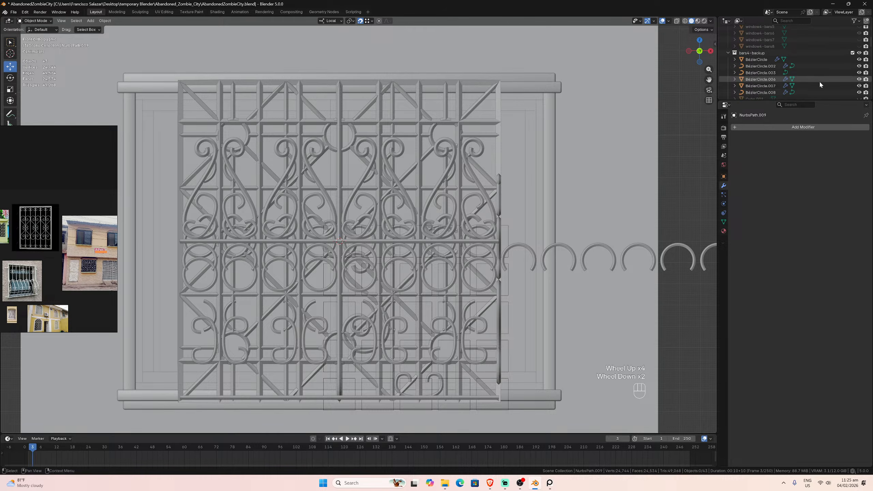
scroll(821, 77, "down", 5)
scroll(822, 78, "down", 2)
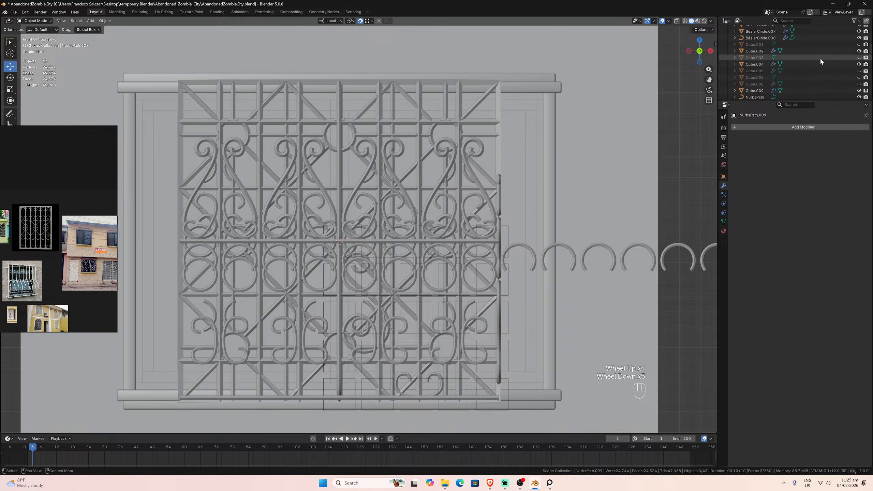
scroll(764, 90, "down", 1)
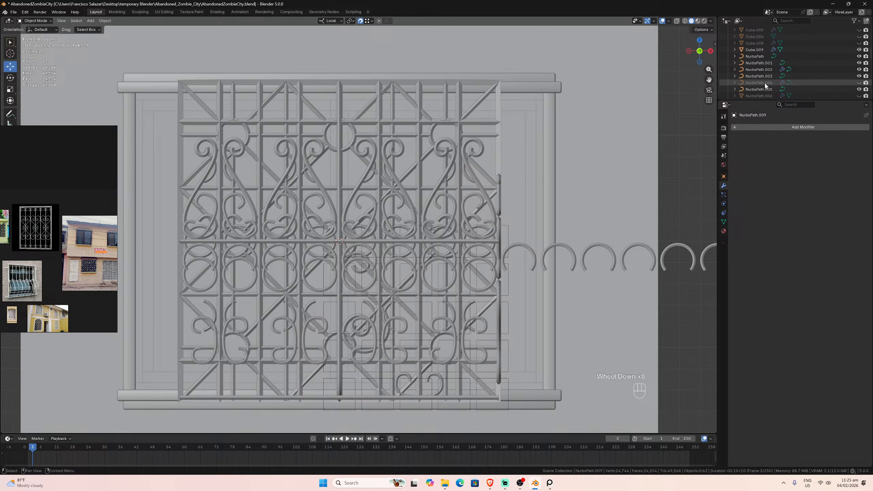
left_click(766, 83)
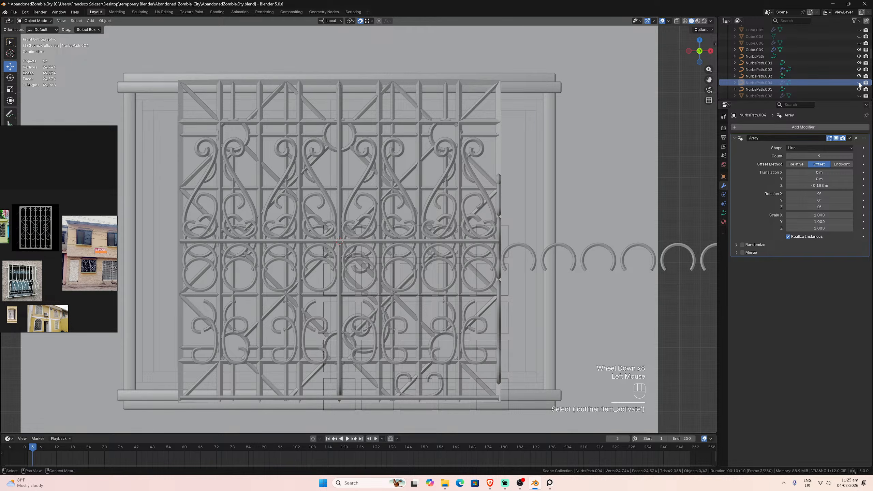
left_click(859, 83)
left_click(752, 83)
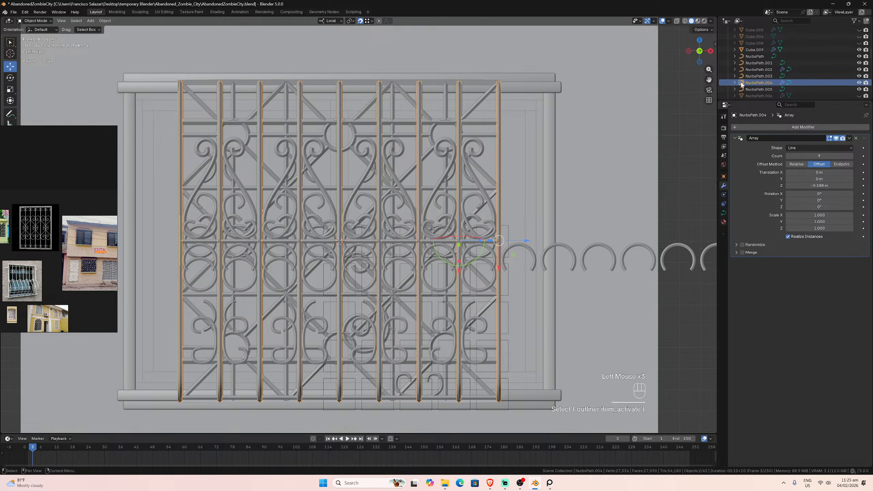
left_click(859, 83)
- Check which bar NurbsPath.005 is, and select the single S-scroll curve NurbsPath.003
scroll(852, 82, "down", 1)
left_click(758, 76)
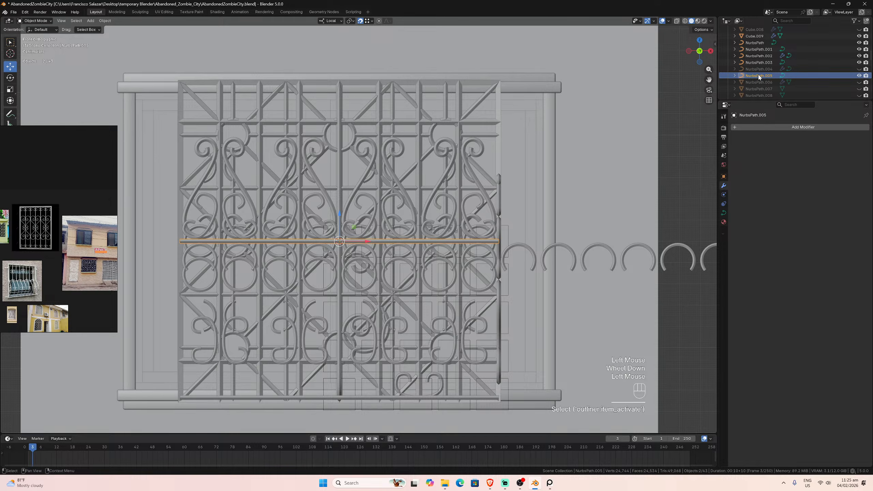
left_click(755, 63)
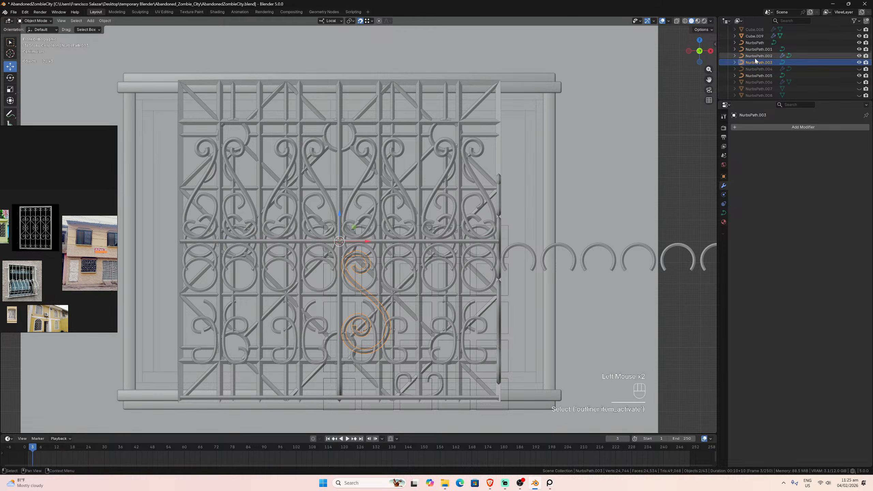
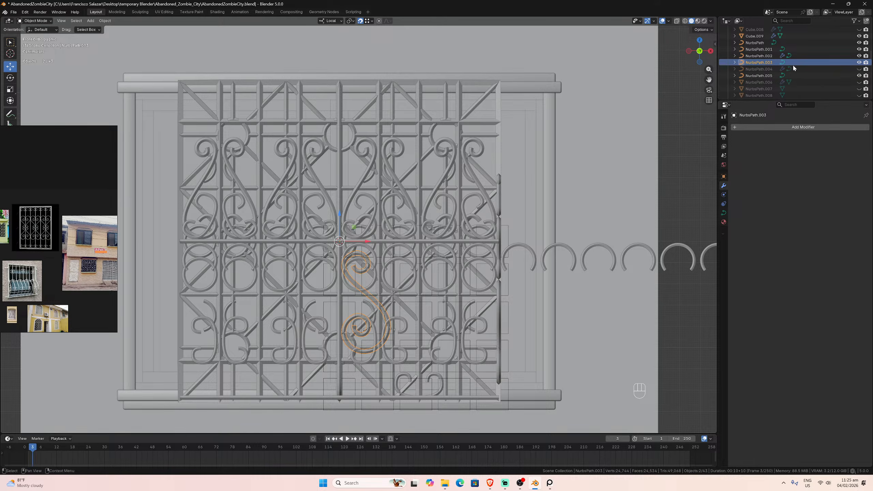
- Toggle the visibility of the hidden Cube objects from Cube.008 up to Cube.001 to identify each one
scroll(800, 63, "up", 2)
left_click(858, 70)
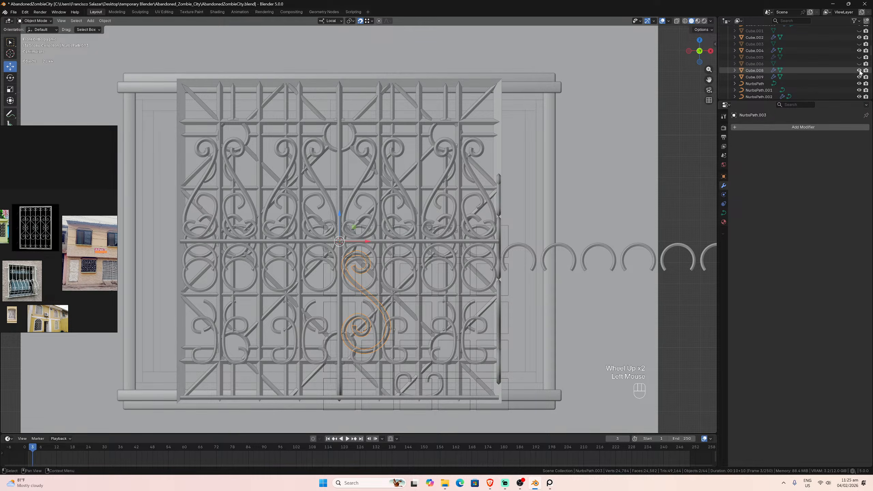
left_click(859, 70)
left_click(859, 64)
left_click(859, 64)
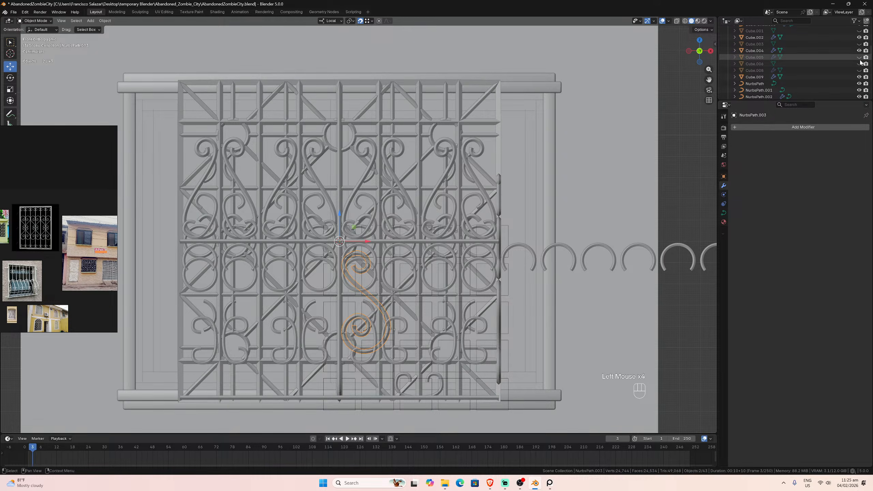
left_click(858, 57)
left_click(858, 57)
scroll(860, 62, "up", 1)
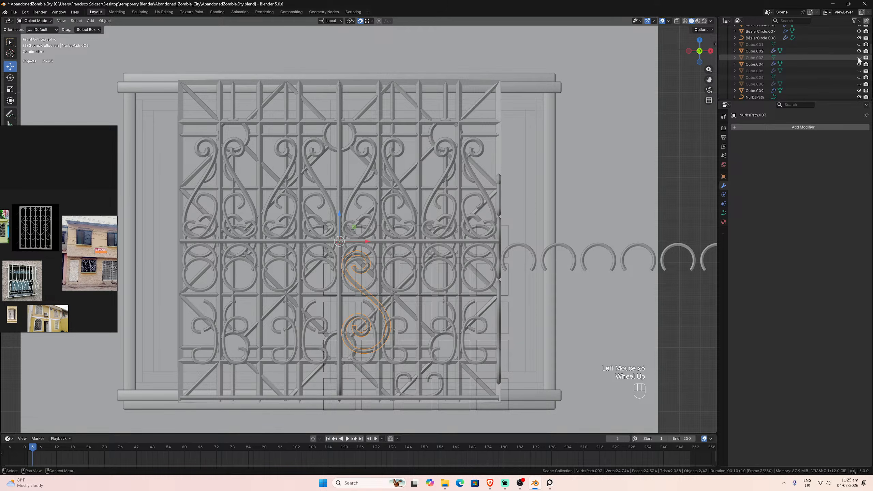
left_click(859, 57)
left_click(859, 57)
left_click(859, 45)
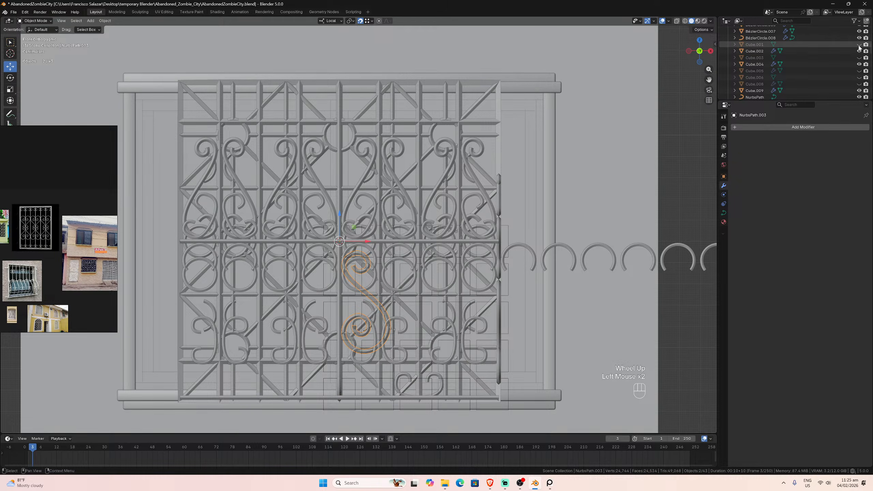
left_click(859, 44)
- Toggle the visibility of the hidden NurbsPath.004, .006, .007 and .008 objects to identify each one
scroll(858, 51, "up", 3)
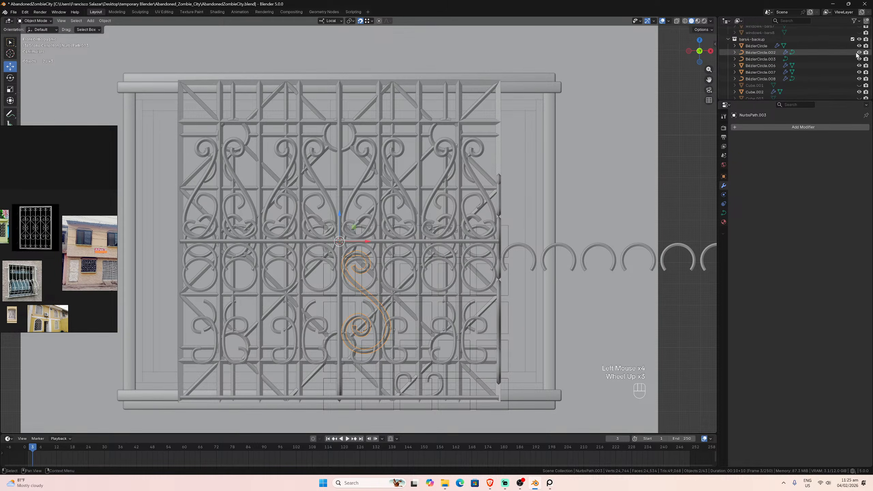
scroll(858, 57, "down", 5)
scroll(857, 59, "down", 1)
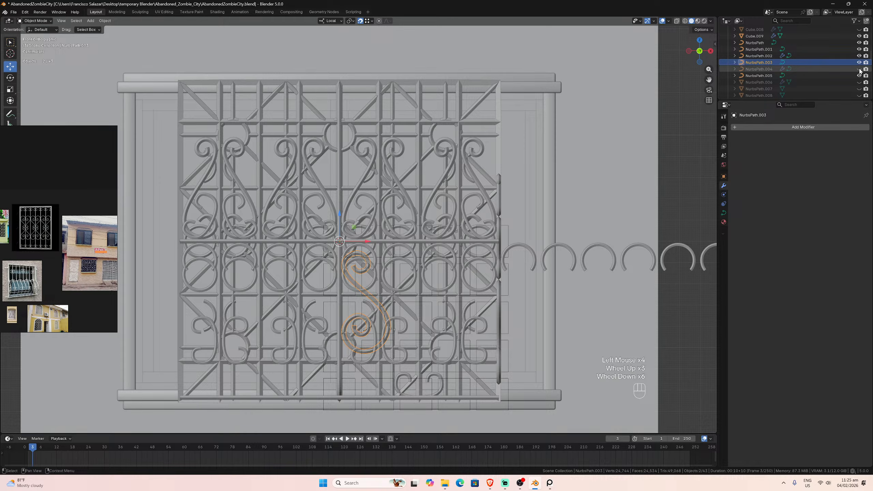
left_click(859, 69)
left_click(859, 69)
scroll(860, 71, "down", 1)
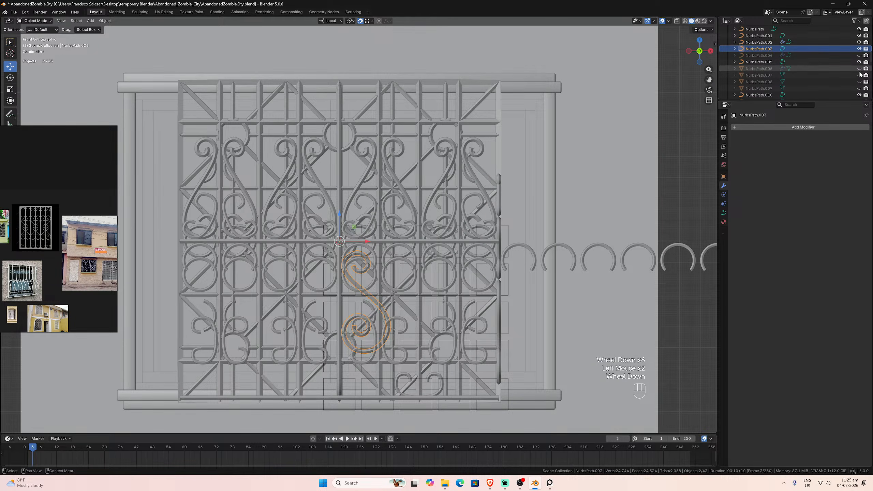
left_click(859, 70)
left_click(859, 69)
left_click(860, 75)
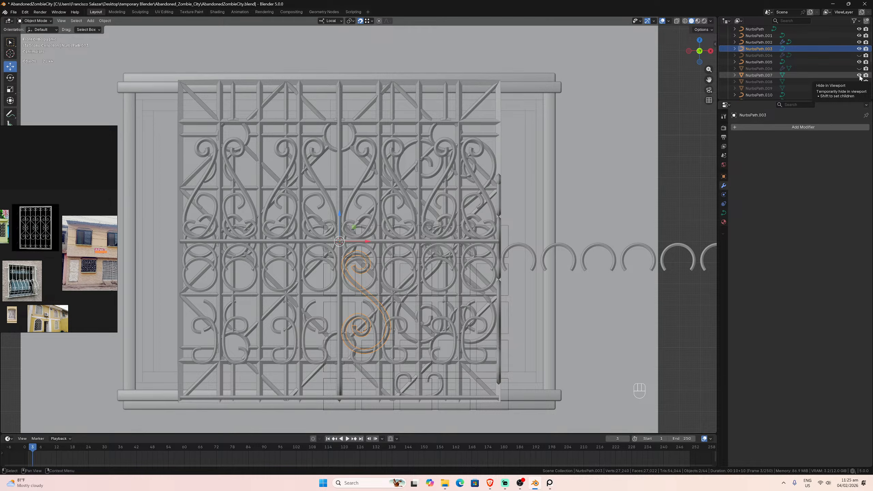
left_click(859, 75)
left_click(859, 81)
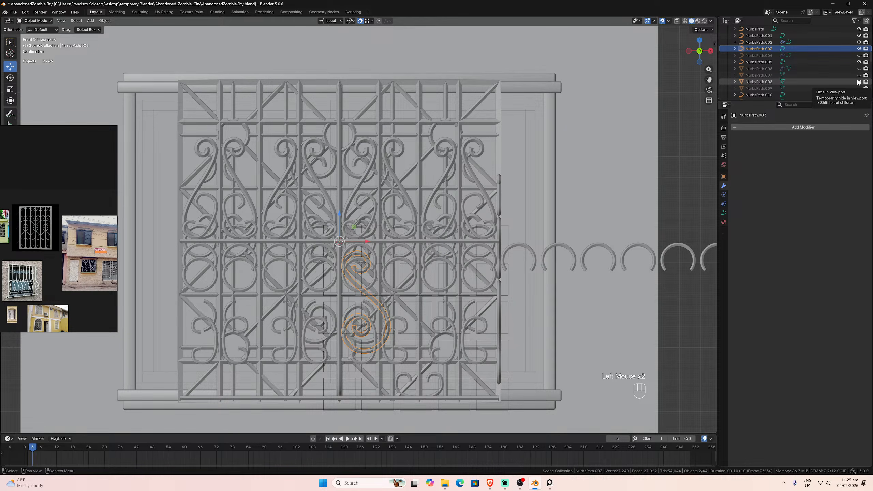
left_click(859, 82)
left_click(858, 82)
left_click(858, 82)
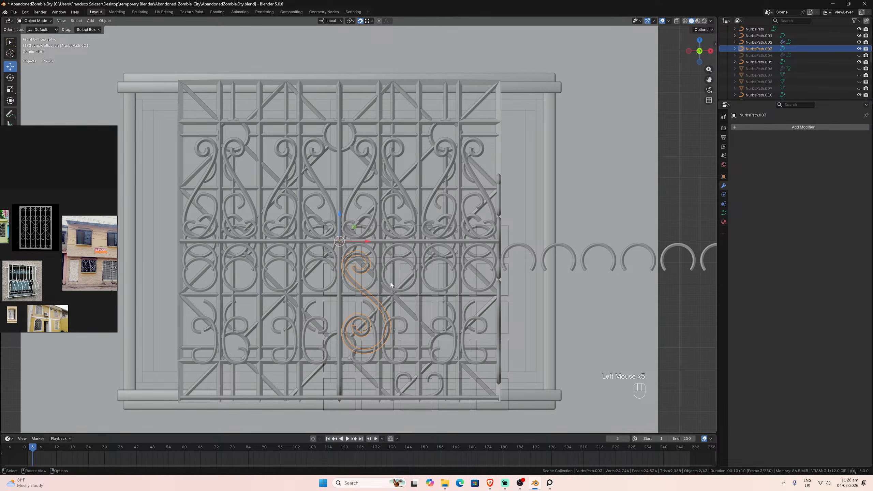
- Duplicate the S-scroll curve in place and move the copy to the window1-bars collection
key("shift+d")
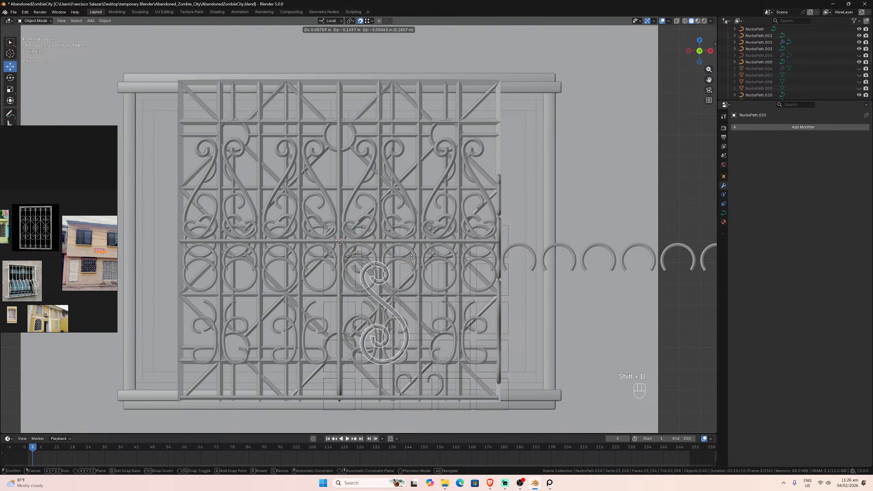
key("Escape")
key("m")
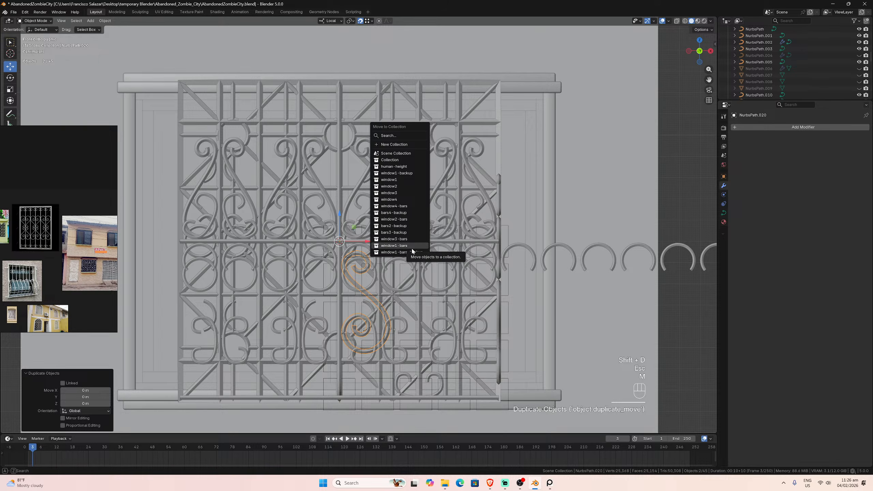
left_click(412, 253)
- Hide the bars4-backup collection and show the window1-bars collection
scroll(828, 61, "up", 5)
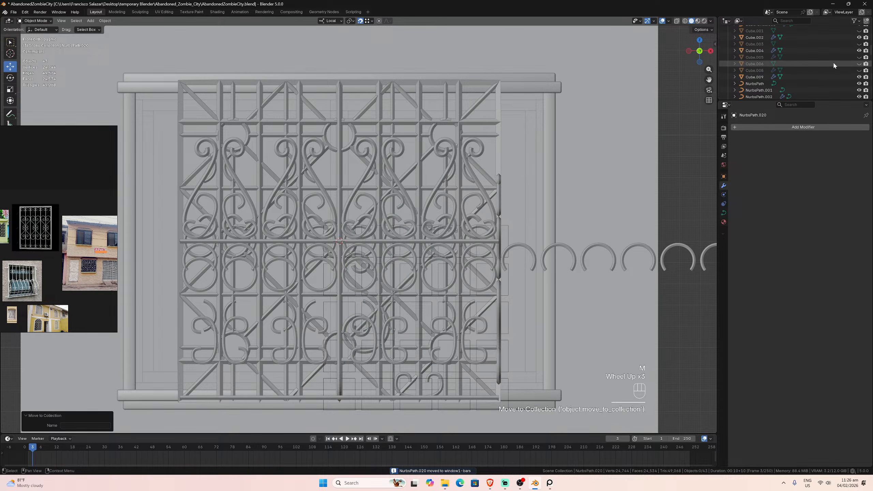
left_click(855, 52)
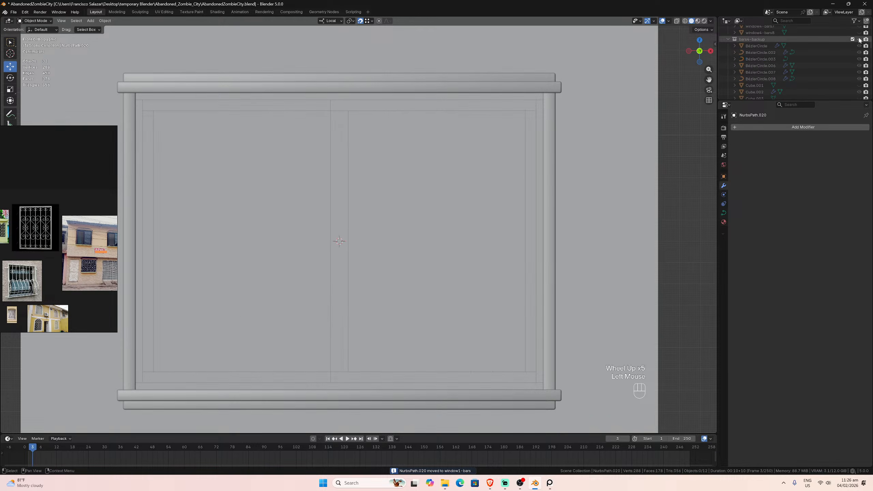
scroll(854, 52, "down", 3)
scroll(854, 51, "down", 8)
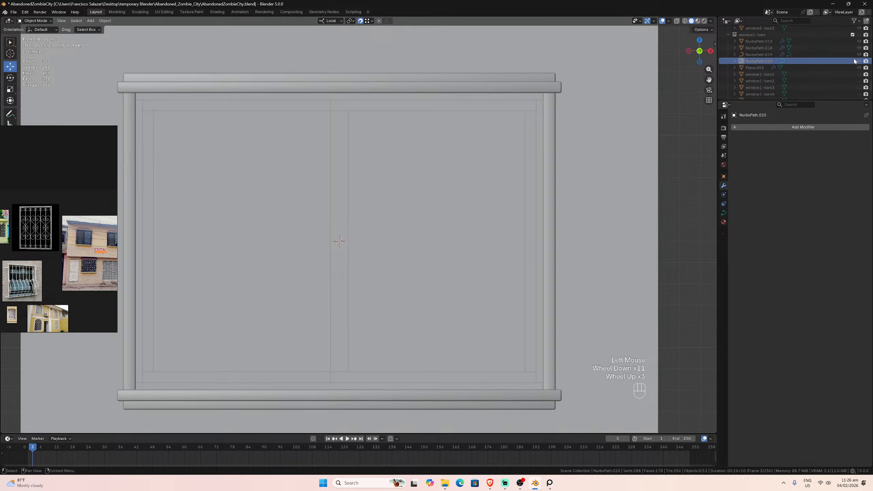
scroll(854, 73, "up", 5)
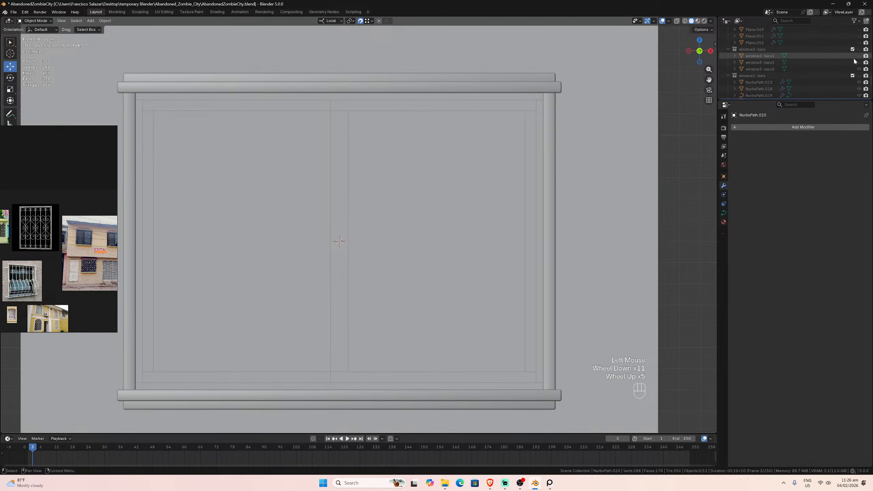
left_click(859, 76)
- Compare the transform of the editable C-scroll curve with that of the arrayed C-scroll it overlaps along the bars' lower edge
scroll(399, 305, "up", 1)
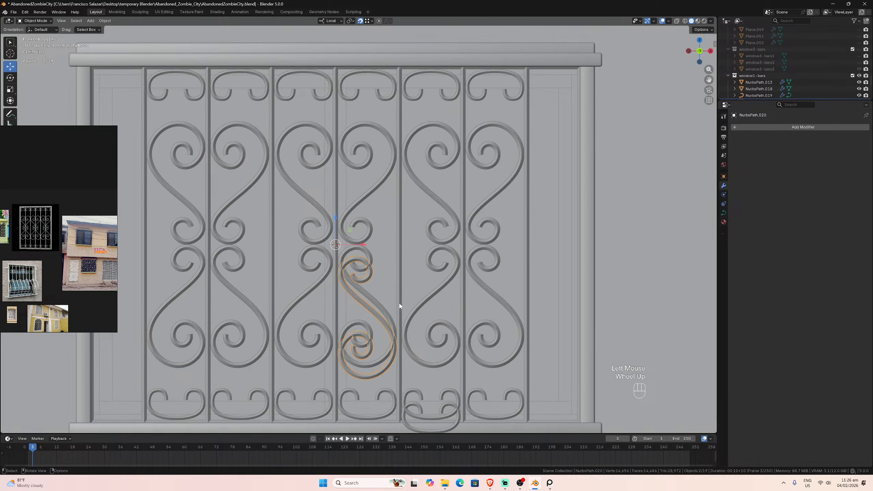
scroll(375, 309, "up", 2)
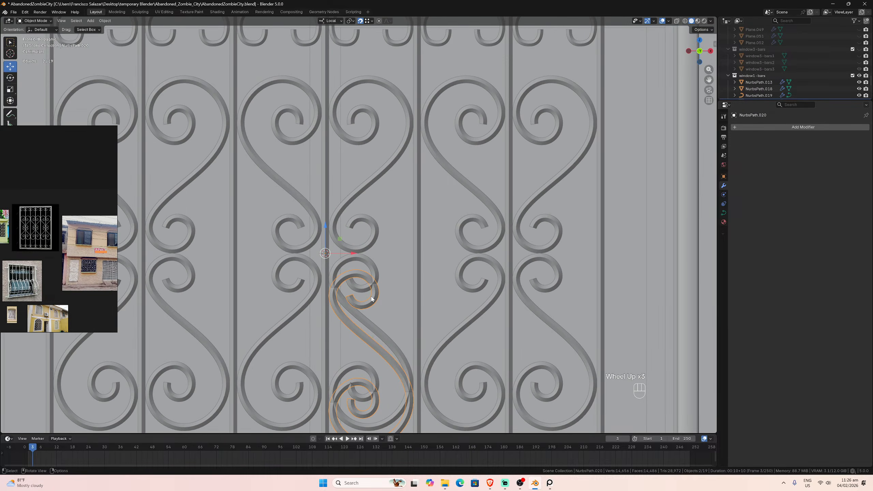
scroll(536, 301, "down", 1)
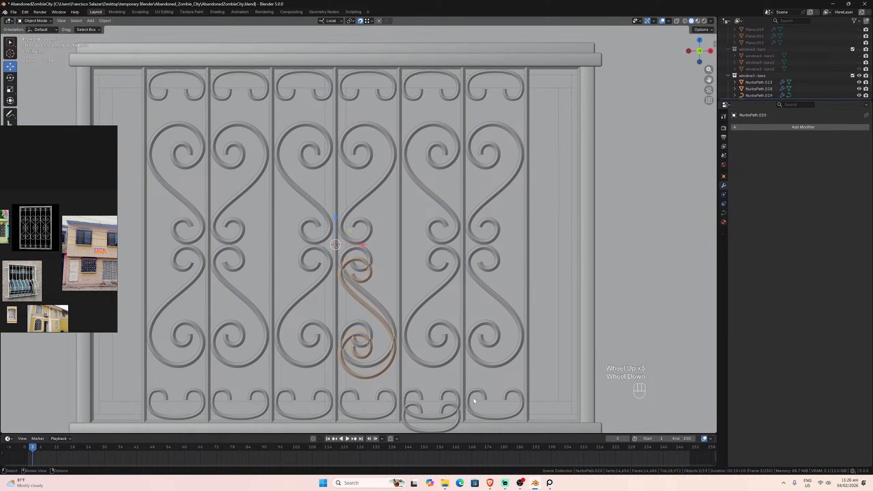
left_click(458, 422)
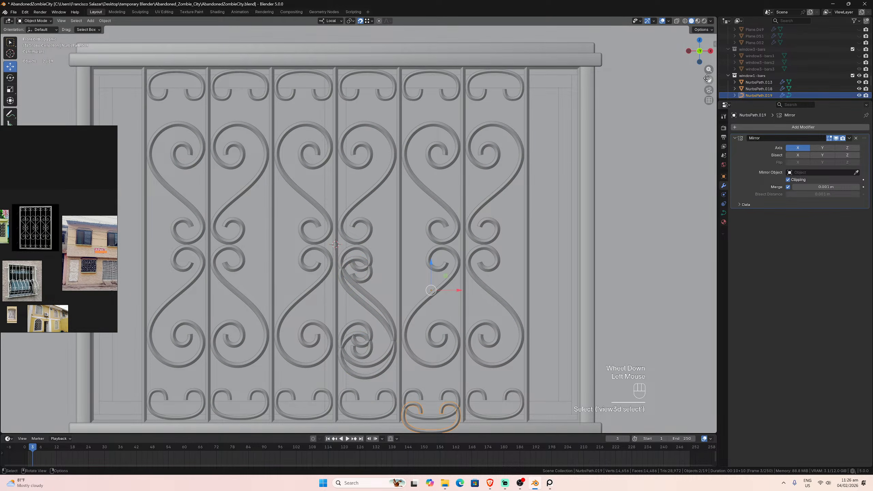
left_click_drag(709, 80, 661, 359)
scroll(465, 260, "up", 1)
scroll(456, 314, "up", 5)
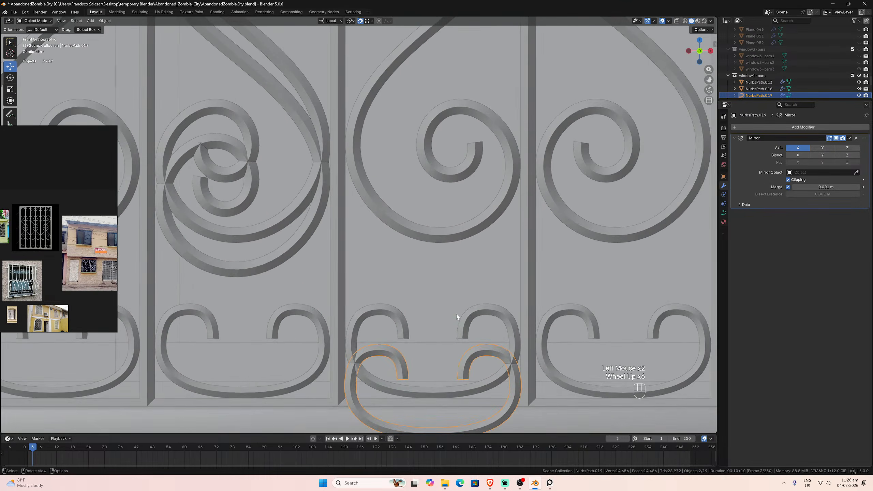
scroll(468, 334, "down", 1)
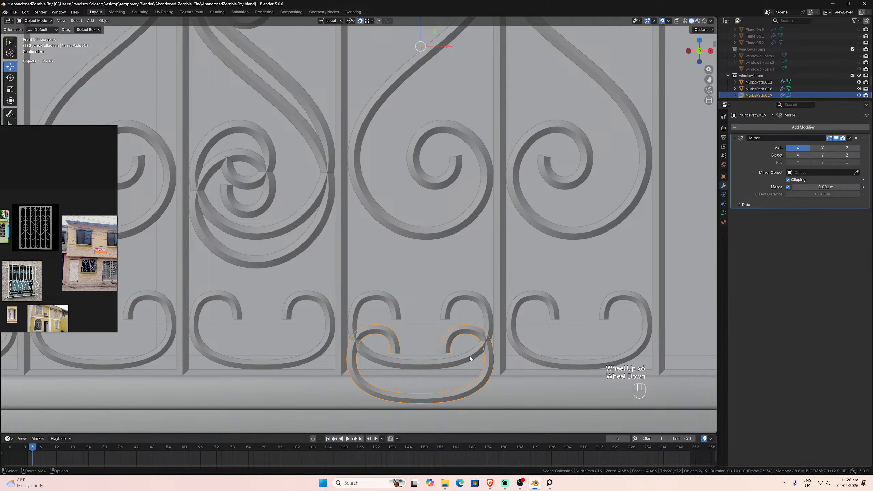
left_click(524, 300)
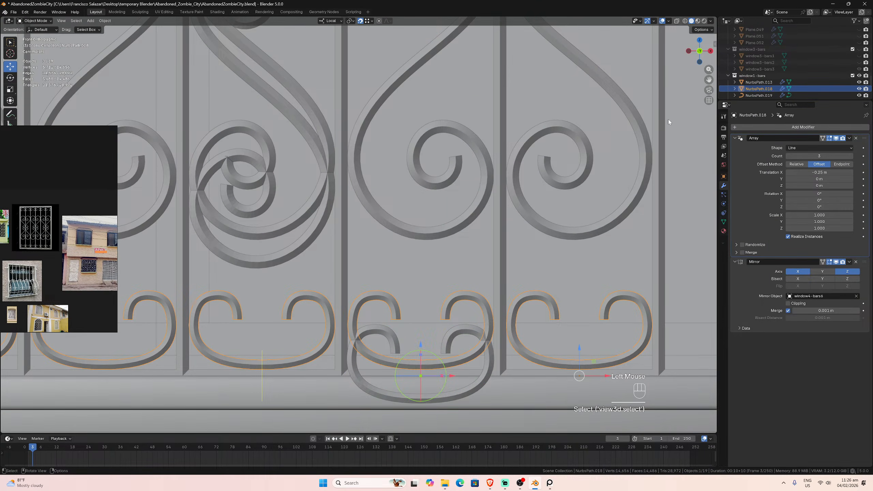
key("n")
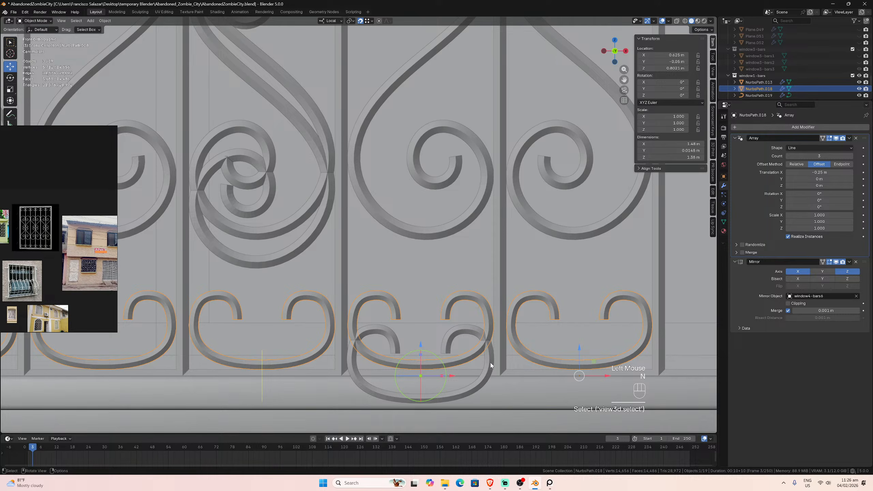
left_click(490, 363)
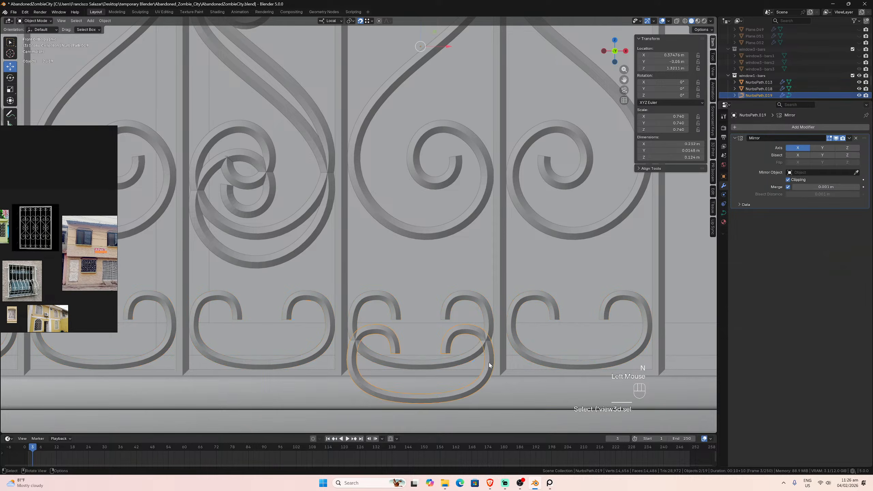
left_click(489, 324)
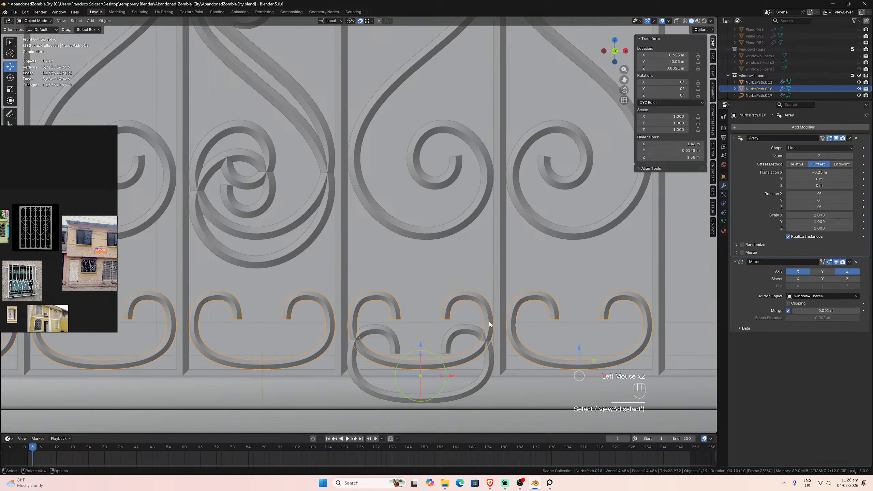
- Try to align the editable C-scroll curve with the arrayed C-scroll by giving it the same Z location, 0.8021 m
left_click(663, 68)
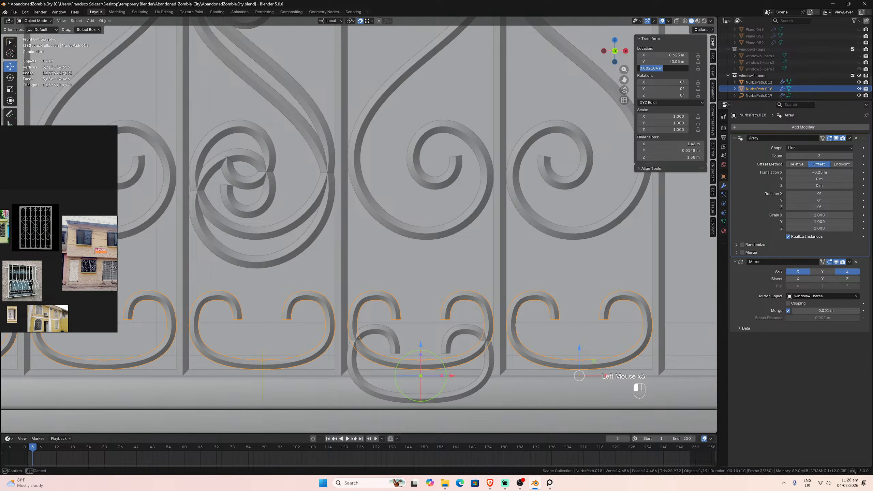
left_click(490, 369)
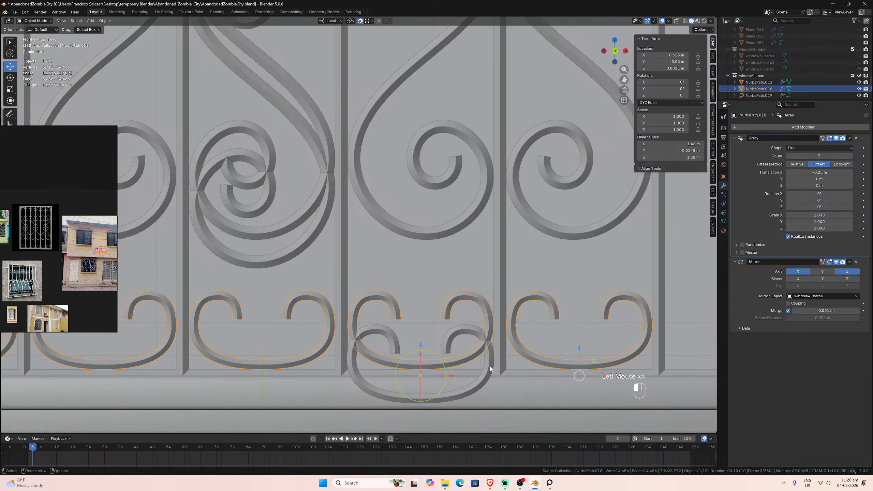
left_click(668, 68)
type("0.021")
key("Return")
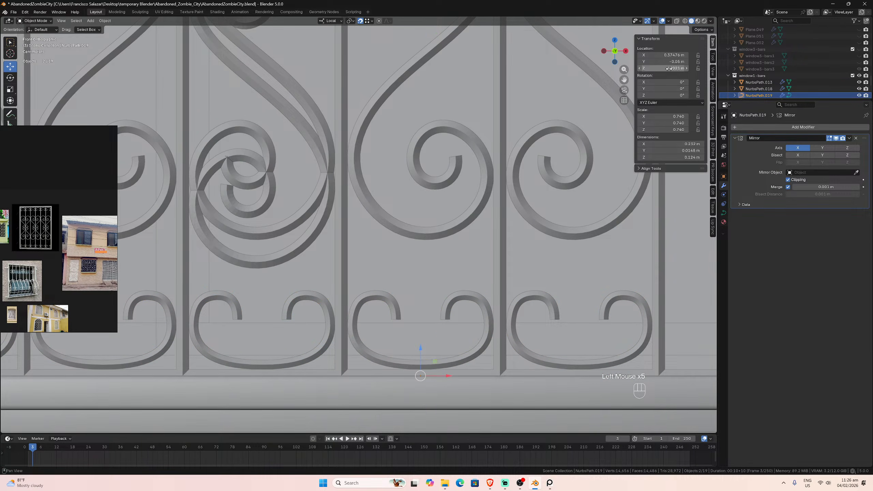
scroll(472, 204, "down", 4)
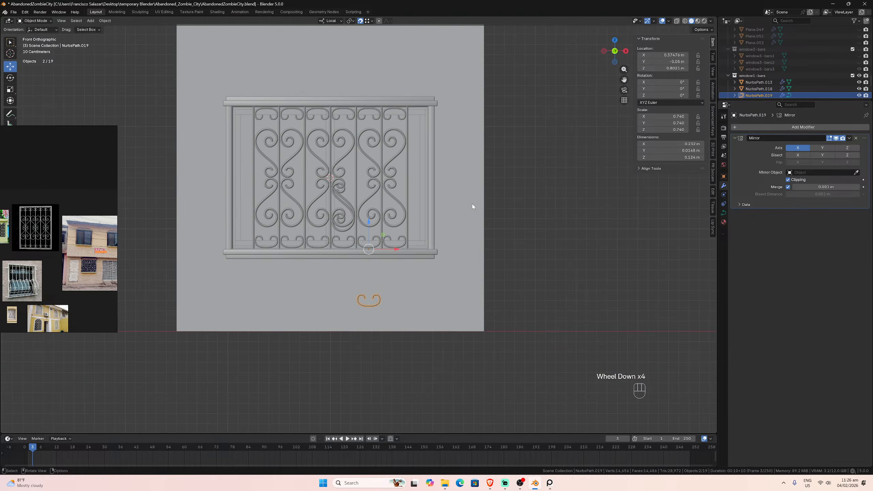
scroll(472, 203, "up", 2)
key("ctrl+z")
scroll(467, 234, "up", 4)
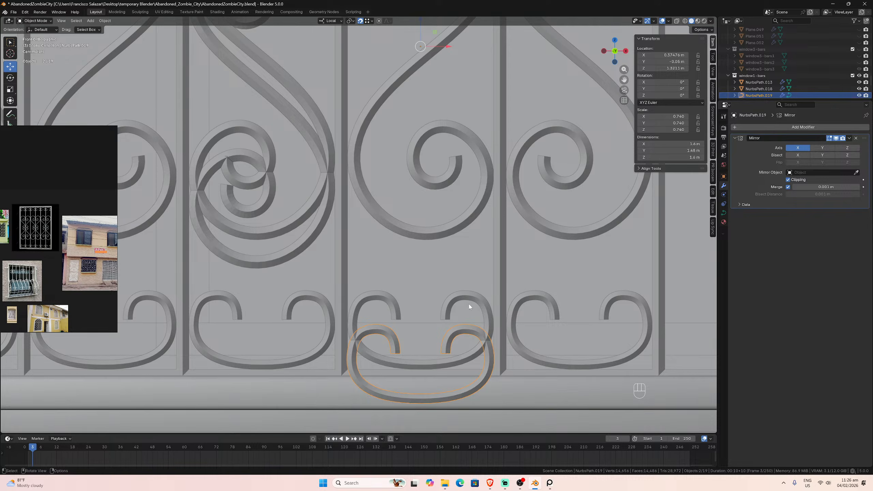
key("Tab")
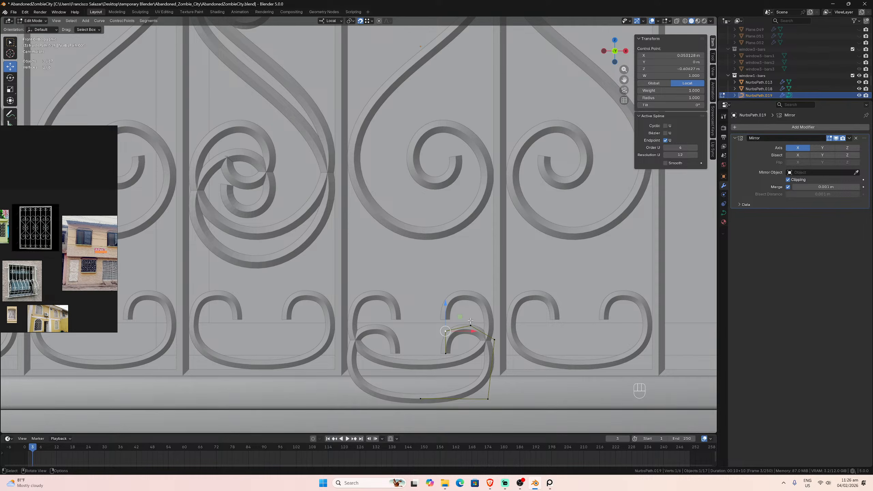
scroll(470, 320, "down", 2)
key("Tab")
scroll(470, 321, "up", 2)
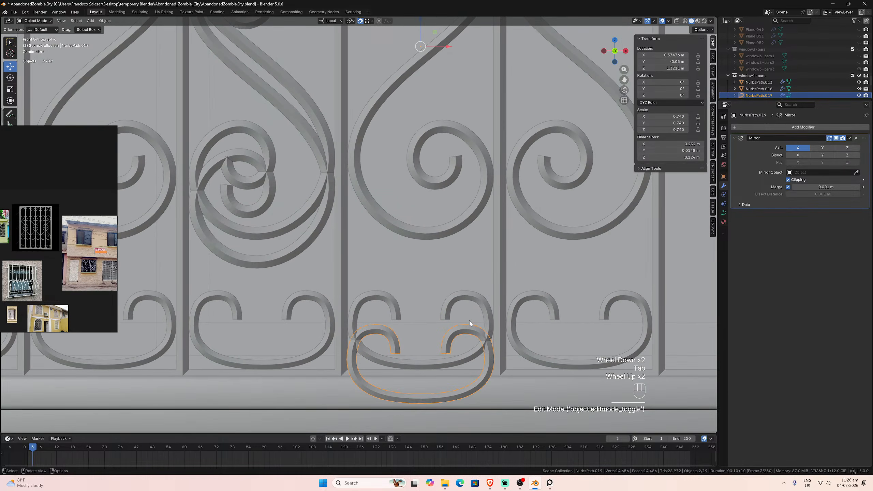
key("Tab")
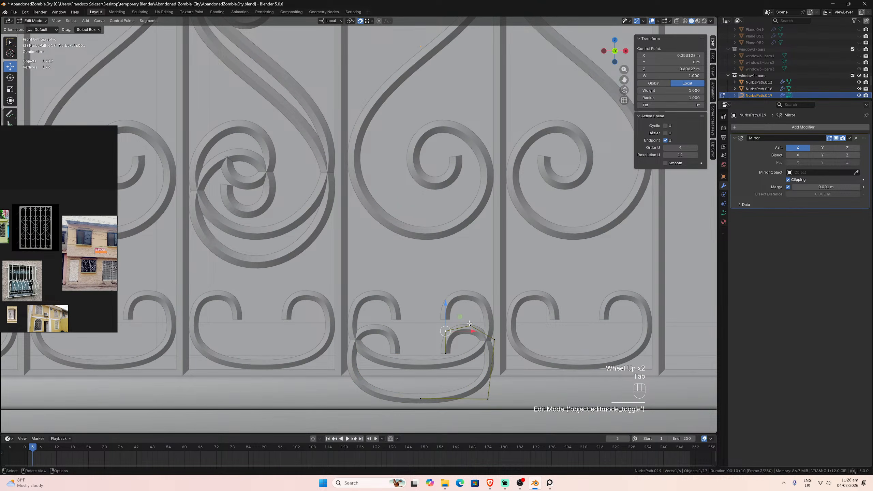
key("g")
key("z")
key("Escape")
- Try to shift all control points of the C-scroll curve along local Z to line it up with the arrayed scroll
key("a")
key("g")
key("z")
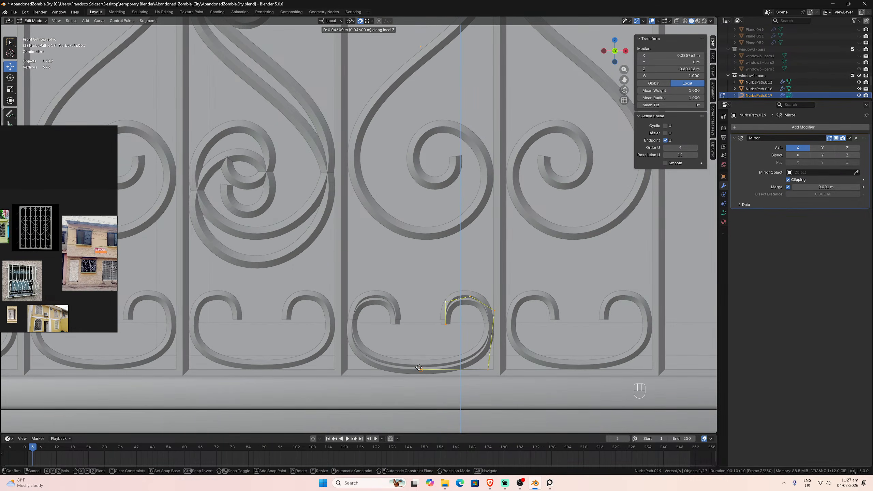
left_click(422, 274)
key("ctrl+z")
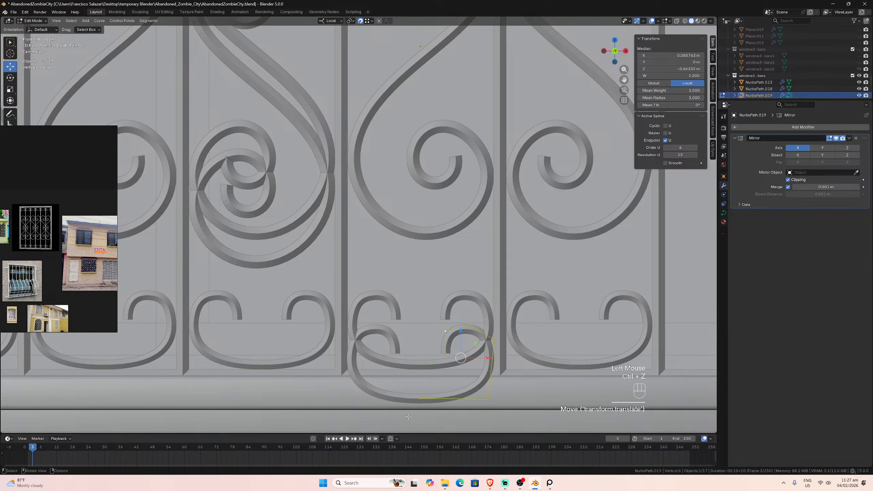
key("g")
key("z")
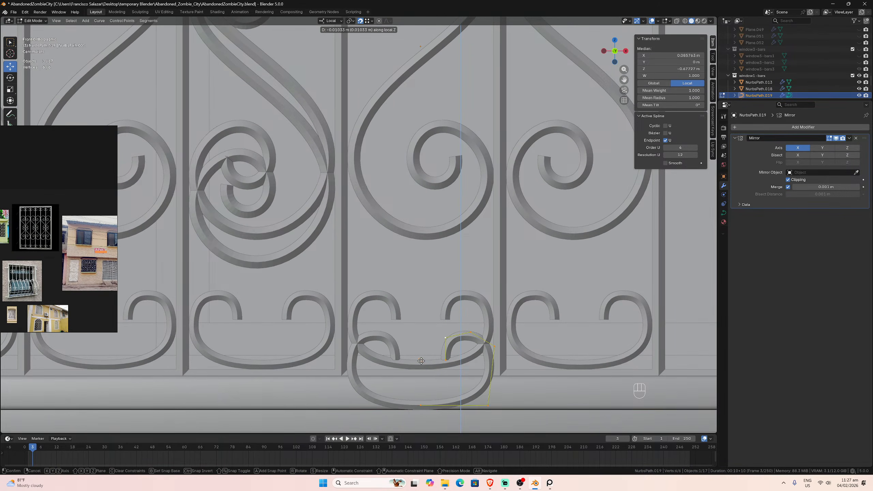
left_click(421, 360)
key("ctrl+z")
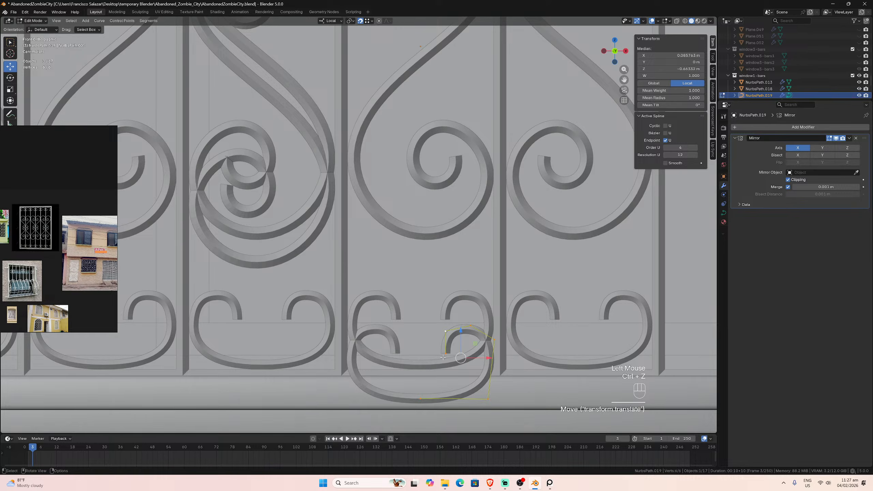
key("Tab")
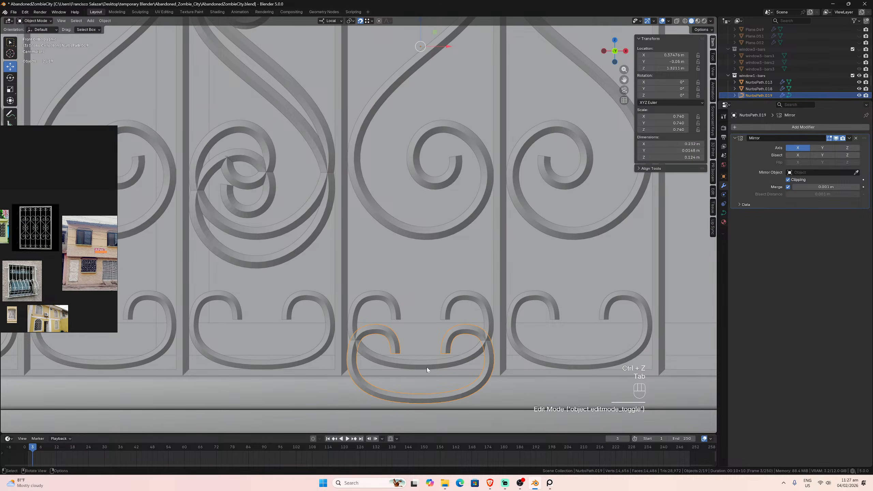
- Raise the whole C-scroll curve about 0.053 m along local Z so it overlaps the arrayed scroll in the lower row
key("g")
key("z")
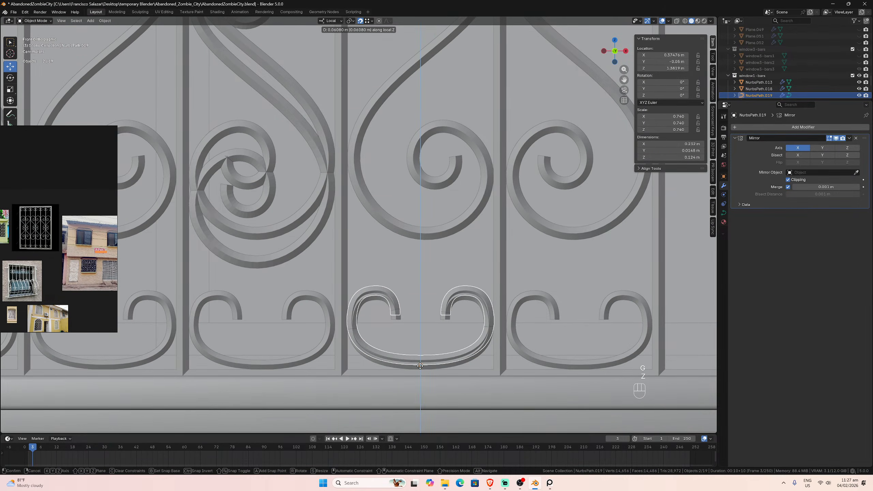
left_click(419, 368)
scroll(424, 362, "down", 1)
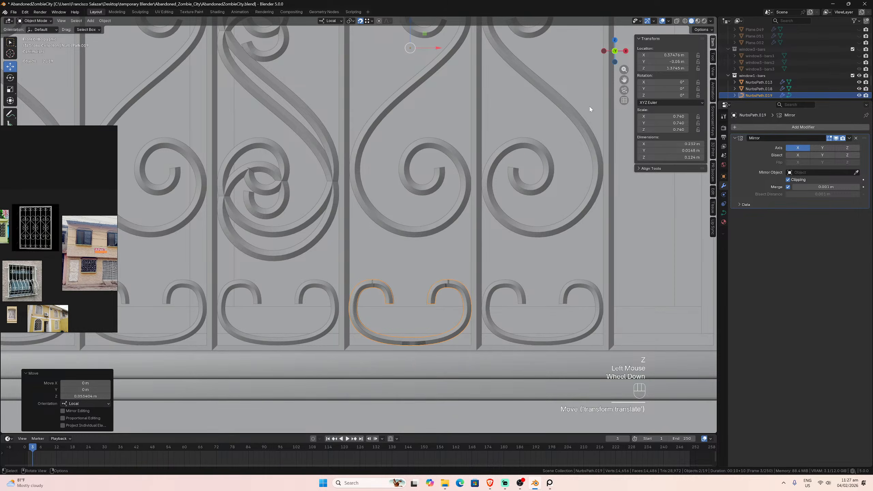
- Move the C-scroll curve about 0.484 m along local X into the empty bay between the last bar and the window frame
left_click_drag(624, 79, 480, 87)
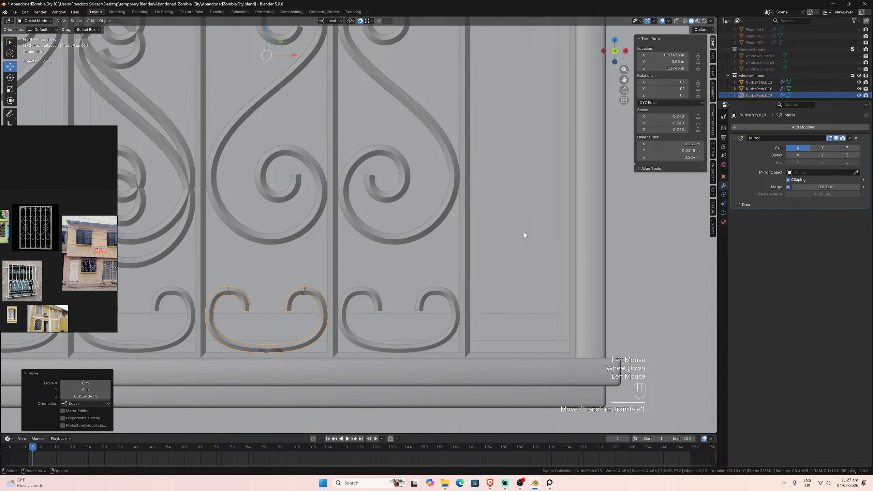
key("g")
key("x")
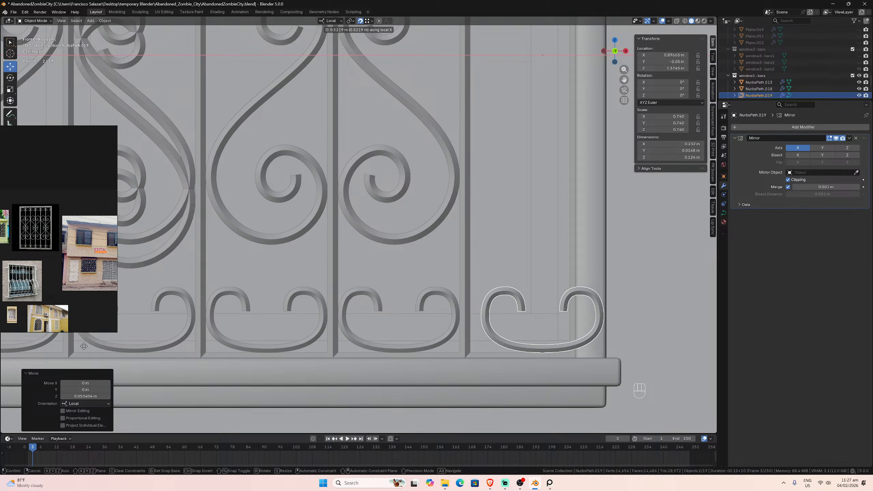
left_click(65, 348)
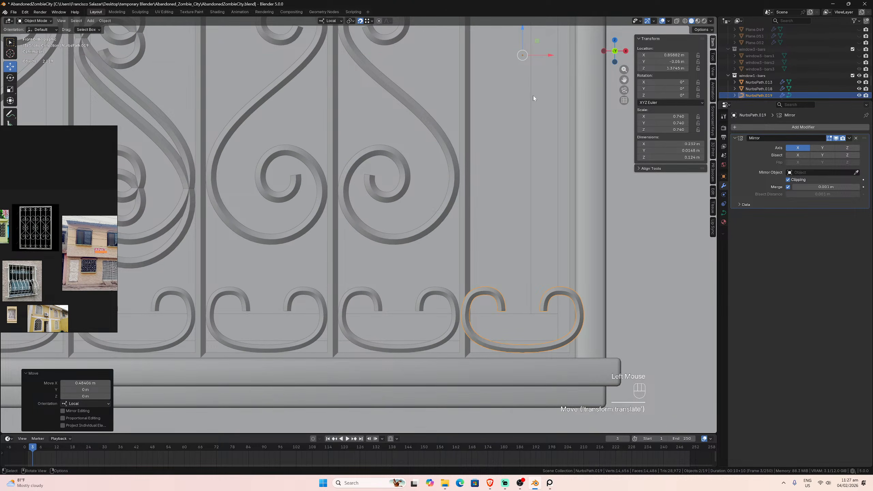
- Narrow the mirrored C-scroll by moving all control points except the bottom-center one about -0.019 m along local X
left_click_drag(623, 79, 482, 57)
scroll(470, 229, "up", 2)
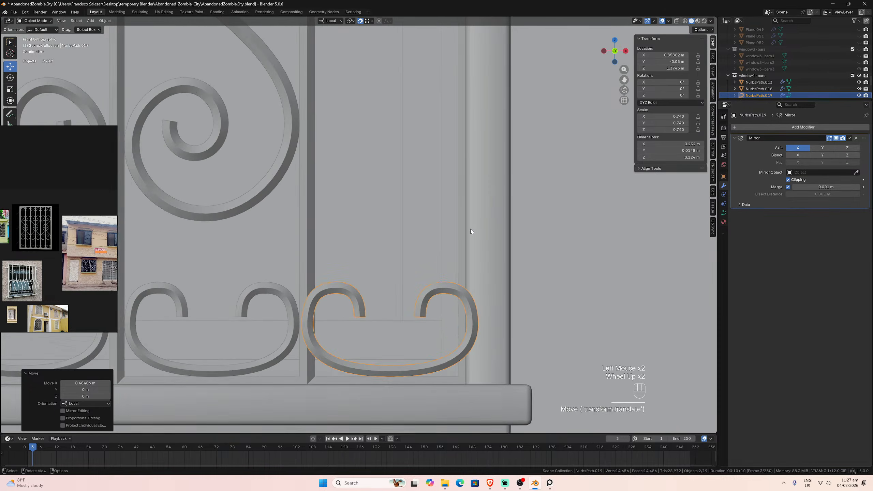
scroll(470, 230, "up", 2)
scroll(329, 348, "down", 1)
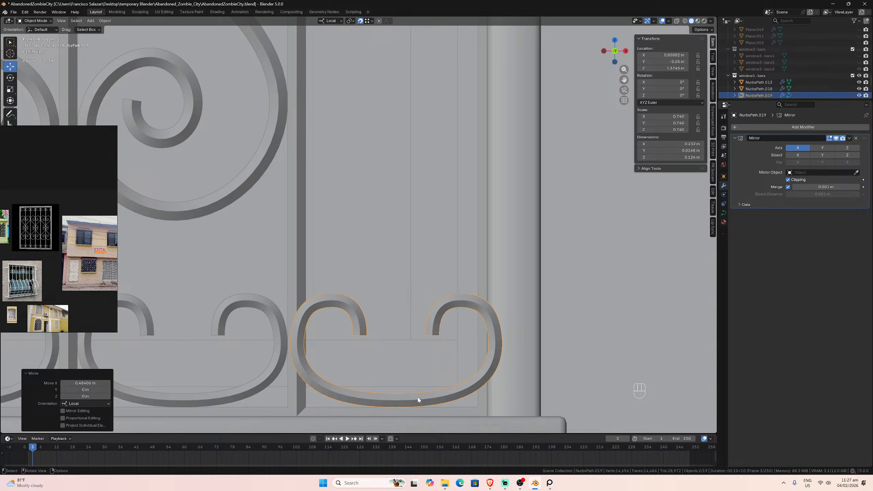
key("Tab")
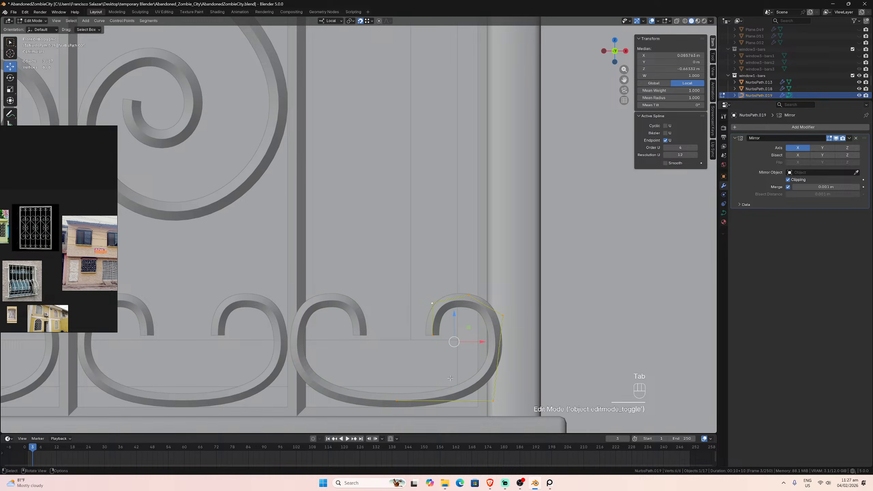
left_click_drag(413, 260, 516, 413)
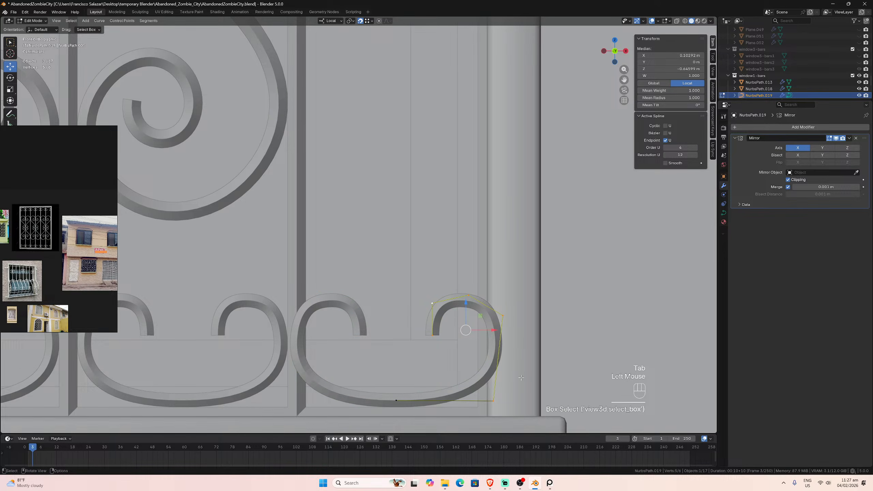
key("g")
key("x")
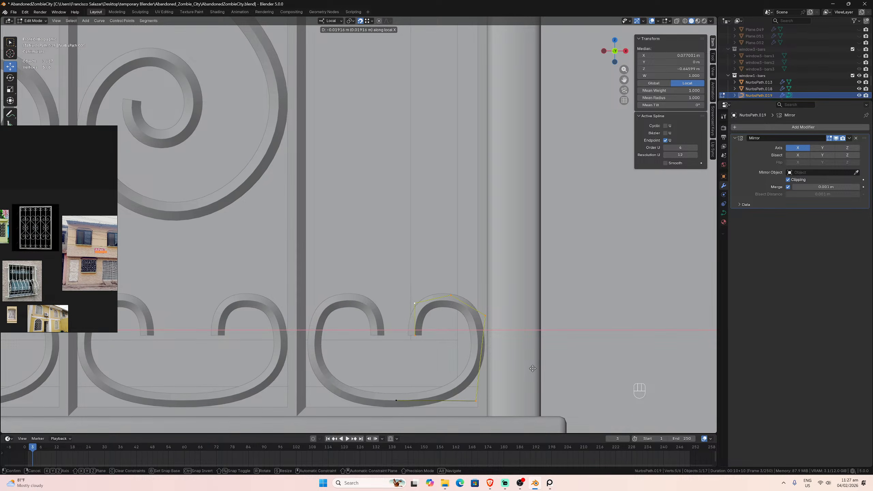
left_click(533, 368)
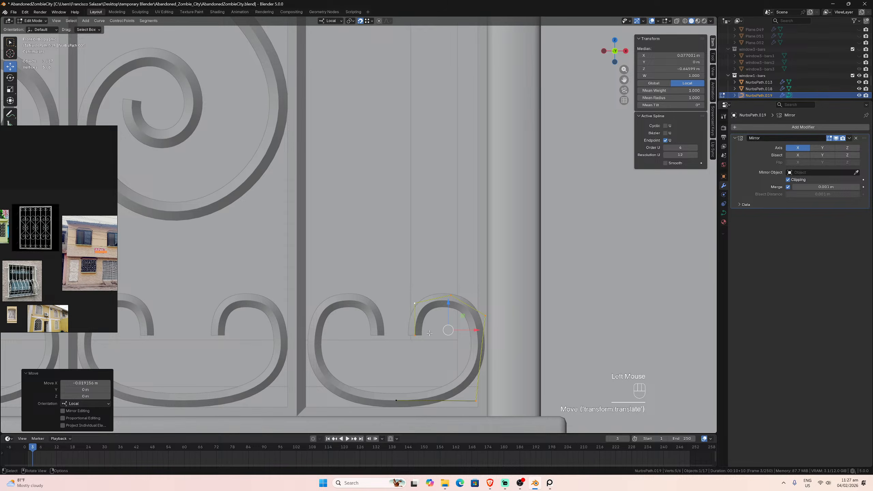
key("Tab")
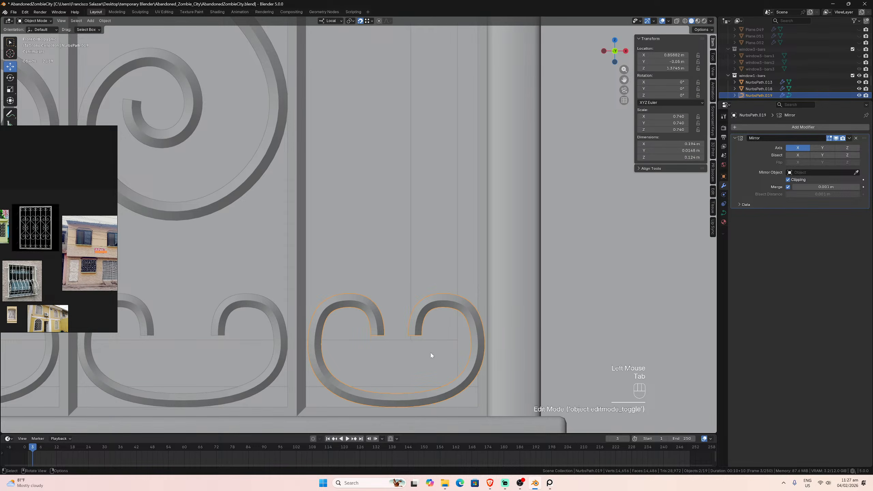
- Shift the narrowed C-scroll about -0.004 m along local X within the end bay
key("g")
key("x")
left_click(452, 372)
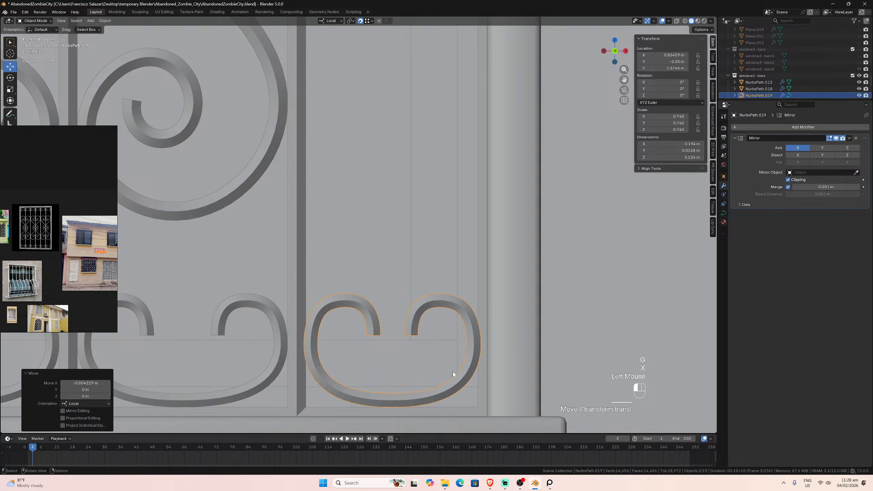
scroll(392, 338, "down", 5)
scroll(386, 270, "up", 3)
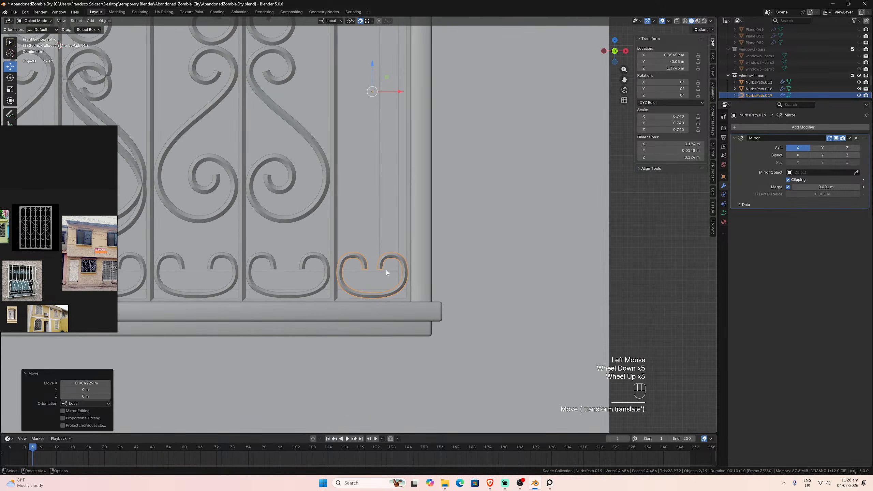
- Snap the 3D cursor to the midpoint between the last bar's vertical edge and the outer vertical edge of the window bars mesh
left_click(336, 217)
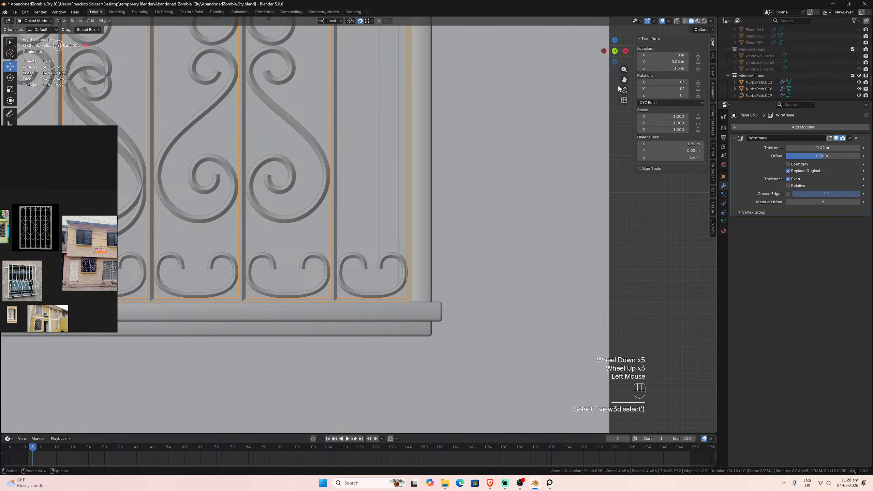
left_click_drag(623, 79, 622, 171)
scroll(362, 265, "down", 1)
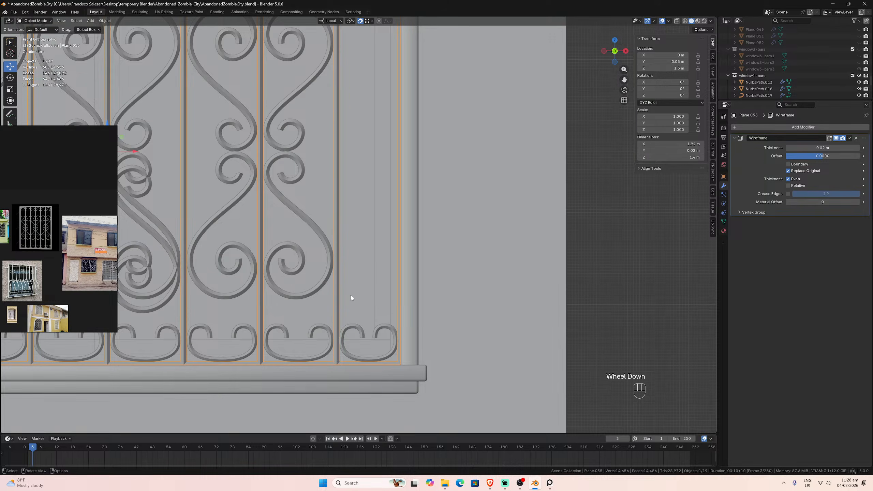
scroll(349, 307, "up", 1)
key("Tab")
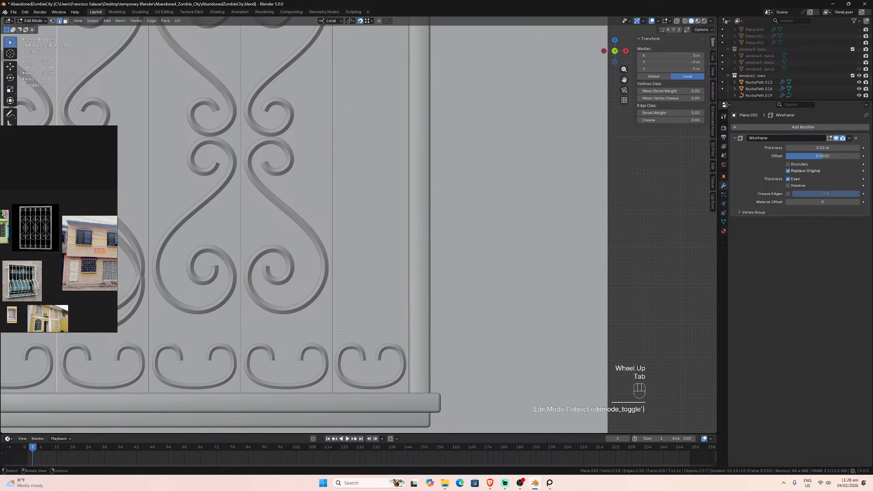
left_click(332, 342)
left_click(408, 336, "shift")
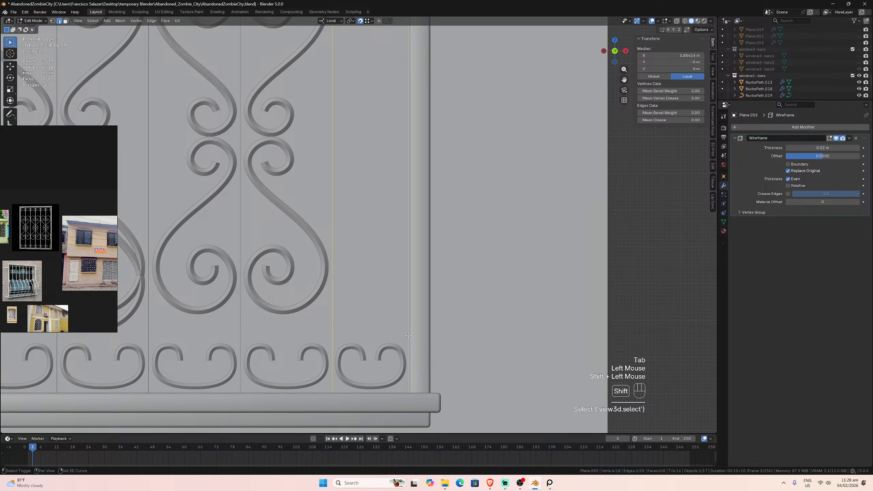
key("shift+s")
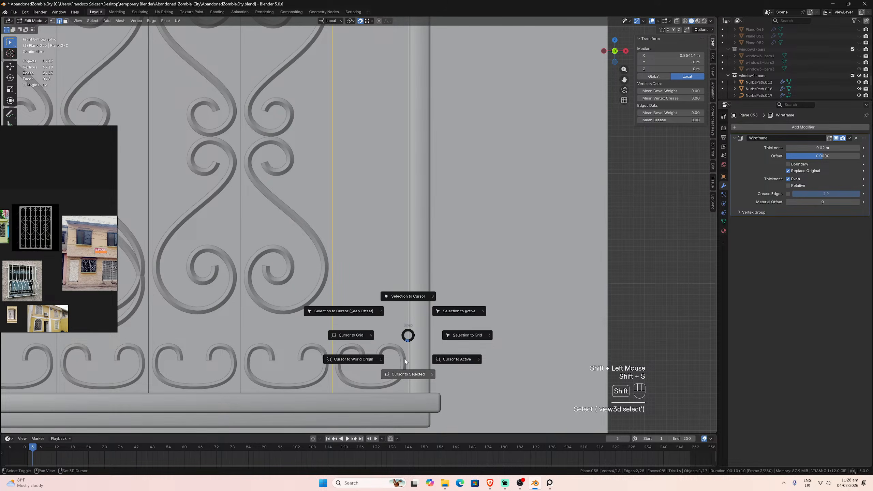
left_click(403, 373)
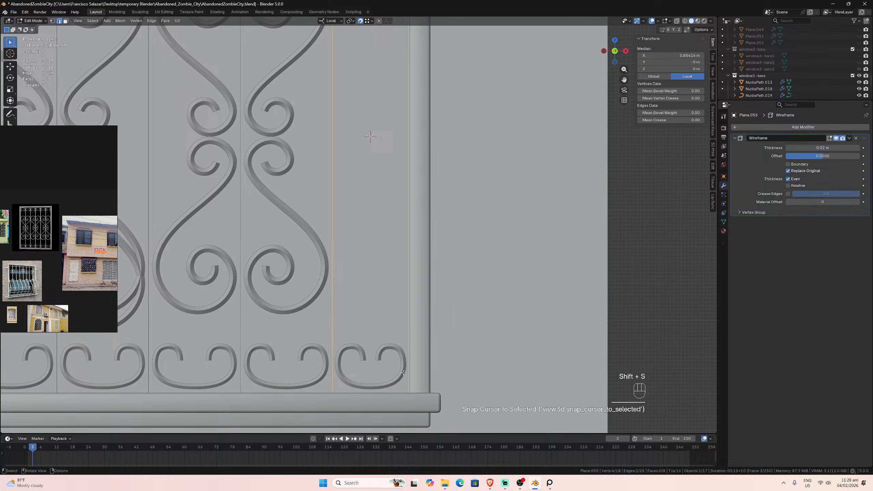
key("Tab")
- Snap the end bay's C-scroll to the 3D cursor so it is centred between the bars and set at their depth
left_click(388, 350)
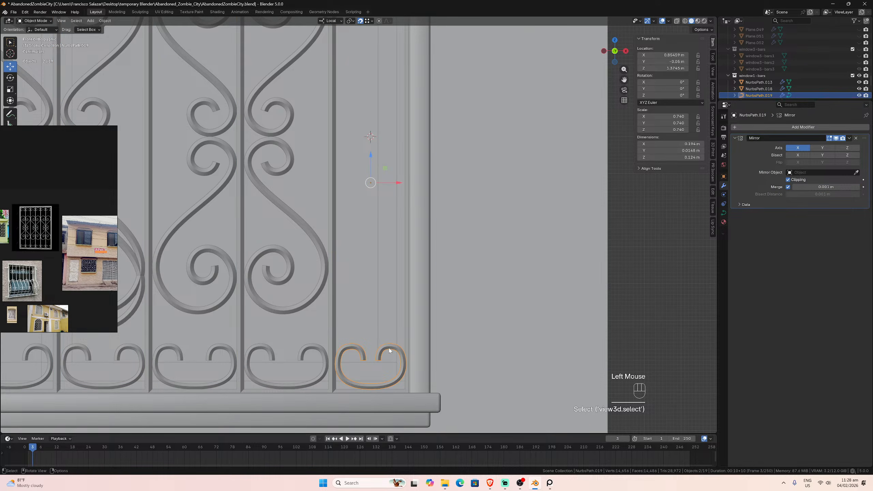
key("shift+s")
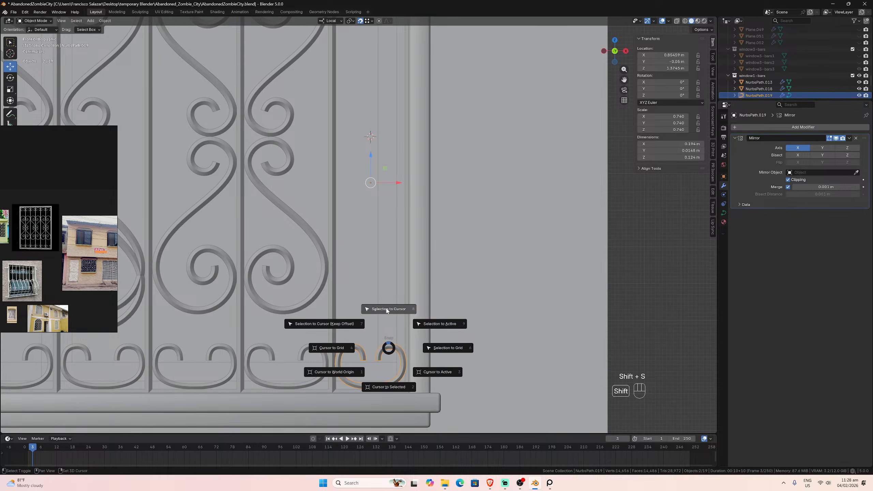
left_click(386, 309)
scroll(392, 346, "up", 2)
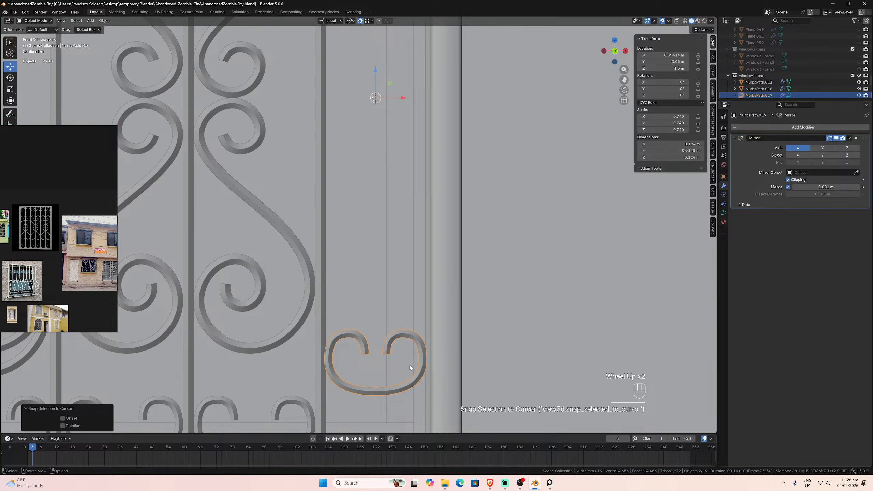
scroll(412, 367, "down", 4)
scroll(396, 347, "up", 2)
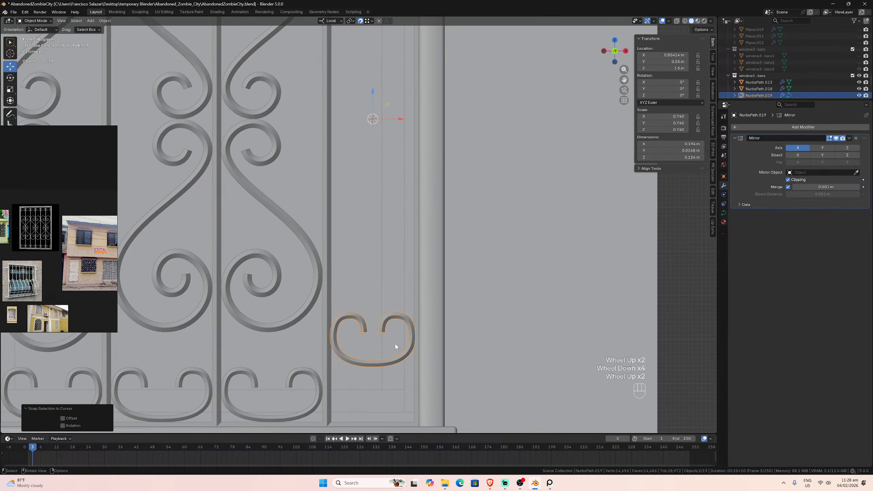
scroll(400, 353, "up", 1)
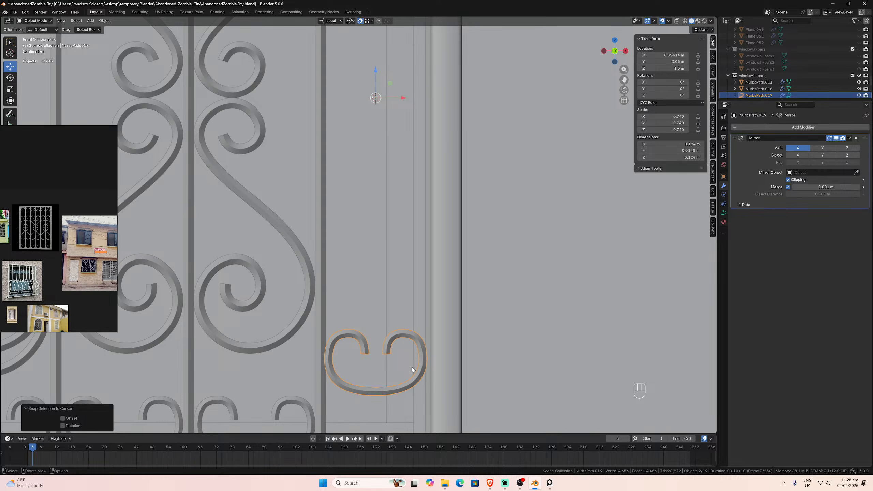
scroll(413, 369, "down", 2)
middle_click_drag(408, 361, 352, 355)
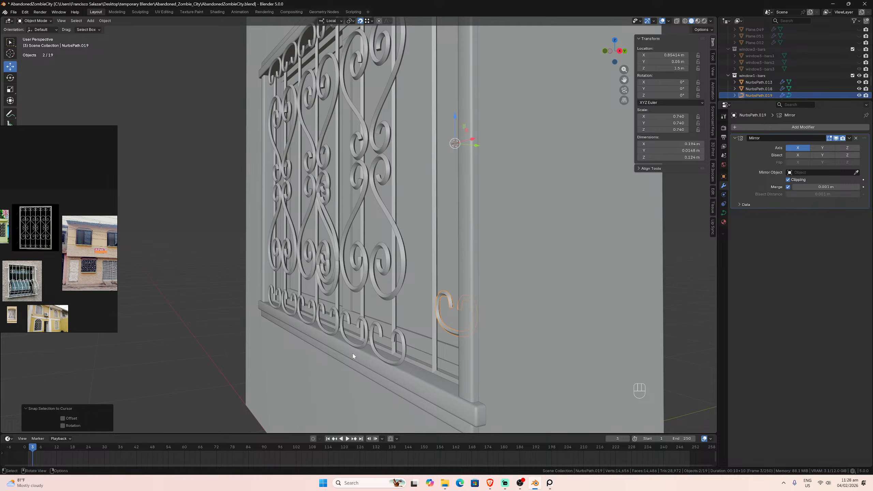
key("KP_3")
key("KP_1")
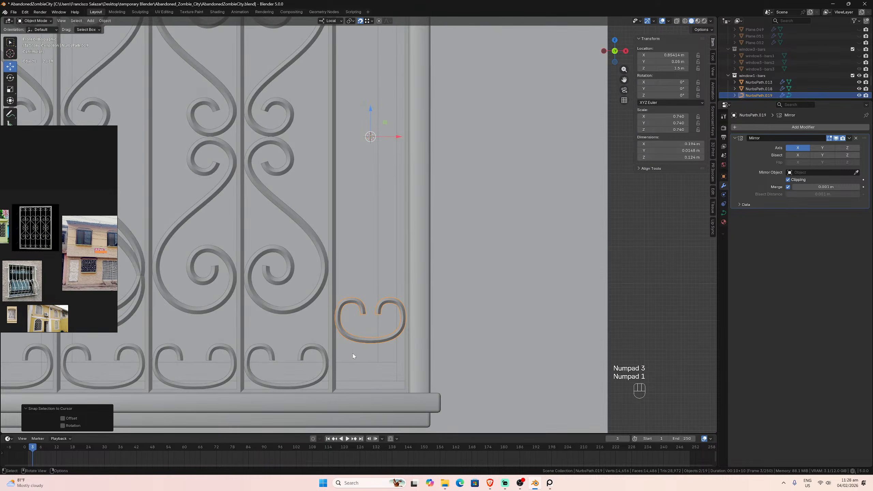
- Lower the end bay's C-scroll about 0.1255 m along local Z to line up with the neighbouring lower scrolls
scroll(352, 353, "up", 2)
left_click_drag(624, 80, 660, 17)
scroll(349, 326, "up", 3)
scroll(350, 328, "down", 1)
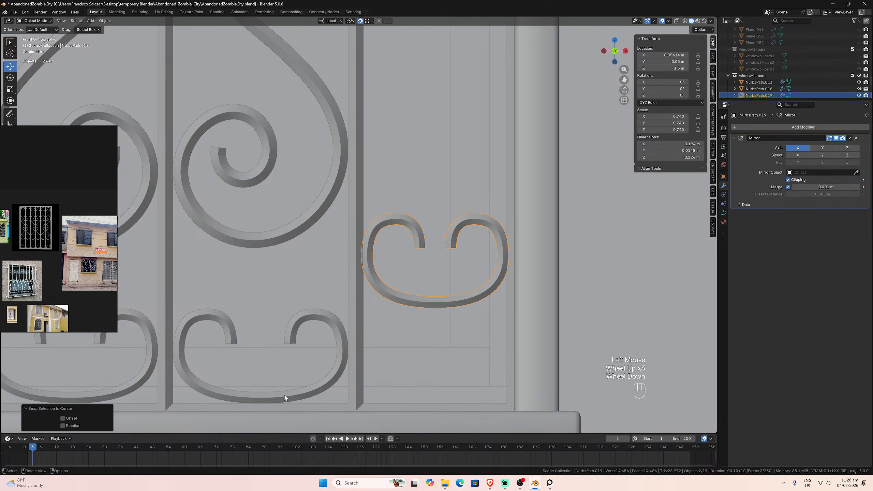
key("g")
key("z")
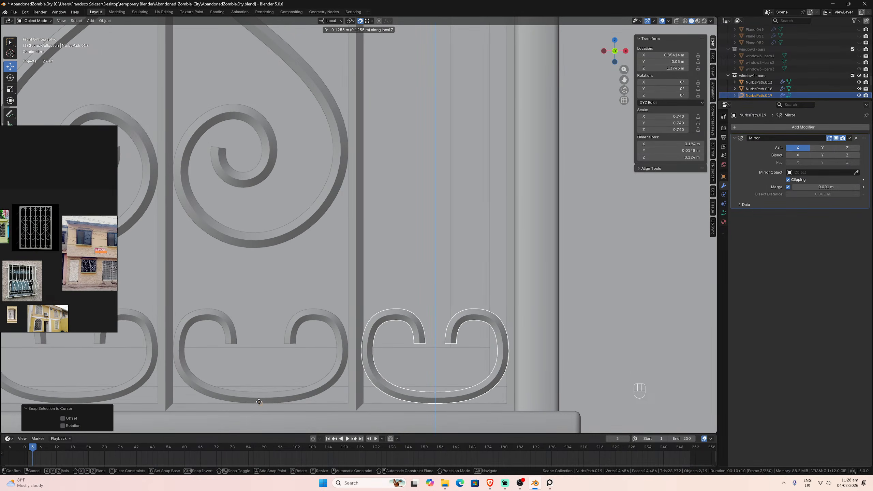
left_click(259, 401)
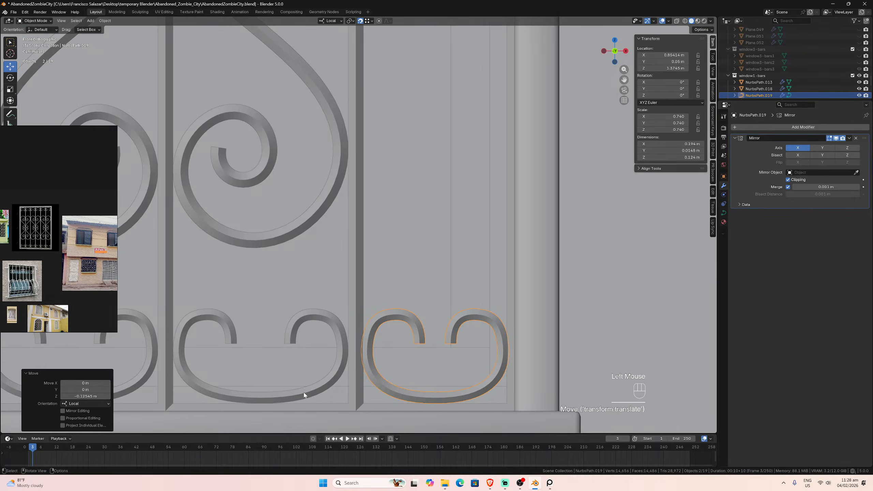
key("g")
key("x")
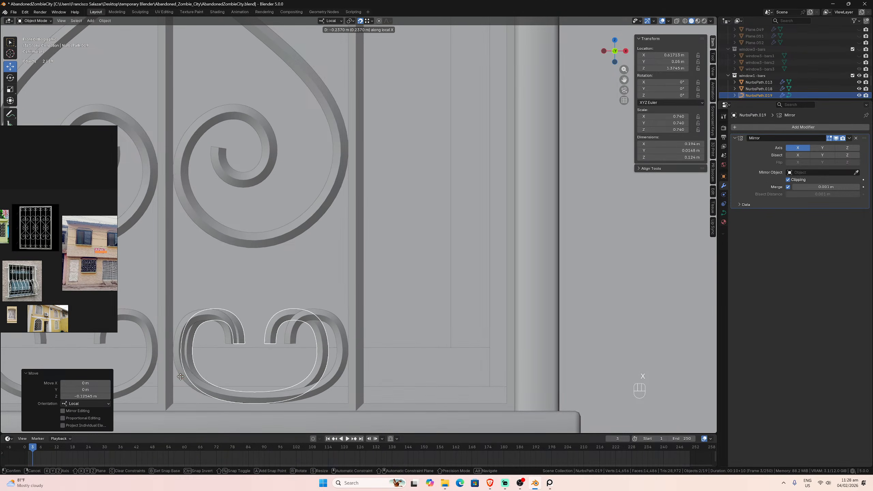
key("Escape")
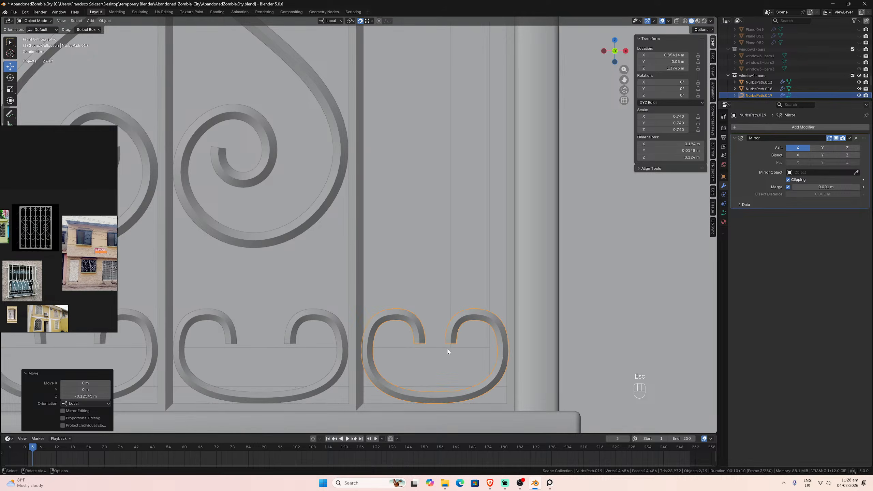
- Narrow the end bay's C-scroll further by moving its selected control points about -0.0026 m along local X
left_click_drag(625, 79, 522, 21)
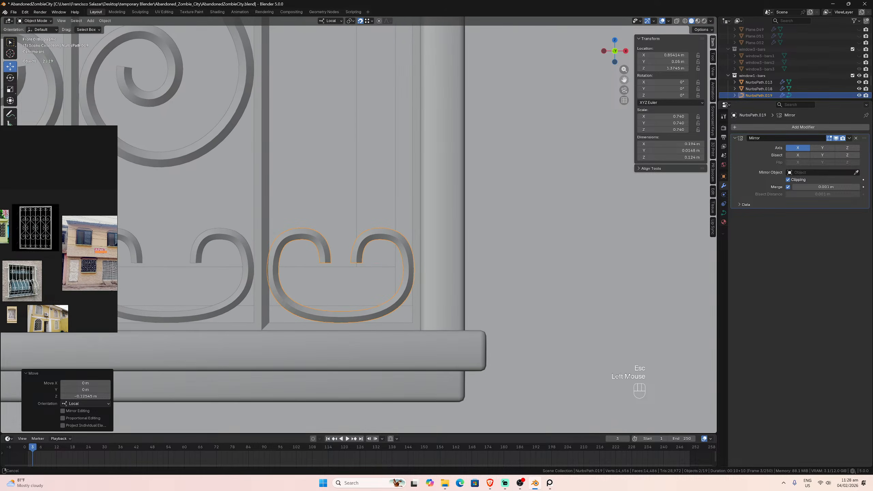
scroll(467, 232, "up", 3)
scroll(445, 282, "up", 1)
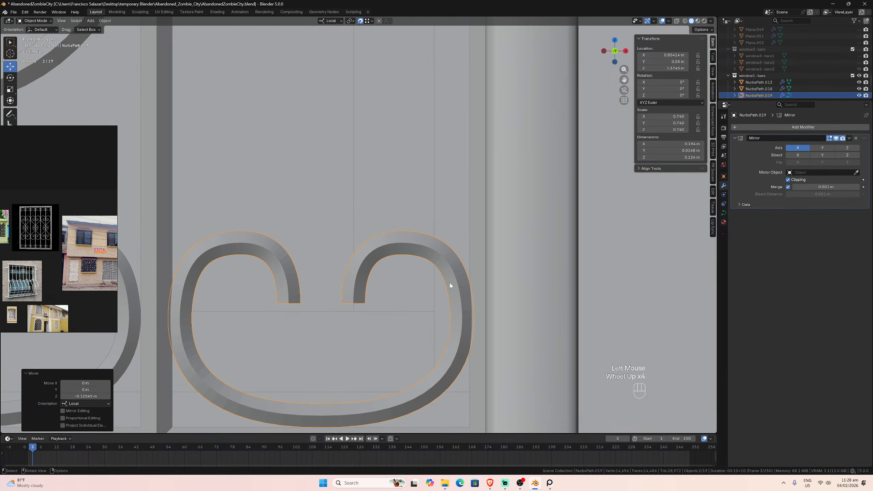
key("Tab")
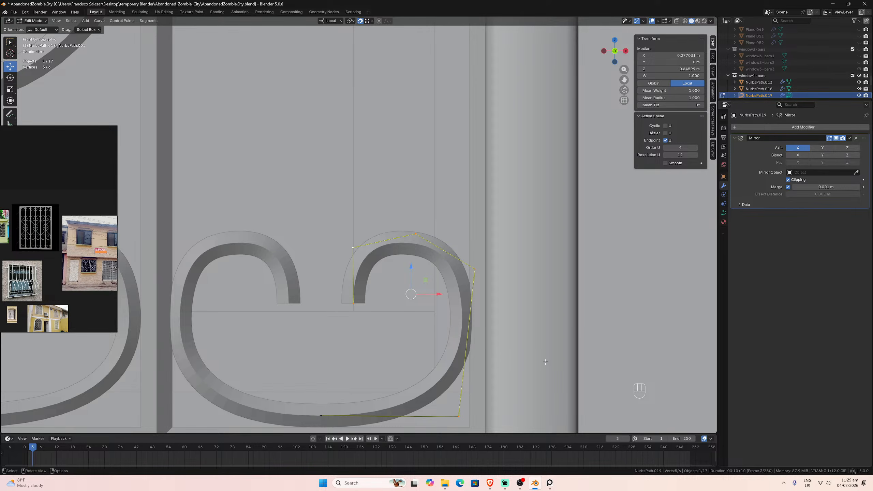
key("g")
key("x")
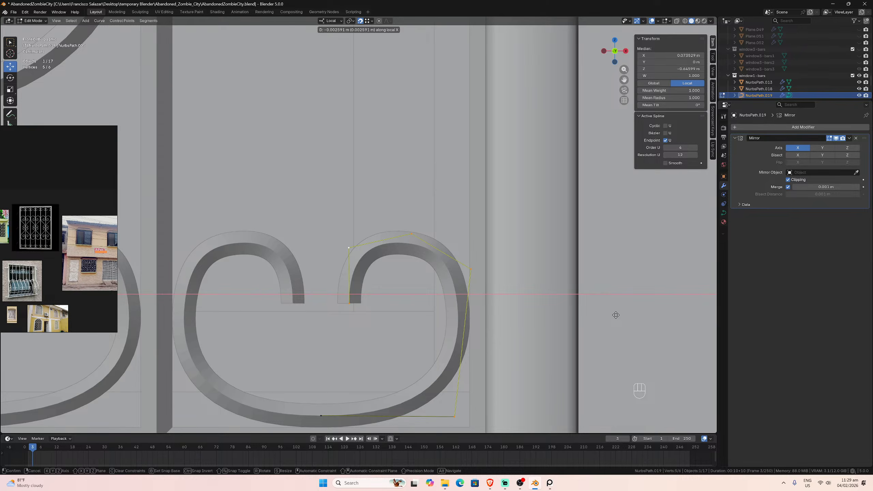
left_click(616, 315)
key("Tab")
scroll(442, 302, "down", 3)
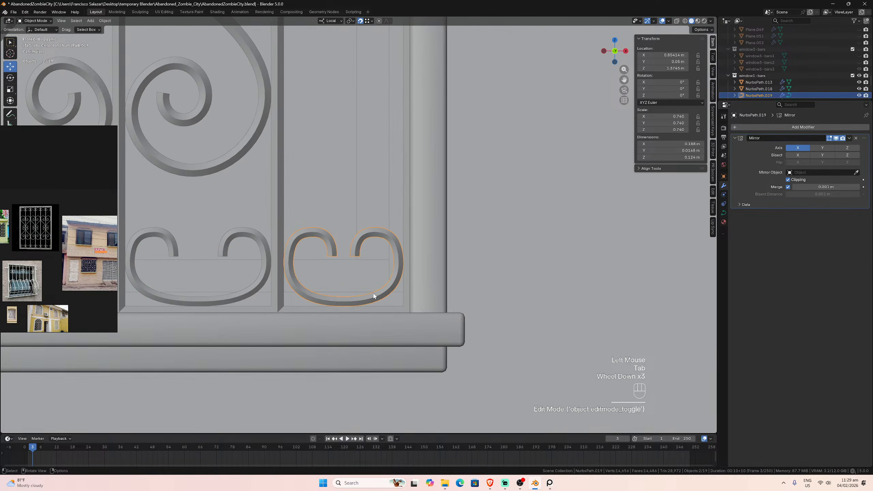
- Check the narrowed C-scroll's fit against the bars and save the Blender file
middle_click_drag(376, 297, 335, 292)
scroll(336, 293, "up", 1)
key("KP_1")
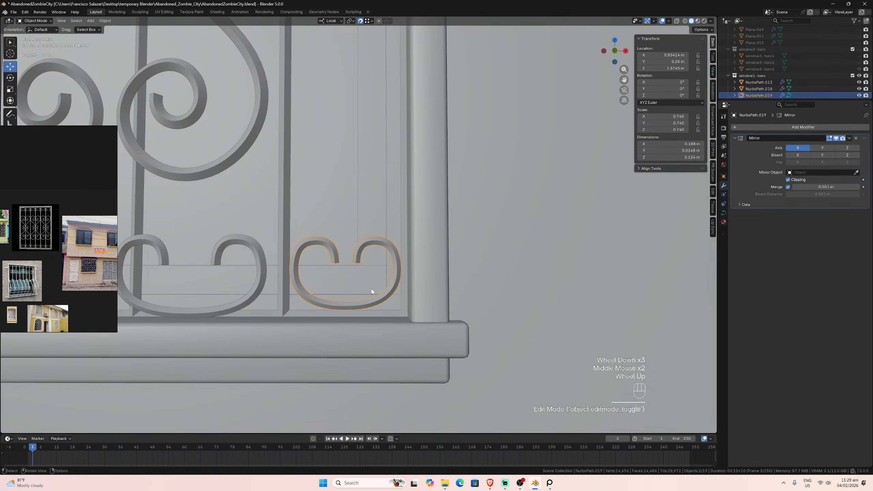
key("ctrl+s")
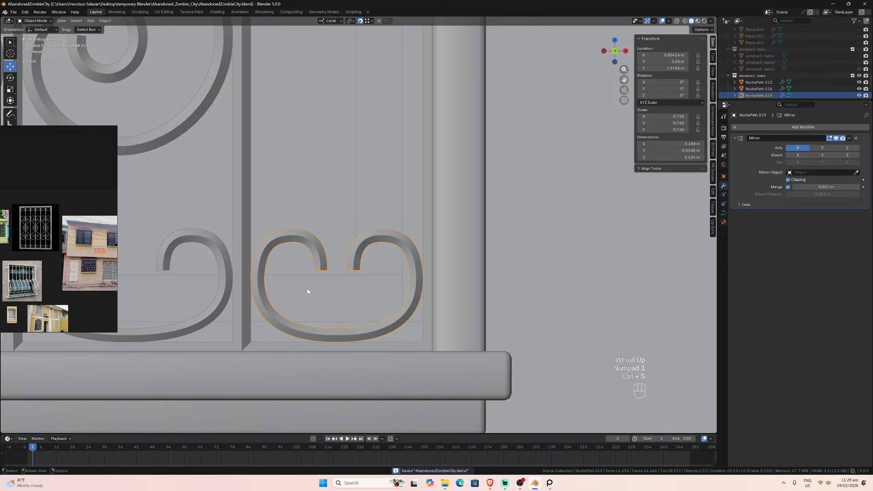
- Compare the Y location of the arrayed lower scroll row with that of the window bars mesh
scroll(306, 292, "down", 3)
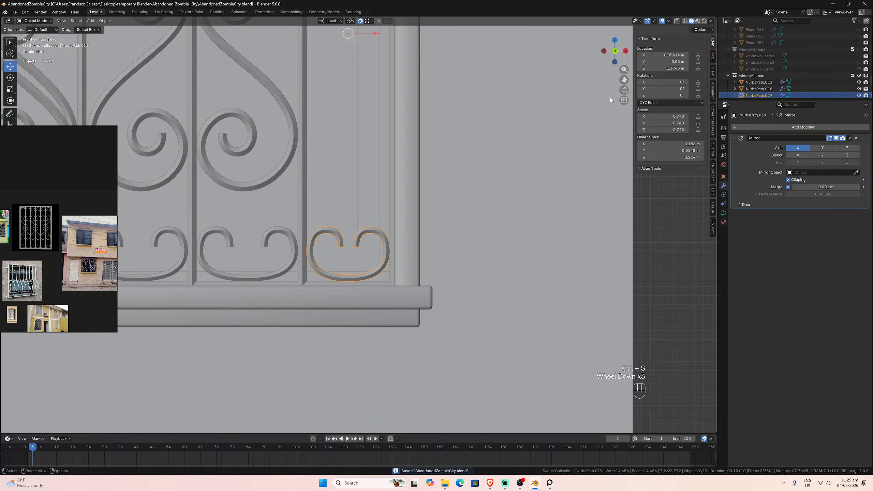
left_click_drag(624, 80, 707, 198)
left_click(373, 350)
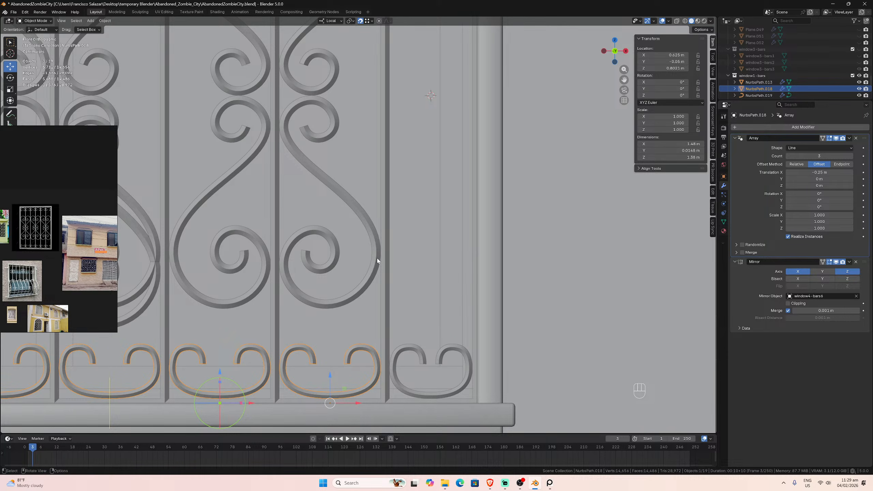
scroll(376, 260, "down", 2)
middle_click_drag(382, 268, 441, 292)
scroll(440, 291, "up", 4)
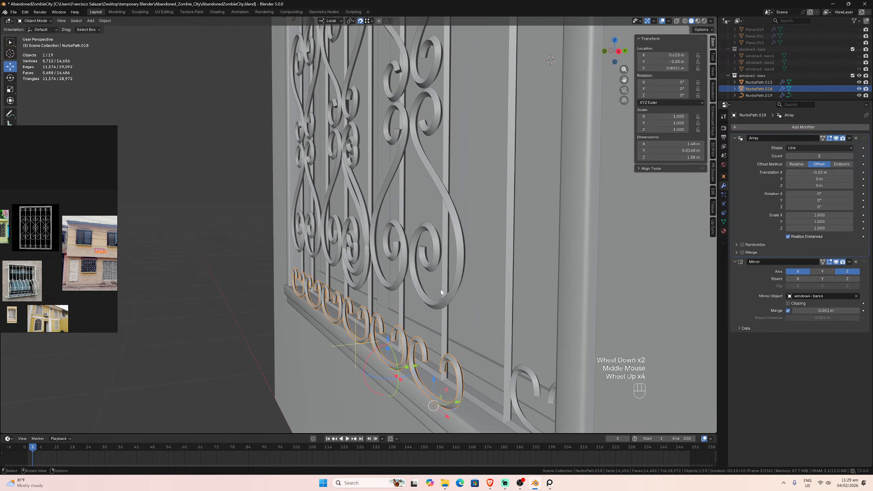
left_click(507, 272)
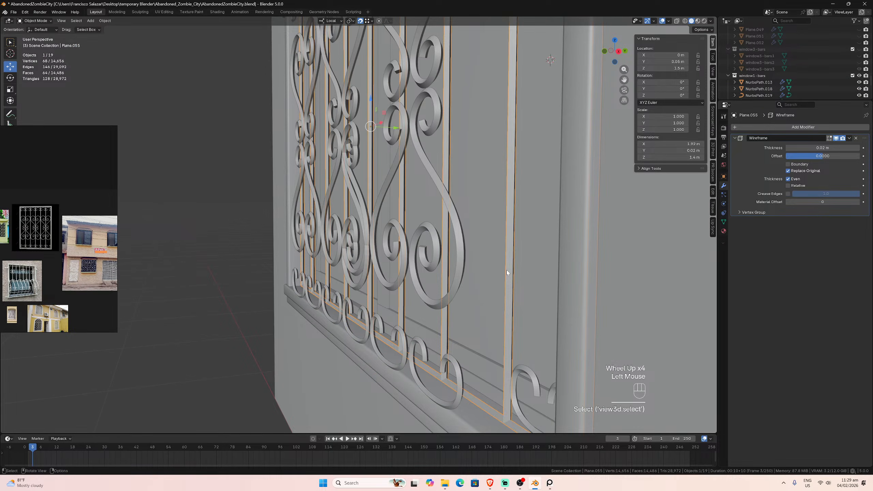
middle_click_drag(506, 270, 475, 333)
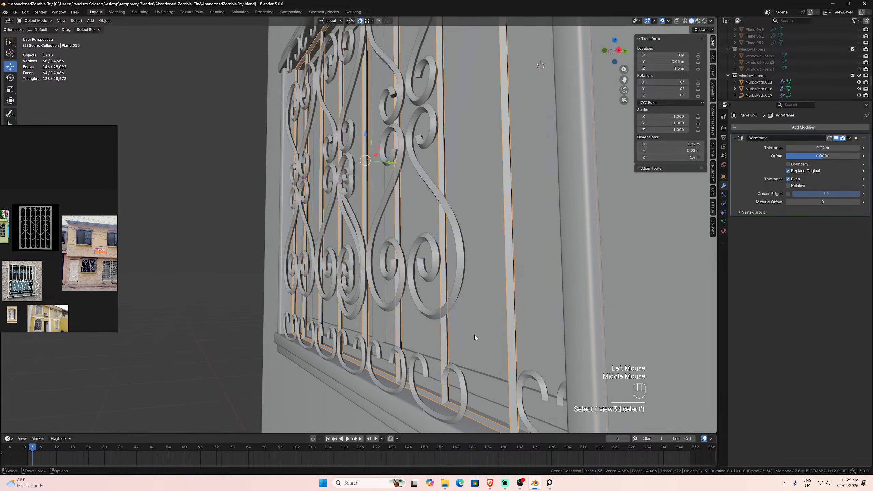
- Set the arrayed lower scroll row's Y location to 0.05 m so it sits in the plane of the bars
left_click(456, 373)
double_click(663, 62)
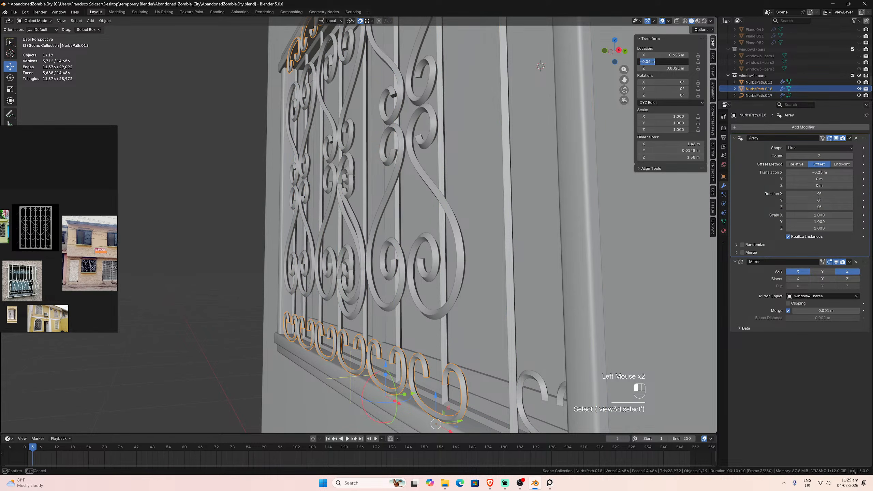
type("0.05")
key("Return")
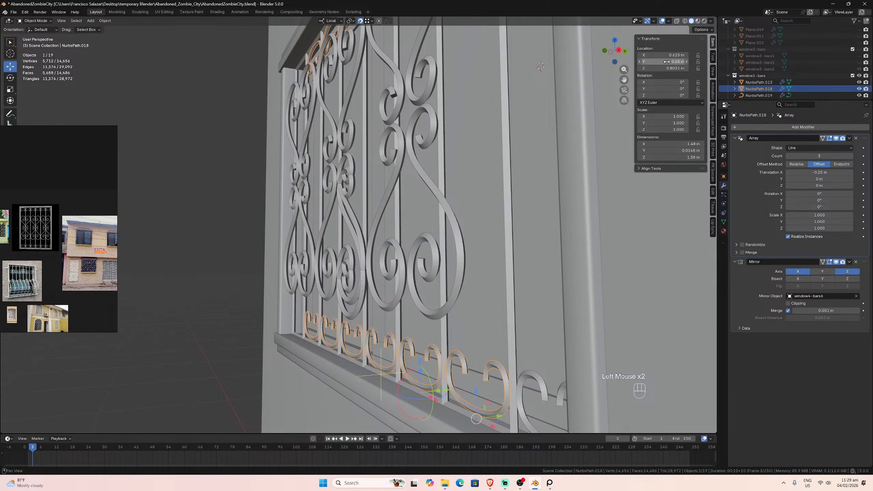
scroll(520, 333, "down", 1)
mouse_move(538, 333)
middle_mouse_down()
mouse_move(520, 333)
mouse_move(552, 336)
middle_mouse_up()
scroll(536, 335, "up", 1)
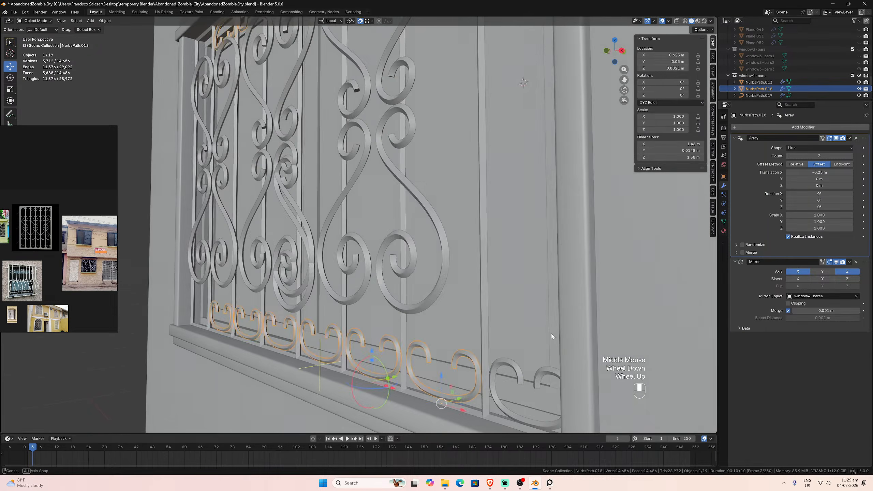
- Examine from the front and side how the lower scroll row and the arrayed S-scrolls sit against the window bars
scroll(552, 335, "down", 1)
key("KP_1")
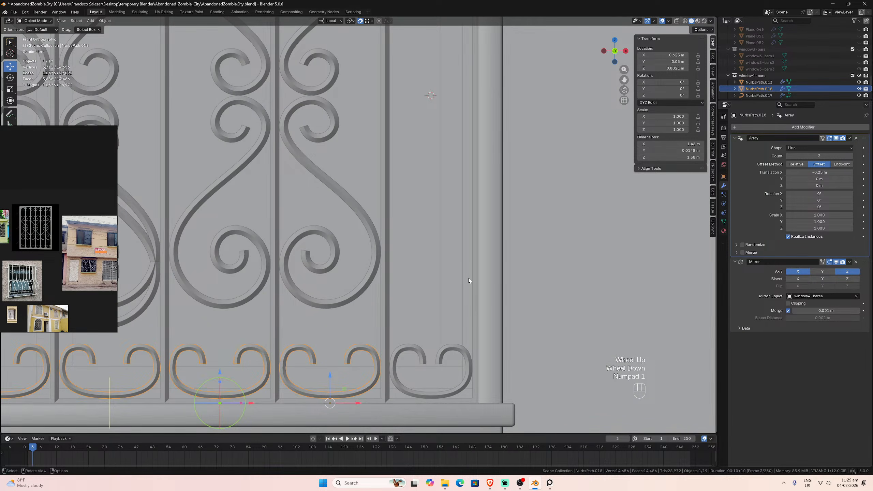
scroll(382, 273, "down", 4)
scroll(383, 270, "up", 3)
mouse_move(390, 274)
middle_mouse_down()
mouse_move(356, 274)
mouse_move(394, 268)
middle_mouse_up()
scroll(394, 269, "up", 1)
left_click(432, 228)
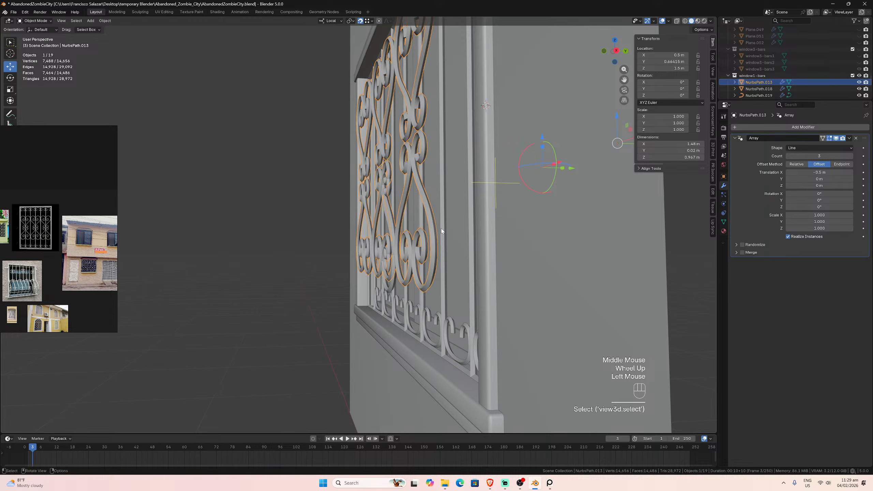
middle_click_drag(440, 228, 433, 208)
scroll(475, 230, "down", 1)
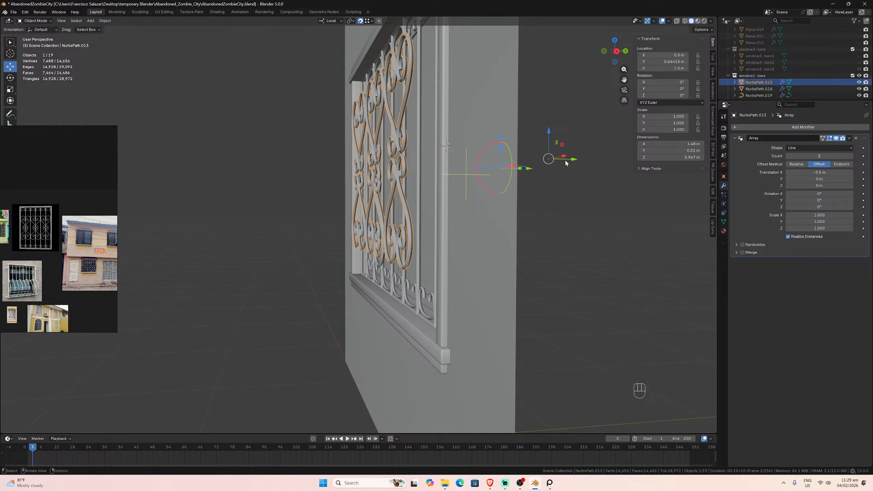
middle_click_drag(397, 99, 452, 91)
key("KP_1")
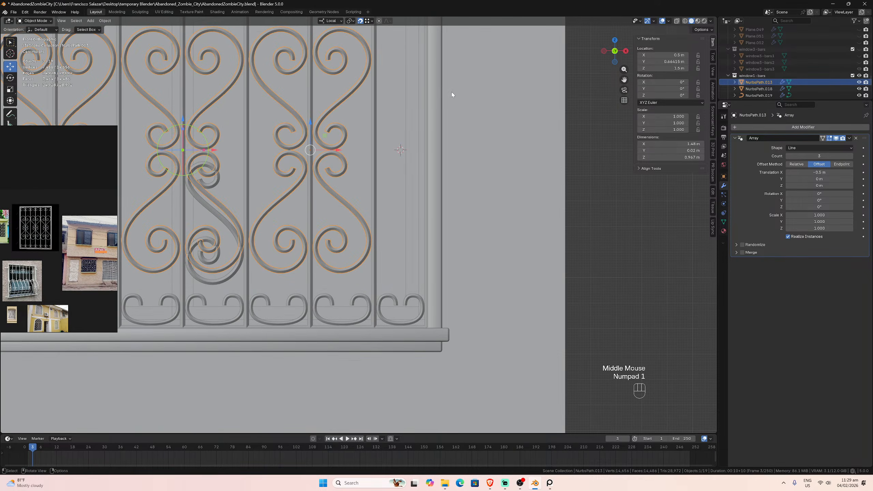
- Examine the spacing of the arrayed S-scrolls across the window bays and their offset in front of the bars
scroll(317, 219, "up", 1)
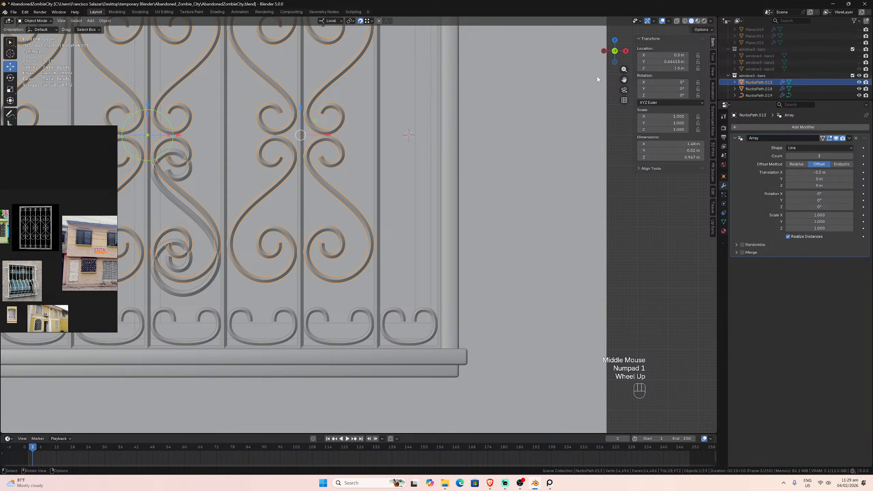
left_click_drag(624, 80, 624, 79)
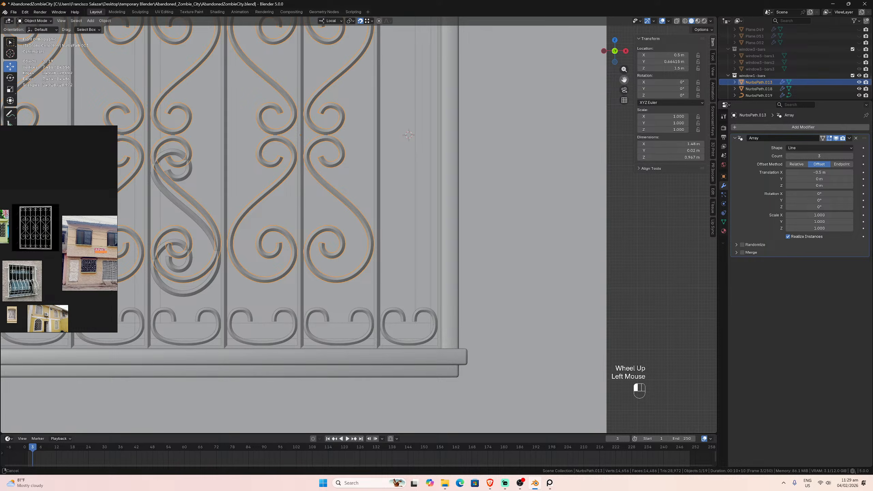
left_click_drag(409, 134, 485, 201)
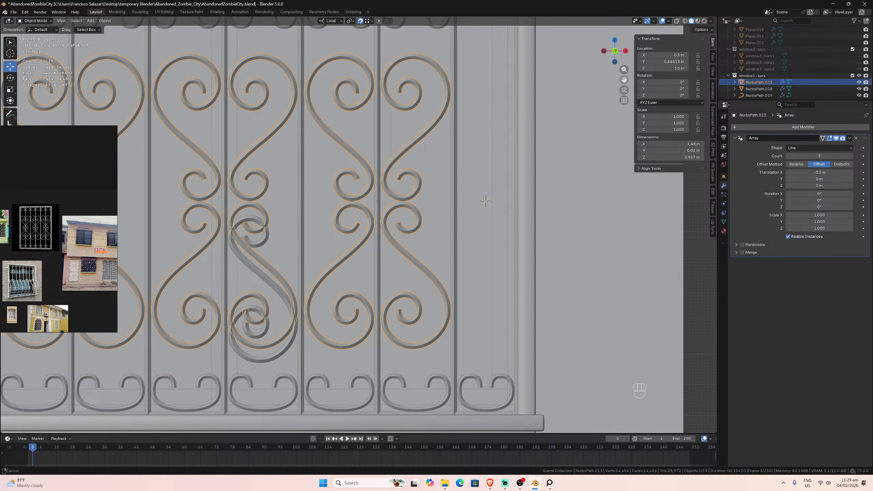
left_click_drag(486, 201, 485, 201)
left_click(623, 79)
scroll(538, 164, "down", 2)
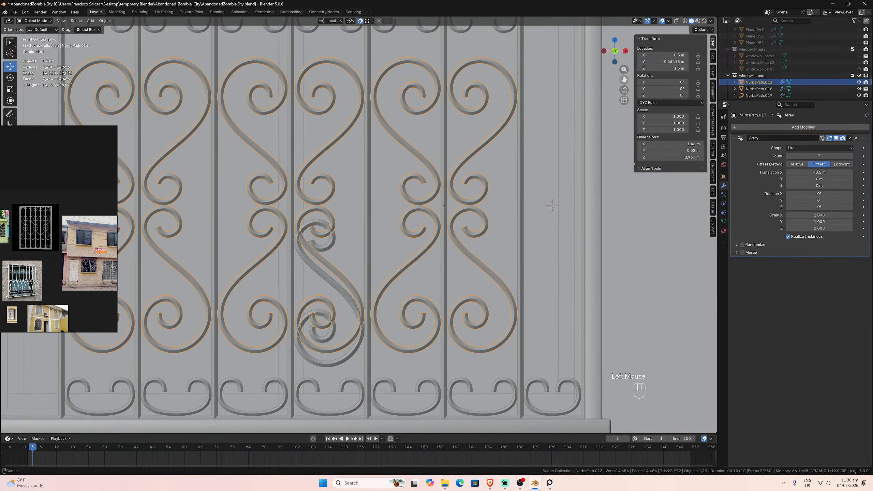
middle_click_drag(537, 164, 475, 162)
scroll(474, 163, "up", 2)
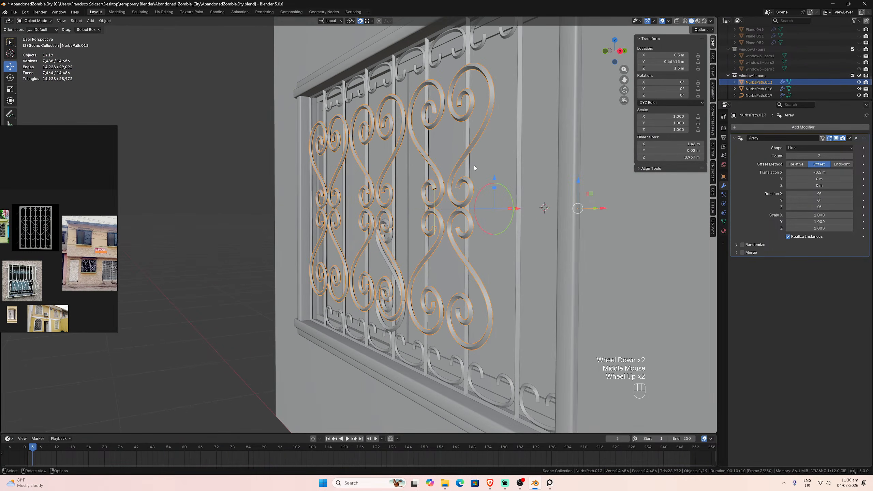
scroll(483, 198, "down", 2)
middle_click_drag(487, 195, 507, 196)
- Apply the Array modifier on the S-scroll row
left_click(849, 137)
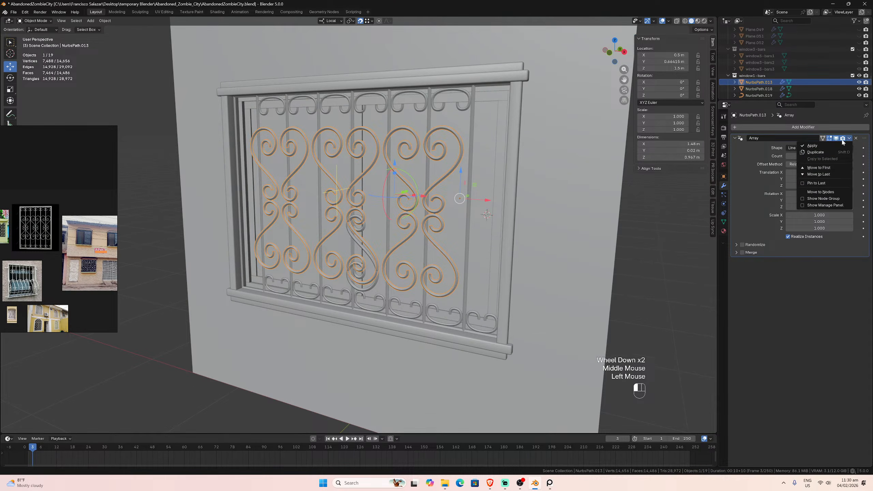
left_click(833, 143)
scroll(449, 214, "up", 2)
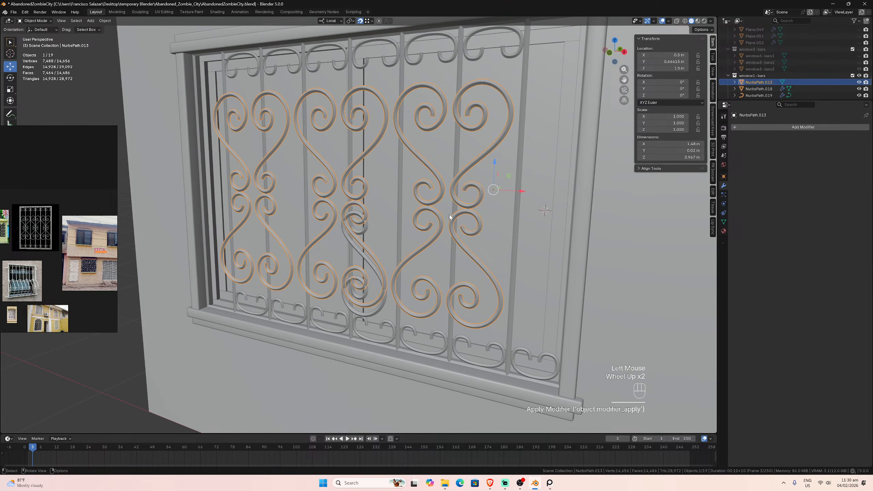
key("grave")
key("Escape")
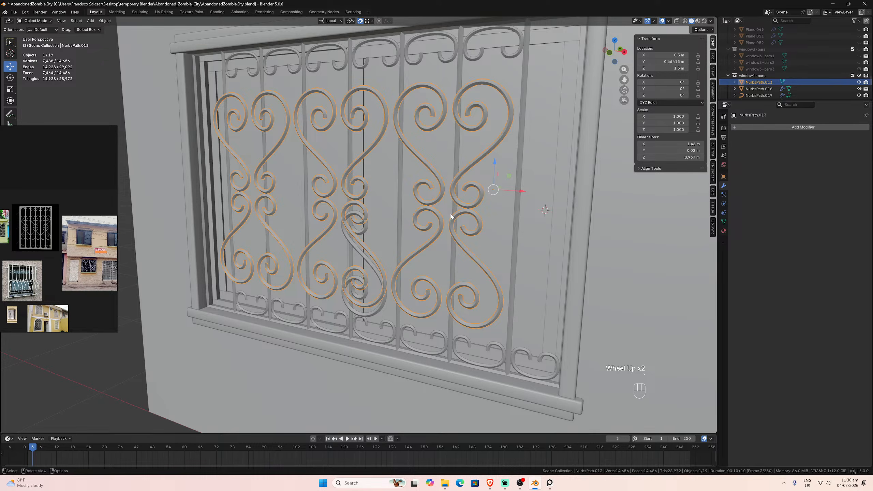
key("Tab")
key("Tab")
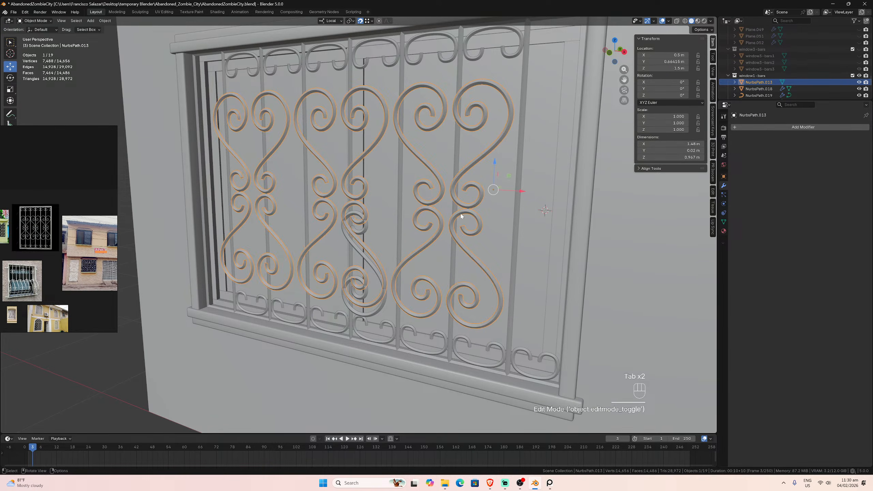
- Set the S-scroll row's origin to its center of mass (volume)
middle_click_drag(461, 211, 447, 214)
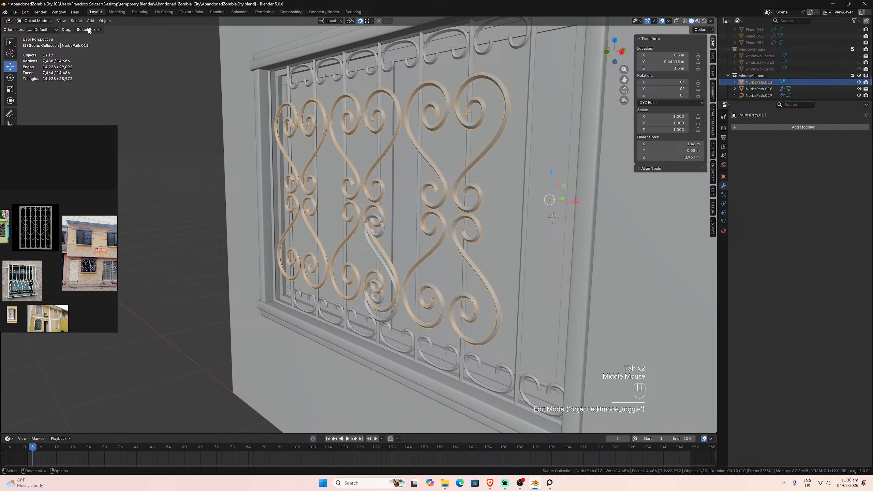
left_click(105, 21)
mouse_move(122, 35)
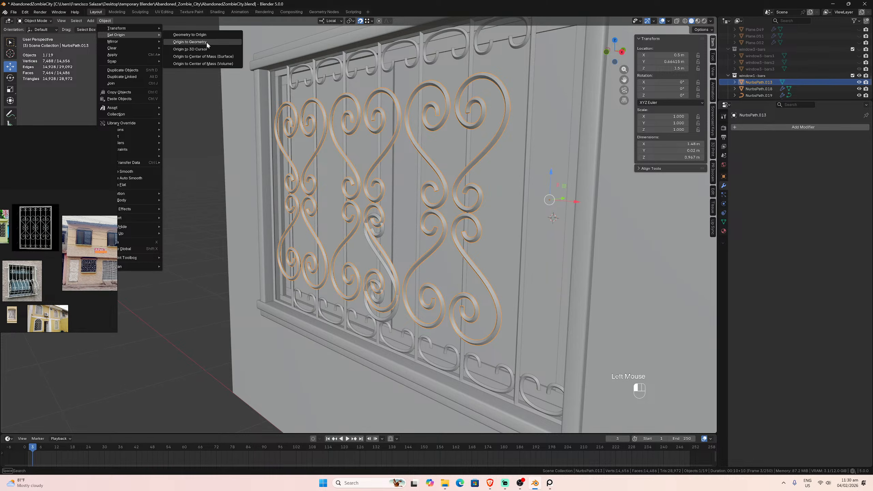
left_click(216, 65)
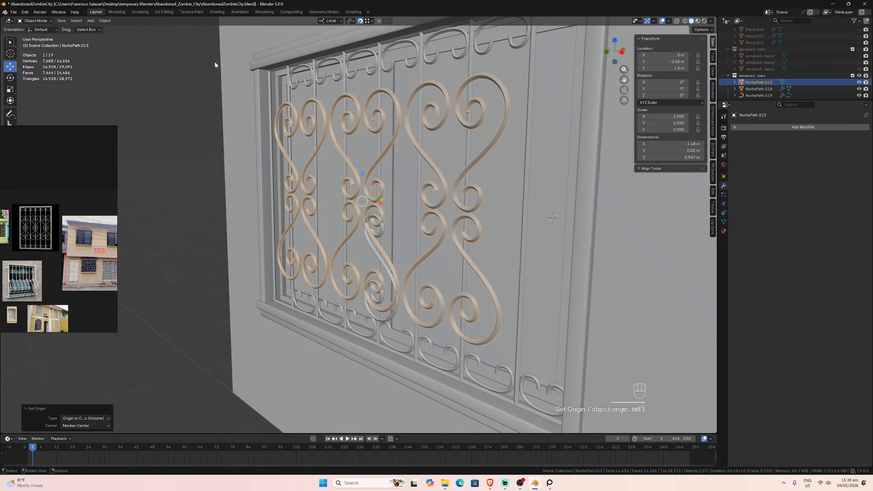
- Set the S-scroll row's Y location to 0.05 m and deselect it
left_click(665, 62)
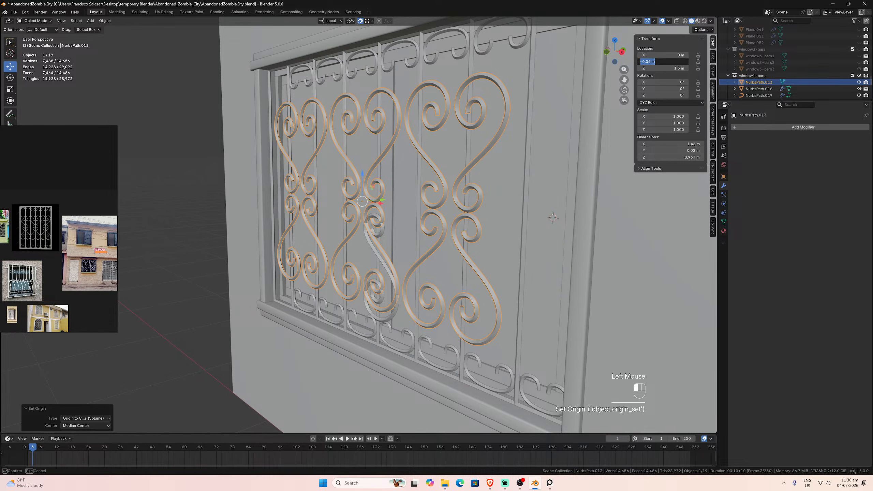
type("0.05")
key("Return")
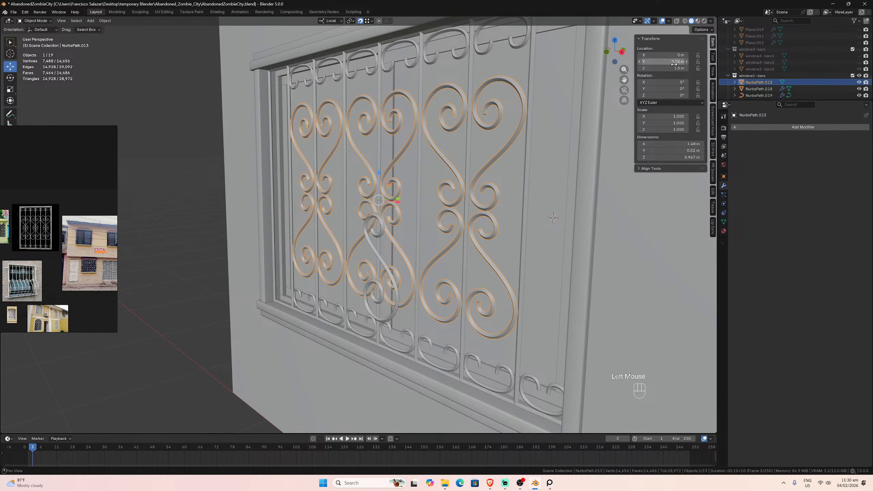
middle_click_drag(515, 168, 563, 169)
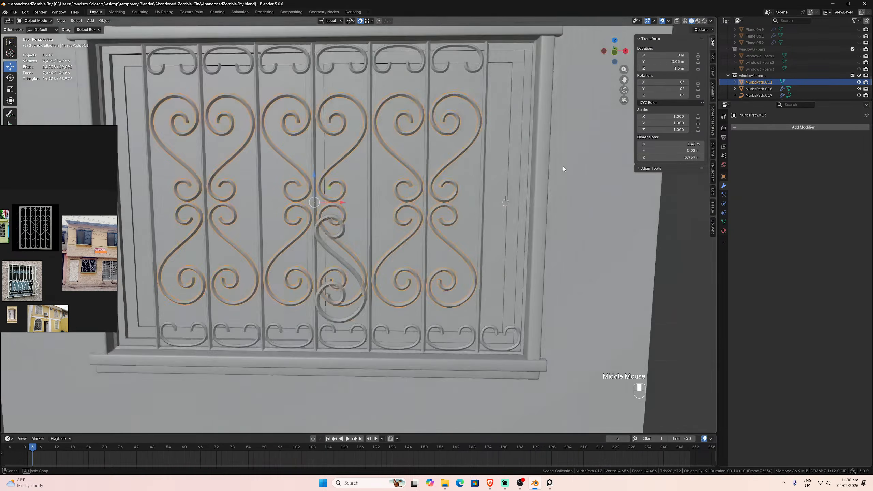
scroll(577, 206, "down", 2)
left_click(576, 206)
scroll(467, 207, "up", 2)
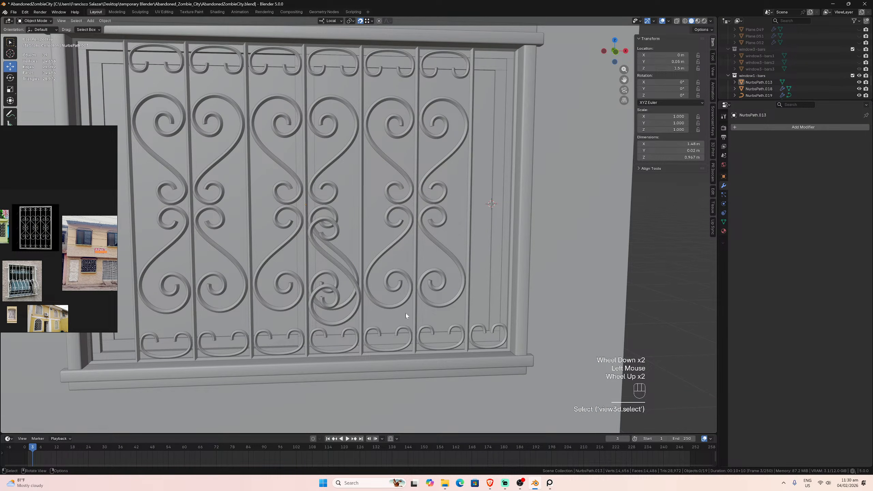
- Compare the end bay's C-scroll, the loose middle S-scroll and the S-scroll row in front view
left_click(488, 339)
key("KP_1")
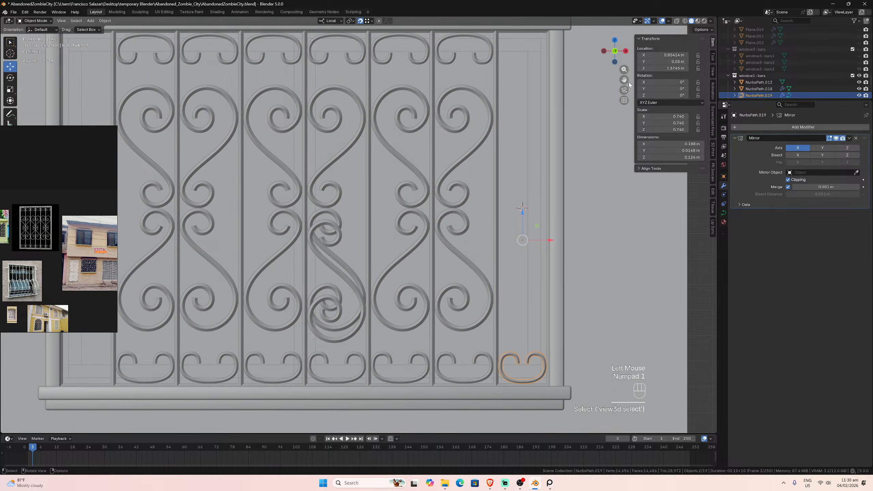
left_click_drag(624, 80, 613, 79)
scroll(506, 350, "up", 1)
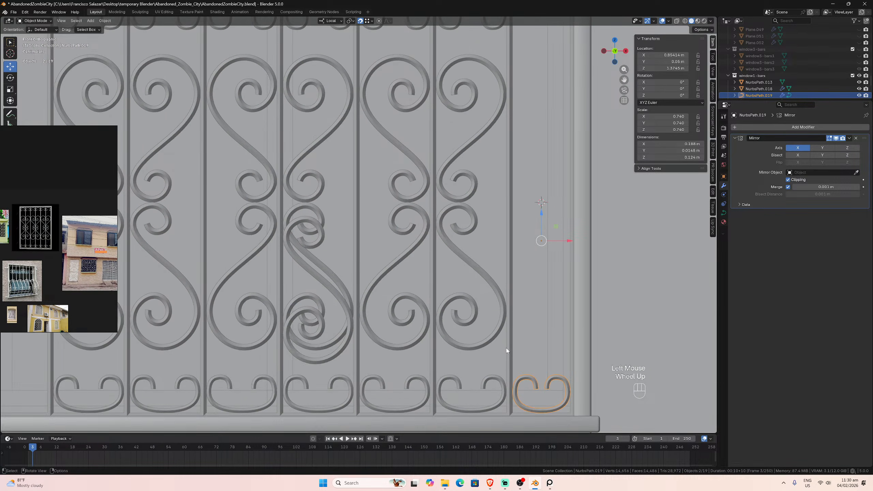
scroll(391, 222, "down", 1)
left_click(319, 262)
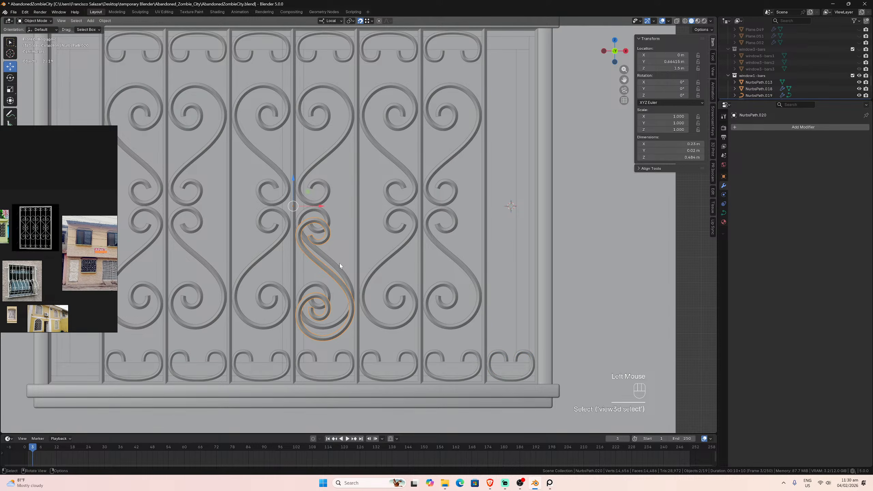
scroll(330, 236, "down", 1)
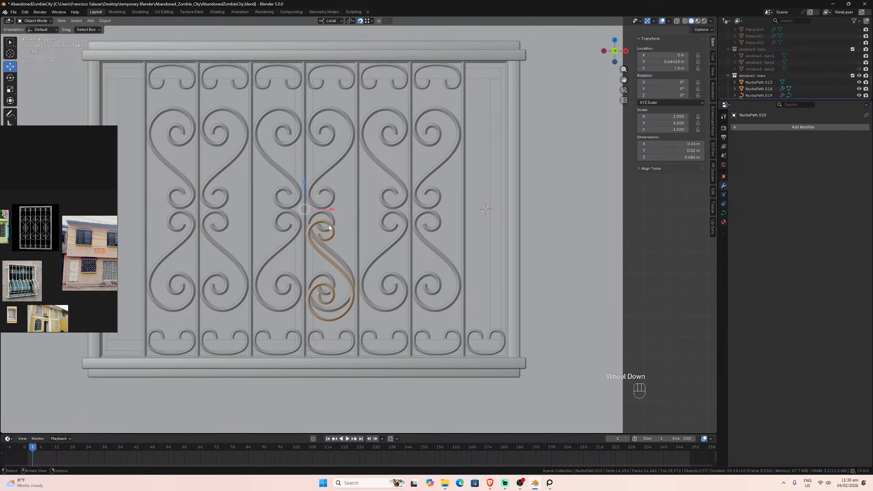
left_click(420, 214)
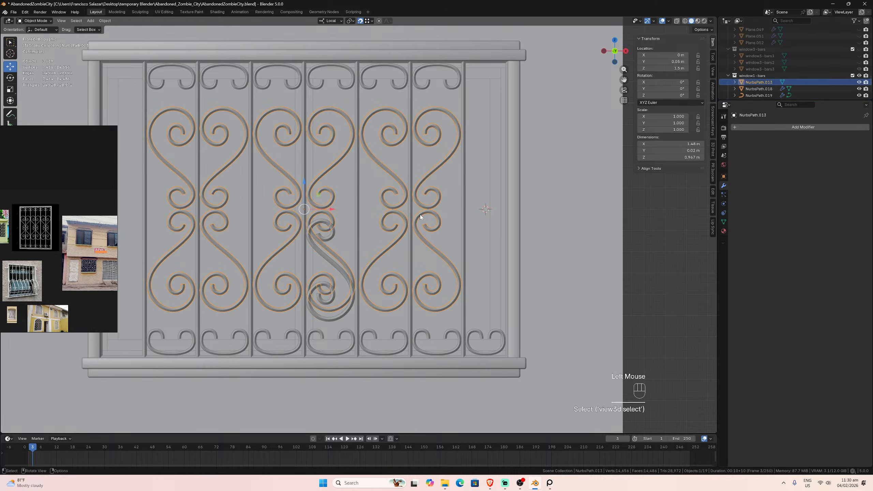
- Move the loose S-scroll up about 0.045 m along local Z to line up with the row's lower scrolls
left_click(332, 234)
scroll(333, 234, "up", 3)
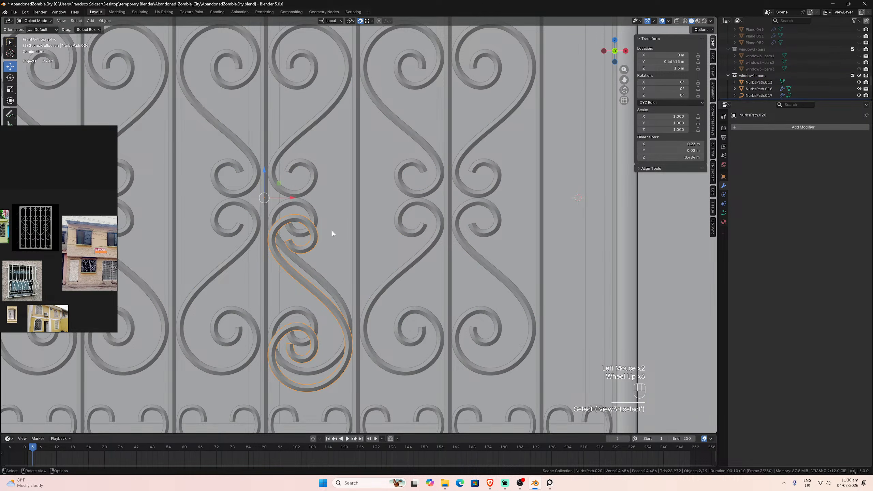
scroll(331, 231, "up", 1)
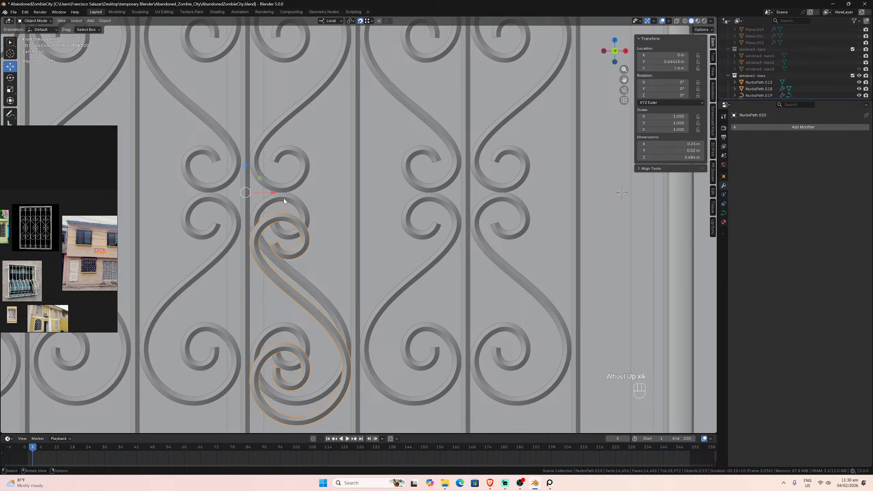
key("g")
key("z")
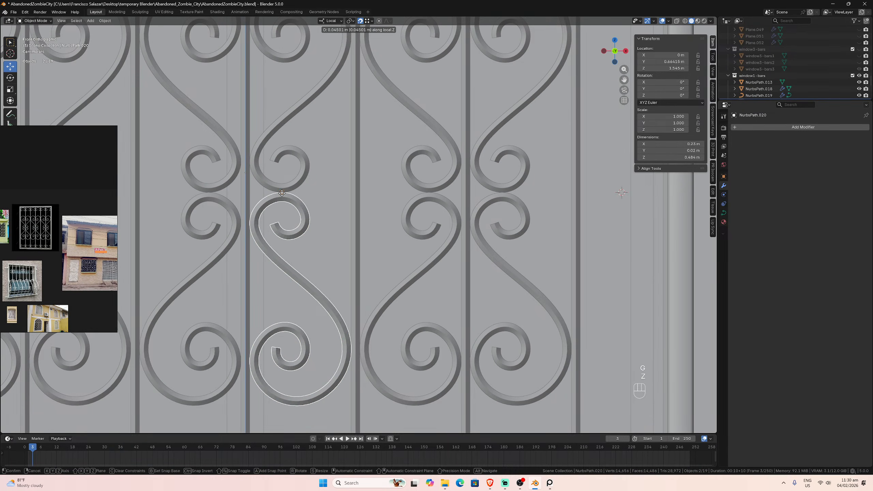
left_click(282, 194)
scroll(367, 234, "down", 3)
left_click_drag(624, 80, 581, 86)
mouse_move(387, 215)
middle_mouse_down()
mouse_move(357, 220)
mouse_move(382, 223)
middle_mouse_up()
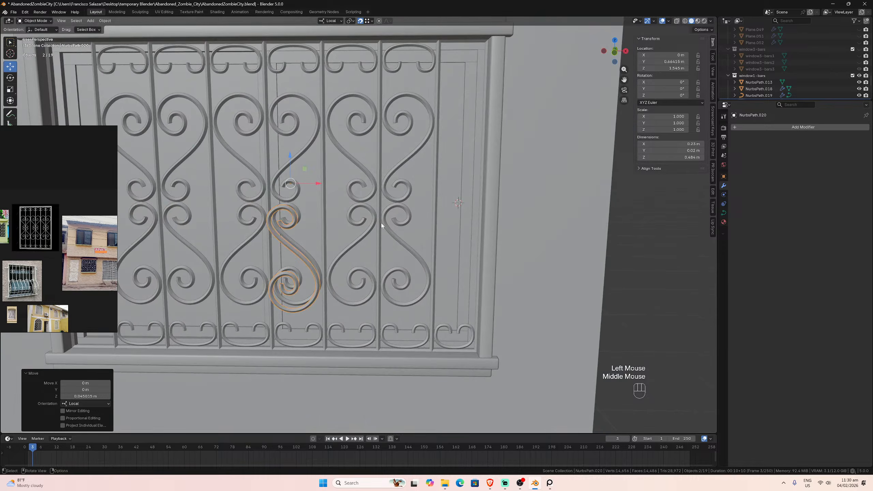
- Turn off snapping and set the transform pivot point to the 3D cursor
key("KP_1")
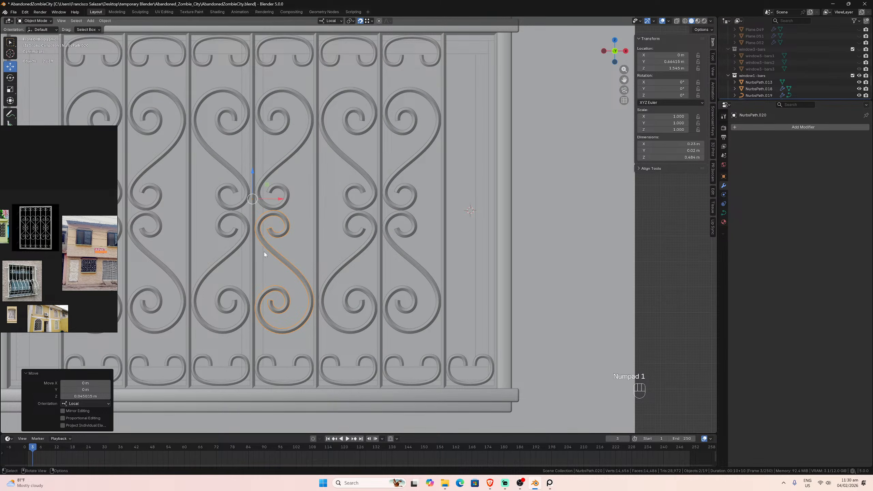
scroll(269, 252, "down", 1)
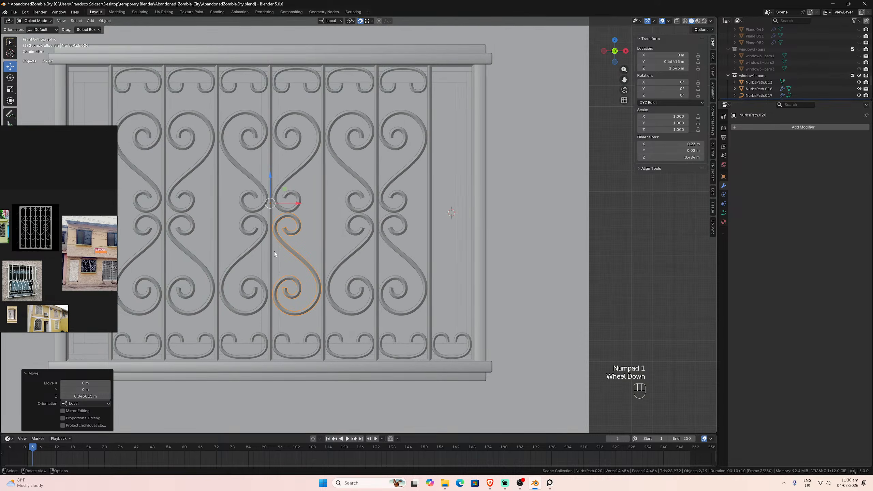
left_click(360, 22)
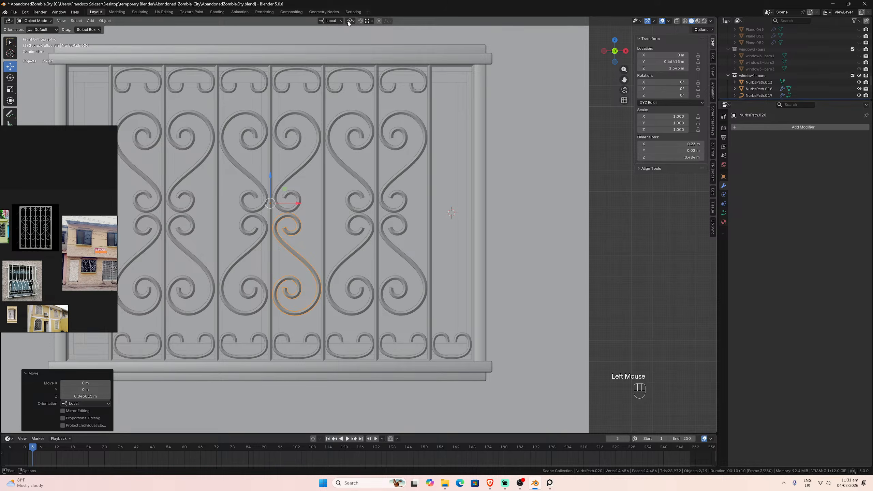
left_click(350, 22)
left_click(364, 44)
key("r")
key("z")
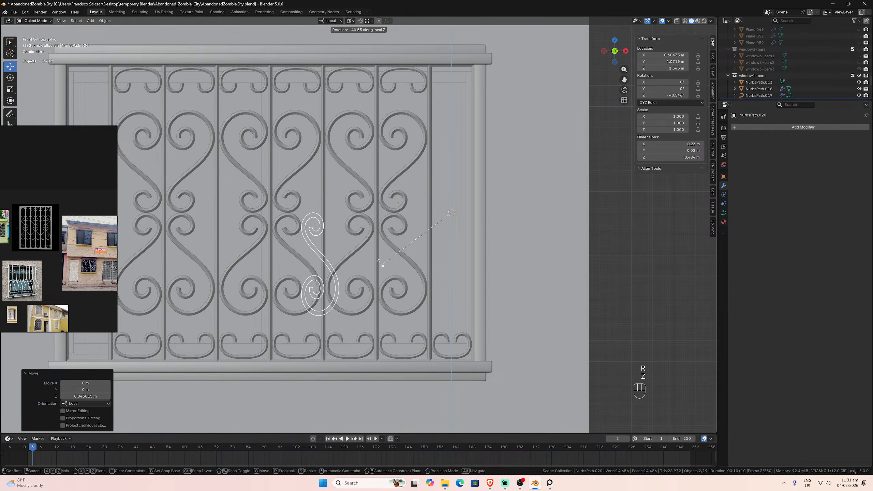
key("Escape")
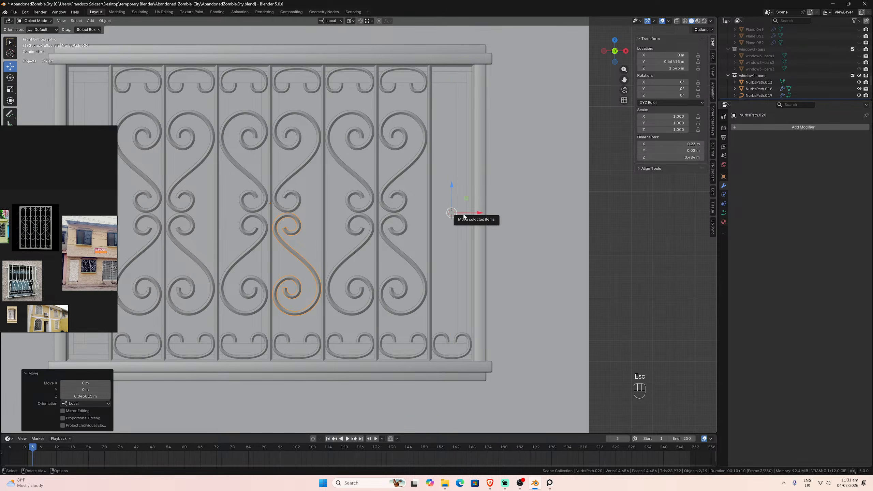
- Snap the 3D cursor to the loose S-scroll's origin
key("shift+s")
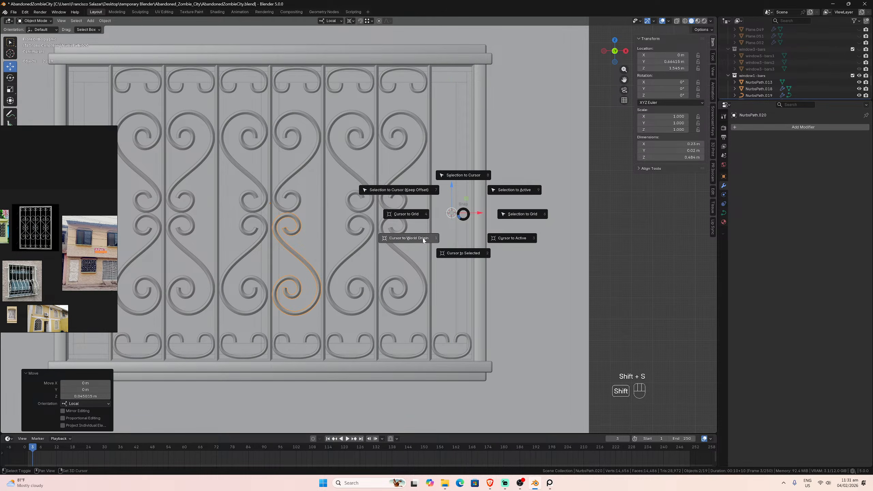
left_click(451, 256)
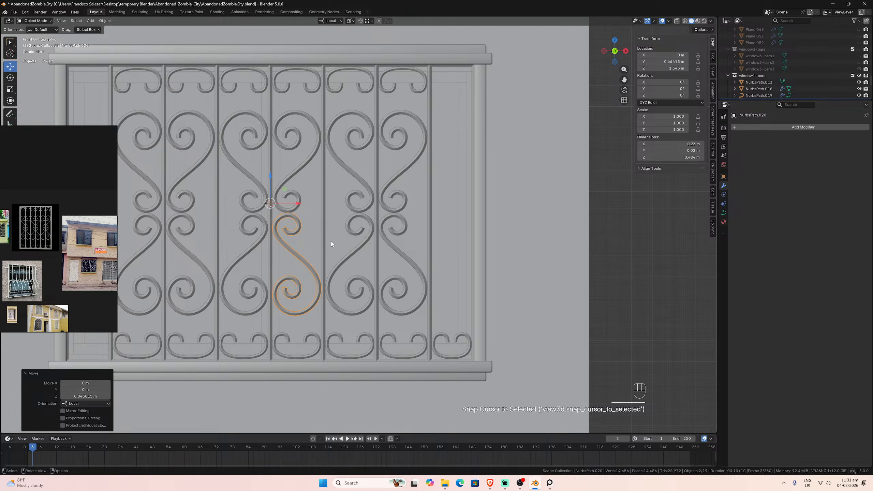
key("r")
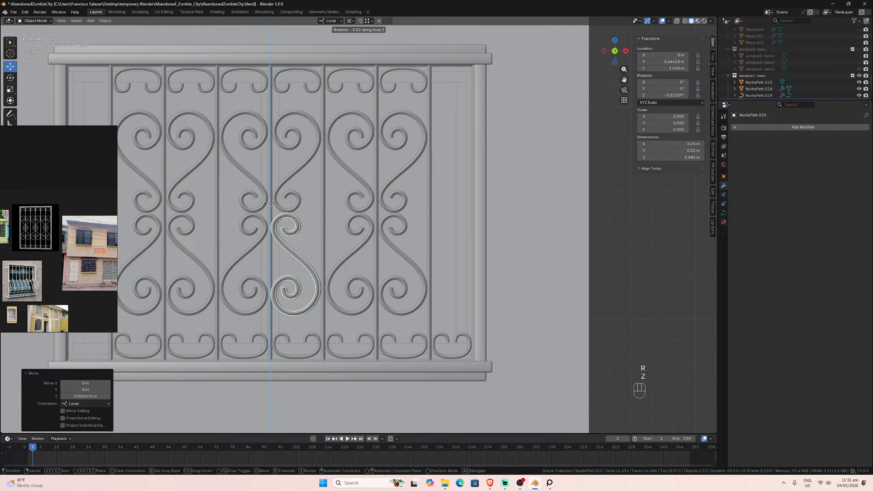
key("z")
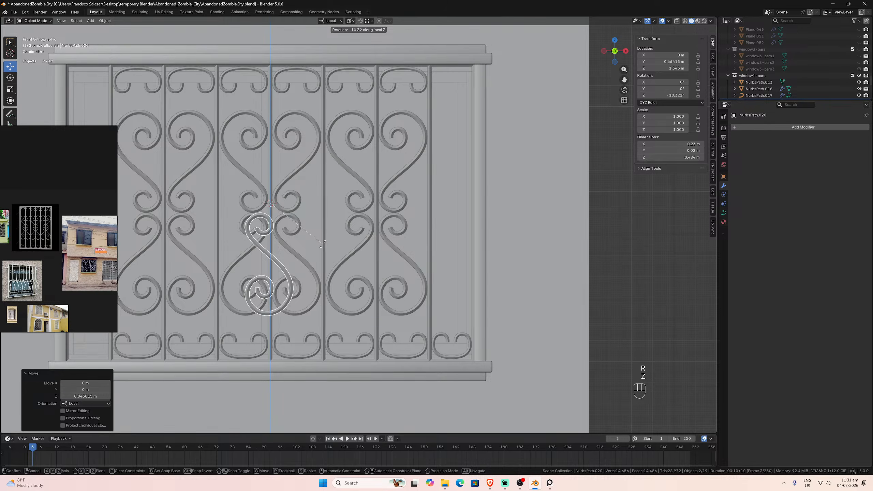
key("Escape")
- Switch the transform pivot away from the 3D cursor and rotate the loose S-scroll 180° about its local Z axis
left_click(350, 21)
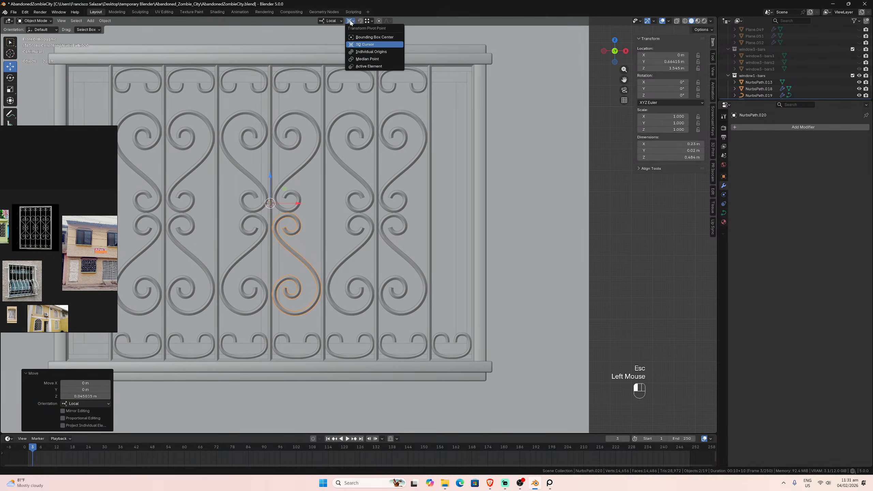
left_click(366, 55)
key("r")
key("z")
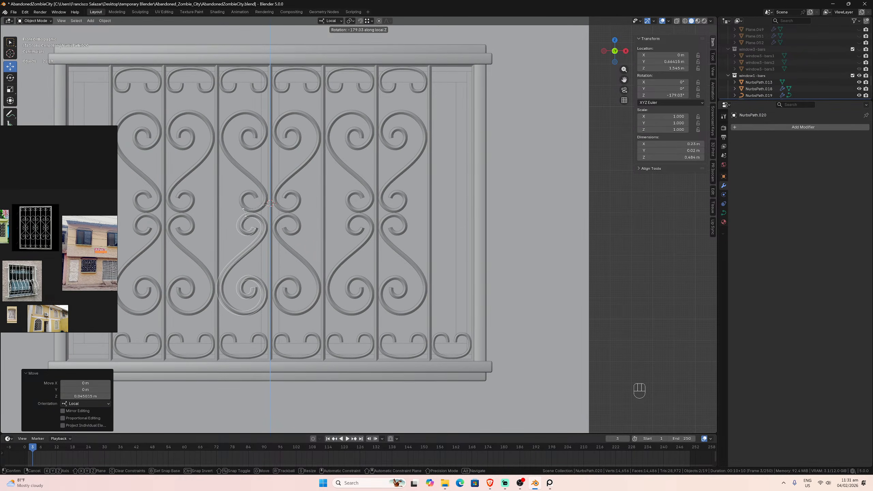
left_click(243, 211)
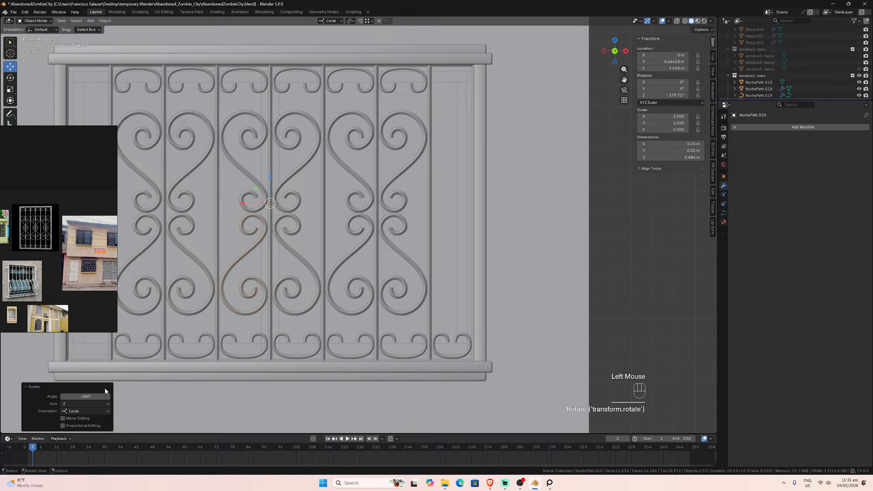
double_click(85, 397)
type("180")
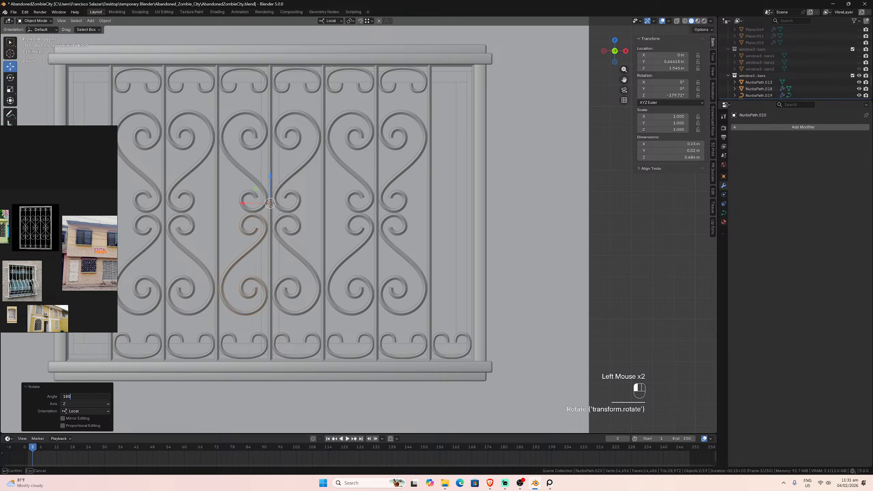
key("Return")
- Move the rotated S-scroll about 1.36 m along local Y onto the window's bars, and return to front view
scroll(294, 242, "up", 1)
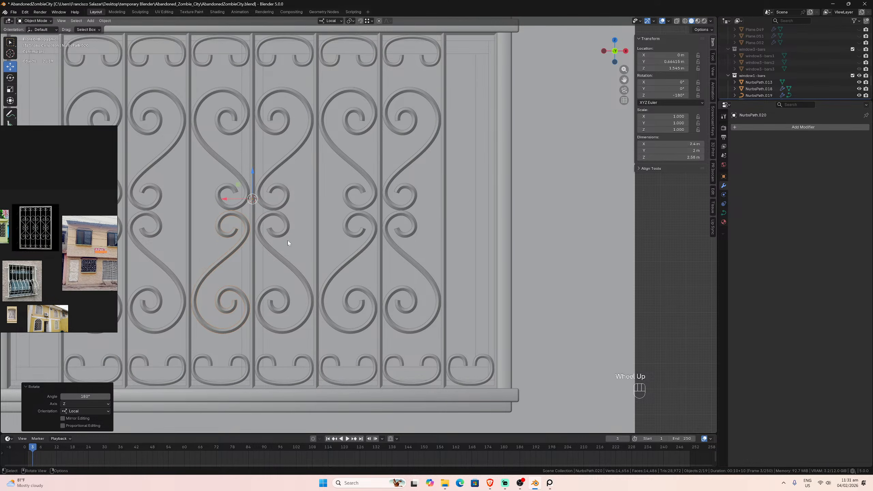
scroll(288, 240, "down", 4)
middle_click_drag(330, 244, 284, 245)
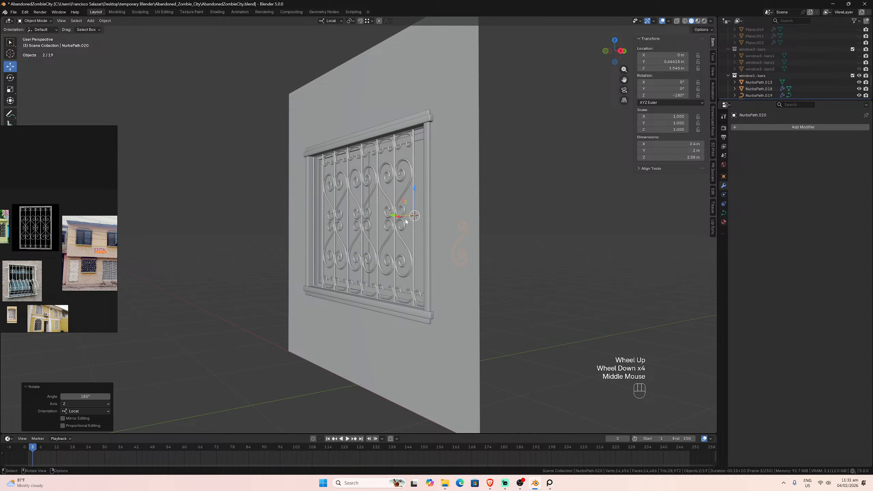
middle_click_drag(405, 220, 404, 201)
left_click_drag(402, 198, 267, 222)
key("KP_1")
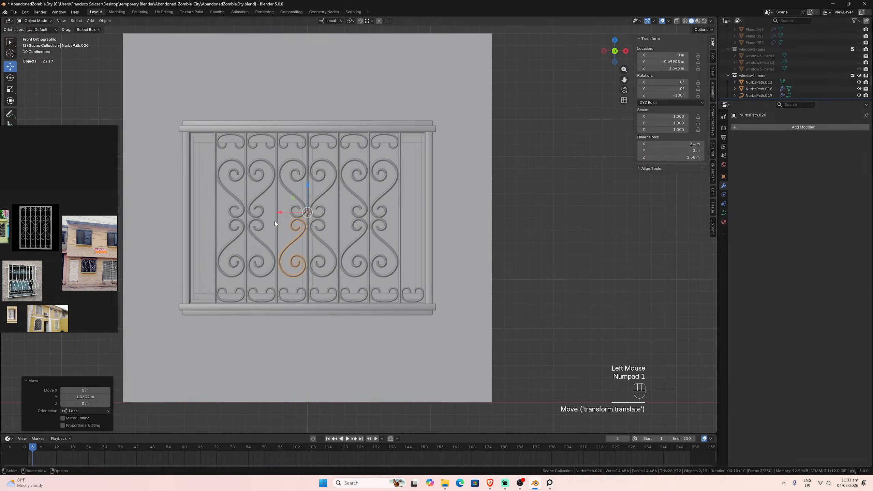
- Move the S-scroll about 0.996 m along the X axis into the narrow end bay without upper scrolls
scroll(293, 230, "up", 3)
key("g")
key("x")
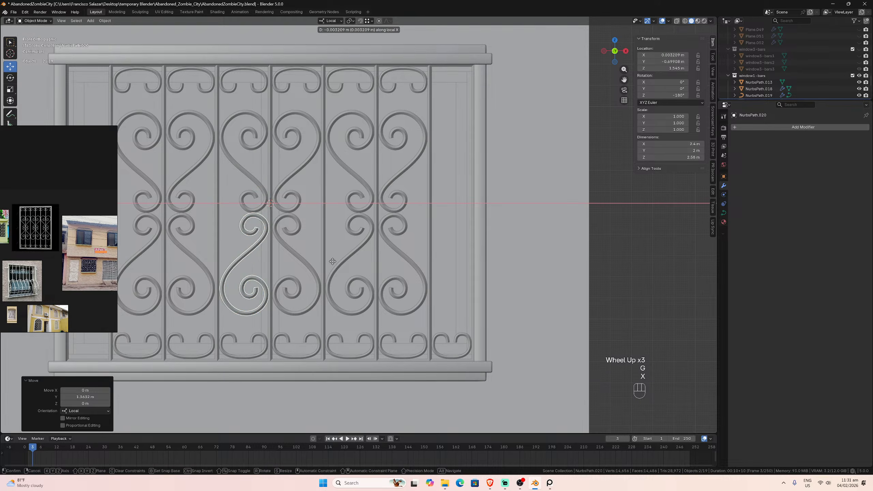
left_click(539, 273)
- Examine how the S-scroll fits between the last vertical bar and the window frame
scroll(535, 238, "up", 2)
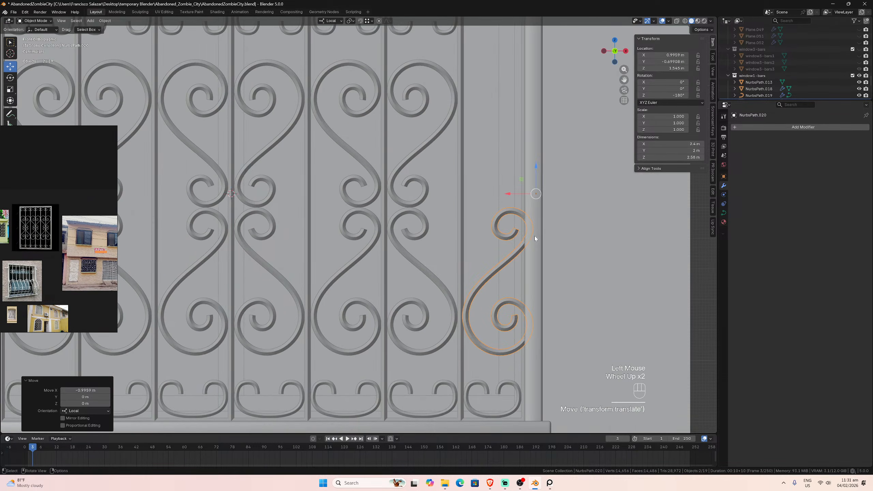
left_click_drag(623, 80, 520, 185)
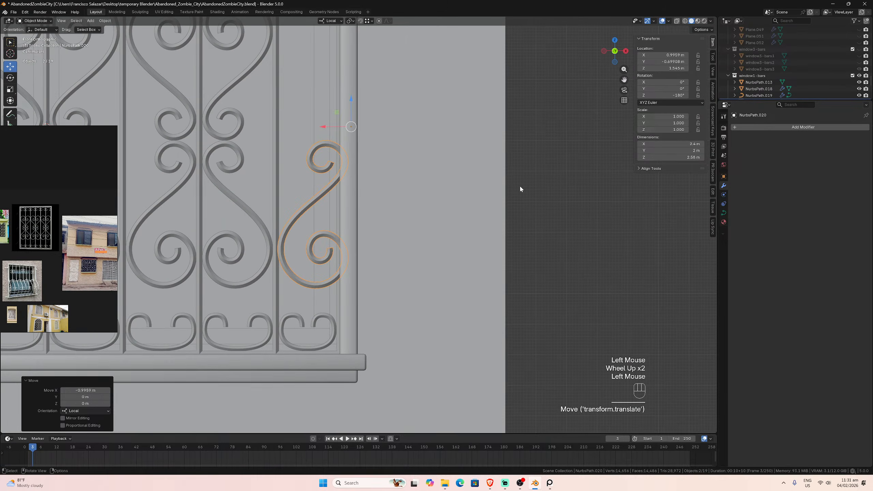
scroll(364, 258, "up", 2)
left_click_drag(627, 82, 681, 69)
scroll(387, 237, "up", 3)
scroll(383, 251, "down", 3)
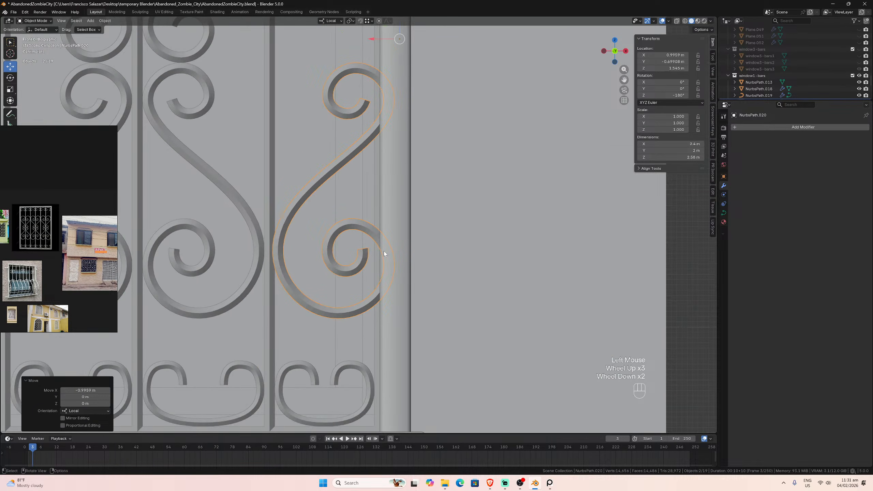
scroll(345, 285, "down", 1)
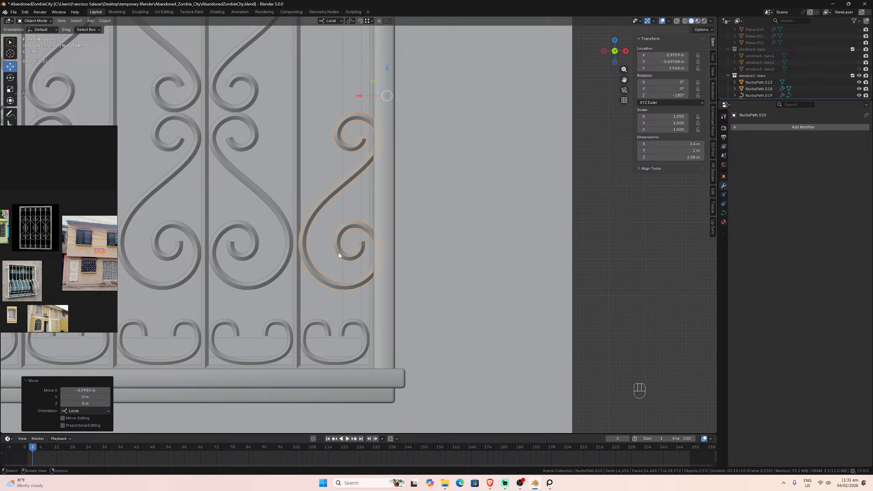
scroll(344, 254, "up", 2)
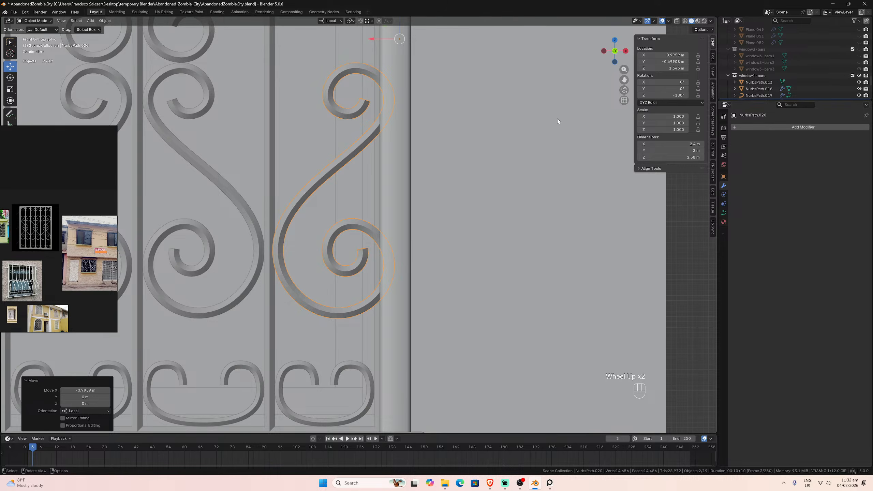
left_click_drag(623, 80, 634, 87)
scroll(390, 254, "up", 1)
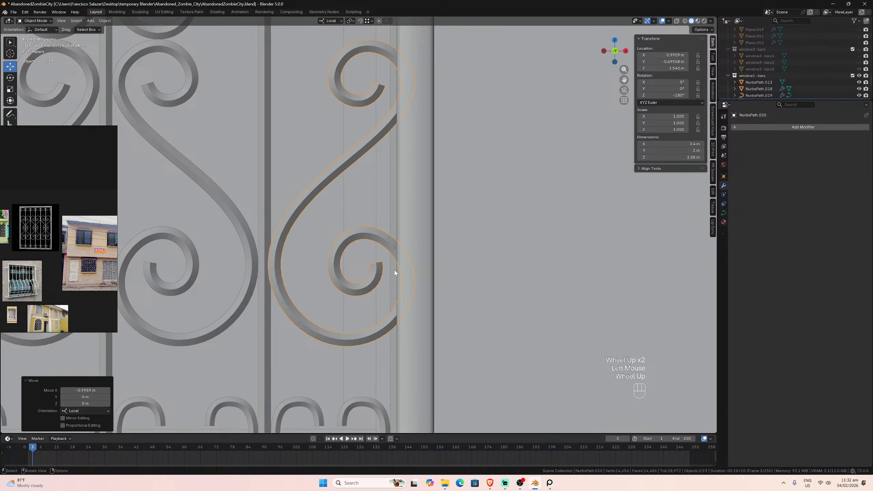
- Enter Edit Mode on the end bay's S-scroll and turn on the wireframe overlay
key("Tab")
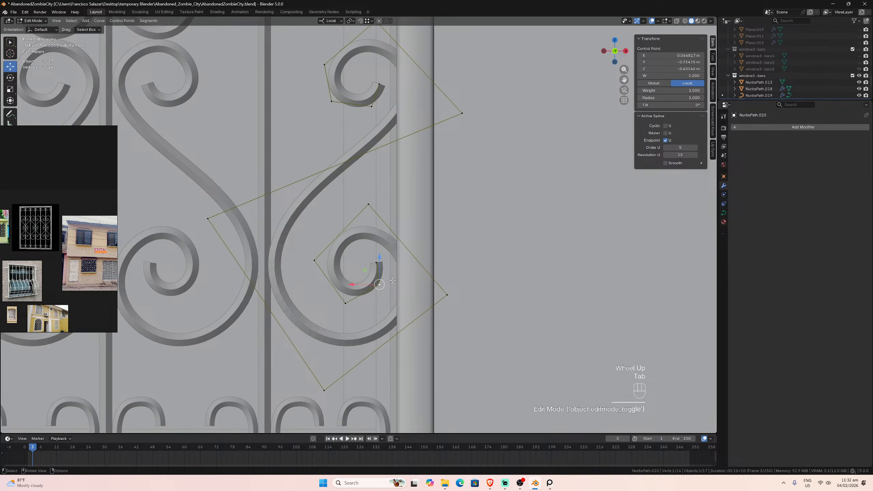
left_click(657, 21)
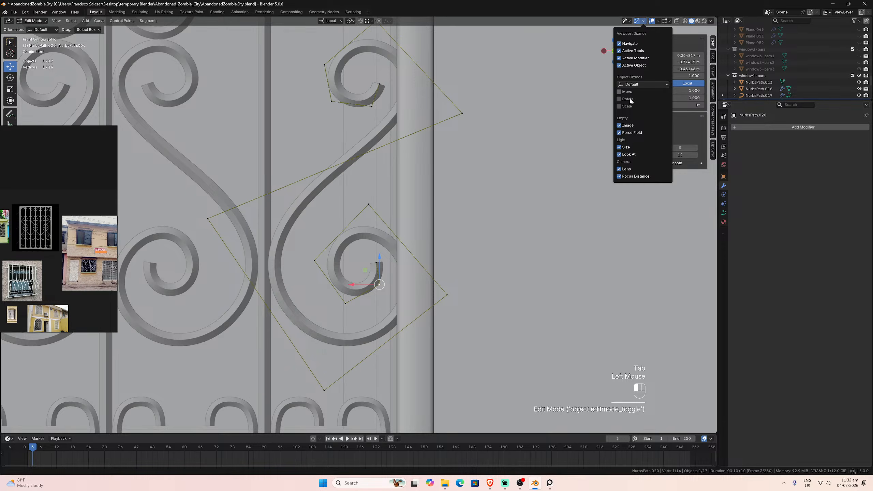
left_click(658, 21)
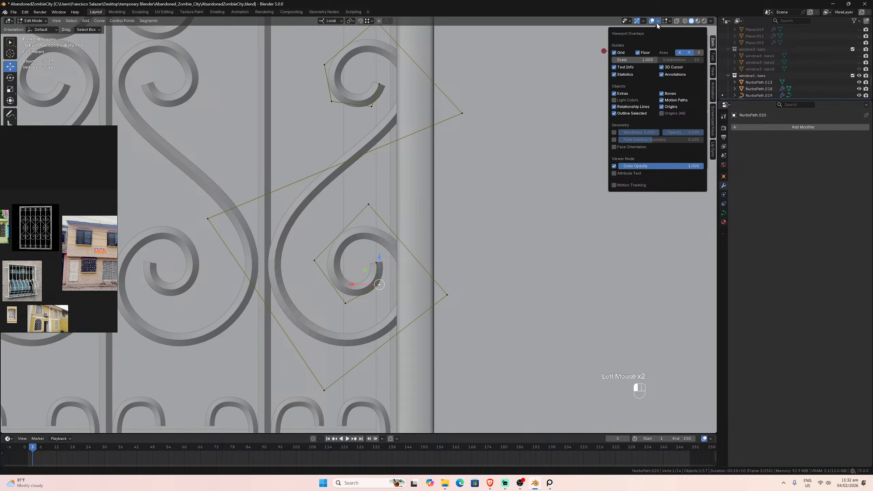
left_click(614, 132)
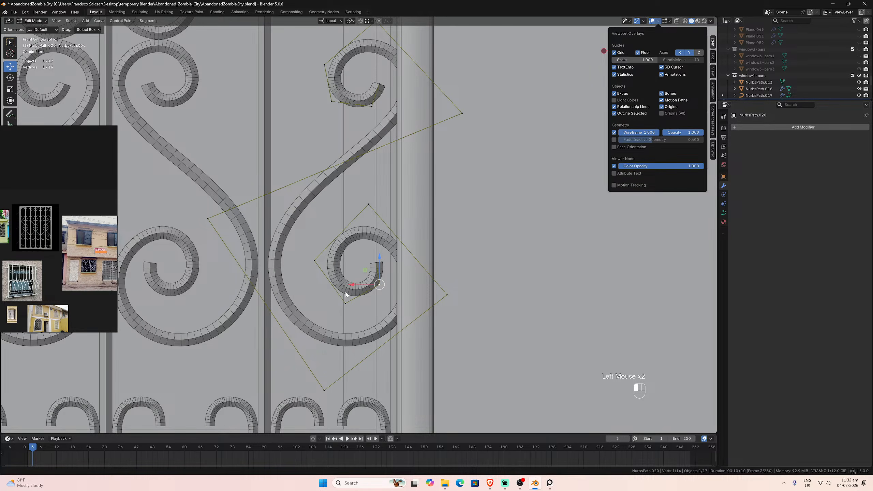
- Move the S-scroll's outermost control point beyond the last bar about 0.023 m along X toward the frame
left_click(215, 220)
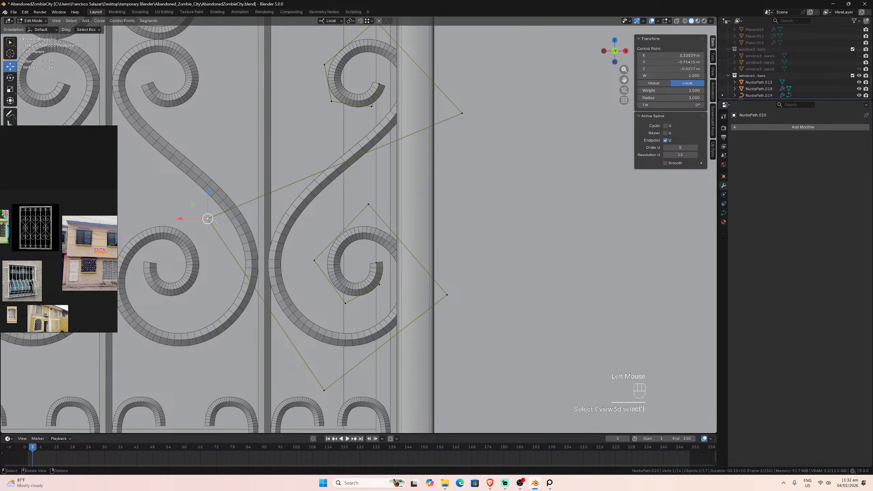
key("g")
key("x")
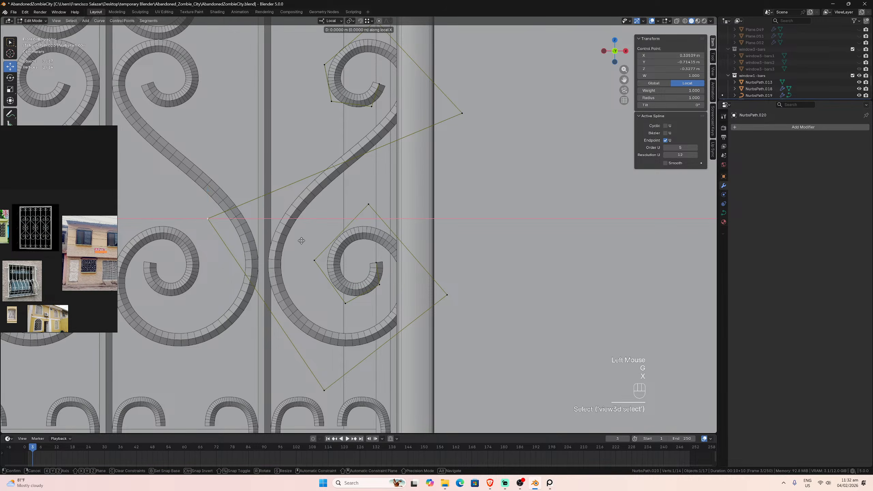
left_click(316, 245)
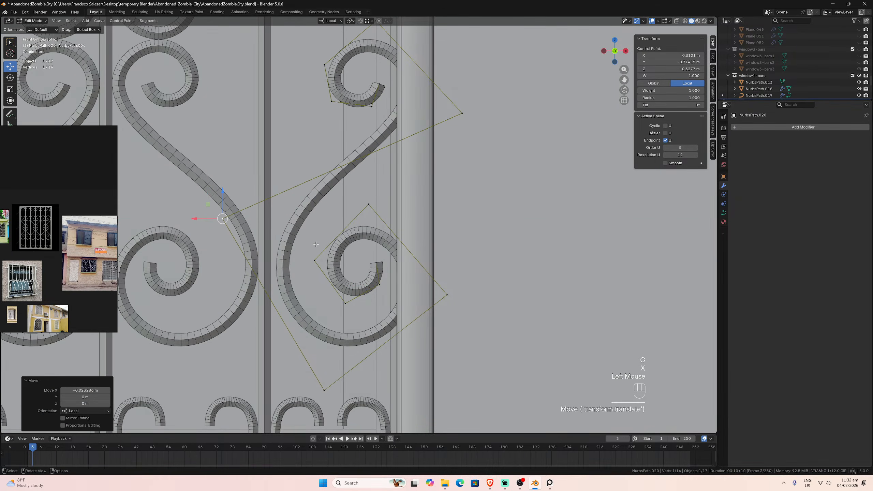
- Move the lower coil's control points together about 0.033 m along local X, away from the window frame
left_click_drag(310, 207, 468, 311)
key("g")
key("x")
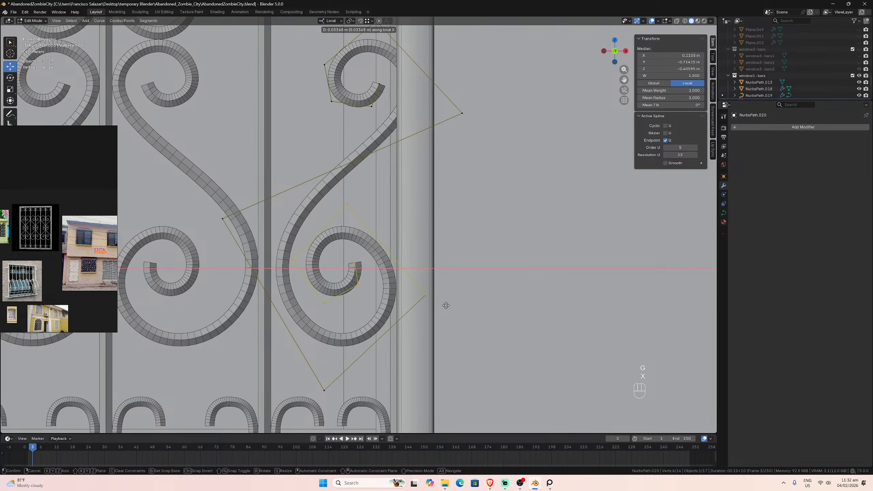
left_click(446, 305)
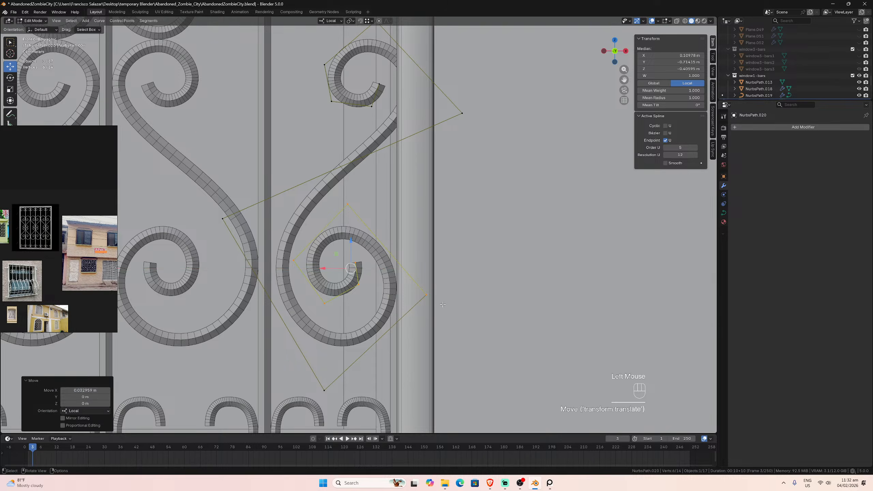
- Move the lower coil's control point over the frame about 0.017 m along local X into the bay
left_click(426, 294)
key("g")
key("x")
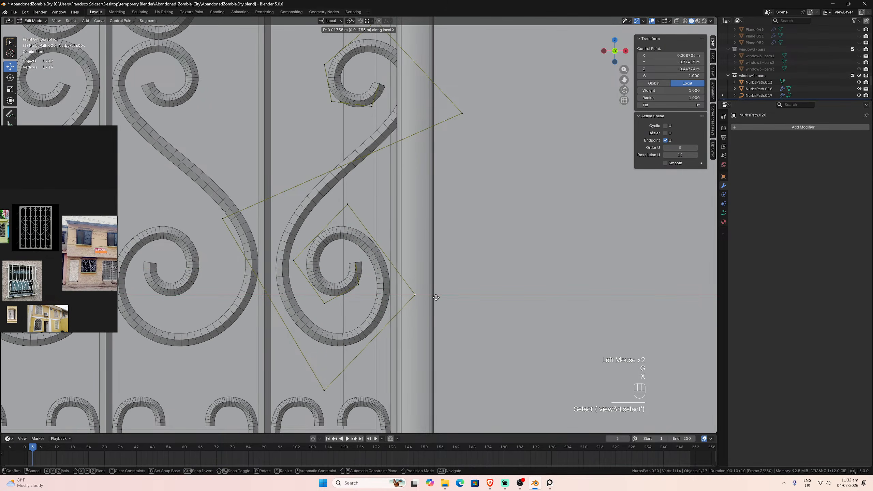
left_click(435, 297)
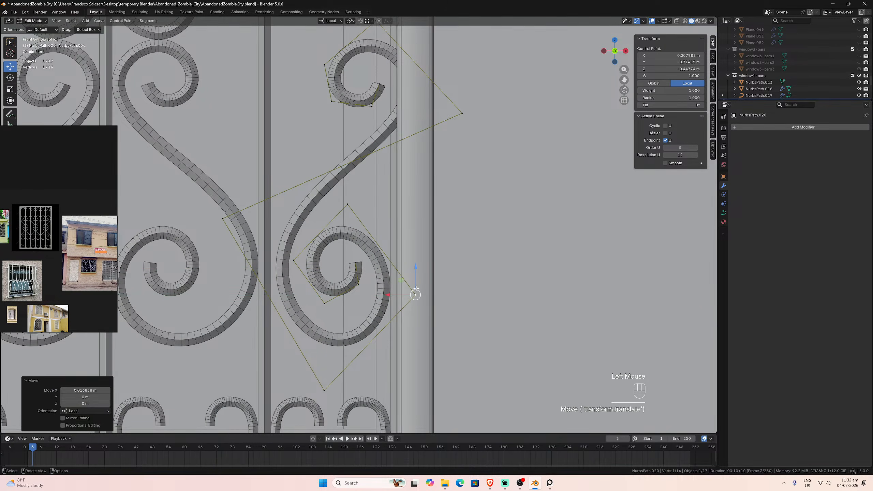
- Widen the inner curl by moving its control point nearest the bar about 0.018 m along local X
scroll(395, 287, "up", 2)
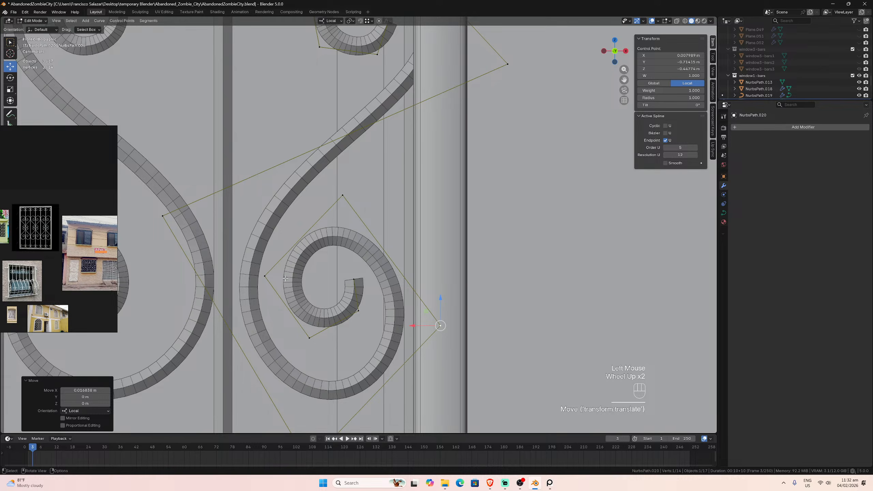
left_click(266, 276)
key("g")
key("x")
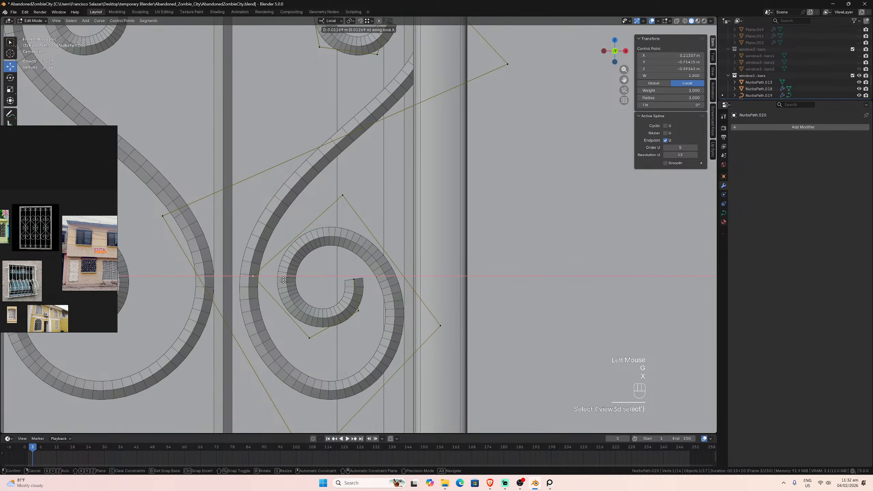
left_click(245, 278)
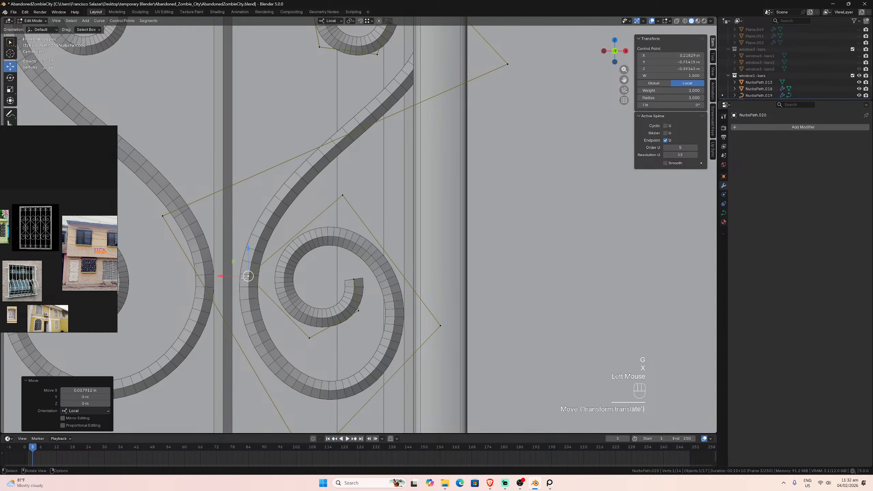
- Move the outermost control point beyond the last bar about 0.014 m along local X, away from the frame
left_click(163, 215)
key("g")
key("x")
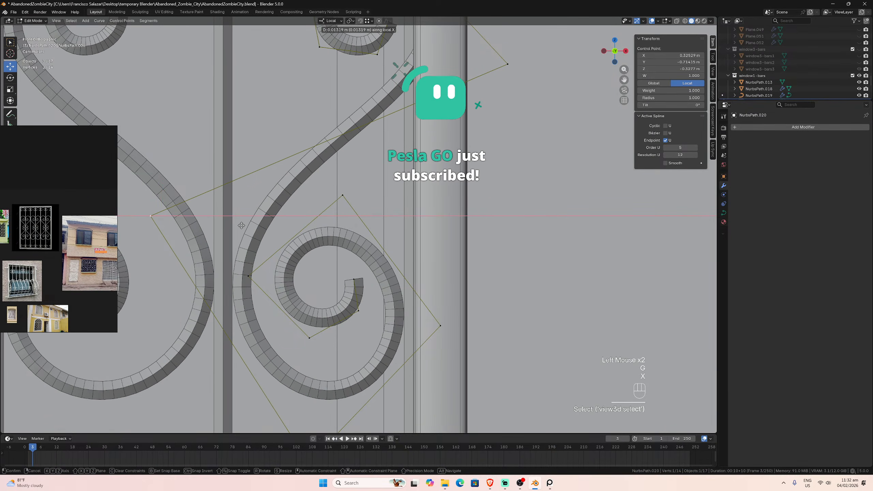
left_click(241, 225)
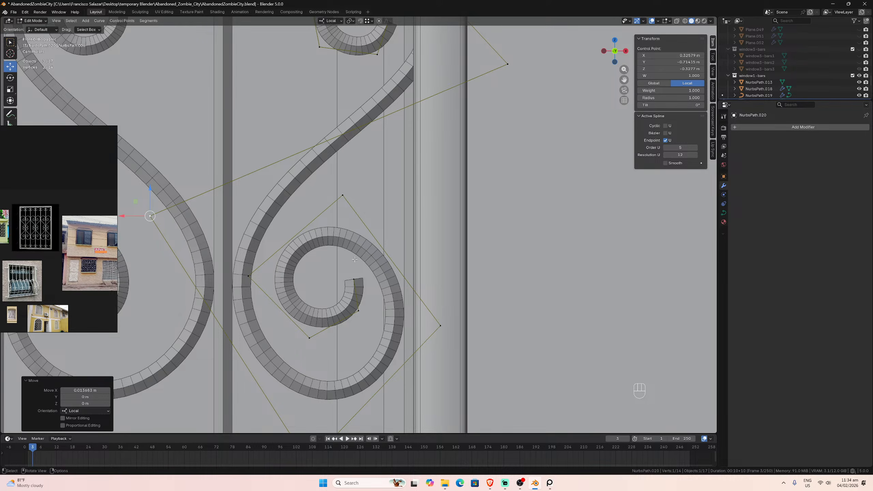
scroll(354, 259, "down", 3)
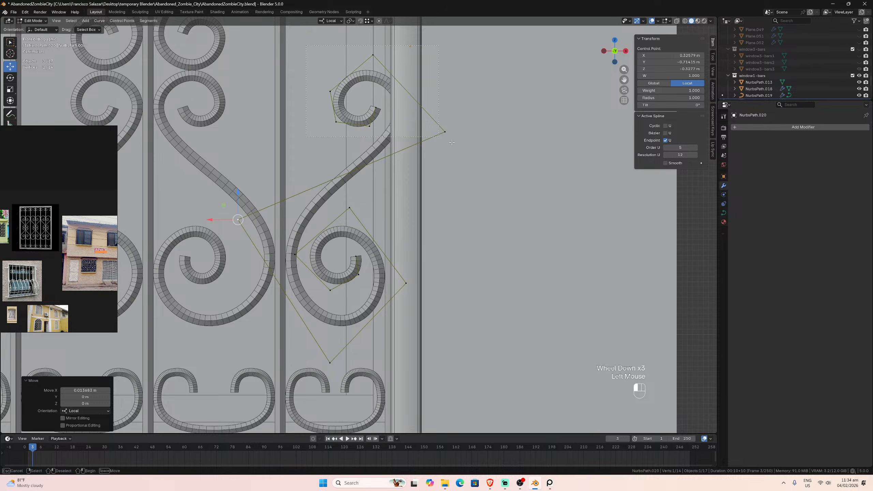
- Move the upper coil's control points together about 0.042 m along local X, away from the window frame
left_click_drag(325, 51, 385, 145)
key("g")
key("x")
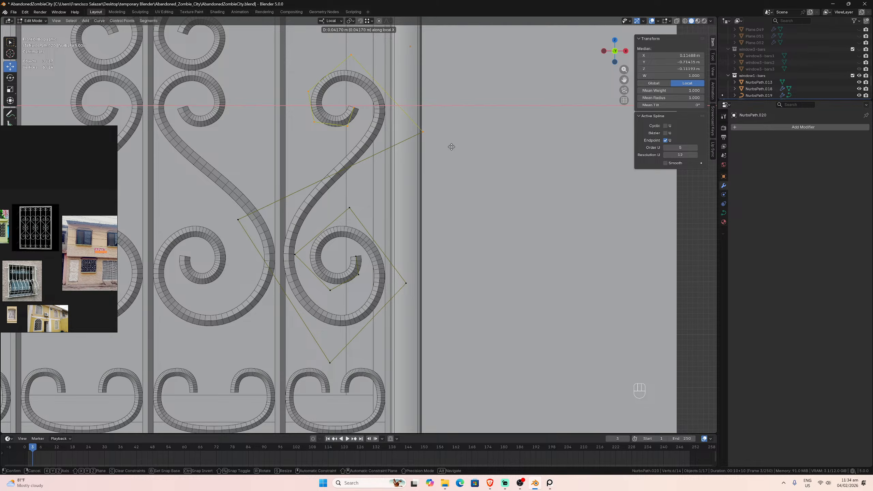
left_click(451, 147)
- Shift the S-scroll's middle control point in the neighbouring bay about 0.007 m along local X, toward the window frame
left_click(237, 219)
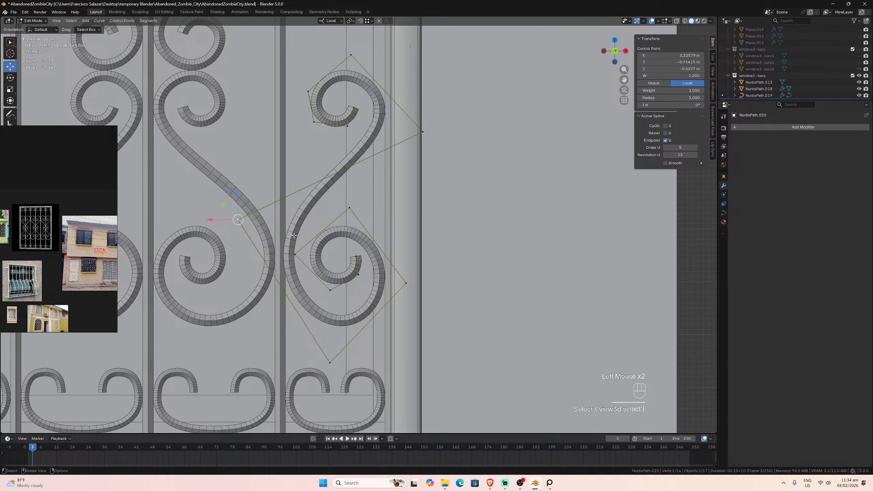
key("g")
key("x")
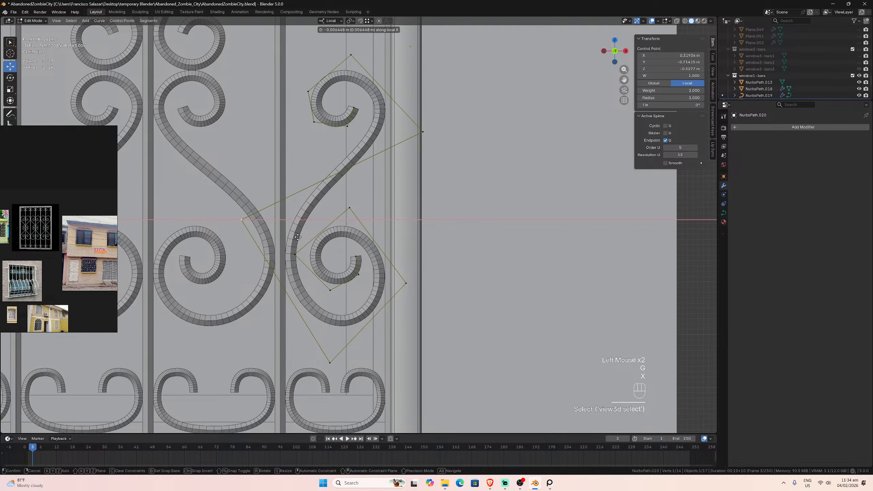
left_click(320, 252)
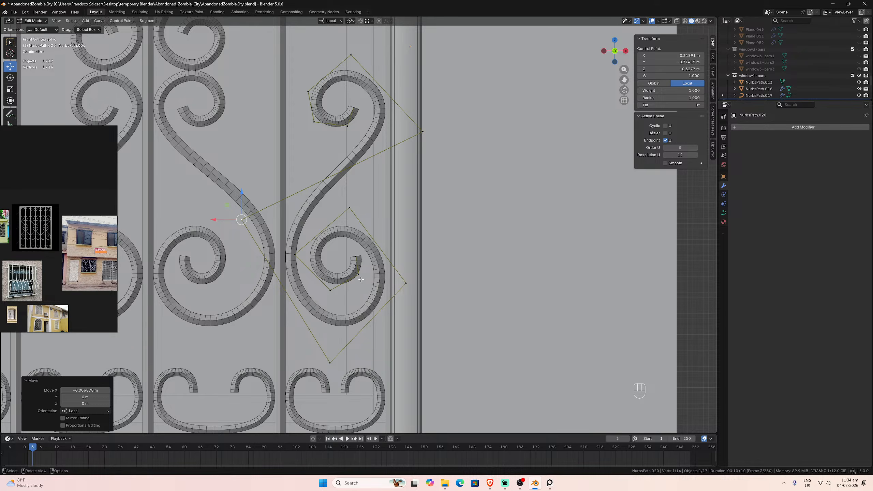
- Move the lower coil's inner curl control points together about 0.018 m along local X, away from the window frame
left_click(305, 254)
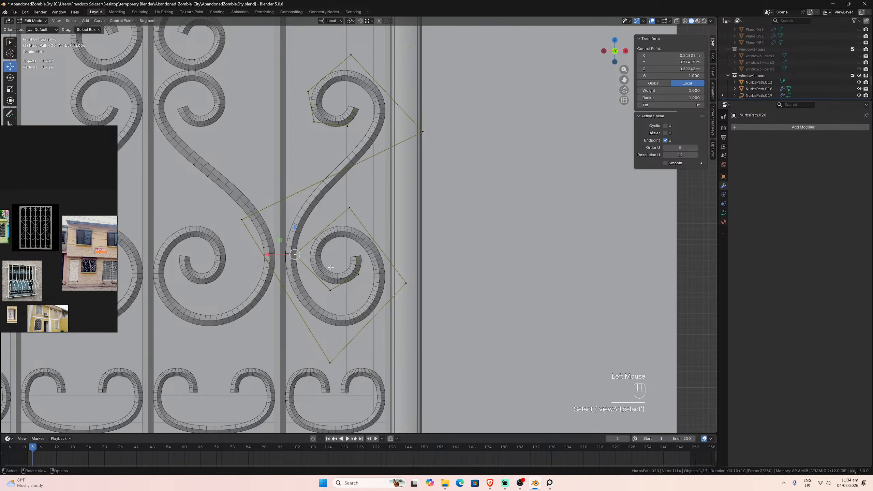
left_click_drag(267, 229, 365, 294)
key("g")
key("x")
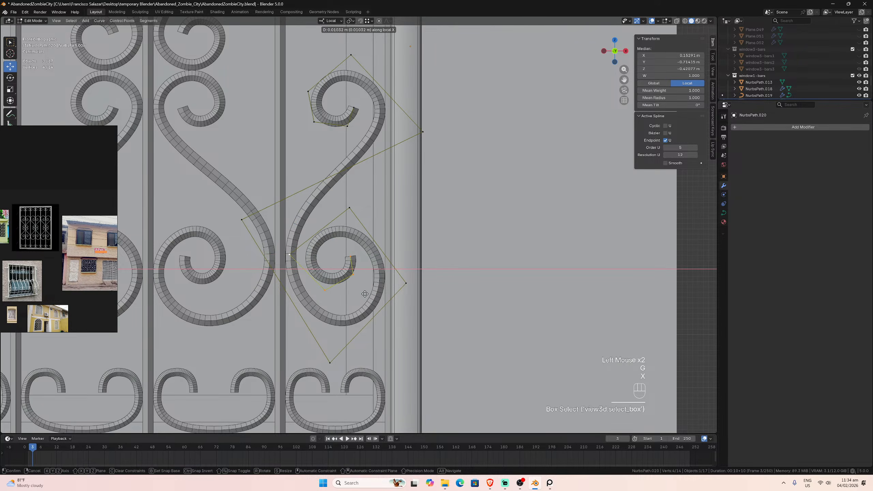
left_click(361, 293)
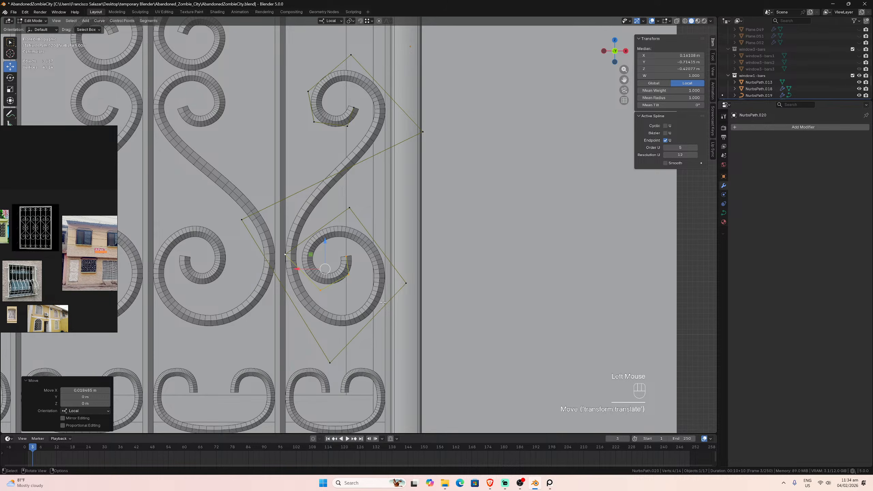
- Finish editing the curve and compare the reshaped scroll's width and fit with the scrolls in the other bays
scroll(405, 285, "up", 2)
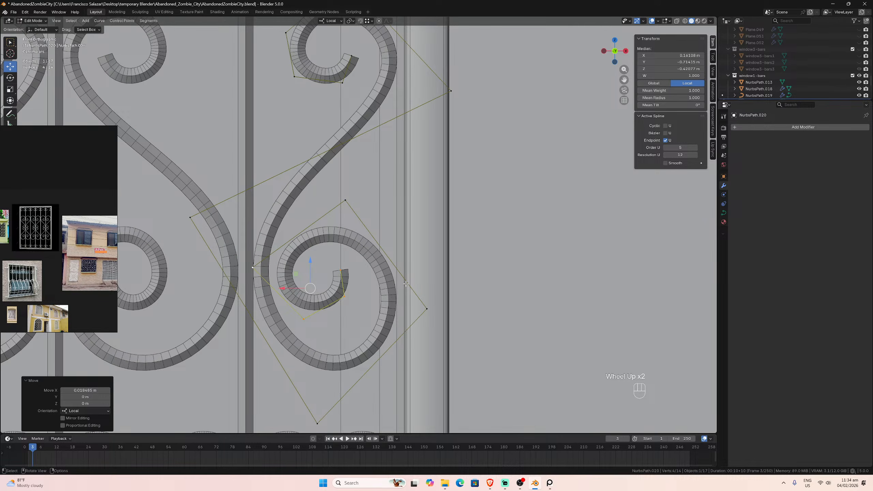
scroll(405, 285, "down", 2)
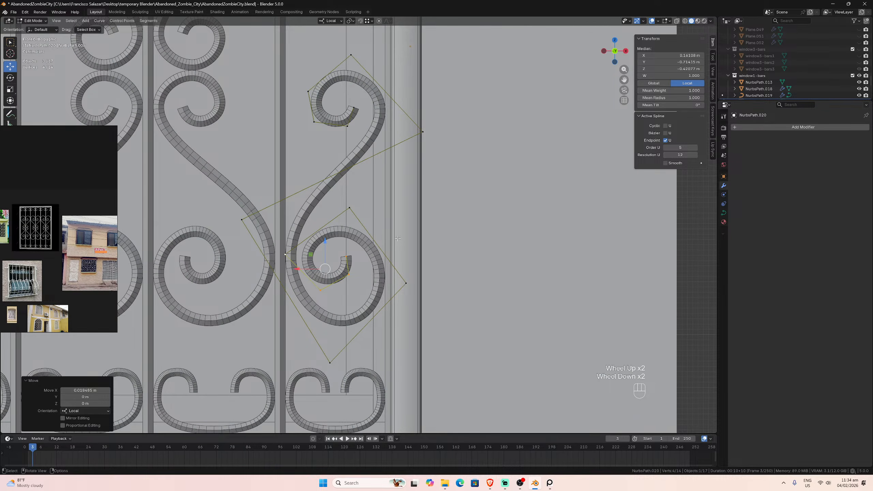
scroll(397, 238, "up", 1)
scroll(398, 238, "down", 1)
scroll(376, 265, "down", 2)
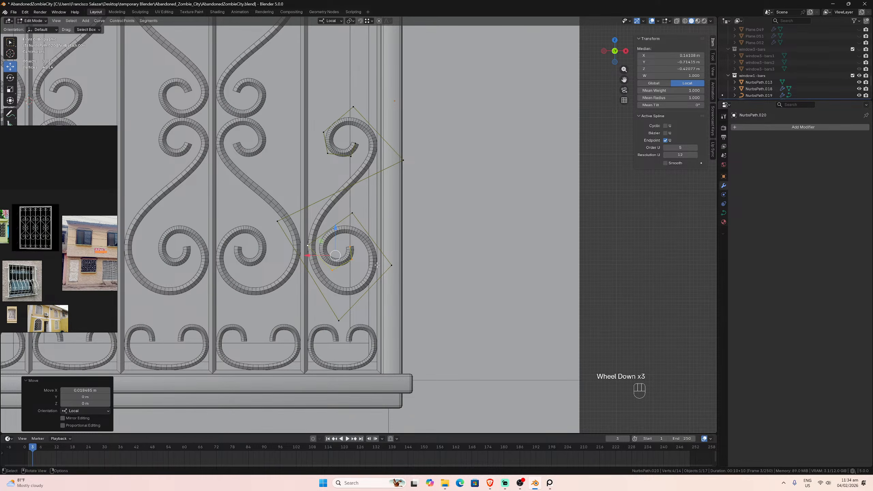
key("Tab")
scroll(376, 265, "down", 5)
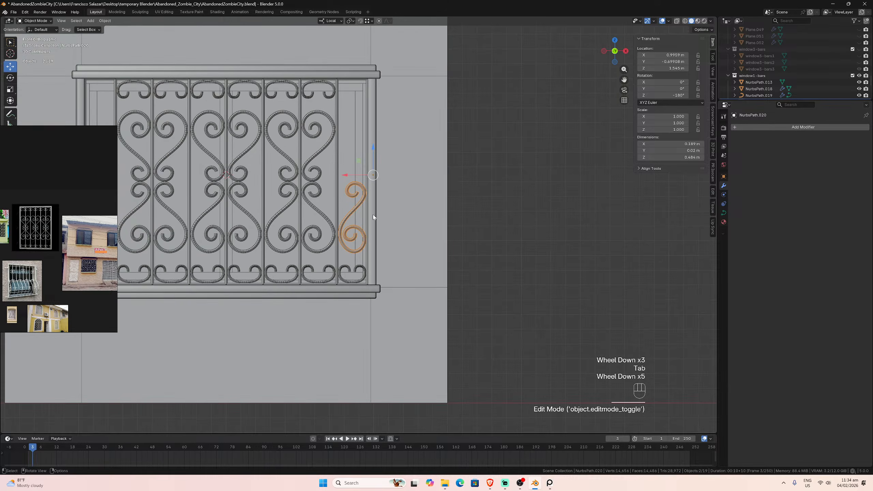
scroll(370, 219, "up", 3)
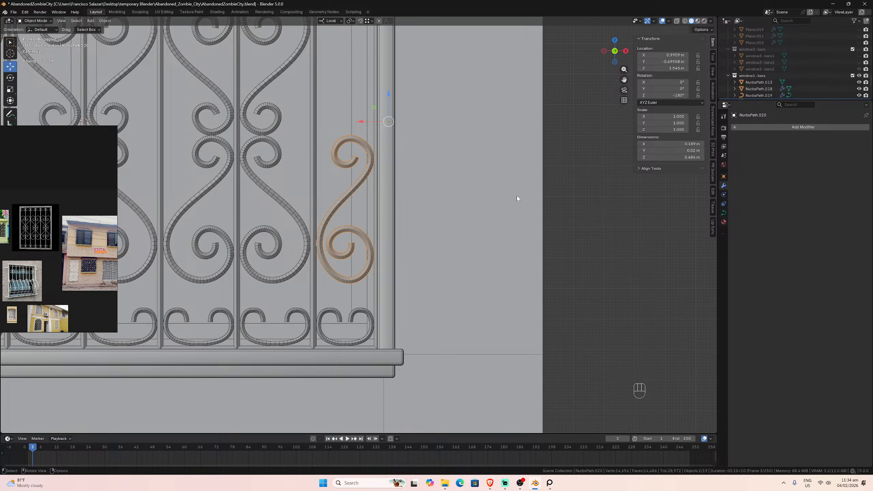
left_click_drag(624, 80, 707, 75)
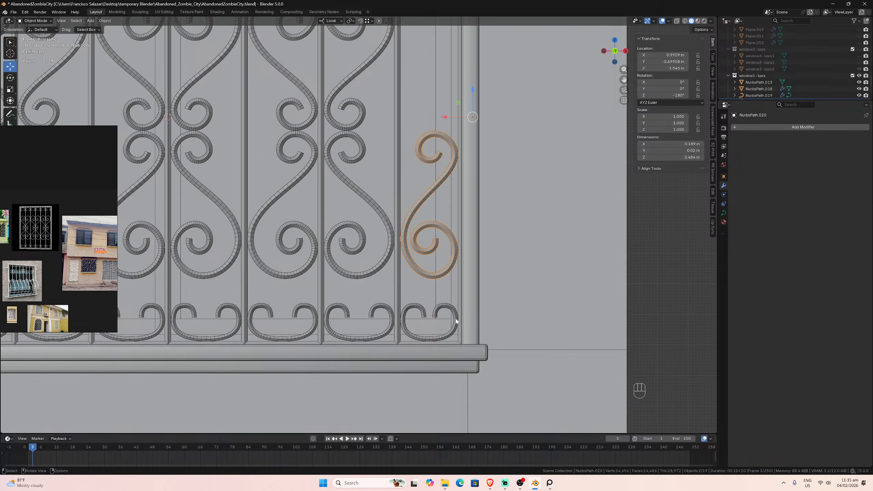
scroll(451, 320, "down", 2)
scroll(445, 318, "down", 2)
scroll(446, 318, "up", 3)
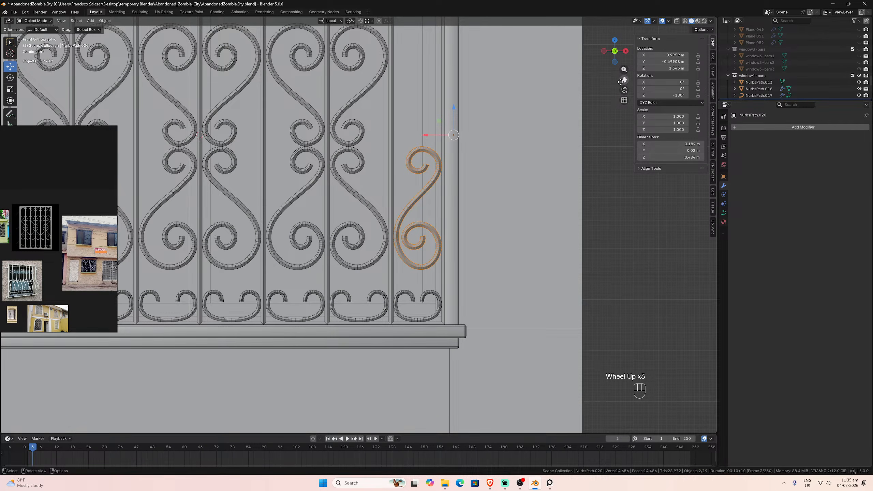
left_click_drag(624, 80, 760, 125)
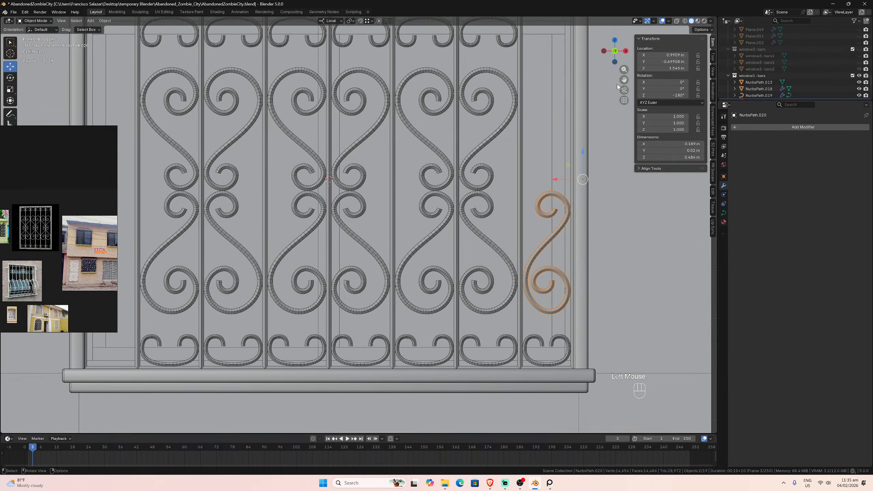
- Hide the repeated S-scrolls and the repeated small C-scrolls, keeping only the end bay's scrolls visible
left_click(492, 248)
key("h")
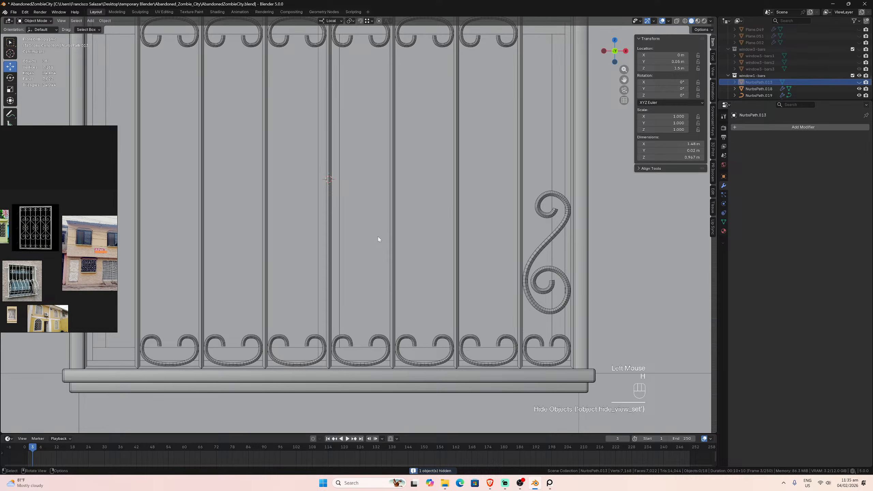
left_click(444, 336)
key("h")
- Edit the bars mesh with X-ray on and evenly space its bottom edge loop with LoopTools Space
left_click(455, 299)
scroll(454, 299, "down", 2)
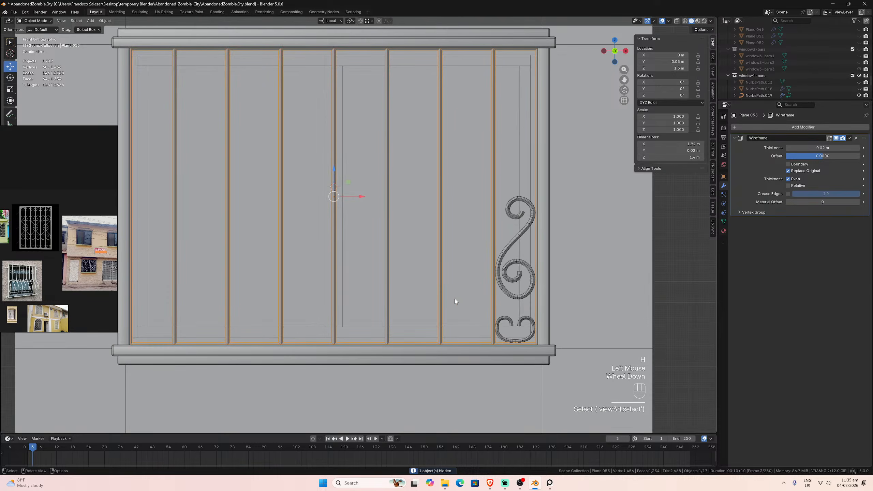
key("Tab")
left_click(371, 344)
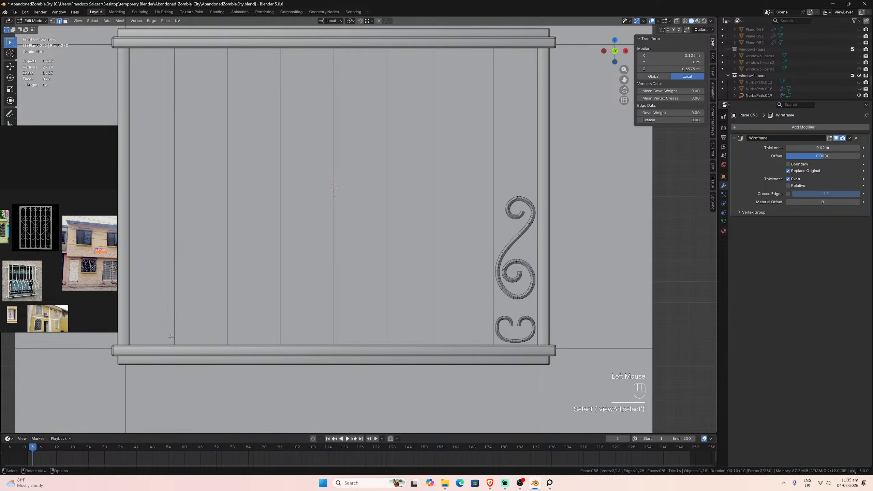
left_click(187, 344)
left_click(676, 22)
left_click(417, 345)
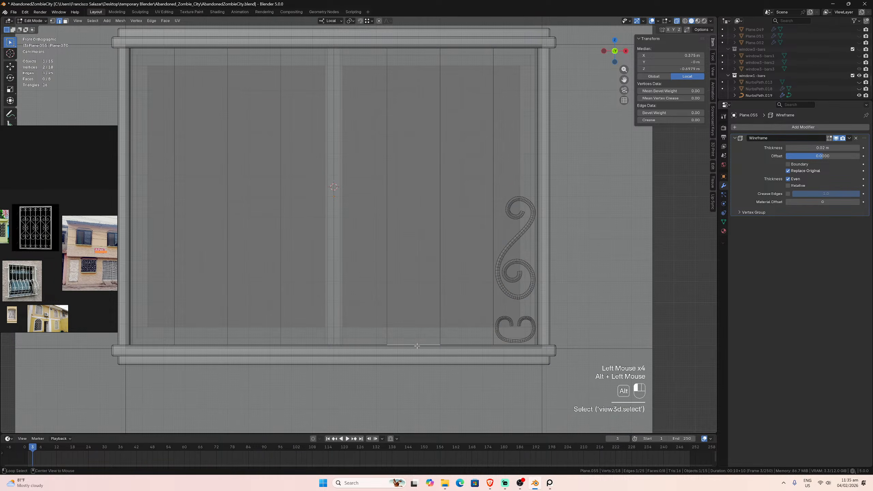
left_click(417, 345, "alt")
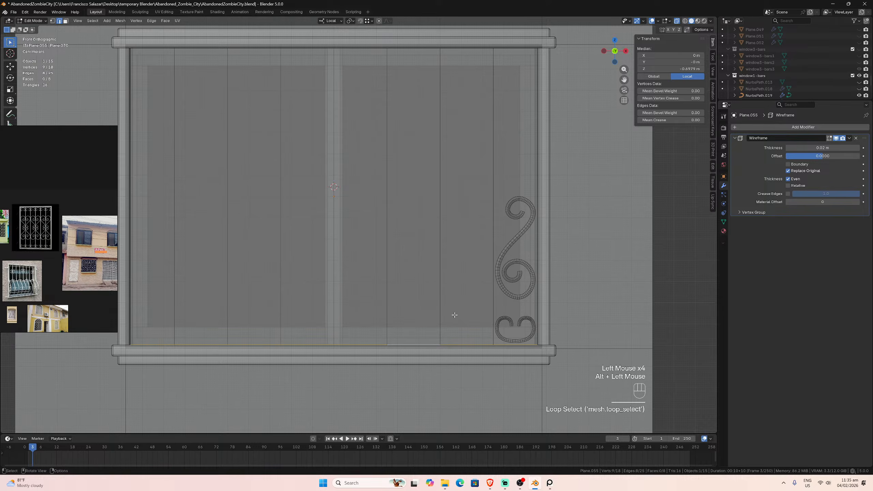
left_click(712, 165)
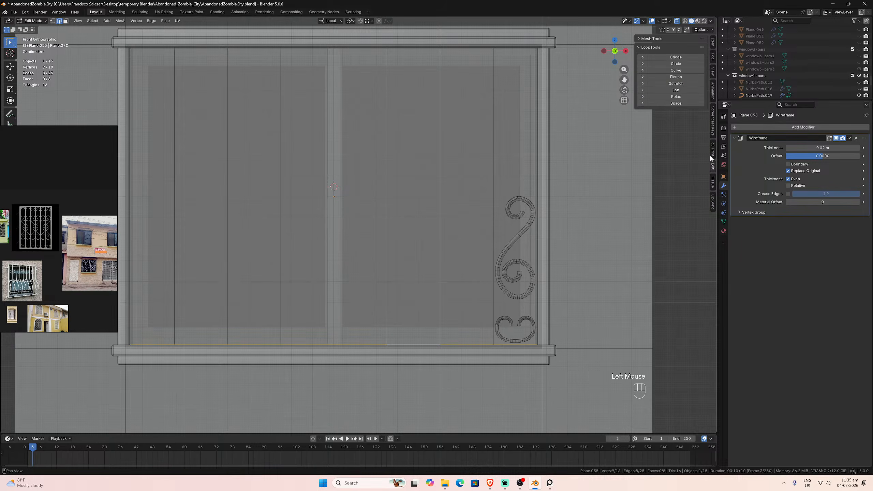
left_click(675, 103)
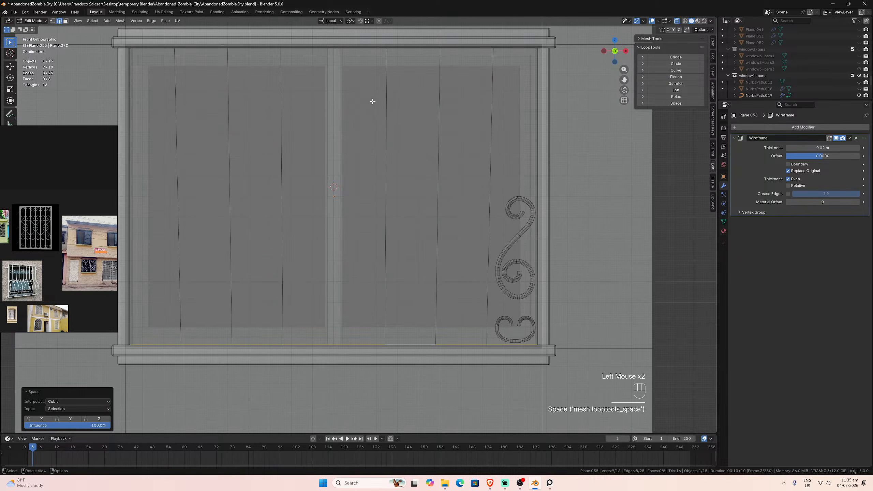
- Evenly space the bars mesh's top edge loop with LoopTools Space and return to Object Mode
left_click(355, 50, "alt")
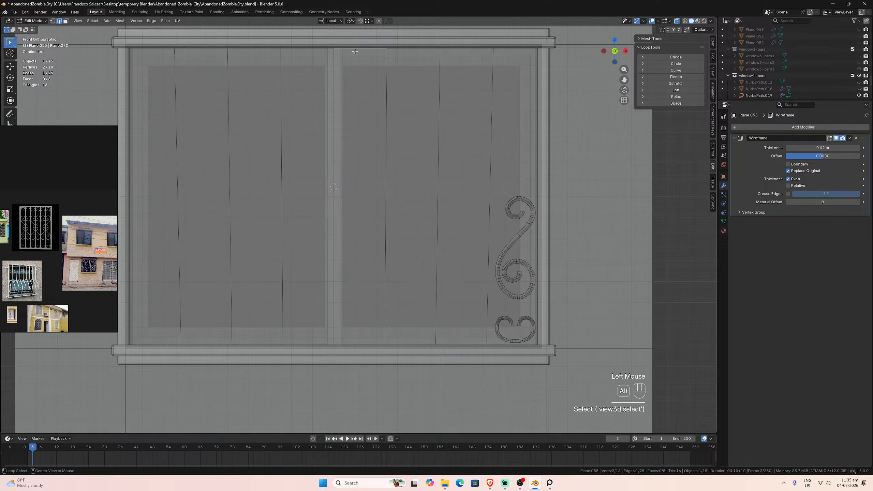
left_click(676, 104)
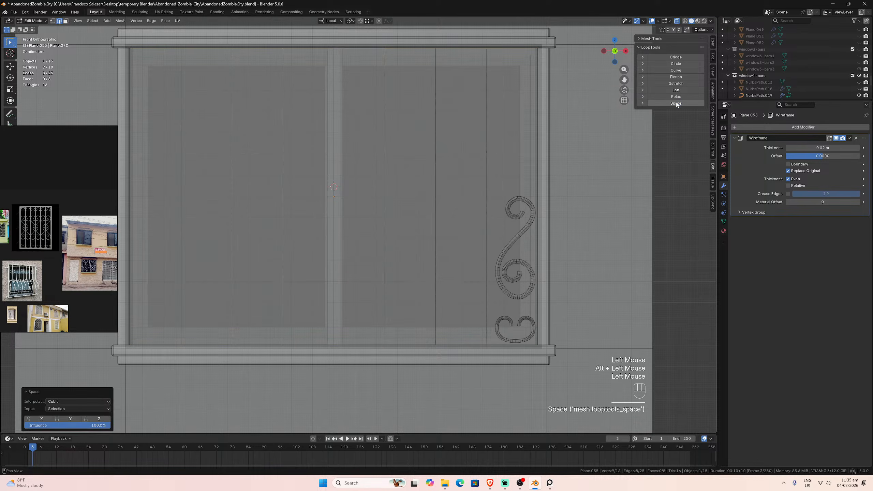
key("Tab")
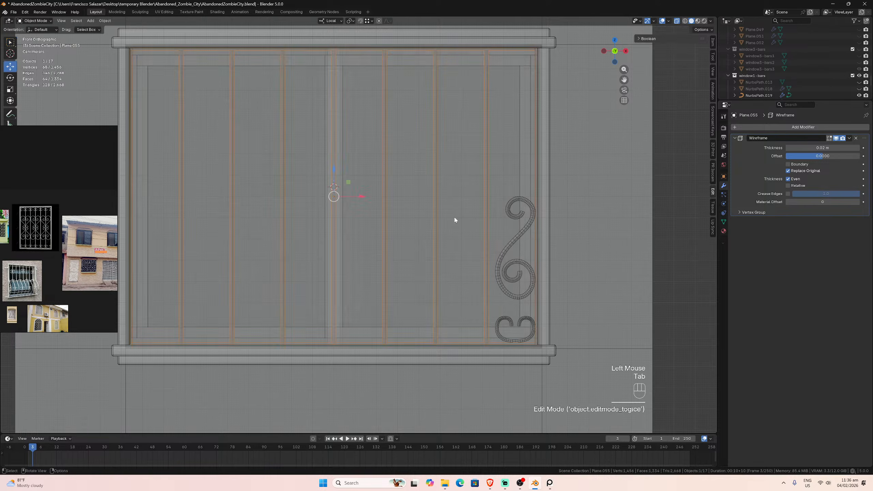
- Select the small C-scroll at the bottom of the end bay and save the file
scroll(523, 238, "up", 1)
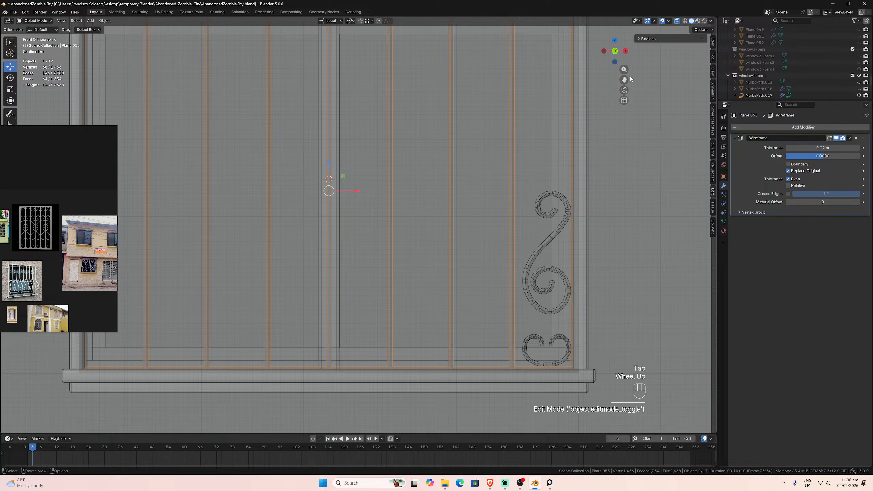
left_click_drag(624, 80, 442, 290)
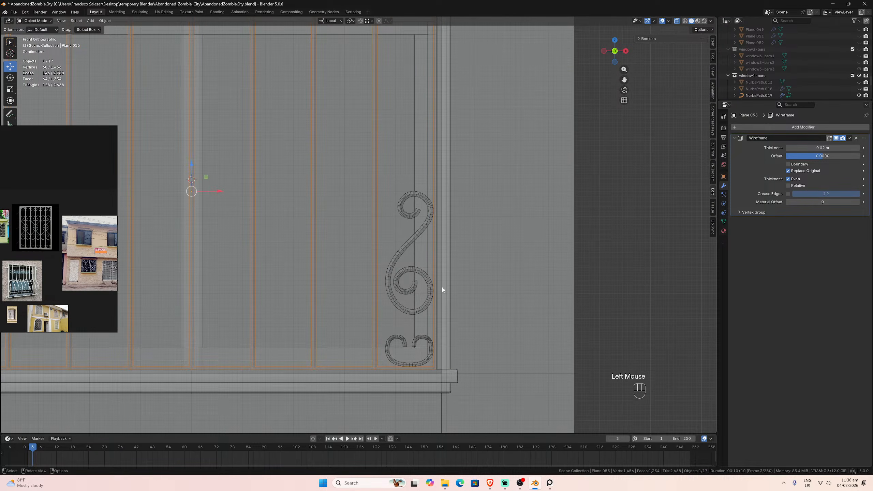
left_click(423, 362)
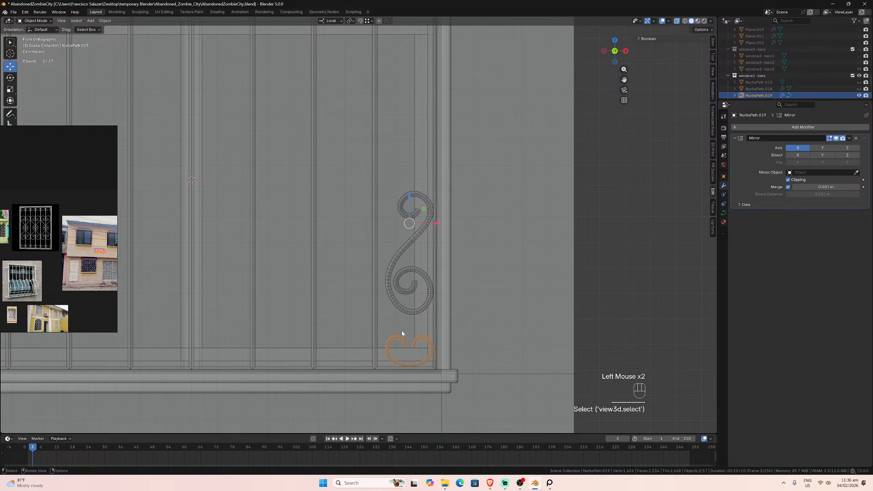
left_click_drag(624, 80, 643, 78)
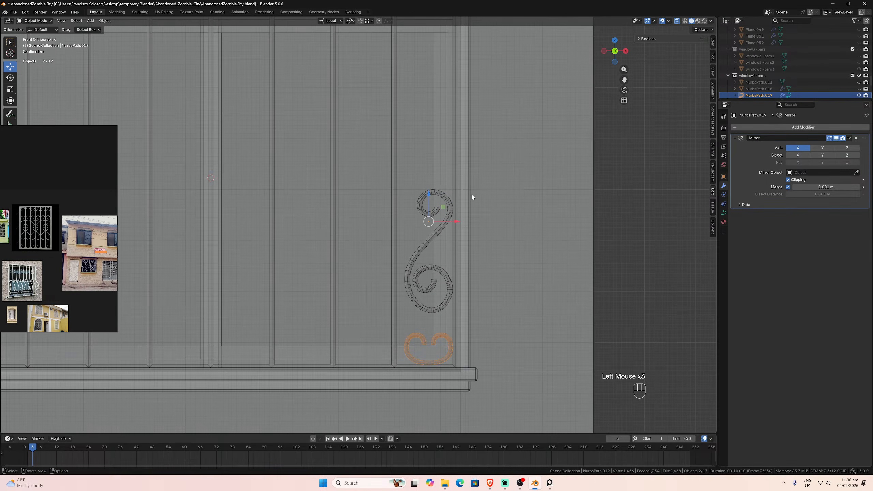
key("ctrl+s")
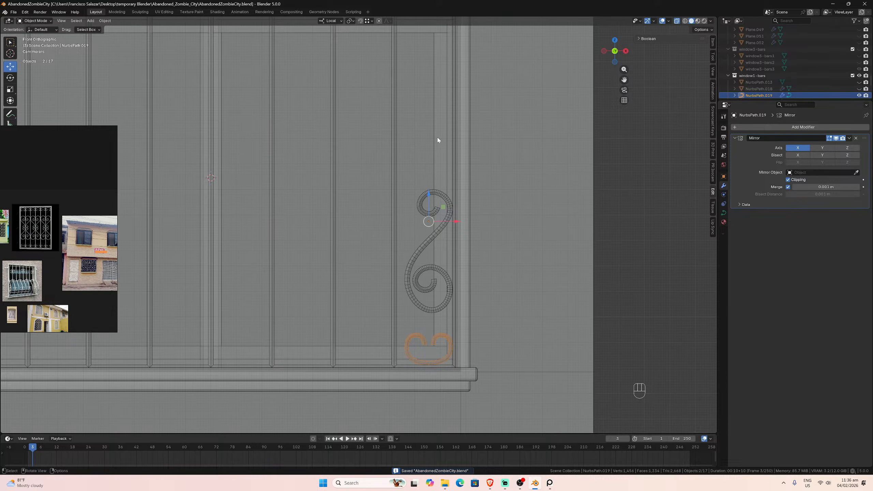
- Make the hidden row of small C-scrolls, NurbsPath.018, visible again
left_click_drag(624, 79, 672, 87)
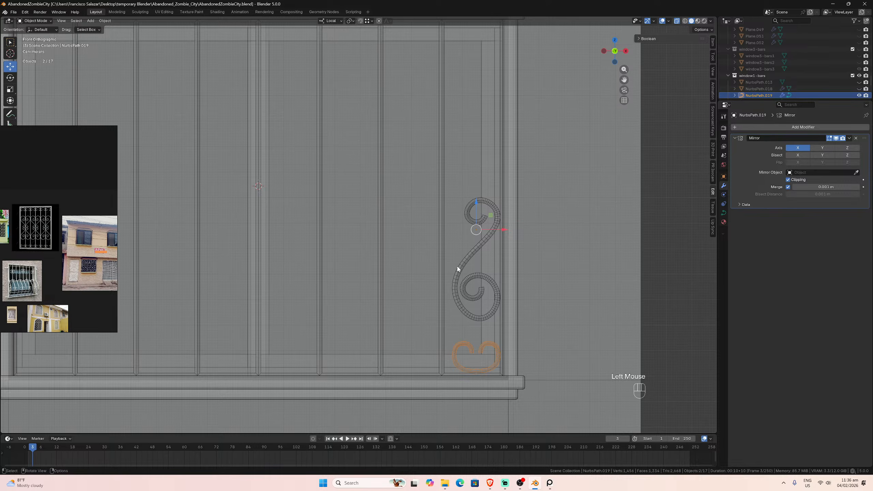
left_click_drag(624, 79, 568, 70)
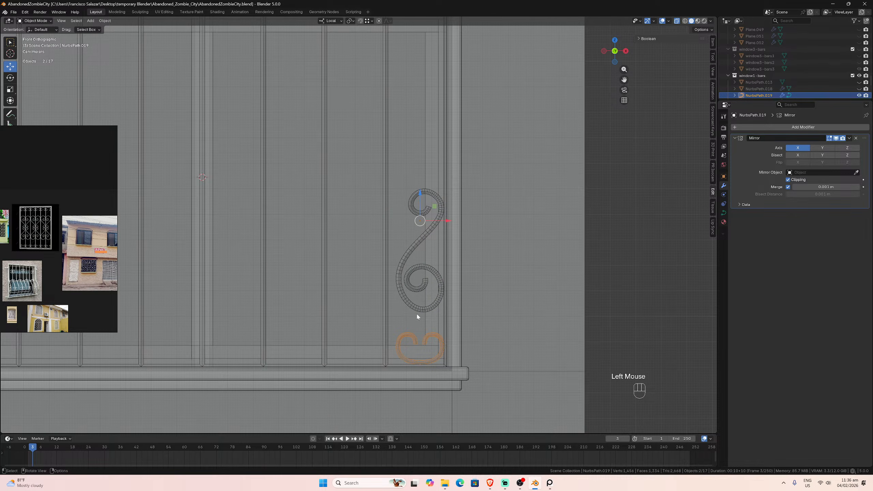
scroll(417, 317, "up", 1)
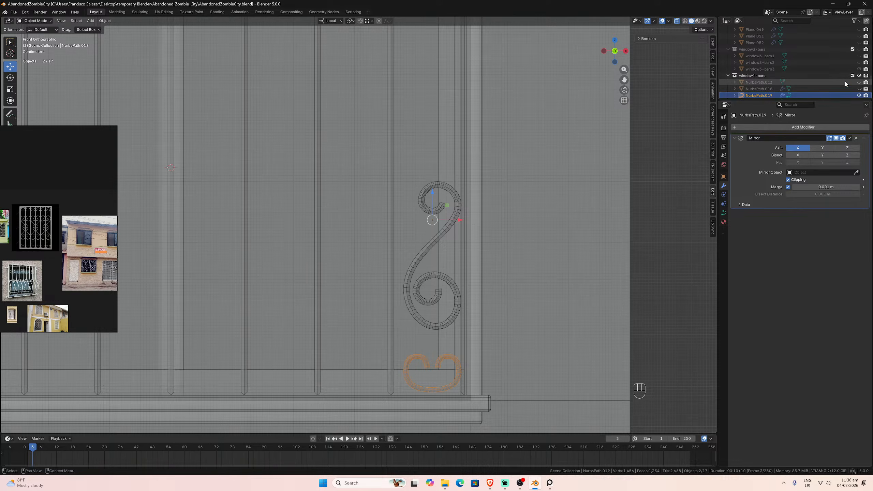
scroll(845, 92, "down", 2)
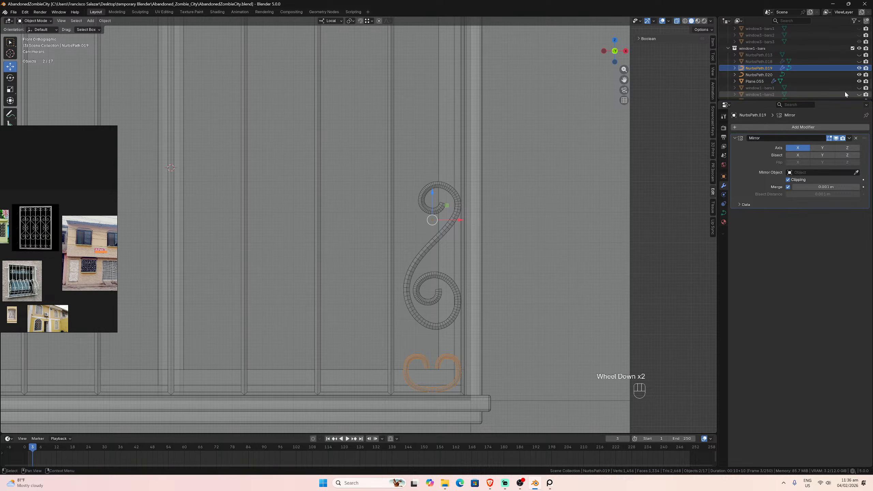
left_click(859, 62)
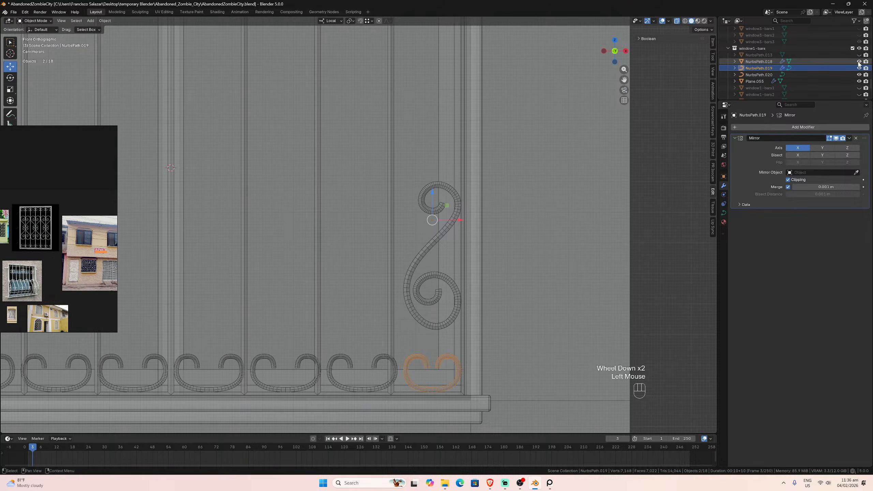
- Try to shift the row of small C-scrolls, NurbsPath.018, about 0.21 m along local X toward the end bay
left_click(397, 370)
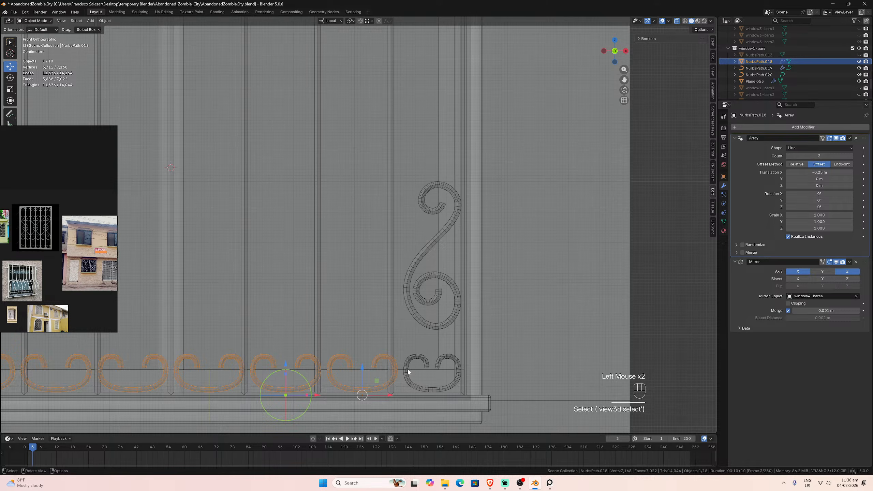
key("g")
key("x")
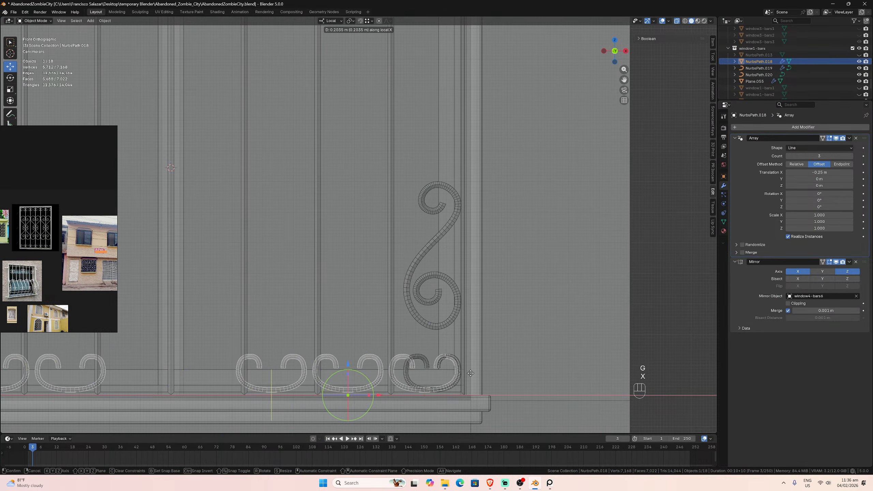
left_click(473, 375)
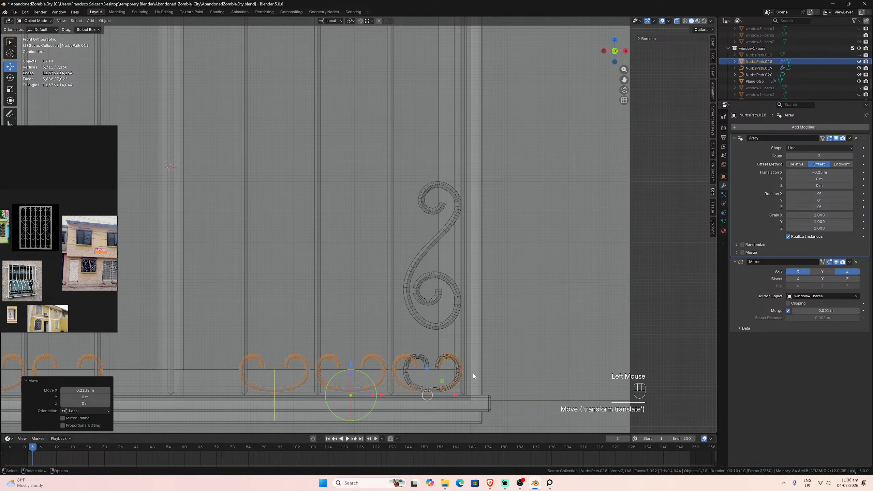
key("ctrl+z")
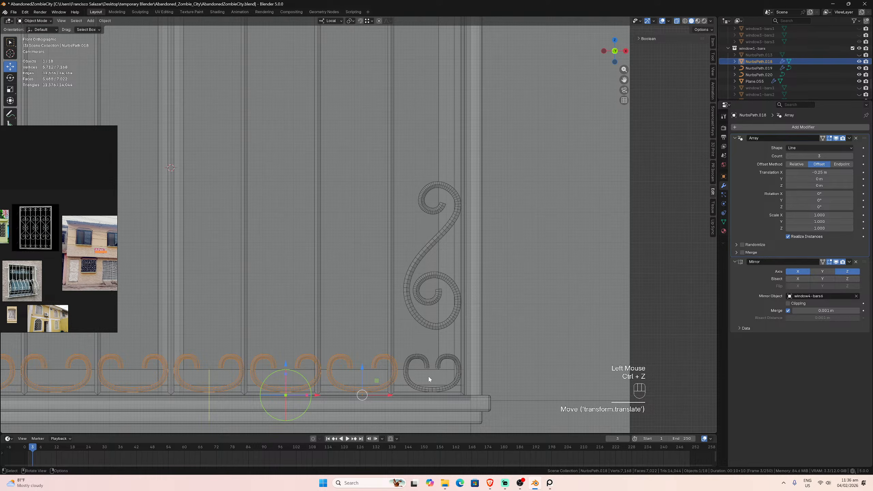
key("ctrl+z")
key("ctrl+z")
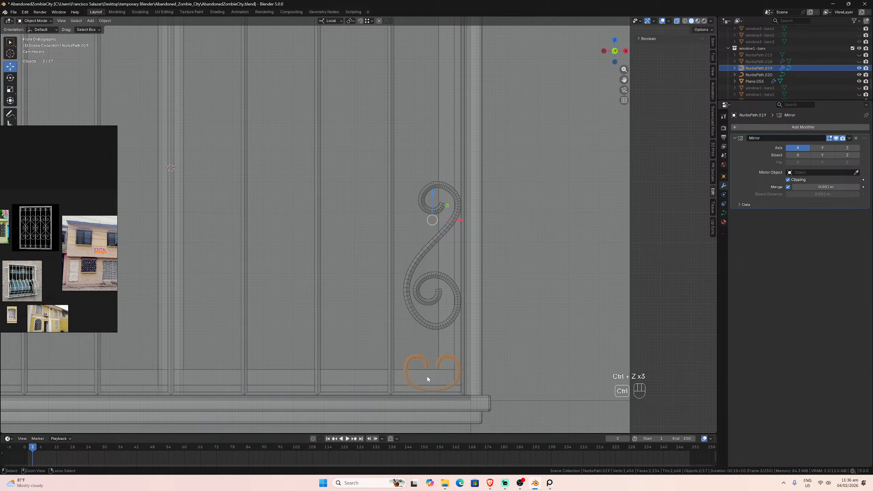
- In the bars mesh Plane.055, select the two vertical edges bounding the end bay and snap the 3D cursor to them
scroll(429, 381, "up", 1)
left_click_drag(623, 80, 517, 0)
scroll(458, 254, "up", 4)
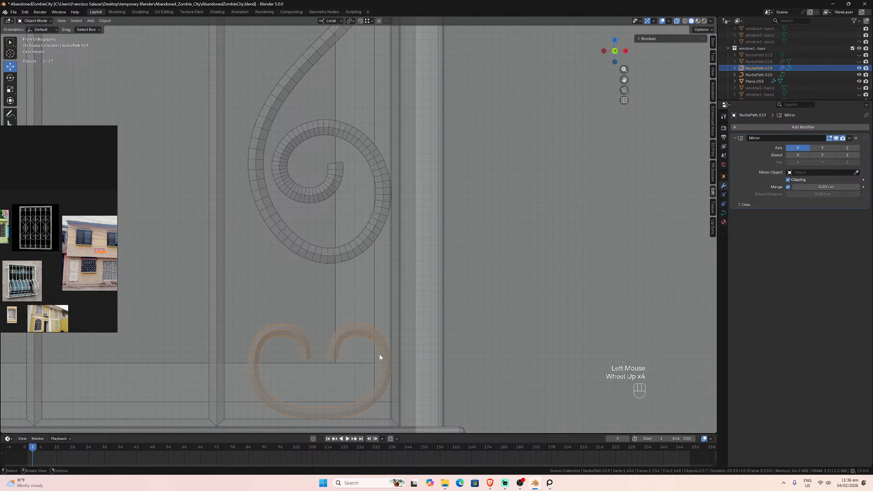
scroll(373, 361, "down", 1)
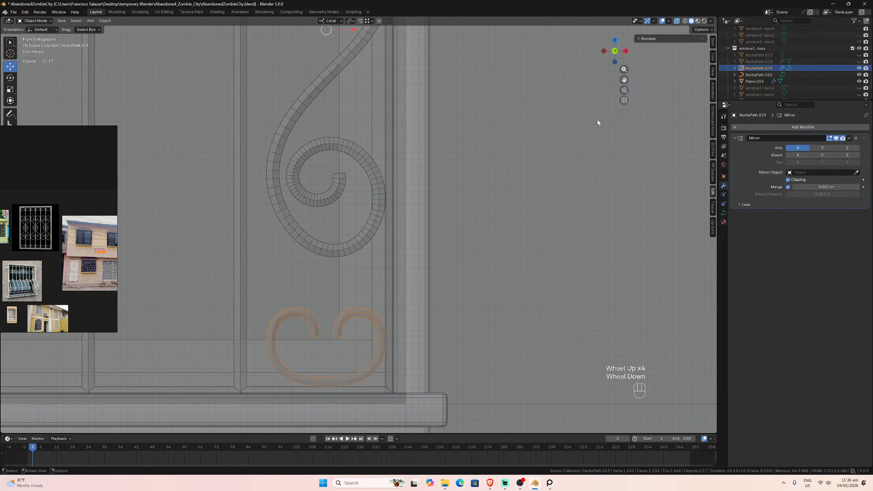
left_click_drag(624, 80, 698, 136)
scroll(319, 216, "down", 3)
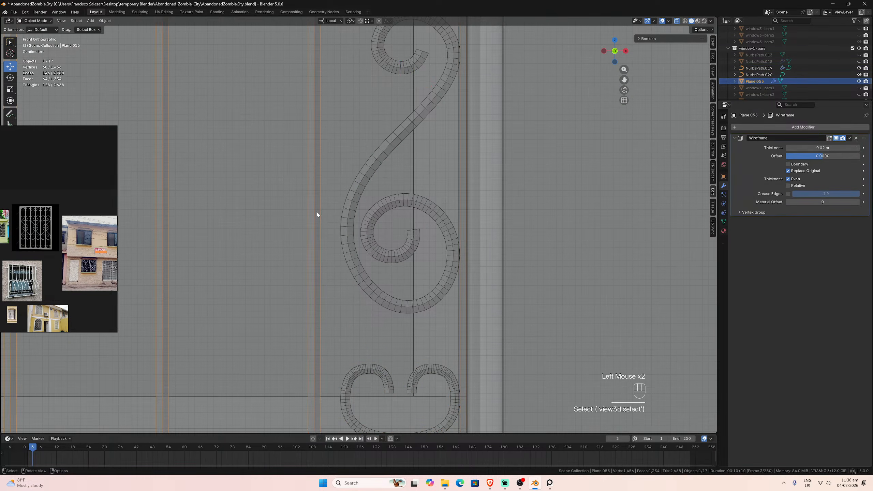
left_click(316, 214)
scroll(317, 215, "down", 4)
key("Tab")
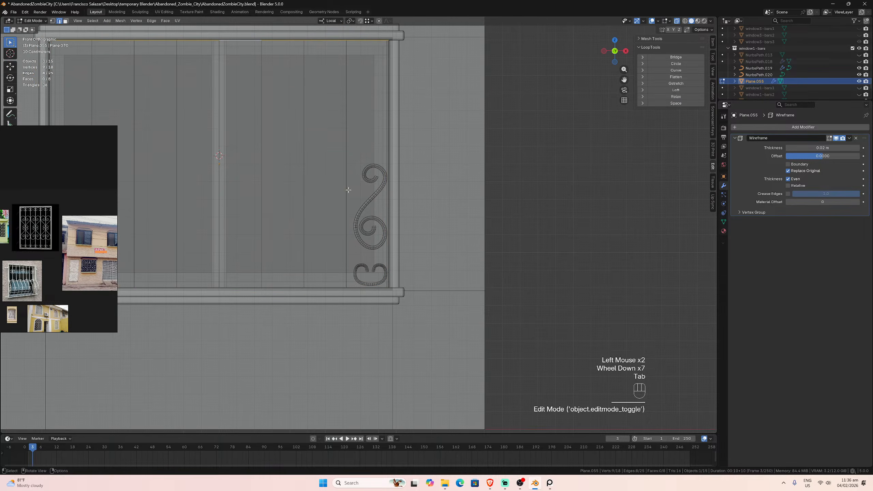
left_click(347, 136)
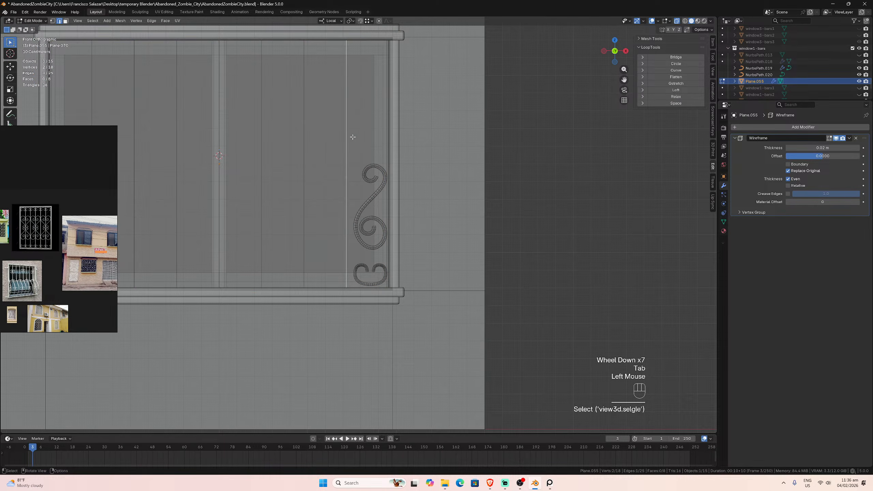
left_click(385, 141, "shift")
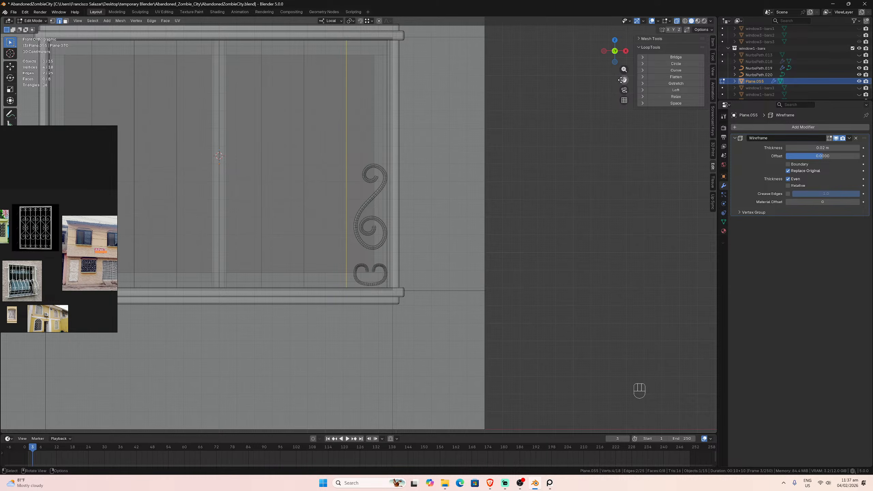
left_click_drag(624, 80, 751, 152)
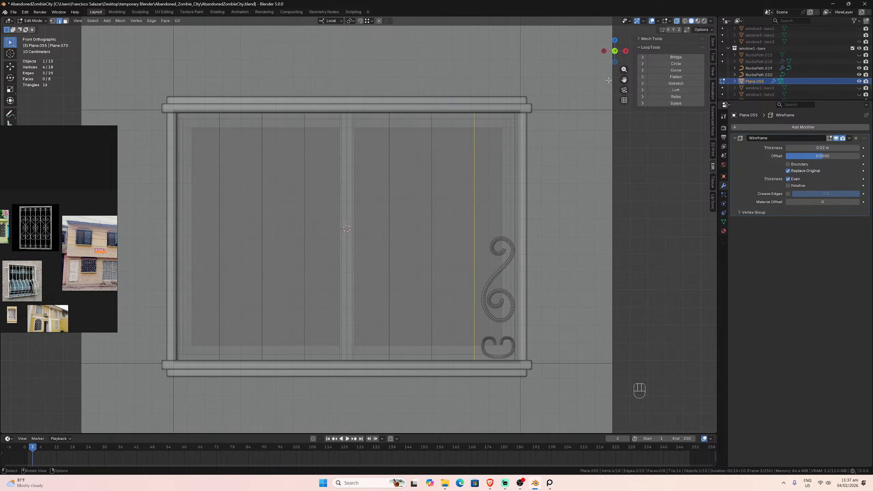
left_click_drag(624, 79, 598, 73)
scroll(532, 342, "up", 2)
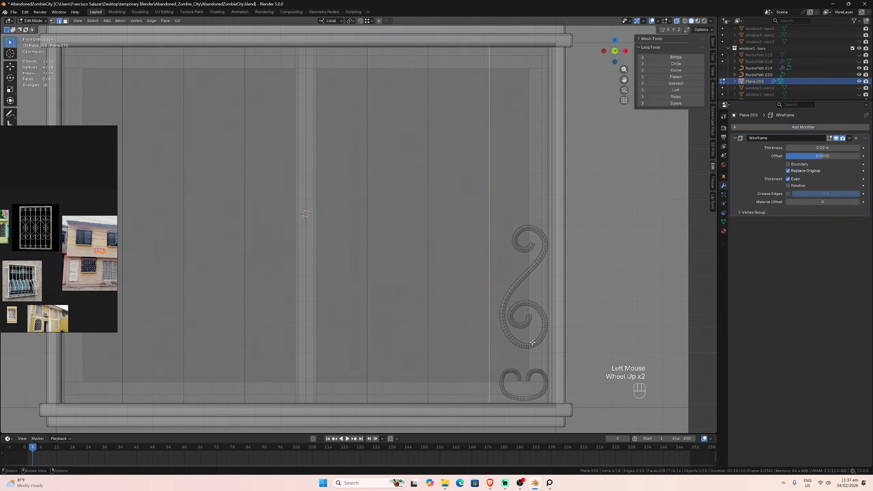
key("shift+s")
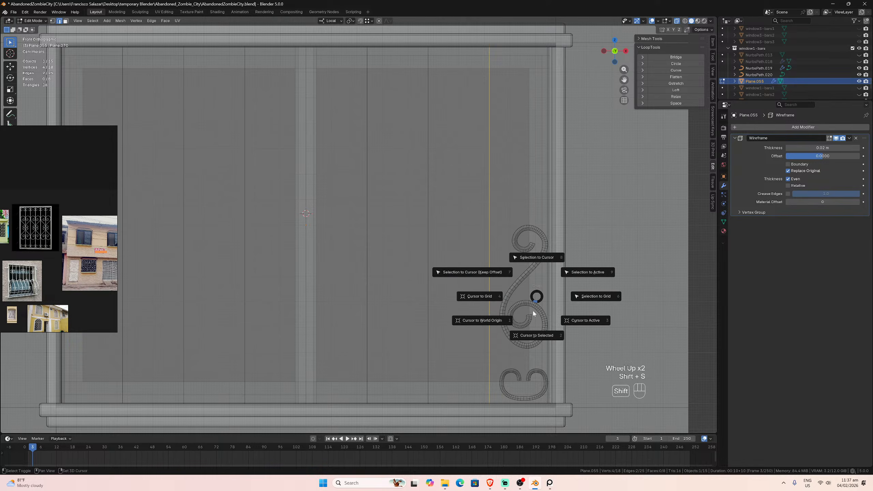
left_click(532, 338)
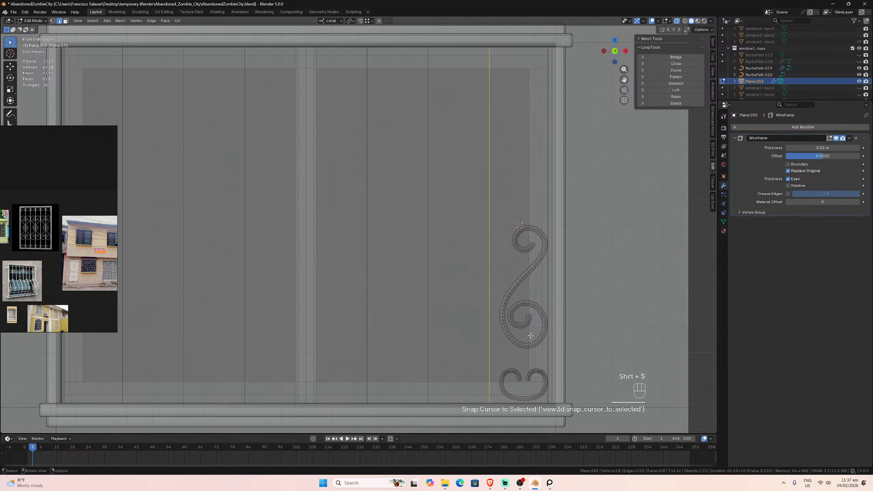
- Return to Object Mode and snap the end bay's small C-scroll, NurbsPath.019, to the 3D cursor
key("Tab")
left_click(513, 378)
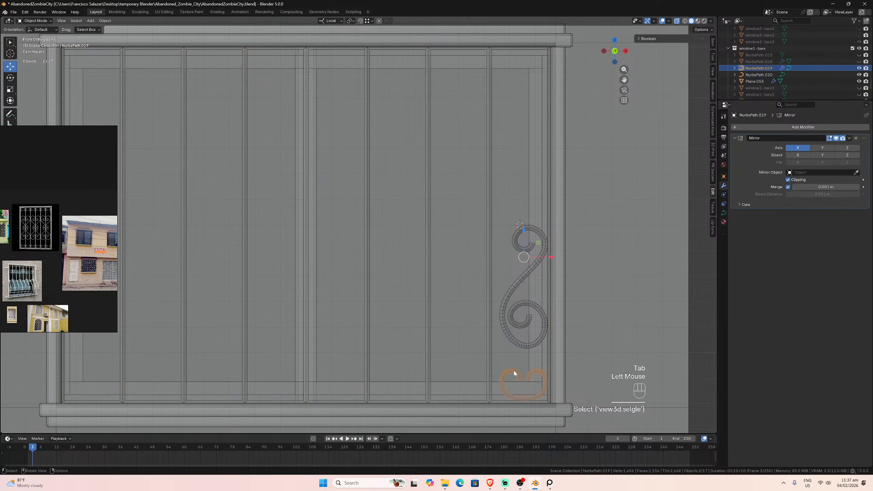
key("shift+s")
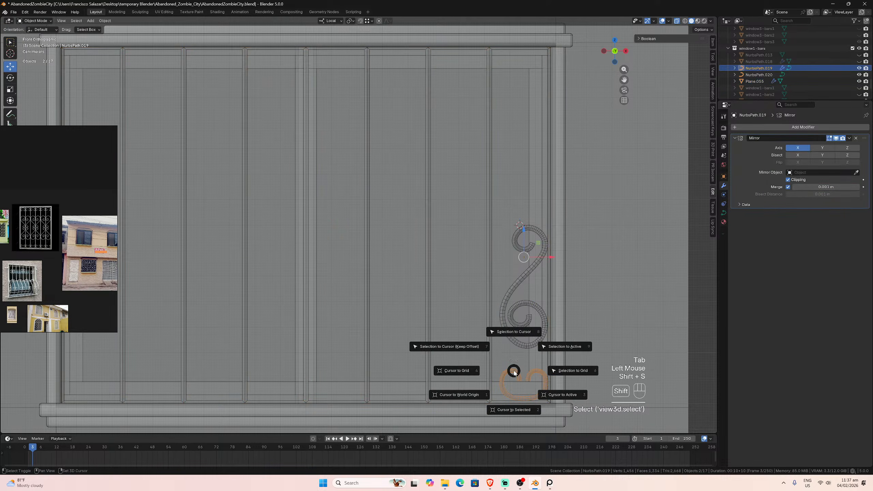
left_click(518, 332)
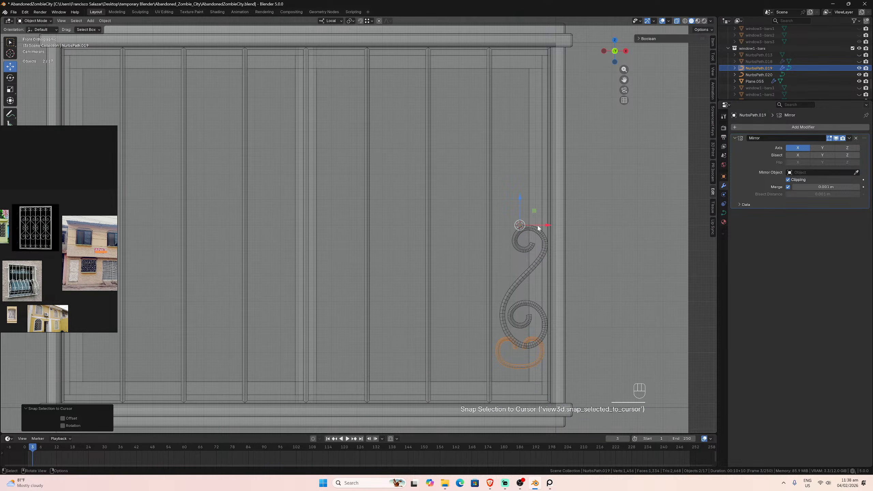
- Turn on snapping and try to snap the small C-scroll along local Z to the foot of the vertical bar
left_click_drag(624, 79, 571, 26)
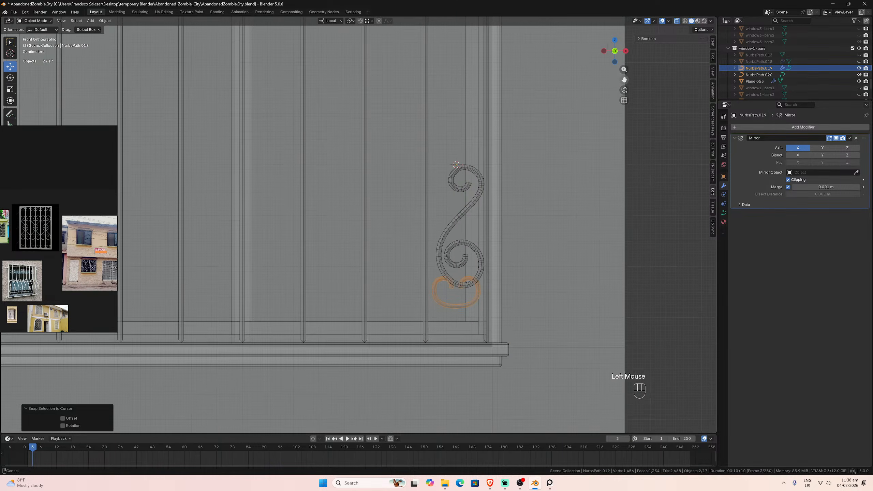
scroll(586, 263, "up", 2)
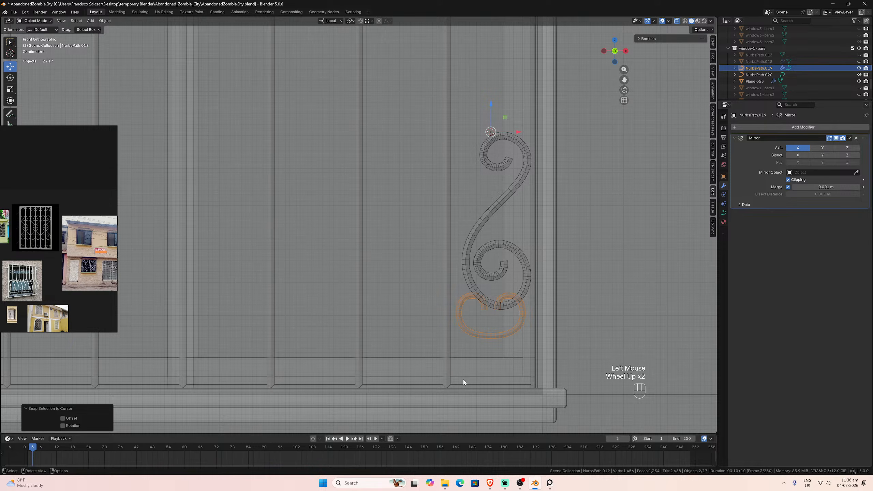
key("g")
key("z")
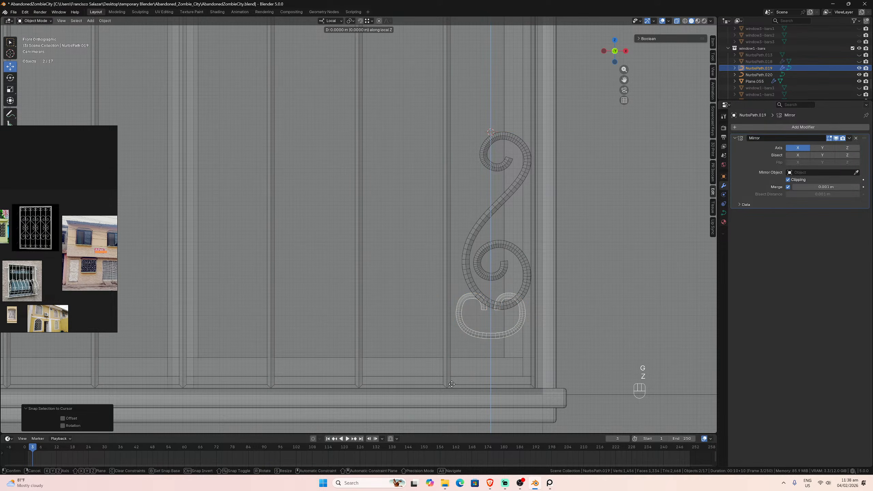
left_click(451, 384)
left_click(359, 21)
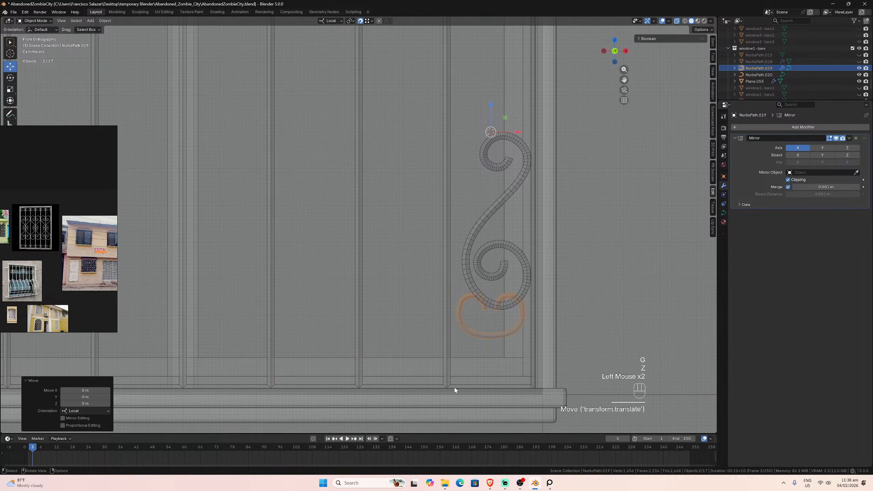
key("g")
key("z")
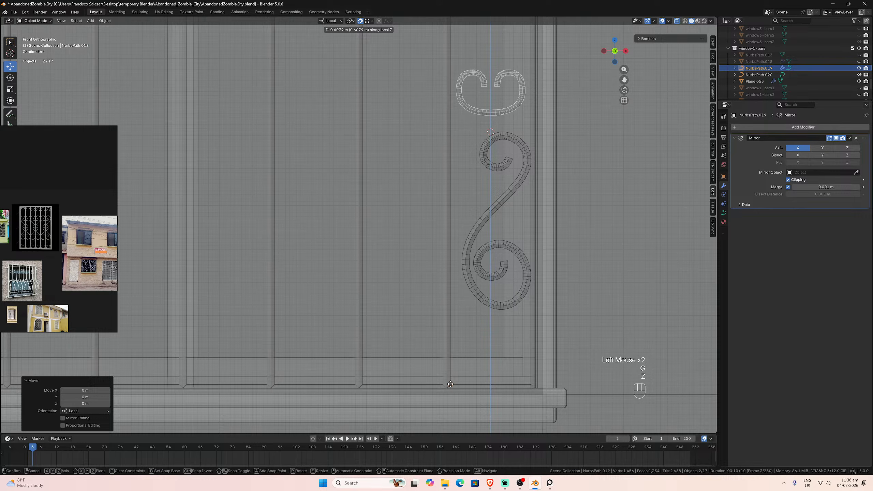
left_click(450, 384)
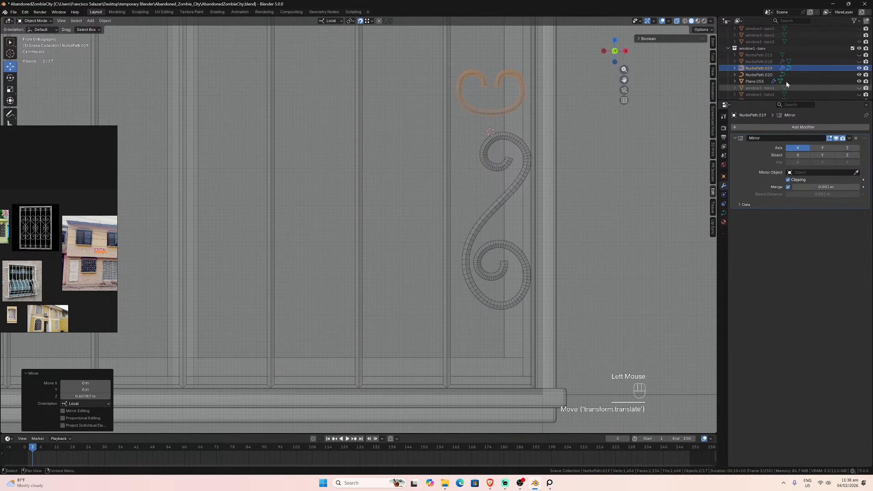
- Unhide the C-scroll row NurbsPath.018 and move the end bay's small C-scroll about 0.69 m down along local Z
left_click(859, 62)
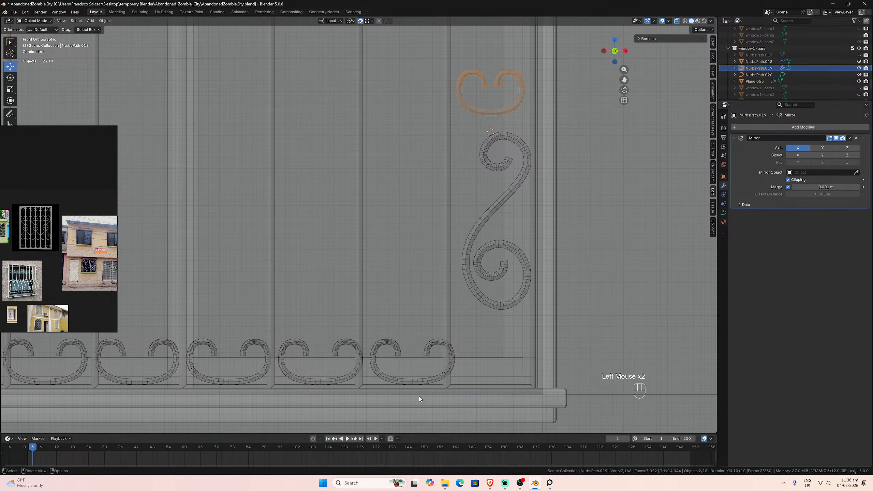
key("g")
key("z")
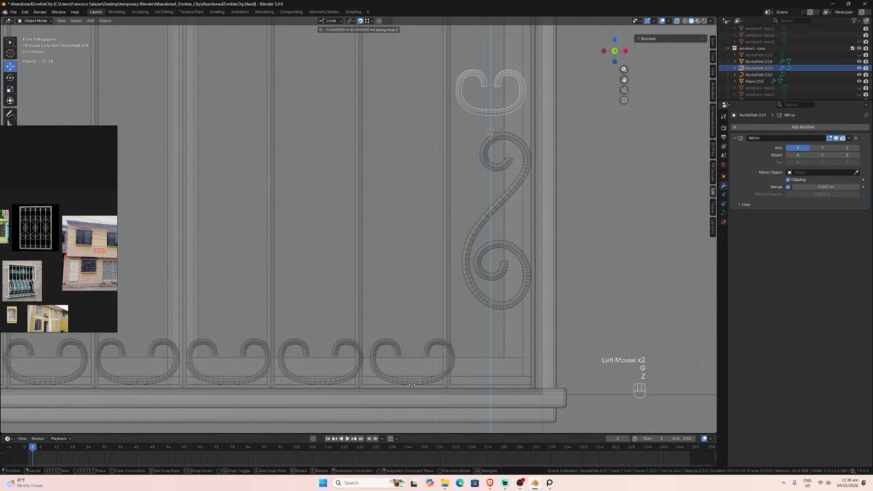
left_click(411, 384)
key("g")
key("z")
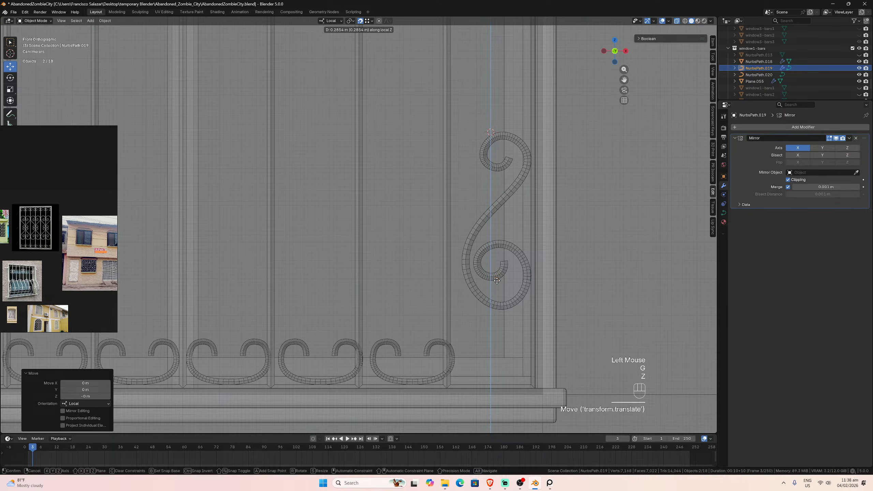
left_click(484, 349)
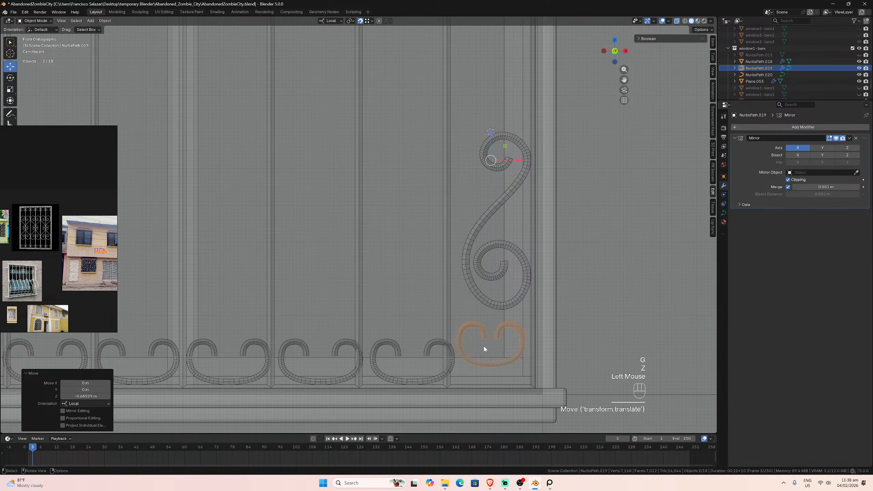
- Try to snap the small C-scroll along local Z to the base of the neighbouring scroll row, and check the snap options
key("g")
key("z")
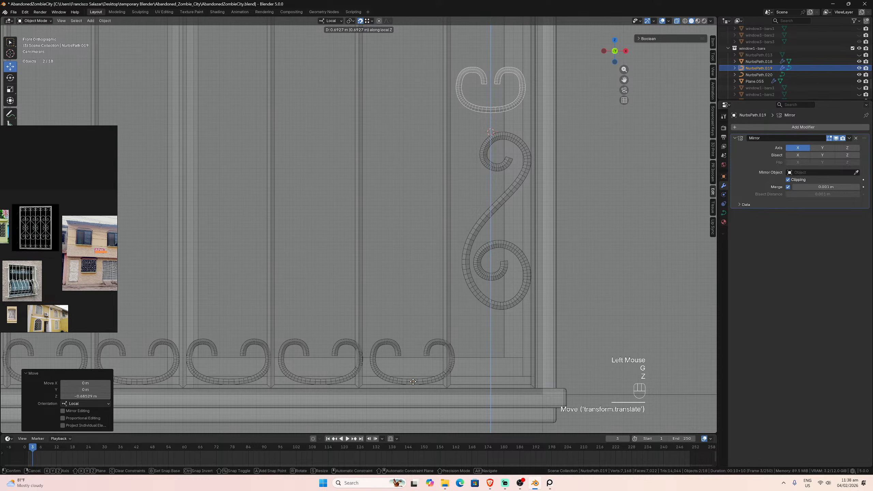
left_click(413, 382)
left_click(368, 22)
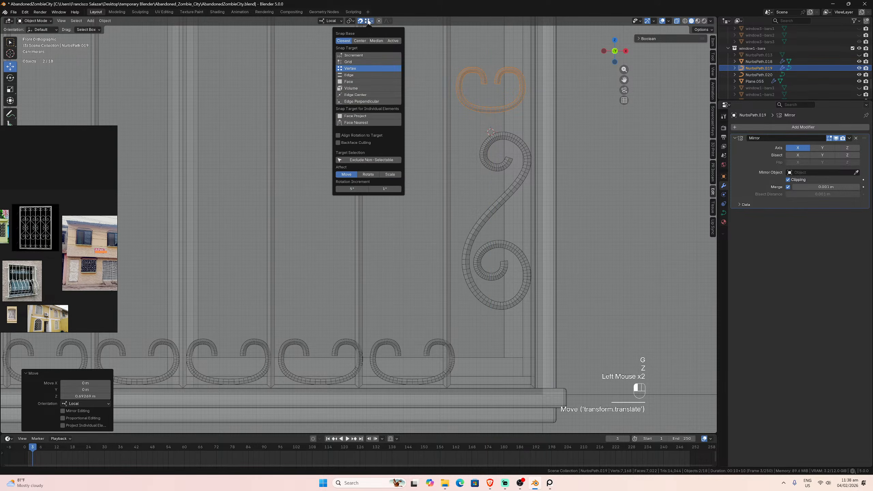
left_click(368, 21)
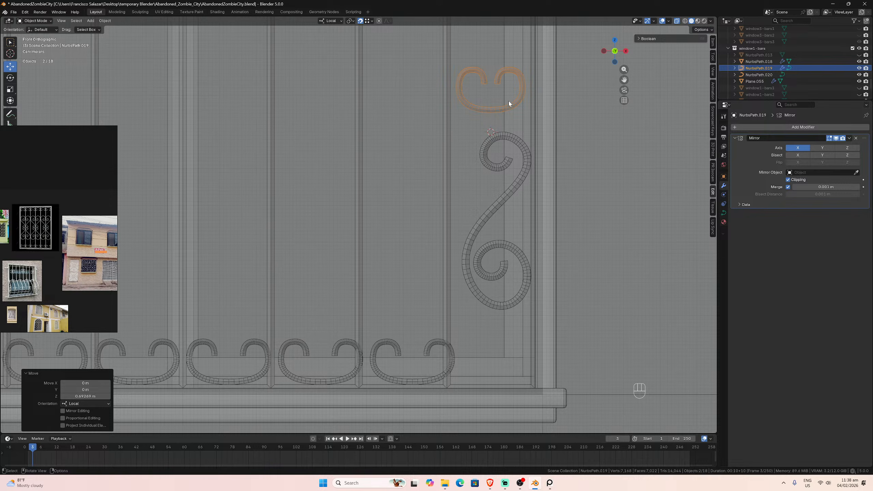
- Set the transform orientation to Global, try snapping the small C-scroll along Z to the neighbouring scroll row, and enter Edit Mode
left_click(331, 21)
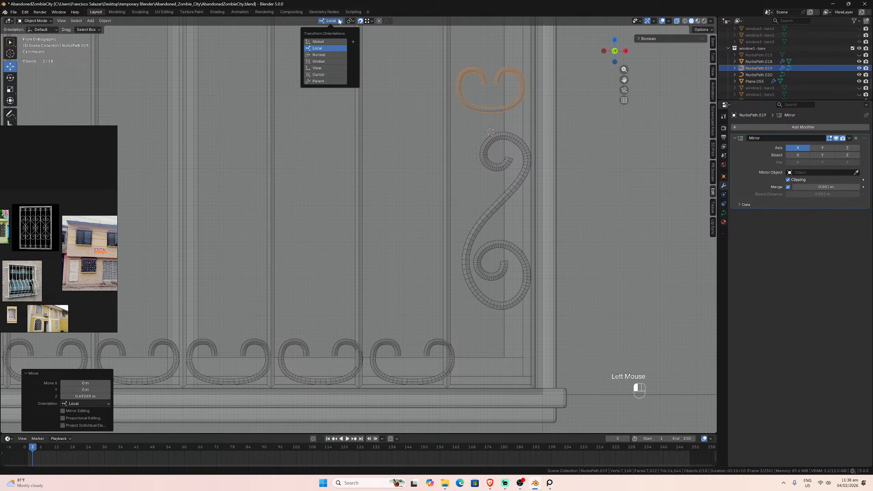
left_click(323, 41)
key("g")
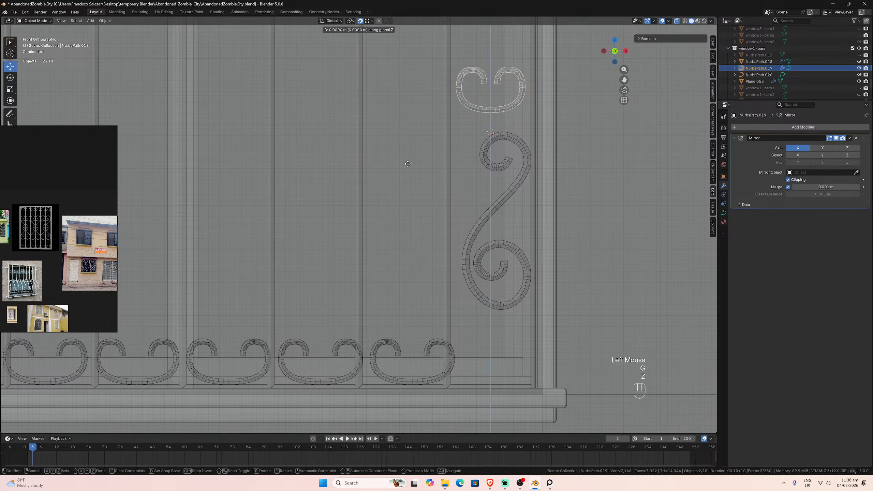
key("z")
left_click(411, 387)
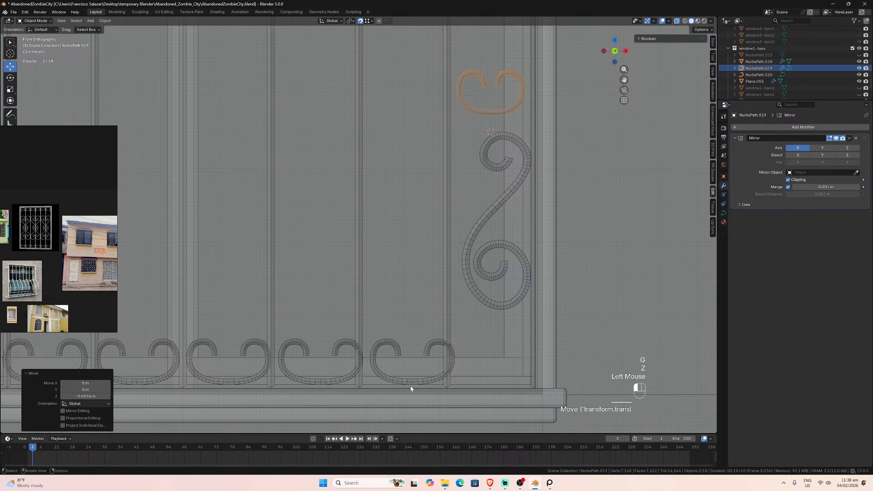
key("g")
key("z")
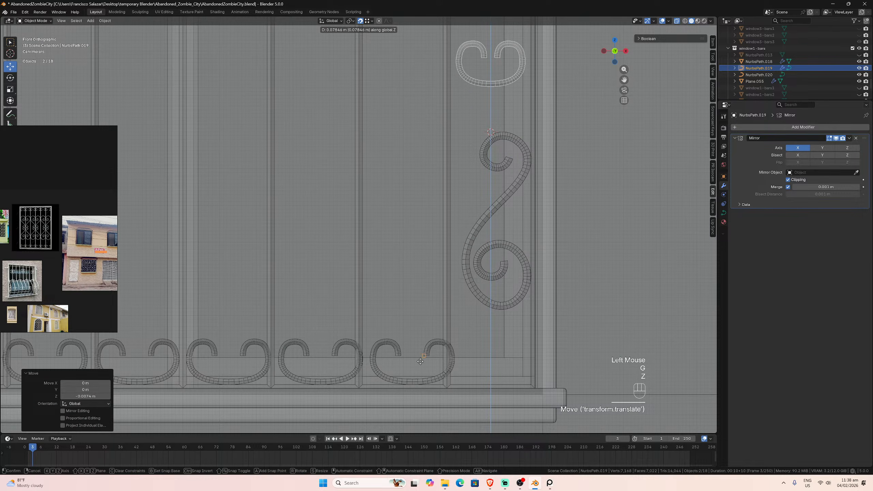
left_click(451, 288)
scroll(553, 103, "down", 3)
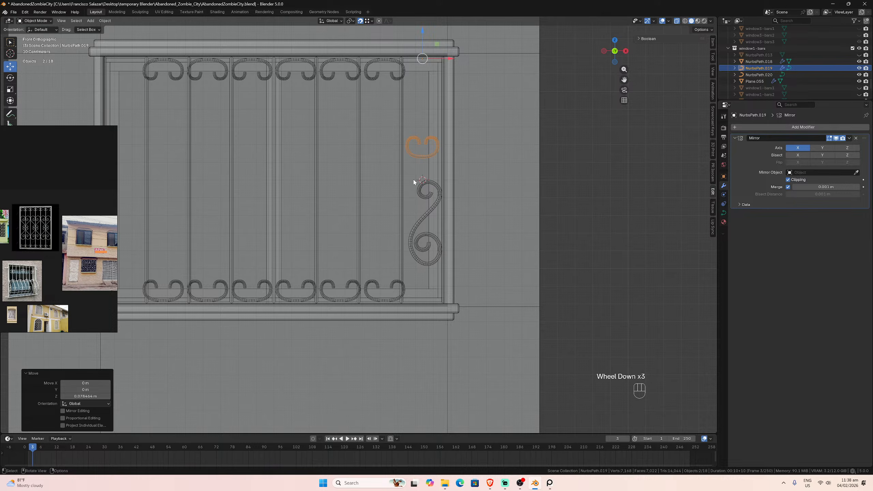
scroll(414, 180, "up", 1)
key("Tab")
key("s")
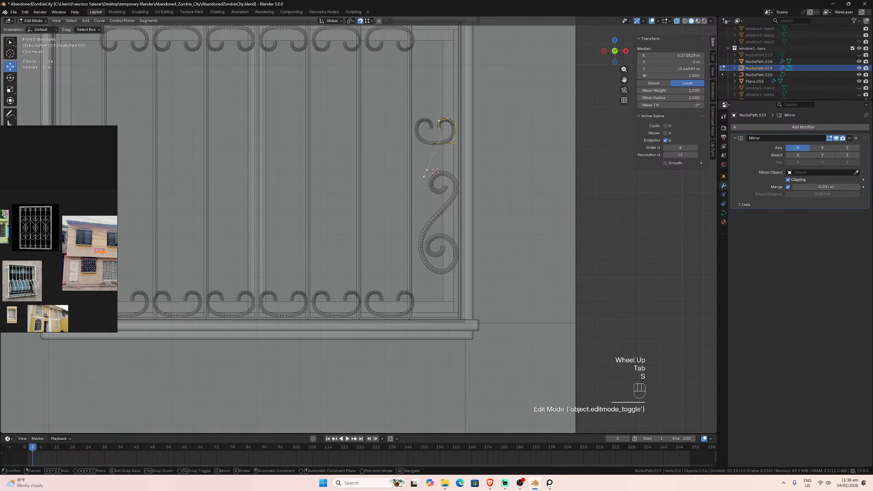
left_click(392, 268)
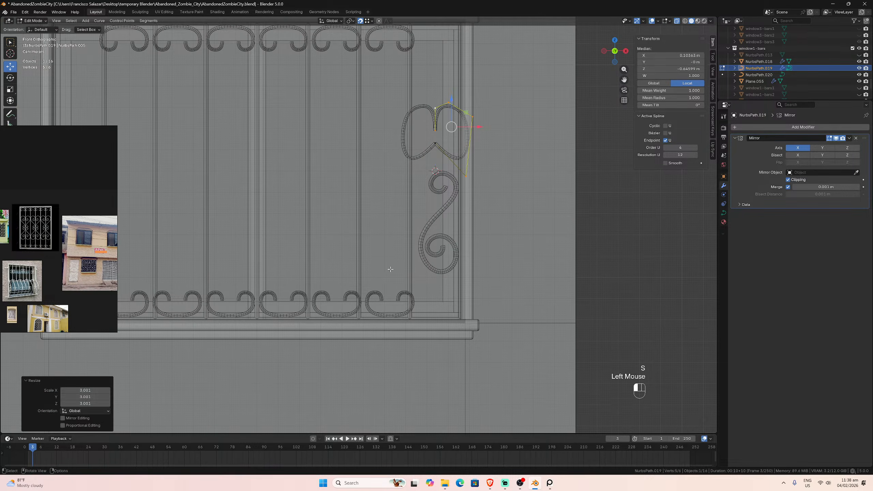
key("ctrl+z")
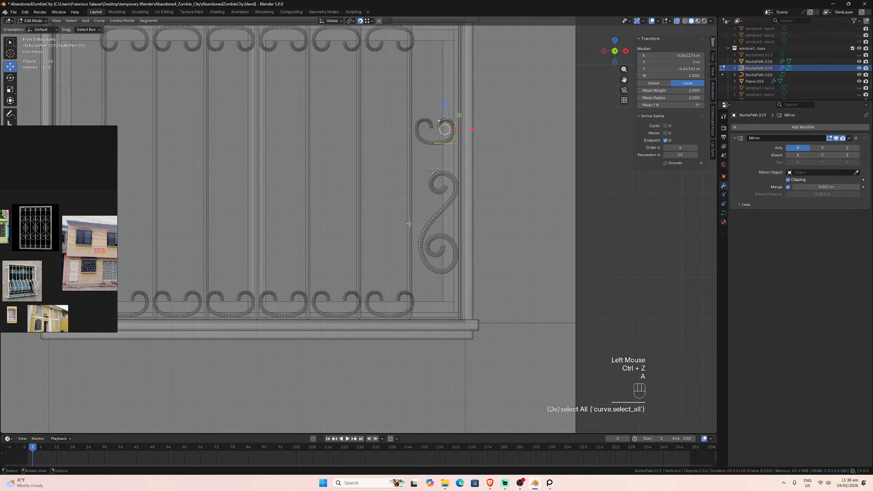
- Select all the small C-scroll's control points and snap them about 0.80 m down along global Z beside the scroll row
key("a")
key("g")
key("z")
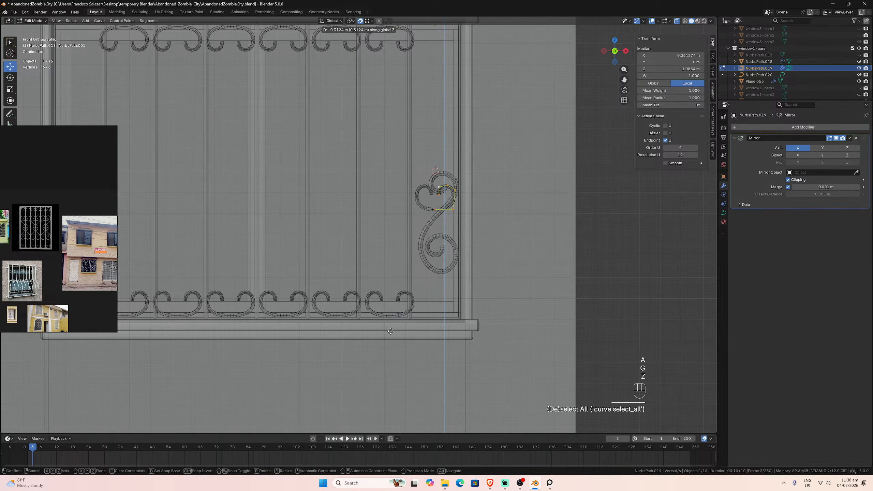
left_click(390, 315)
- Snap the C-scroll's points about 0.007 m further down along Z to the neighbouring scroll's base and return to Object Mode
scroll(394, 315, "up", 1)
scroll(393, 315, "up", 1)
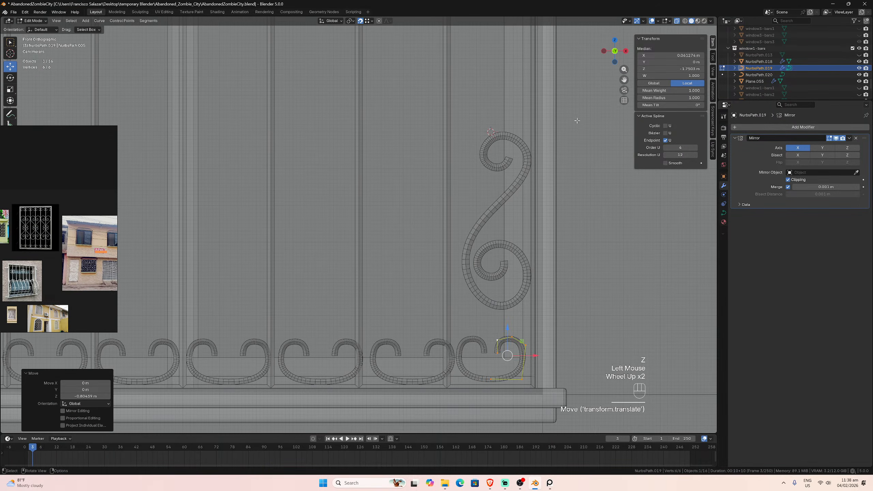
left_click_drag(624, 80, 513, 0)
scroll(241, 294, "up", 4)
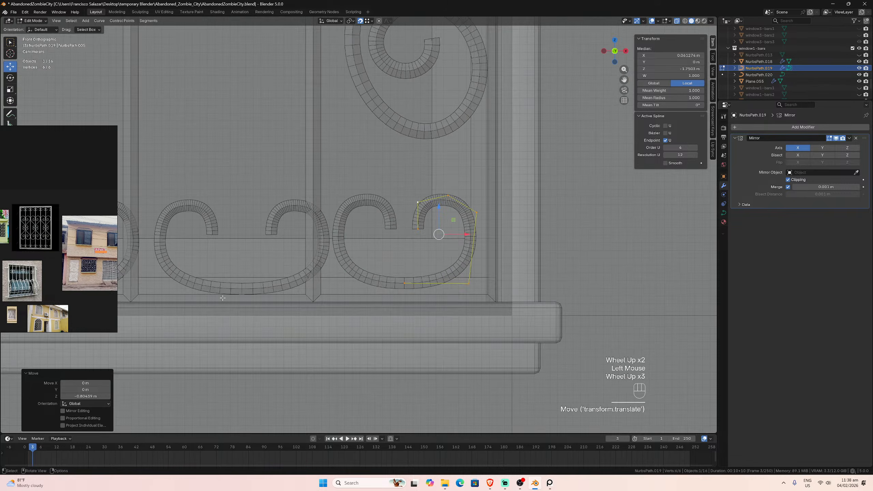
key("g")
key("z")
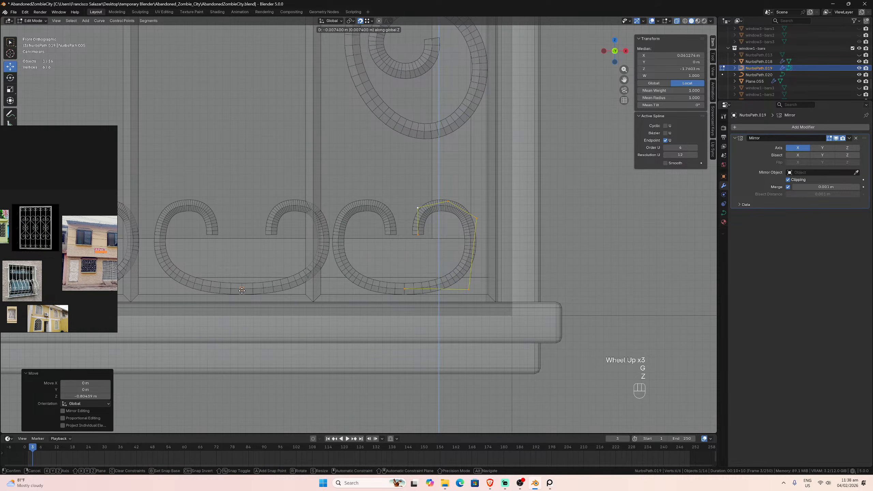
left_click(242, 291)
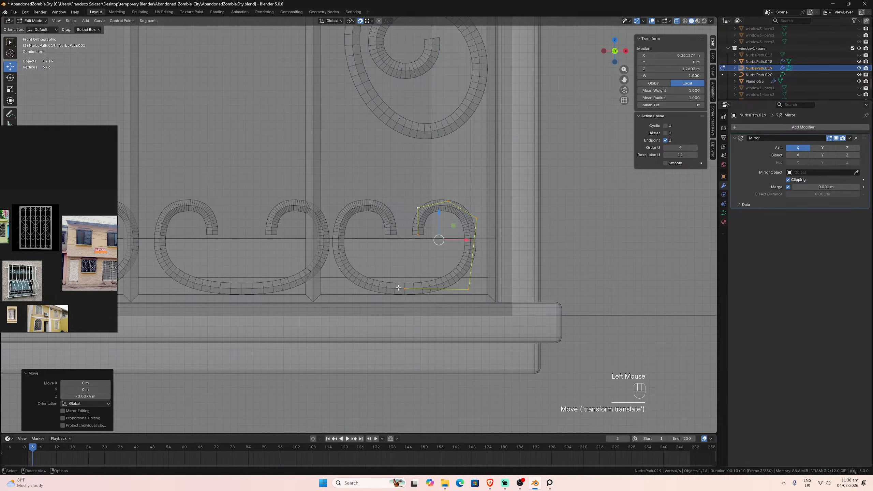
key("Tab")
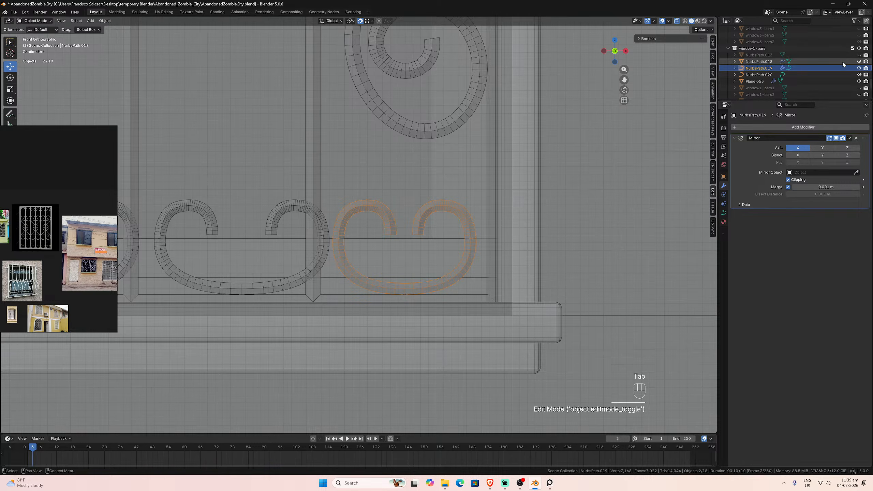
- Hide the C-scroll row NurbsPath.018 and turn off X-ray display
left_click(858, 61)
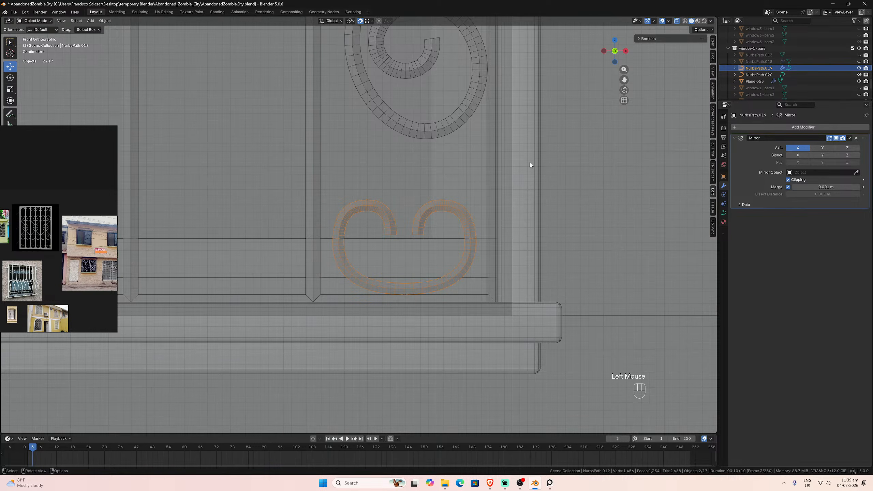
scroll(480, 252, "up", 2)
left_click(521, 252)
key("Tab")
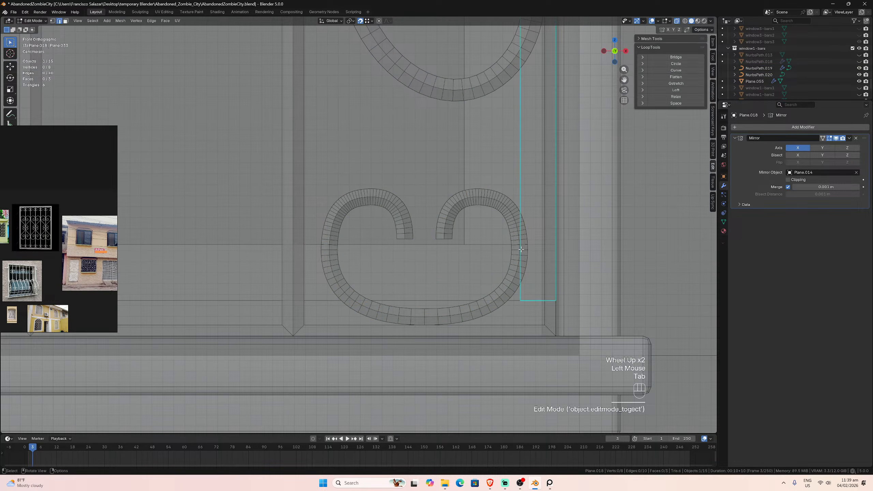
key("Tab")
left_click(521, 251)
left_click(677, 20)
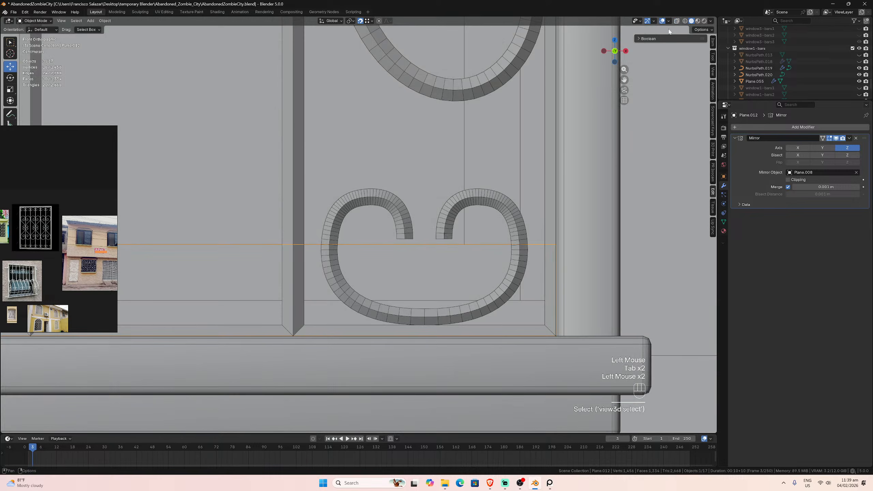
- Widen the small C-scroll by moving all its points except the bottom centre about 0.015 m outward along X in Edit Mode
left_click(518, 237)
key("Tab")
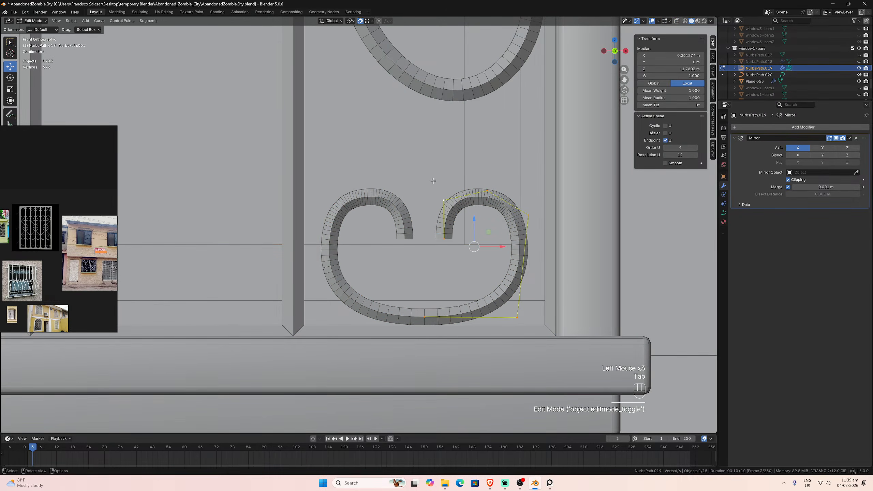
left_click_drag(422, 154, 556, 255)
left_click_drag(438, 165, 546, 321)
key("g")
key("x")
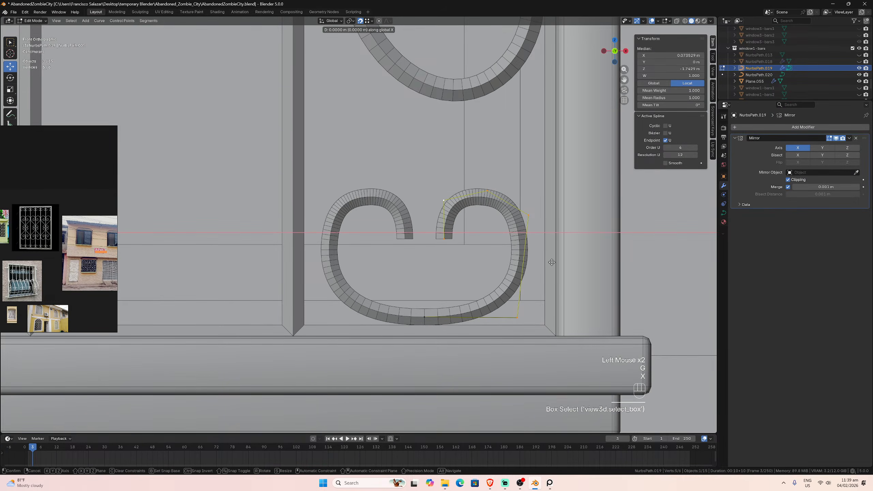
left_click(569, 268)
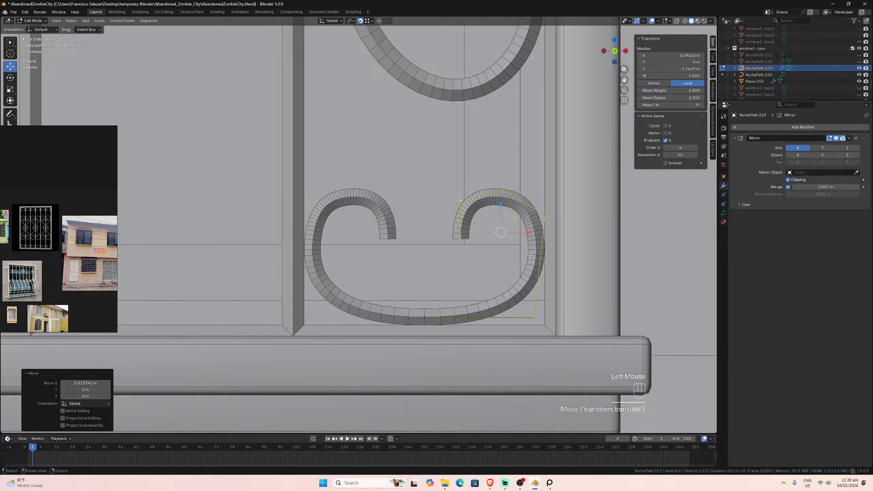
key("Tab")
- Examine the fit of the widened C-scroll in the end bay from the front and at an angle
scroll(516, 254, "down", 3)
scroll(515, 253, "up", 3)
scroll(514, 254, "down", 1)
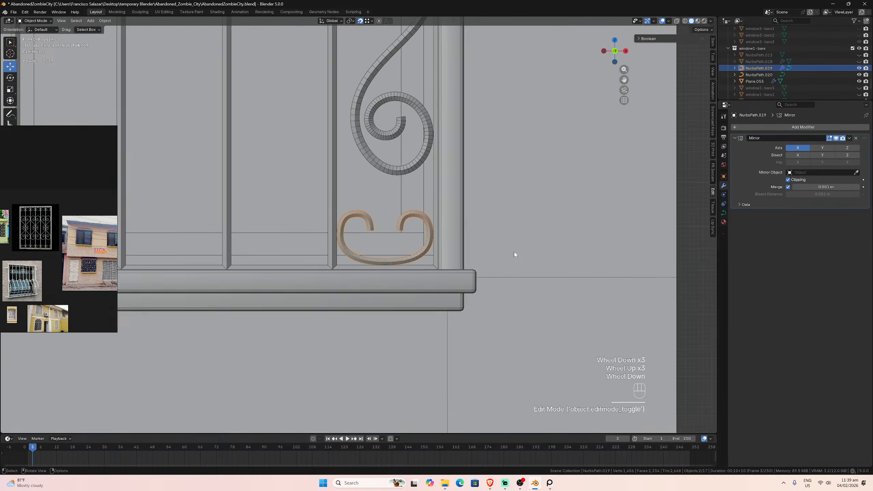
scroll(514, 254, "down", 1)
left_click_drag(624, 80, 729, 101)
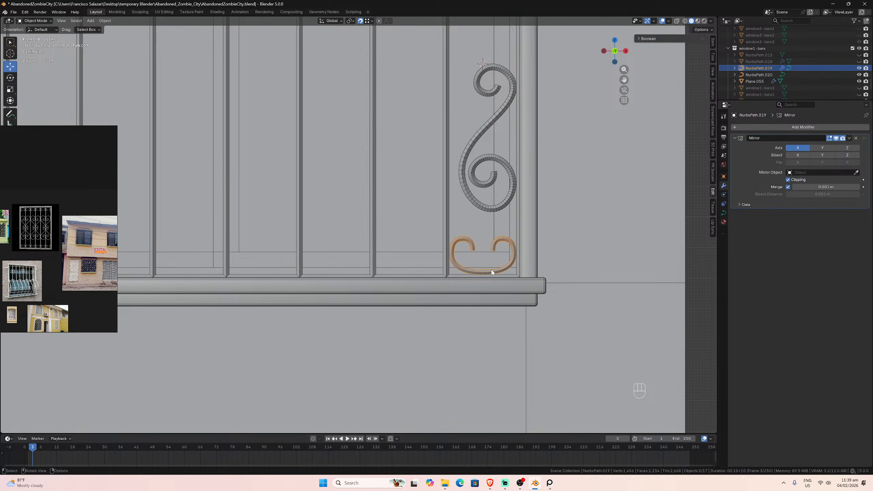
scroll(505, 272, "up", 1)
scroll(508, 273, "up", 1)
middle_click_drag(506, 273, 457, 299)
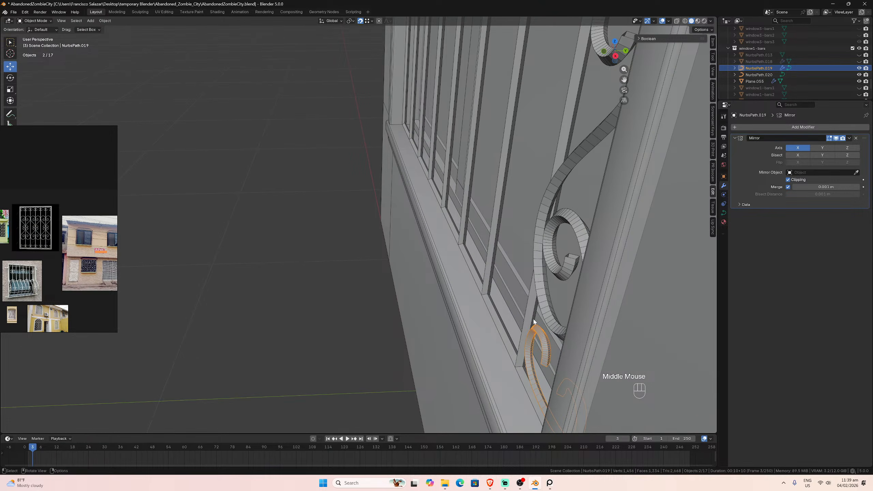
key("KP_1")
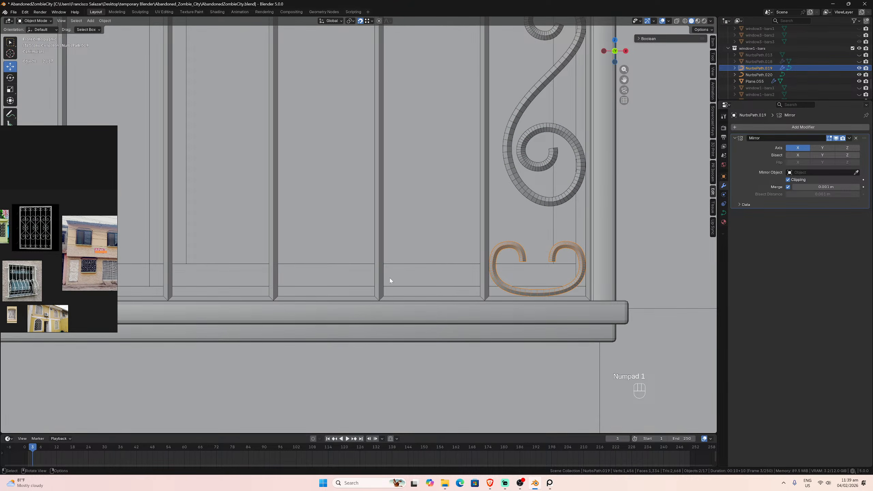
scroll(286, 274, "down", 2)
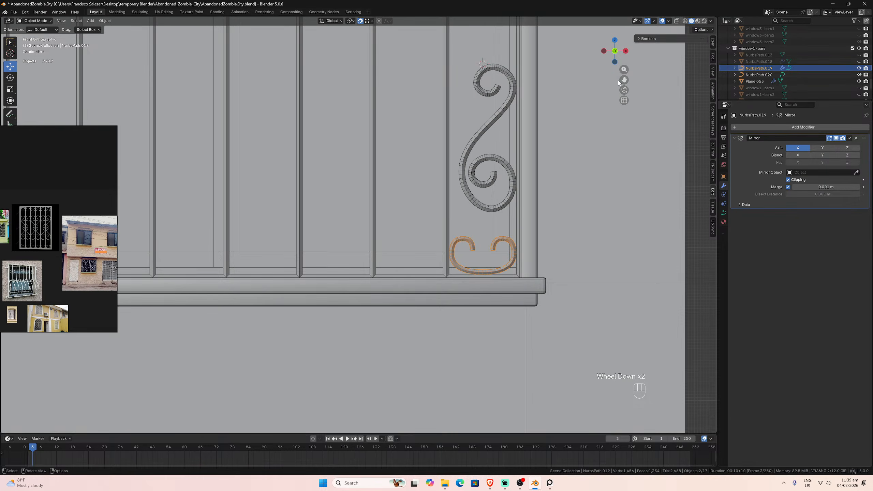
left_click_drag(618, 81, 596, 113)
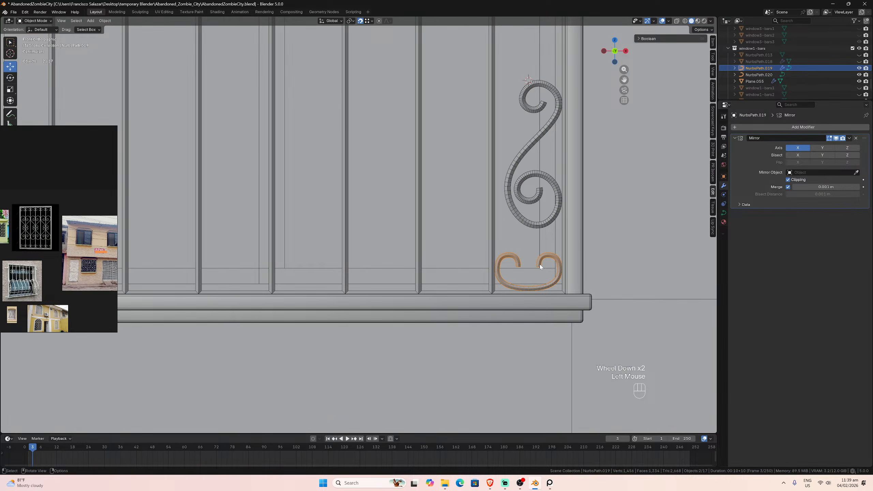
scroll(542, 270, "up", 1)
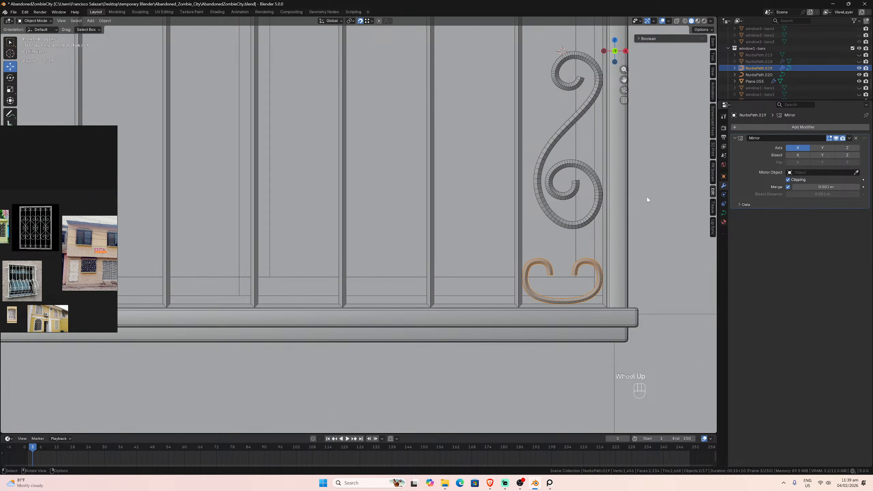
- Add an Array modifier to the small C-scroll using the Offset method with an X translation of about -0.32 m
left_click(743, 127)
mouse_move(744, 126)
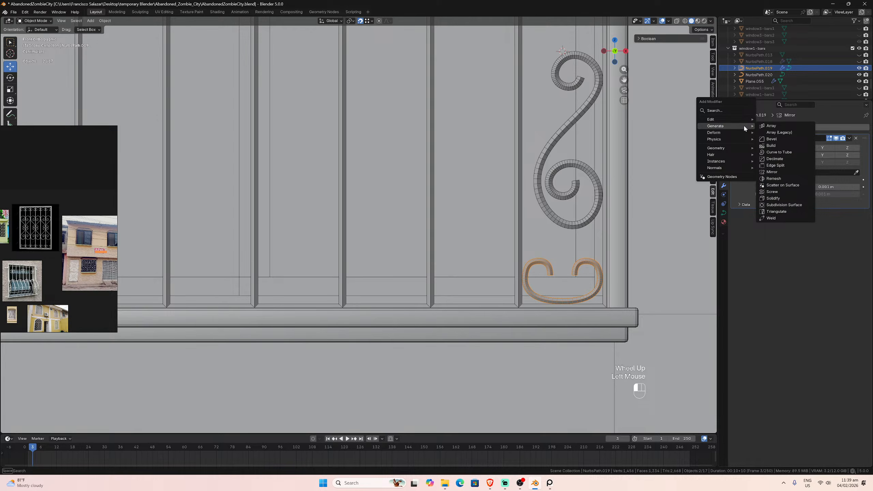
left_click(763, 126)
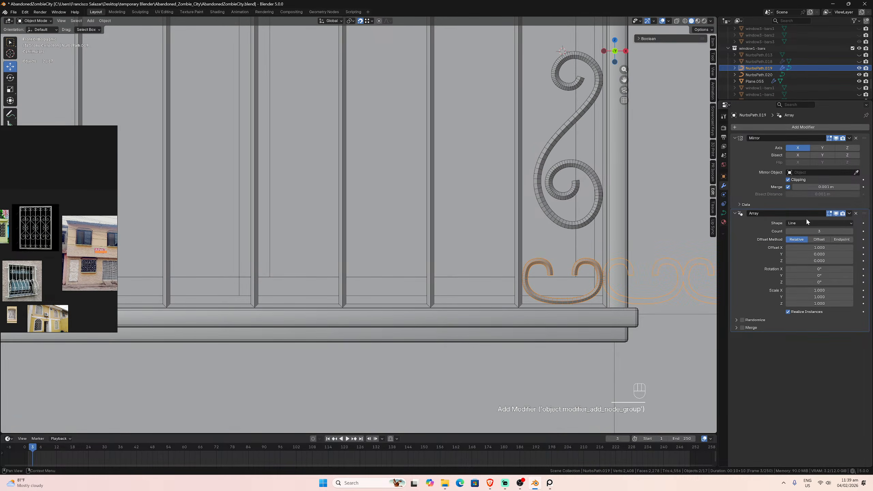
left_click(819, 239)
mouse_move(819, 248)
left_mouse_down()
mouse_move(792, 247)
mouse_move(815, 248)
mouse_move(802, 247)
left_mouse_up()
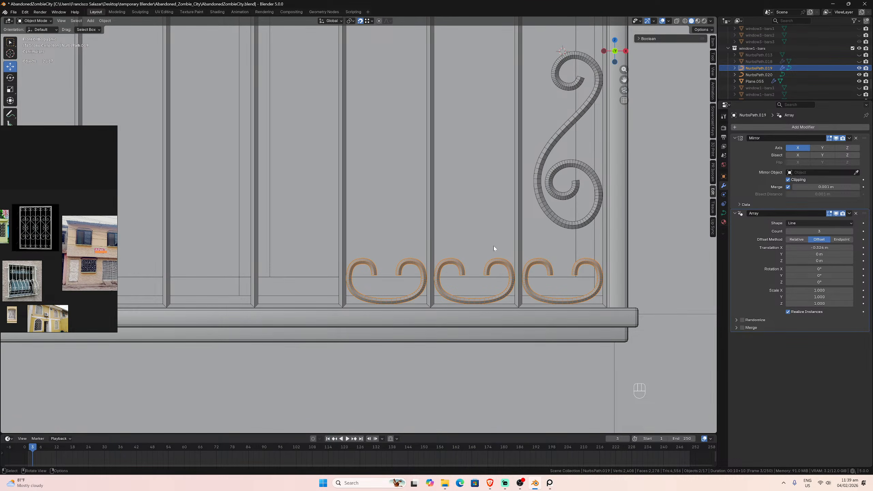
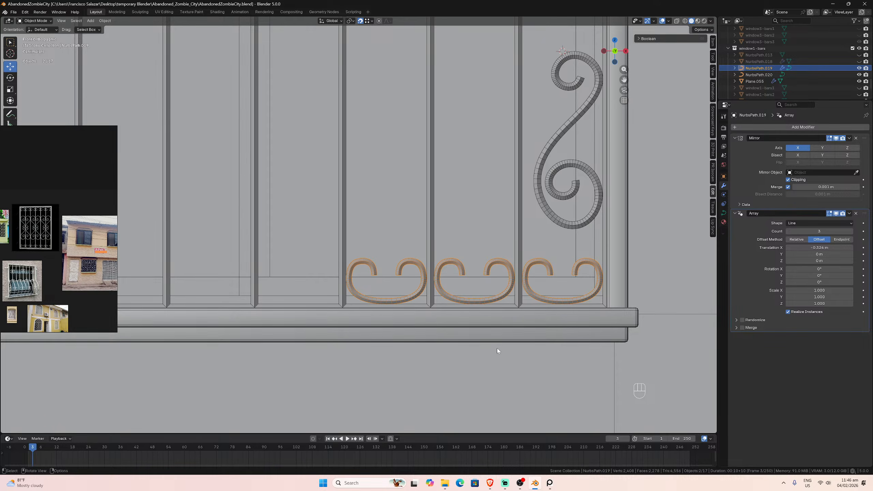
- Set the X translation of the small C-scroll's Array modifier to -0.325 m, judging the fit between the bars up close
scroll(455, 285, "up", 4)
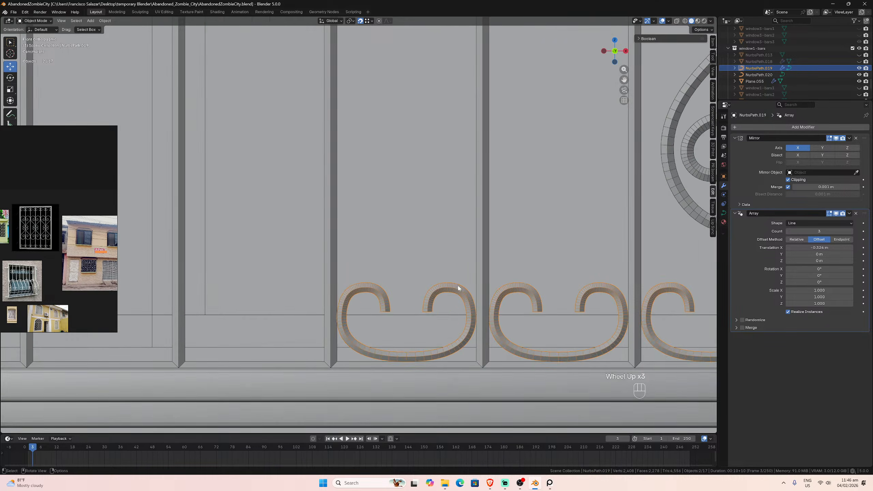
scroll(505, 342, "up", 1)
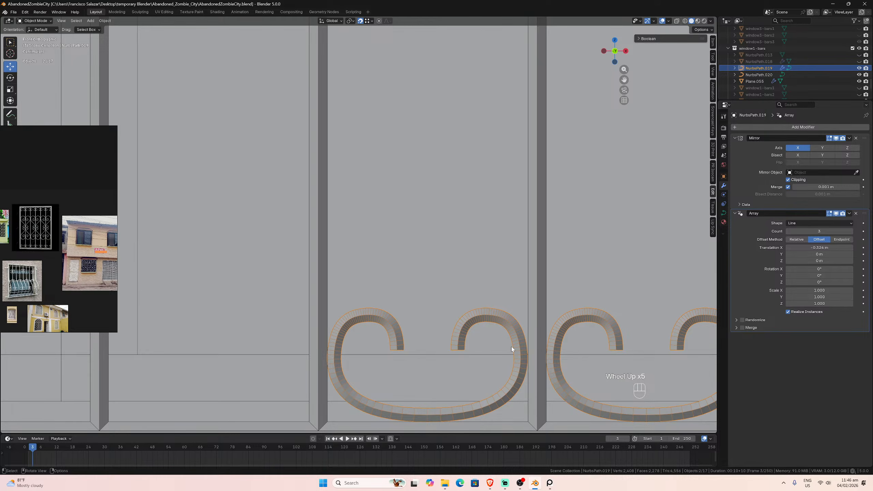
scroll(535, 357, "up", 1)
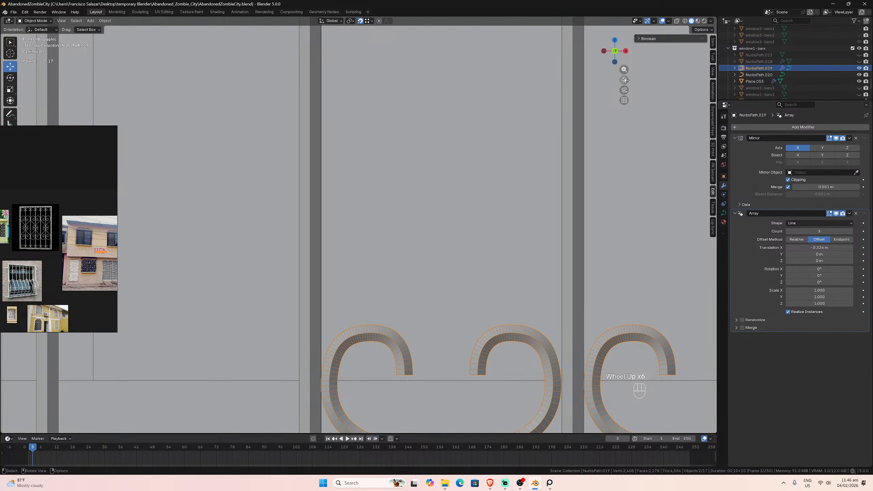
left_click_drag(623, 80, 666, 77)
scroll(541, 195, "up", 3)
scroll(599, 265, "down", 1)
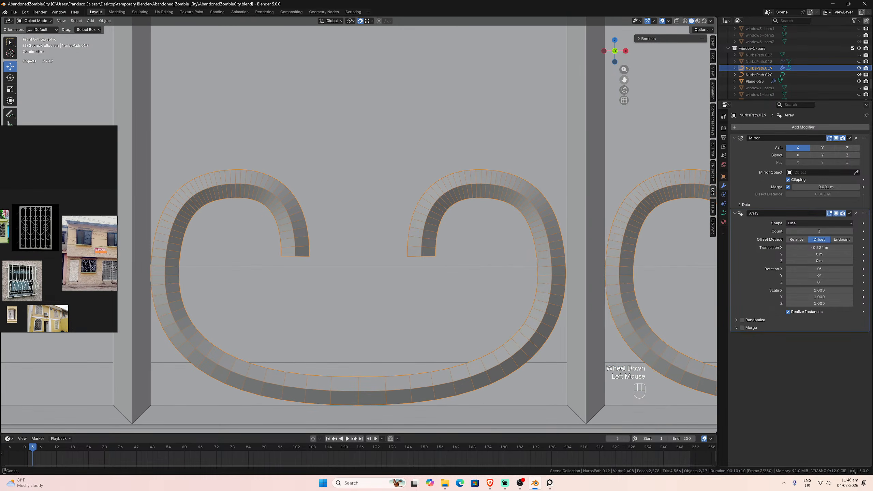
double_click(819, 248)
left_click(801, 248)
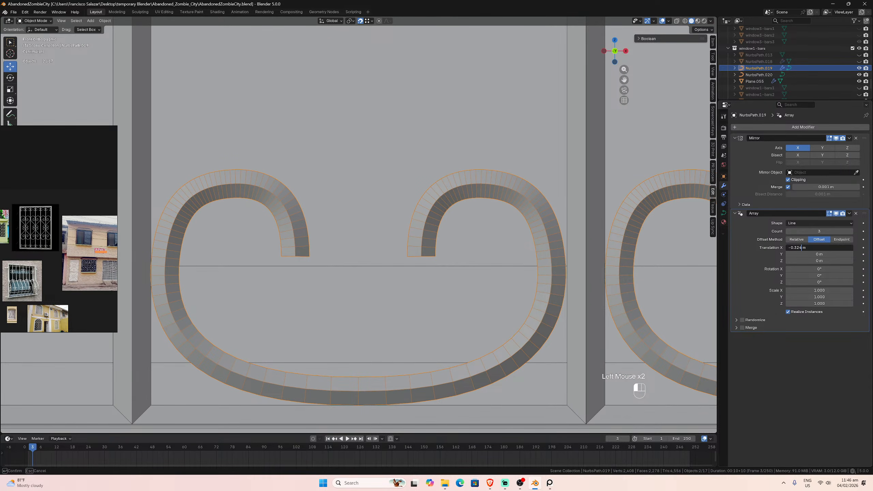
key("BackSpace")
type("5")
key("Return")
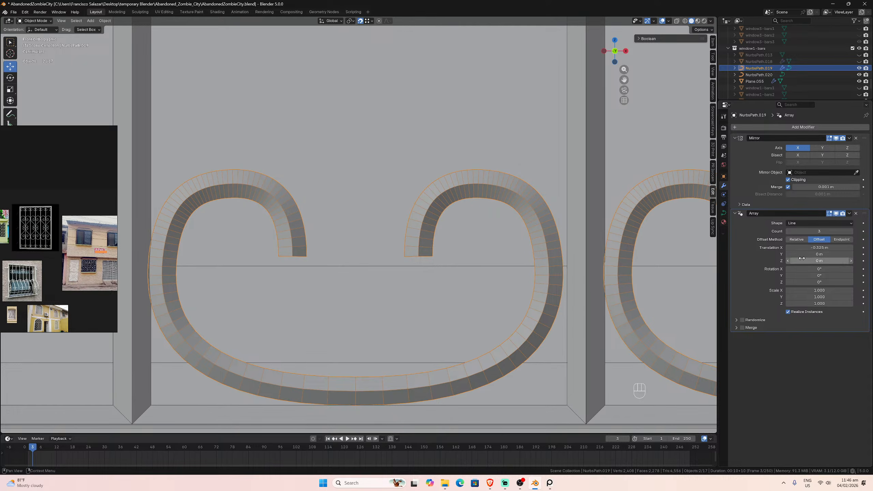
- Try an X translation of -0.3245 m and then -0.3235 m for the C-scroll array
left_click(802, 247)
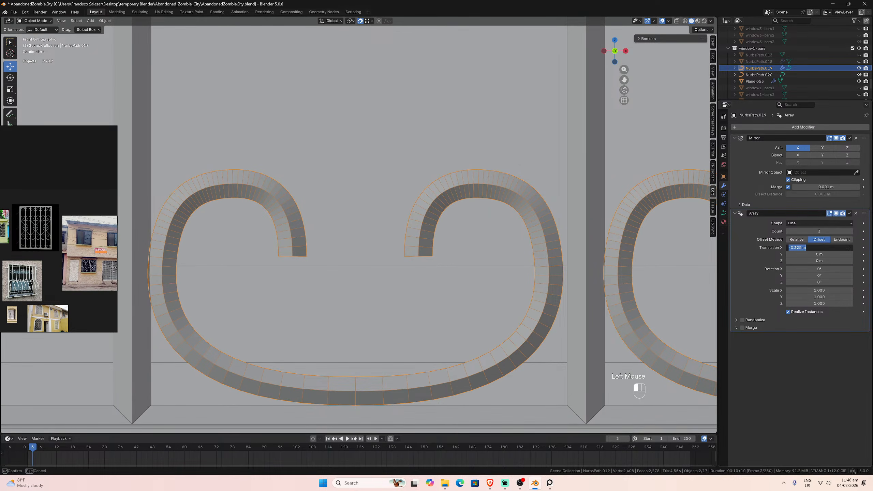
left_click(801, 248)
type("4")
key("Return")
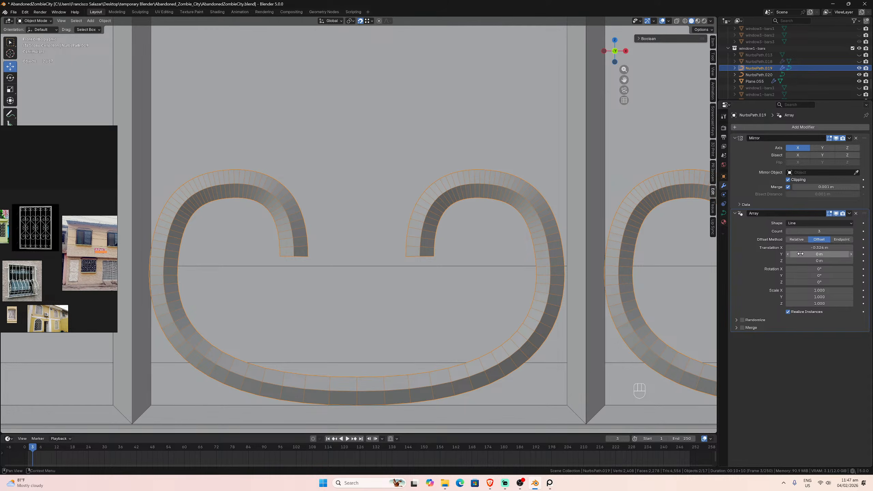
left_click(800, 248)
left_click(802, 247)
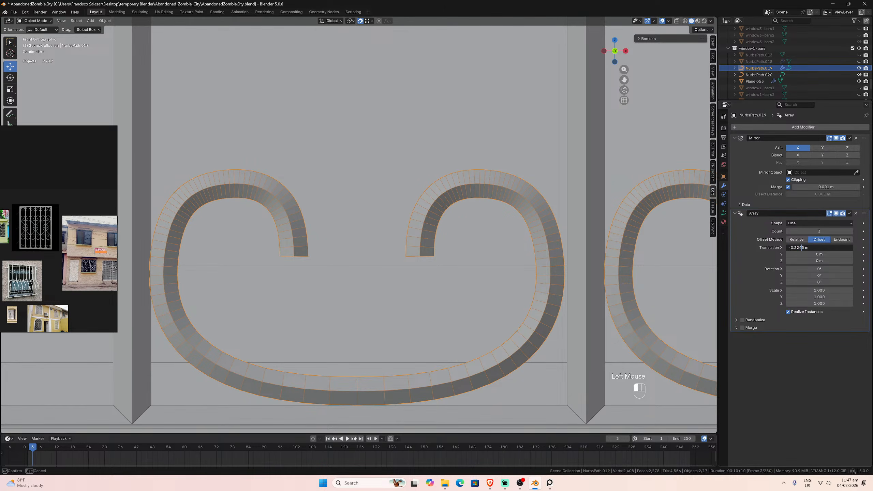
key("BackSpace")
type("3")
key("Return")
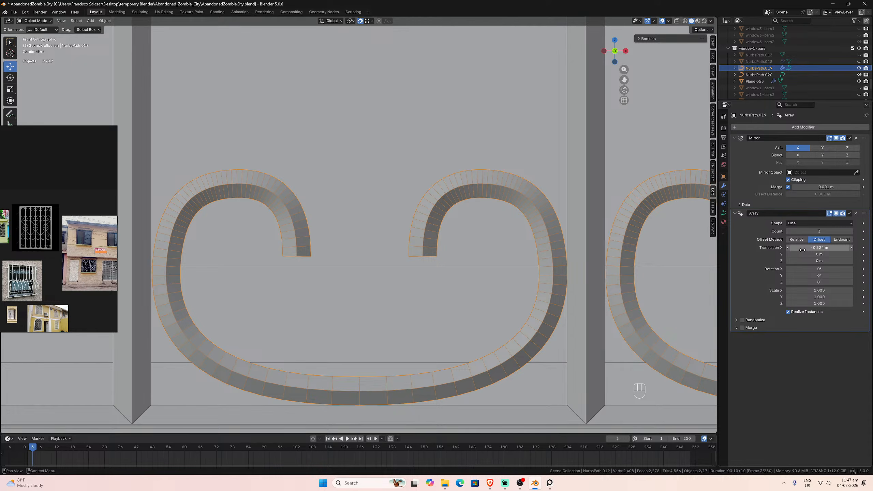
- Raise the C-scroll array's count to 8 to fill every bay of the window bars
scroll(424, 229, "down", 7)
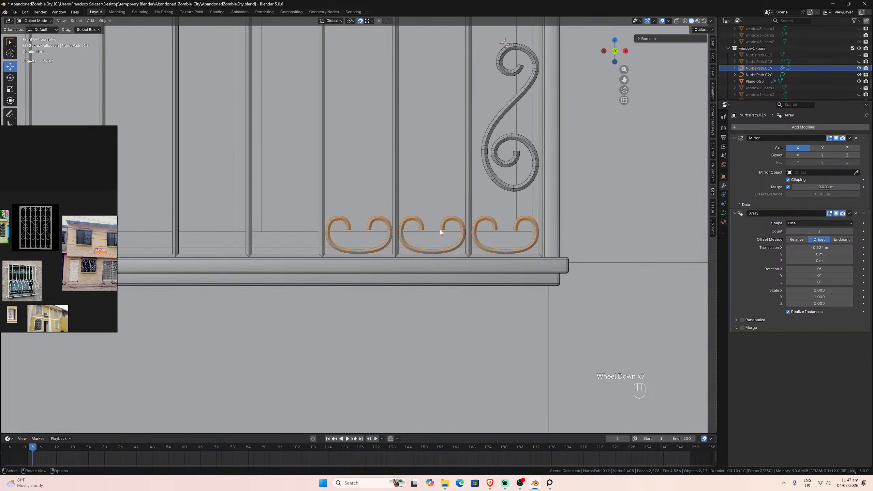
scroll(440, 229, "down", 1)
left_click_drag(624, 81, 775, 117)
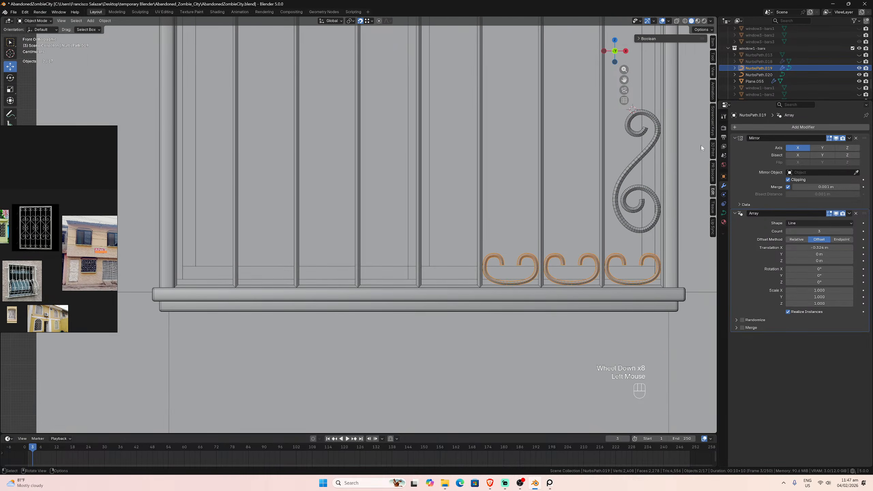
left_click(851, 231)
left_click(851, 231)
left_click(852, 232)
left_click(851, 232)
left_click(852, 232)
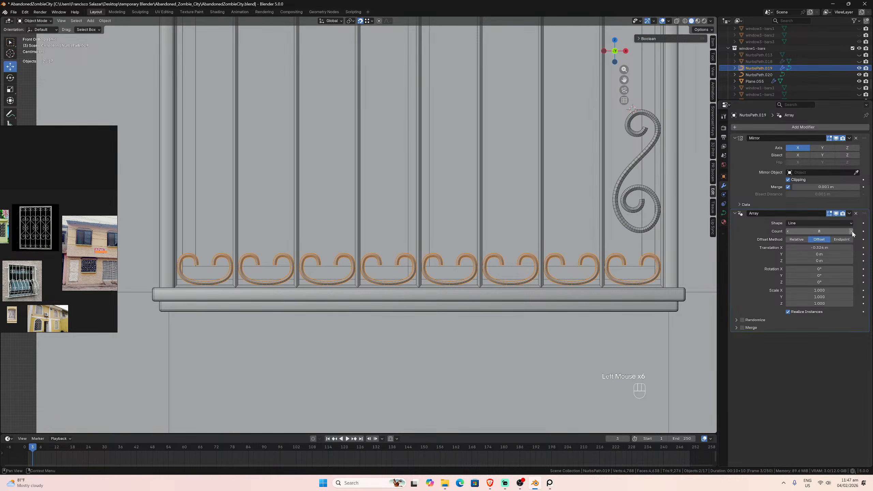
- Check the array's farthest C-scroll against the side post and set the X translation to -0.324 m
scroll(368, 228, "up", 4)
left_click_drag(624, 79, 760, 28)
scroll(489, 206, "up", 5)
scroll(488, 205, "up", 1)
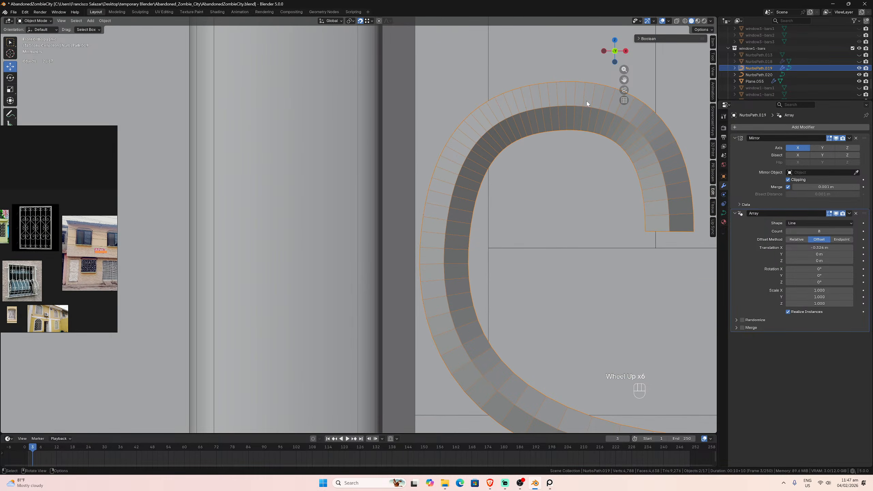
left_click_drag(619, 79, 528, 67)
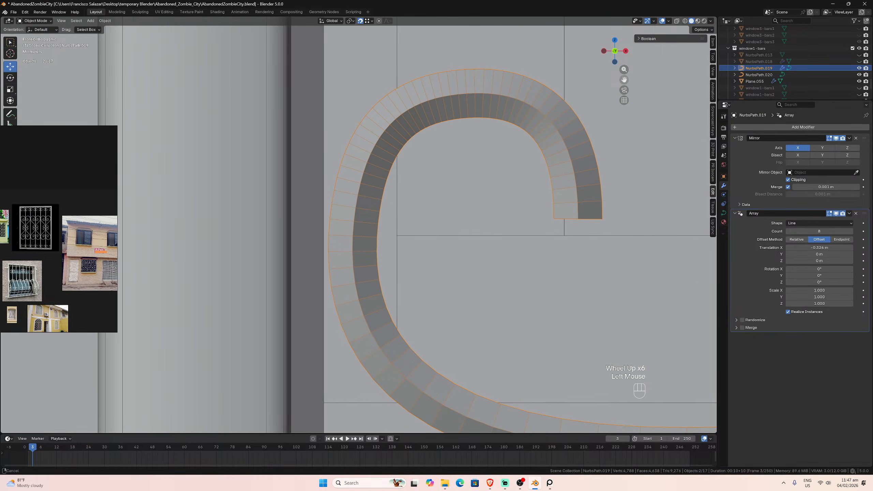
left_click(820, 248)
left_click(802, 248)
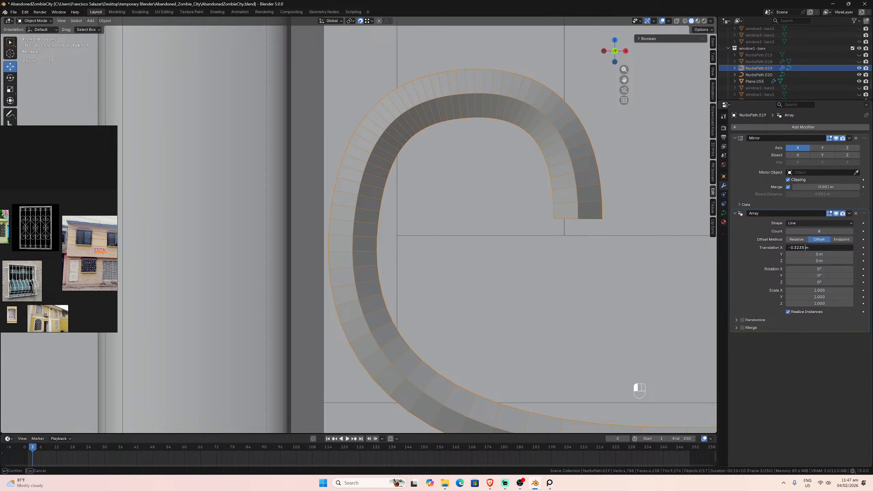
key("BackSpace")
key("BackSpace")
type("4")
key("Return")
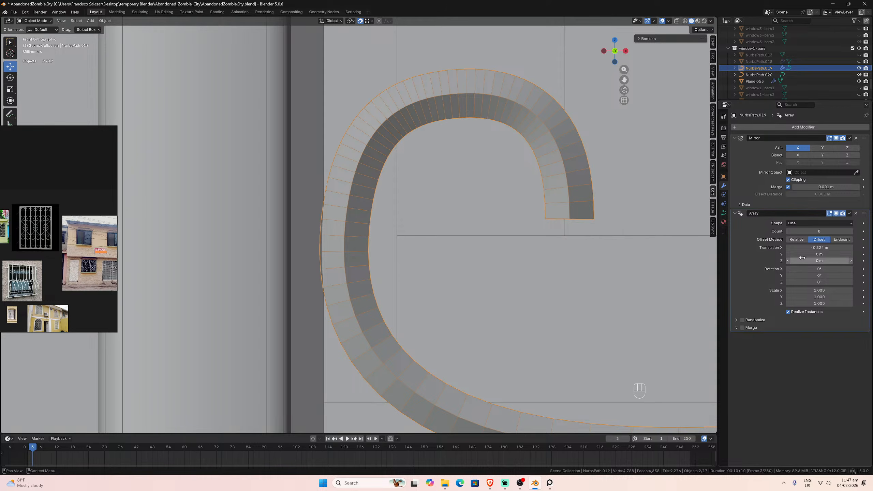
- Refine the C-scroll array's X translation to -0.32375 m
left_click(802, 248)
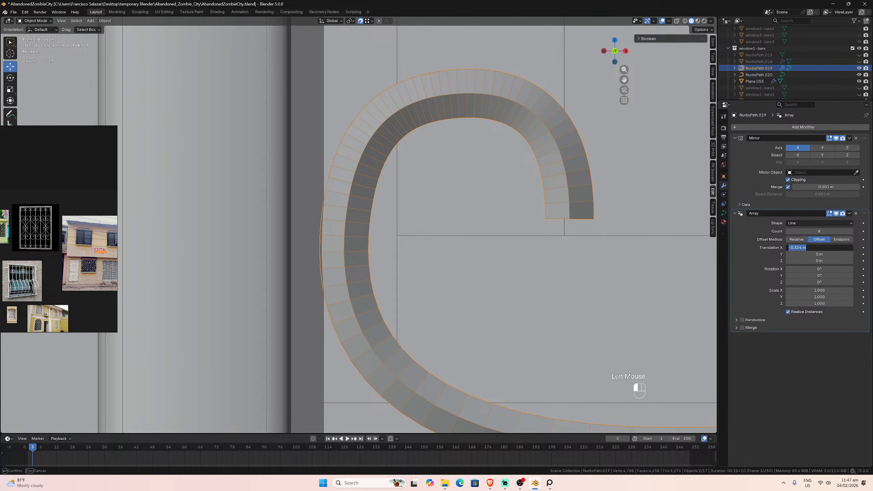
left_click(801, 248)
key("BackSpace")
type("85")
key("Return")
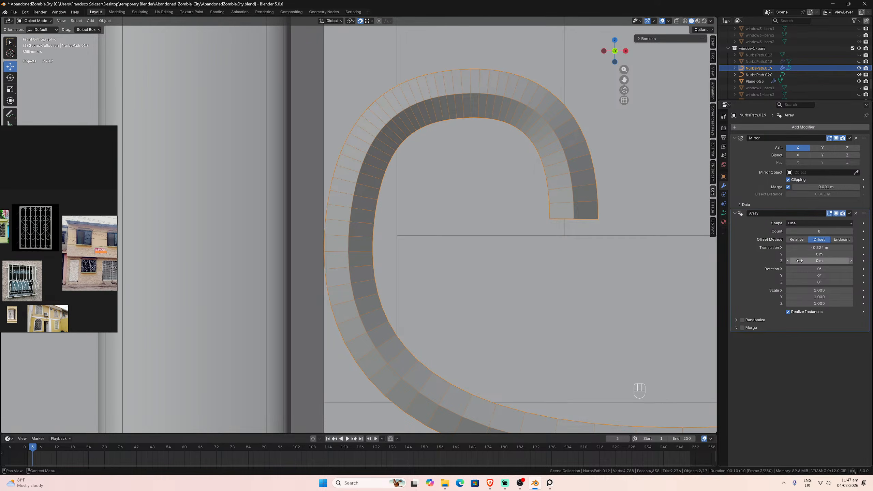
- Examine how the arrayed C-scrolls meet the bars across the bays, including both end bays
scroll(558, 243, "down", 4)
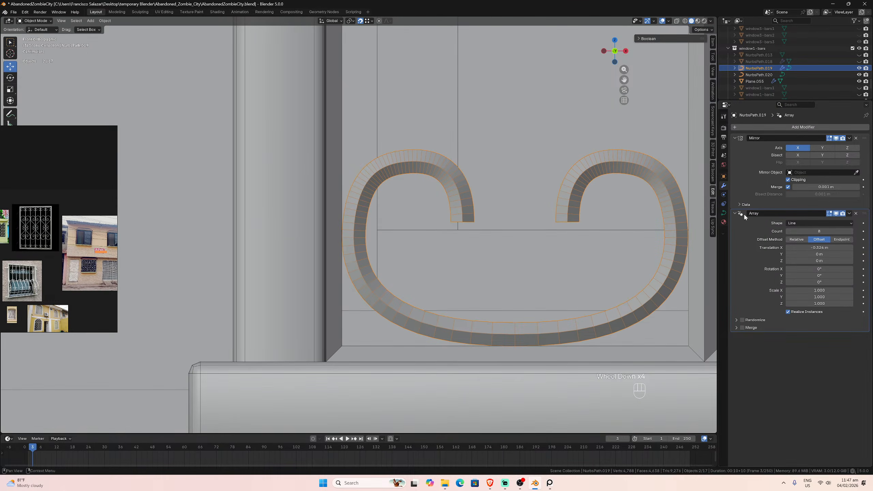
left_click_drag(623, 80, 325, 83)
scroll(542, 209, "up", 5)
scroll(534, 241, "up", 1)
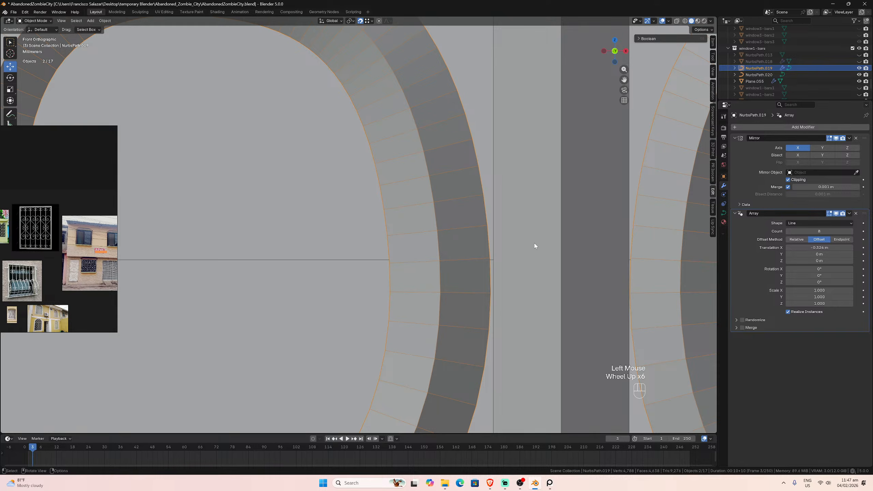
scroll(532, 245, "down", 1)
left_click_drag(624, 80, 244, 46)
scroll(633, 112, "down", 5)
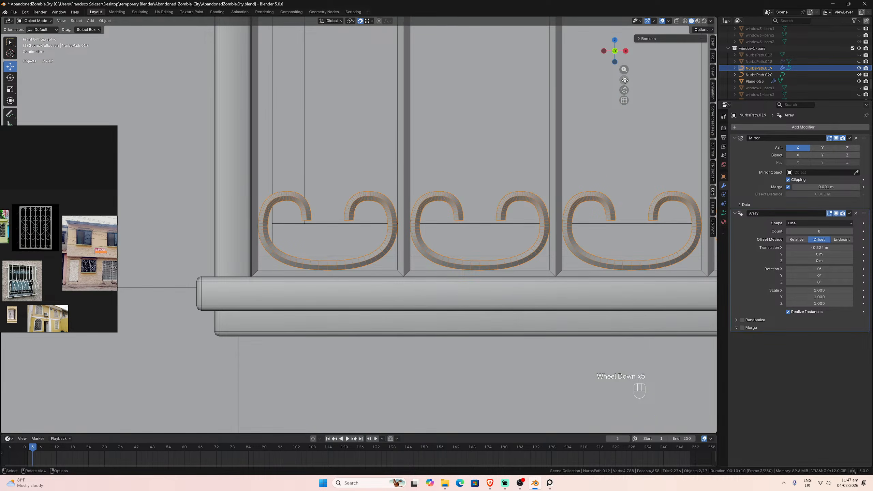
left_click_drag(624, 79, 524, 79)
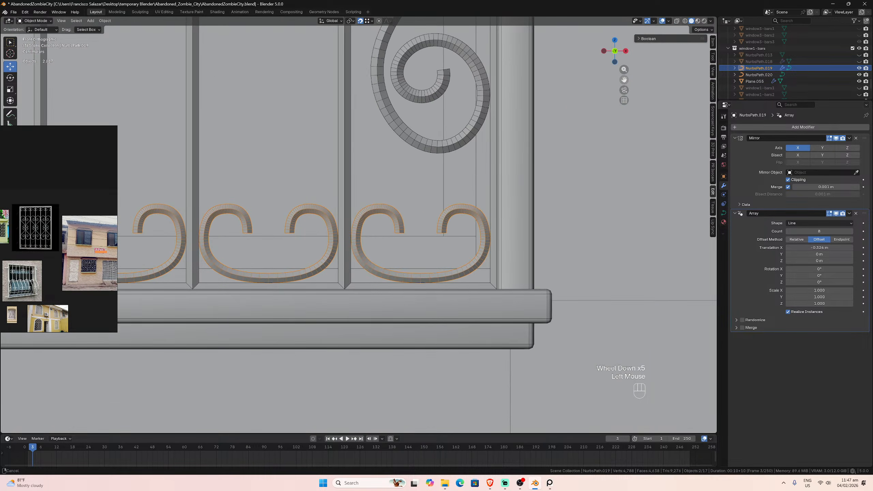
scroll(617, 123, "up", 7)
scroll(609, 155, "up", 1)
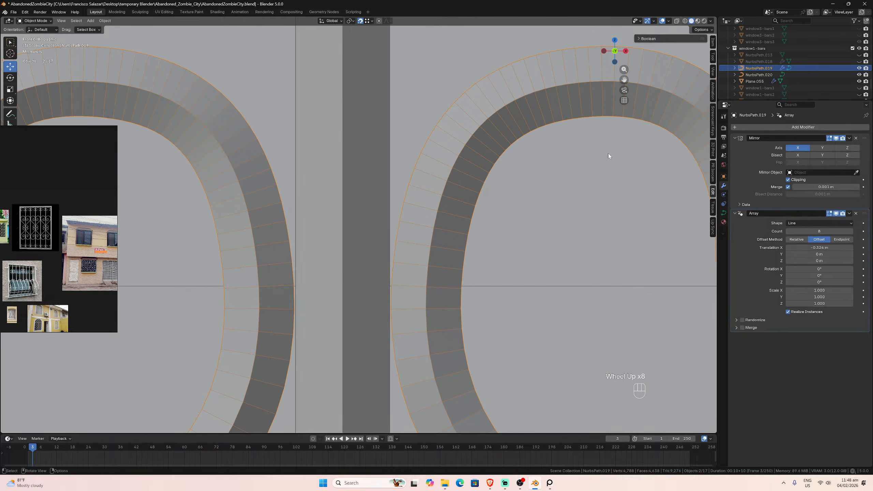
left_click_drag(624, 80, 24, 54)
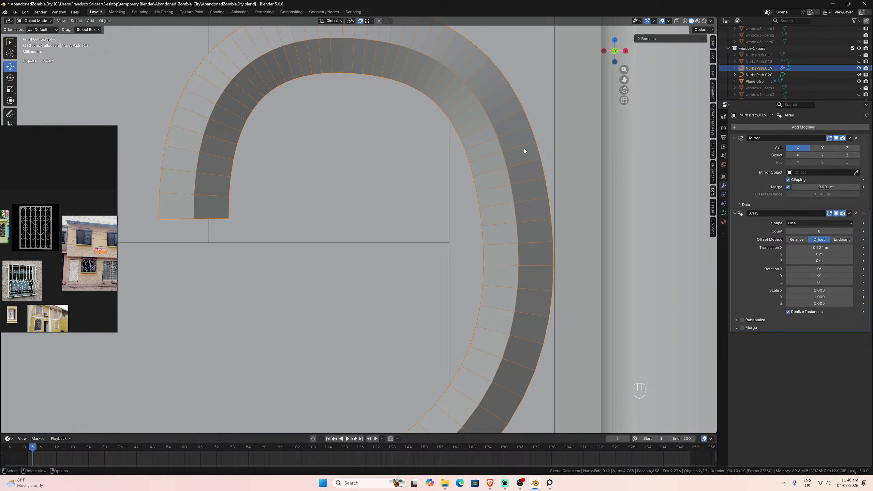
- Move the selected points of the small C-scroll about 0.0002 m outward along X in Edit Mode to meet the end bar
key("Tab")
scroll(543, 164, "up", 1)
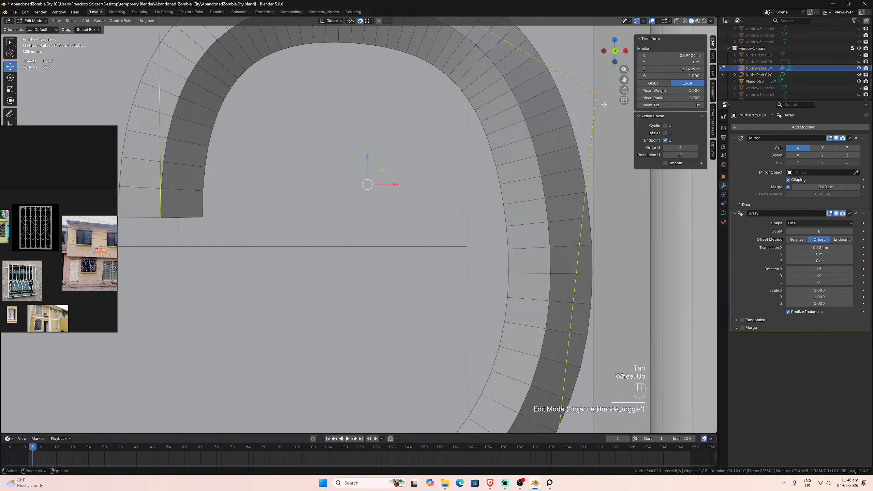
left_click_drag(624, 80, 491, 69)
scroll(556, 195, "up", 2)
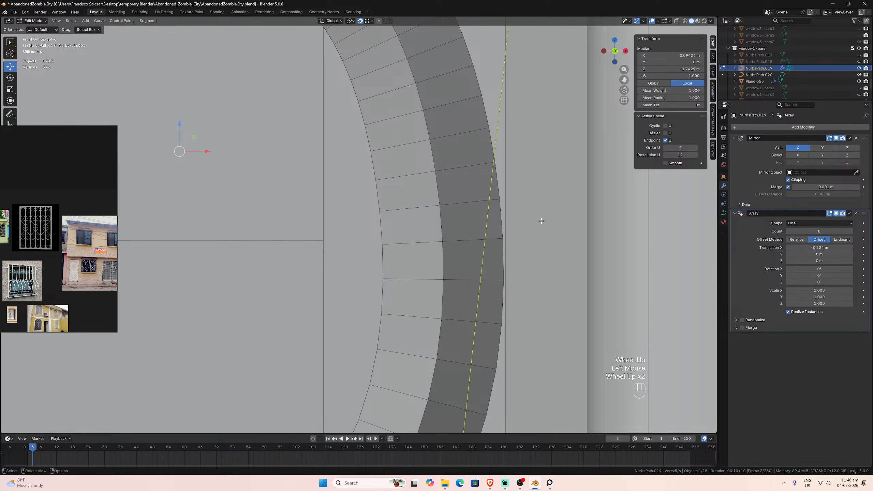
key("g")
key("x")
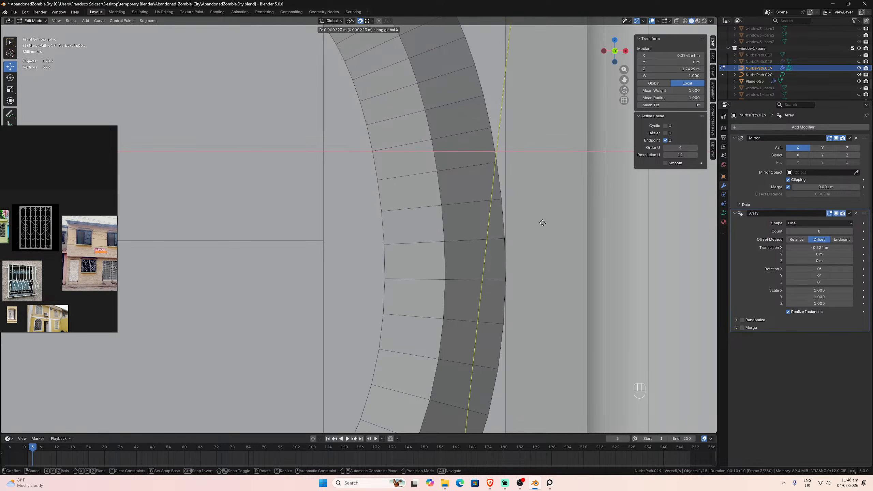
left_click(542, 223)
scroll(525, 161, "down", 4)
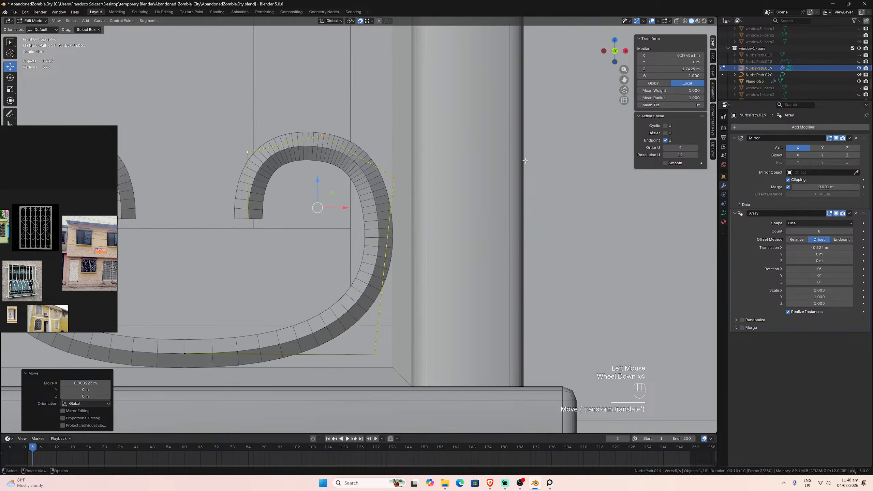
key("Tab")
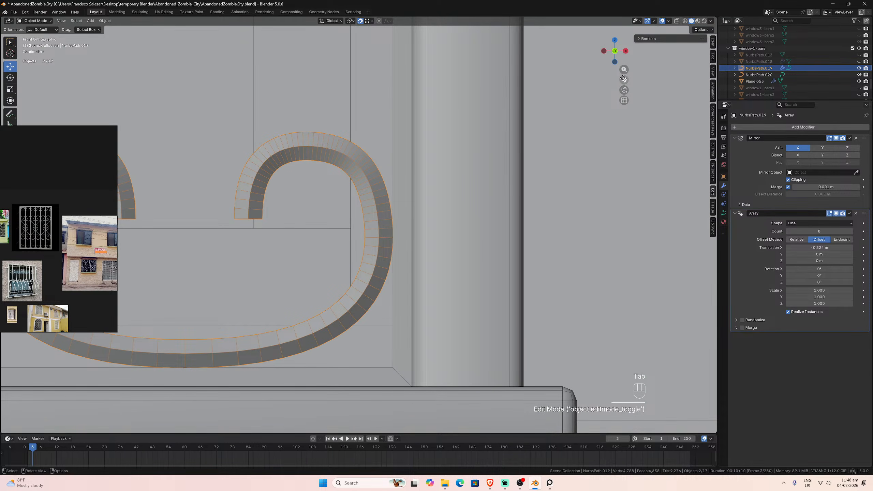
- Fine-tune the array's X translation to about -0.324 m, shifting the farthest C-scroll slightly inward from the side bar
left_click_drag(623, 80, 487, 140)
scroll(472, 153, "up", 5)
scroll(473, 153, "down", 8)
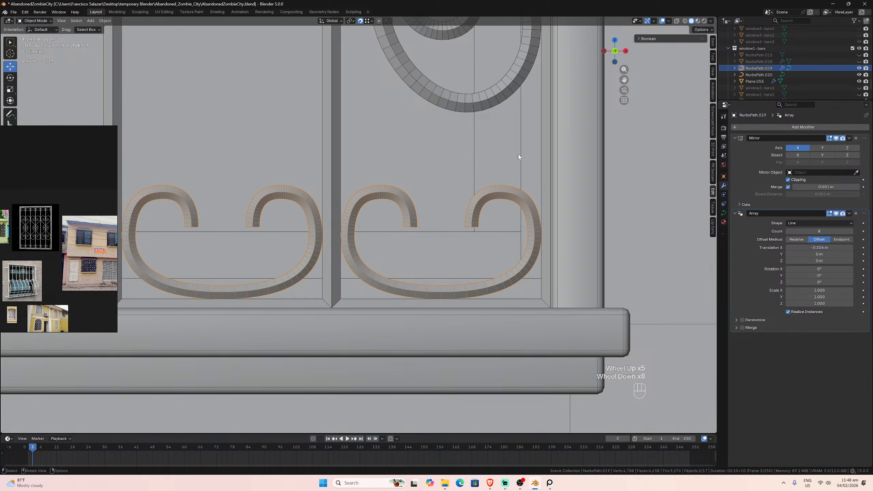
left_click_drag(623, 80, 833, 106)
scroll(476, 162, "up", 5)
scroll(476, 163, "up", 3)
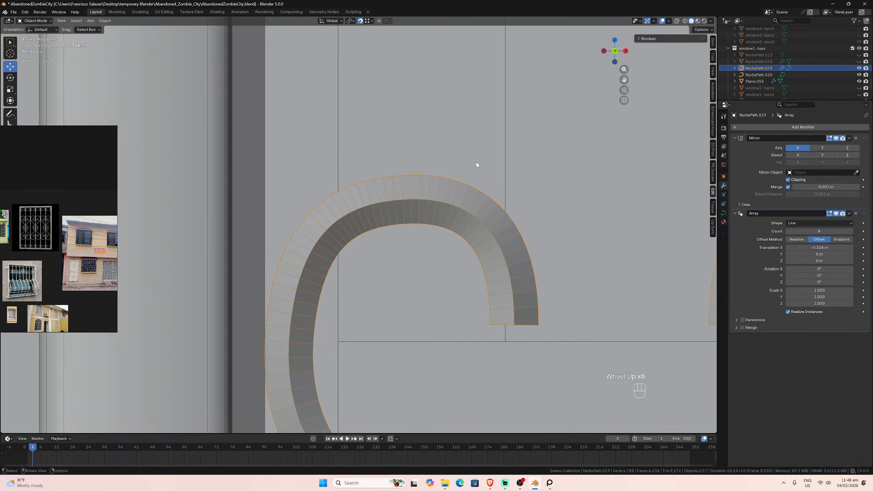
left_click_drag(624, 80, 699, 0)
scroll(467, 175, "up", 3)
scroll(431, 197, "up", 6)
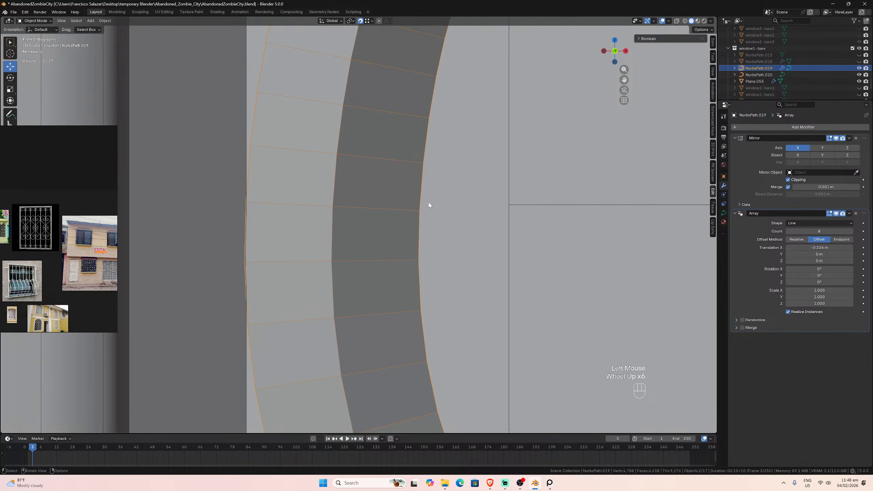
left_click(805, 248)
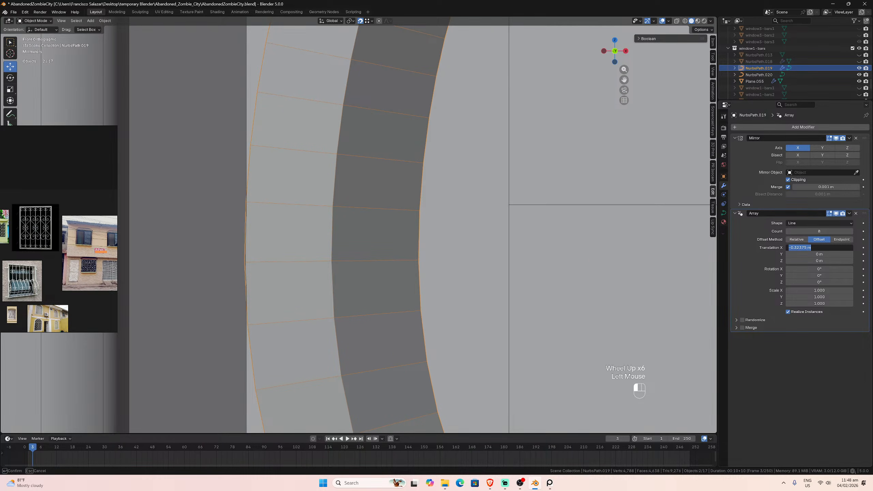
type("-0.324")
key("Return")
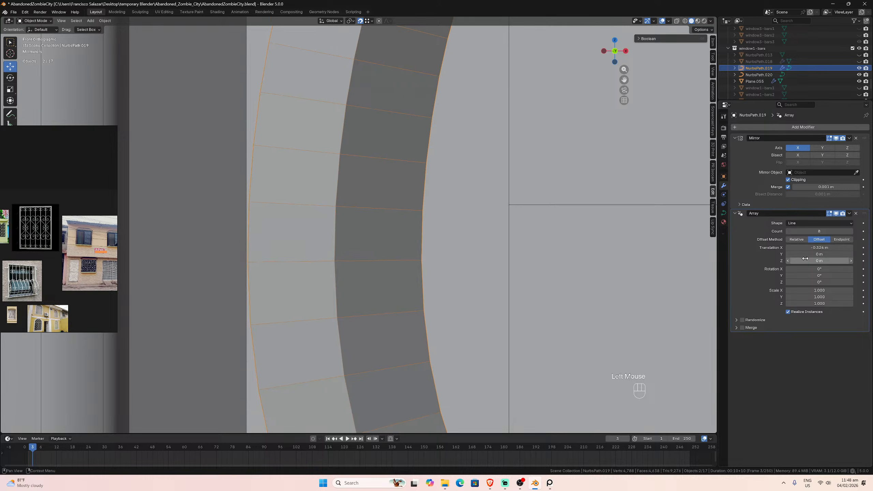
- Refine the C-scroll array's X translation to about -0.3237 m and save the file
left_click(805, 248)
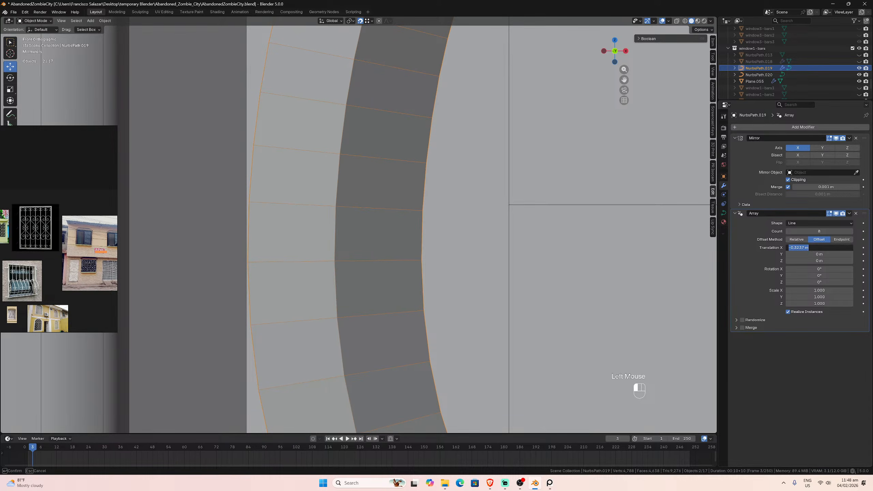
left_click(804, 248)
type("21")
key("Return")
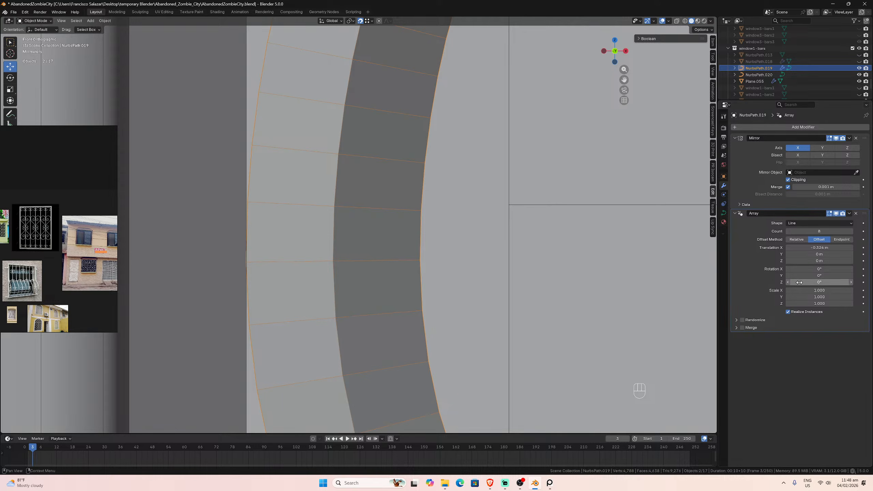
scroll(455, 240, "down", 7)
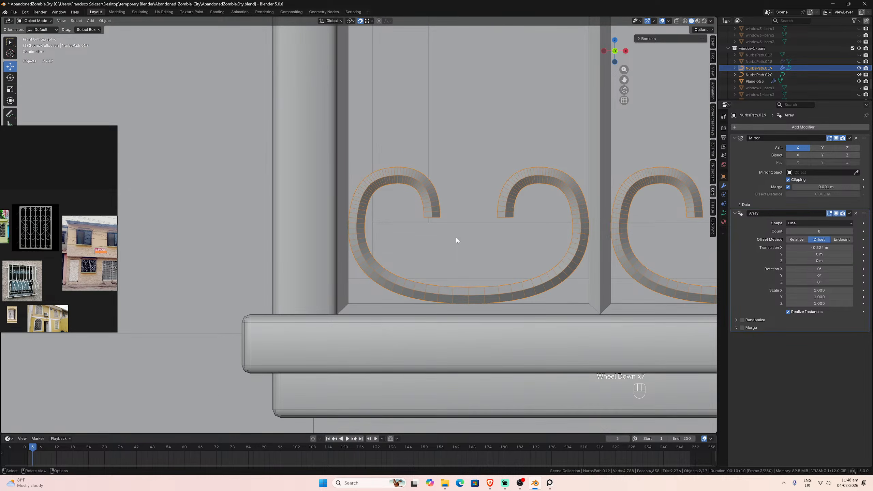
scroll(455, 237, "down", 8)
scroll(564, 151, "down", 2)
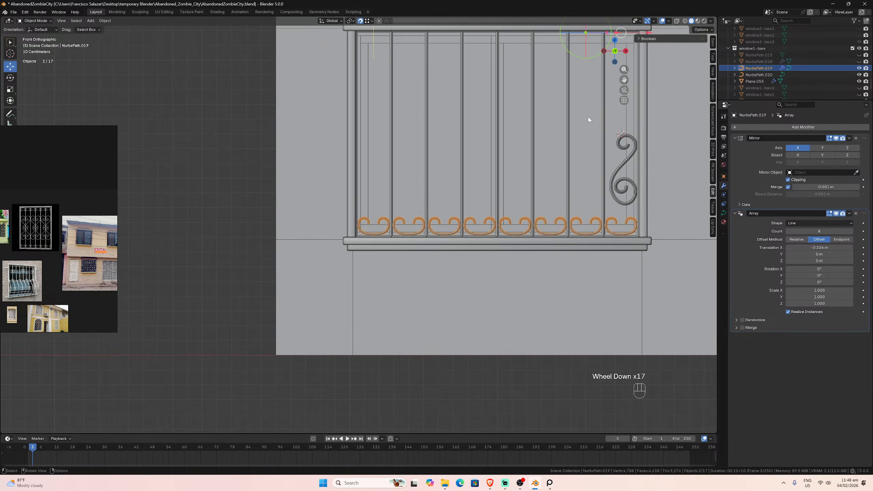
left_click_drag(625, 79, 354, 150)
key("ctrl+s")
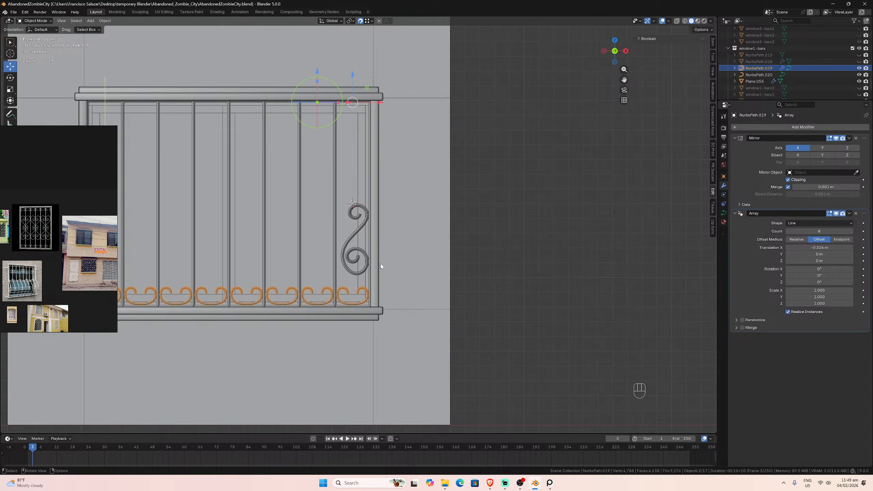
scroll(373, 293, "up", 4)
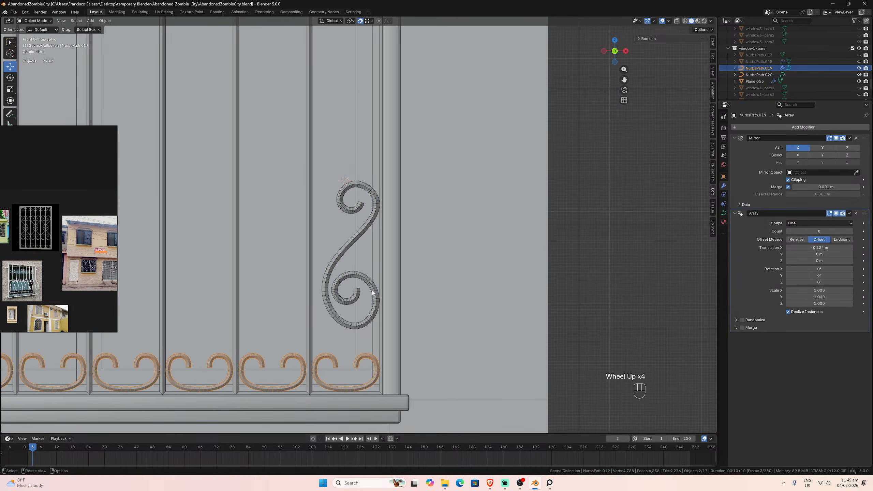
scroll(373, 292, "up", 1)
key("ctrl+s")
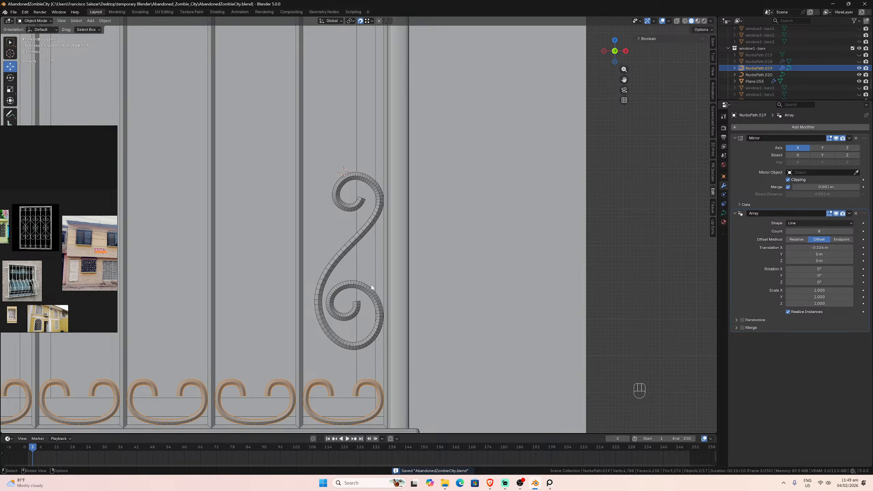
- Select the large S-scroll in the end bay and open it in Edit Mode
left_click_drag(624, 80, 771, 38)
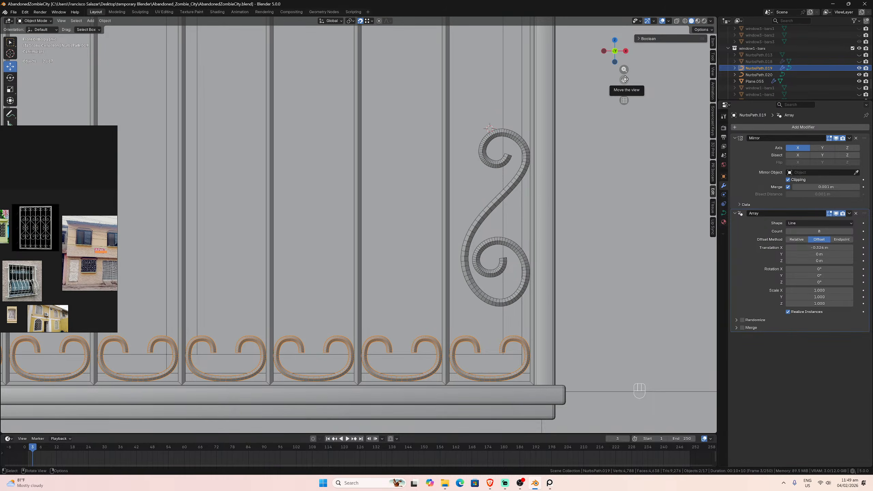
scroll(550, 192, "up", 1)
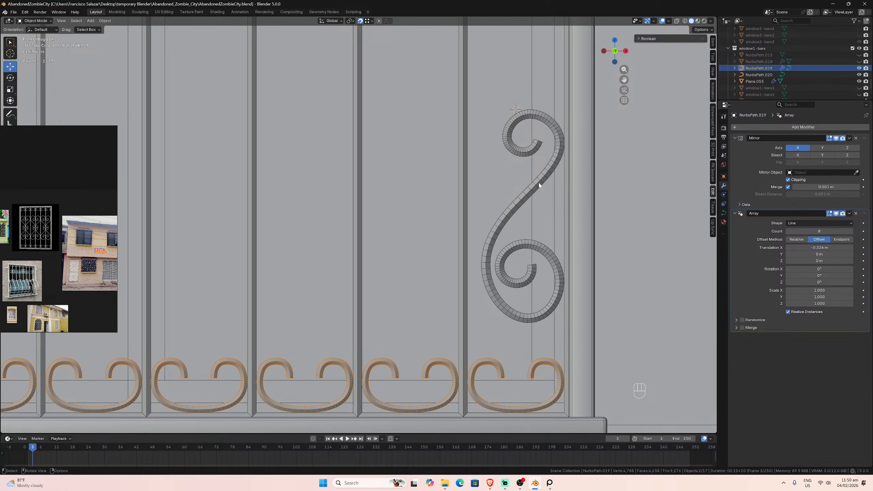
left_click(531, 195)
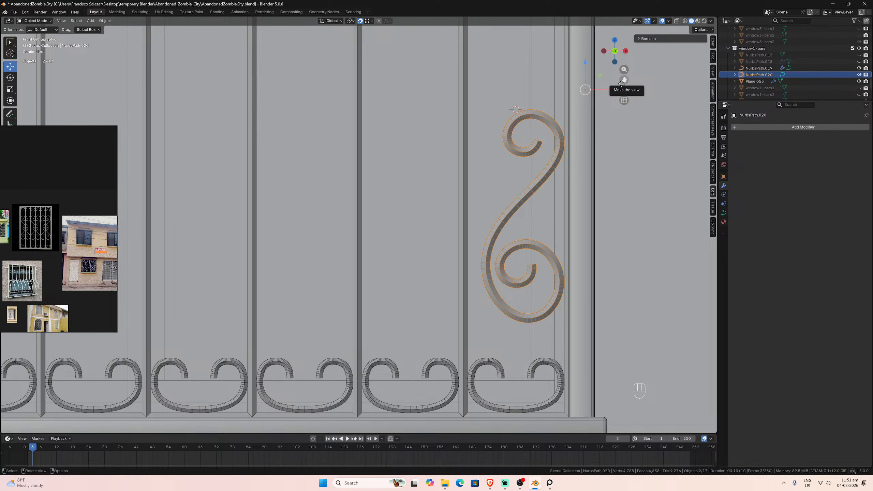
left_click_drag(624, 79, 446, 237)
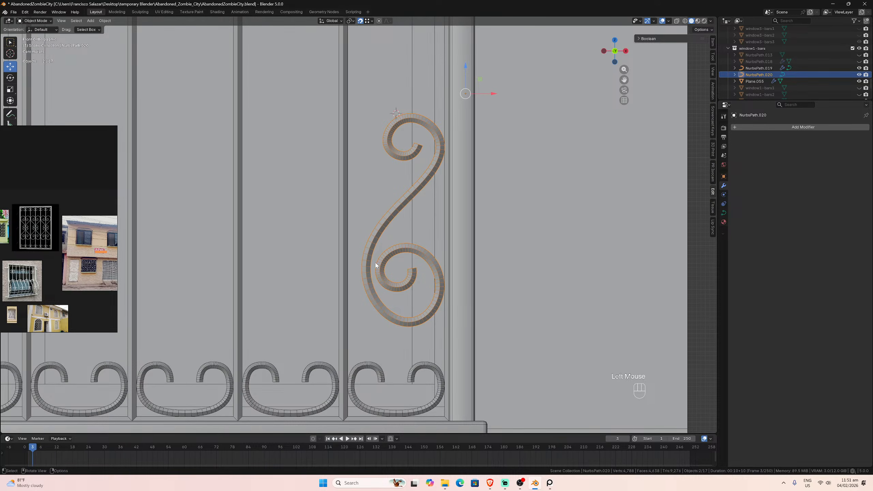
key("Tab")
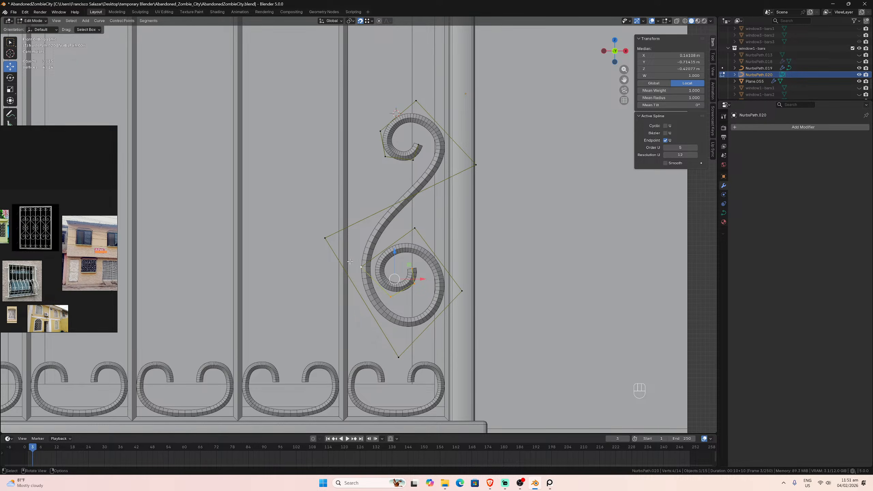
scroll(267, 282, "down", 7)
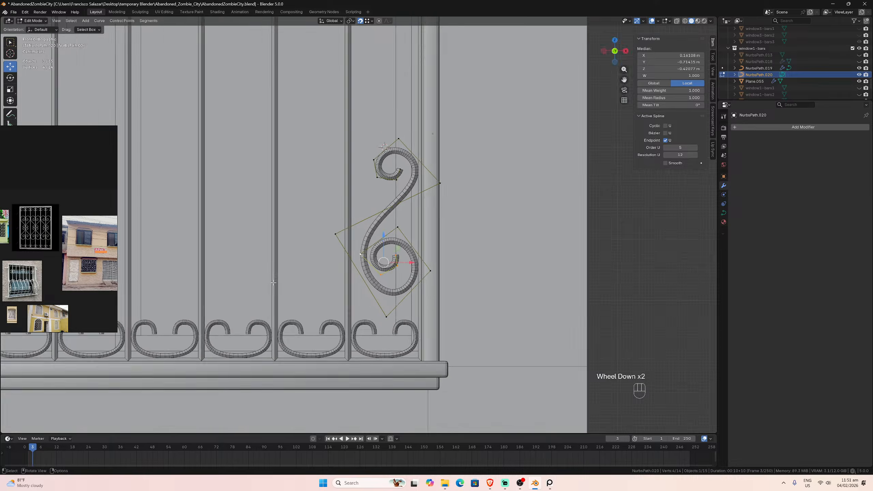
middle_click_drag(267, 282, 315, 265)
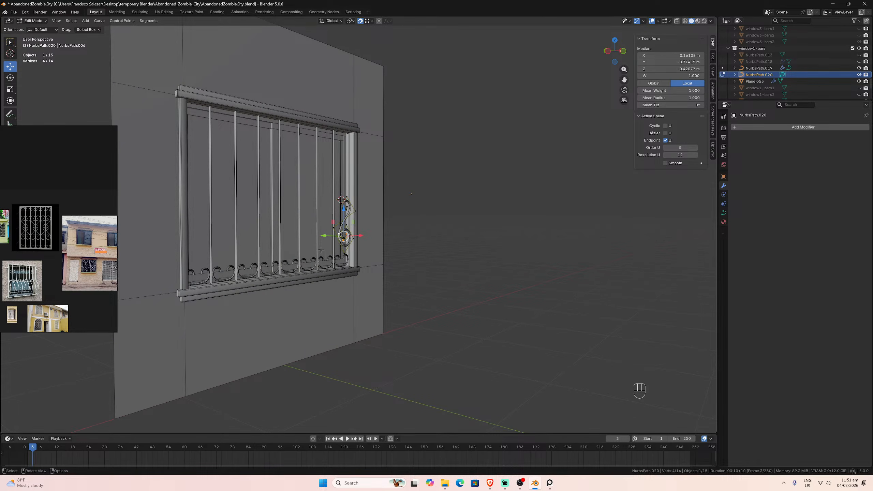
- Switch to File Explorer, view the coastal city map image from the references folder, and close it
left_click(444, 482)
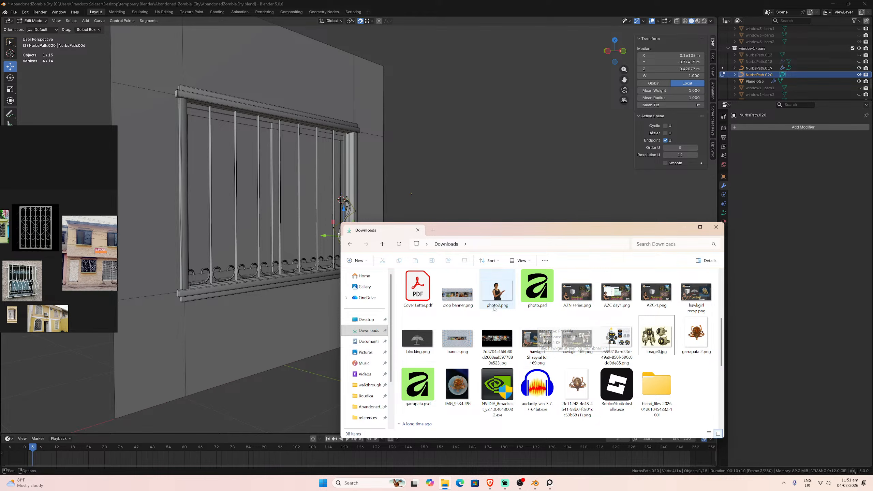
left_click(350, 244)
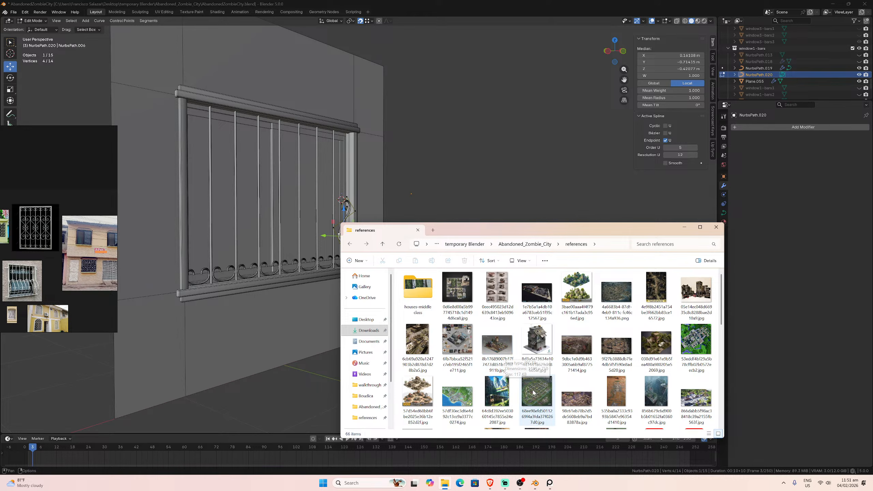
left_click(457, 386)
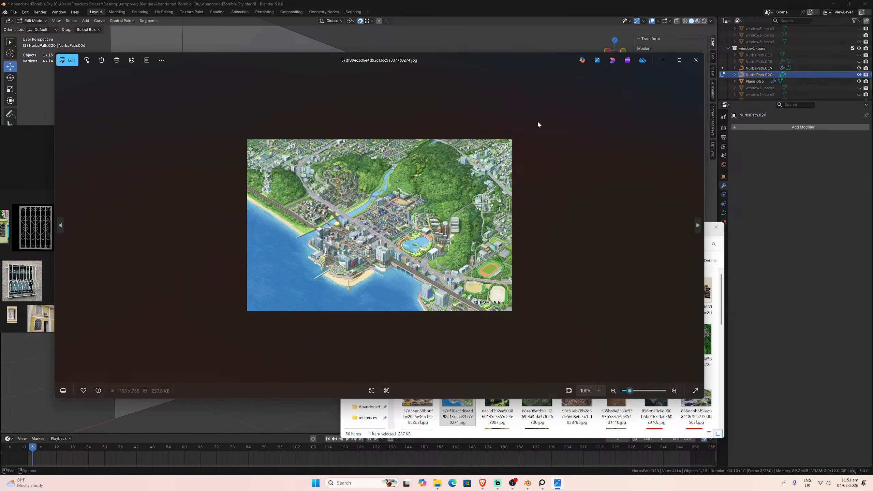
left_click(695, 60)
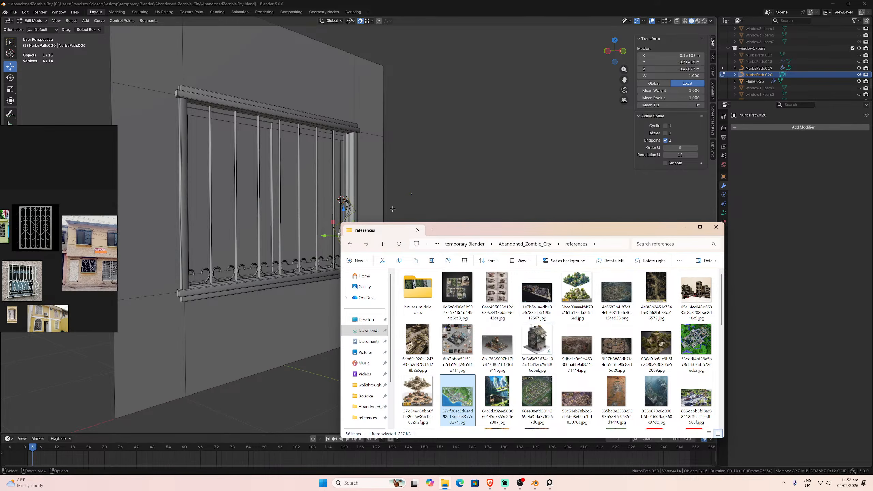
- Back in Blender's front view, move the S-scroll's leftmost control point about 0.054 m along negative X toward the bar
left_click(373, 170)
middle_click_drag(374, 170, 379, 250)
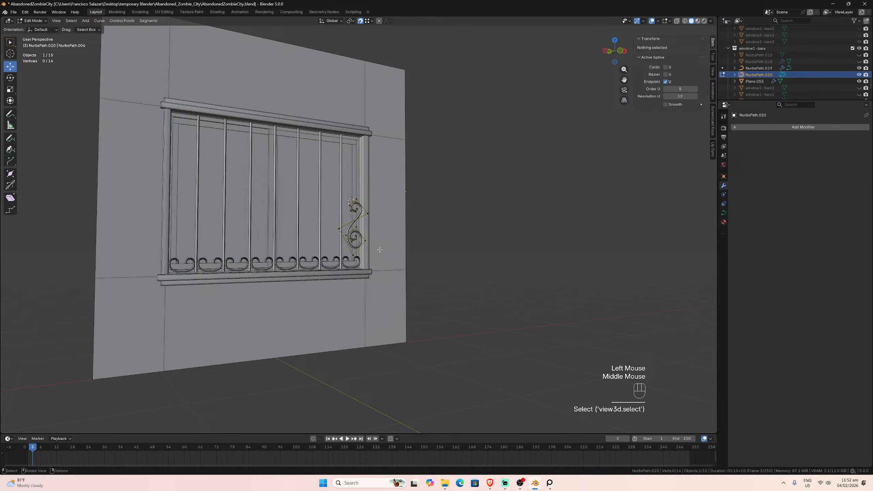
key("KP_3")
key("KP_1")
scroll(380, 250, "up", 6)
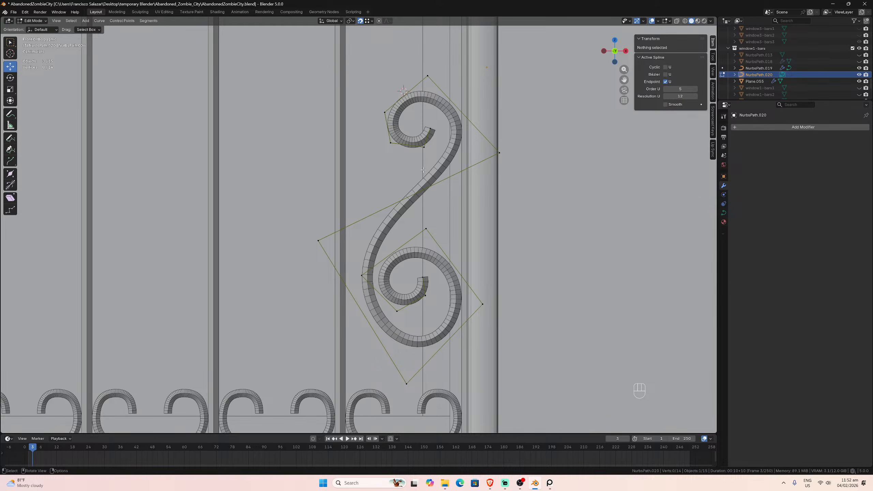
left_click(319, 241)
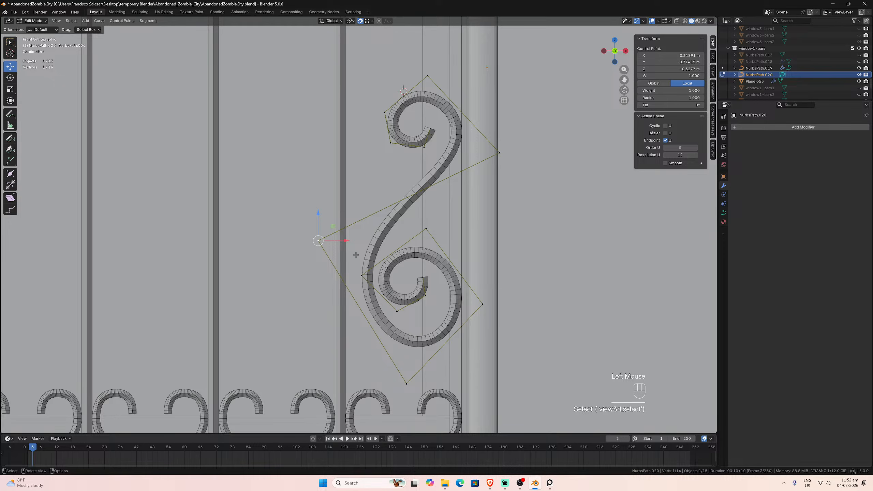
key("g")
key("x")
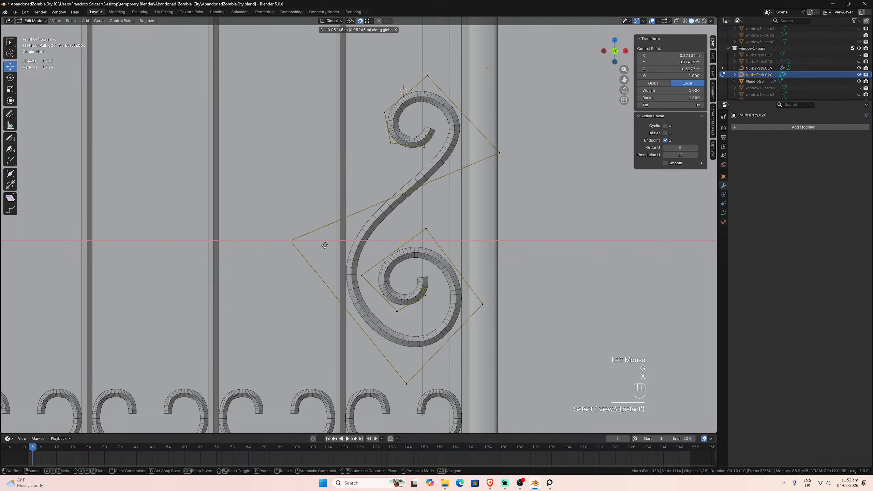
left_click(324, 245)
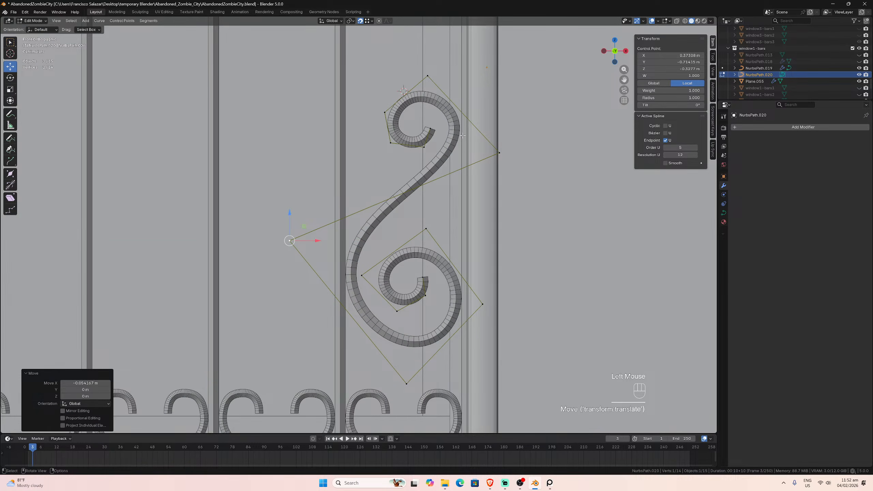
- Move the six control points of the S-scroll's upper curl about 0.0034 m along positive X toward the side bar
left_click_drag(378, 63, 504, 158)
key("g")
key("x")
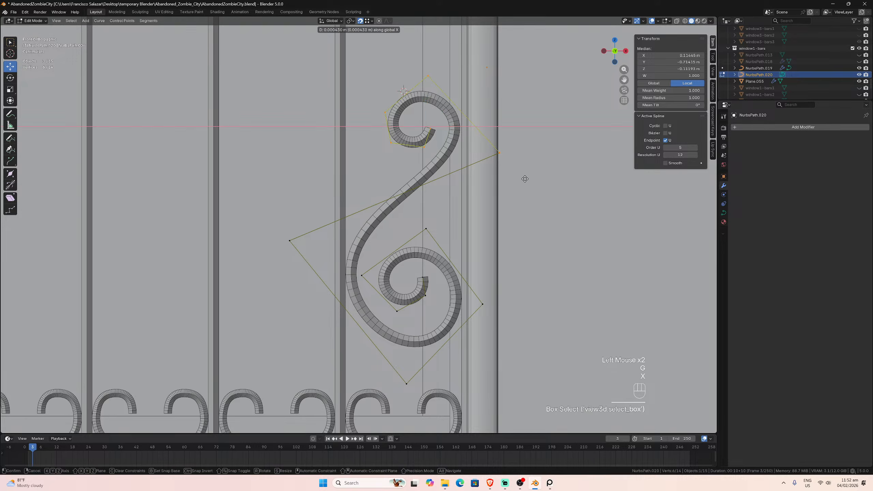
left_click(527, 179)
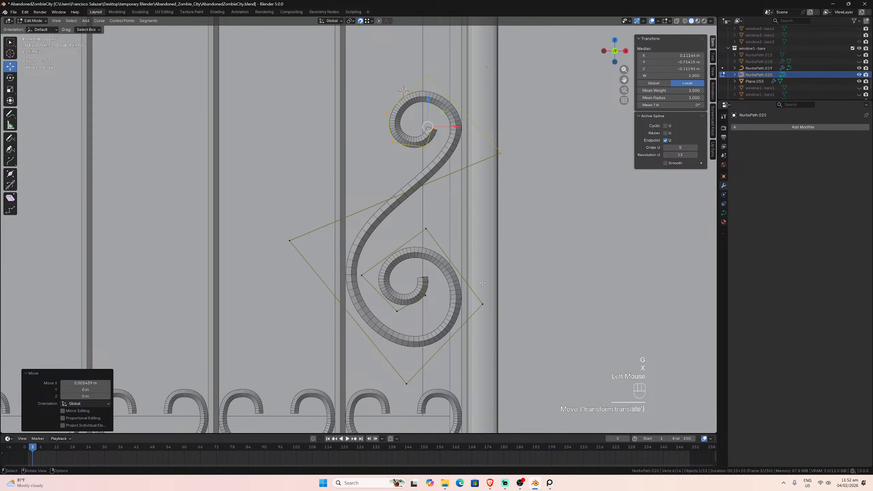
scroll(481, 284, "up", 2)
scroll(438, 287, "down", 1)
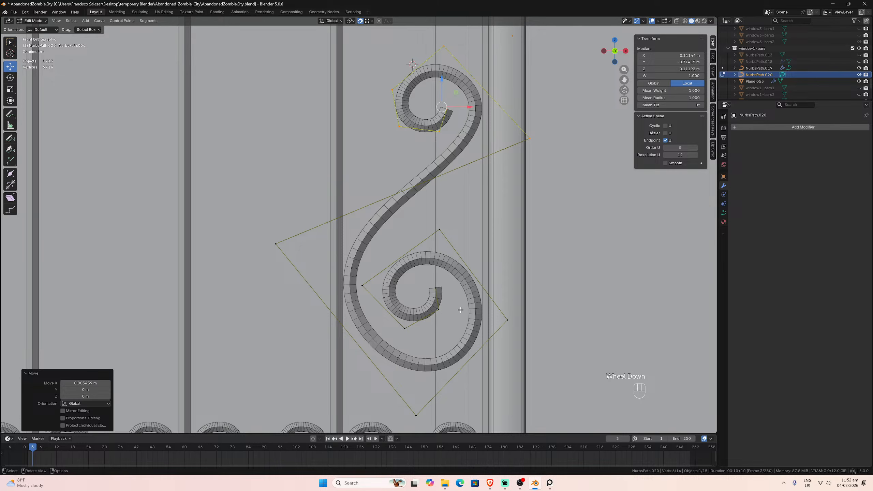
- Move the S-scroll's lowest control point along negative X to widen the lower curl toward the inner bar
left_click(417, 416)
key("g")
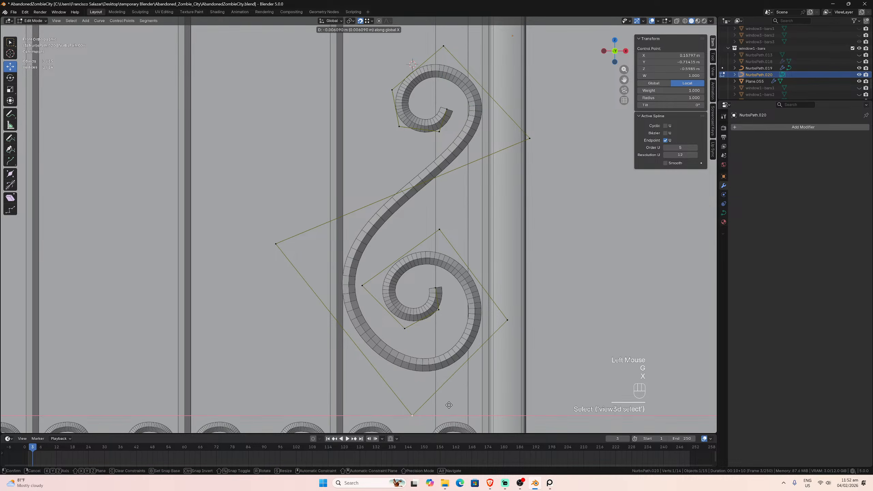
key("x")
left_click(435, 405)
- Shift the S-scroll's leftmost control point about 0.0143 m back along positive X so the curve meets the bar
left_click(276, 244)
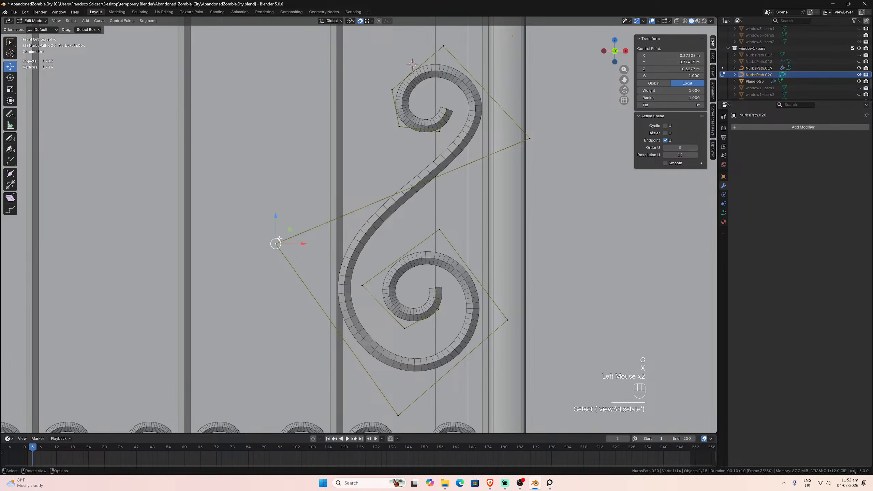
key("g")
key("x")
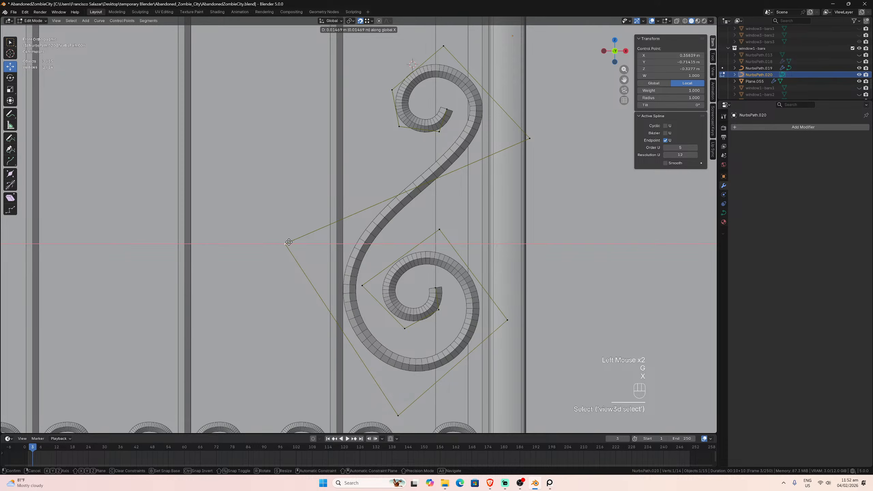
left_click(288, 243)
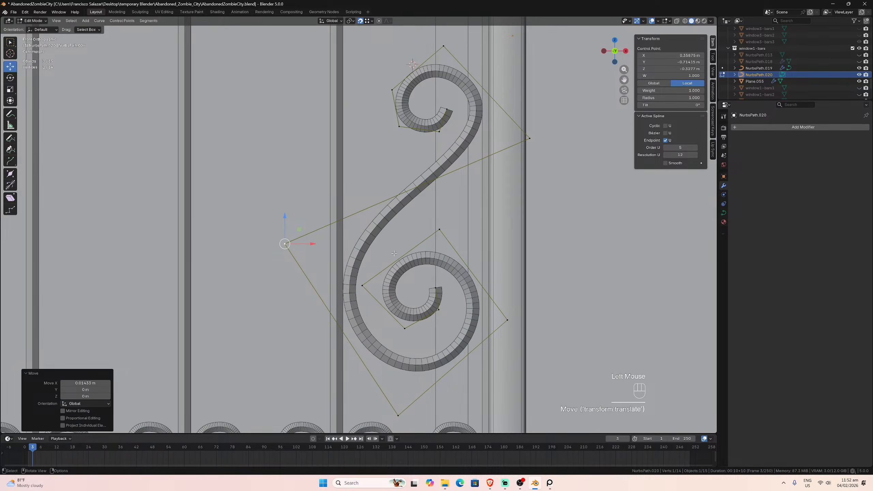
- Move the lower curl's rightmost control point about 0.0068 m along positive X and fine-tune its position against the side bar
left_click(509, 320)
key("g")
key("x")
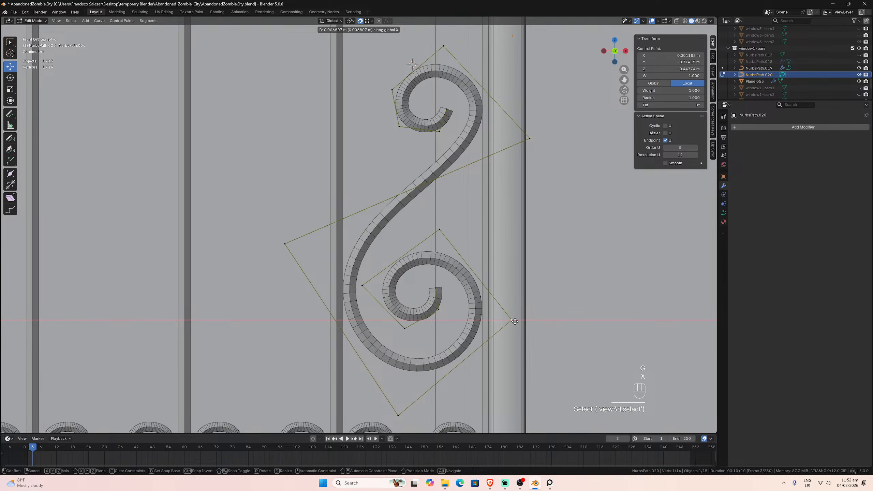
left_click(514, 321)
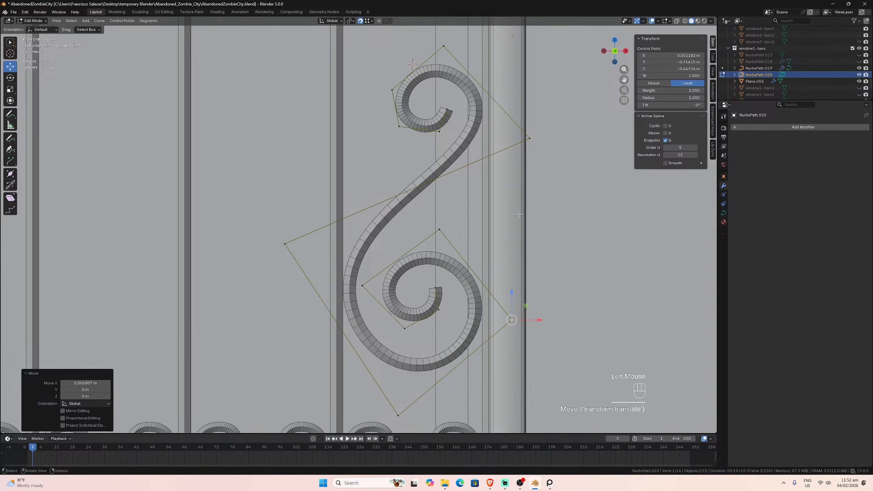
key("g")
key("x")
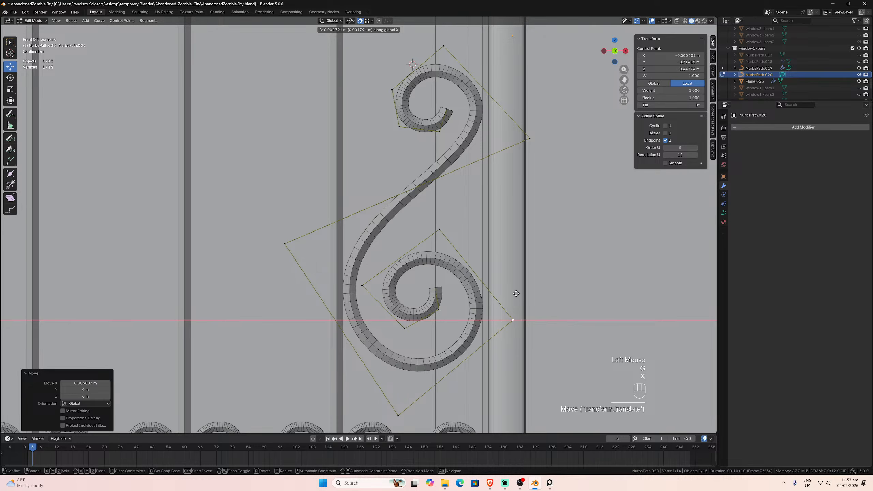
left_click(504, 292)
- Move the four inner end points of the S-scroll's lower curl about 0.0086 m along positive X
left_click_drag(369, 271, 449, 334)
key("g")
key("x")
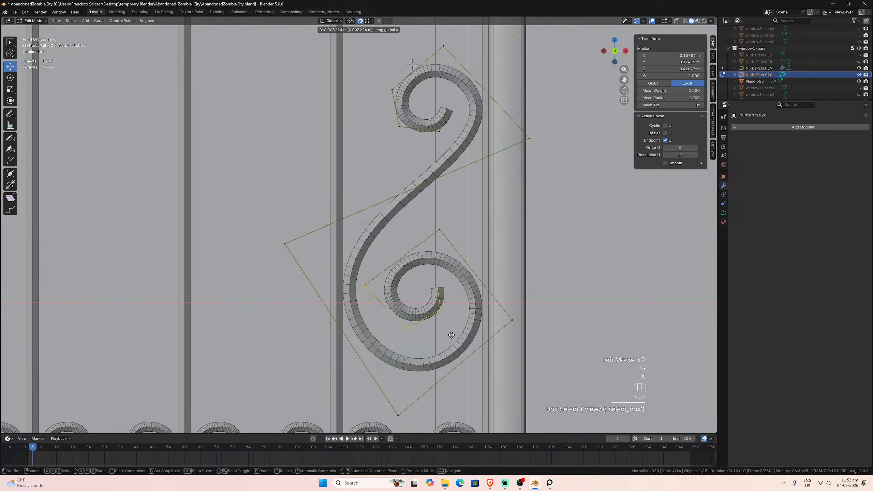
left_click(454, 334)
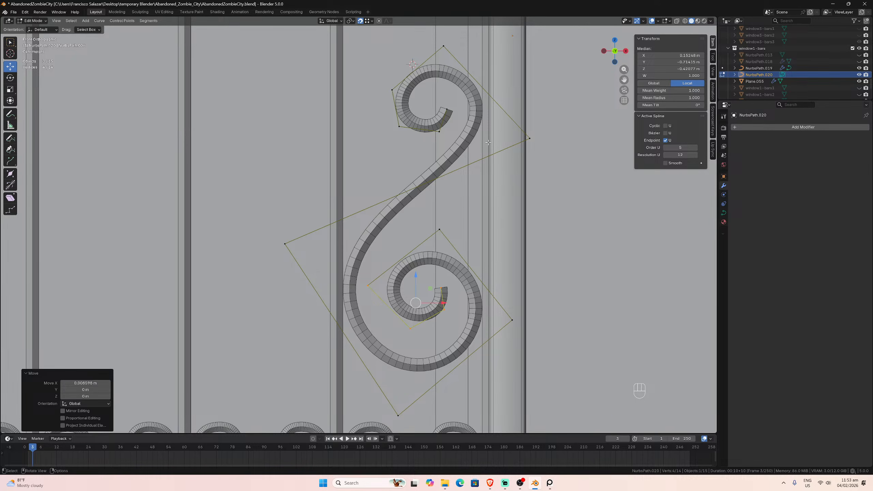
- Move the four inner end control points of the S-scroll's upper curl about 0.0086 m along positive X
left_click_drag(624, 80, 608, 139)
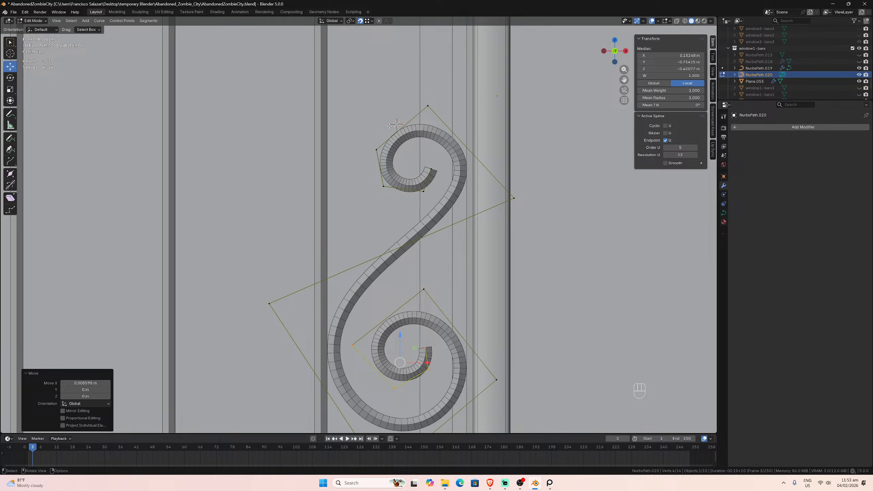
left_click(428, 105)
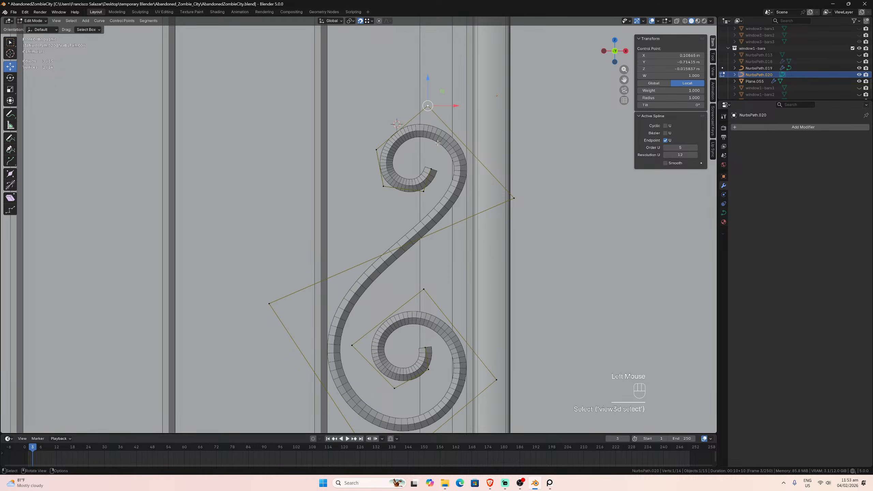
left_click_drag(357, 138, 449, 205)
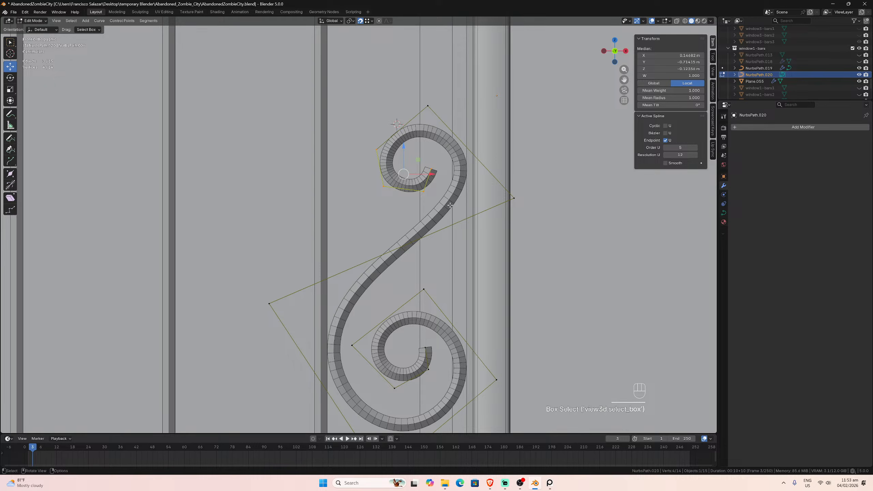
key("g")
key("x")
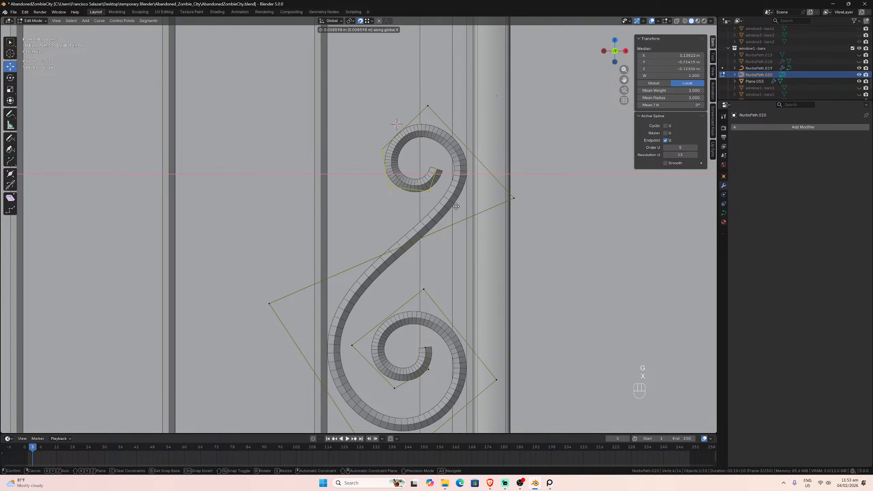
left_click(392, 167)
- Shift the last three control points of the S-scroll's upper curl 0.00609 m along positive X to round its inner end
left_click_drag(387, 161, 451, 202)
key("g")
key("x")
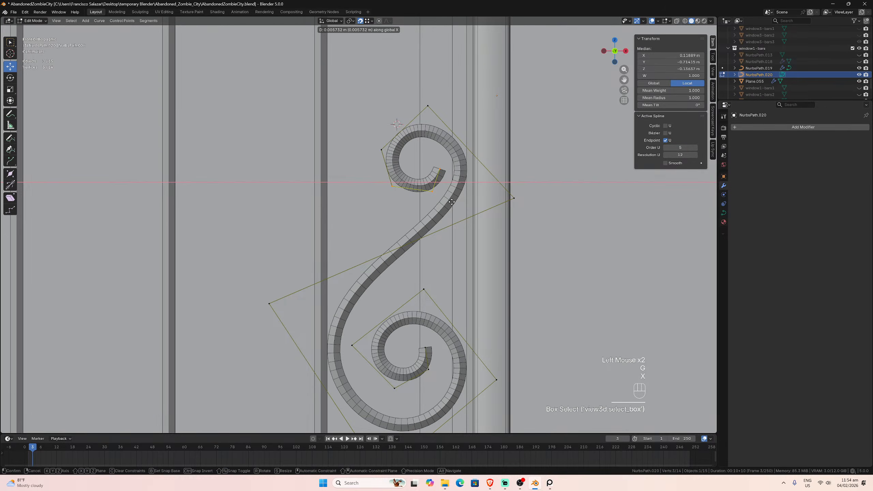
left_click(452, 202)
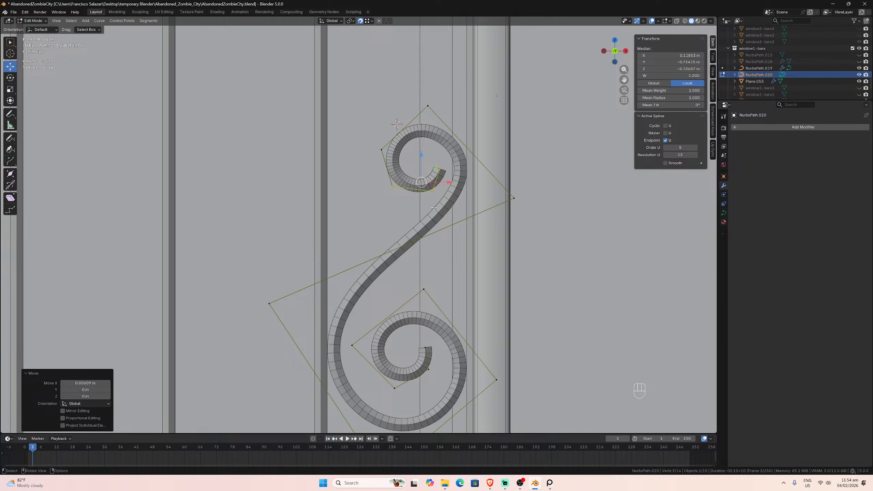
- Move the S-scroll's leftmost control point 0.0005 m along negative X so the lower curl meets the inner bar
left_click_drag(622, 84, 543, 2)
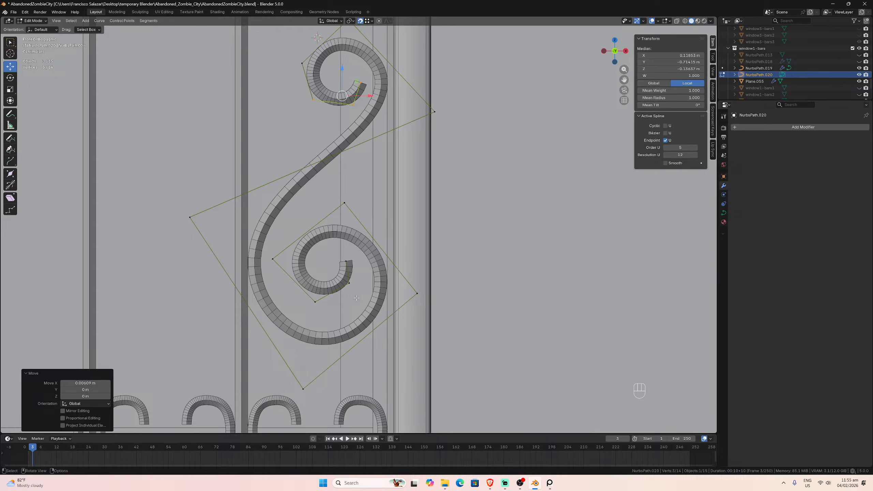
scroll(356, 297, "down", 4)
scroll(356, 297, "up", 4)
scroll(357, 296, "down", 3)
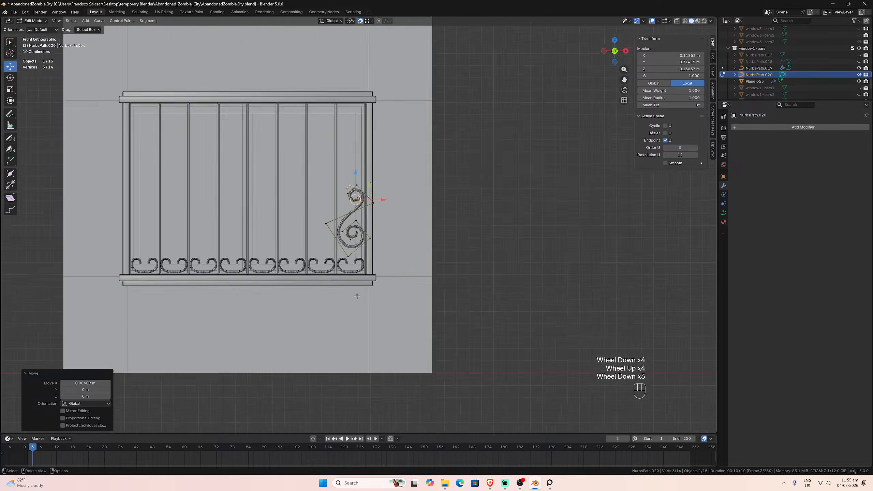
scroll(356, 296, "down", 1)
scroll(378, 272, "up", 7)
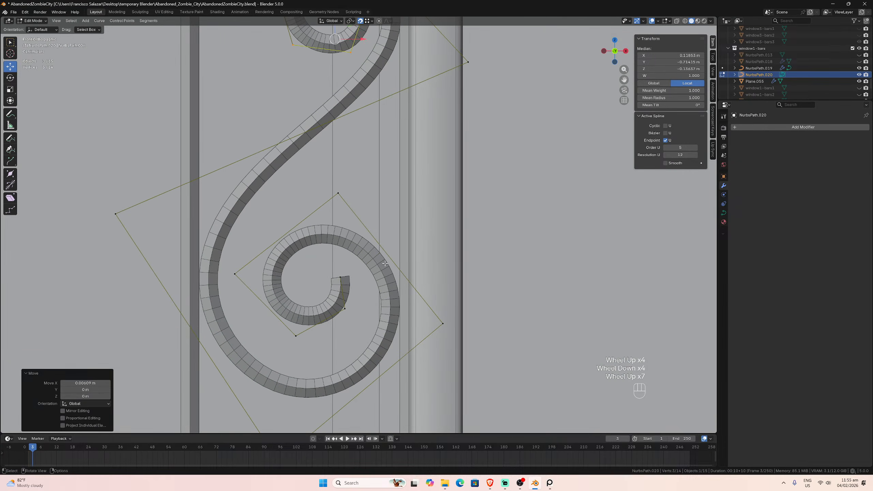
scroll(385, 263, "up", 1)
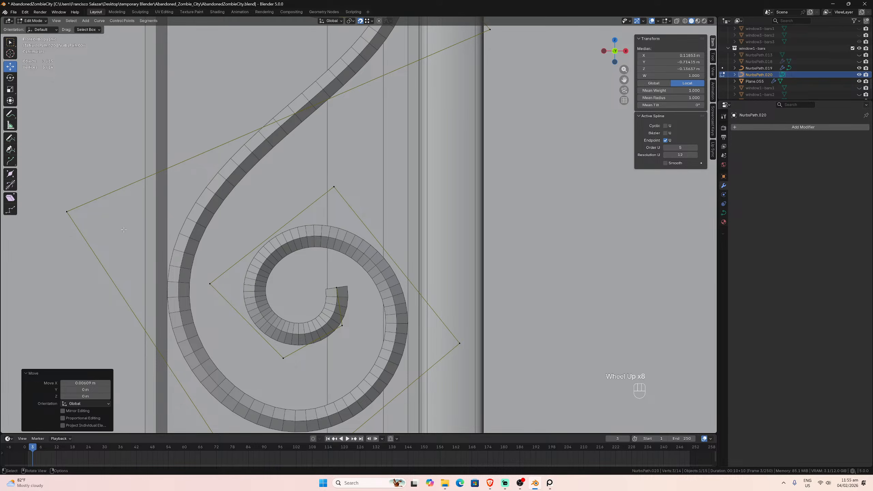
left_click(67, 212)
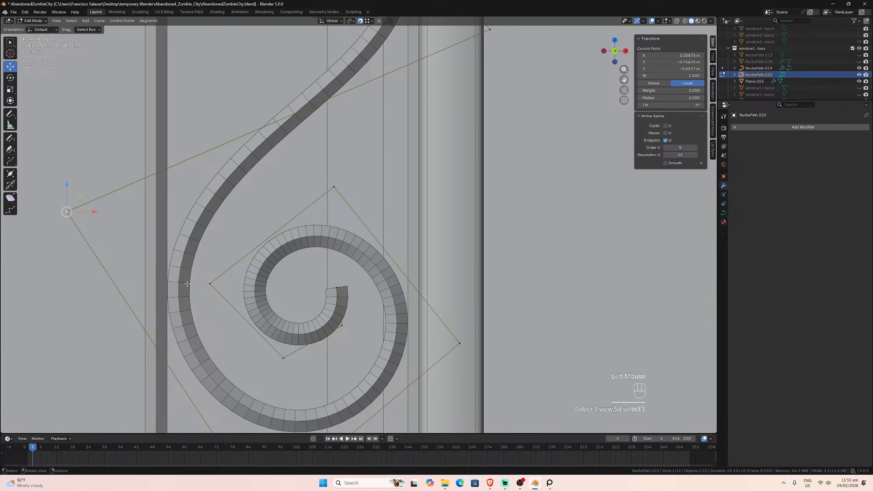
left_click_drag(623, 79, 754, 87)
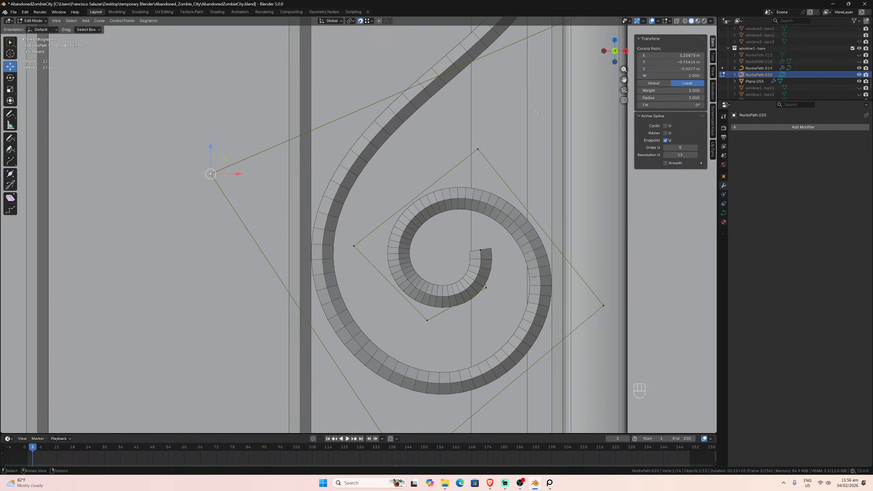
scroll(505, 189, "up", 4)
scroll(339, 158, "down", 1)
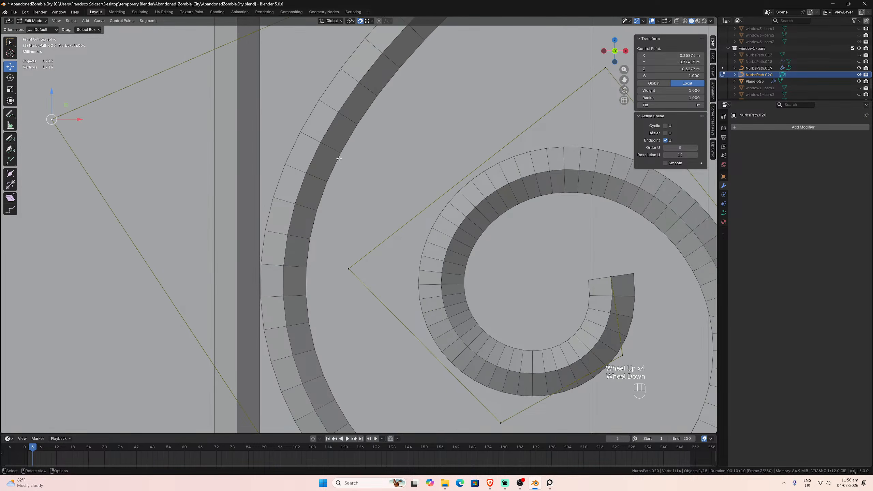
key("g")
key("x")
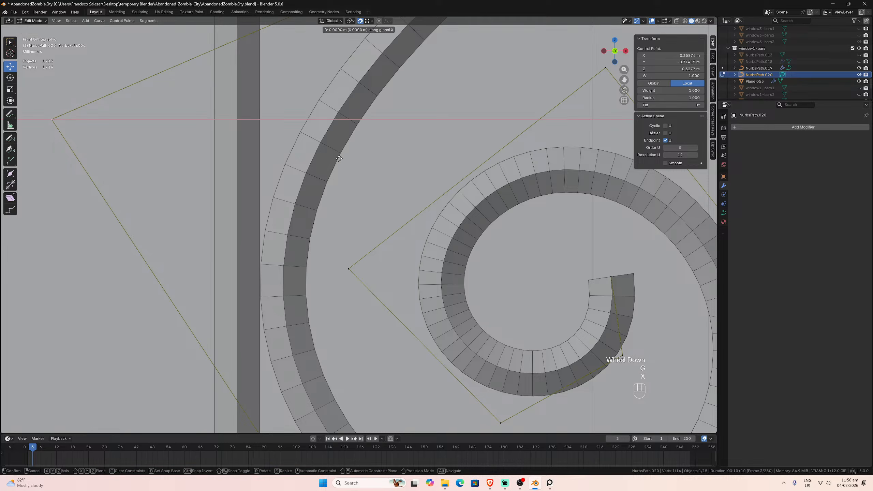
left_click(338, 159)
scroll(343, 160, "down", 3)
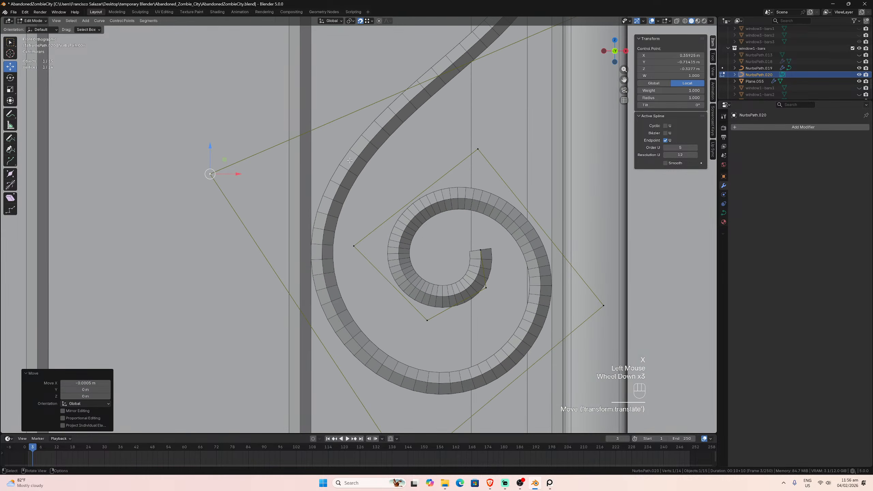
- Move the upper curl's rightmost control point 0.00096 m along negative X to fine-tune its contact with the side bar
scroll(574, 103, "down", 1)
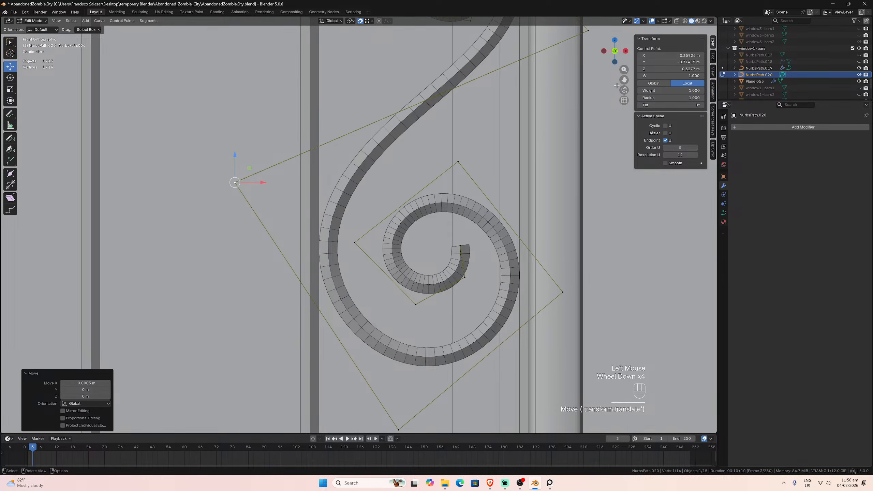
left_click_drag(624, 80, 499, 320)
scroll(502, 289, "up", 2)
left_click(503, 284)
scroll(527, 274, "up", 2)
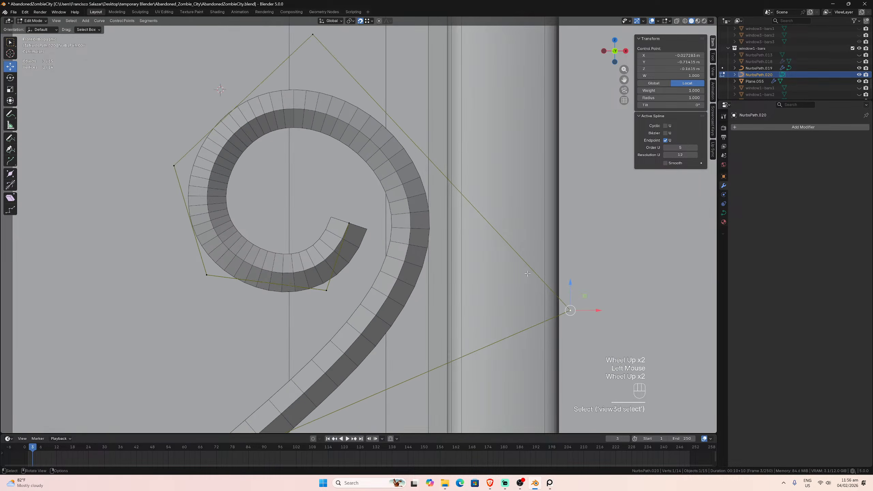
key("g")
key("x")
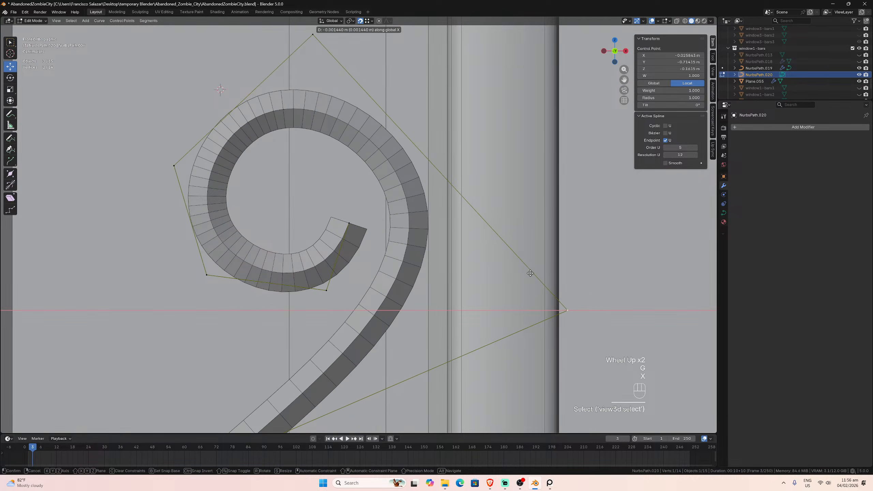
left_click(531, 273)
scroll(488, 235, "down", 3)
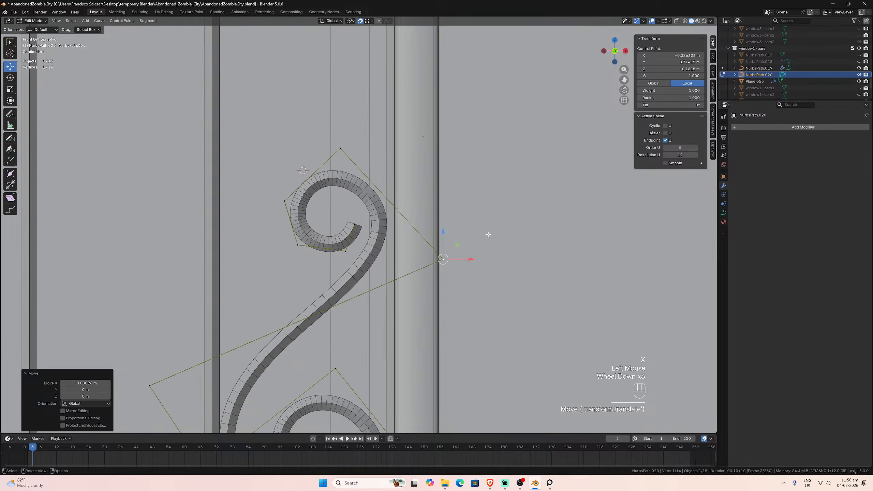
- Leave curve editing for Object Mode and examine the S-scroll's fit between the bars above the C-scroll row
left_click_drag(624, 80, 577, 2)
scroll(412, 37, "up", 3)
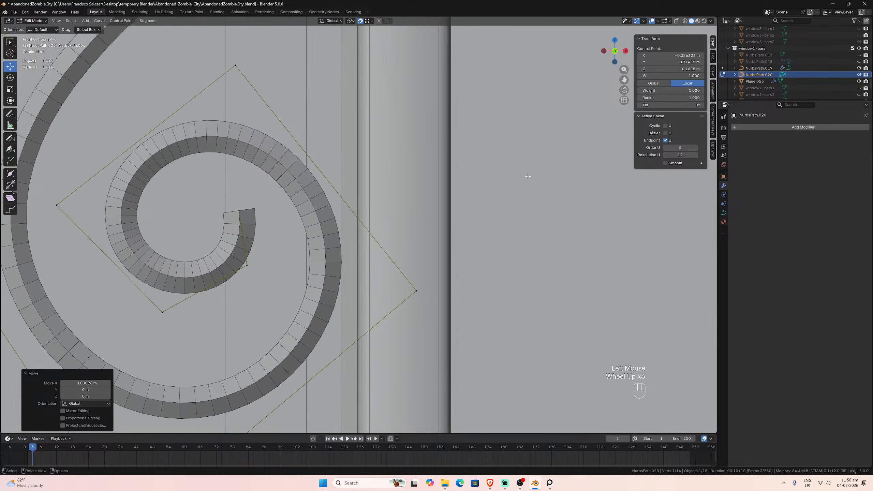
scroll(401, 71, "down", 3)
key("Tab")
scroll(364, 200, "down", 3)
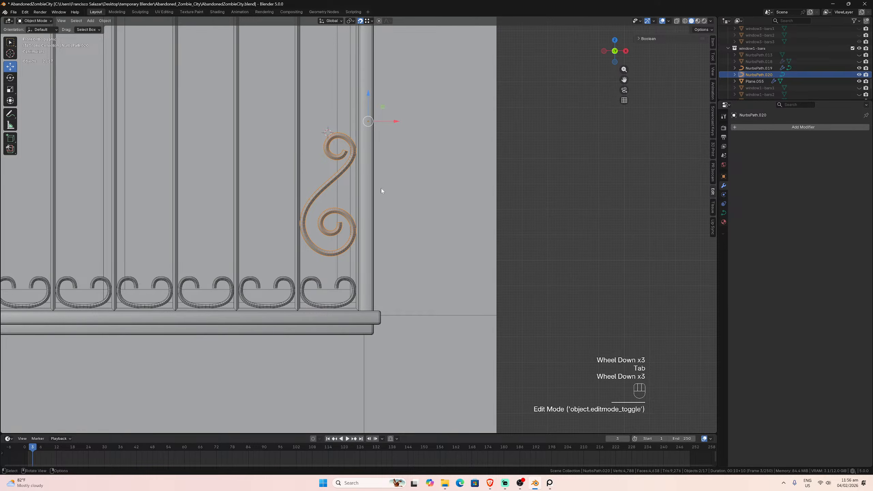
scroll(380, 189, "up", 2)
left_click_drag(623, 80, 759, 123)
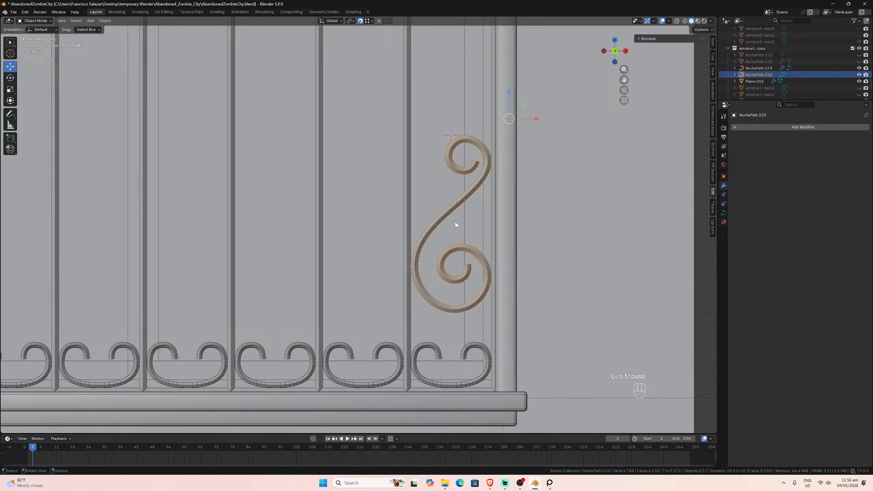
scroll(470, 243, "down", 1)
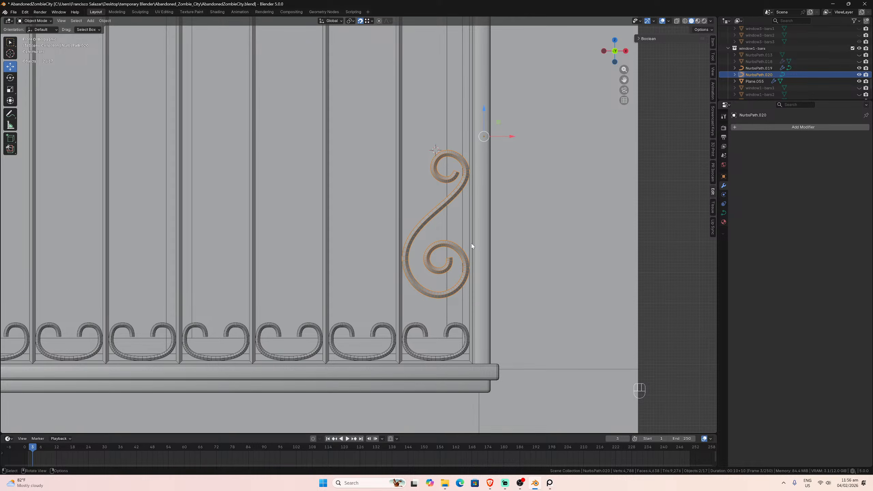
scroll(471, 243, "down", 1)
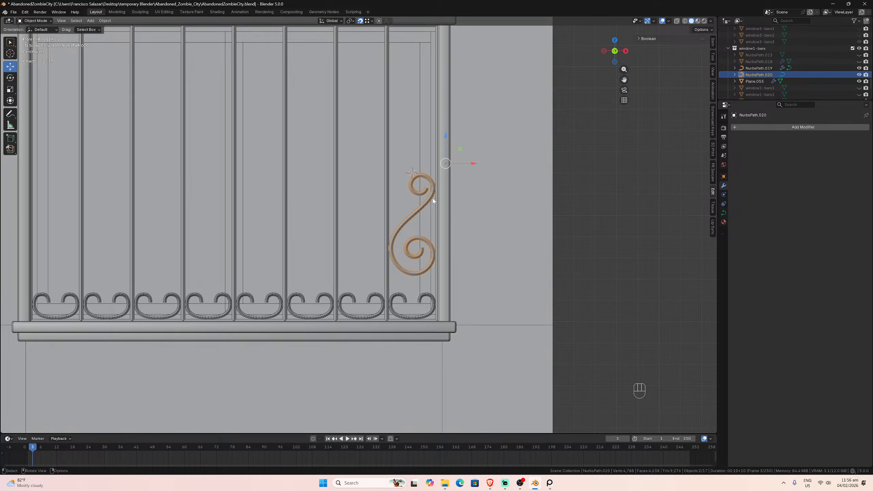
scroll(433, 201, "up", 1)
scroll(433, 201, "up", 3)
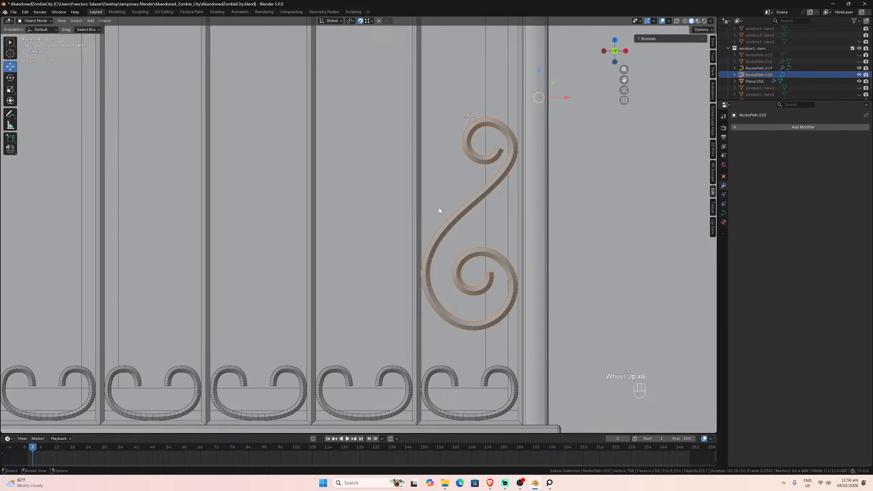
- Add one centred horizontal loop cut across the window's vertical bar mesh to form a crossbar at the top of the S-scroll
scroll(428, 272, "down", 5)
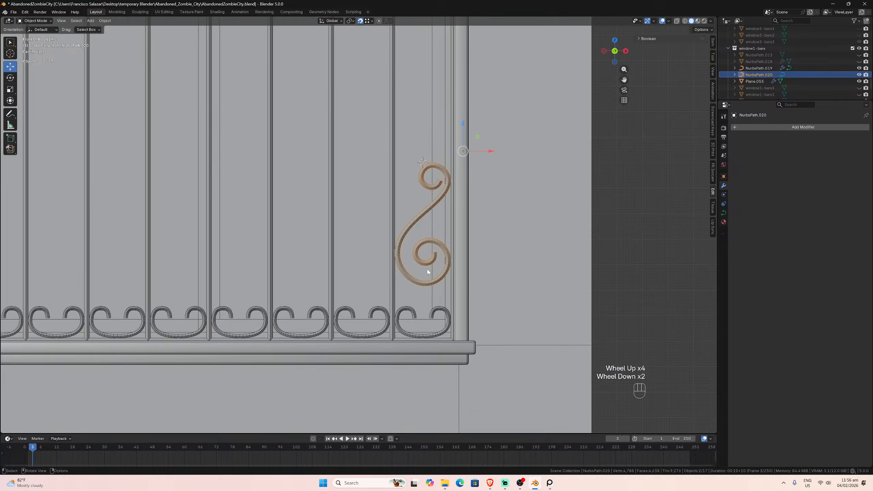
scroll(427, 272, "up", 1)
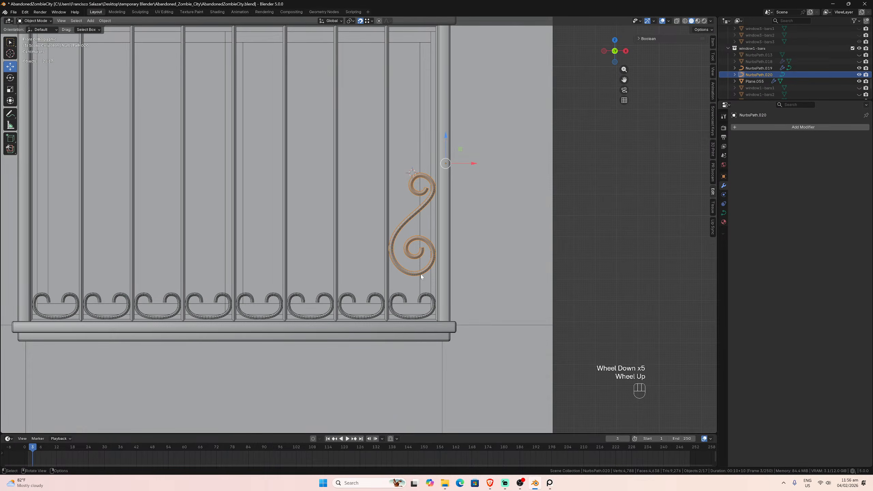
scroll(421, 278, "up", 2)
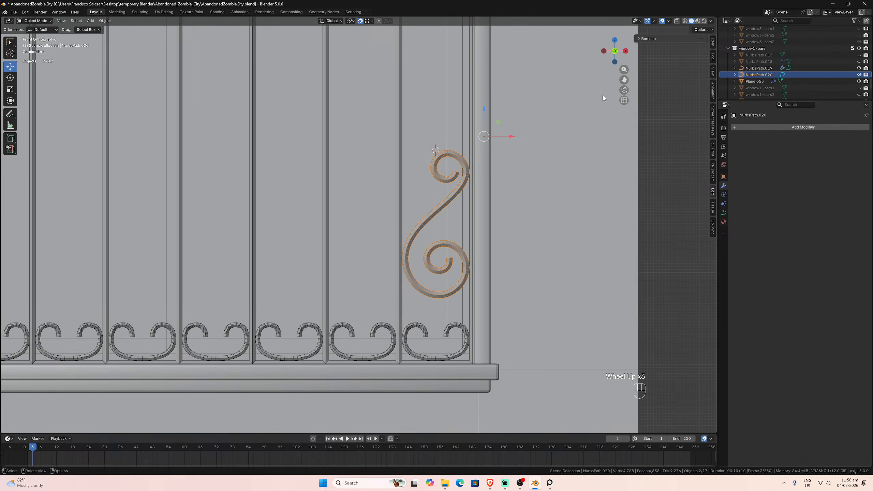
left_click_drag(624, 79, 679, 104)
scroll(474, 178, "down", 2)
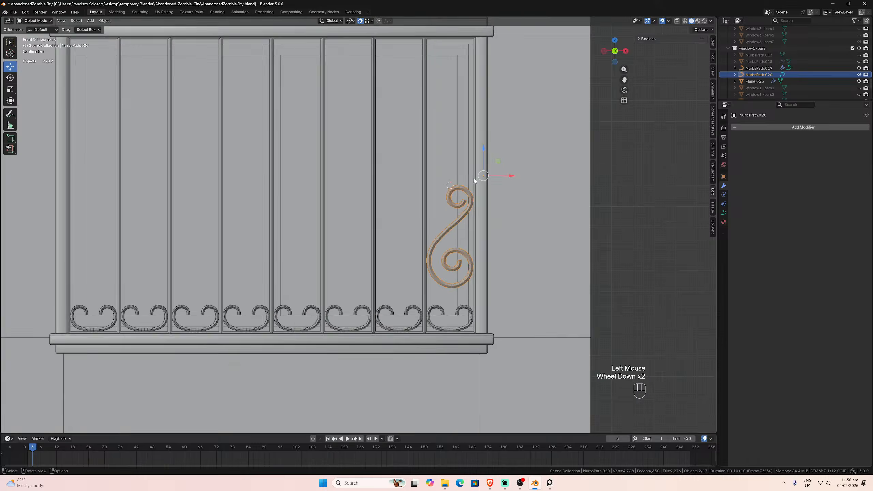
scroll(474, 180, "down", 1)
left_click(416, 187)
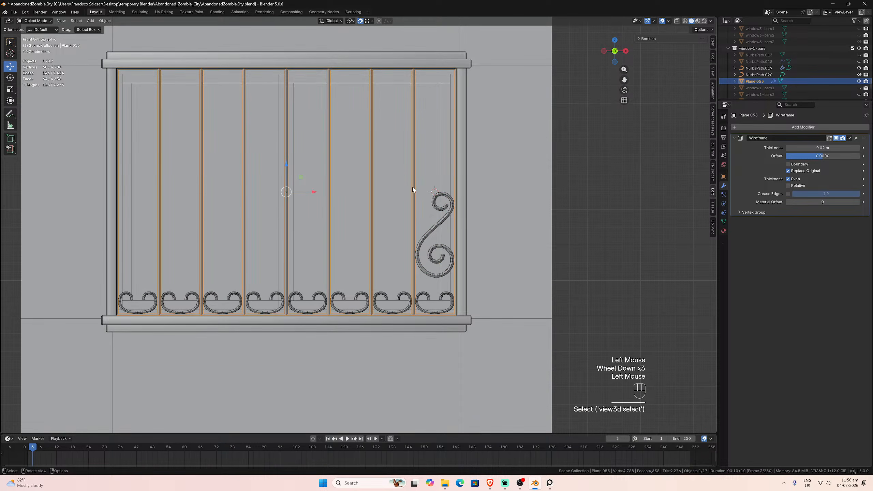
key("Tab")
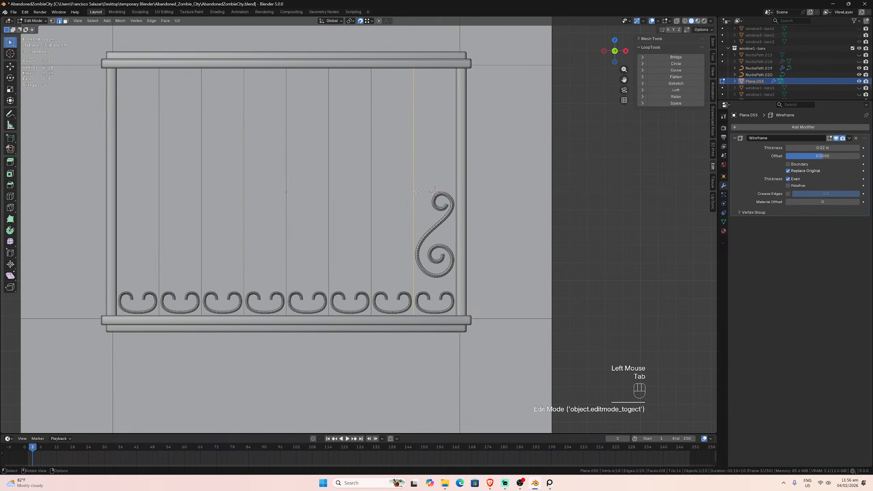
key("ctrl+r")
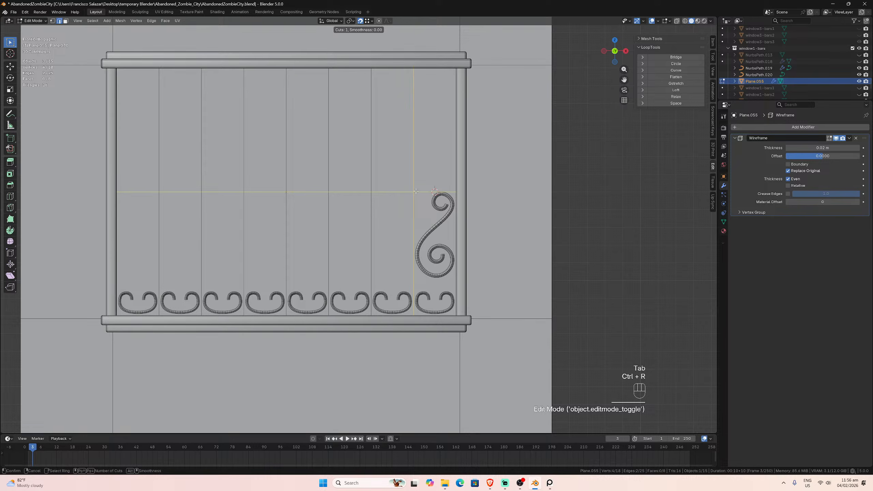
left_click(416, 191)
left_click(415, 191)
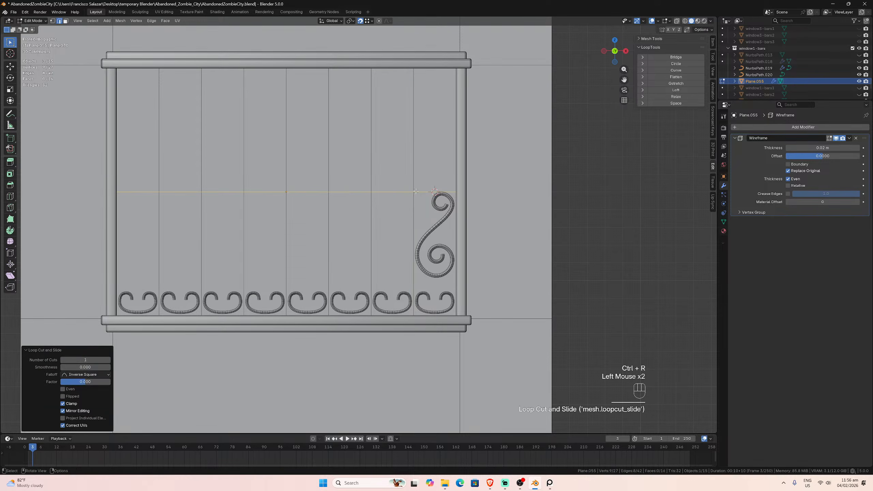
key("Tab")
scroll(417, 194, "up", 3)
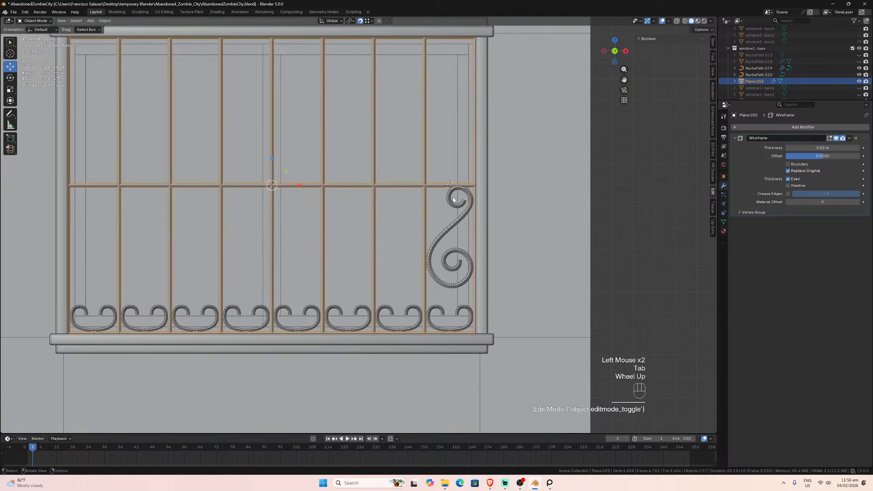
scroll(509, 182, "up", 1)
- Hide the window1-bars collection and show window4-bars to examine its scroll arrangement as a reference
left_click(569, 152)
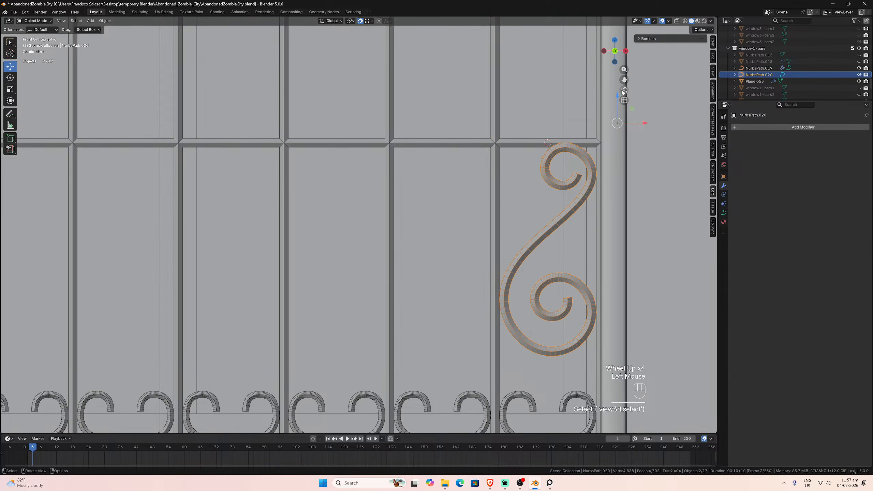
scroll(446, 215, "down", 2)
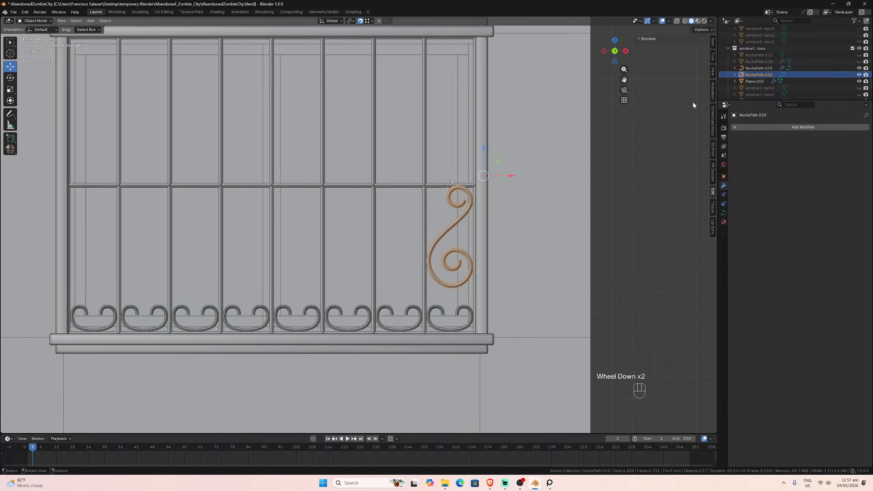
left_click(859, 48)
scroll(858, 55, "up", 8)
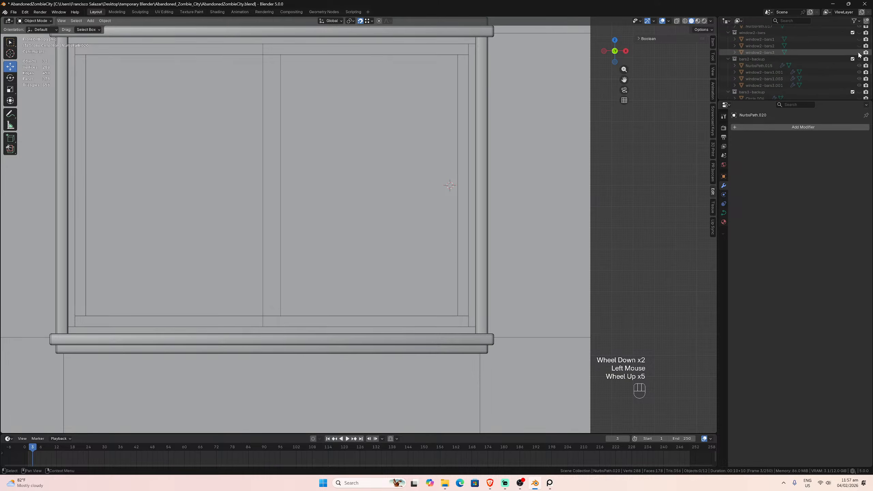
scroll(858, 60, "up", 11)
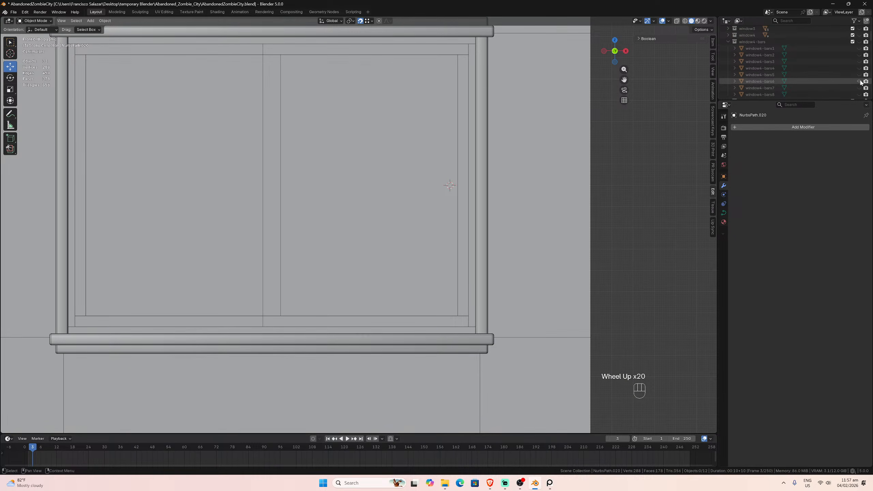
scroll(859, 55, "up", 1)
left_click(859, 42)
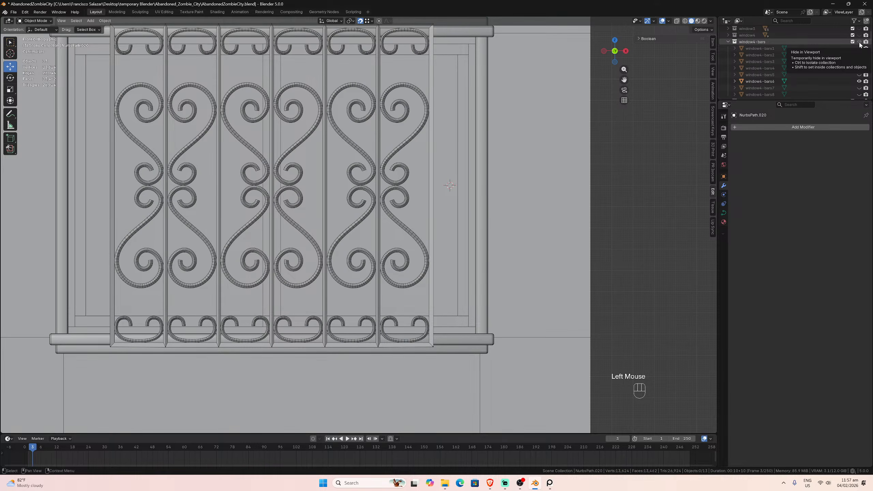
- Hide the window4-bars reference collection and show the window1-bars collection again
left_click(859, 42)
scroll(853, 64, "down", 9)
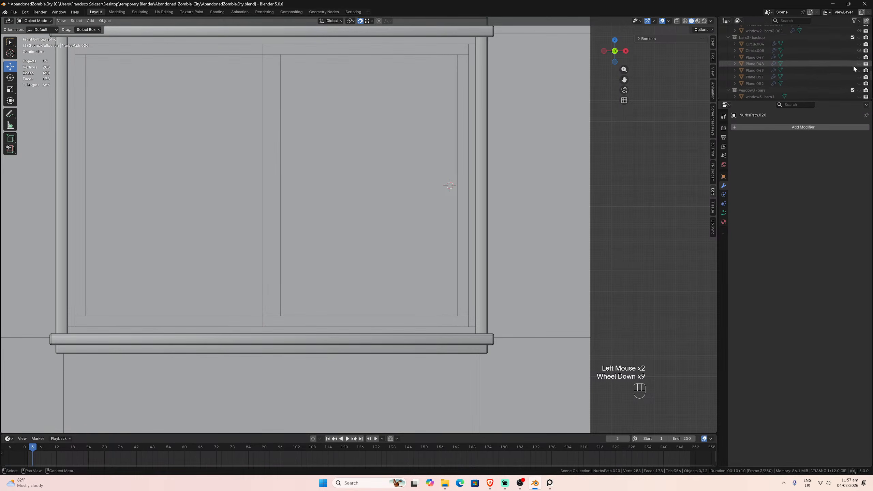
scroll(854, 68, "down", 3)
scroll(855, 65, "up", 1)
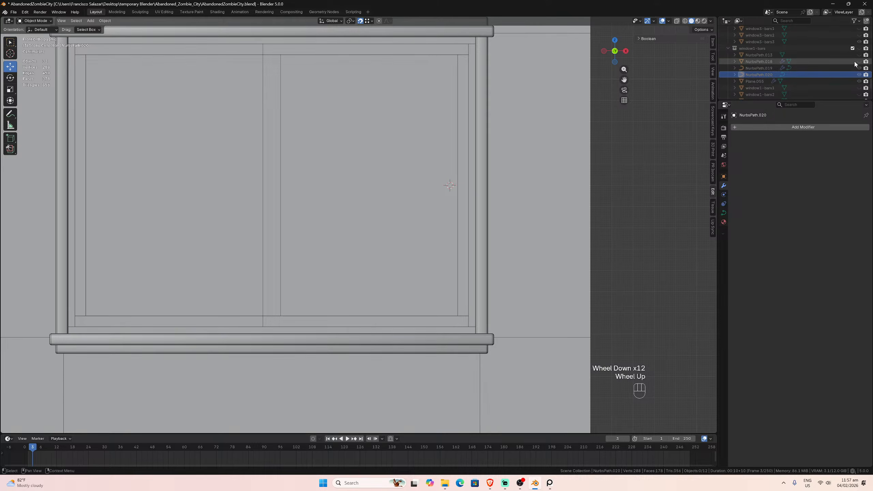
left_click(859, 48)
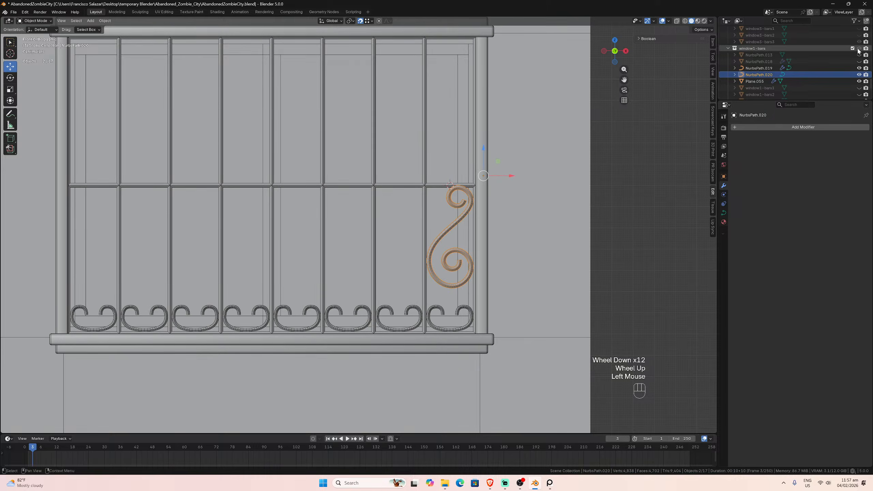
- Snap the 3D cursor to the bar mesh vertex where the crossbar meets the vertical bar beside the S-scroll
scroll(556, 131, "up", 2)
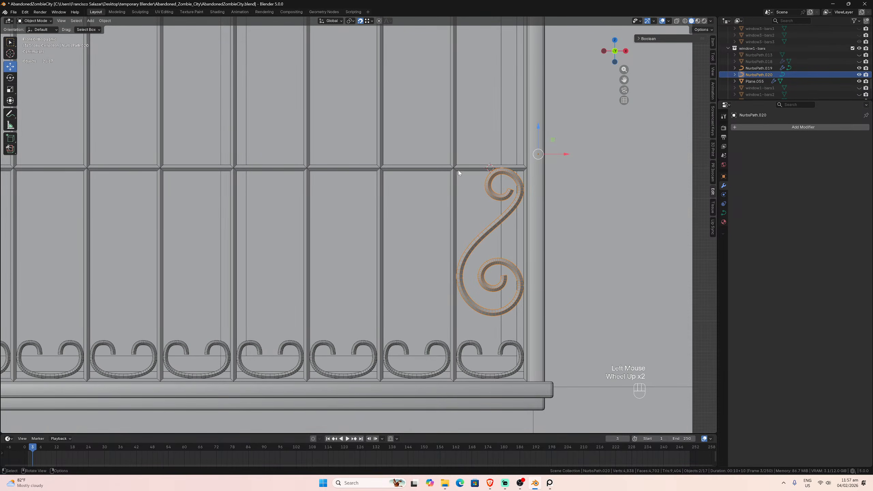
key("Tab")
left_click(455, 170)
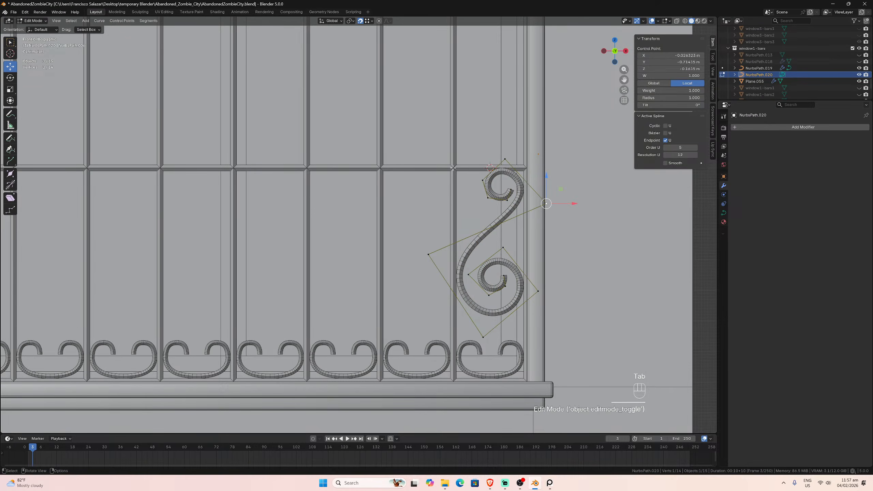
key("Tab")
left_click(456, 167)
key("Tab")
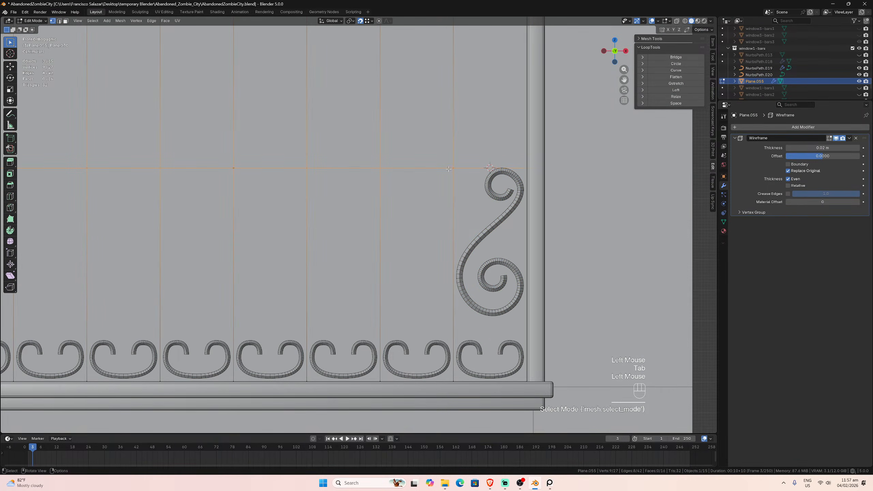
left_click(452, 168)
key("shift+s")
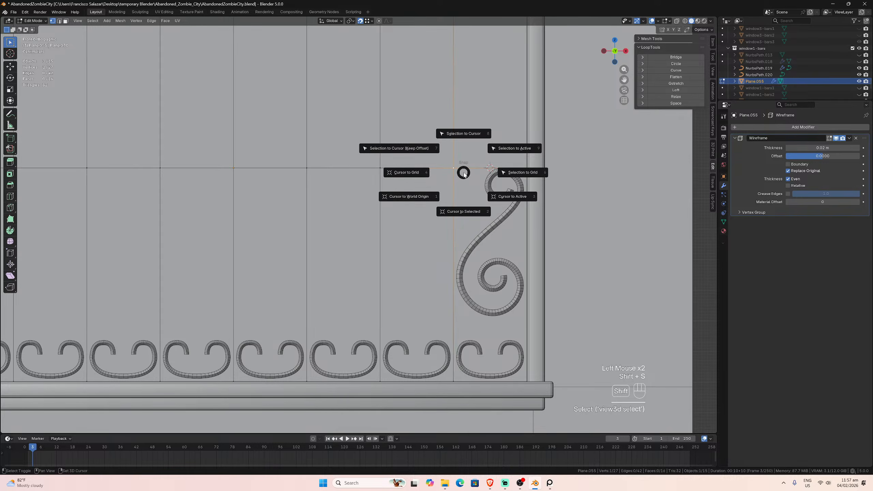
left_click(462, 211)
key("Tab")
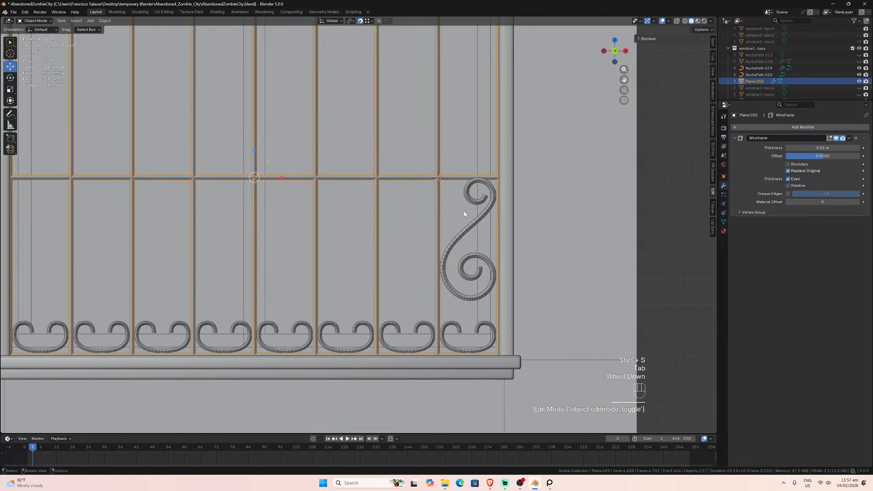
- Inspect the S-scroll's depth against the bars and turn off viewport display of the bar mesh's Wireframe modifier
scroll(447, 213, "down", 2)
middle_click_drag(447, 213, 589, 229)
left_click(471, 226)
scroll(589, 230, "down", 1)
scroll(567, 224, "up", 7)
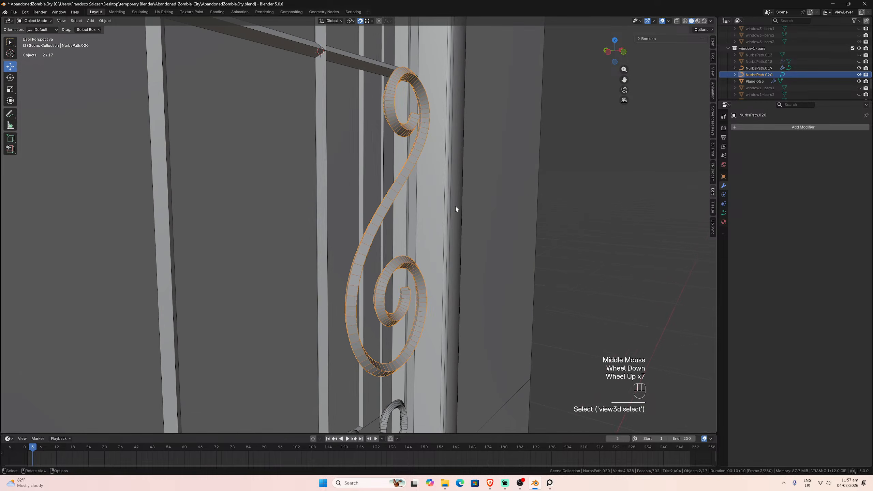
scroll(356, 150, "down", 2)
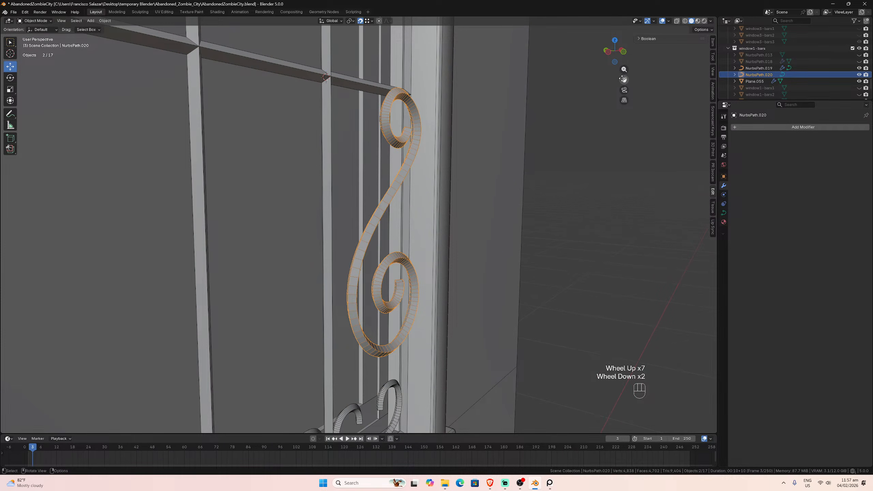
left_click_drag(624, 80, 634, 125)
scroll(483, 98, "up", 3)
scroll(482, 99, "down", 2)
middle_click_drag(483, 98, 584, 85)
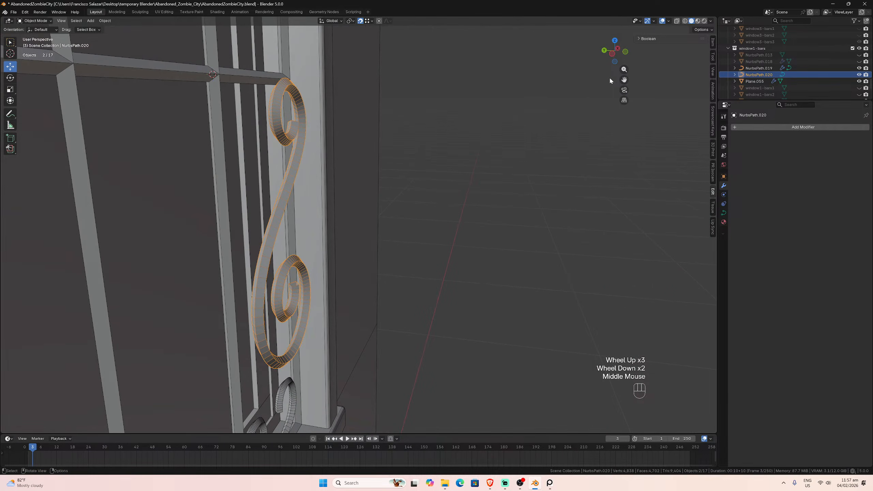
left_click_drag(623, 79, 680, 153)
left_click(345, 140)
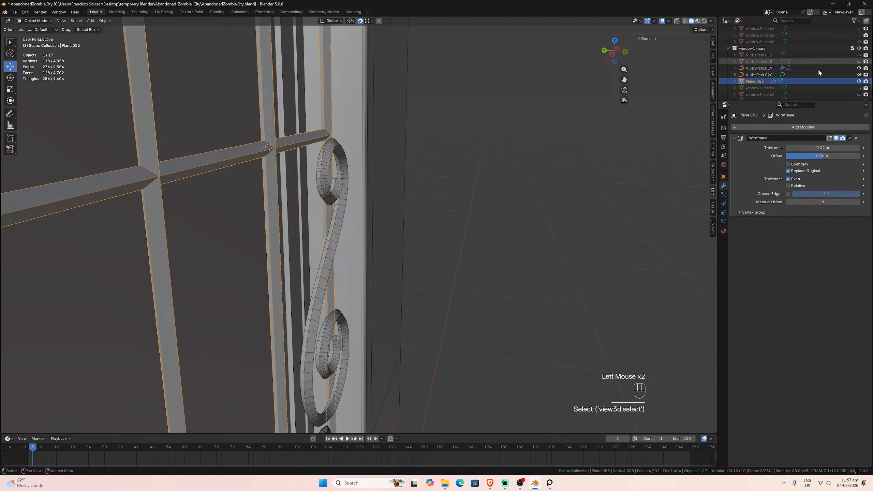
left_click(836, 138)
- Move all control points of the S-scroll curve about 0.035 m along global Y to align with the 3D cursor
left_click(322, 166)
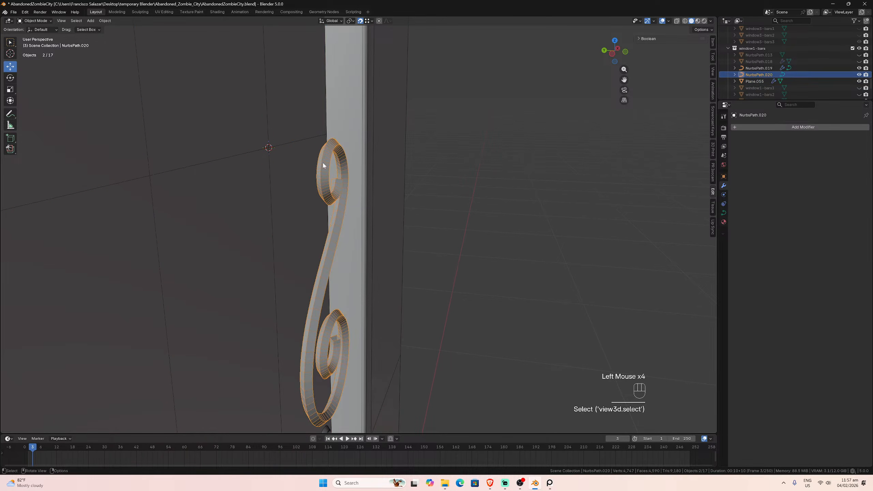
key("Tab")
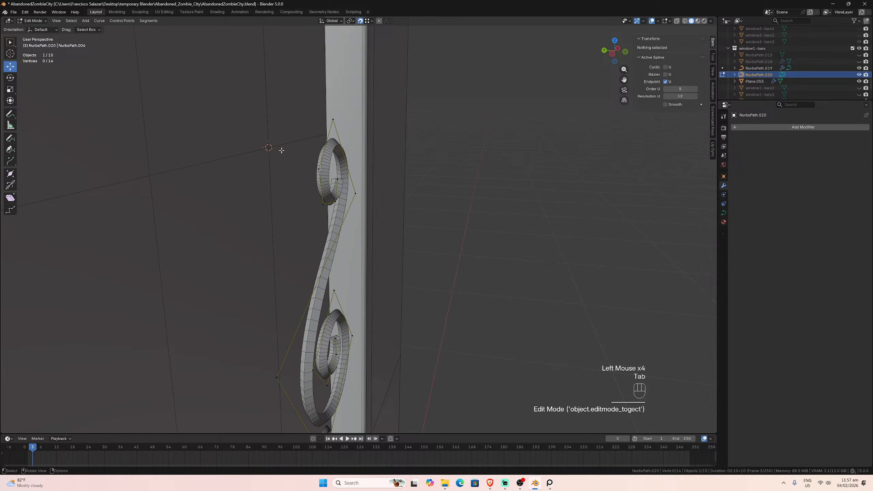
key("a")
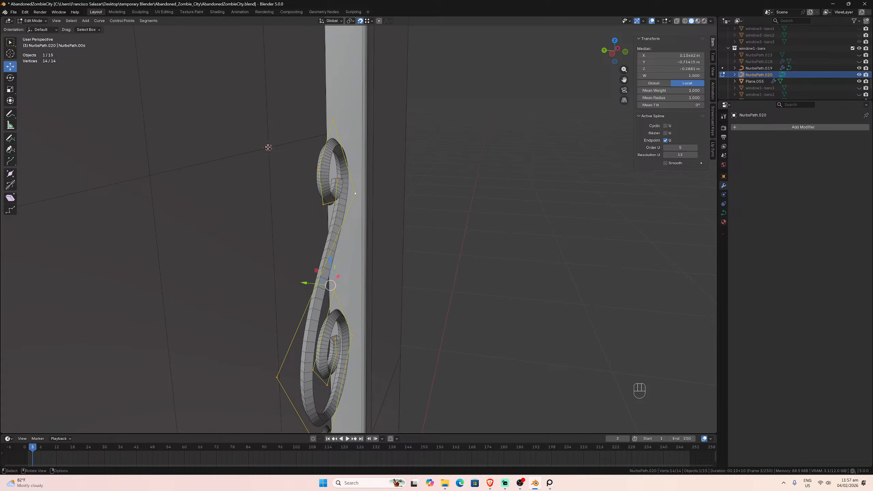
key("g")
key("y")
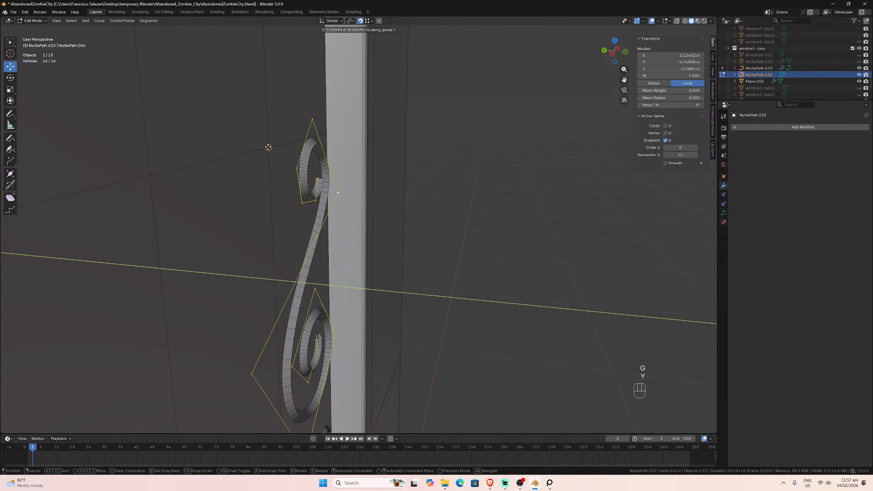
left_click(268, 148)
scroll(290, 160, "down", 2)
key("KP_3")
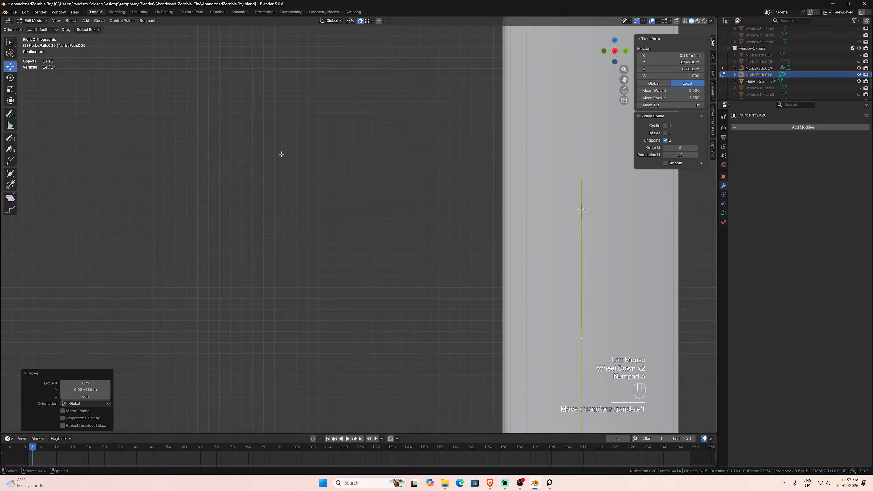
key("KP_1")
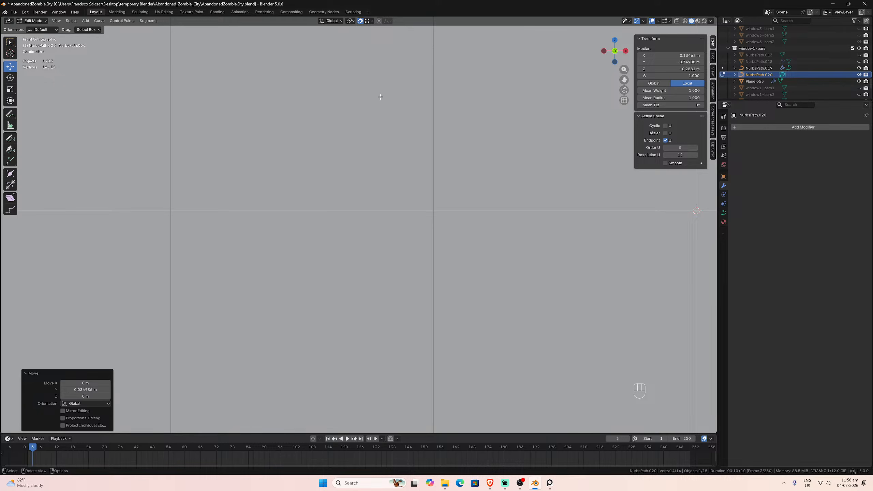
scroll(380, 97, "down", 5)
scroll(551, 61, "up", 2)
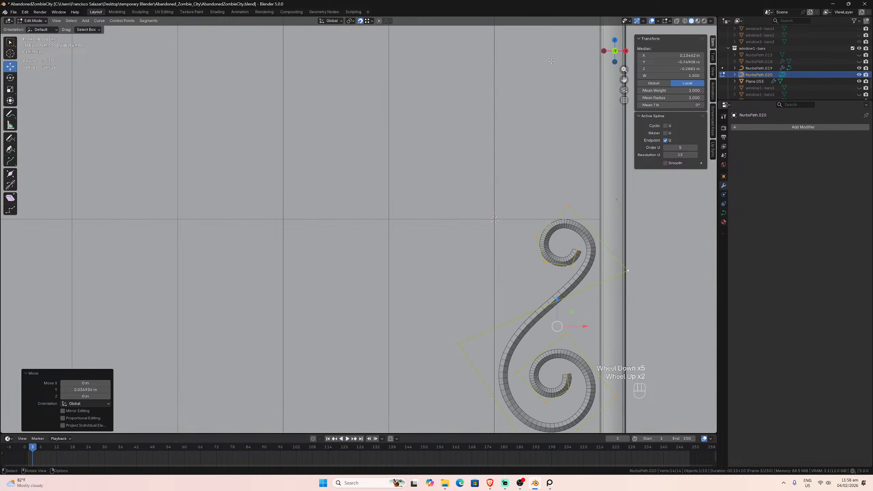
left_click_drag(624, 80, 554, 58)
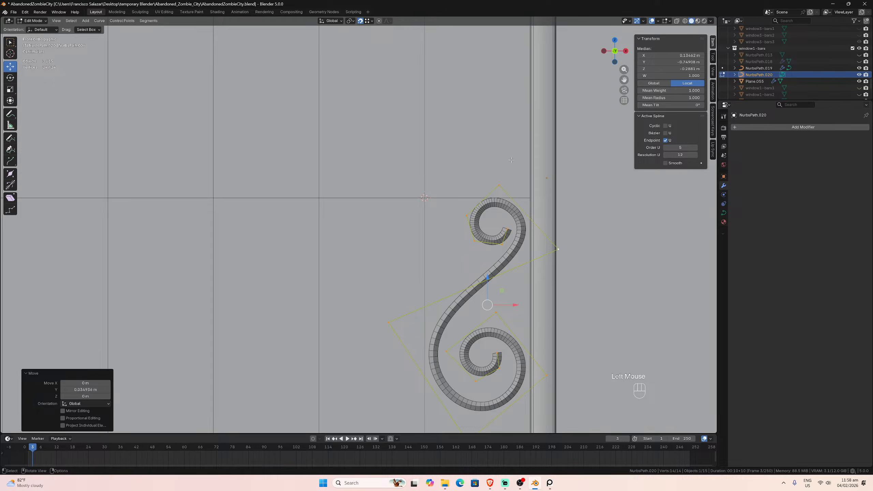
scroll(511, 160, "down", 5)
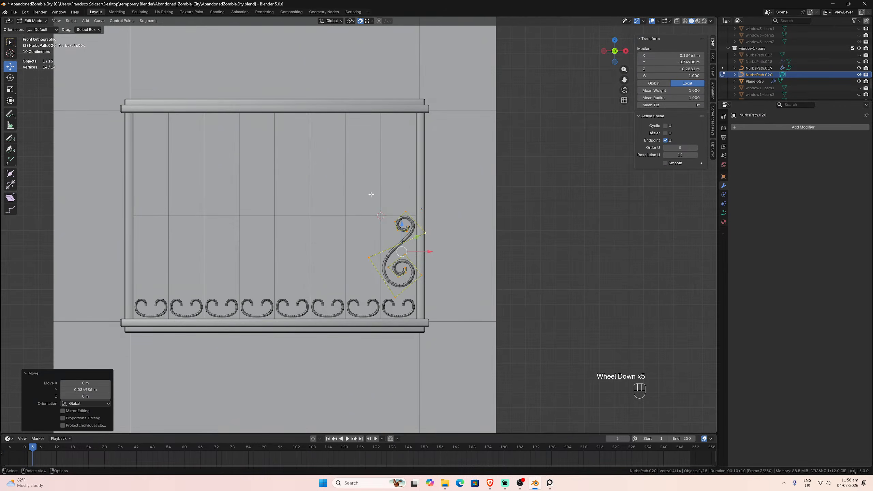
- Switch to File Explorer's references folder and view the coastal city map and the overgrown train images
mouse_move(395, 206)
middle_mouse_down()
mouse_move(388, 203)
mouse_move(397, 206)
middle_mouse_up()
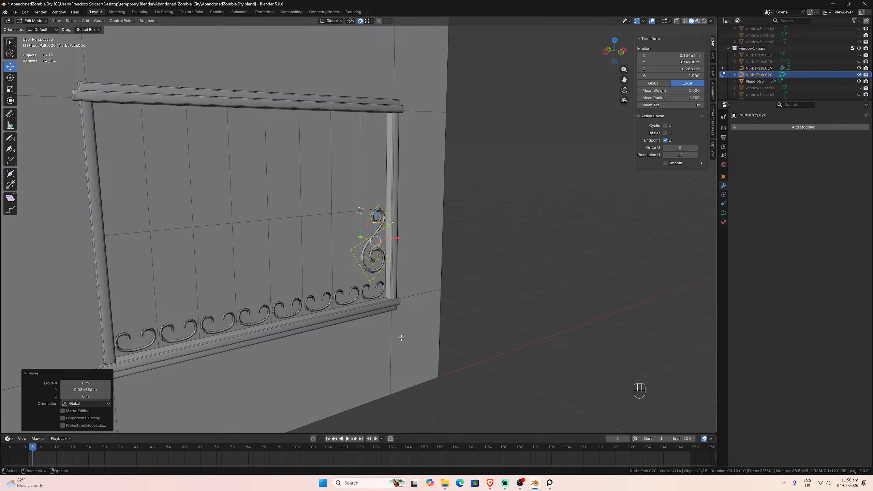
left_click(444, 483)
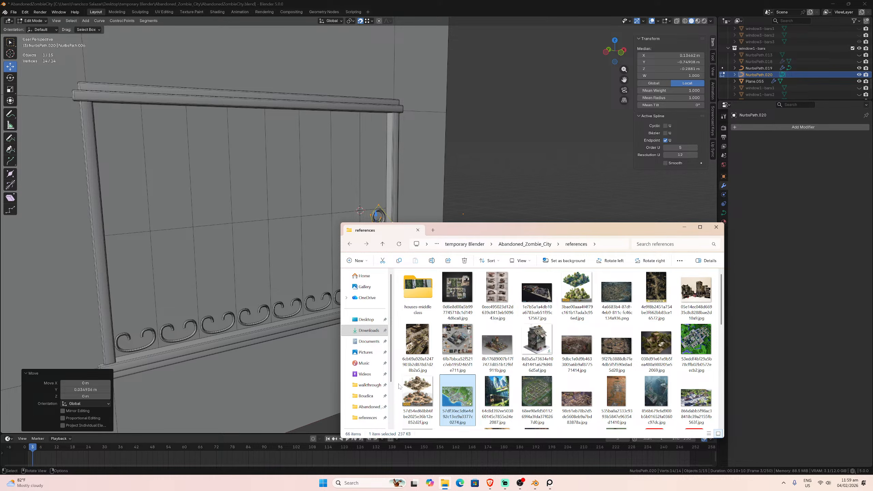
double_click(462, 399)
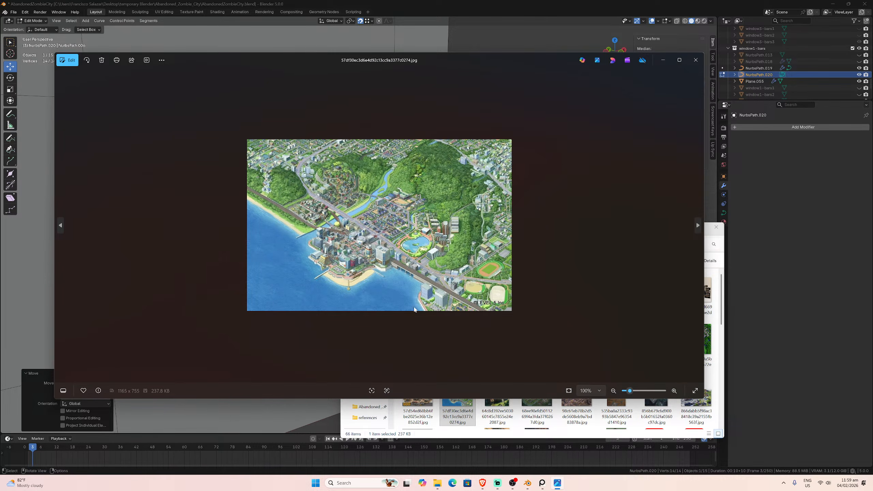
left_click(695, 60)
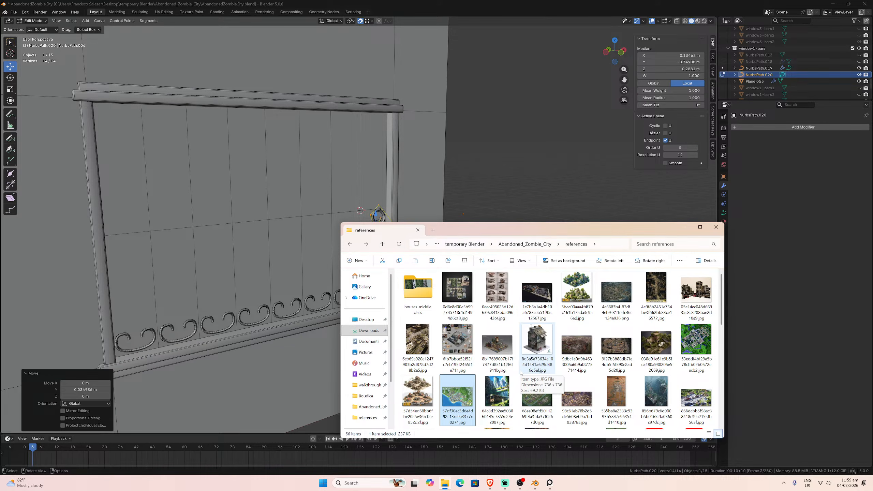
double_click(496, 392)
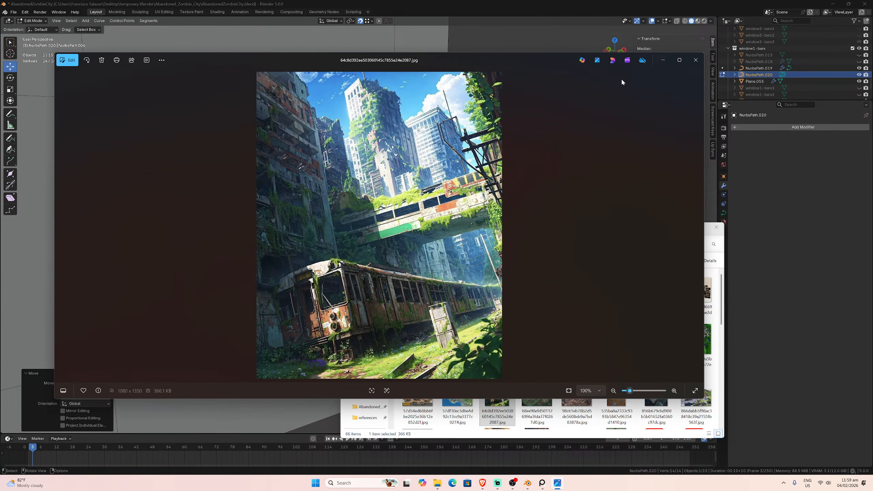
left_click(695, 61)
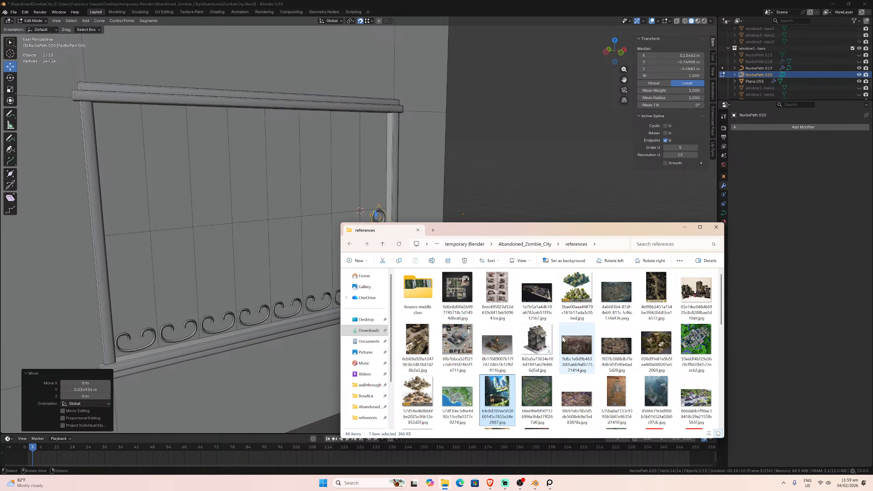
- Browse the Downloads folder and view the robot concept art in image0.jpg
left_click(559, 326)
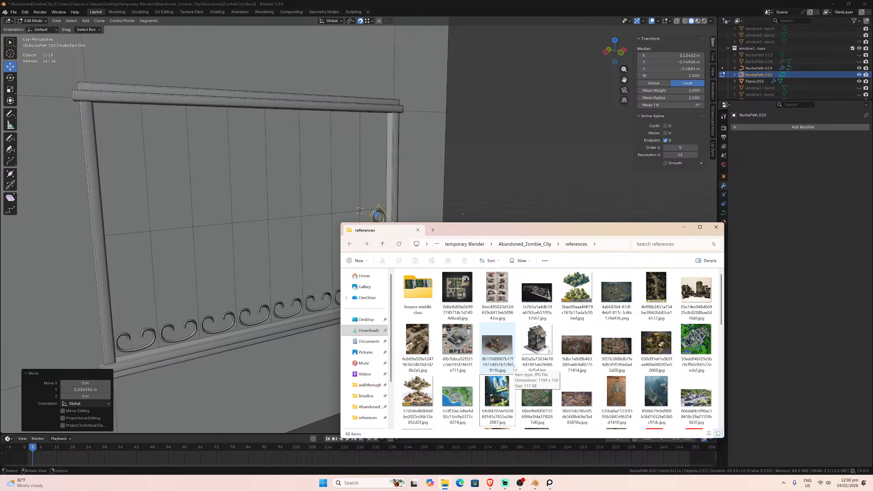
left_click(366, 330)
scroll(614, 352, "down", 10)
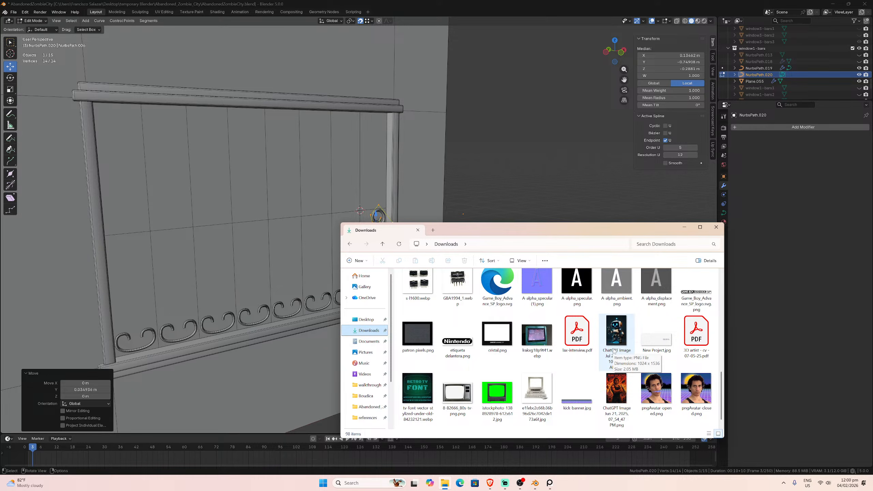
scroll(614, 353, "up", 2)
scroll(617, 356, "down", 1)
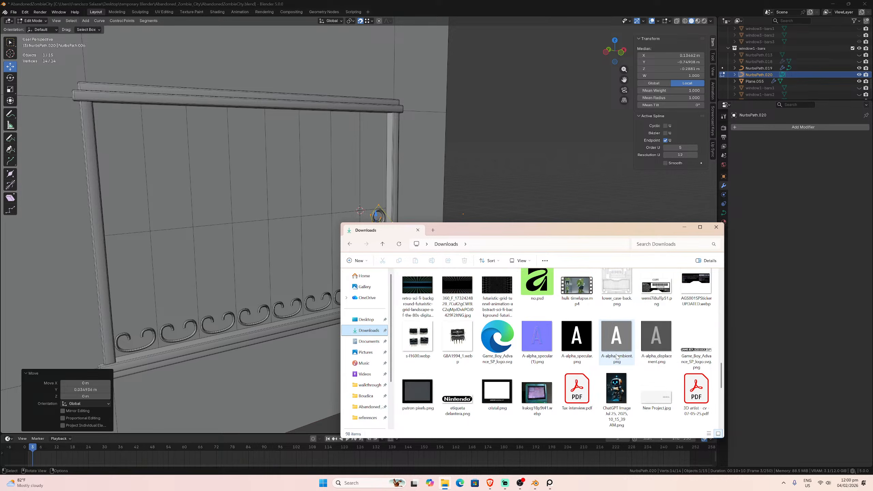
scroll(598, 373, "down", 1)
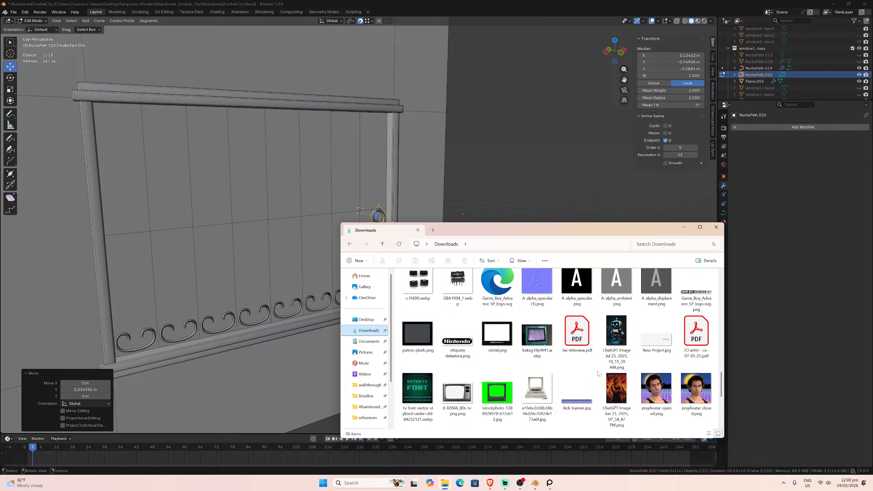
scroll(598, 373, "down", 2)
scroll(616, 363, "up", 3)
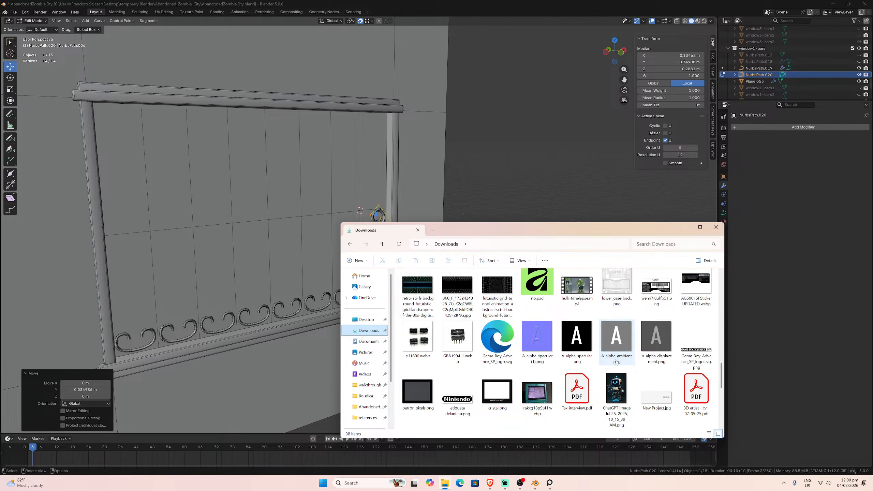
scroll(620, 389, "down", 1)
scroll(620, 387, "up", 8)
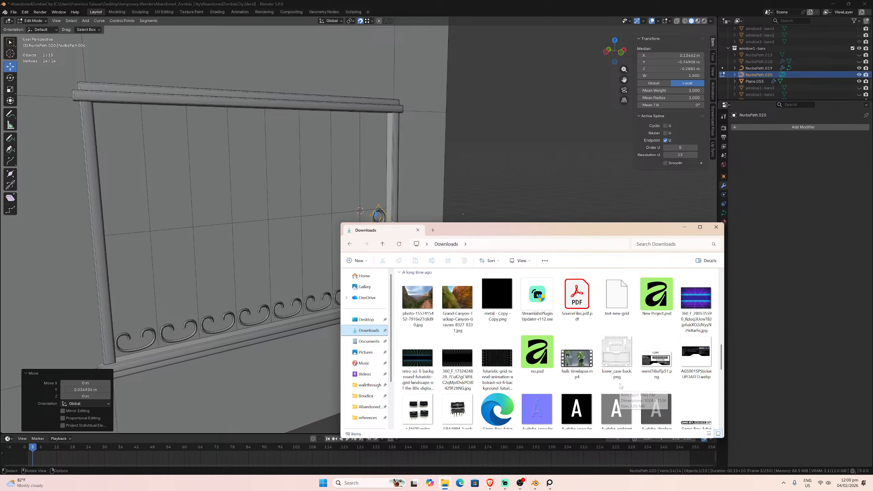
scroll(621, 385, "down", 5)
scroll(621, 387, "up", 10)
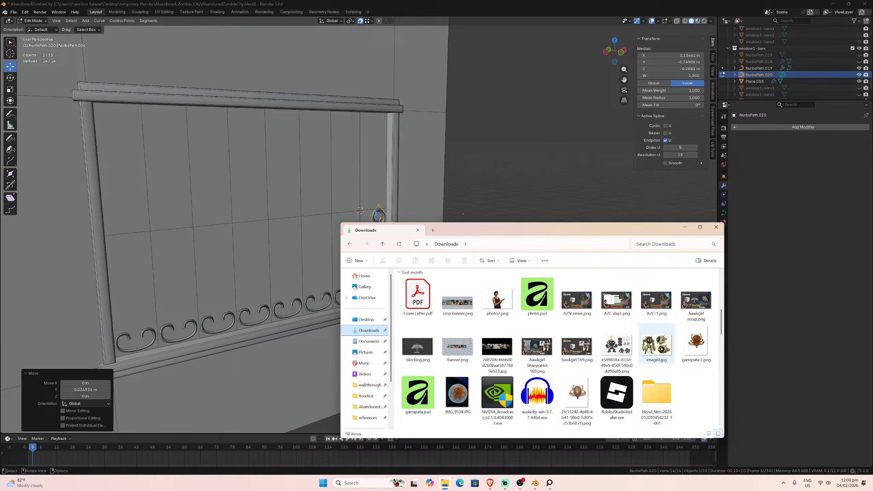
double_click(649, 350)
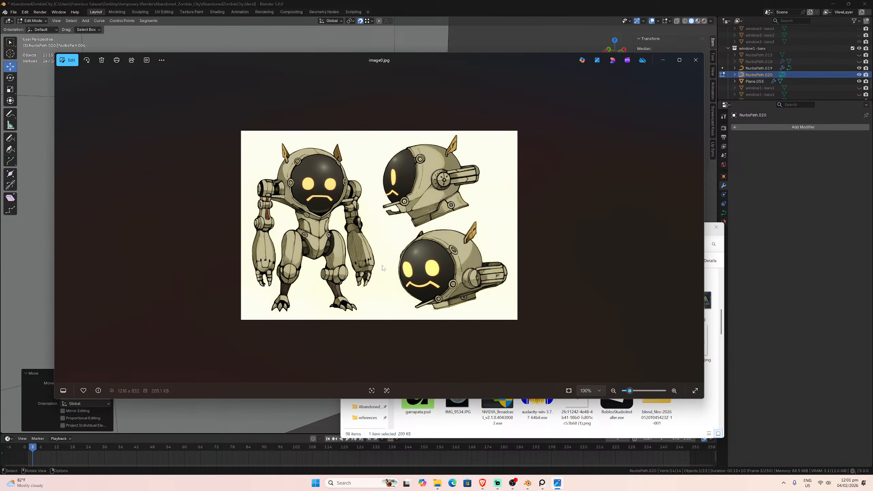
left_click(696, 60)
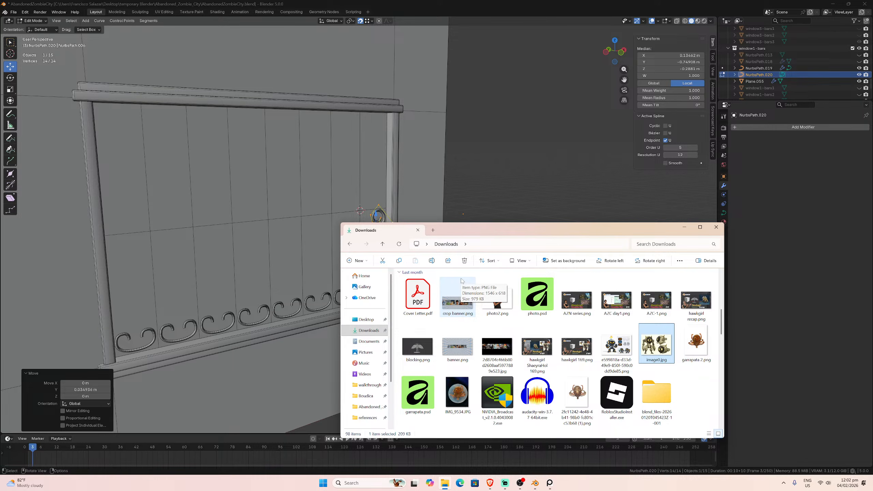
- Switch back to Blender and set the S-scroll curve's origin to the 3D cursor
left_click(438, 162)
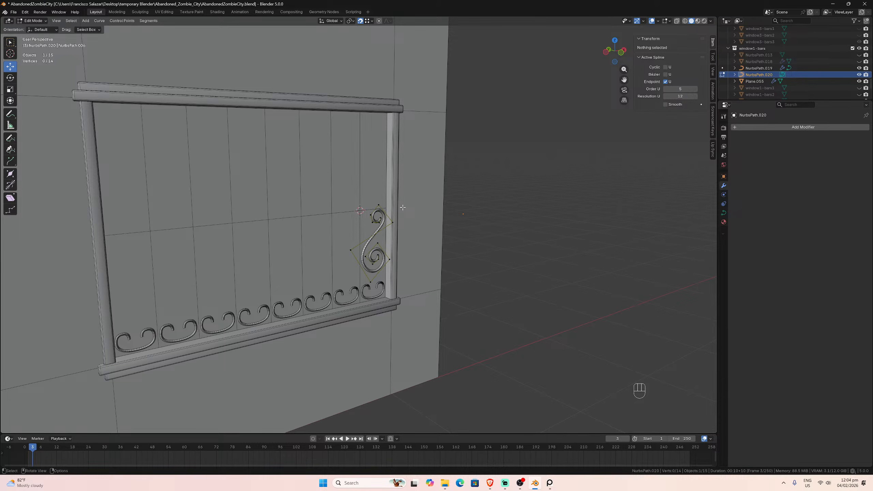
key("KP_3")
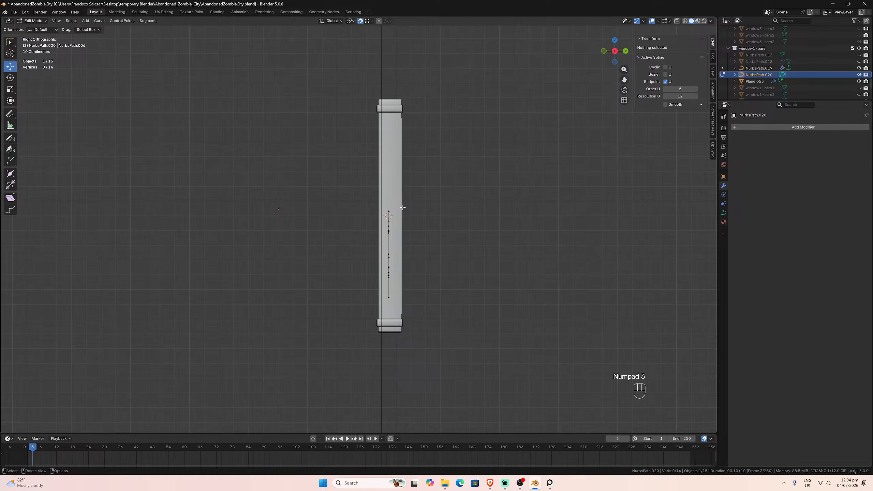
key("KP_1")
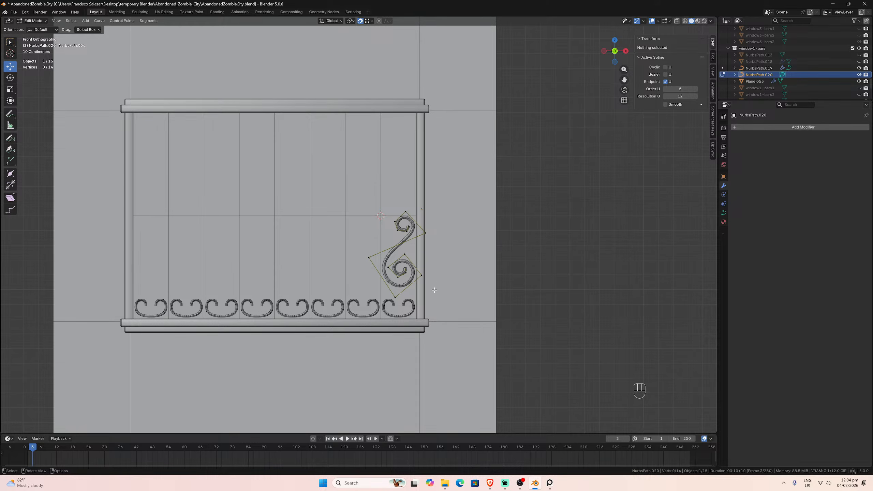
scroll(426, 286, "up", 4)
key("Tab")
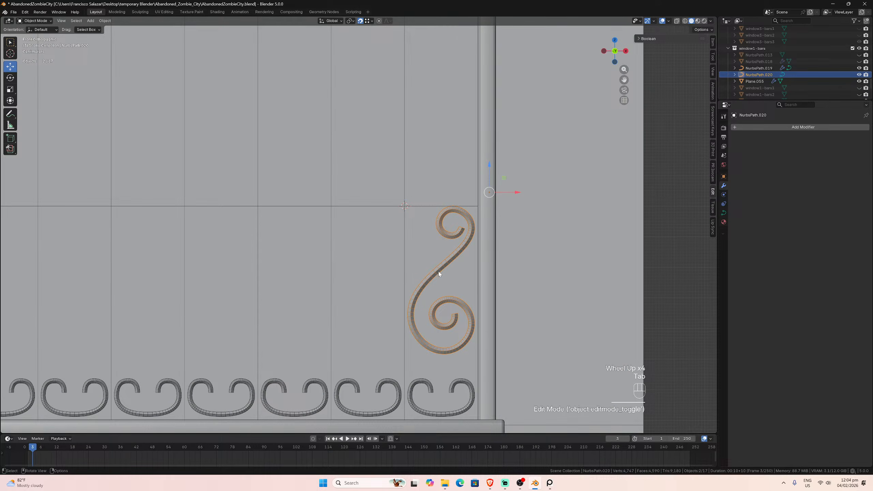
left_click(459, 242)
scroll(462, 253, "up", 2)
scroll(471, 271, "down", 1)
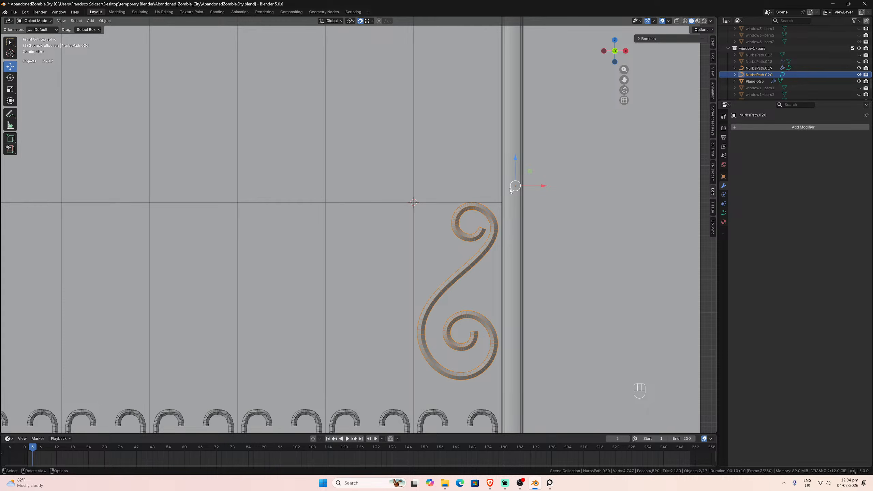
left_click(105, 21)
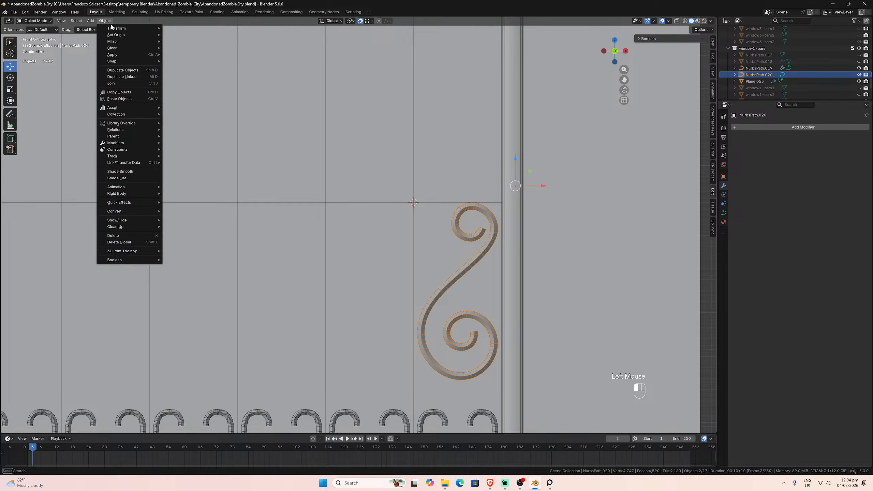
mouse_move(124, 35)
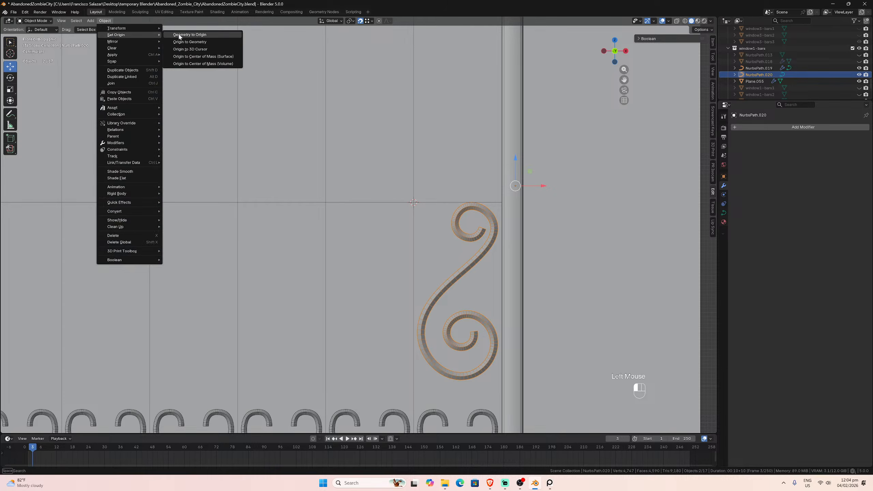
left_click(191, 50)
left_click(442, 200)
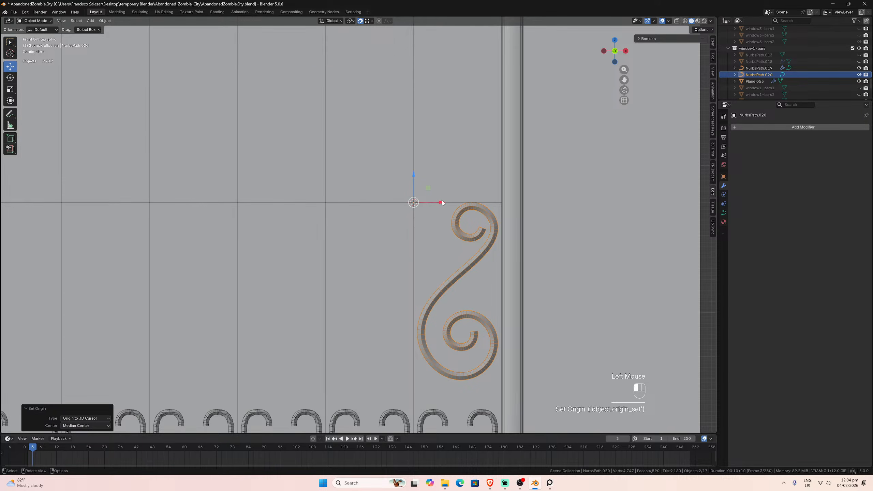
- Dissolve the horizontal crossbar edge loop across the middle of the window bar mesh
key("Tab")
left_click(386, 204)
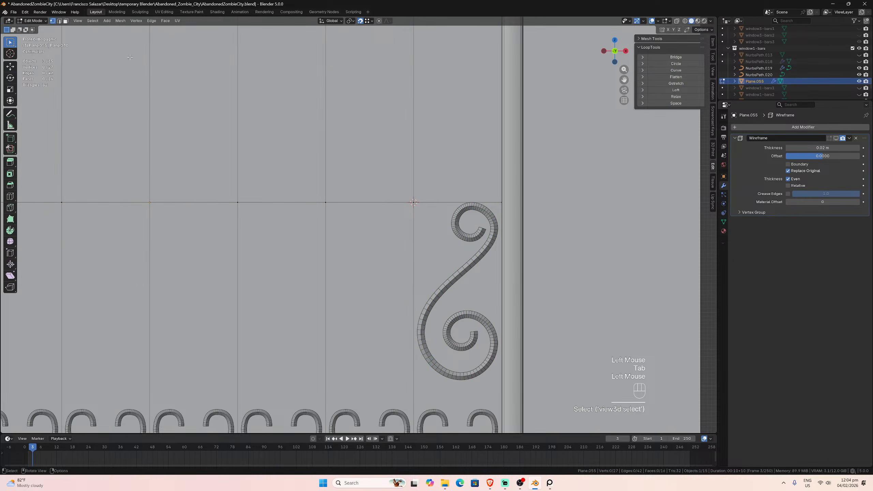
left_click(59, 21)
left_click(373, 205)
left_click(373, 205, "alt")
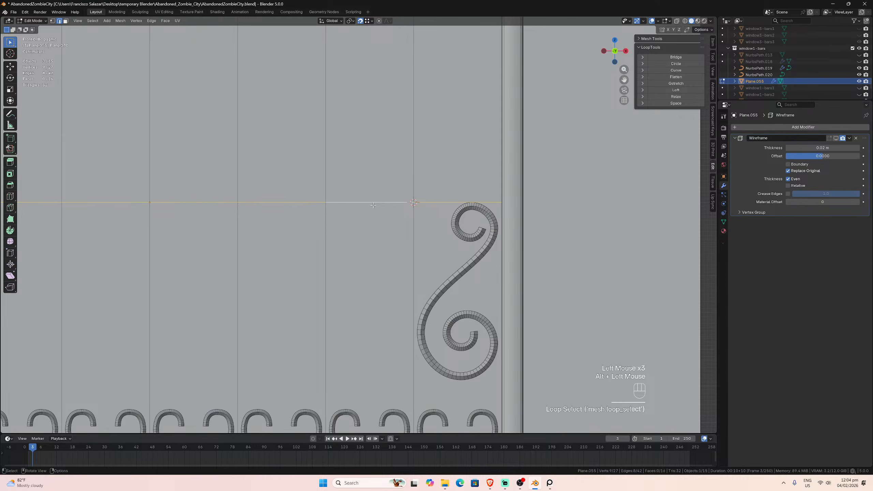
key("x")
left_click(372, 235)
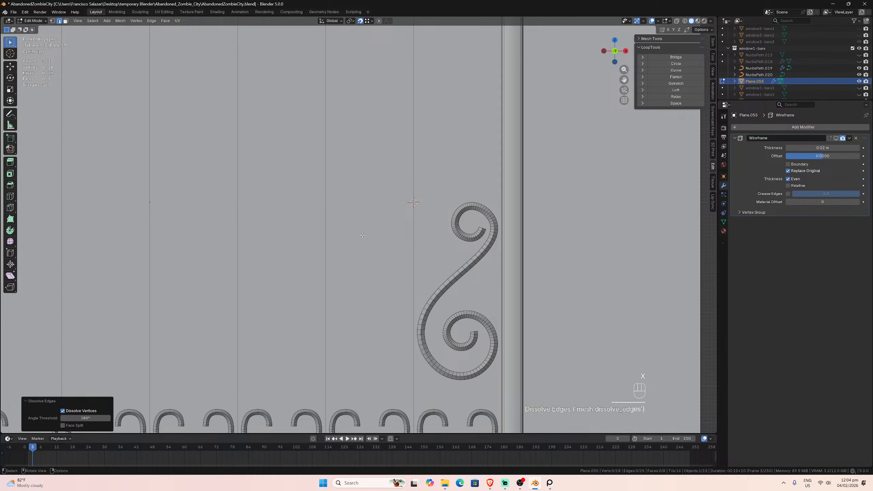
key("Tab")
- Add a Mirror modifier on the X axis to the S-scroll curve
left_click(417, 204)
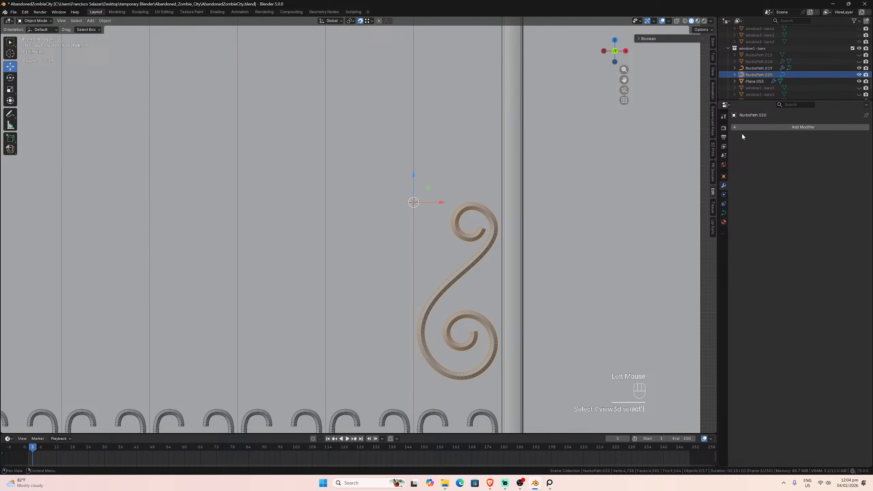
left_click(750, 127)
mouse_move(751, 125)
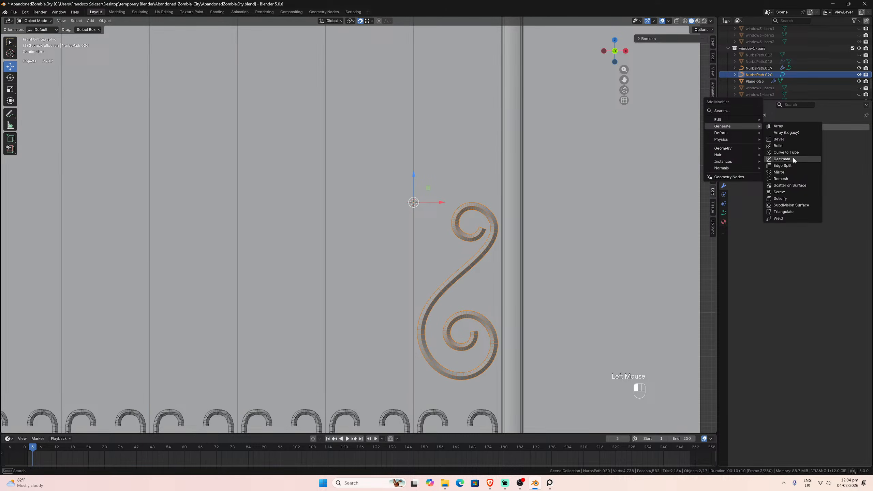
left_click(787, 174)
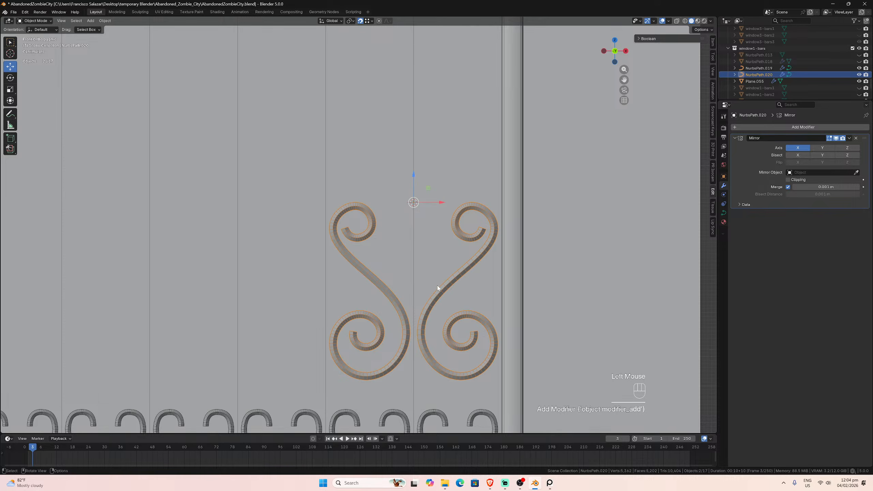
- Turn on viewport display of the bar mesh's Wireframe modifier
left_click(414, 249)
left_click(836, 138)
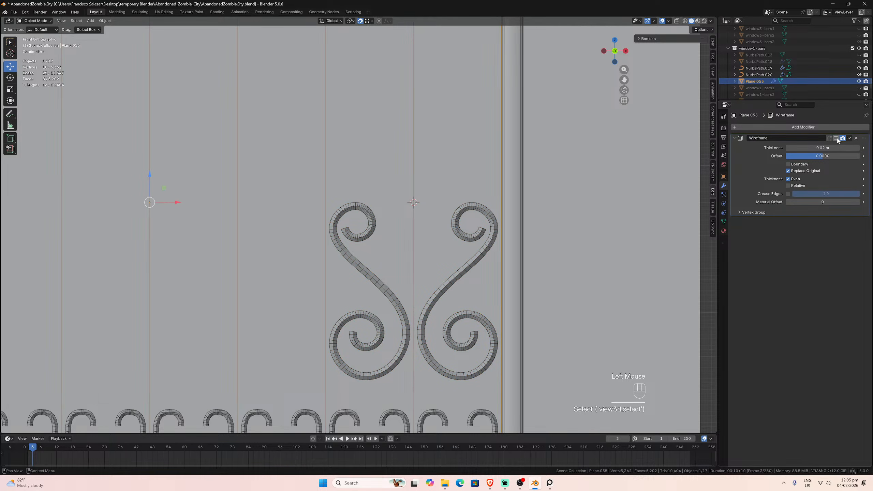
left_click(403, 314)
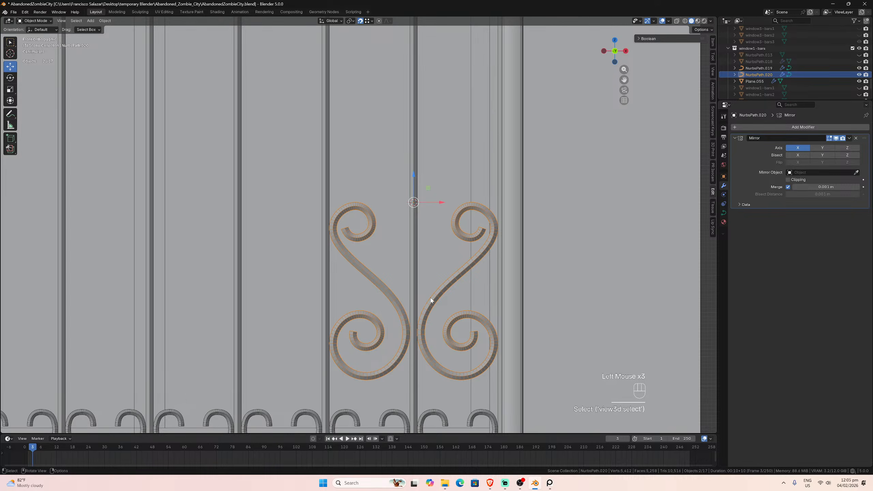
- Add a line-shaped Array modifier to the mirrored S-scroll curve
scroll(416, 302, "down", 1)
left_click(421, 291)
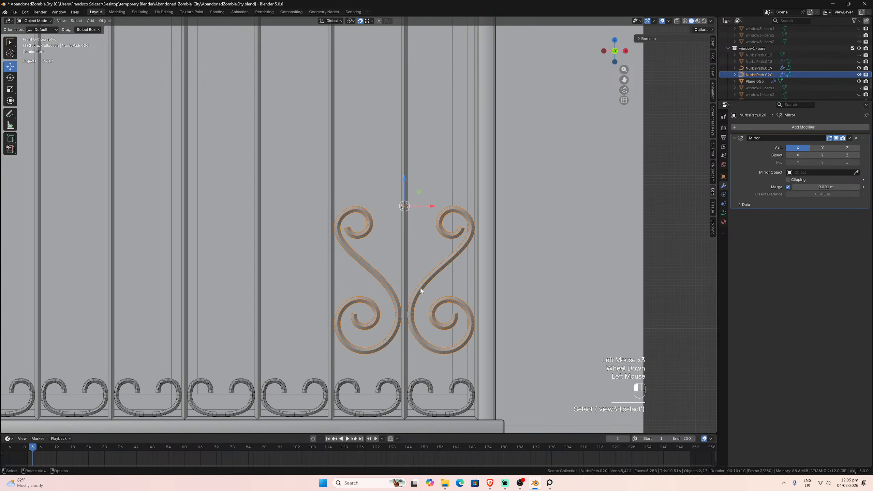
left_click(737, 126)
left_click(755, 127)
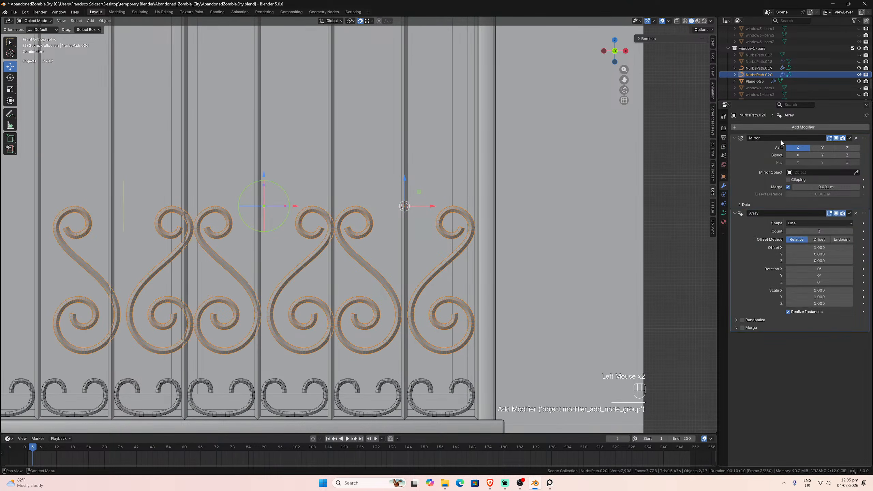
scroll(326, 269, "down", 2)
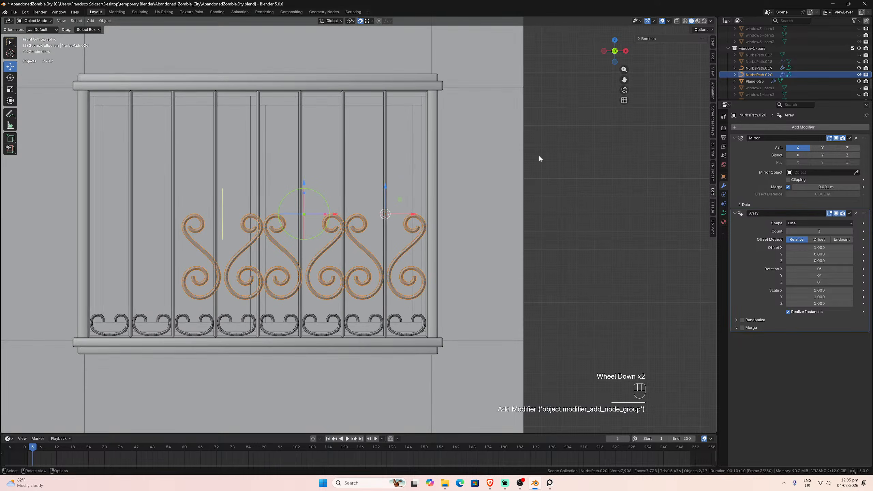
left_click_drag(624, 79, 703, 84)
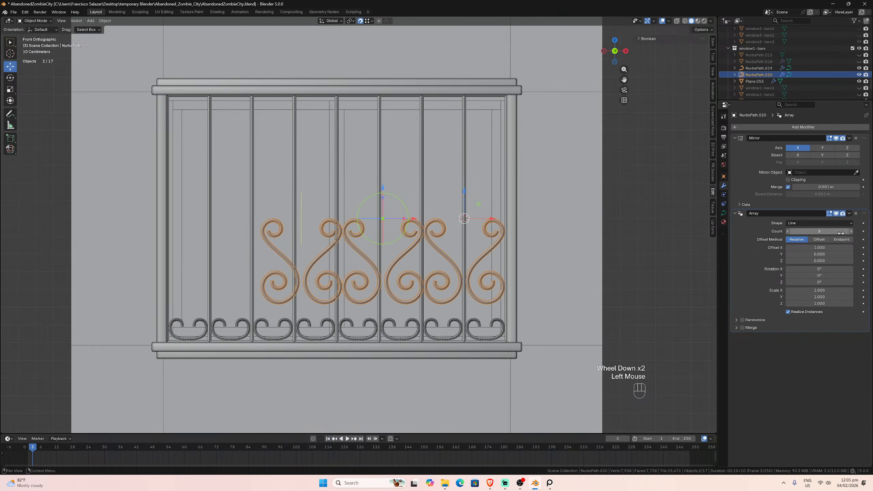
- Switch the S-scroll array to the Offset method, with an X translation of 0.48 m and a count of 4
left_click(819, 239)
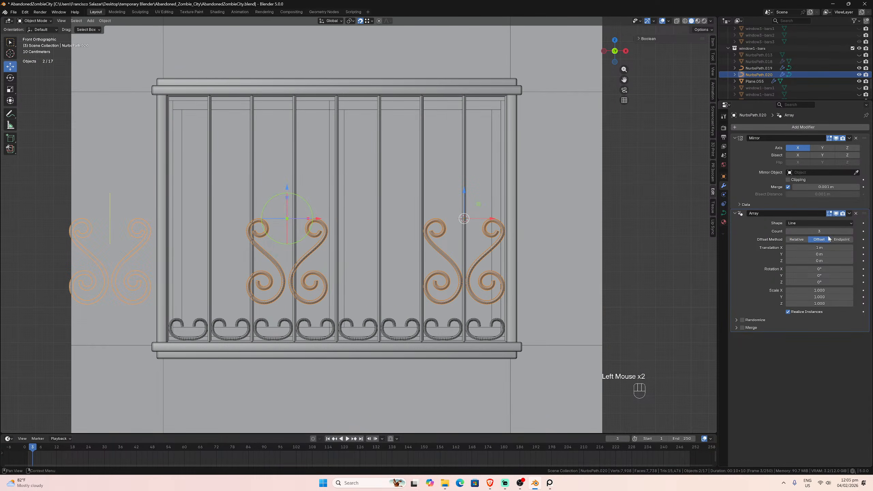
left_click_drag(815, 247, 761, 247)
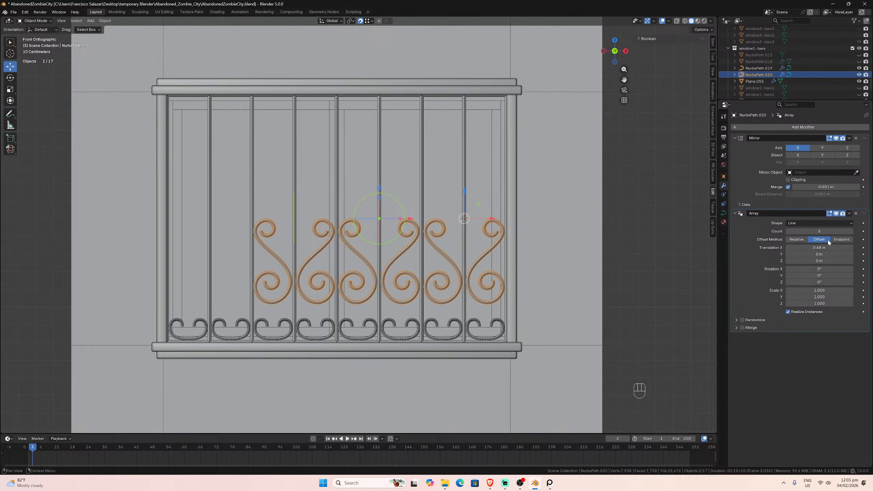
left_click(849, 231)
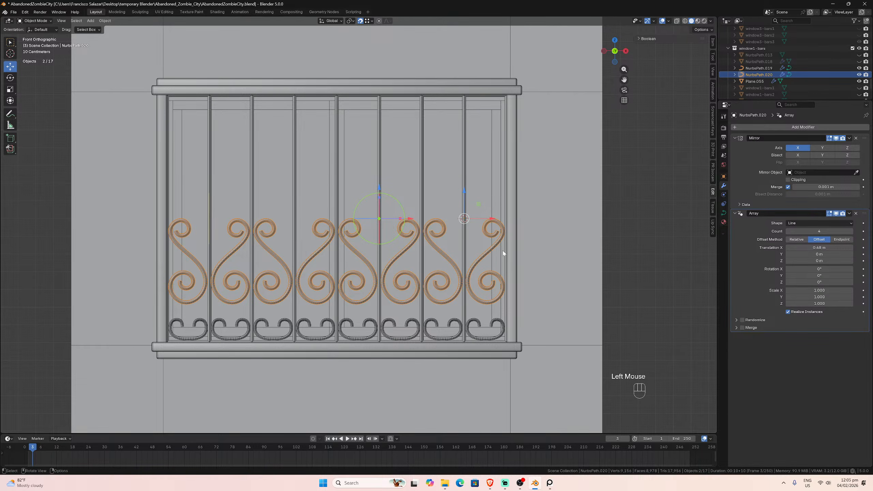
- Fine-tune the S-scroll array's X translation to 0.479 m, checking the farthest scroll against its vertical bars
scroll(493, 256, "up", 3)
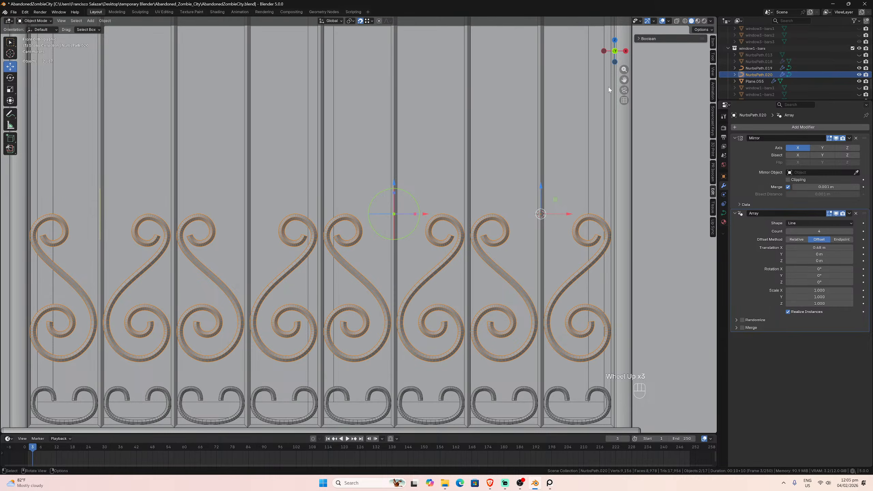
left_click_drag(624, 80, 872, 17)
scroll(429, 194, "up", 2)
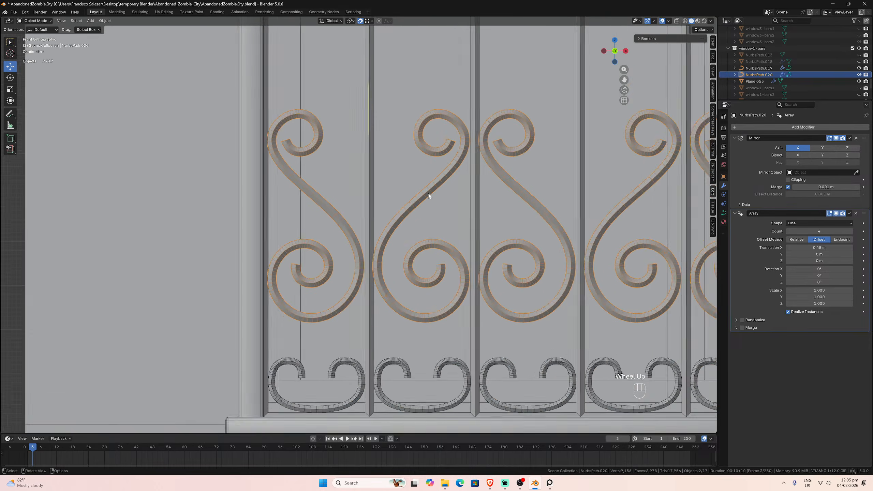
scroll(429, 195, "up", 3)
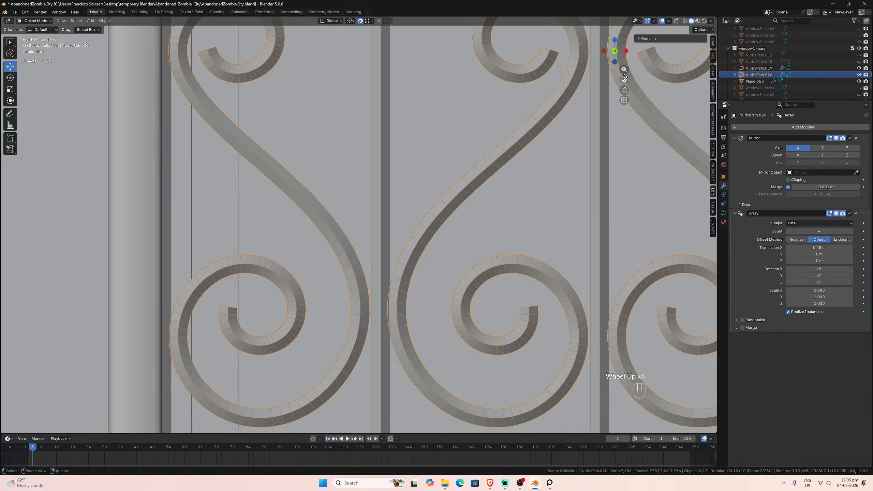
left_click_drag(624, 79, 715, 6)
scroll(438, 229, "up", 2)
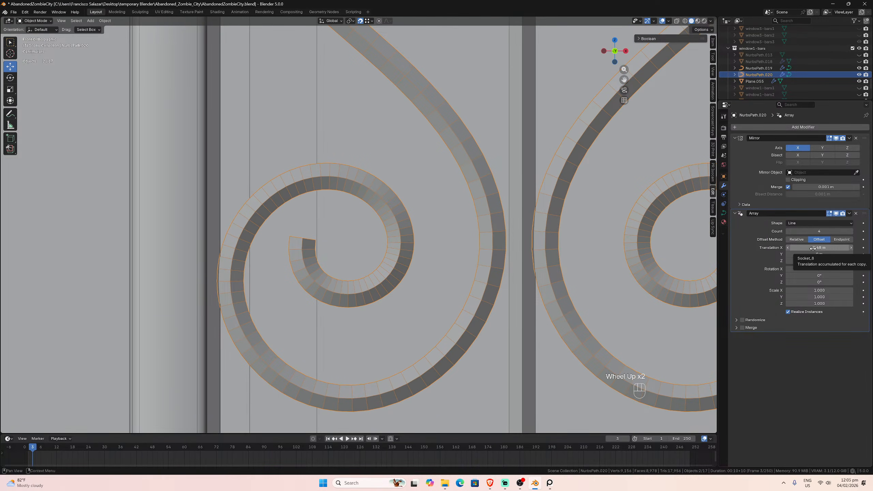
left_click_drag(810, 248, 807, 247, "shift")
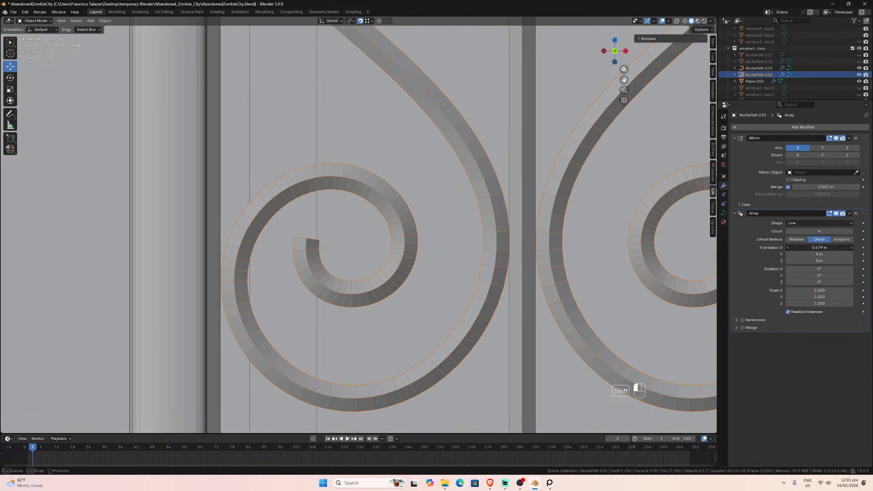
left_click_drag(807, 248, 806, 247, "shift")
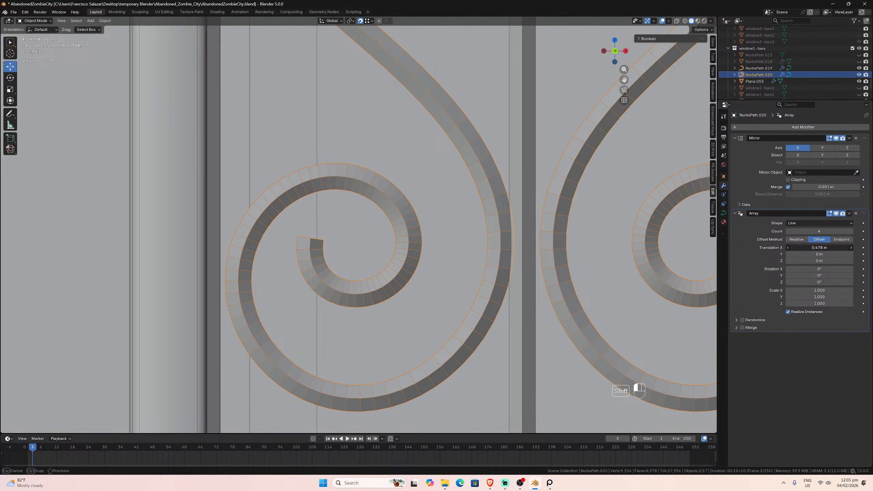
left_click_drag(806, 247, 813, 248, "shift")
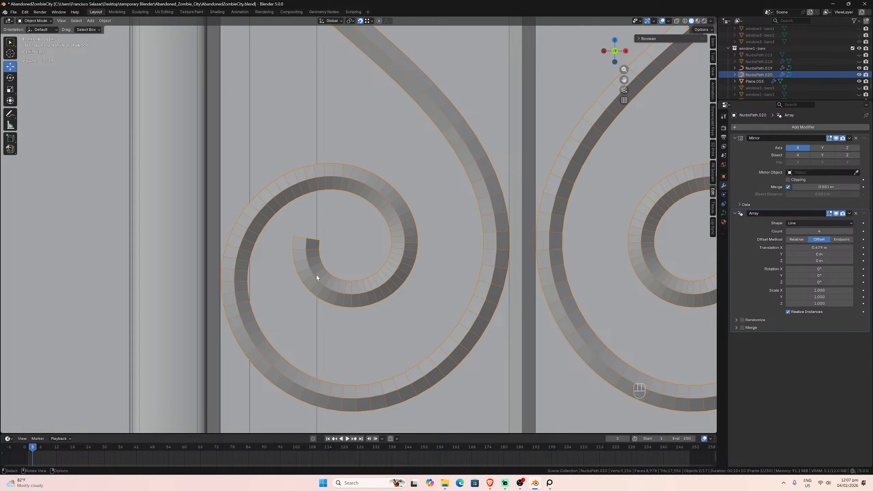
- Refine the S-scroll array's X translation by a fraction of a millimetre so the outermost scroll meets its bar, and inspect the whole row
scroll(316, 287, "up", 1)
scroll(330, 289, "up", 1)
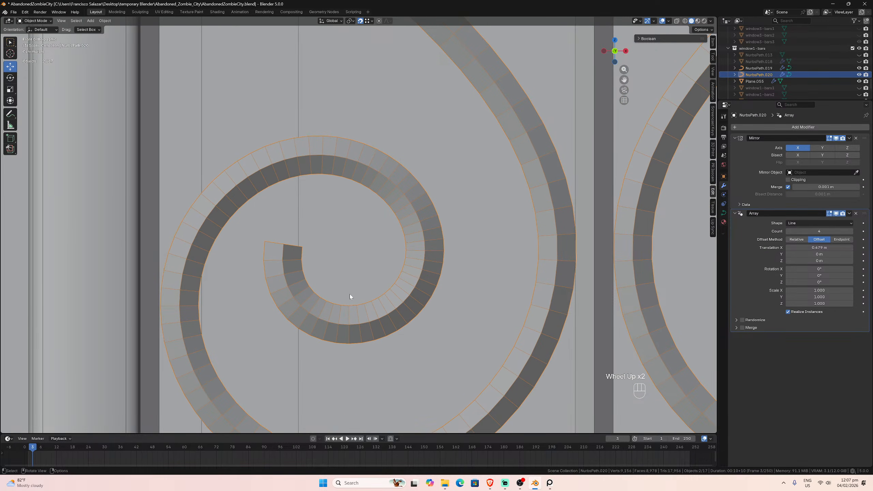
left_click_drag(620, 80, 1, 62)
scroll(296, 216, "up", 7)
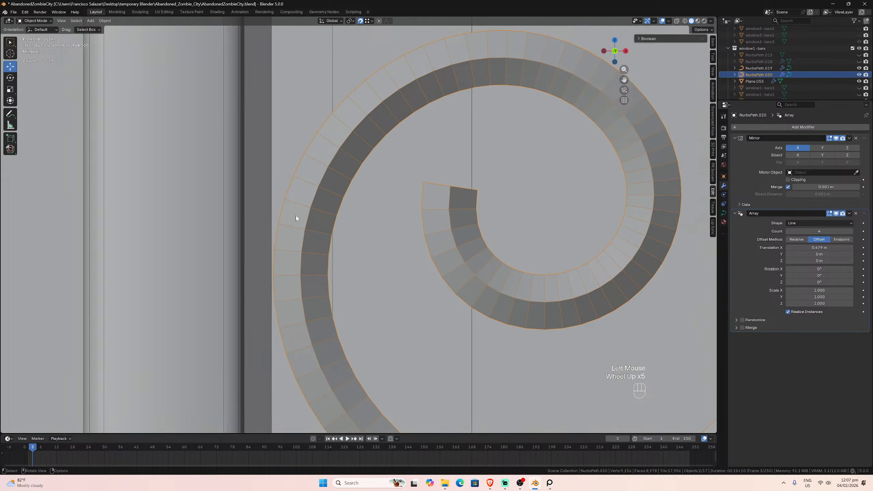
left_click(812, 247)
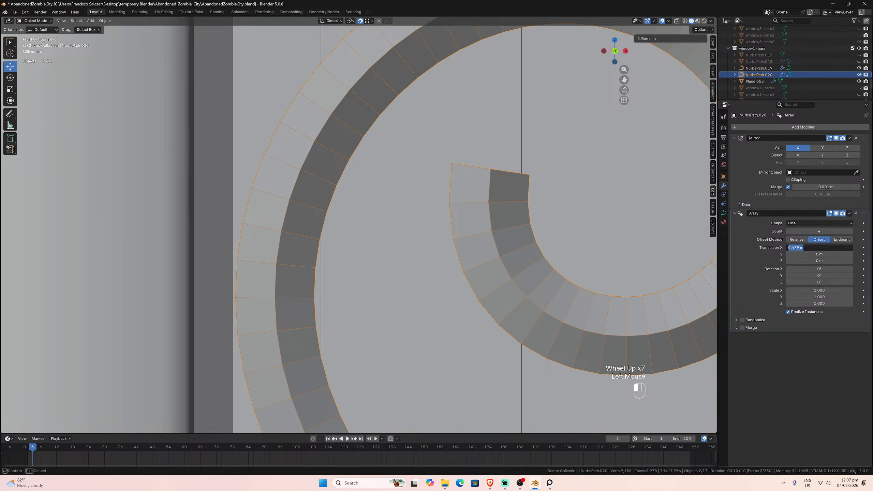
left_click(799, 248)
key("Return")
left_click(809, 248)
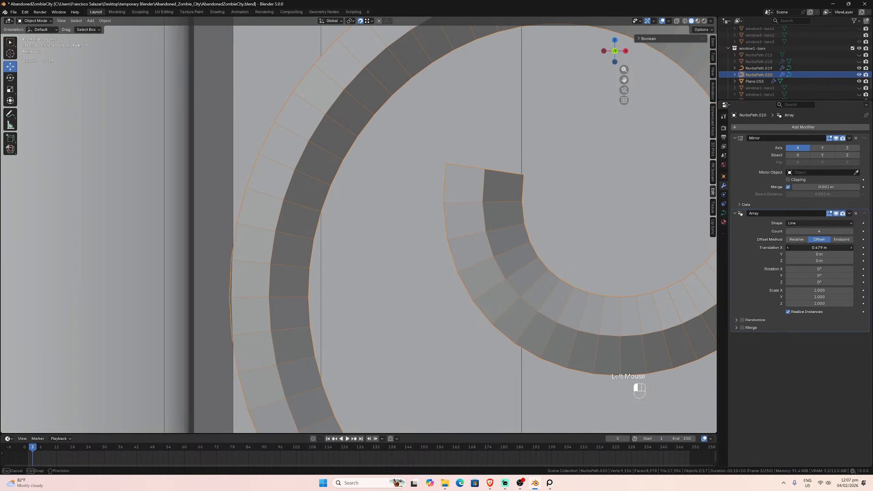
left_click(799, 247)
key("Delete")
key("Return")
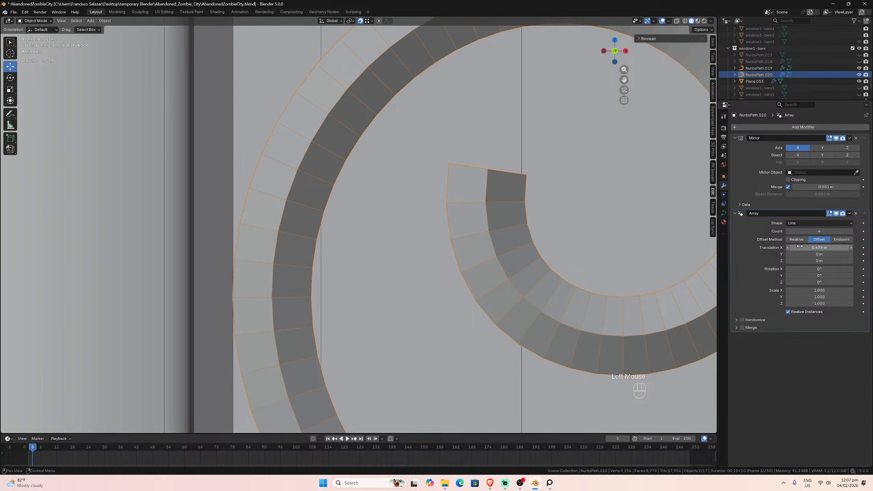
scroll(550, 302, "down", 5)
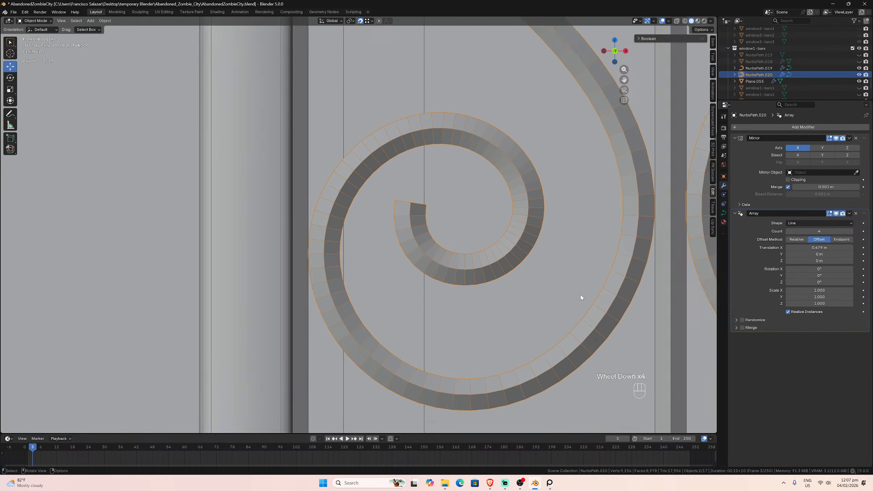
scroll(583, 296, "down", 5)
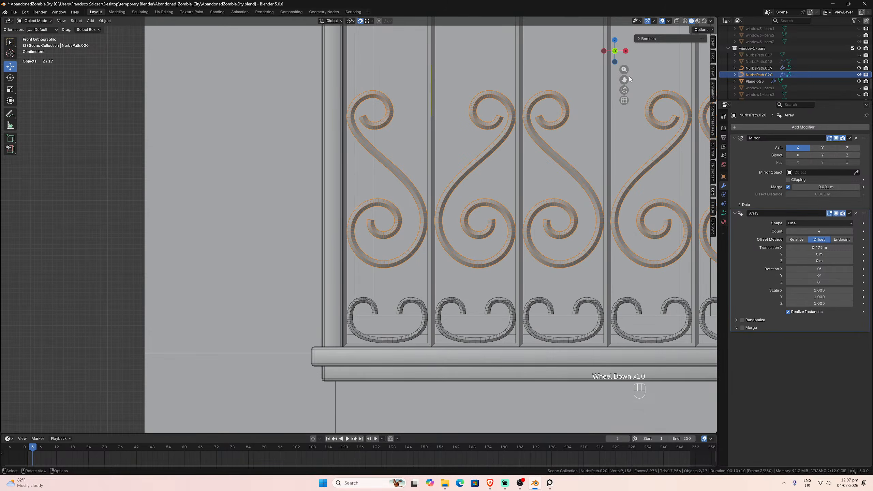
left_click_drag(629, 79, 343, 152)
middle_click_drag(357, 223, 343, 223, "shift")
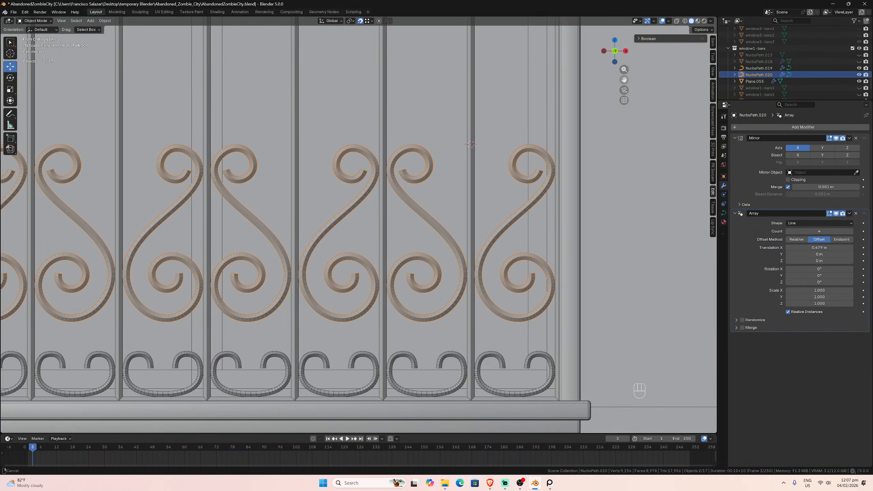
left_click_drag(624, 80, 699, 101)
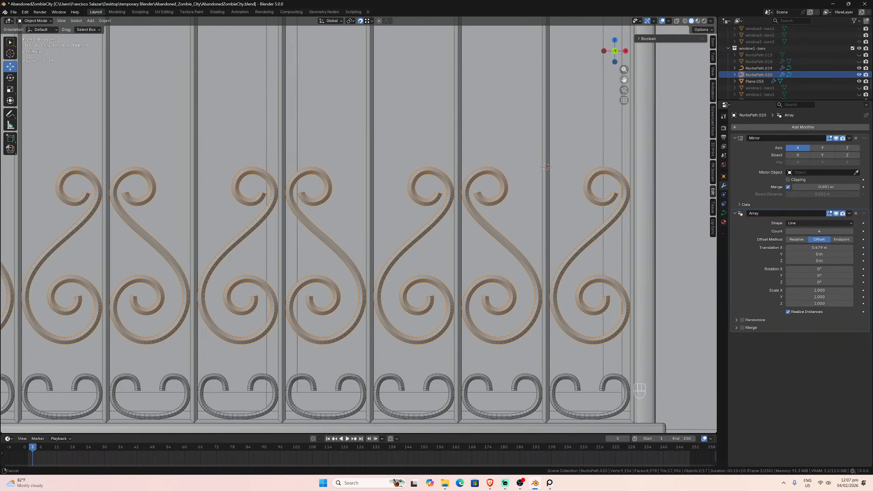
scroll(585, 152, "down", 4)
- Enable the Z axis in the S-scroll curve's Mirror modifier and turn off its Merge option
left_click(617, 206)
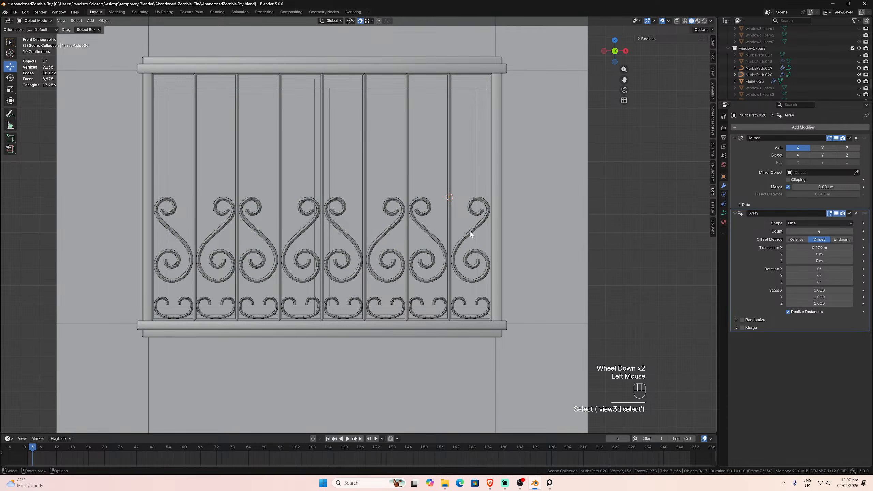
left_click(470, 234)
left_click(475, 309)
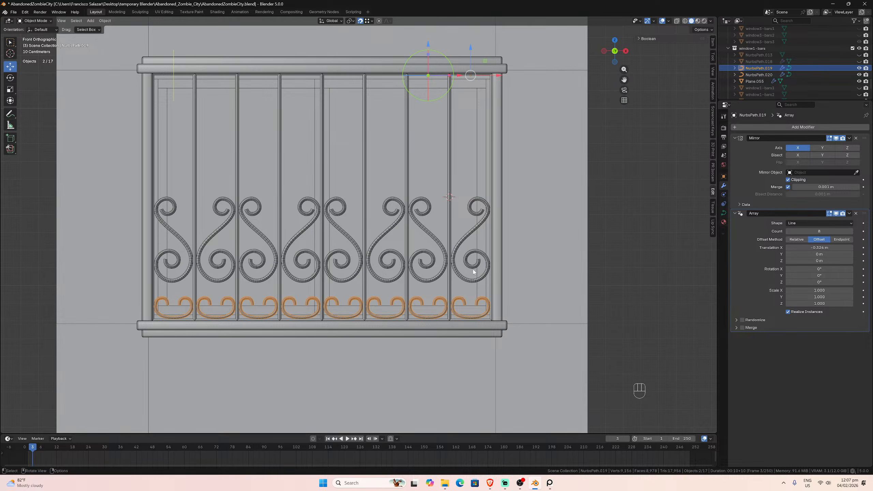
left_click(464, 303)
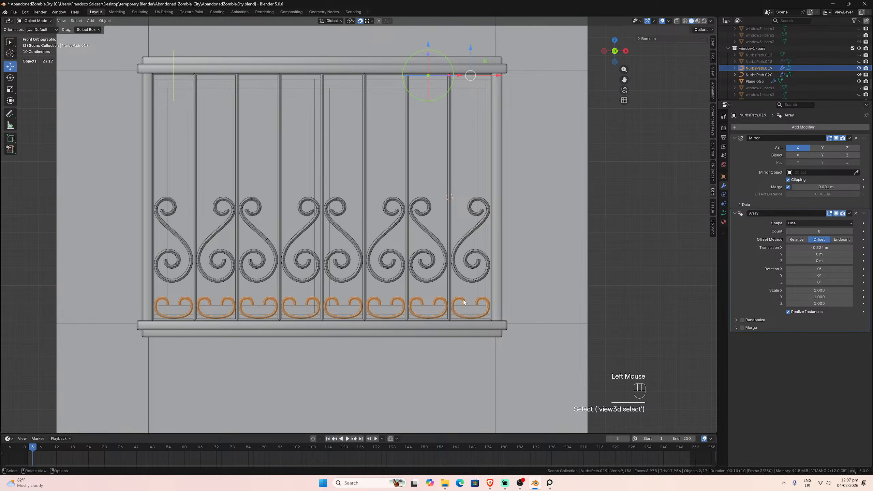
left_click(464, 243)
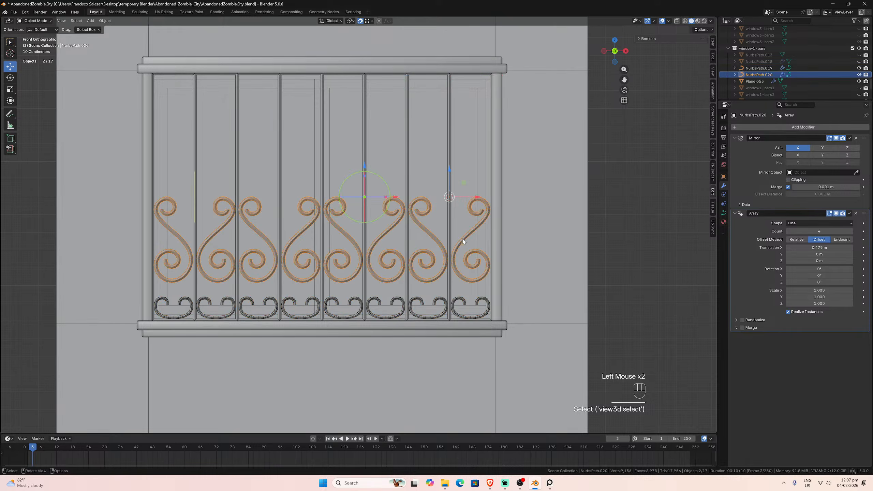
left_click(846, 150)
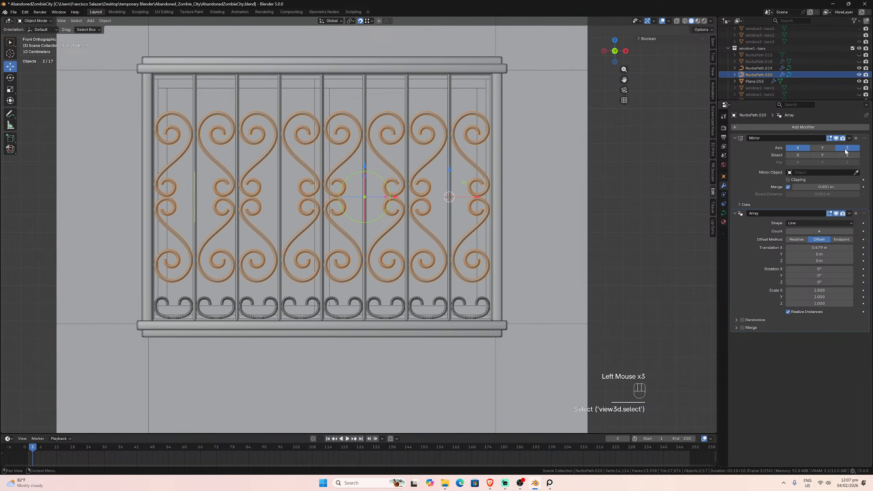
left_click(787, 187)
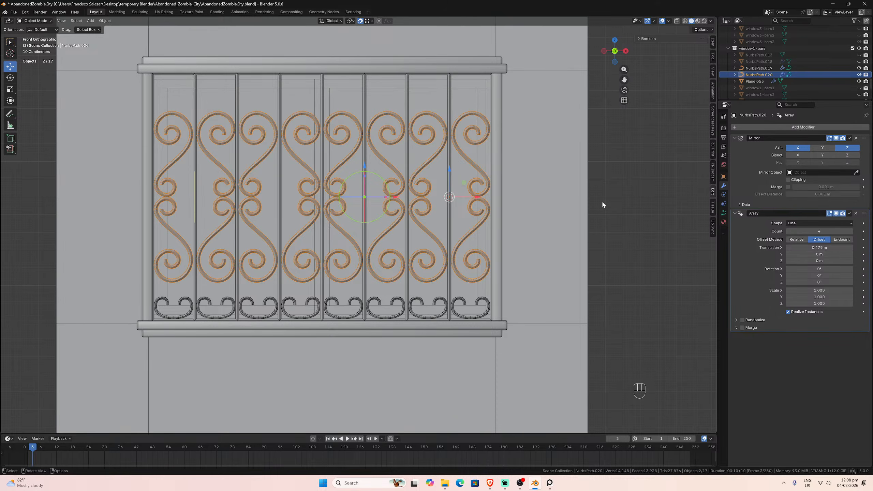
scroll(505, 250, "down", 2)
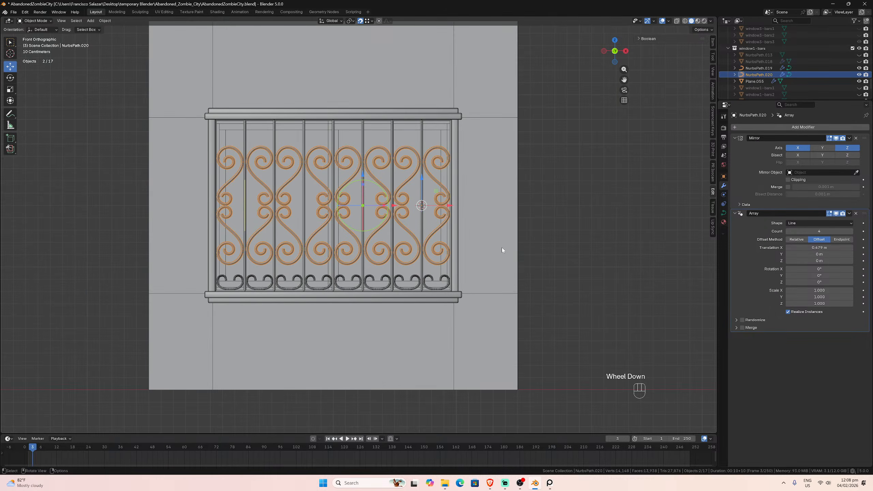
scroll(491, 253, "up", 3)
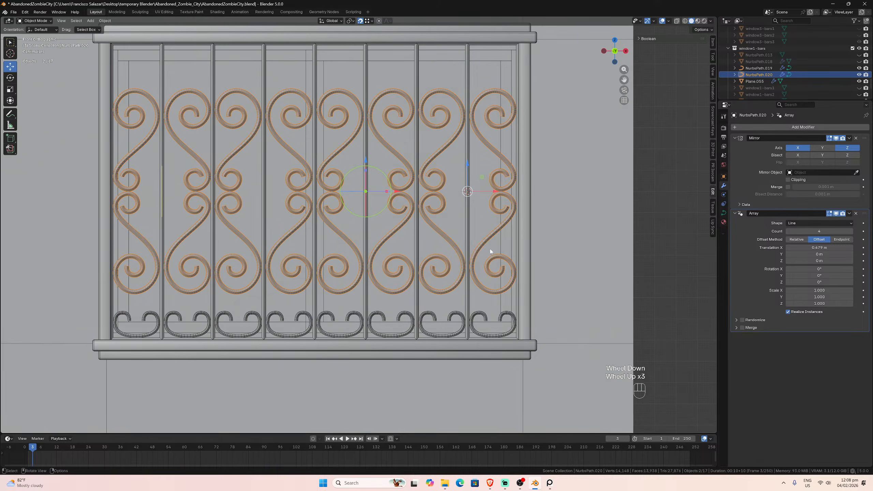
mouse_move(492, 252)
middle_mouse_down()
mouse_move(517, 252)
mouse_move(507, 252)
middle_mouse_up()
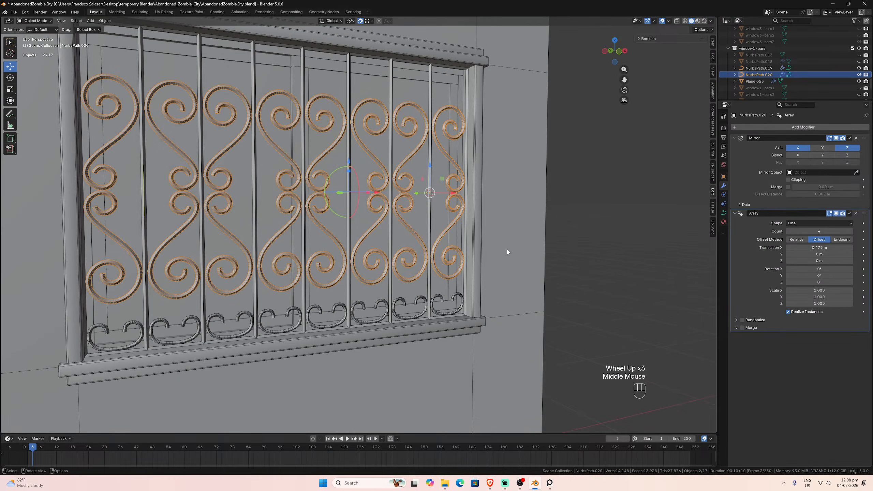
scroll(505, 252, "down", 2)
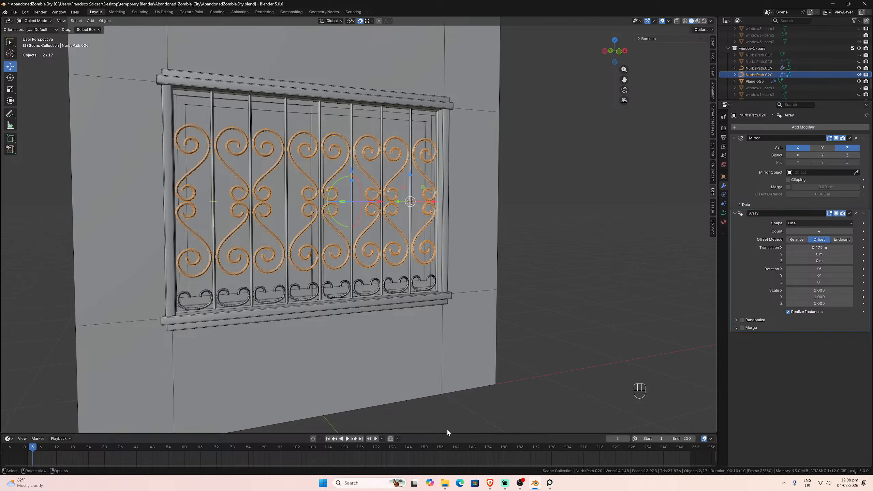
- Switch to File Explorer and look through the image files in the Downloads folder for reference material
left_click(445, 482)
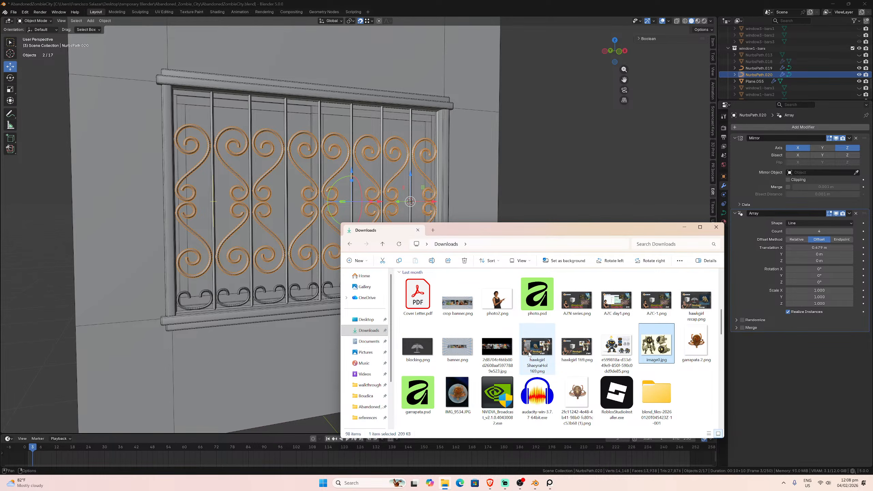
scroll(529, 354, "down", 5)
scroll(576, 349, "up", 8)
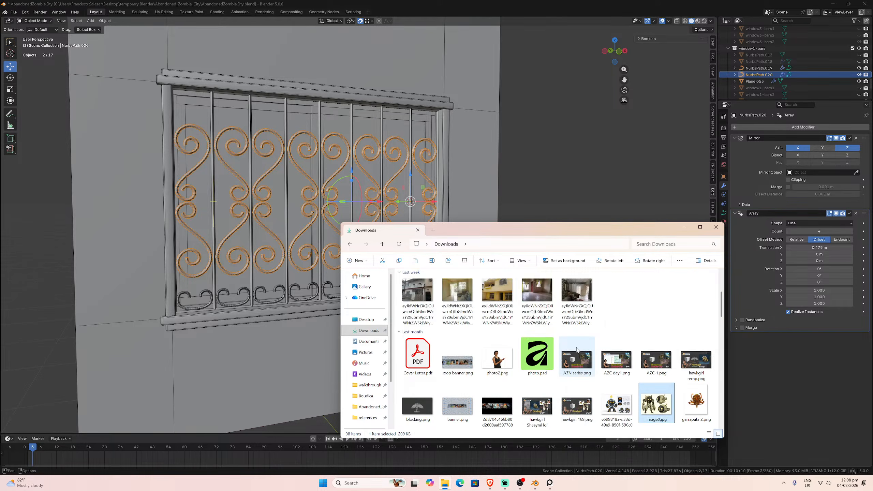
scroll(578, 350, "down", 2)
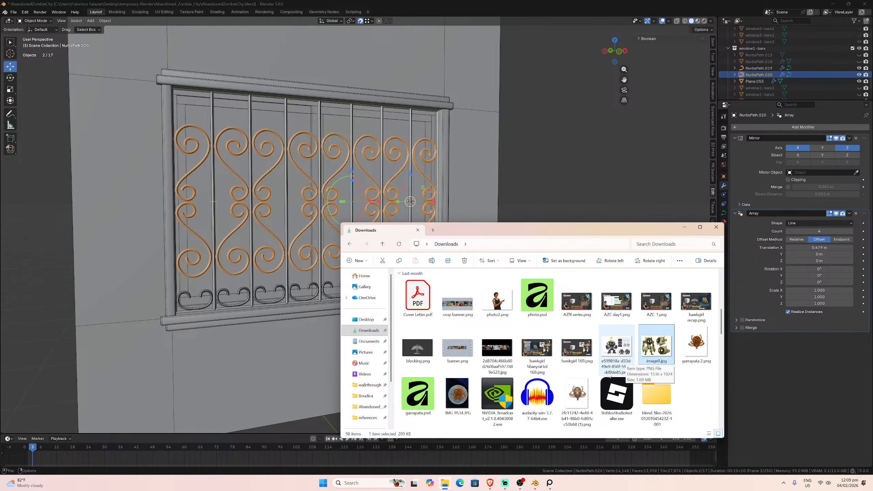
scroll(601, 375, "up", 2)
scroll(601, 375, "down", 2)
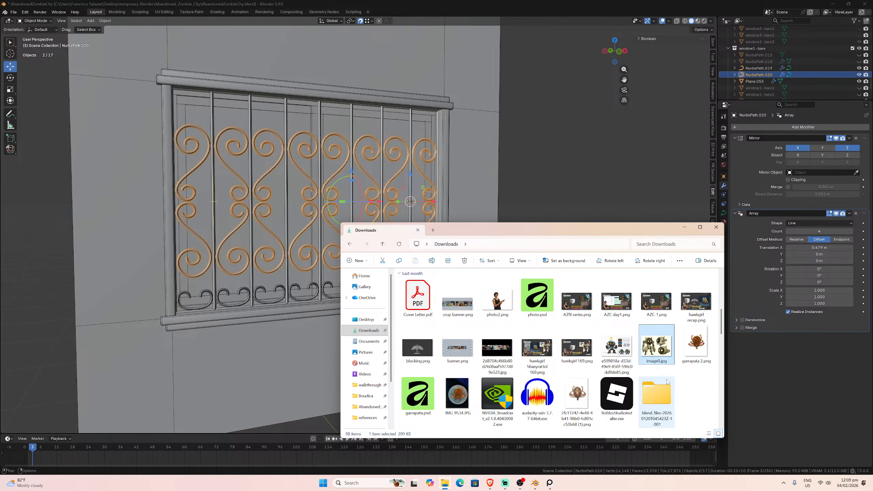
scroll(659, 378, "down", 3)
scroll(600, 348, "up", 3)
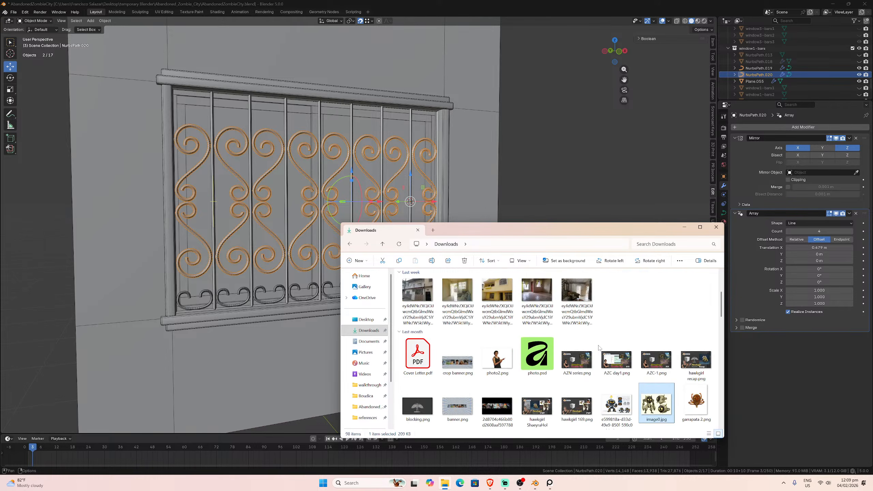
scroll(599, 350, "up", 3)
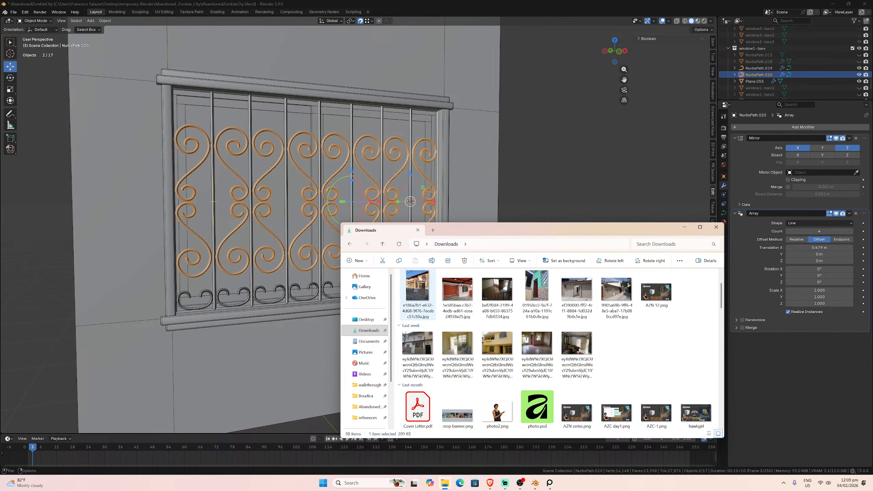
- Open the 20250514-nuevo-mapa PDF from the references folder, view its administrative areas map, close it, and deselect everything in the Blender scene
left_click(349, 243)
scroll(615, 343, "down", 3)
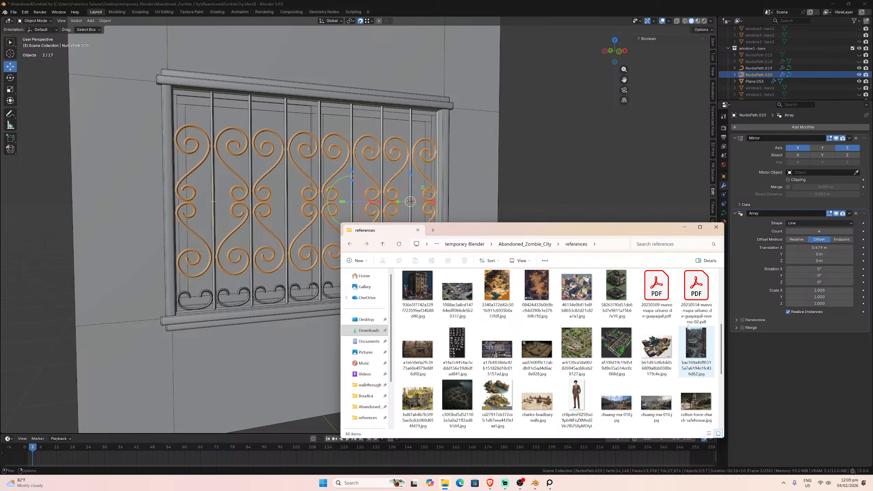
double_click(695, 299)
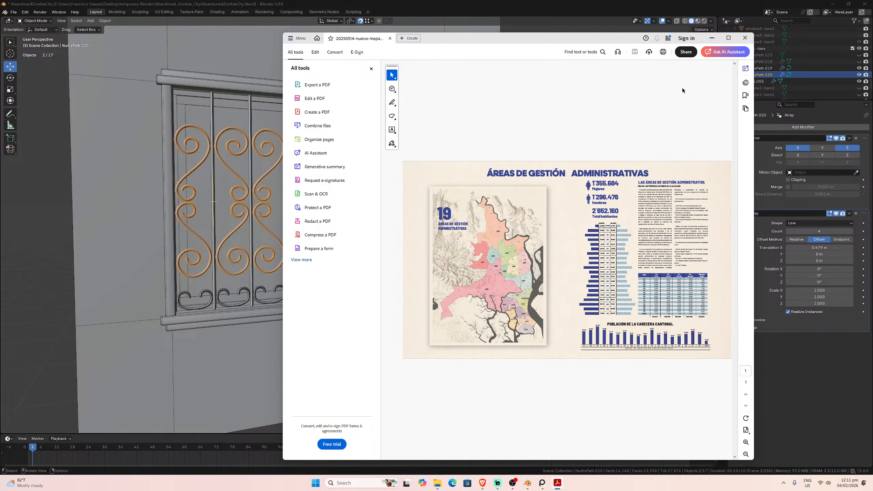
left_click(743, 39)
left_click(549, 190)
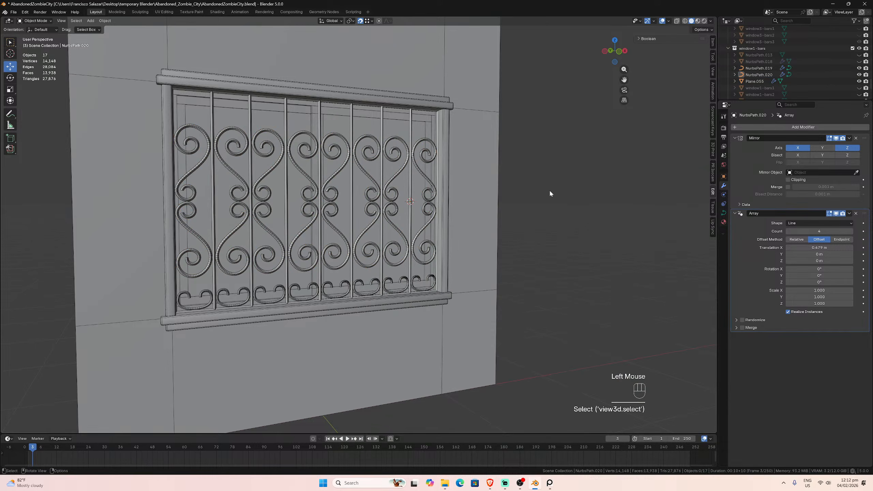
- Examine the mirrored S-scroll row from the front, checking its fit against the vertical bars and window frame
scroll(443, 228, "up", 4)
left_click(464, 246)
key("KP_3")
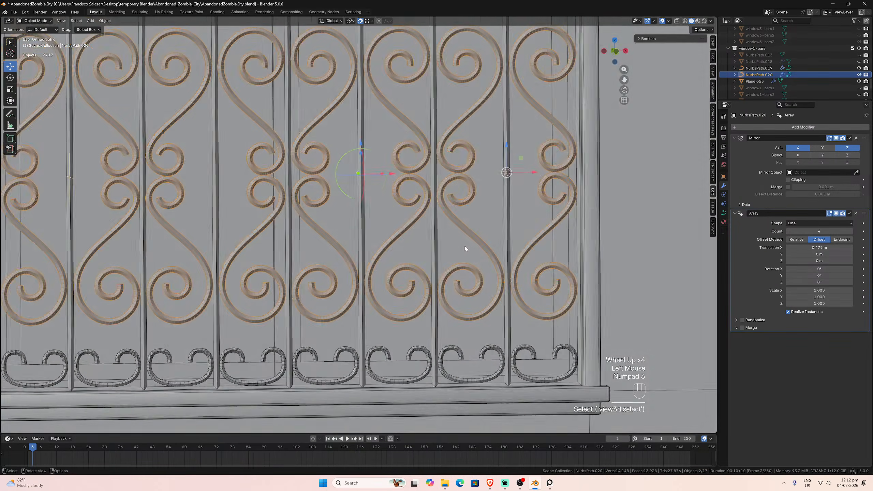
key("KP_1")
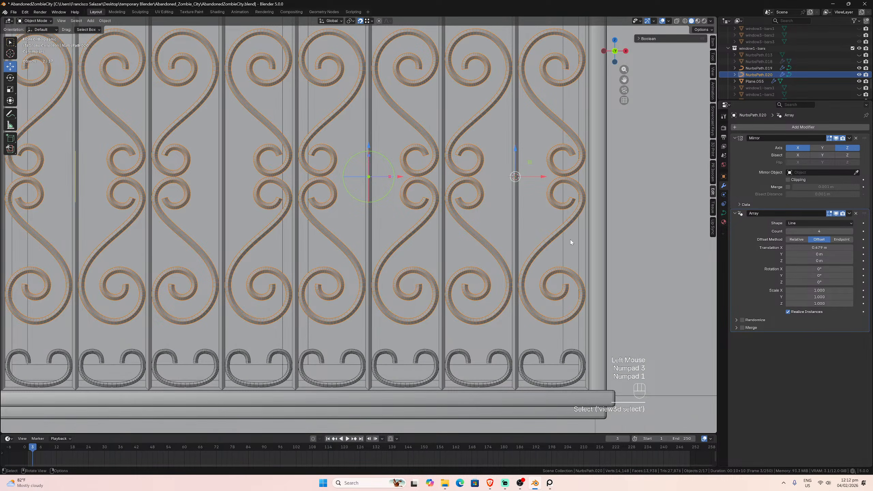
scroll(569, 239, "down", 4)
scroll(567, 235, "up", 2)
left_click_drag(624, 80, 721, 102)
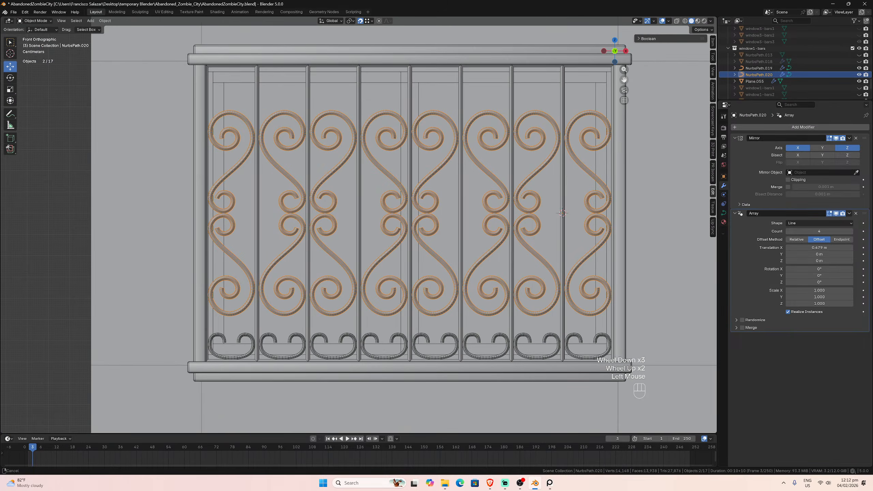
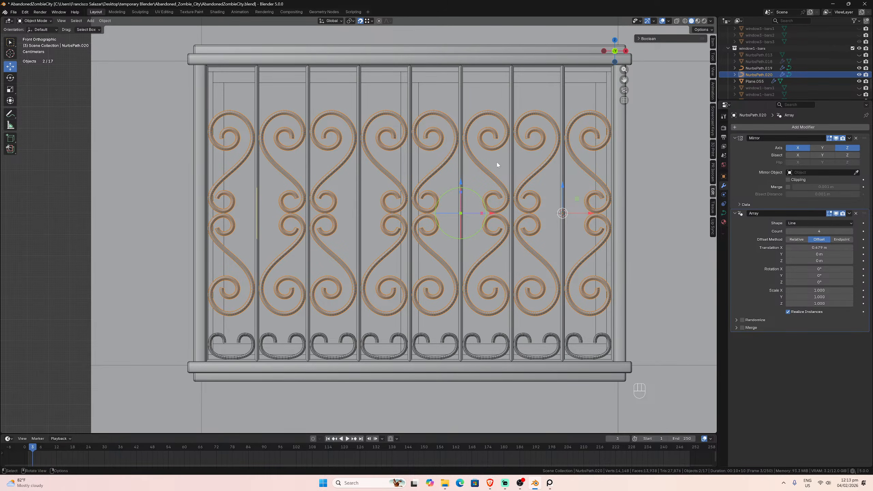
scroll(503, 216, "down", 2)
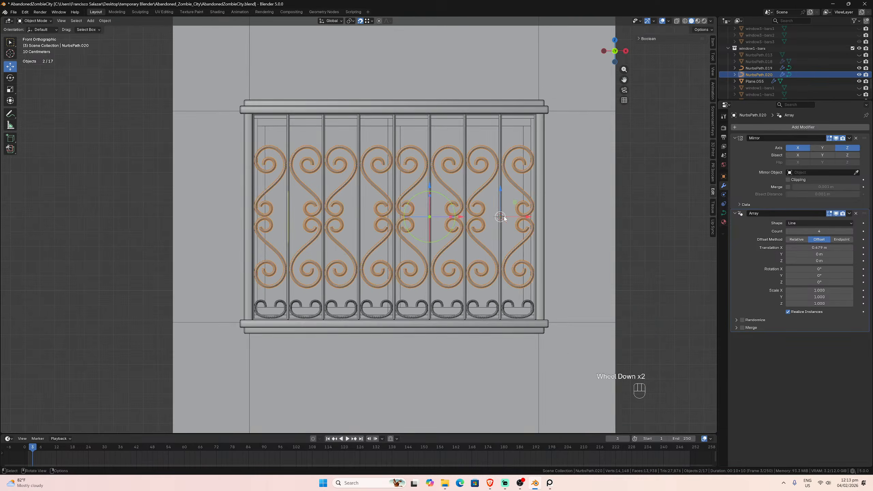
scroll(556, 226, "up", 3)
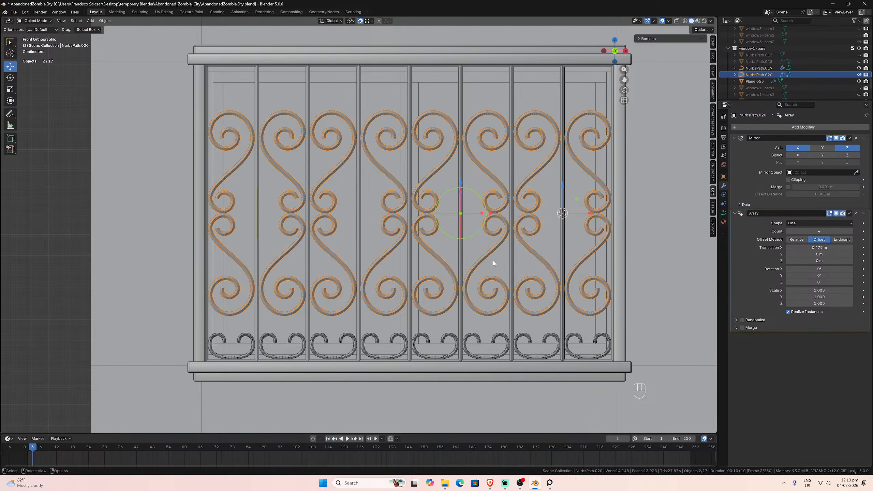
scroll(549, 246, "down", 1)
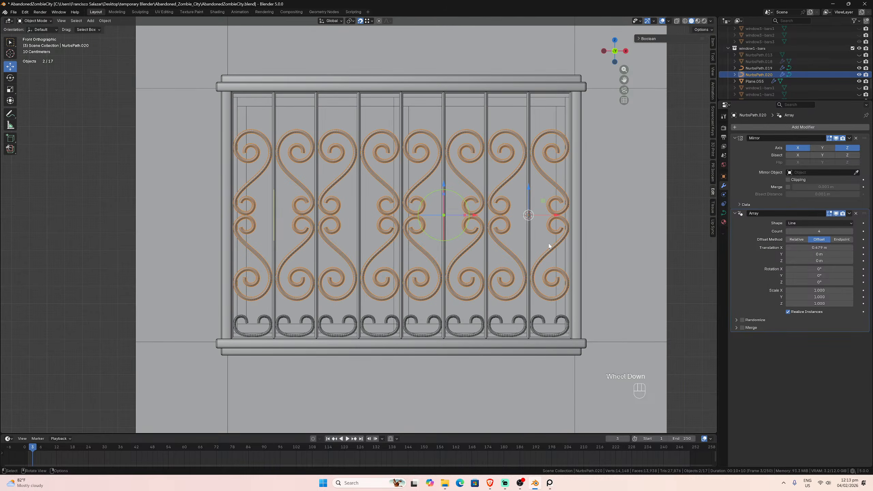
scroll(548, 242, "up", 1)
- Add a second Mirror modifier to the array of small C-scrolls along the bottom of the window bars
left_click(557, 338)
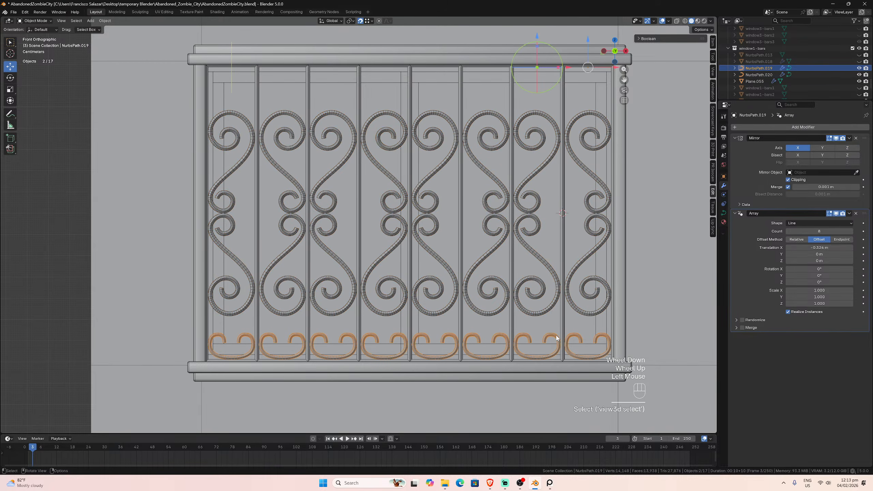
left_click(515, 181)
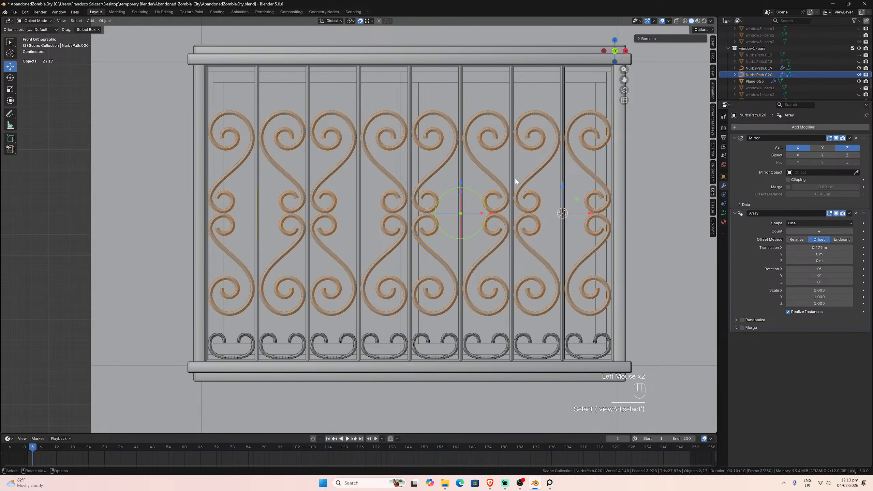
left_click(526, 331)
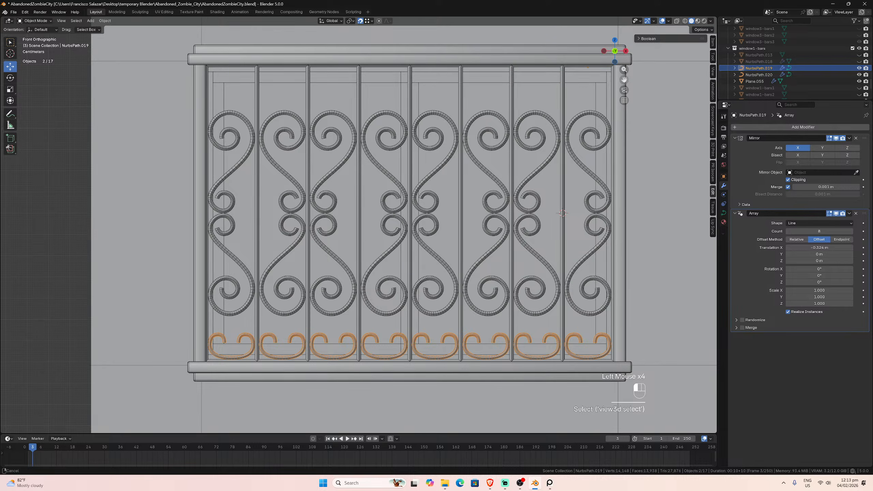
left_click_drag(624, 79, 581, 79)
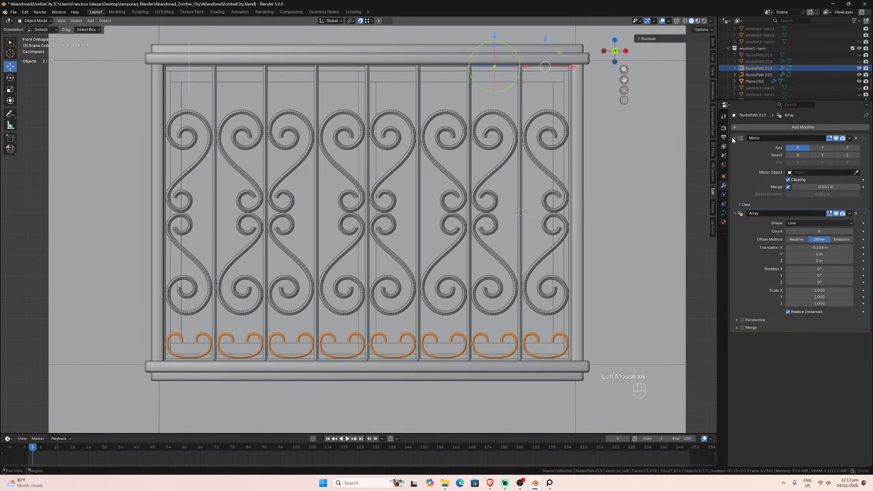
left_click(749, 127)
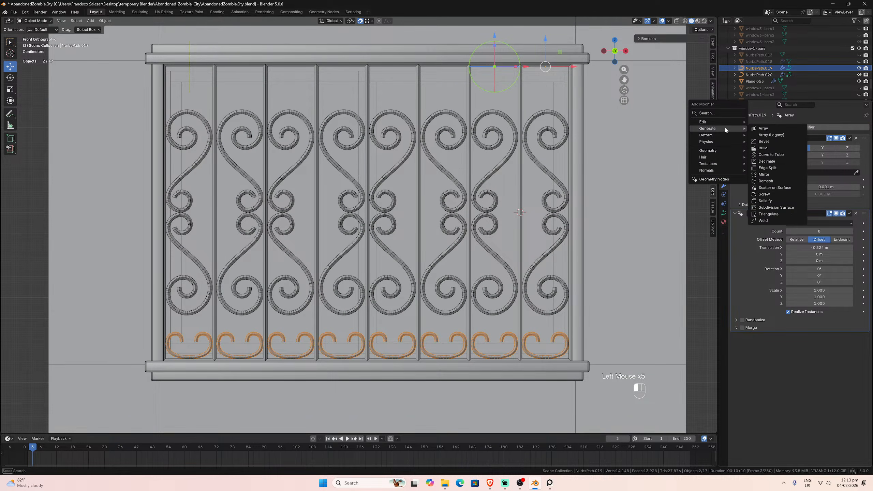
left_click(773, 176)
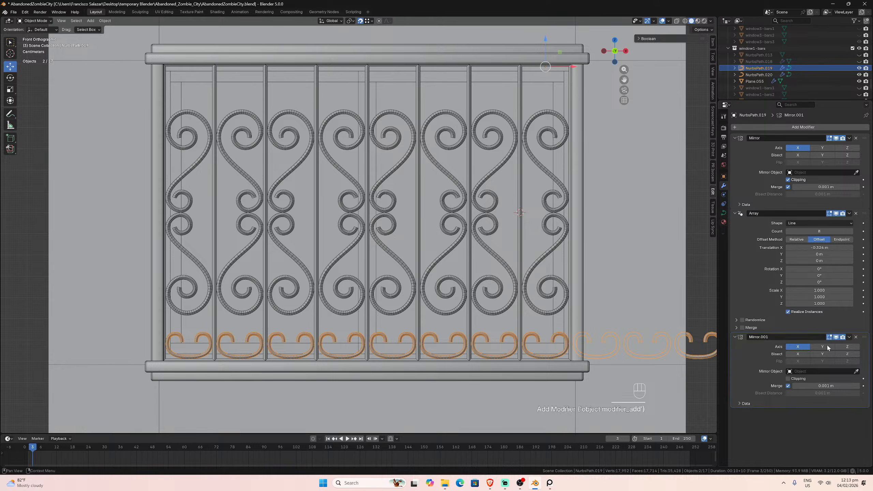
- Set the C-scrolls' second Mirror modifier to use Plane.055 as mirror object, mirroring only on Z with Merge off
scroll(633, 335, "down", 2)
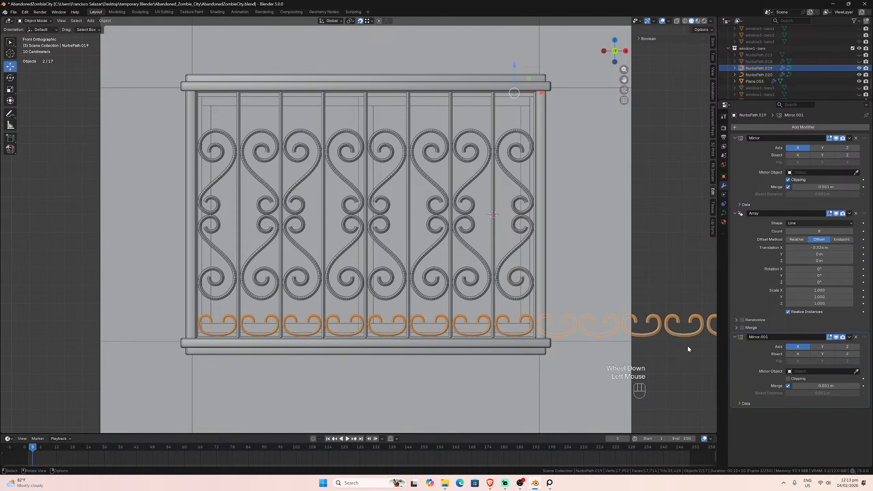
left_click(856, 371)
left_click(493, 301)
left_click(797, 346)
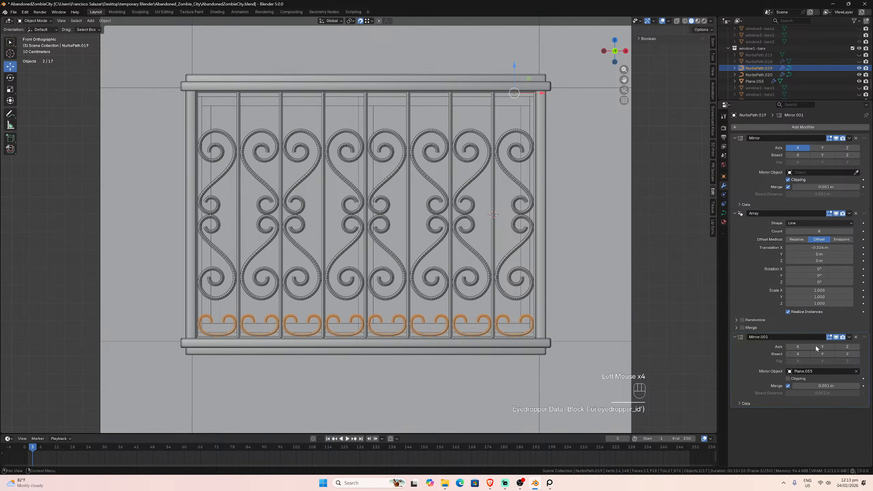
left_click(847, 347)
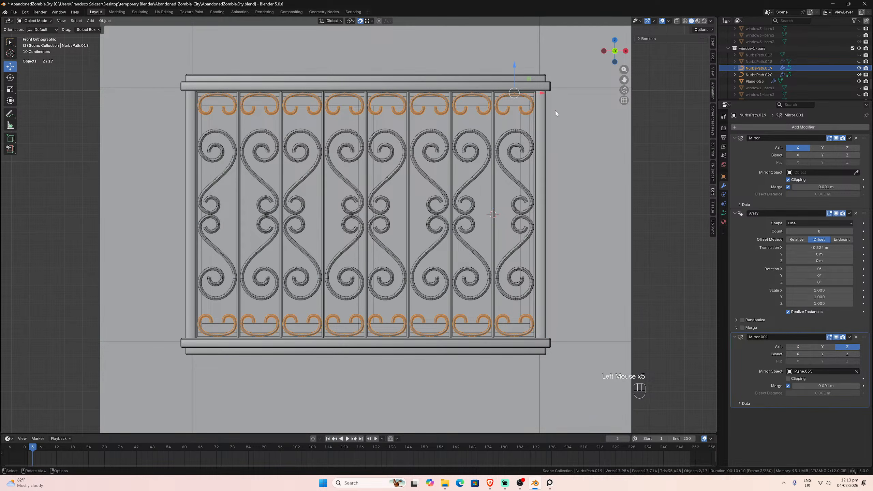
left_click(788, 386)
- Inspect the S-scrolls and both C-scroll rows at an angle and from the front, comparing their spacing across the whole grille
left_click(524, 238)
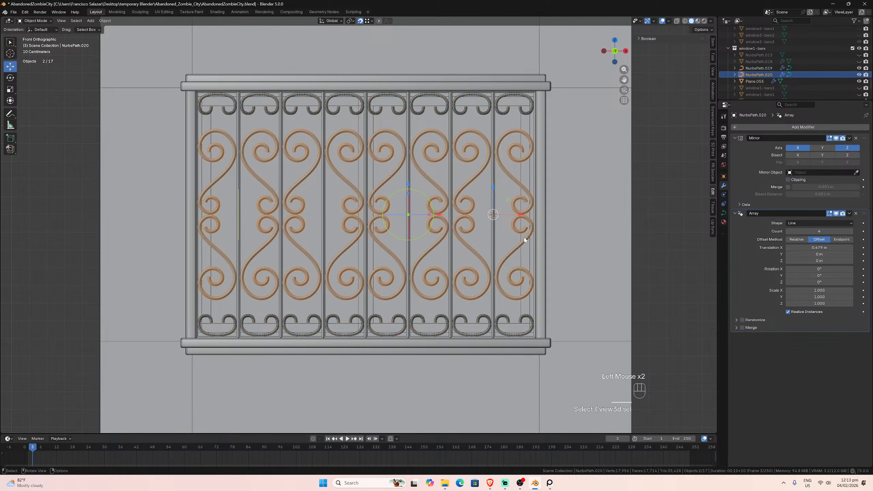
middle_click_drag(526, 206, 495, 172)
middle_click_drag(501, 115, 534, 123)
key("KP_1")
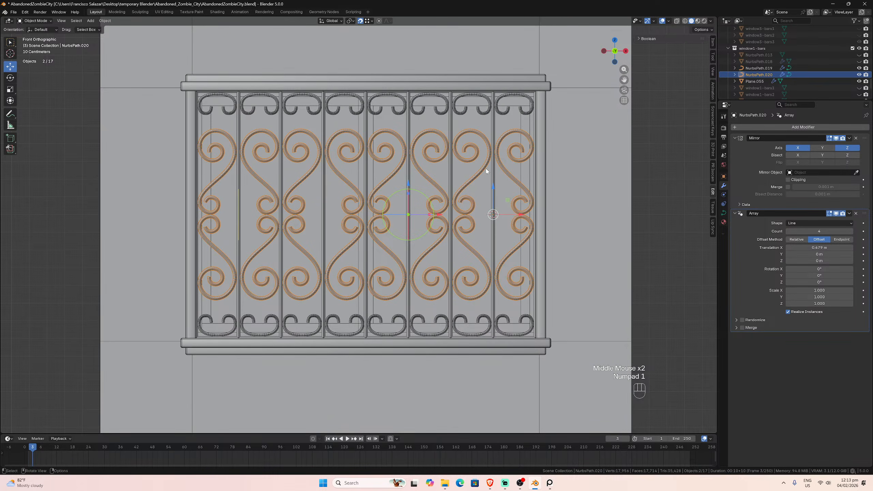
scroll(472, 216, "up", 5)
scroll(522, 216, "down", 3)
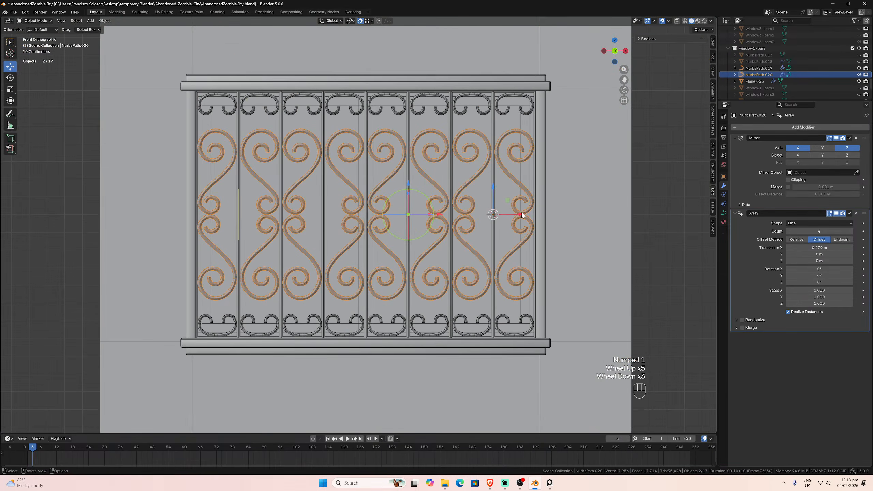
scroll(522, 214, "up", 1)
scroll(522, 213, "up", 1)
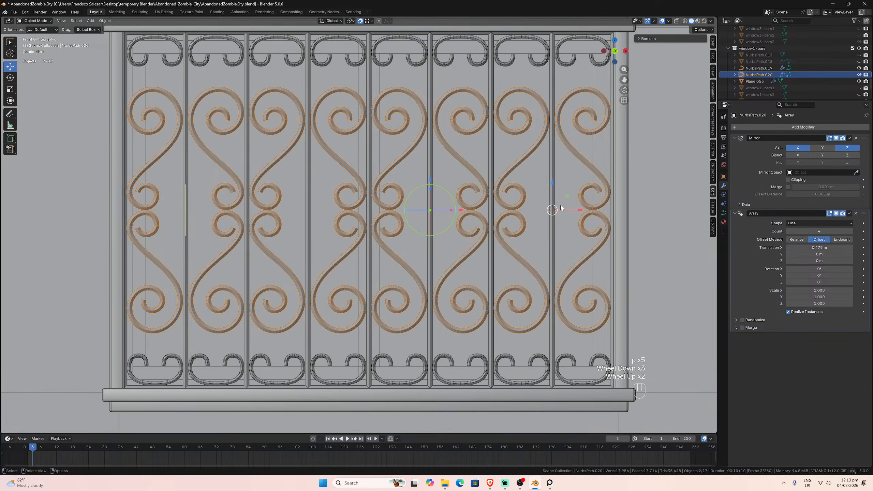
scroll(573, 189, "down", 2)
scroll(572, 188, "up", 4)
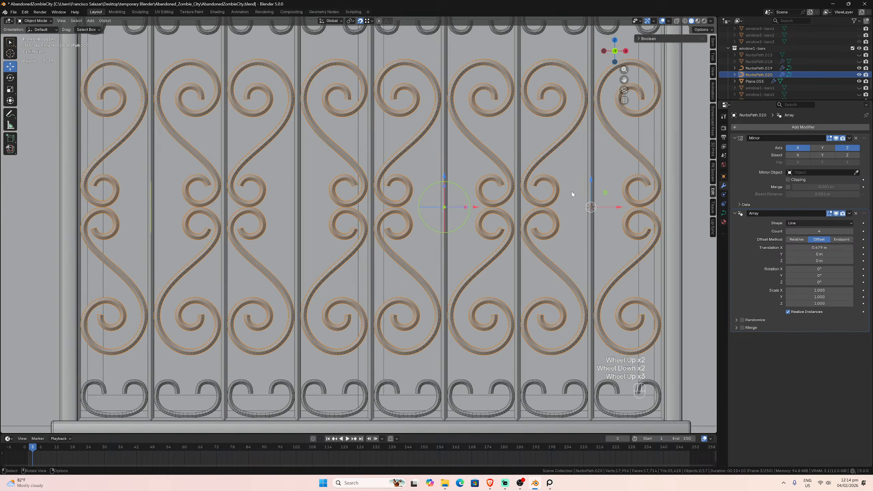
scroll(571, 191, "down", 3)
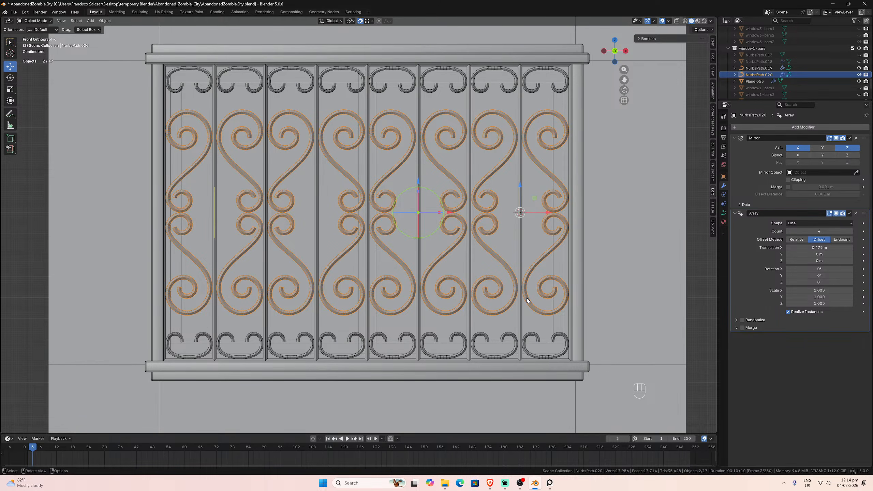
scroll(490, 292, "down", 1)
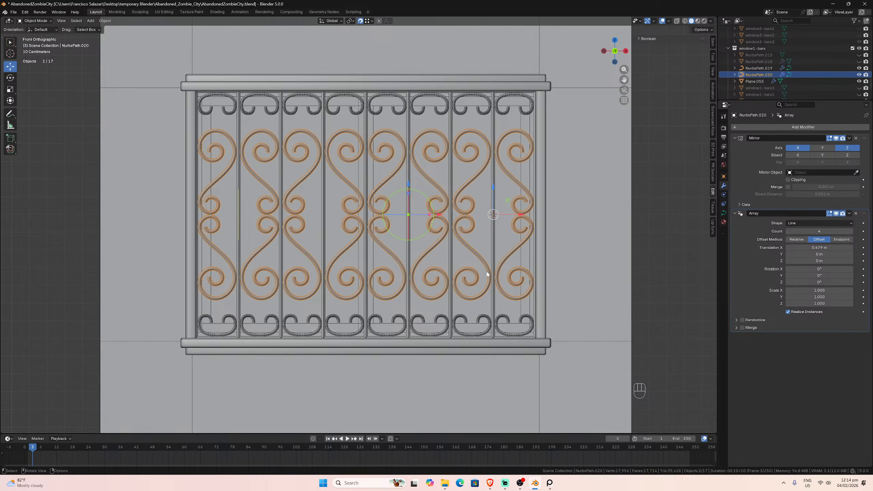
- Duplicate the small C-scroll curve in place and move the copy to the window1-bars-backup collection
left_click(502, 318)
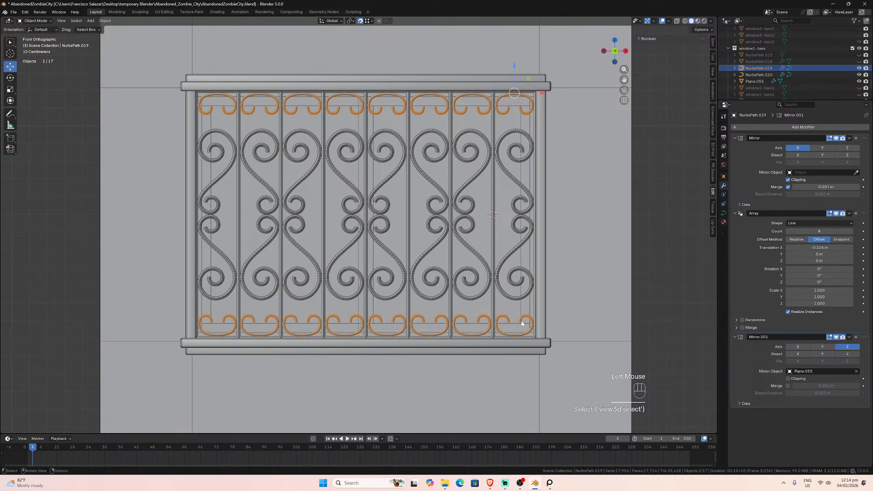
scroll(518, 316, "down", 2)
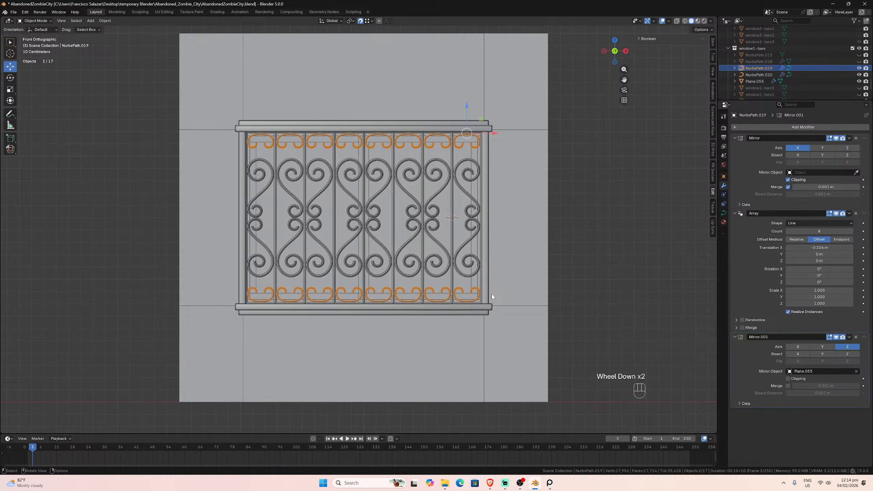
key("shift+d")
key("Escape")
key("m")
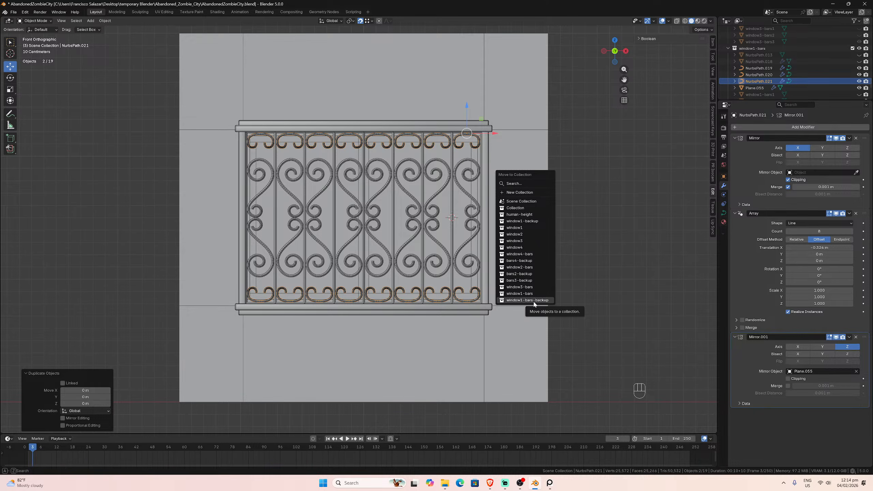
left_click(533, 301)
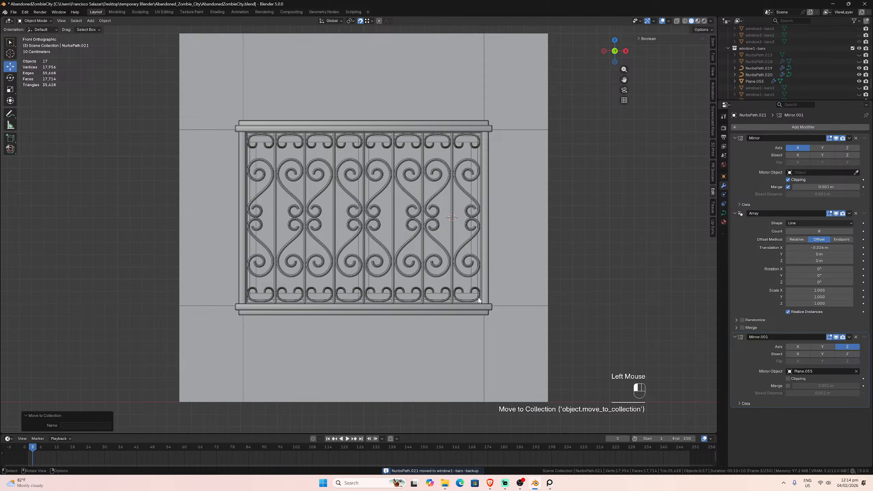
- Duplicate the C-scroll curve again and lower the copy about 0.42 m along Z, clear of the window
left_click(477, 297)
key("shift+d")
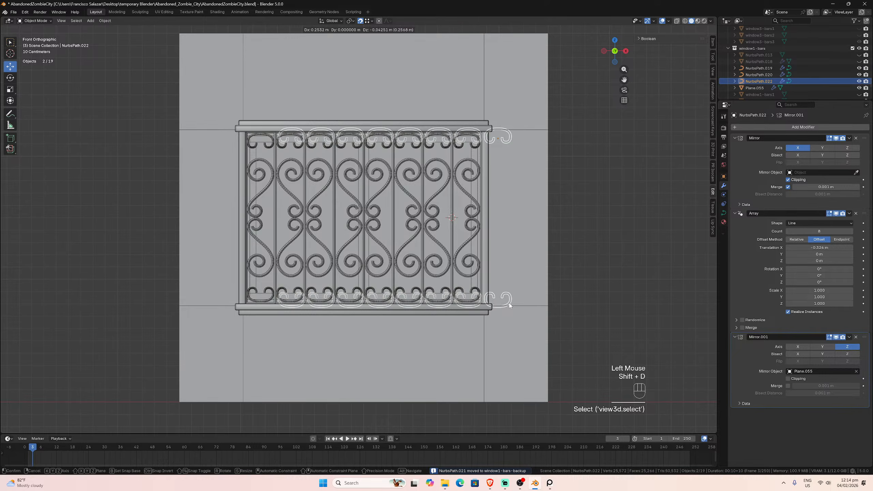
key("Escape")
key("g")
key("z")
left_click(483, 351)
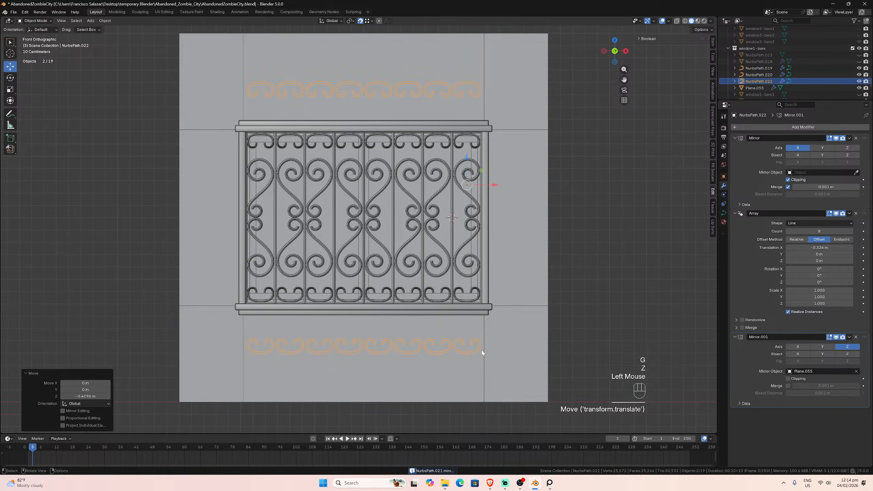
- Try to apply the first Mirror modifier on the C-scroll curve inside the window frame
scroll(491, 345, "up", 1)
middle_click_drag(491, 348, 556, 311)
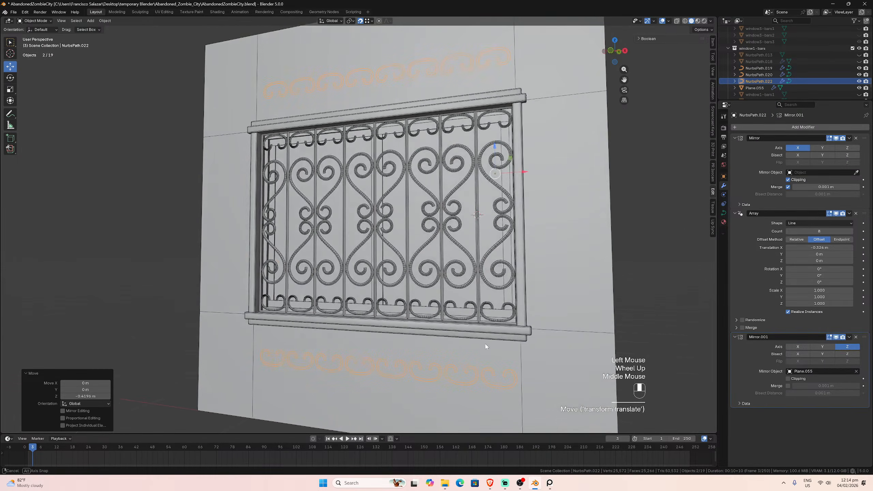
left_click(562, 309)
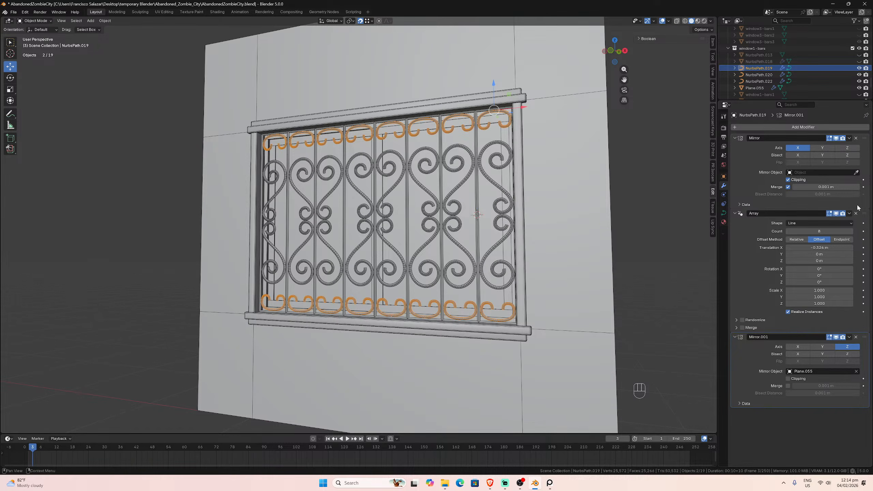
left_click(849, 138)
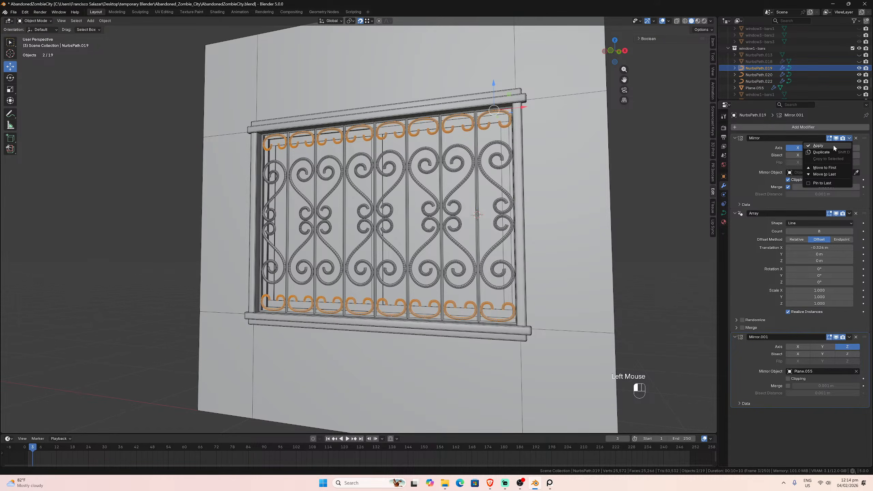
left_click(832, 145)
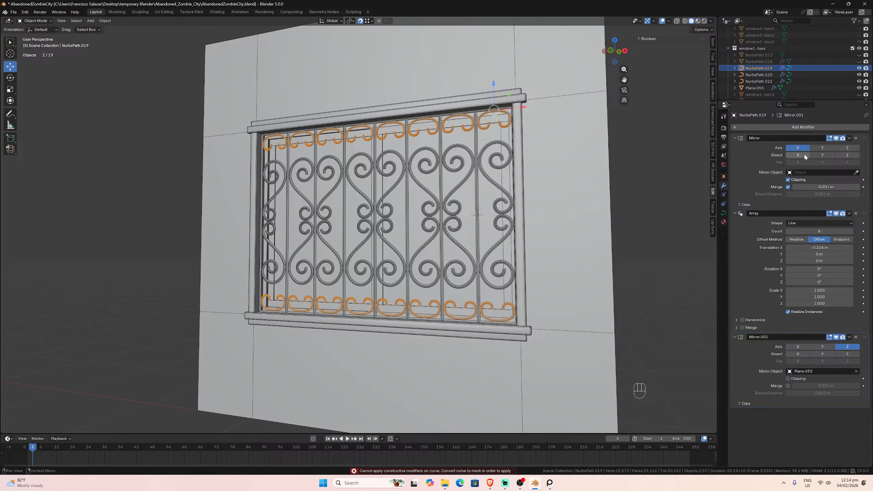
- Remove the Array and both Mirror modifiers from the C-scroll curve inside the frame, and convert it to a mesh
left_click(856, 213)
left_click(856, 213)
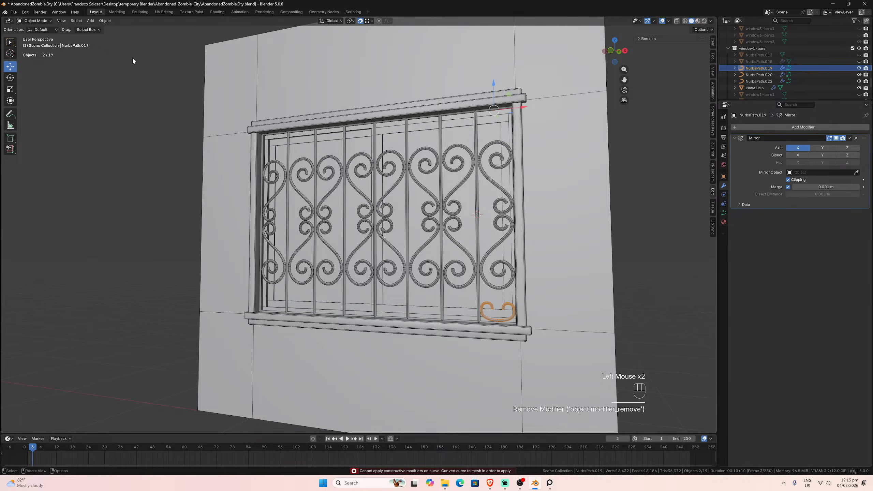
left_click(104, 21)
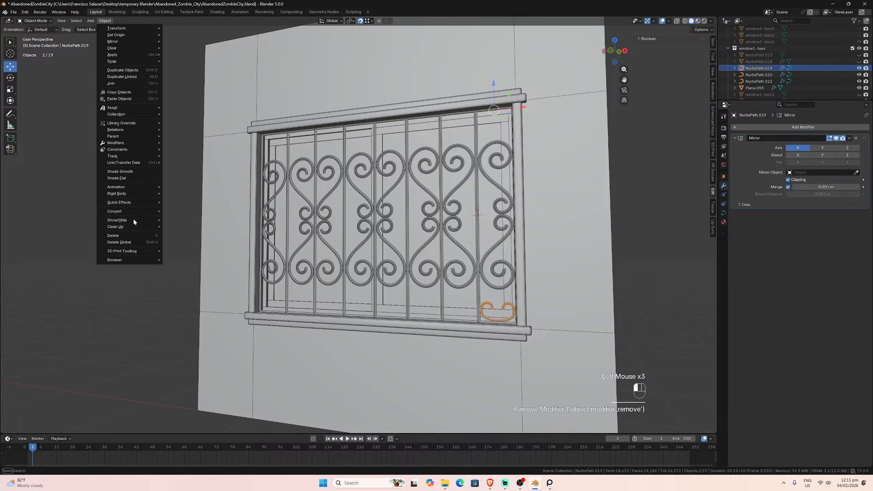
mouse_move(151, 211)
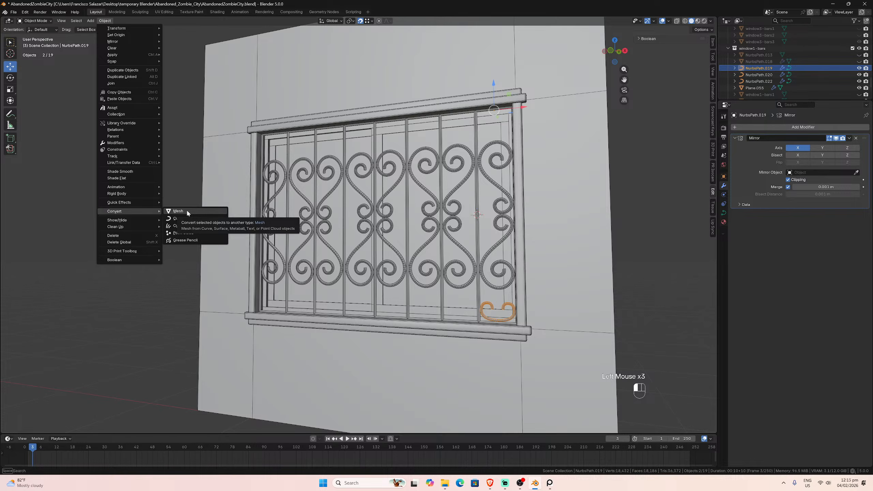
left_click(856, 138)
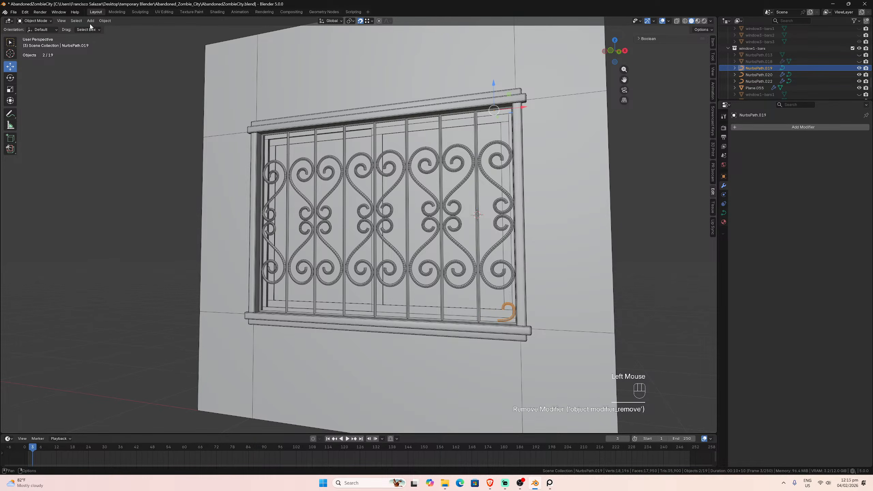
left_click(105, 21)
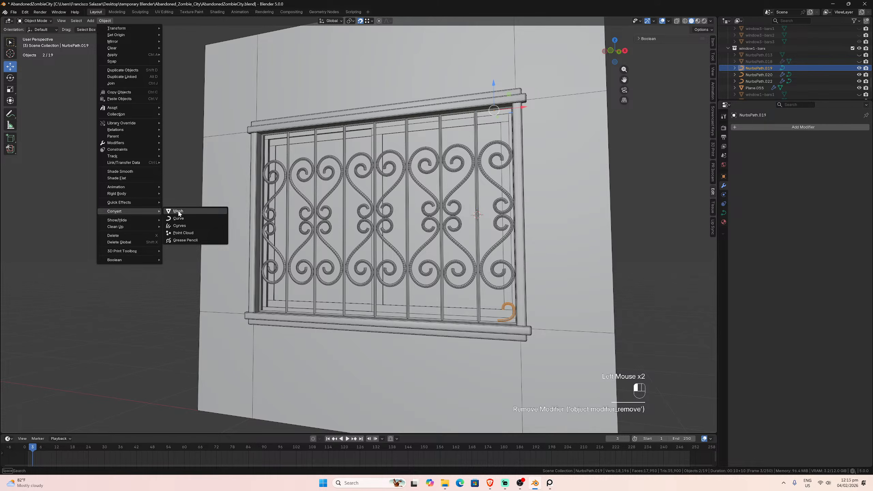
left_click(177, 211)
- Examine the converted half C-scroll up close, checking its ends and cross-section
middle_click_drag(524, 283, 524, 240)
scroll(524, 241, "up", 2)
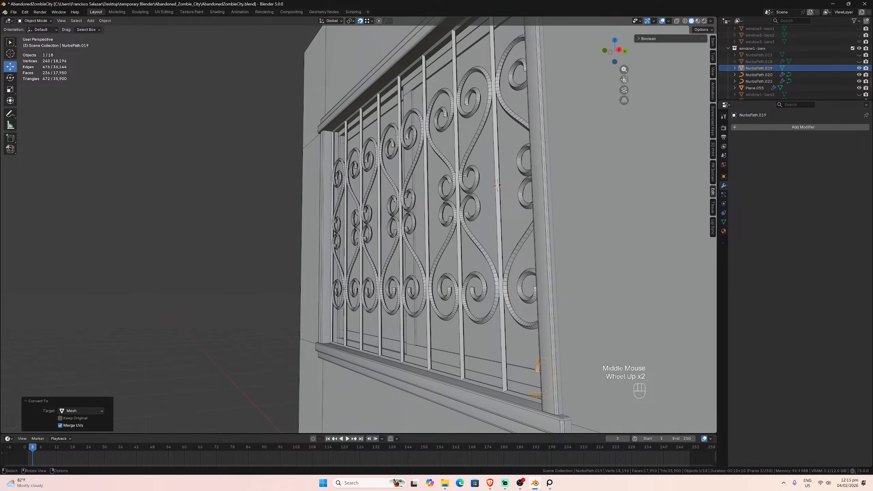
left_click_drag(624, 80, 491, 62)
scroll(576, 151, "up", 1)
middle_click_drag(565, 160, 586, 188)
scroll(604, 180, "up", 1)
scroll(601, 181, "up", 2)
scroll(589, 189, "up", 3)
scroll(586, 188, "down", 1)
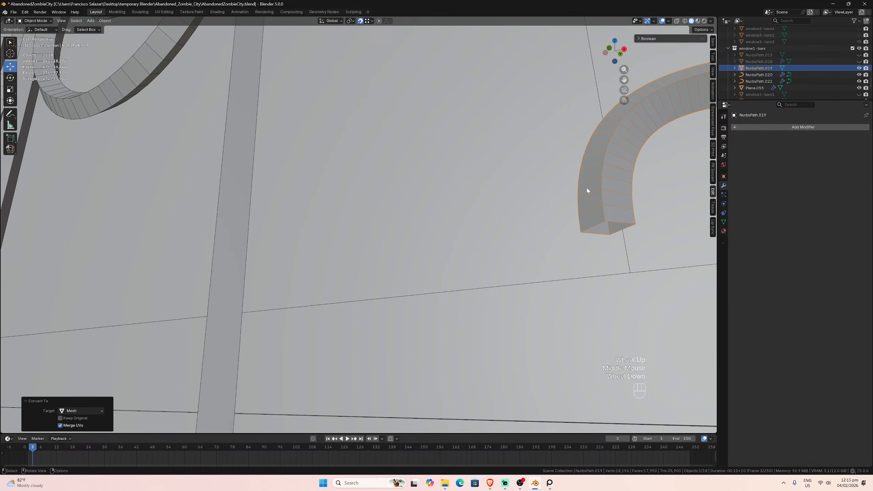
scroll(626, 196, "down", 1)
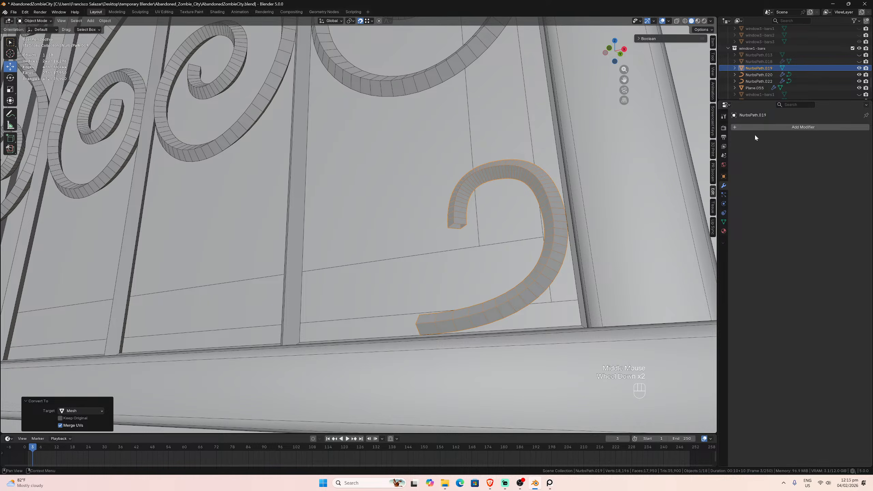
- Copy the modifiers from the lowered C-scroll duplicate to the converted mesh scroll
left_click(747, 126)
mouse_move(747, 127)
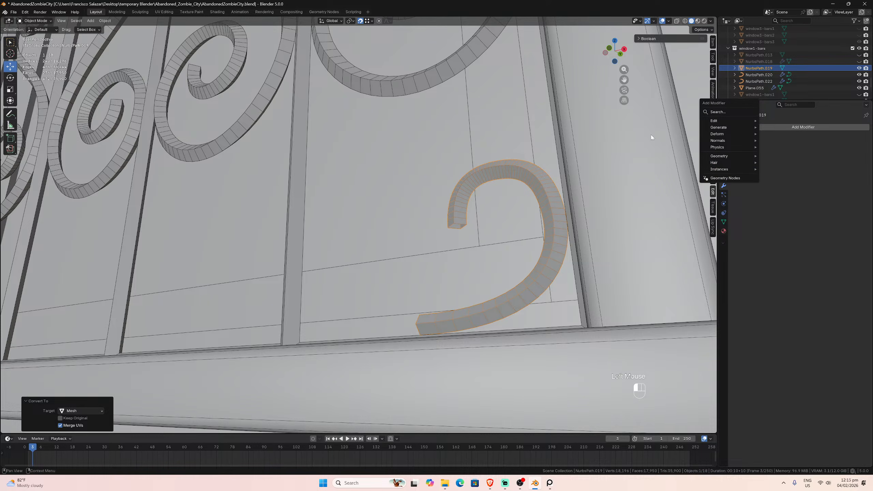
scroll(483, 221, "down", 3)
middle_click_drag(399, 238, 352, 243)
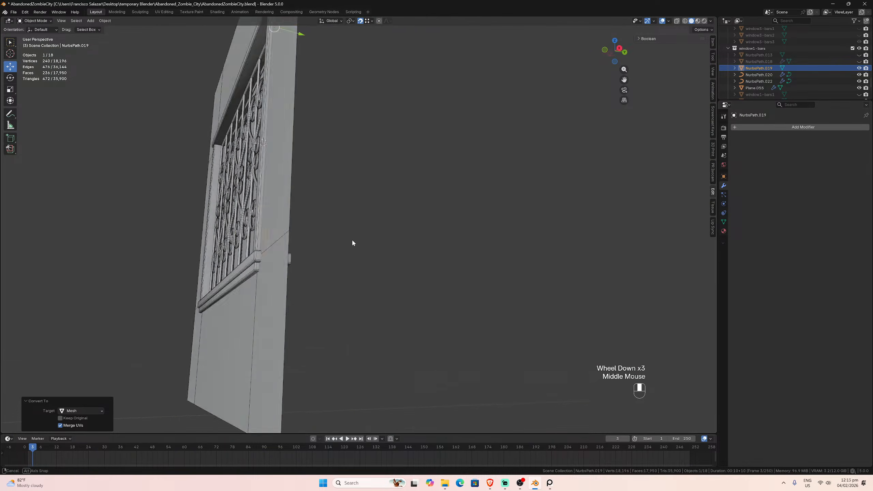
scroll(288, 277, "up", 1)
left_click(194, 357, "shift")
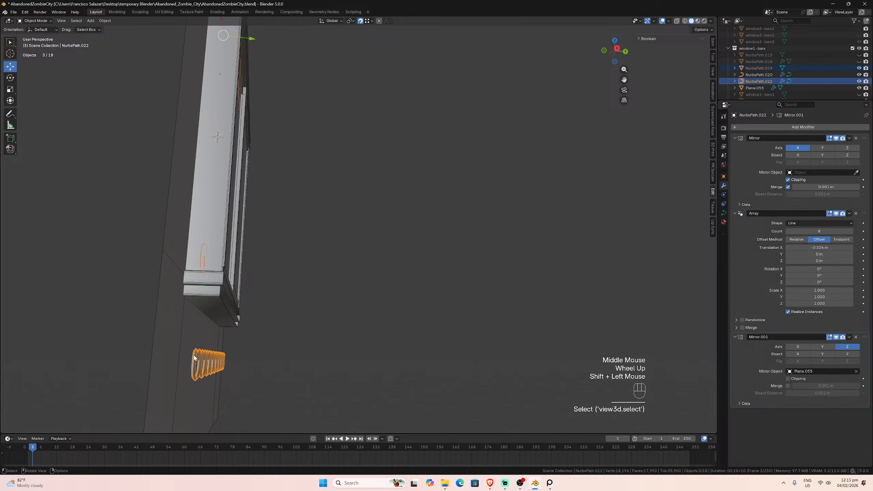
key("ctrl+l")
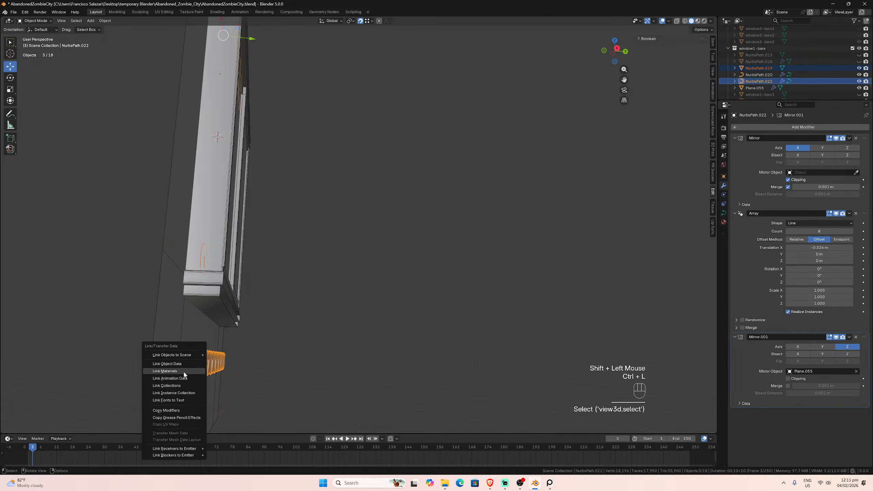
left_click(166, 410)
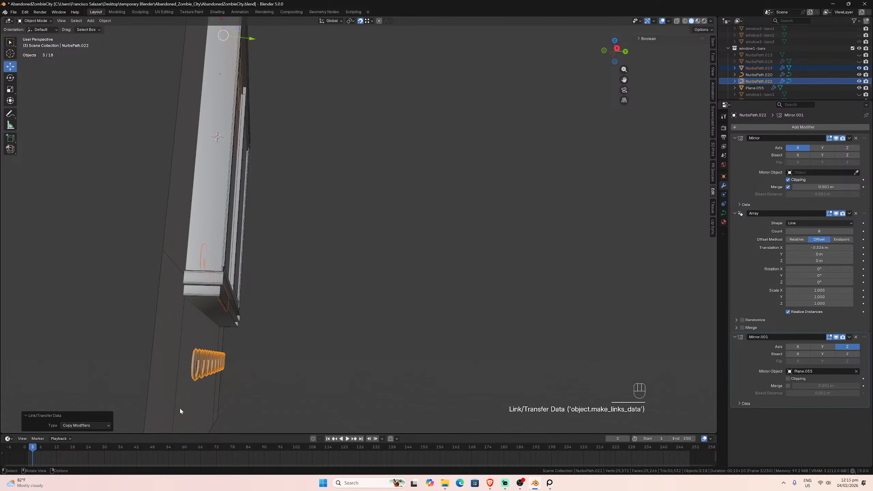
- Delete the lowered C-scroll duplicate outside the window
middle_click_drag(309, 316, 337, 310)
middle_click_drag(365, 283, 303, 309)
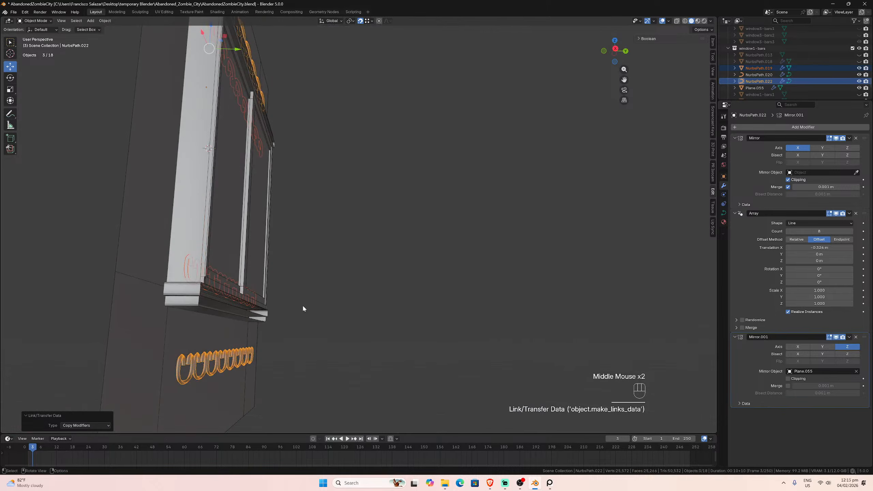
left_click(215, 356)
key("x")
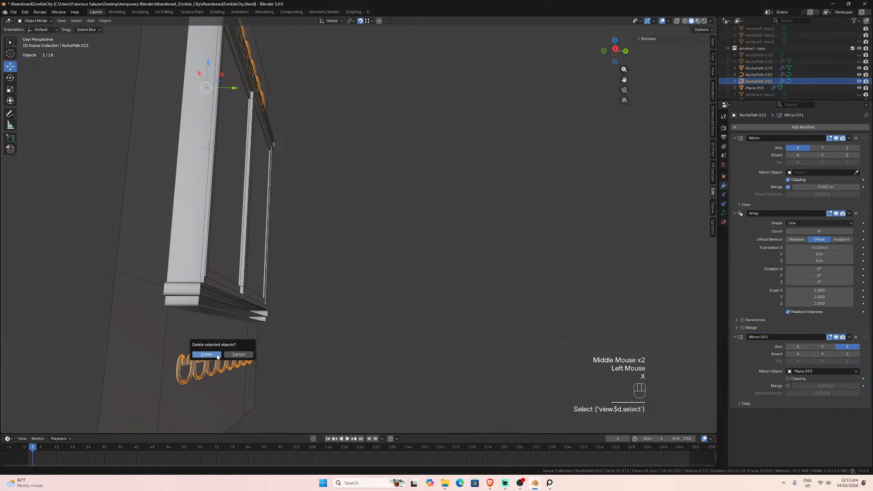
left_click(225, 353)
middle_click_drag(227, 353, 398, 309)
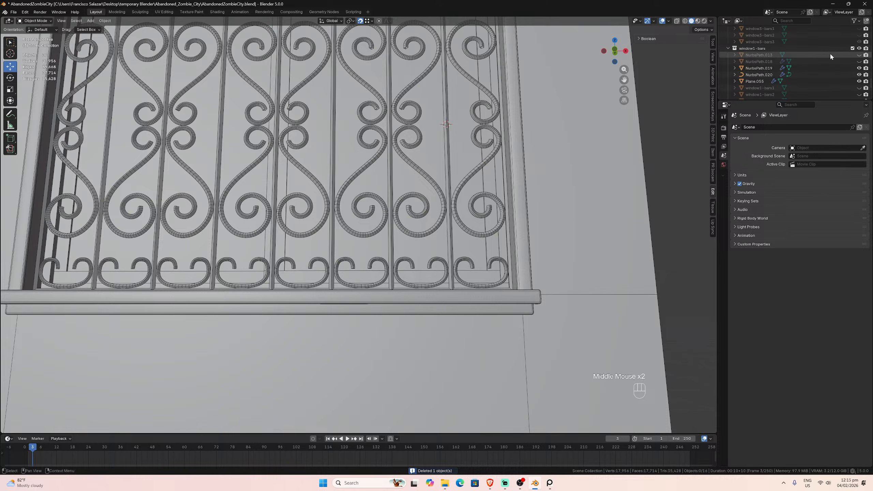
- Check the window1-bars and window1-bars-backup collections by toggling their visibility, leaving window1-bars shown and the backup hidden
left_click(859, 49)
scroll(860, 62, "down", 4)
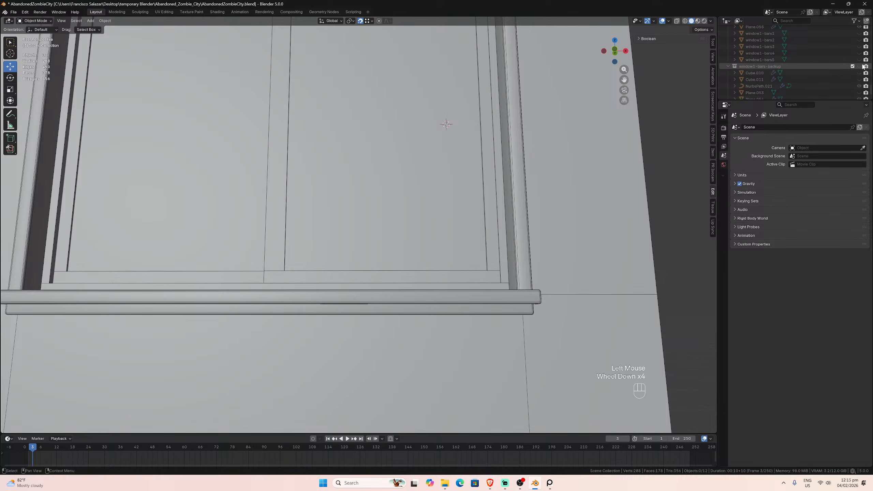
left_click(859, 67)
left_click(859, 66)
scroll(845, 55, "up", 2)
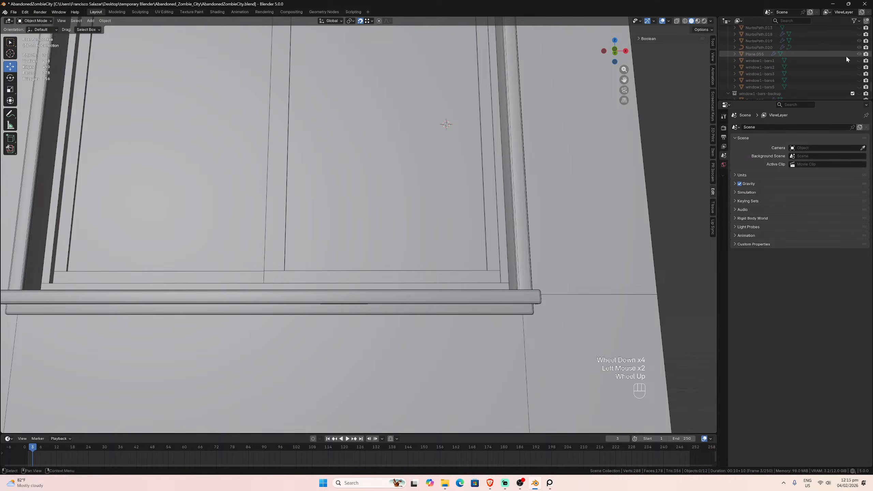
scroll(847, 56, "up", 1)
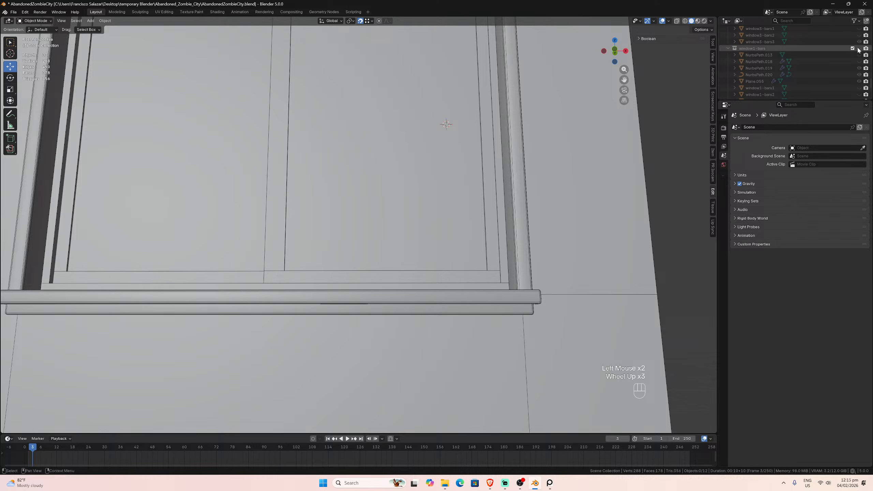
left_click(858, 49)
- Select the C-scroll mesh along the lower window edge and turn off the wireframe overlay
middle_click_drag(522, 192, 478, 230)
scroll(465, 255, "up", 2)
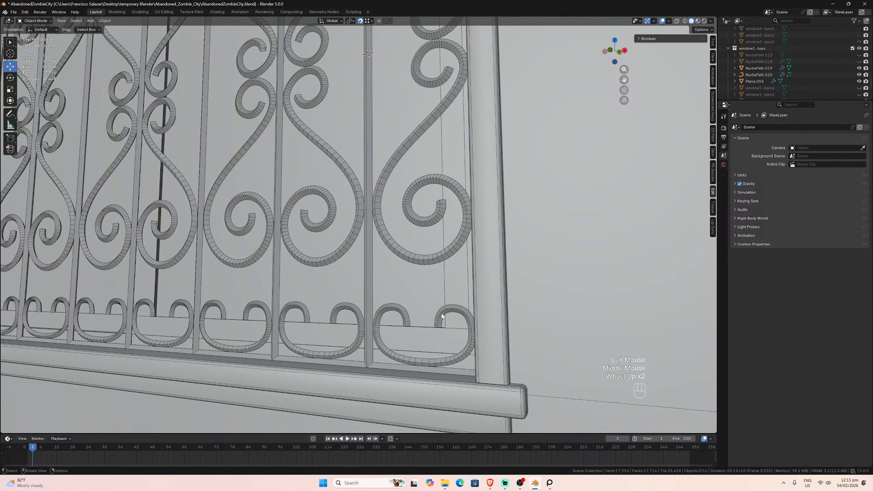
left_click(442, 317)
scroll(469, 304, "up", 1)
middle_click_drag(469, 304, 498, 285)
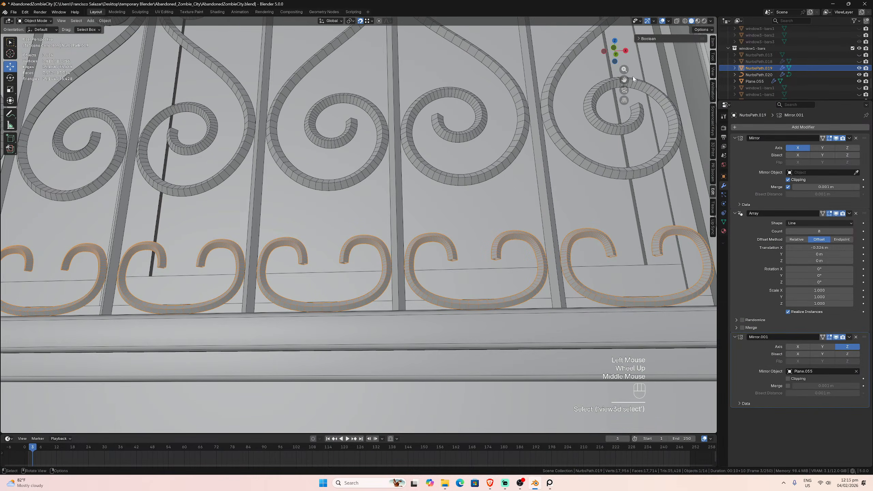
left_click_drag(623, 80, 643, 81)
left_click(668, 21)
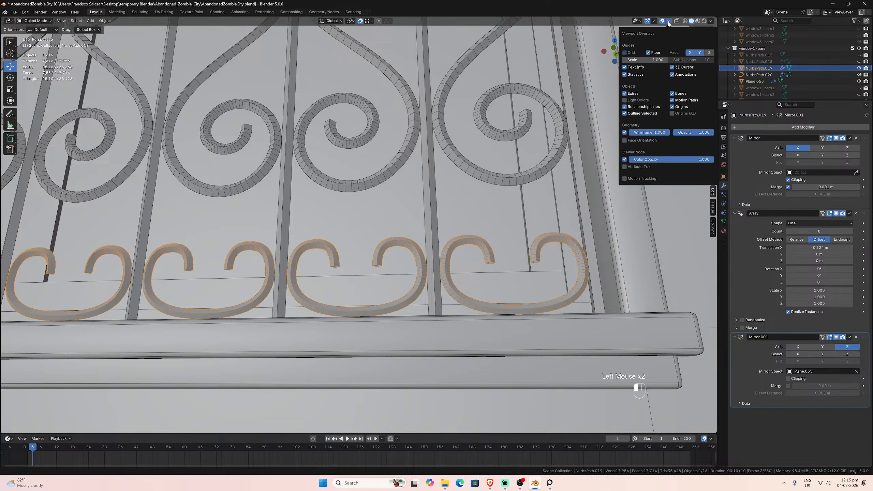
left_click(624, 132)
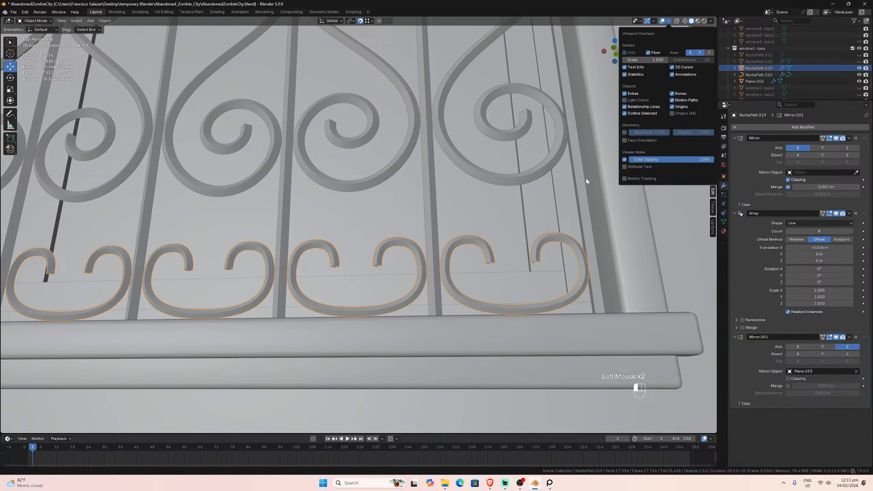
- Shade the C-scroll mesh smooth with Keep Sharp Edges on
scroll(546, 226, "down", 1)
scroll(546, 226, "up", 1)
right_click(537, 242)
left_click(537, 241)
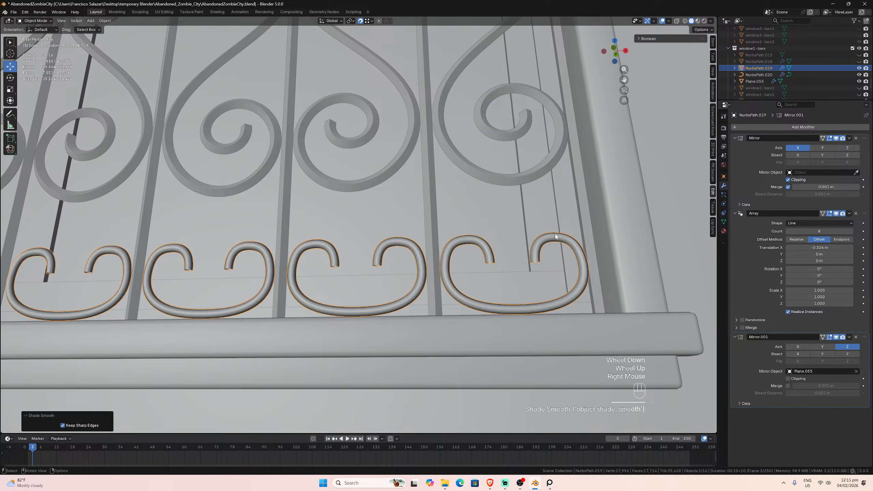
- Cap the open inner end of the lower-right C-scroll mesh with a new face
middle_click_drag(555, 234, 547, 234)
scroll(563, 206, "up", 2)
key("Tab")
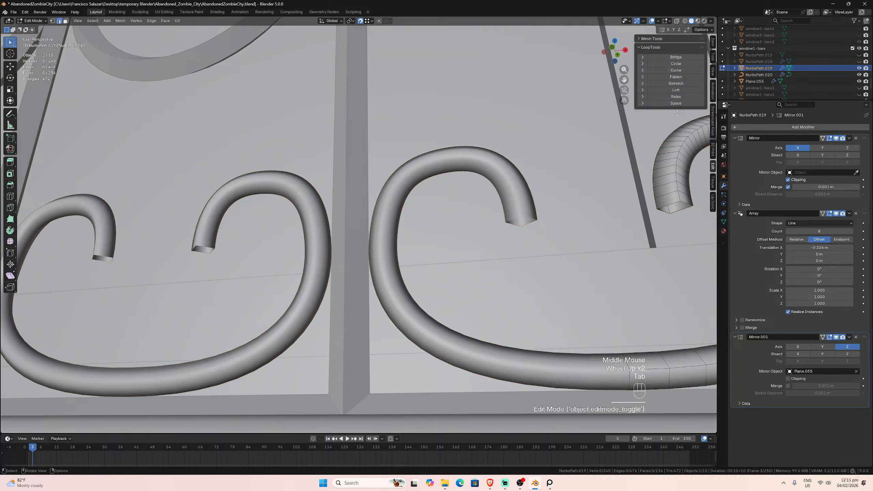
left_click_drag(624, 80, 439, 68)
left_click(414, 192)
left_click(415, 190)
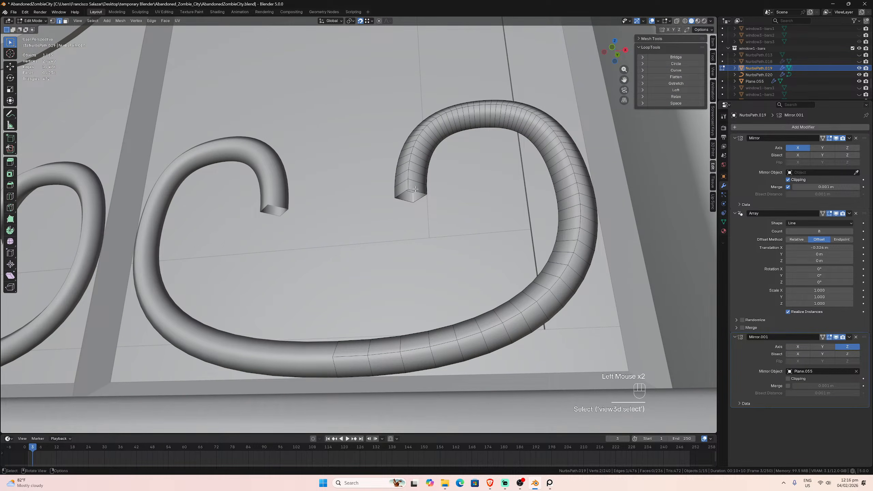
left_click(415, 189)
key("f")
- Mark the C-scroll's end-cap edges and all four lengthwise corner edges as sharp
left_click(413, 198)
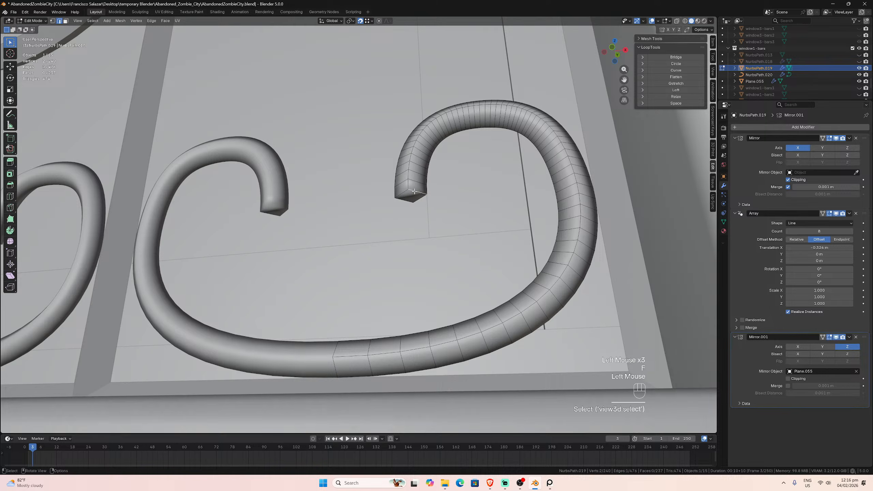
left_click(414, 199, "alt")
left_click(403, 195, "alt+shift")
left_click(403, 195, "alt+shift")
left_click(403, 195, "alt+shift")
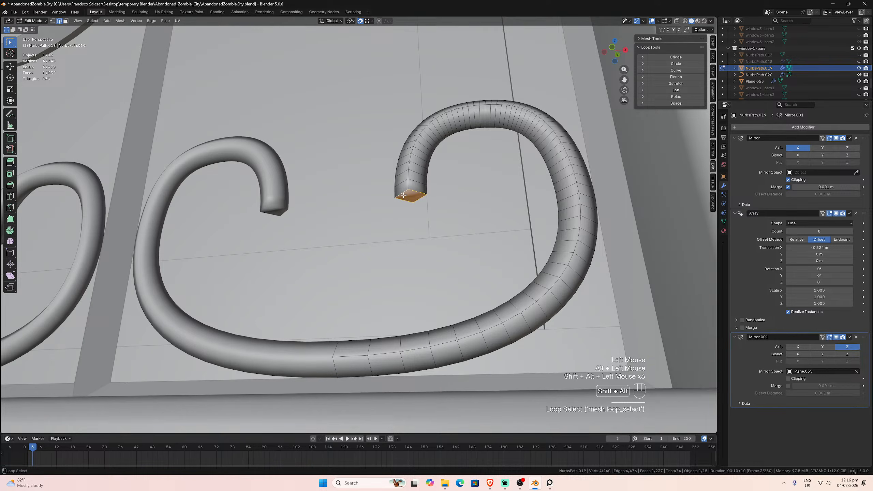
left_click(405, 192, "alt+shift")
left_click(413, 189, "alt+shift")
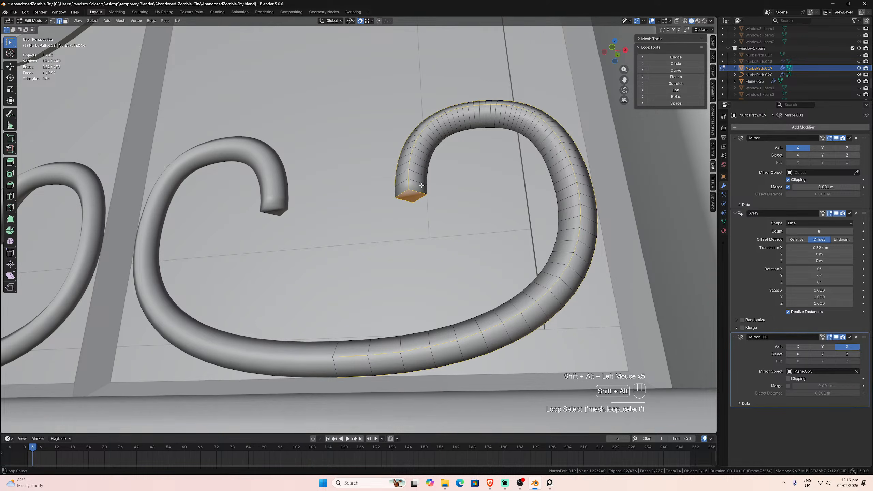
left_click(424, 187, "alt+shift")
scroll(424, 187, "down", 2)
middle_click_drag(424, 187, 482, 250)
key("KP_Decimal")
scroll(483, 250, "up", 2)
left_click(423, 223, "alt+shift")
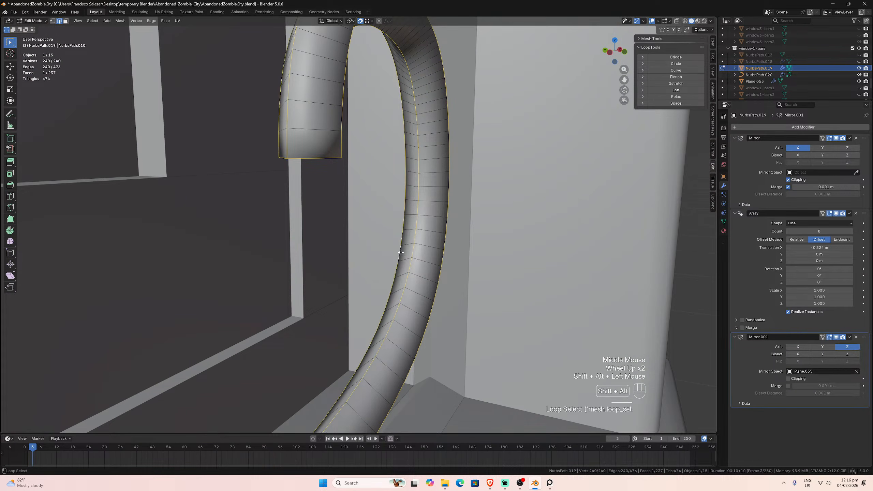
middle_click_drag(423, 223, 361, 218)
scroll(361, 219, "down", 2)
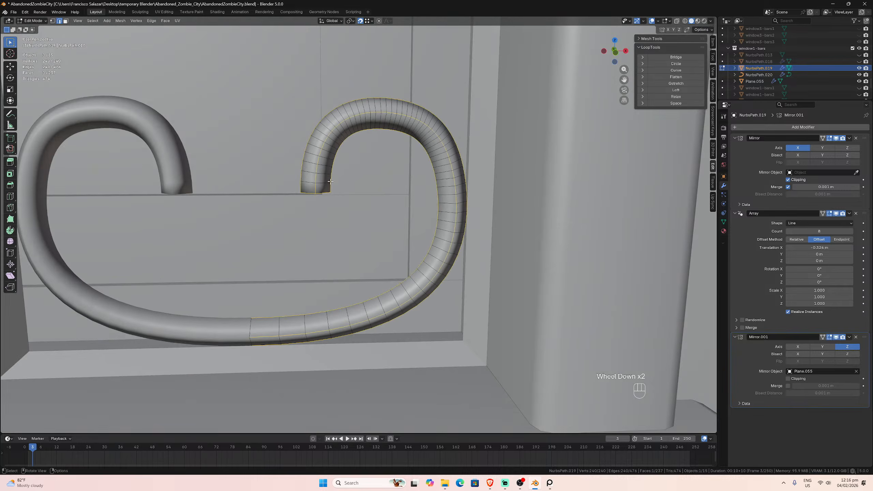
left_click(151, 21)
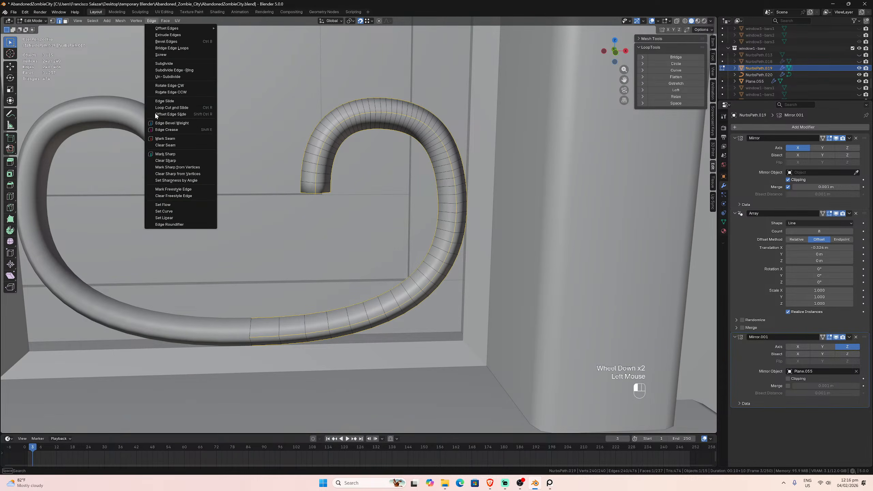
left_click(167, 156)
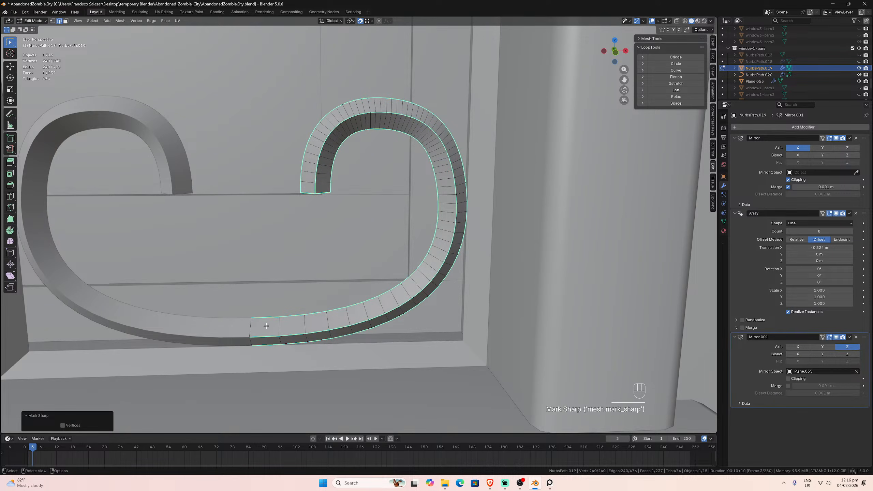
key("Tab")
key("Tab")
left_click(249, 331)
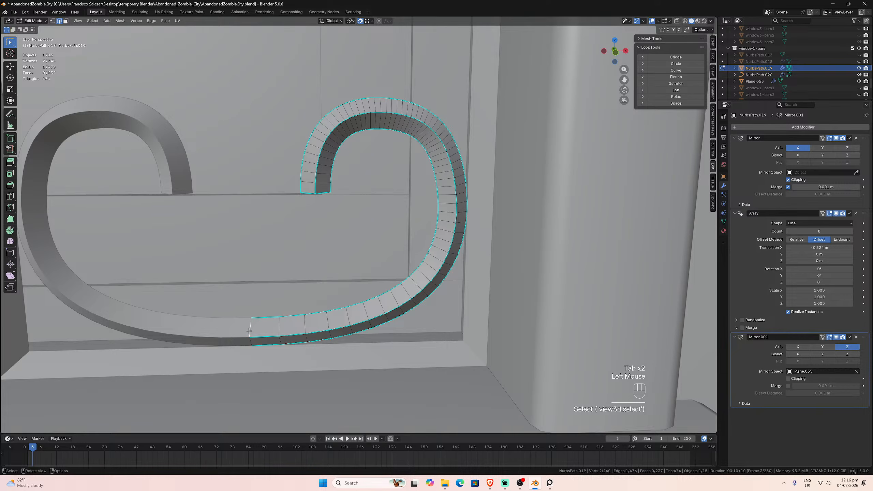
left_click(250, 331, "alt")
key("g")
key("x")
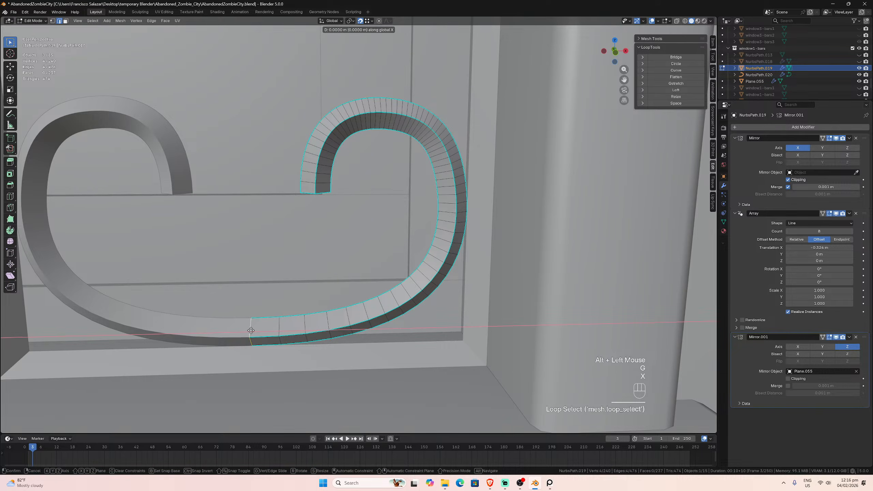
key("Escape")
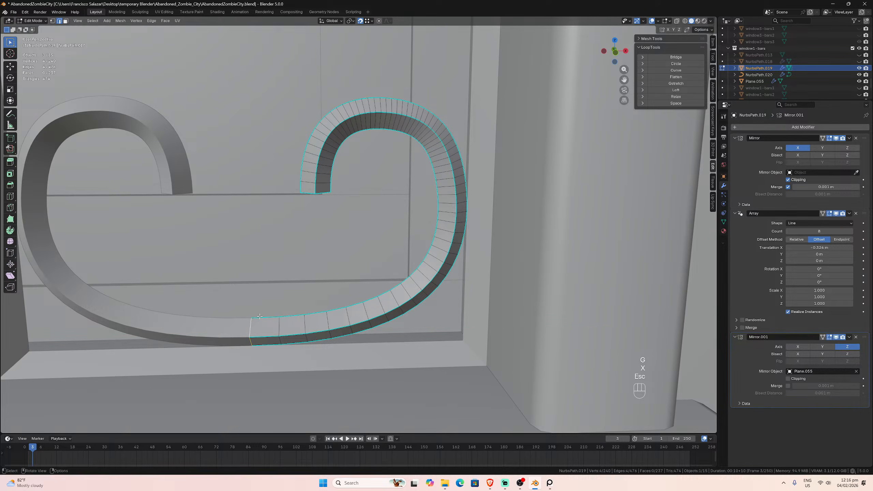
- Leave Edit Mode and show the window bars in front orthographic view
scroll(324, 263, "down", 3)
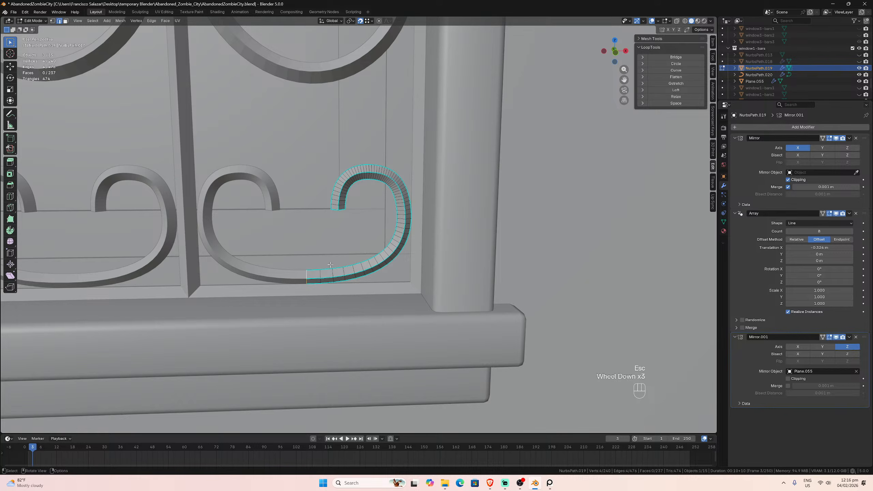
scroll(330, 265, "up", 1)
key("Tab")
scroll(330, 264, "down", 3)
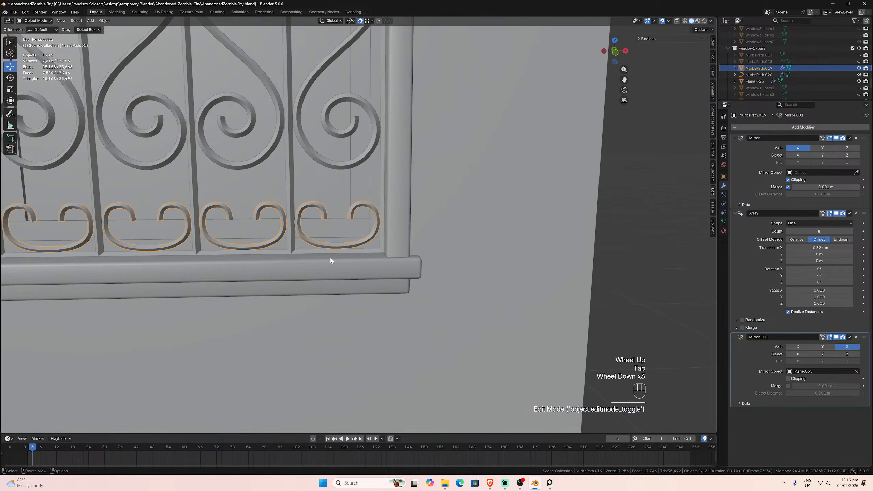
scroll(330, 260, "down", 2)
middle_click_drag(493, 248, 336, 232)
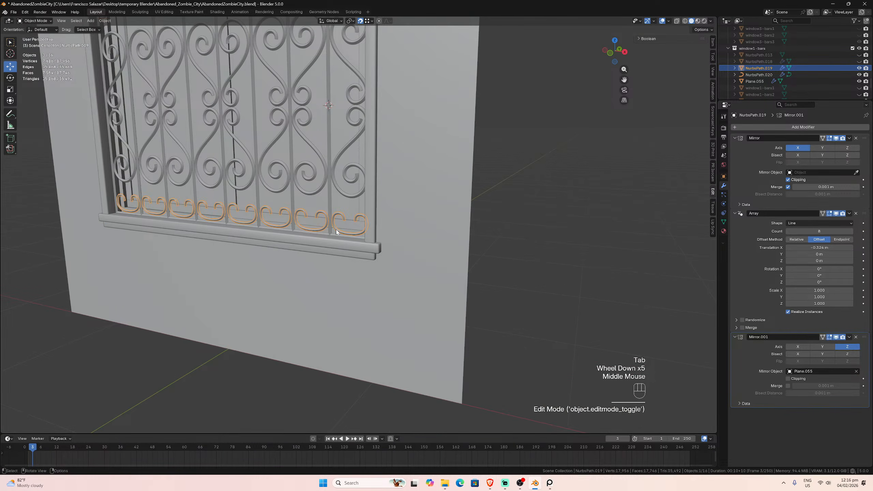
key("KP_1")
left_click_drag(624, 80, 687, 100)
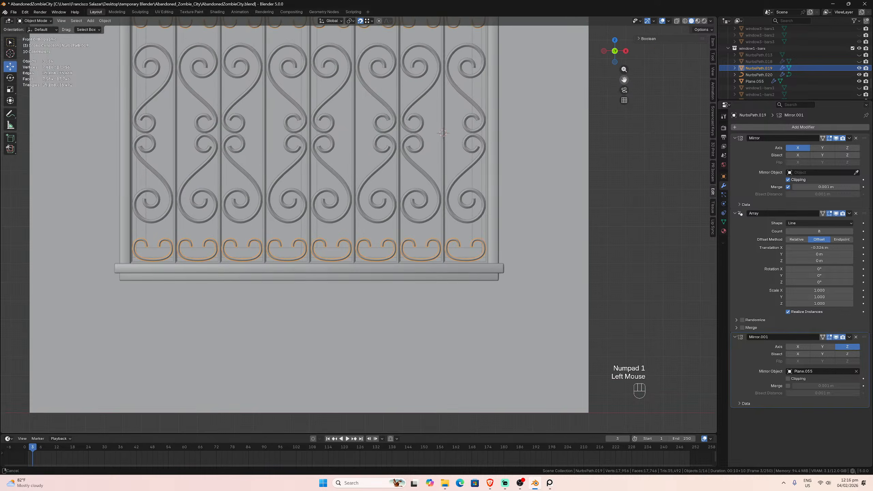
- Examine the row of C-scrolls along the lower window edge from the front, checking their shading and fit between the bars
scroll(529, 218, "up", 2)
scroll(510, 270, "up", 3)
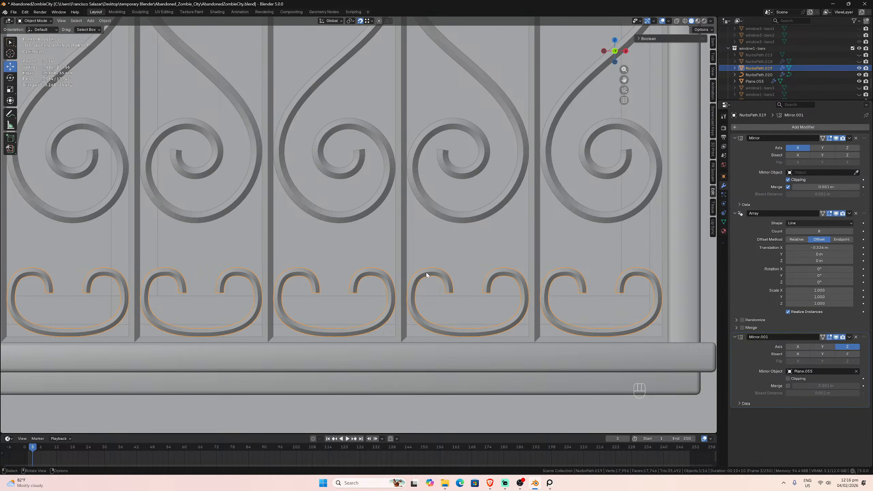
scroll(424, 274, "up", 4)
scroll(424, 275, "down", 2)
scroll(424, 274, "down", 2)
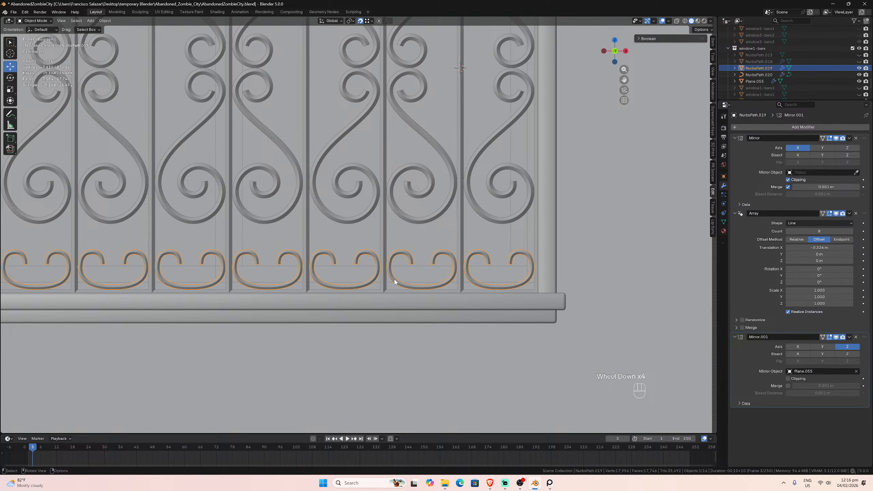
scroll(452, 287, "up", 3)
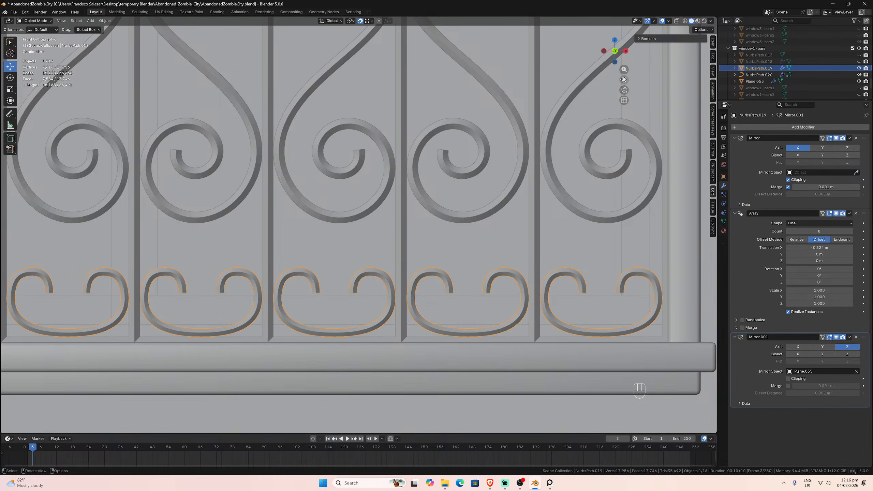
left_click_drag(623, 79, 872, 21)
scroll(420, 248, "up", 2)
scroll(420, 251, "up", 5)
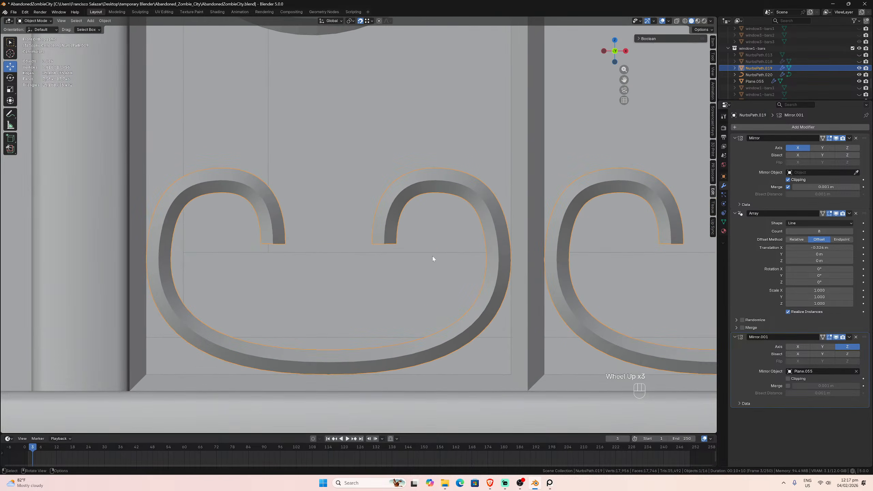
scroll(417, 292, "down", 1)
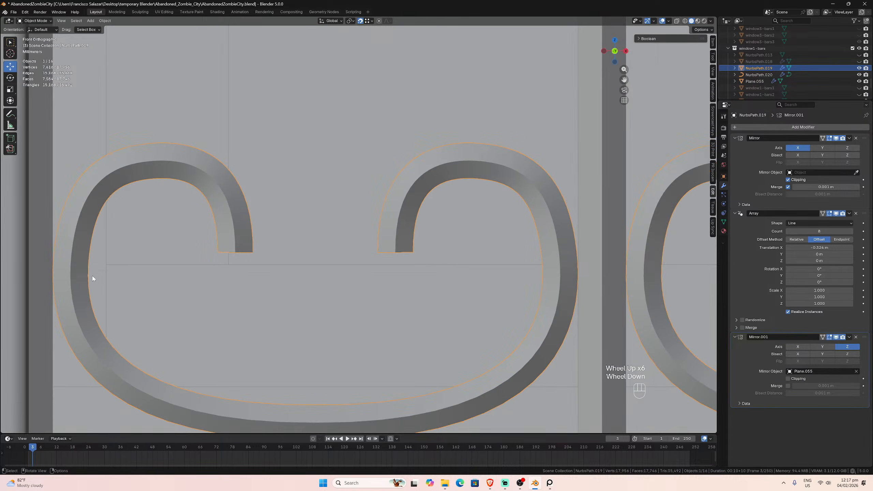
scroll(73, 275, "down", 5)
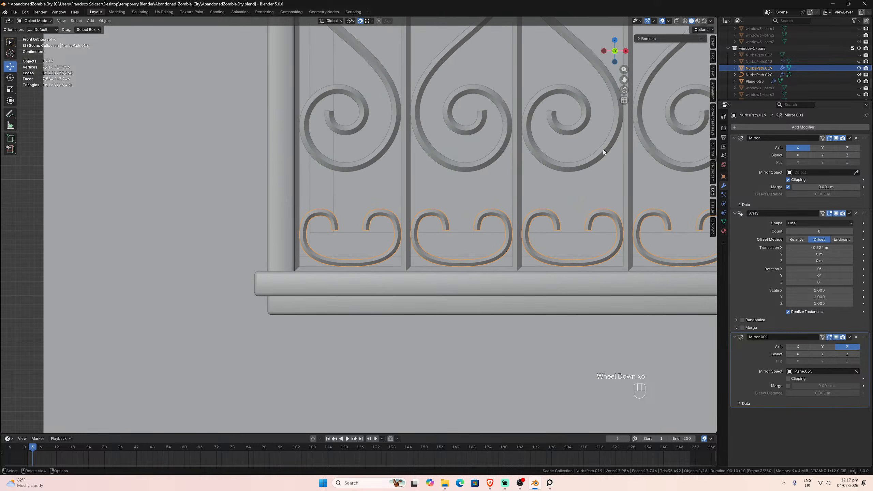
left_click_drag(623, 68, 622, 36)
scroll(558, 134, "down", 2)
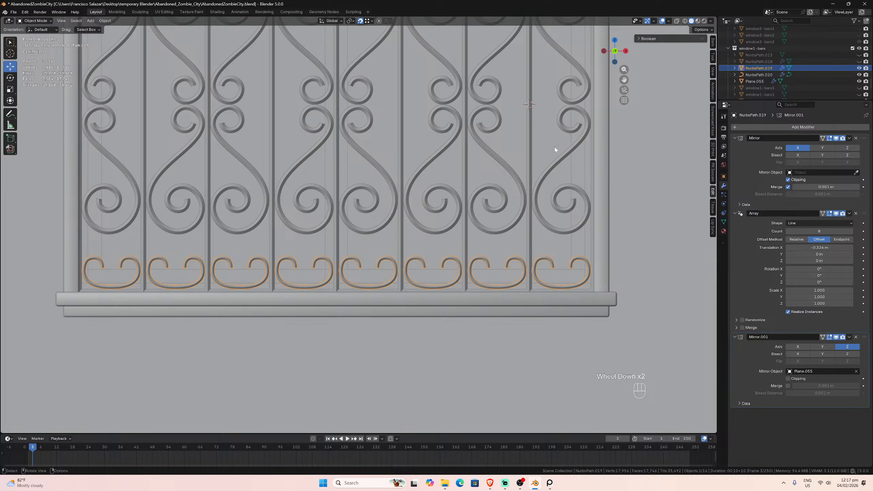
scroll(617, 109, "down", 1)
left_click_drag(623, 80, 610, 90)
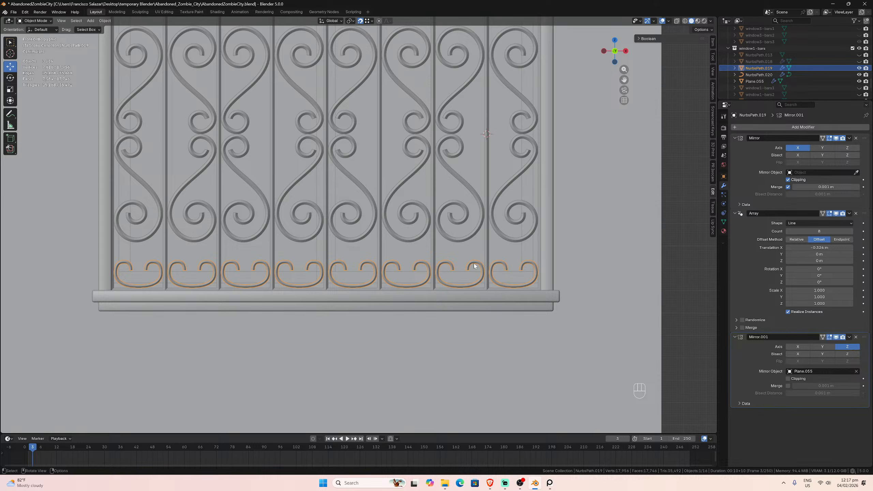
- Duplicate the straight vertical bars in place and move the copy to the window1-bars-backup collection
scroll(523, 263, "down", 3)
scroll(501, 247, "up", 3)
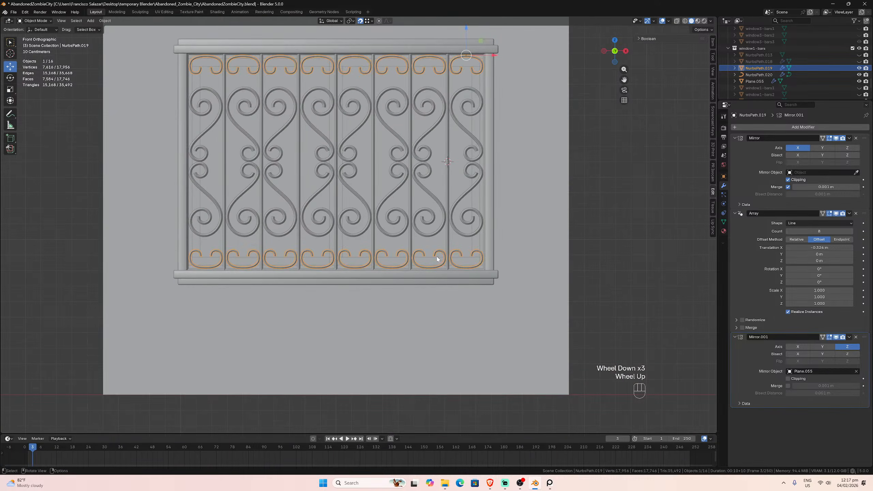
scroll(549, 198, "down", 1)
left_click_drag(623, 81, 647, 118)
left_click(489, 277)
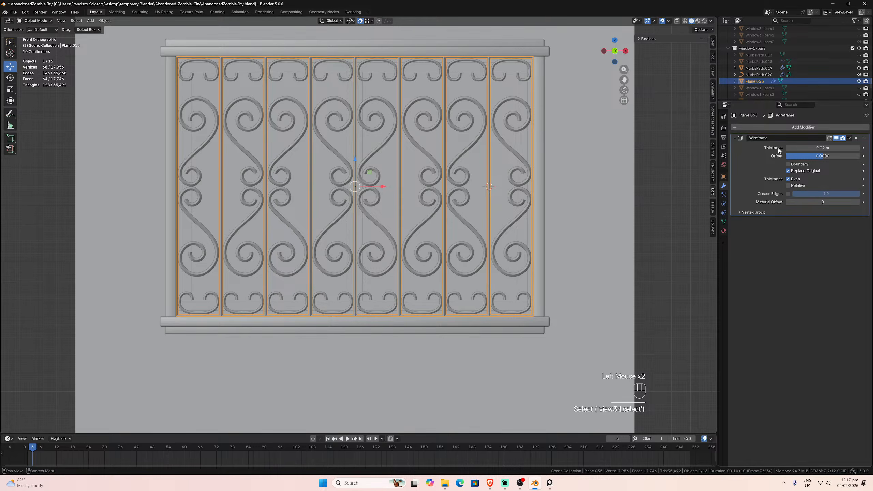
scroll(535, 222, "down", 1)
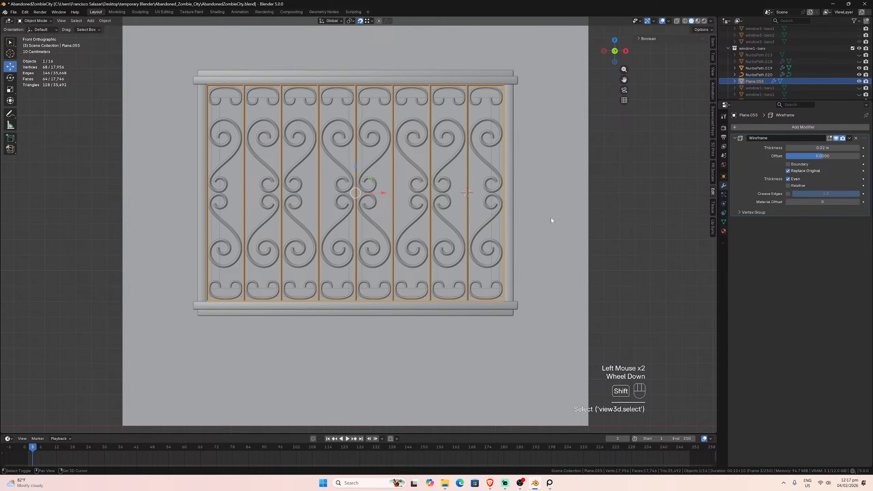
key("shift+d")
key("Escape")
key("m")
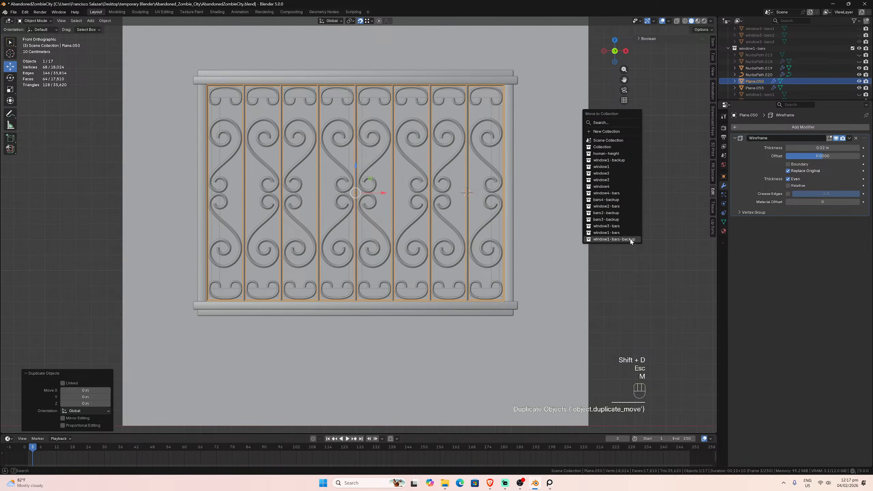
left_click(624, 241)
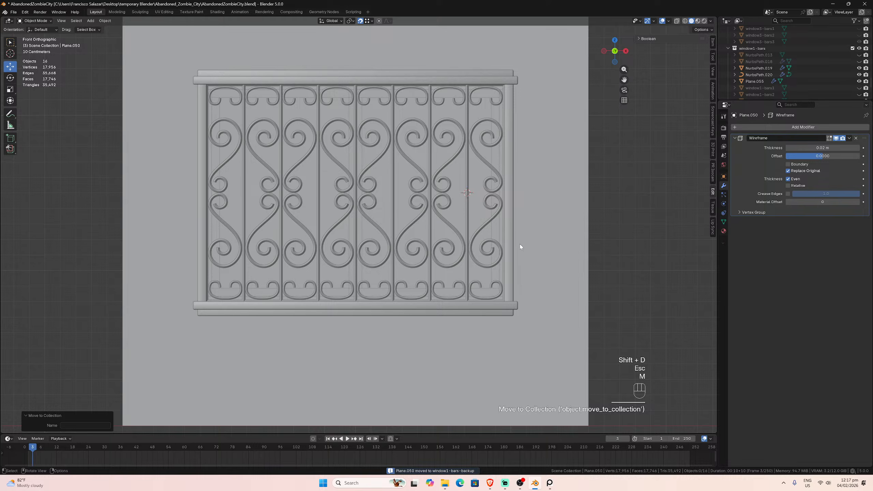
- Check the original straight bars' transform values and apply their Wireframe modifier
left_click(468, 223)
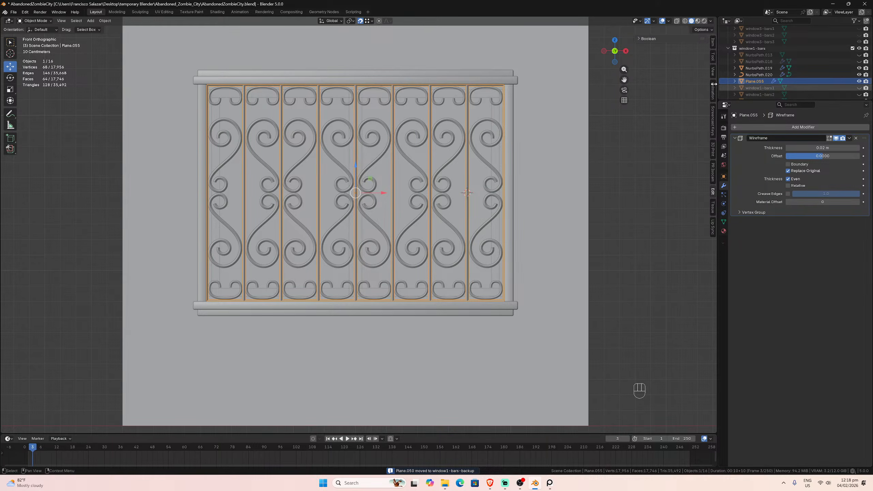
key("n")
key("n")
left_click(712, 42)
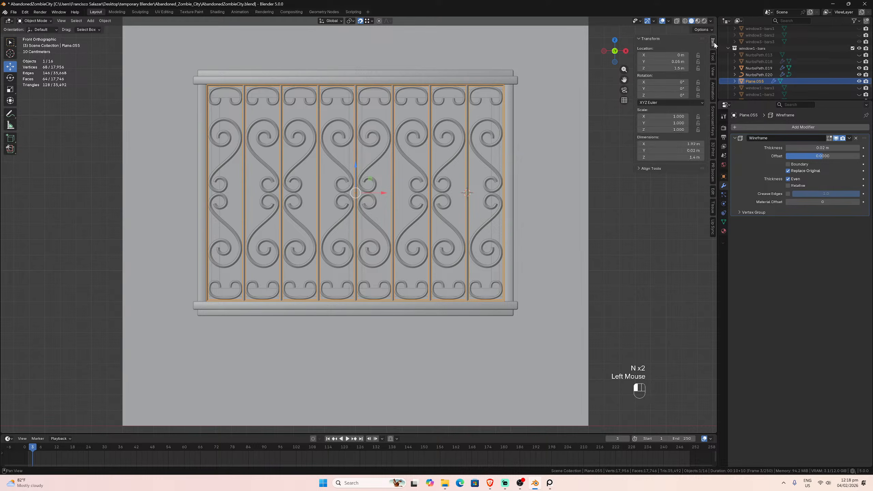
key("n")
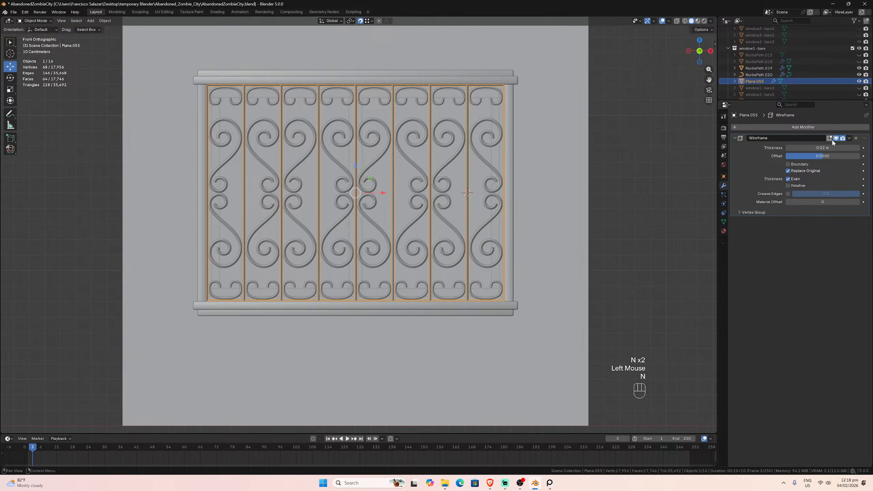
left_click(849, 138)
left_click(833, 146)
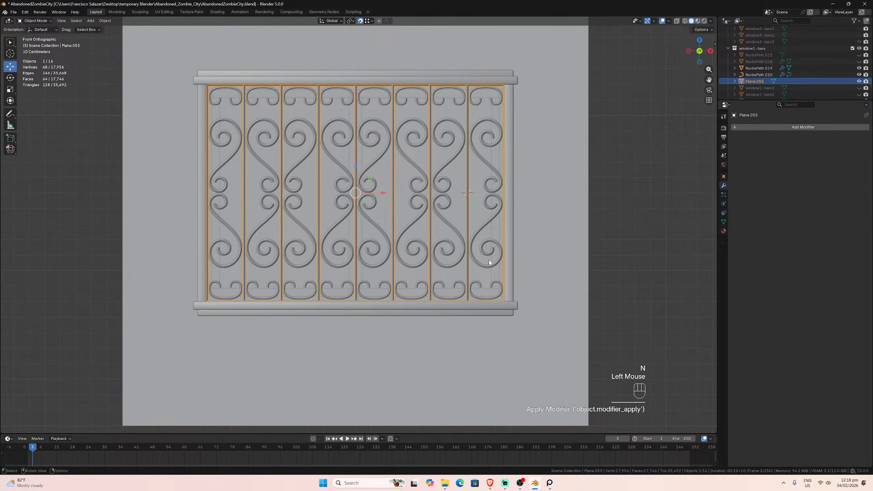
- Mark all edges of the straight vertical bars as sharp and return to Object Mode
scroll(489, 268, "up", 1)
key("Tab")
key("Tab")
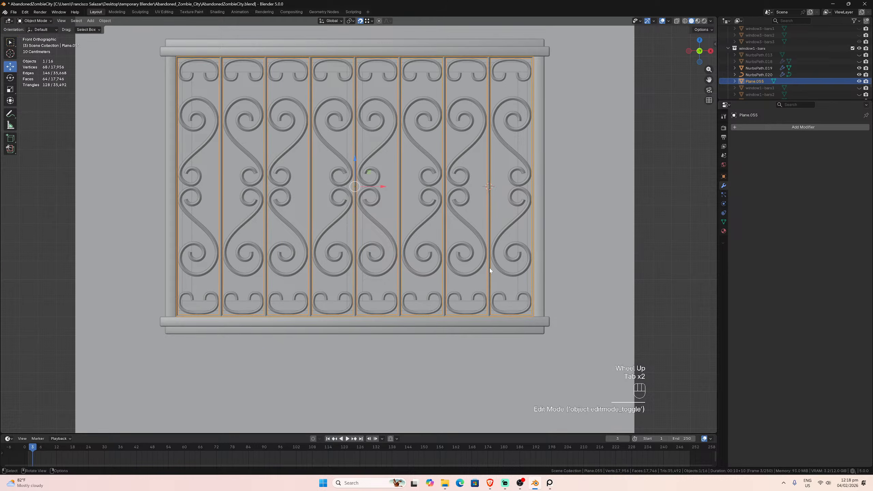
right_click(490, 268)
left_click(489, 266)
key("Tab")
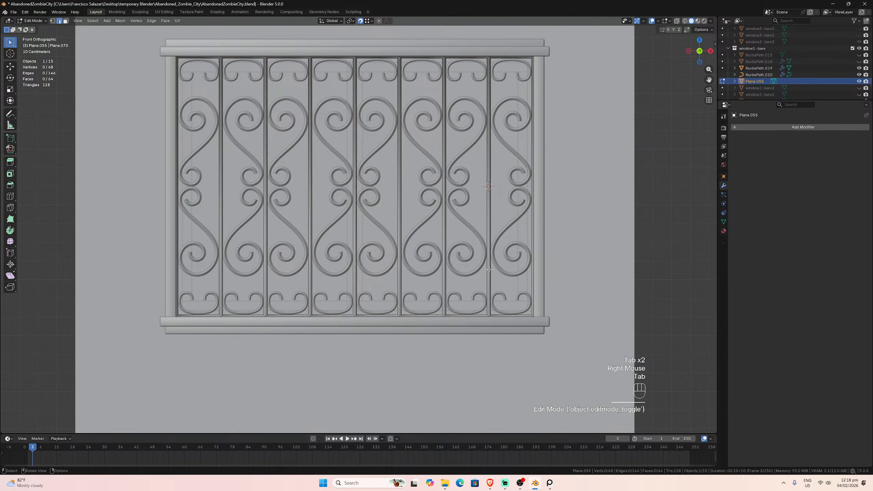
key("a")
left_click(151, 20)
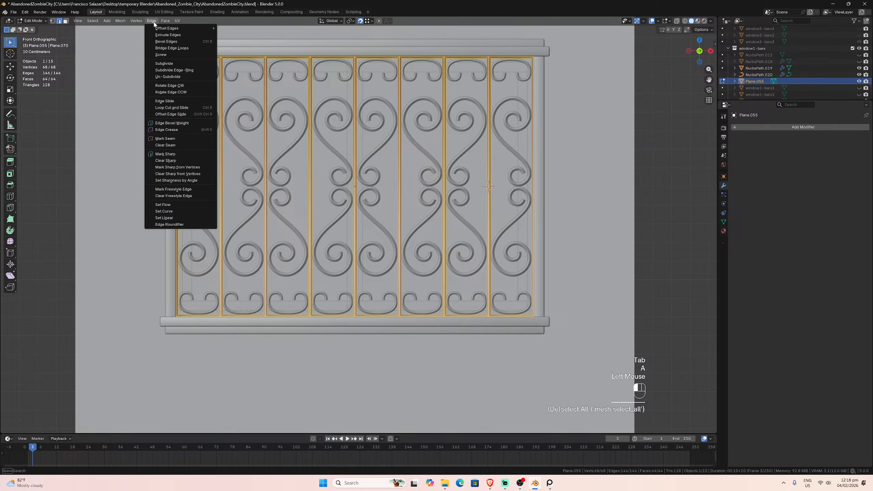
left_click(164, 156)
key("Tab")
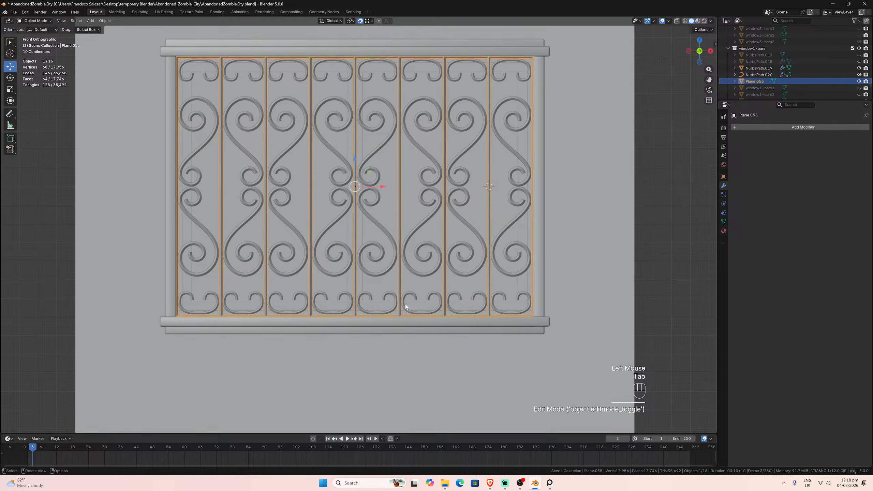
- Convert the rows of C-scrolls along the upper and lower window edges to a mesh
scroll(407, 303, "up", 3)
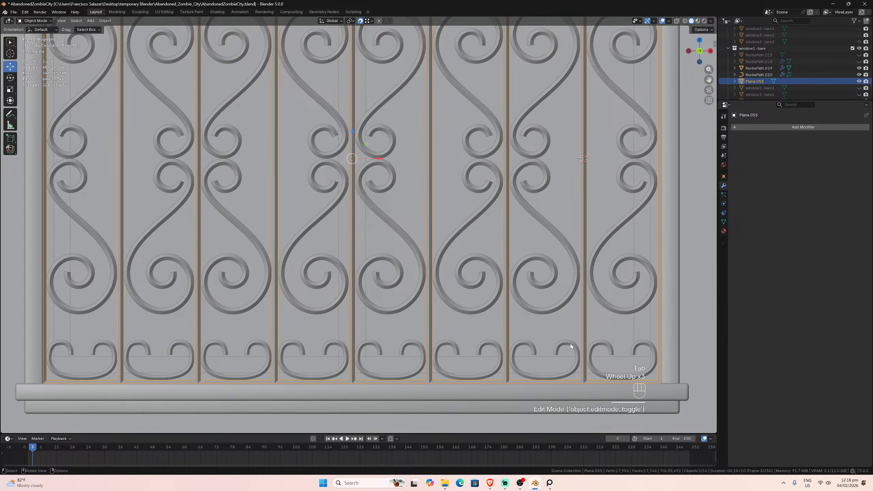
left_click(571, 347)
scroll(521, 318, "down", 2)
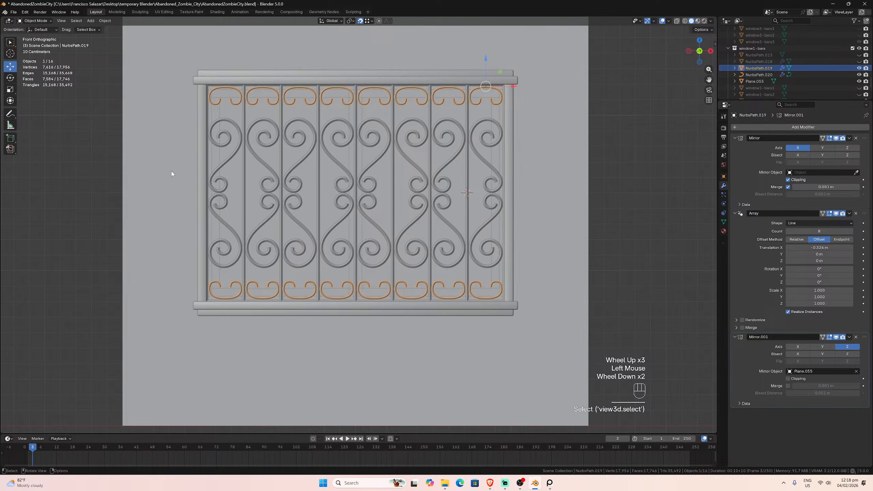
left_click(104, 21)
mouse_move(131, 218)
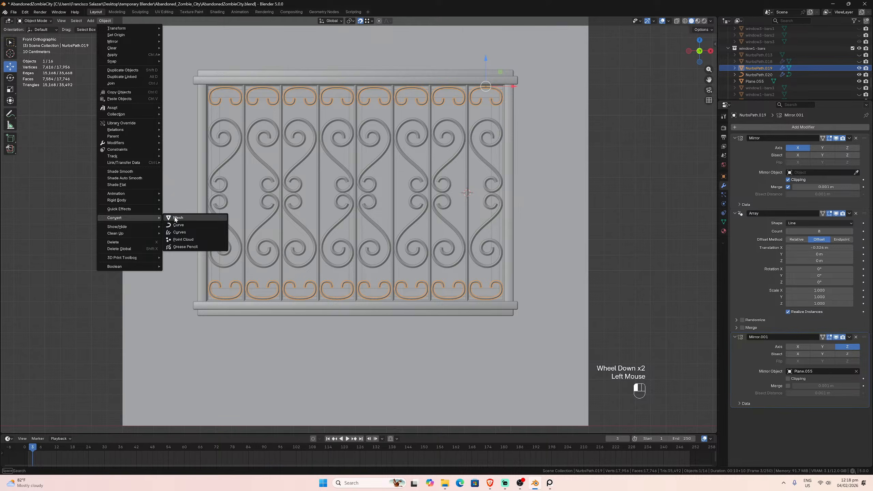
left_click(176, 218)
- Join the C-scrolls into the straight vertical bars and rename the combined object window1-bars6
scroll(404, 263, "up", 2)
left_click(414, 306)
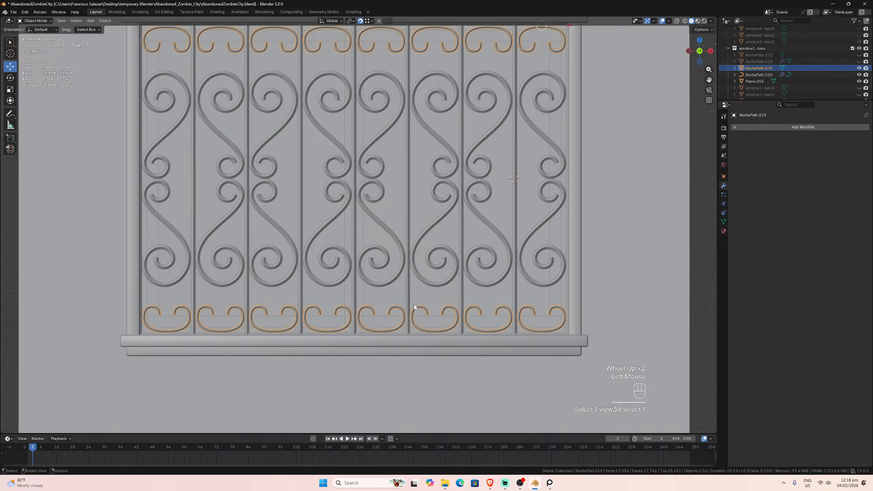
left_click(408, 299, "shift")
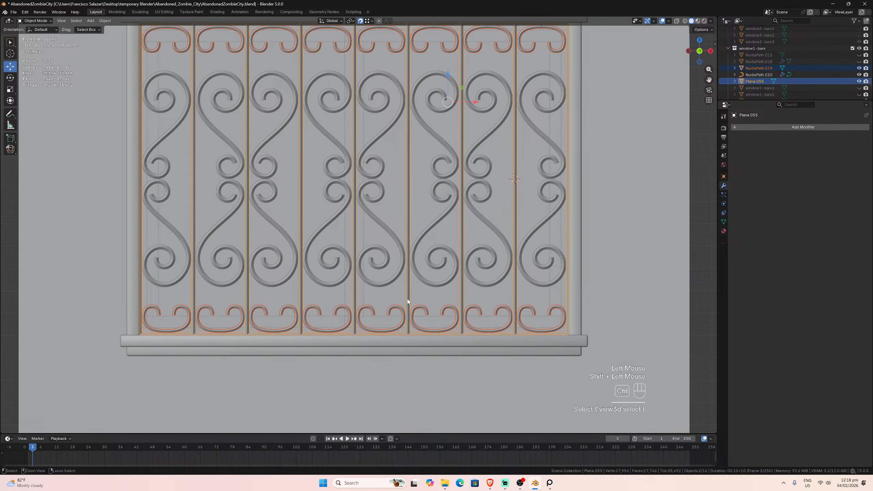
key("ctrl+j")
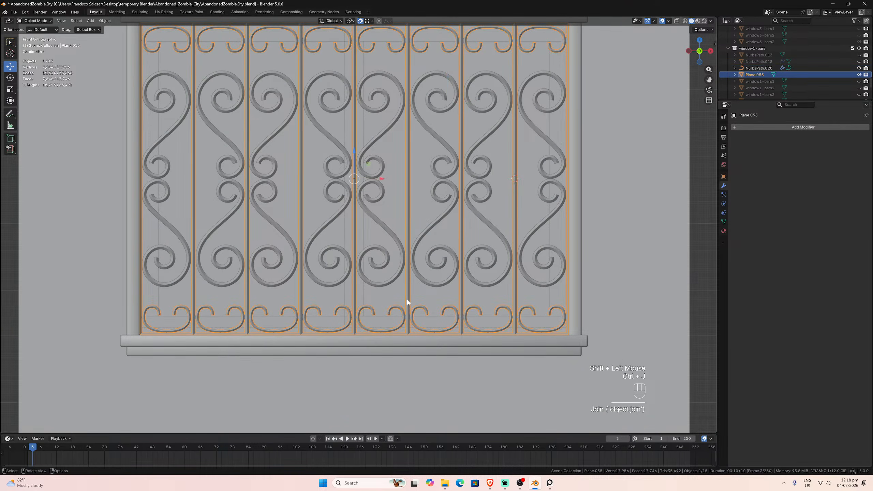
double_click(754, 75)
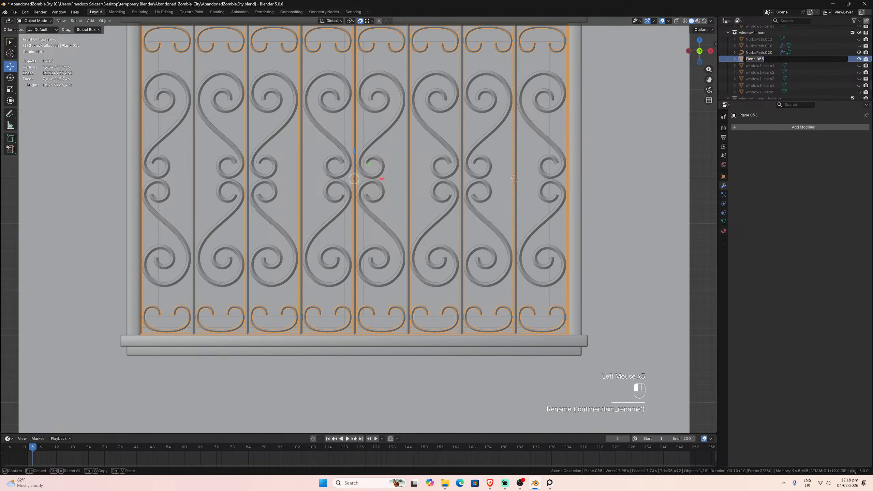
type("window1")
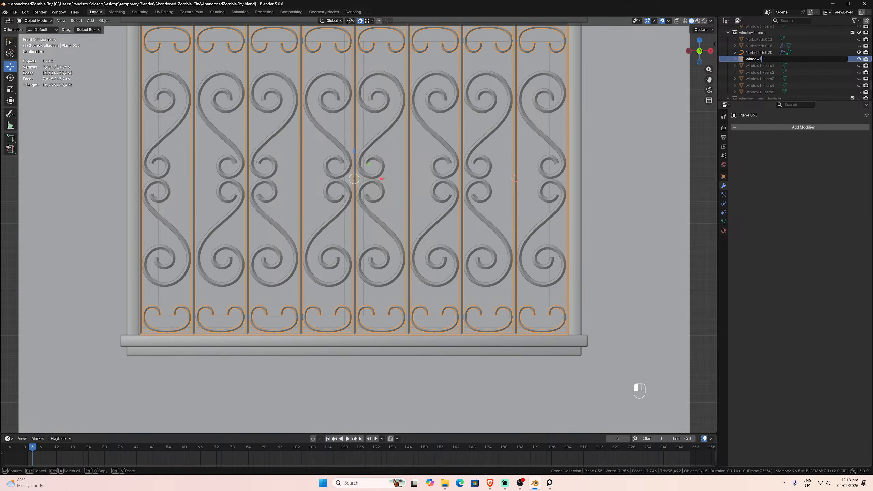
type("-bars6")
key("Return")
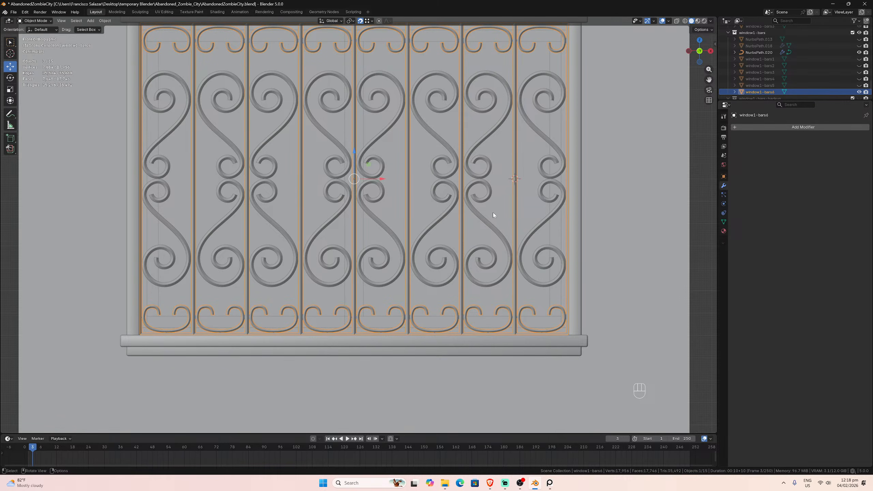
- Duplicate the large S-scrolls in place and move the copy to the window1-bars-backup collection
scroll(470, 265, "down", 1)
scroll(485, 236, "up", 1)
left_click(539, 228)
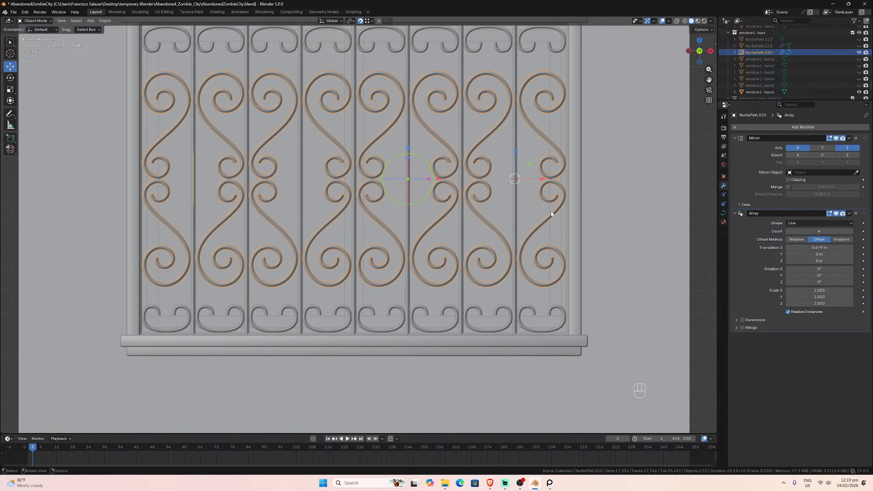
scroll(507, 211, "down", 1)
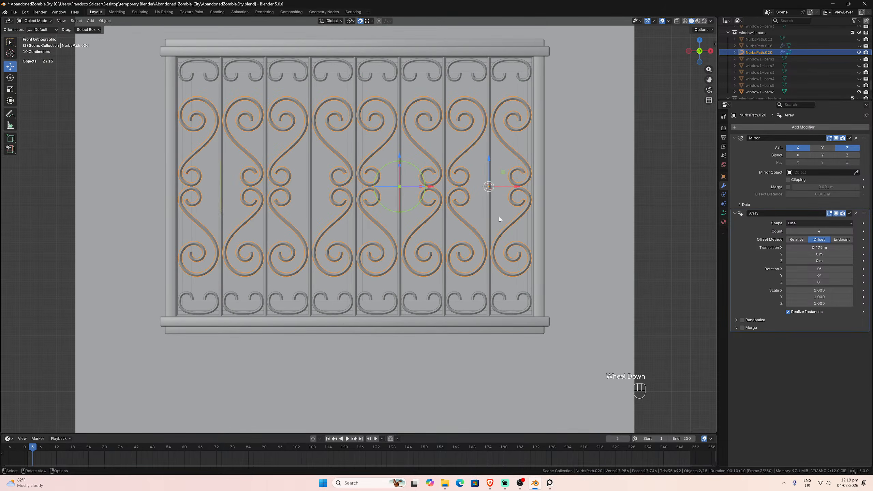
scroll(512, 235, "down", 1)
key("shift+d")
key("Escape")
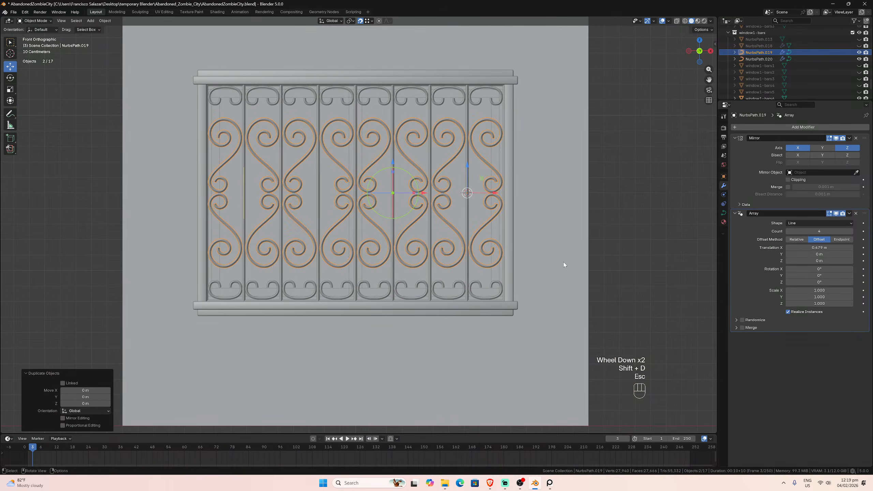
key("m")
left_click(563, 262)
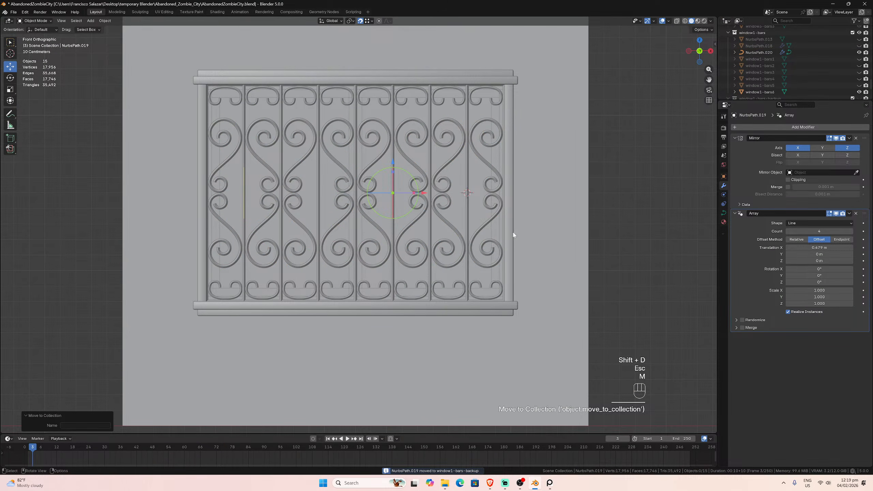
- Duplicate the original S-scrolls again and move the copy about 1 m down along Z, partly below the window
left_click(497, 218)
key("shift+d")
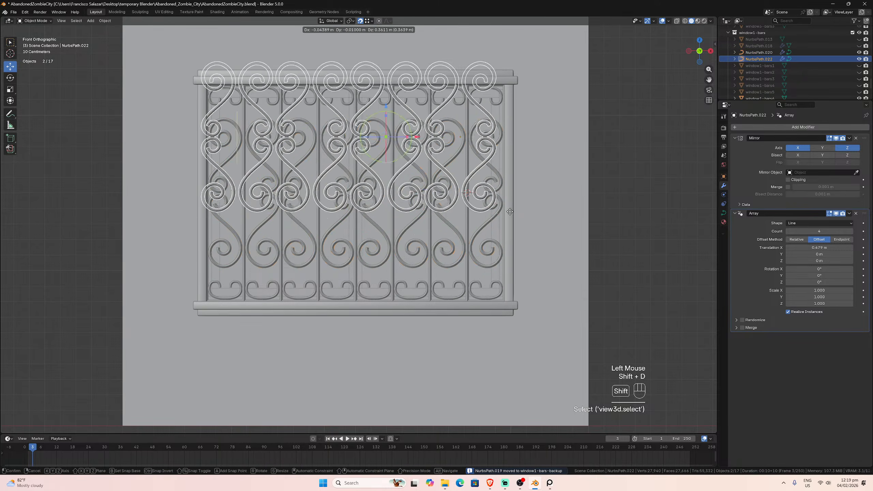
key("Escape")
key("g")
key("z")
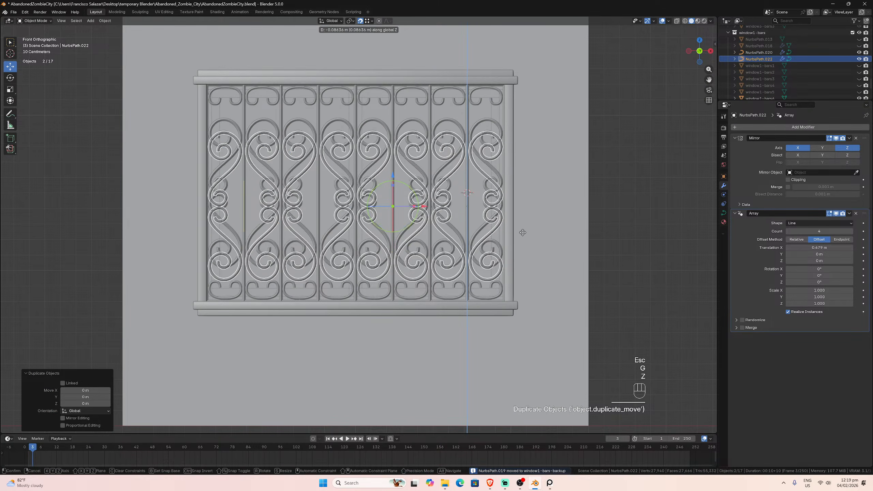
left_click(529, 357)
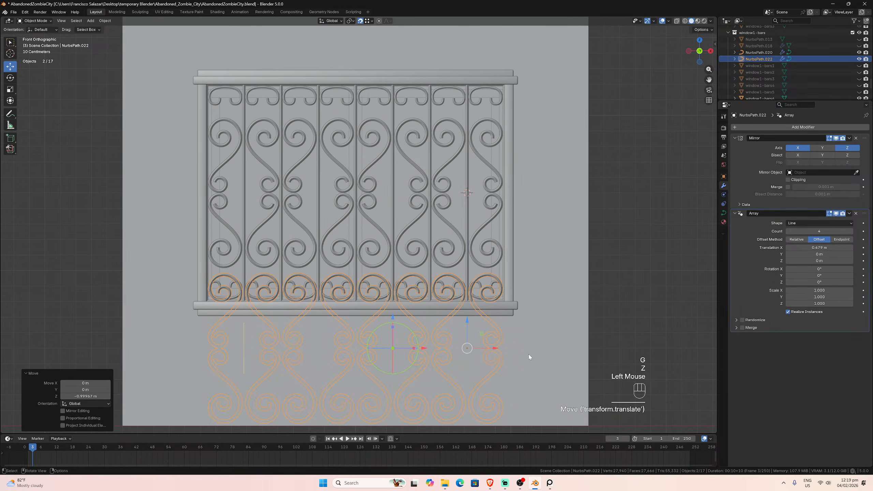
- Remove the Mirror and Array modifiers from the original S-scrolls and convert the remaining single scroll to a mesh
left_click(495, 215)
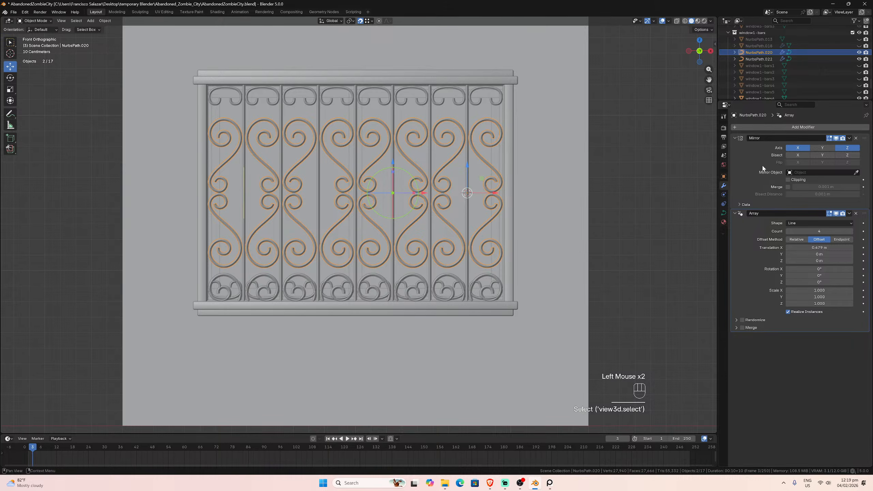
left_click(856, 138)
left_click(856, 137)
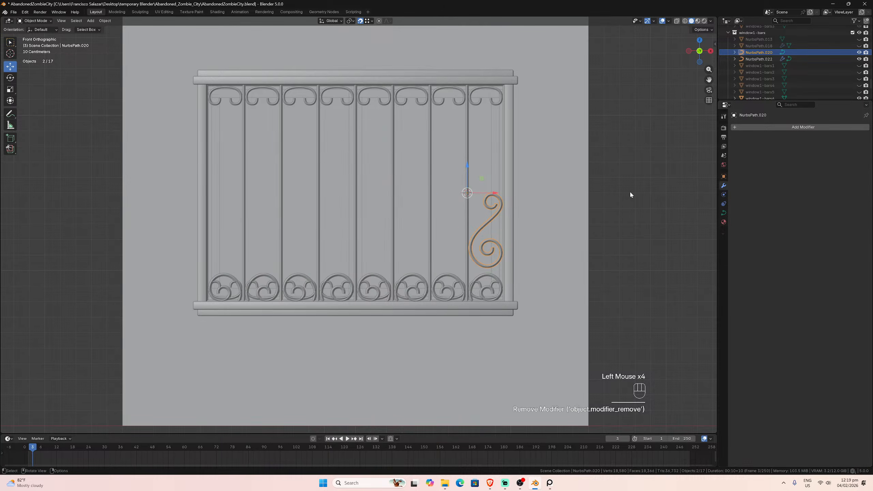
left_click(103, 21)
mouse_move(107, 33)
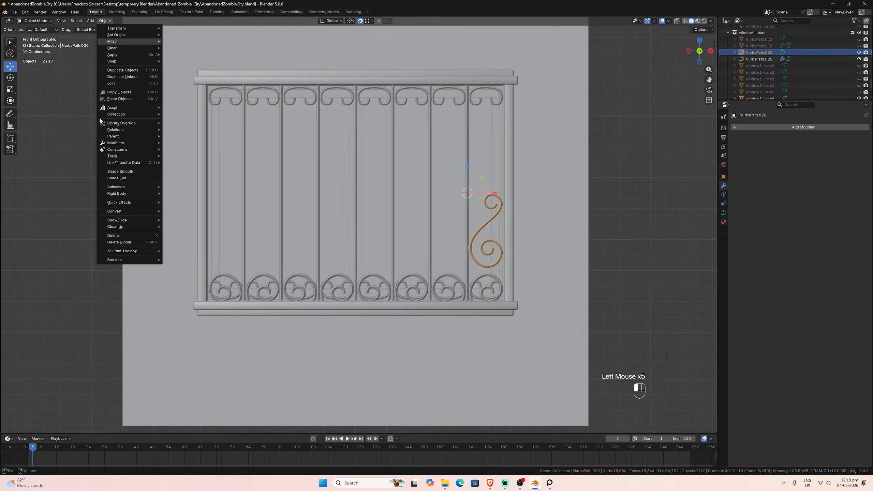
mouse_move(132, 211)
left_click(178, 211)
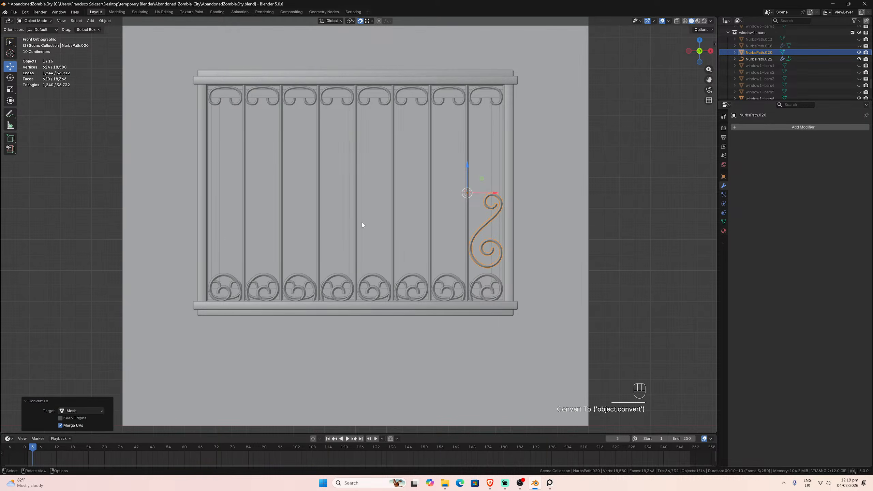
- Copy the Mirror and Array modifiers from the lowered S-scroll copy to the converted mesh scroll
scroll(361, 224, "up", 3)
left_click(633, 173)
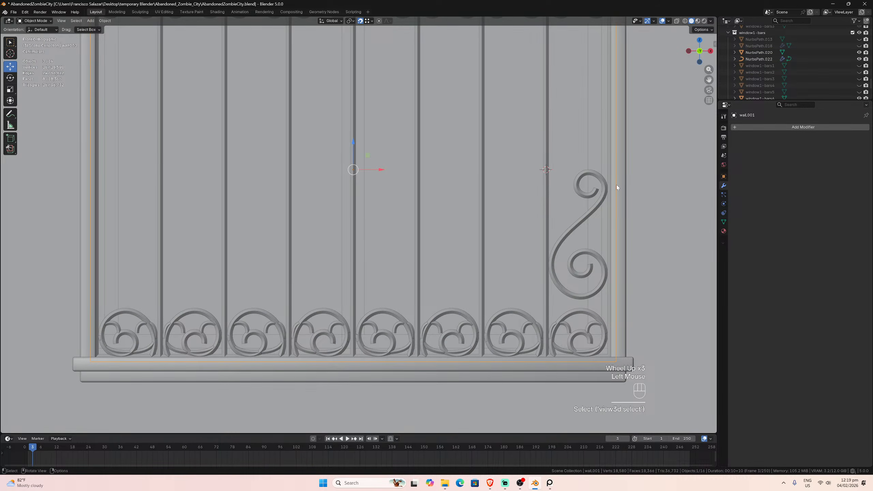
left_click(563, 243)
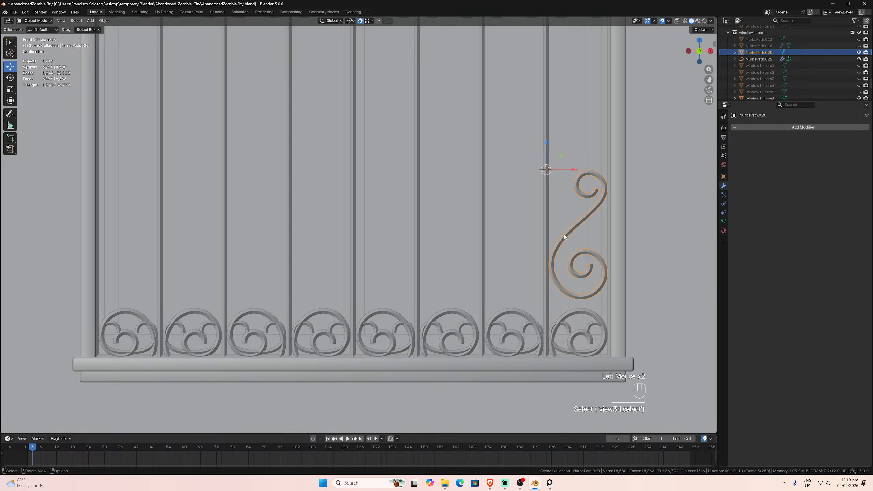
scroll(583, 208, "down", 4)
middle_click_drag(583, 208, 408, 214)
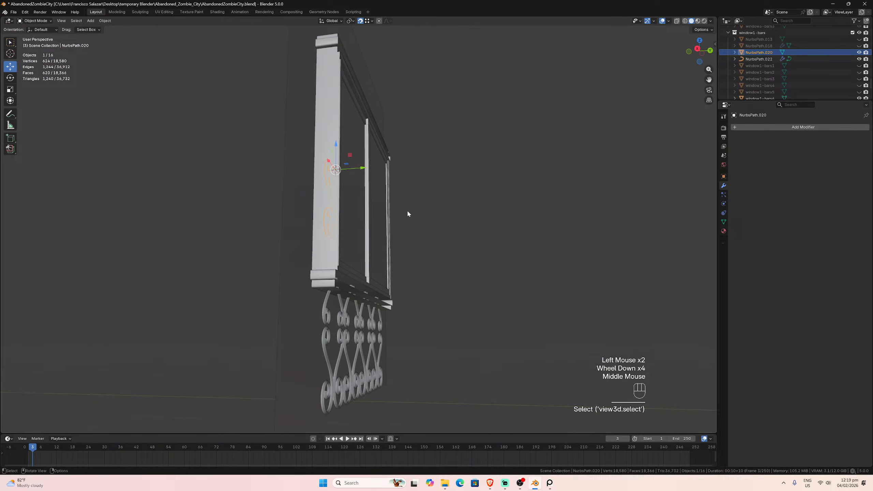
left_click(324, 309, "shift")
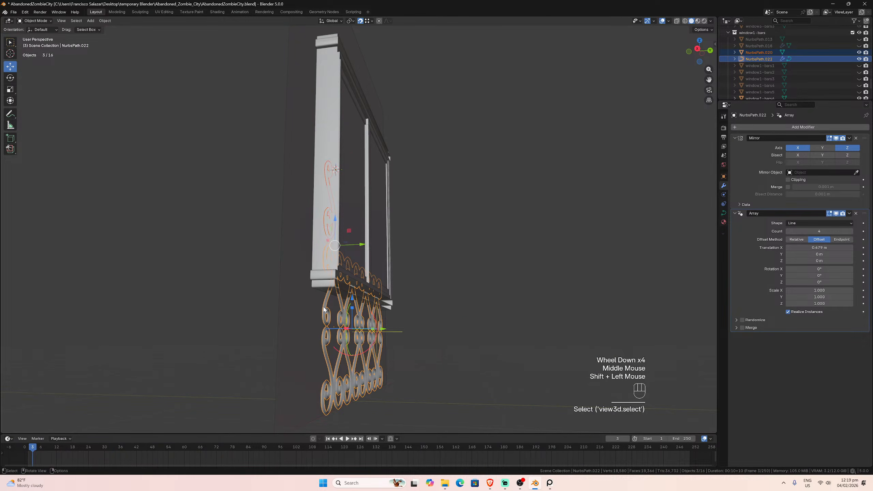
key("ctrl+l")
left_click(322, 309)
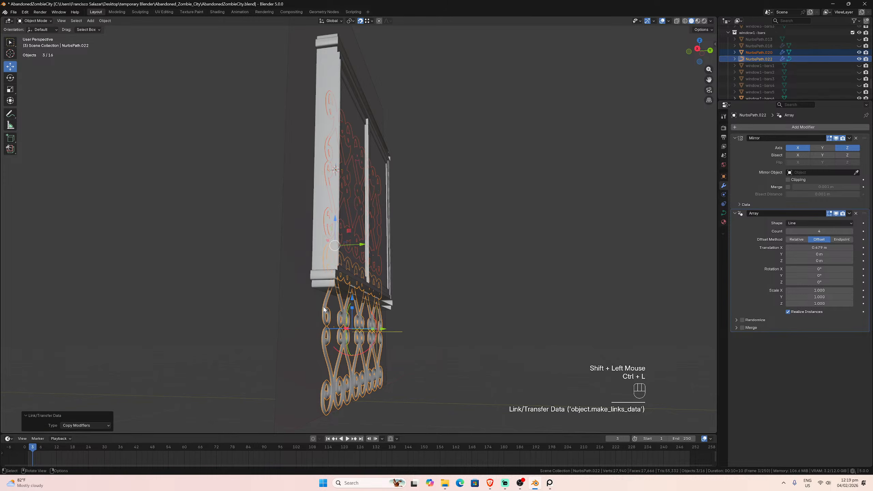
- Delete the lowered S-scroll copy and view the whole window grille at an angle
middle_click_drag(323, 309, 331, 331)
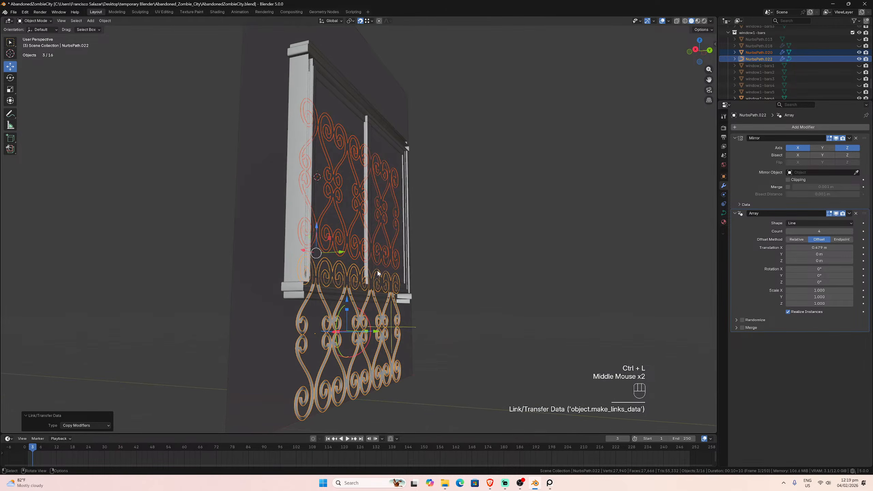
left_click(325, 328)
key("x")
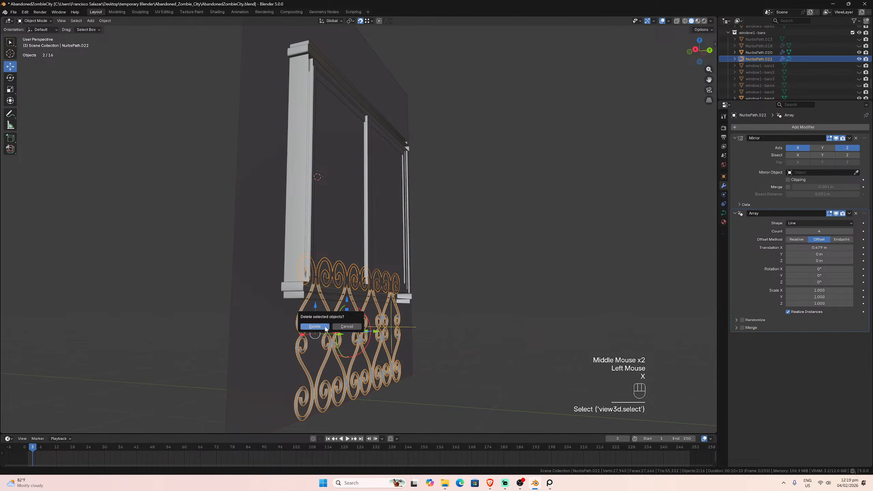
left_click(325, 328)
middle_click_drag(325, 330, 449, 257)
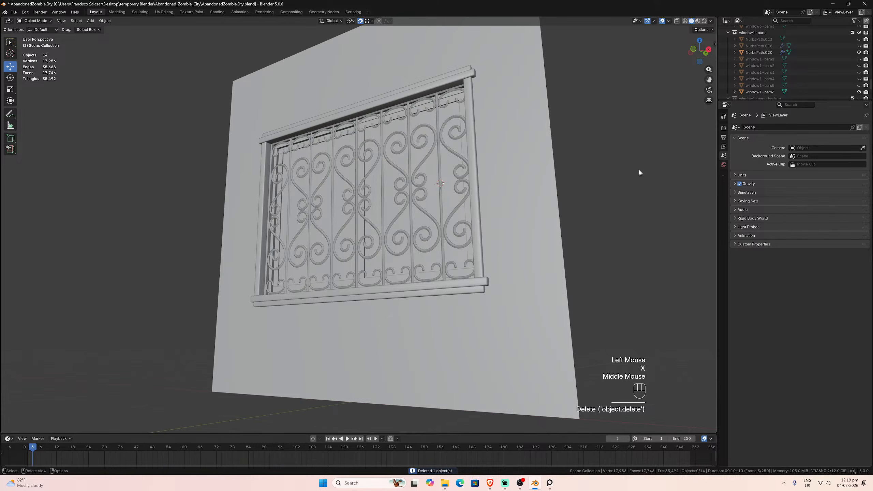
middle_click_drag(638, 172, 634, 167)
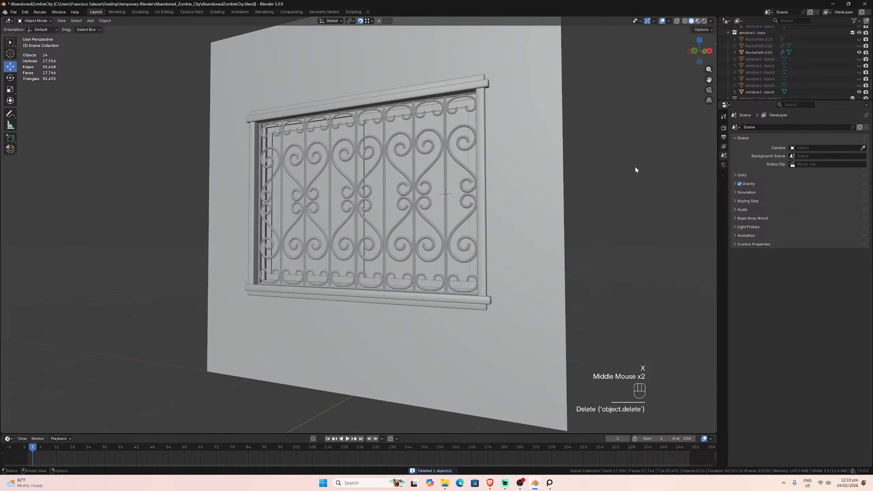
- Compare the window1-bars collection with window1-bars-backup by toggling their visibility, leaving only window1-bars shown
left_click(859, 33)
scroll(860, 40, "down", 5)
left_click(859, 46)
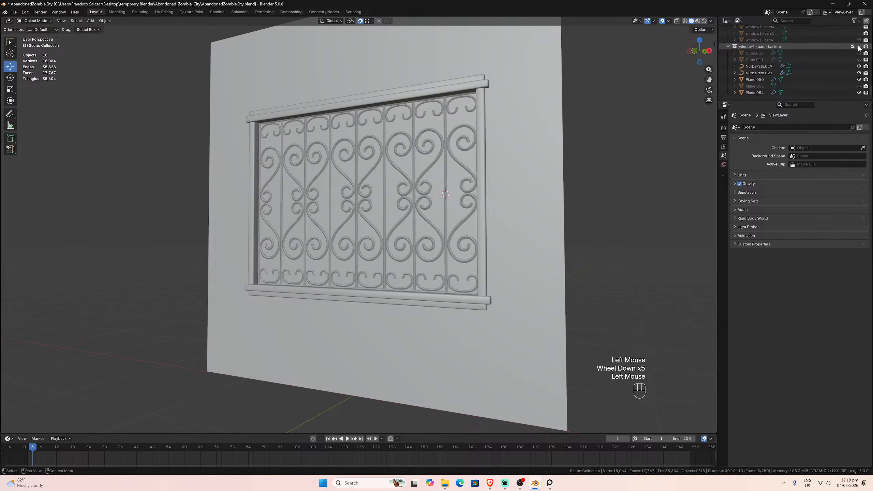
left_click(859, 47)
scroll(857, 49, "up", 5)
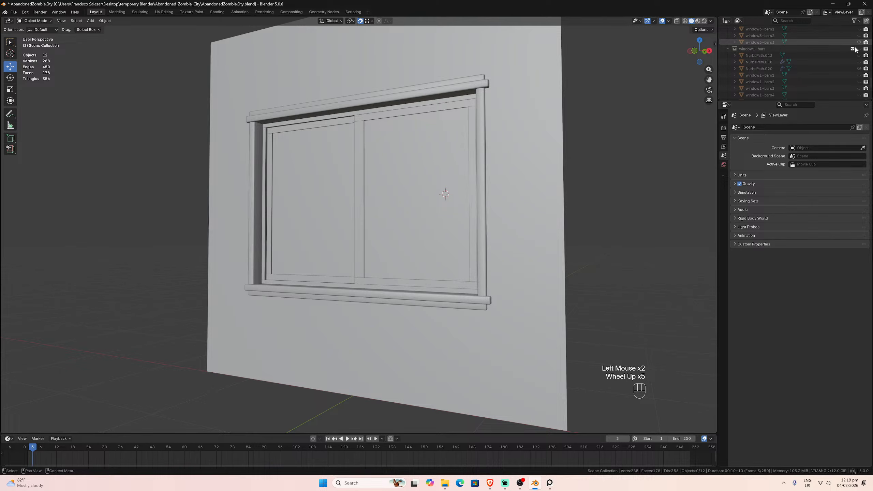
left_click(859, 49)
scroll(491, 229, "up", 2)
- Select the mesh S-scrolls and examine the scroll's topology and open tube ends up close
left_click(503, 231)
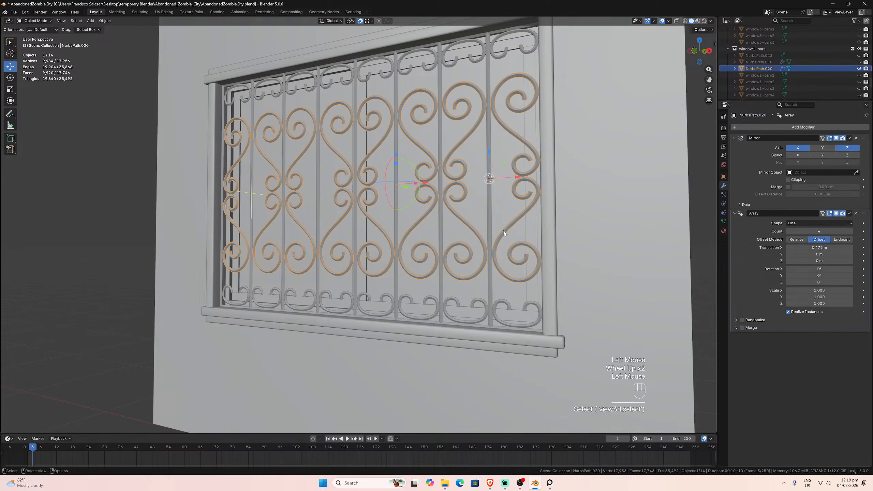
left_click_drag(709, 80, 481, 100)
scroll(409, 187, "up", 2)
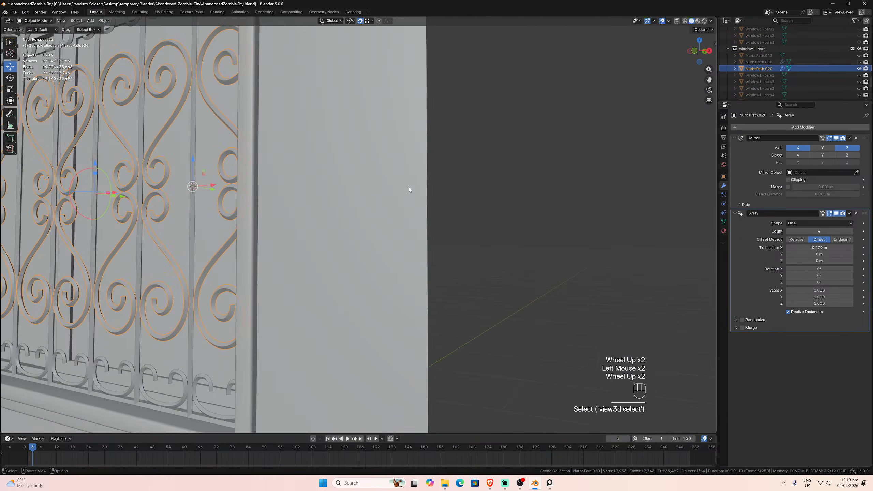
middle_click_drag(409, 188, 424, 193)
scroll(426, 193, "up", 1)
middle_click_drag(429, 195, 447, 201)
scroll(446, 200, "up", 1)
middle_click_drag(394, 237, 338, 250)
right_click(334, 260)
left_click(334, 261)
scroll(339, 242, "up", 2)
key("Tab")
scroll(338, 240, "up", 3)
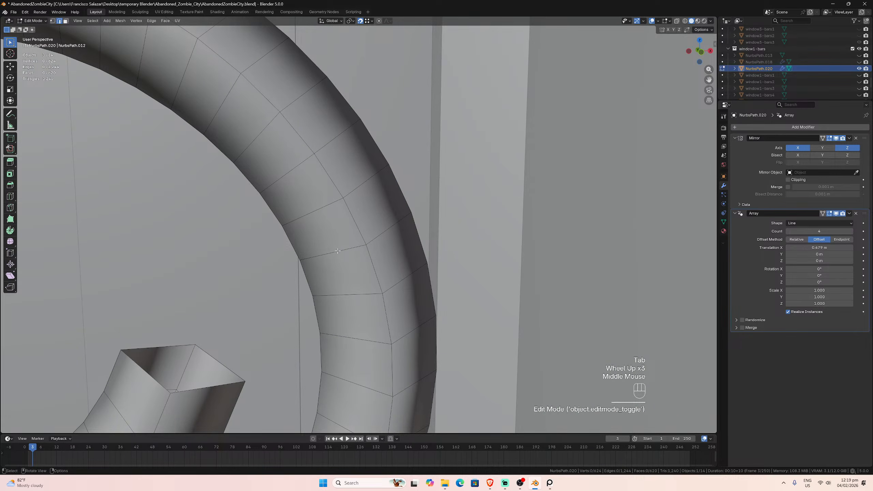
scroll(338, 251, "down", 5)
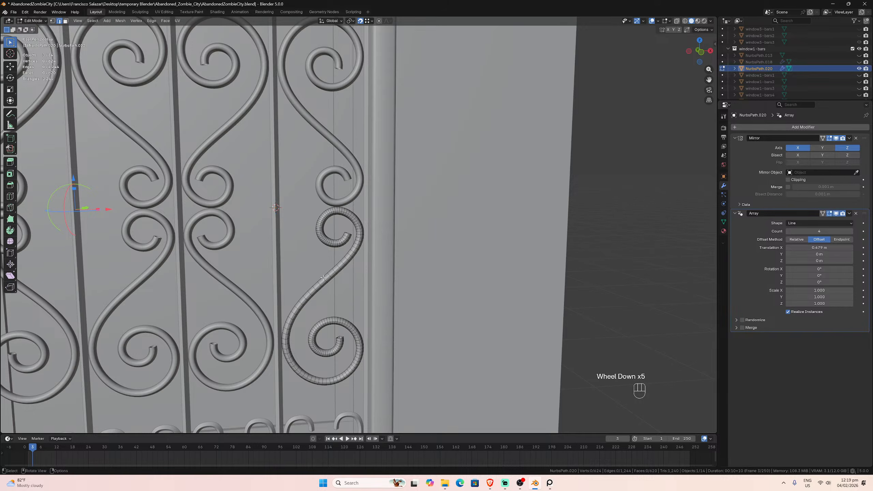
key("Tab")
scroll(324, 278, "down", 2)
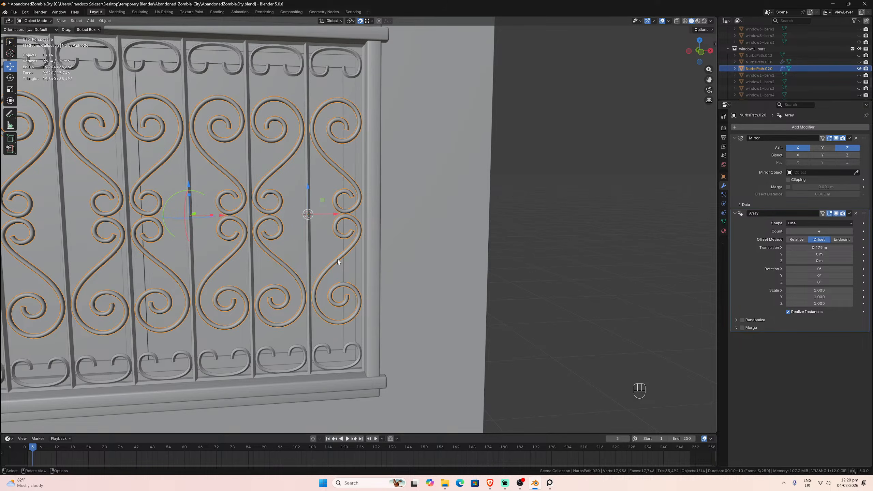
- Fill the open tube end of the S-scroll's small upper curl with a face
scroll(340, 259, "up", 4)
mouse_move(341, 247)
middle_mouse_down()
mouse_move(306, 228)
mouse_move(343, 235)
mouse_move(345, 245)
middle_mouse_up()
scroll(345, 246, "up", 2)
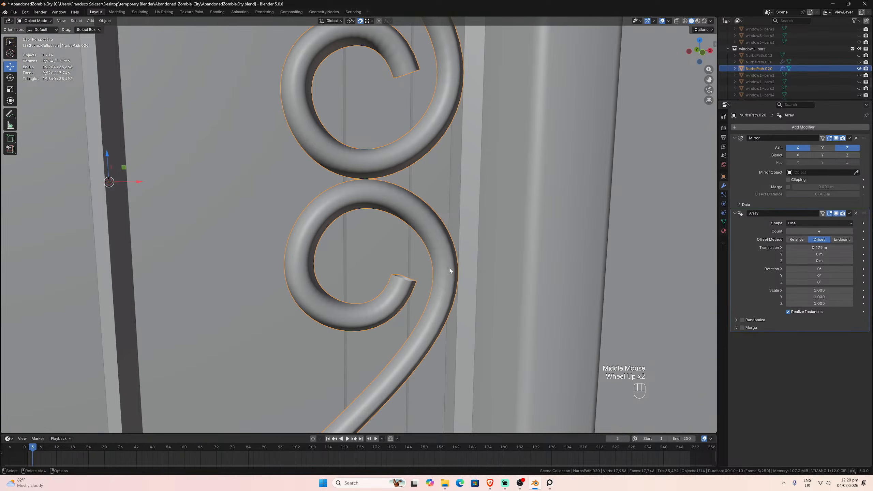
scroll(451, 270, "down", 1)
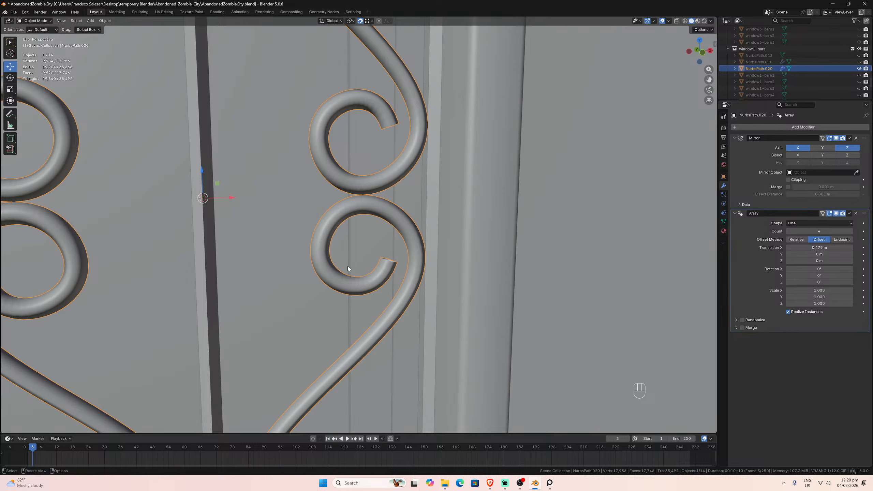
scroll(341, 269, "up", 2)
key("Tab")
scroll(416, 293, "up", 3)
left_click(427, 316)
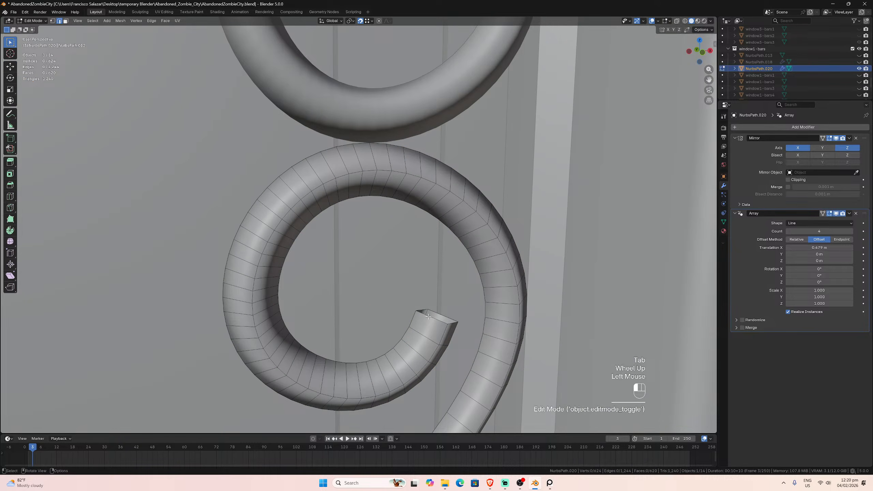
left_click(428, 316, "alt")
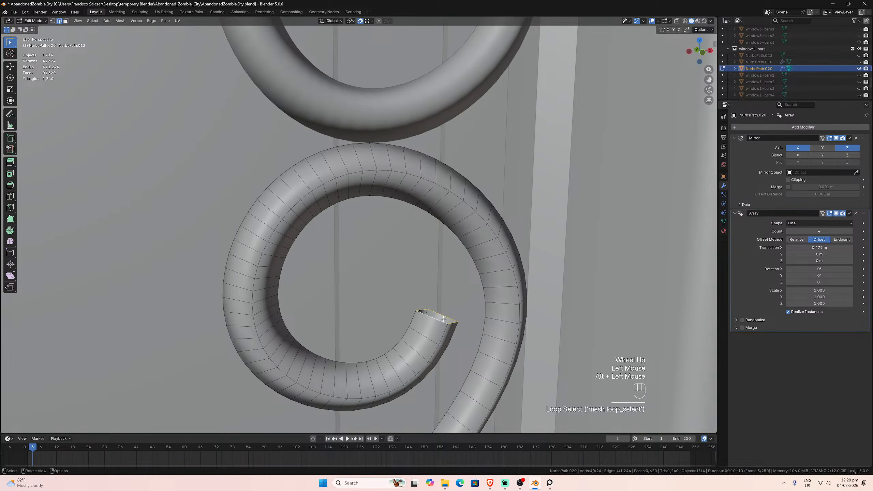
key("f")
- Fill the open tube end of the S-scroll's large lower spiral with a face
scroll(430, 310, "down", 2)
middle_click_drag(419, 306, 412, 327)
scroll(394, 306, "up", 2)
scroll(392, 309, "down", 2)
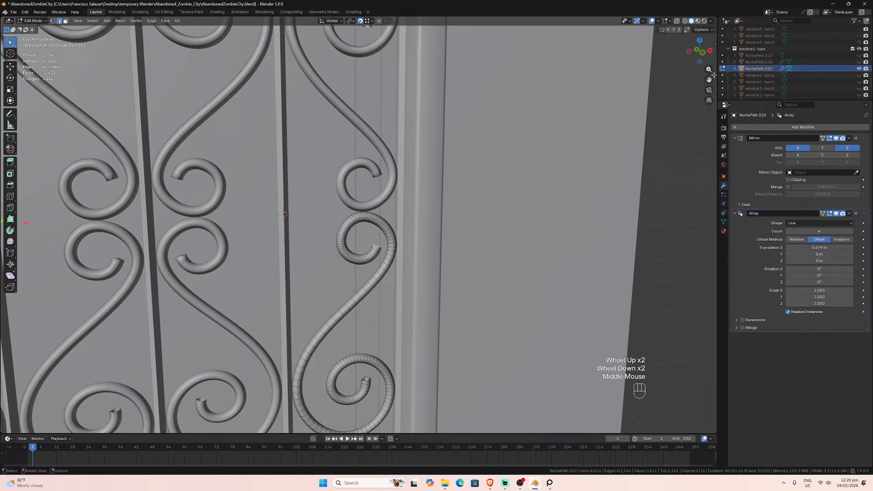
left_click_drag(709, 80, 653, 0)
scroll(509, 137, "up", 3)
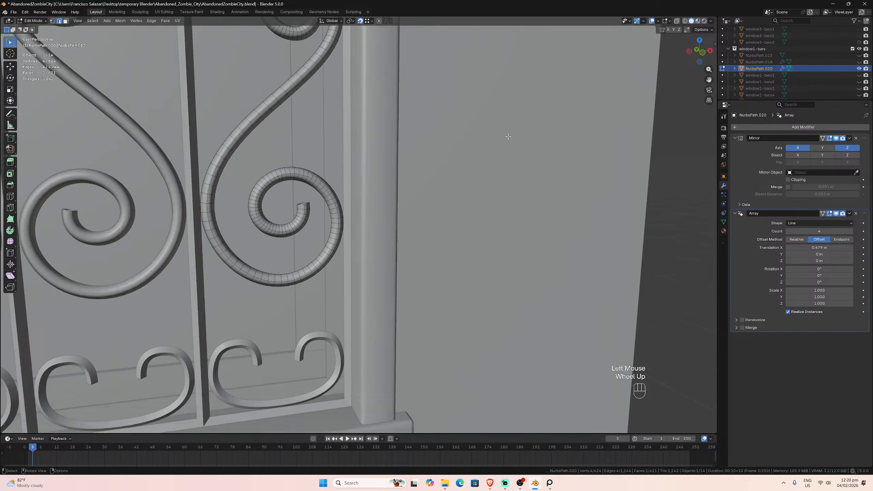
middle_click_drag(378, 223, 394, 233)
left_click(358, 258)
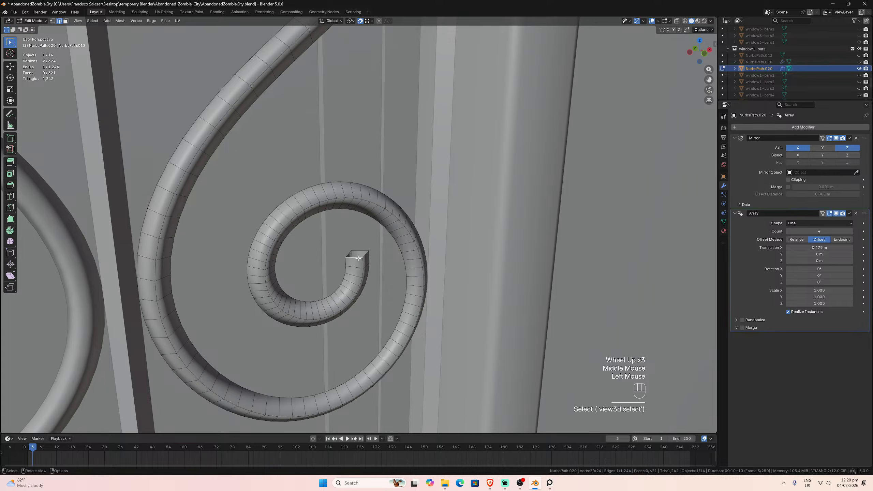
key("f")
- Select the four lengthwise edge loops running along the S-scroll's square tube
left_click(347, 264)
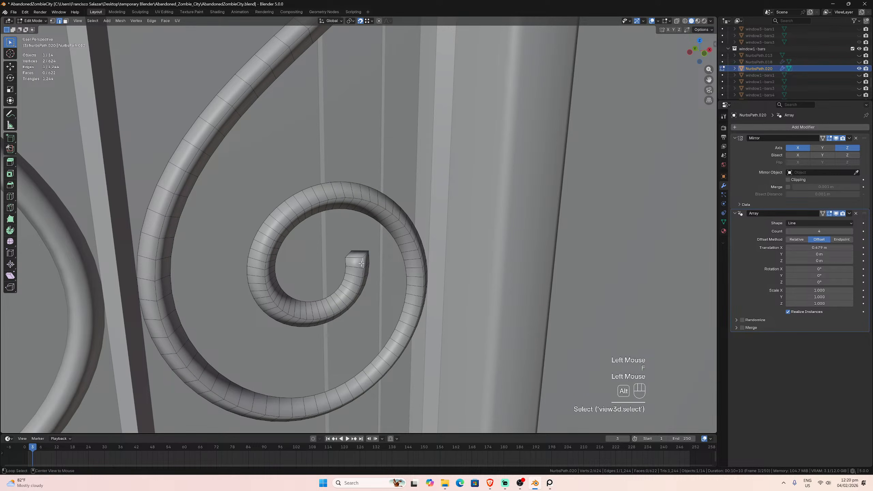
left_click(347, 263, "alt")
left_click(390, 274, "alt+shift")
middle_click_drag(378, 265, 376, 268)
left_click(377, 268, "alt+shift")
left_click(376, 268, "alt+shift")
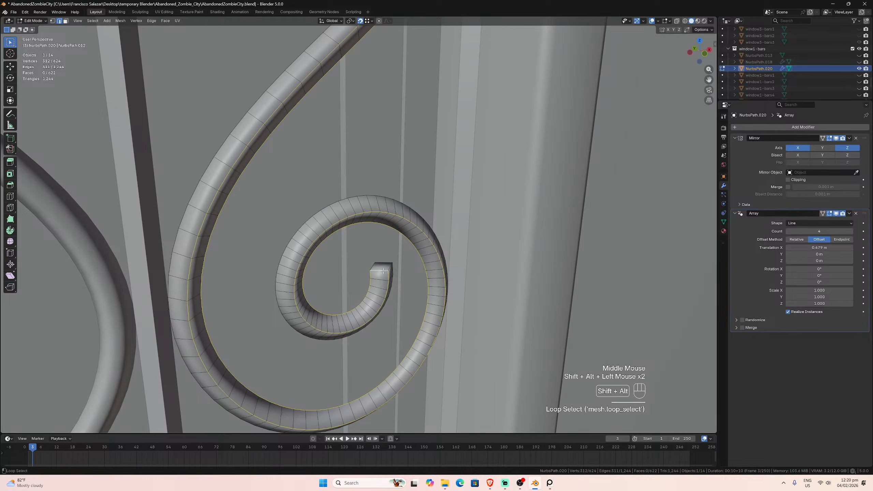
left_click(381, 269, "alt+shift")
left_click(388, 271, "alt+shift")
left_click(396, 273, "alt+shift")
left_click(395, 273, "alt+shift")
middle_click_drag(394, 273, 425, 285)
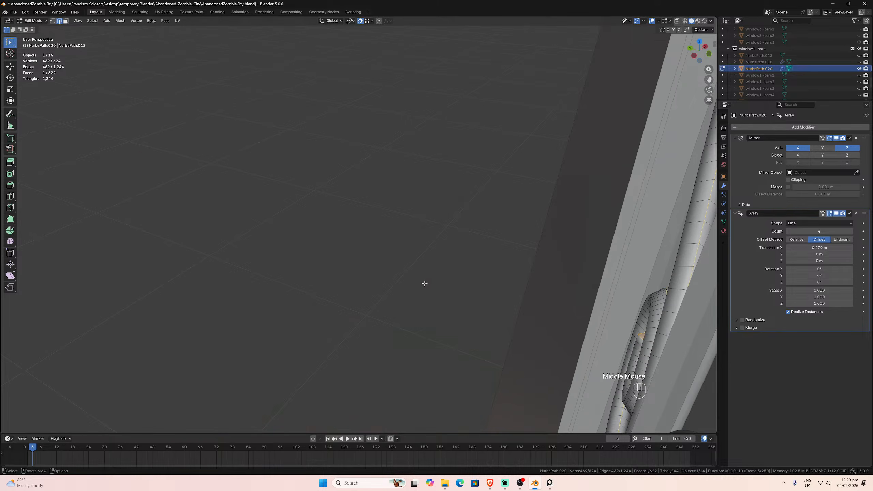
left_click(651, 303, "alt+shift")
- Add the edges around the end caps of the S-scroll to the edge selection
scroll(639, 296, "down", 2)
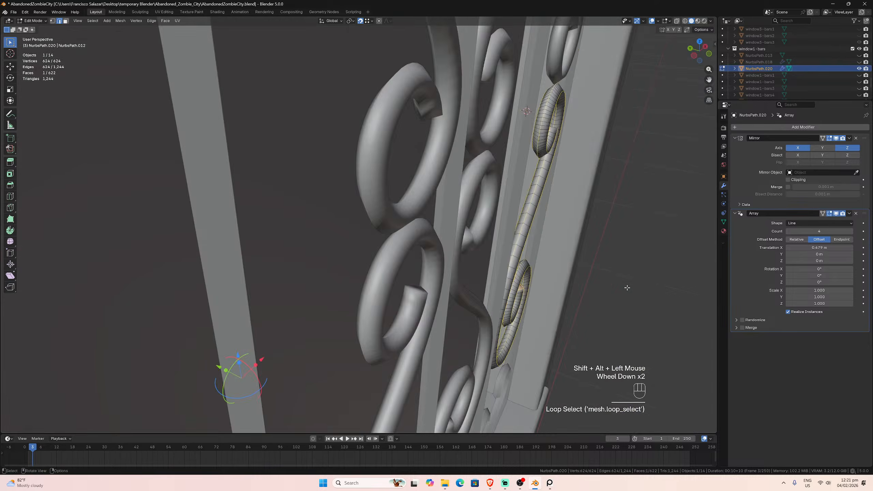
middle_click_drag(628, 289, 563, 289)
scroll(343, 270, "up", 2)
middle_click_drag(343, 270, 344, 300)
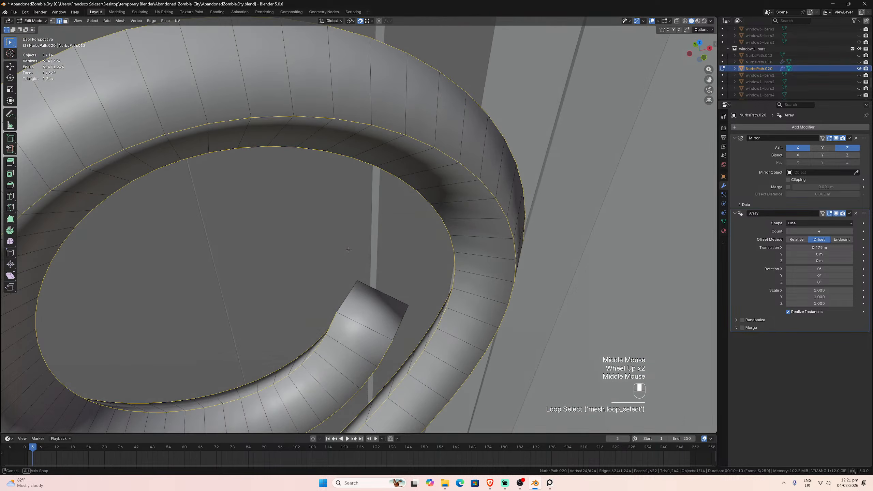
left_click(344, 300, "alt+shift")
left_click(345, 300, "alt+shift")
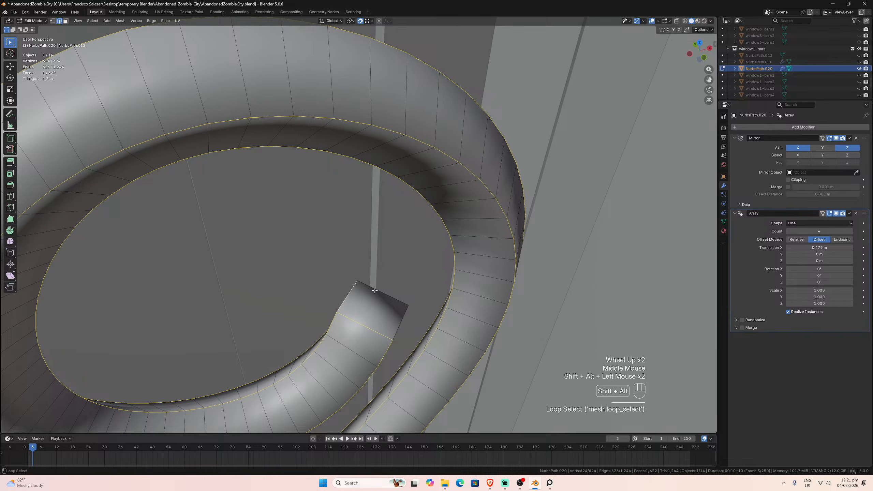
left_click(390, 308, "alt+shift")
left_click(392, 308, "alt+shift")
- Inspect the whole window grille from the front and at an angle, keeping the scroll's edges selected
scroll(392, 308, "down", 2)
middle_click_drag(392, 308, 339, 272)
key("KP_3")
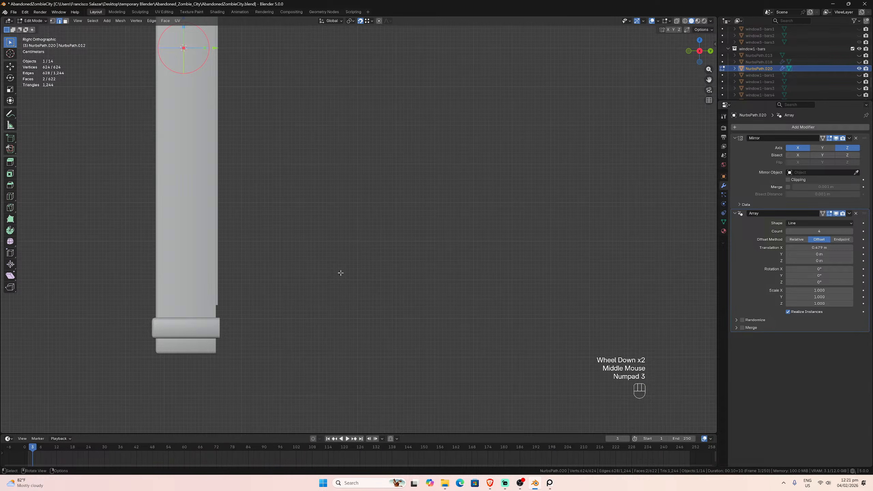
key("KP_1")
right_click(283, 217)
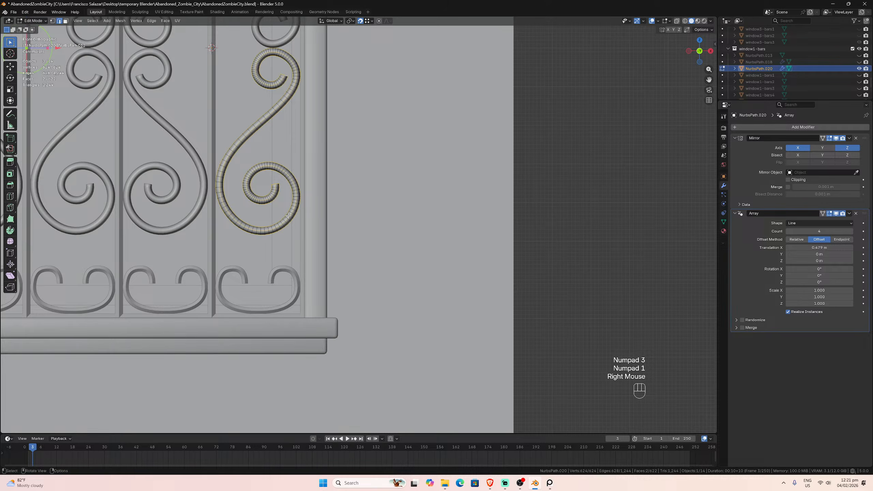
left_click_drag(708, 79, 579, 190)
scroll(591, 190, "down", 3)
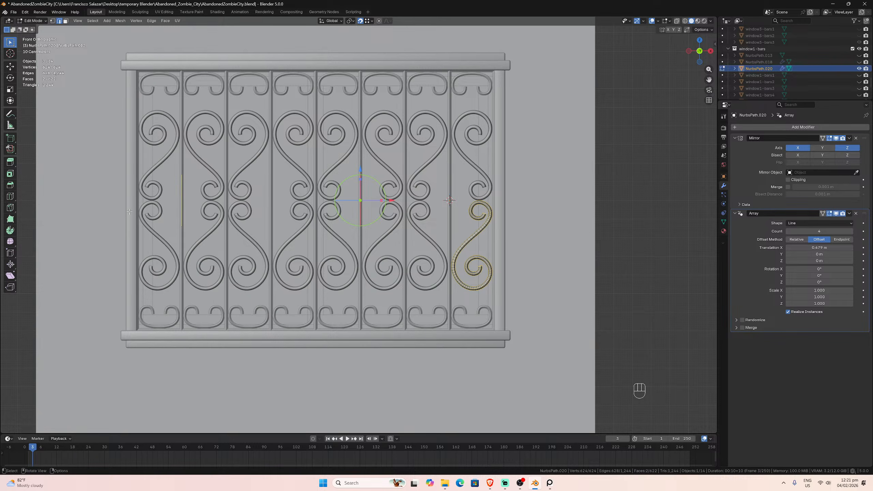
scroll(276, 235, "down", 2)
middle_click_drag(276, 235, 313, 216)
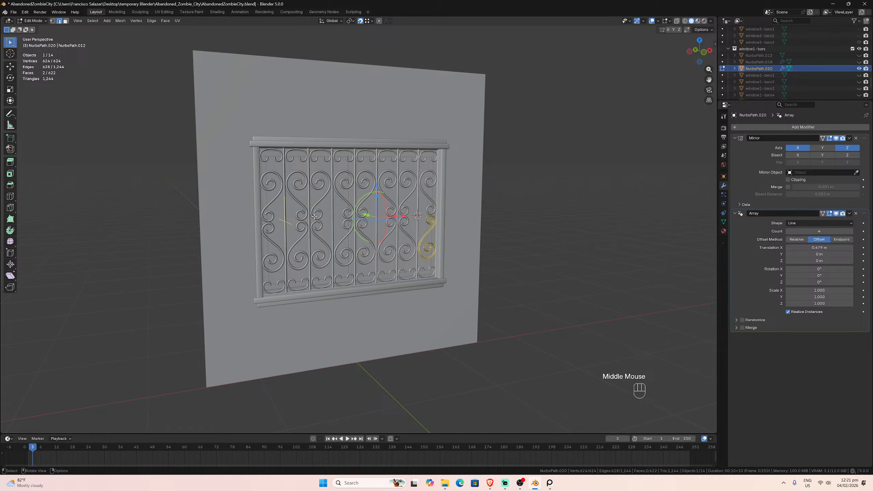
scroll(427, 219, "up", 3)
scroll(427, 219, "down", 1)
scroll(427, 219, "down", 1)
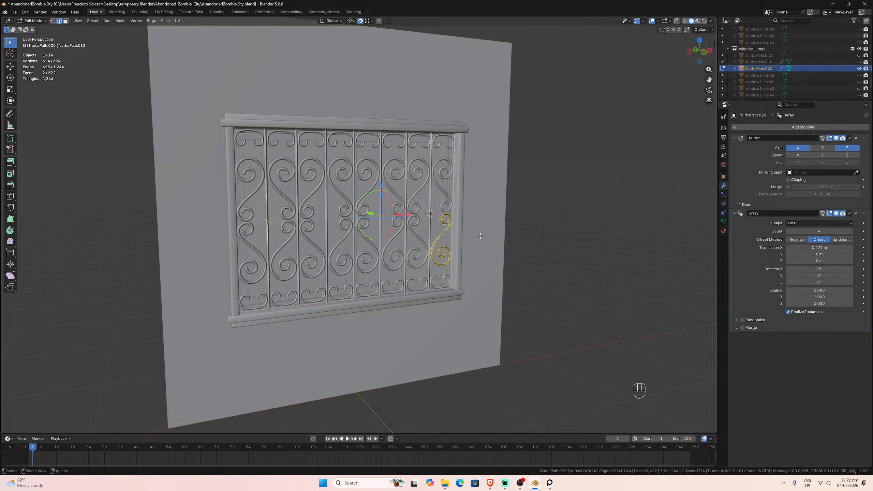
scroll(480, 235, "up", 4)
middle_click_drag(480, 236, 529, 233)
scroll(487, 226, "down", 2)
scroll(529, 232, "up", 2)
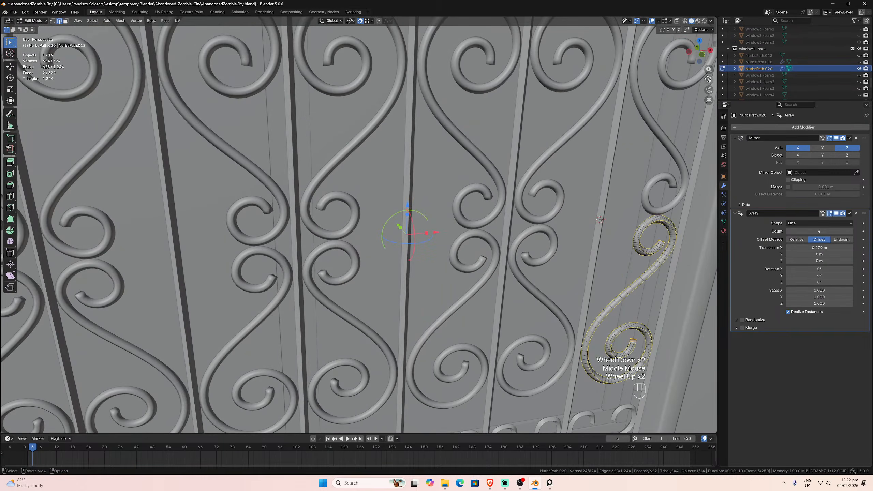
left_click_drag(707, 80, 443, 48)
scroll(524, 155, "up", 3)
scroll(526, 156, "down", 4)
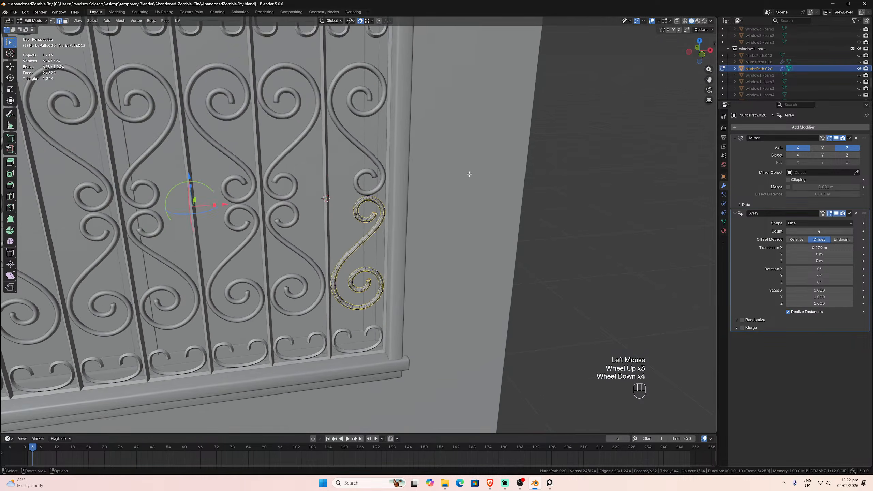
scroll(469, 174, "down", 3)
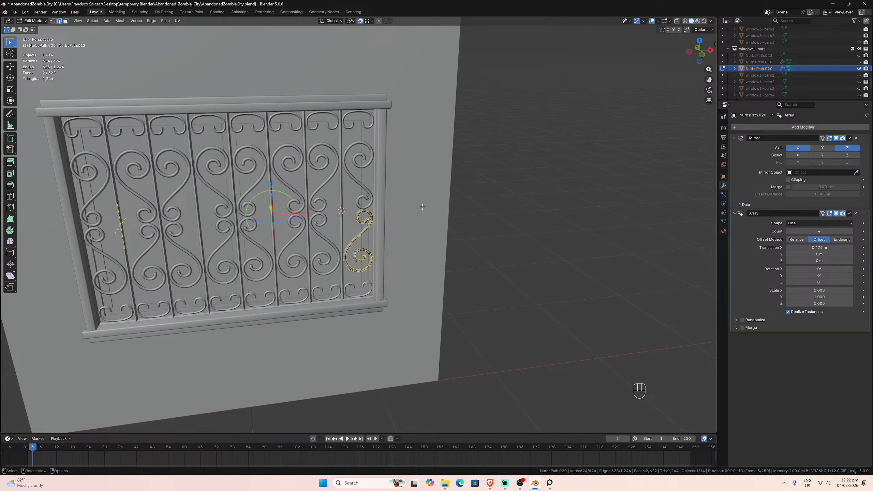
scroll(420, 205, "down", 1)
scroll(419, 202, "up", 2)
scroll(416, 198, "down", 2)
scroll(417, 196, "up", 3)
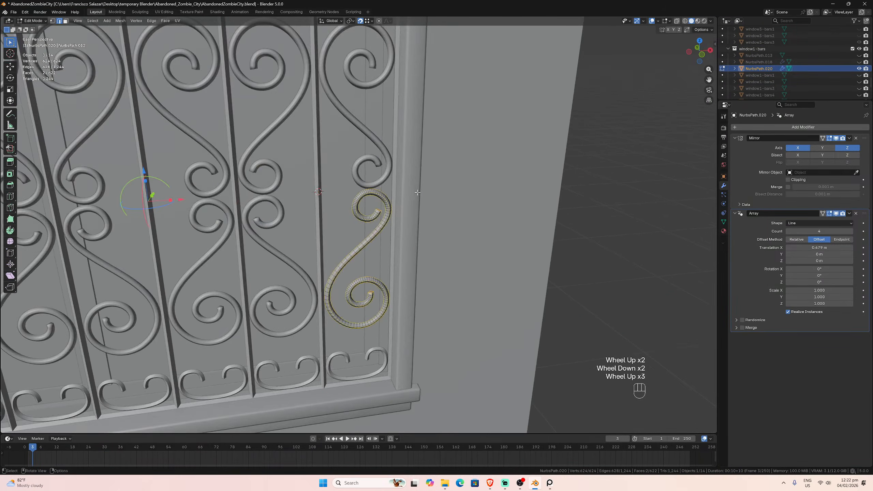
middle_click_drag(417, 196, 338, 228)
scroll(336, 217, "down", 1)
scroll(335, 218, "down", 5)
scroll(345, 256, "down", 6)
scroll(338, 229, "up", 1)
scroll(338, 229, "up", 2)
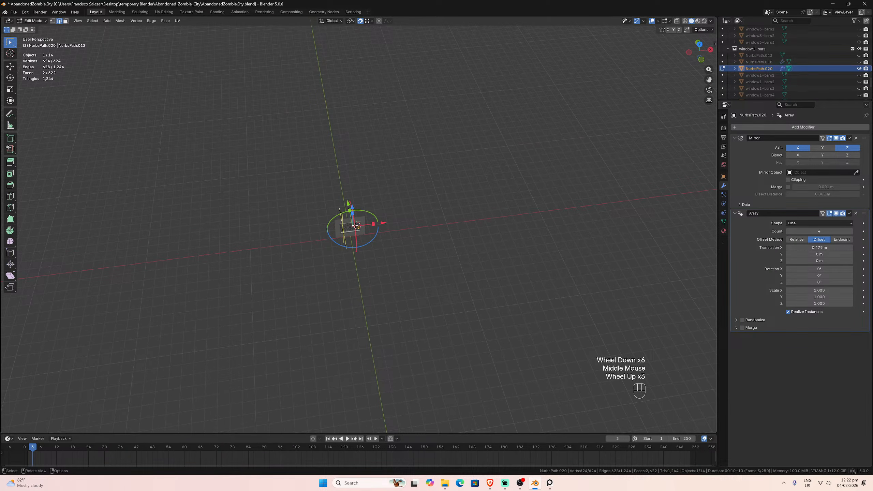
scroll(355, 230, "up", 6)
middle_click_drag(354, 229, 257, 153)
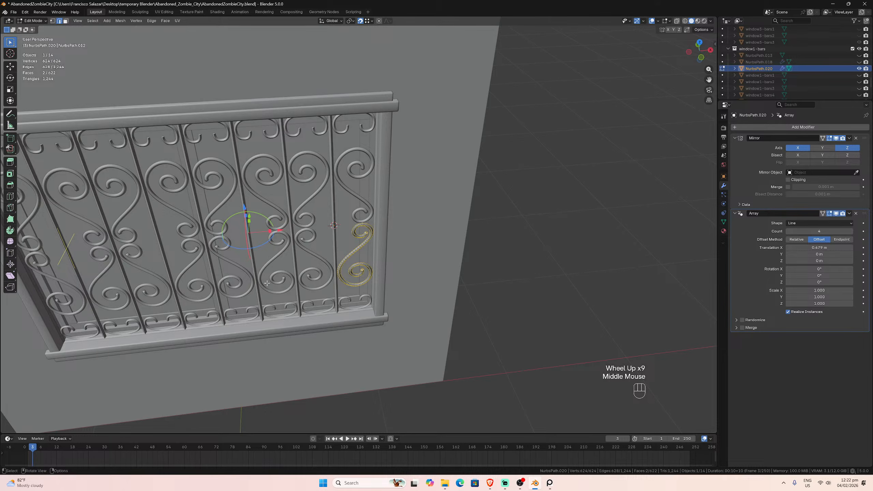
middle_click_drag(308, 282, 311, 273)
scroll(311, 274, "up", 3)
scroll(314, 268, "down", 2)
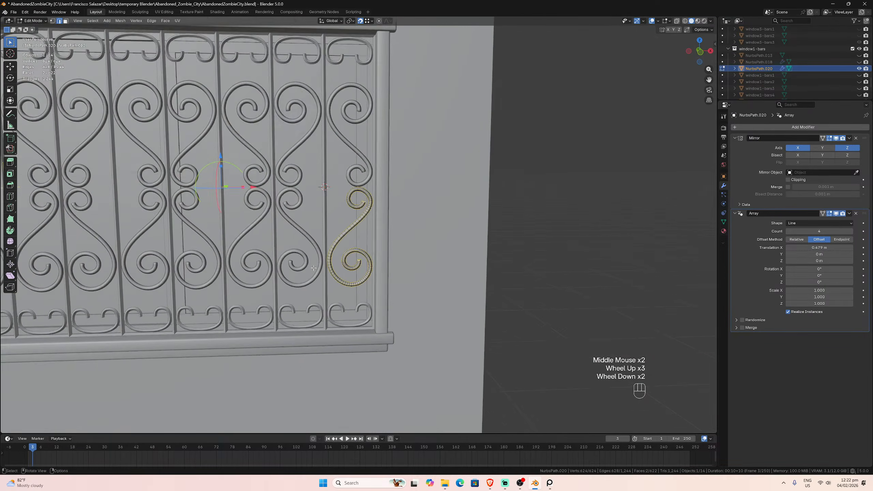
scroll(314, 268, "up", 4)
scroll(350, 249, "down", 6)
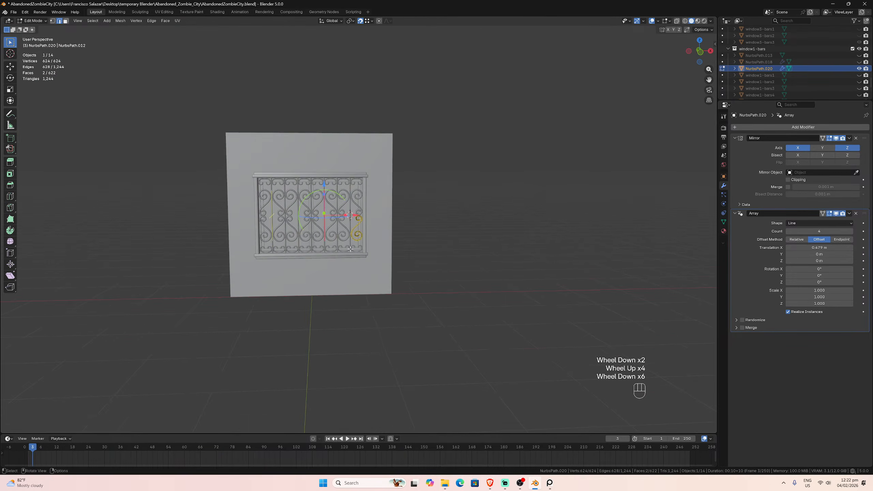
scroll(350, 249, "down", 1)
middle_click_drag(350, 249, 392, 254)
scroll(345, 298, "down", 3)
scroll(372, 282, "up", 5)
scroll(372, 283, "up", 2)
scroll(385, 264, "down", 1)
scroll(388, 265, "up", 2)
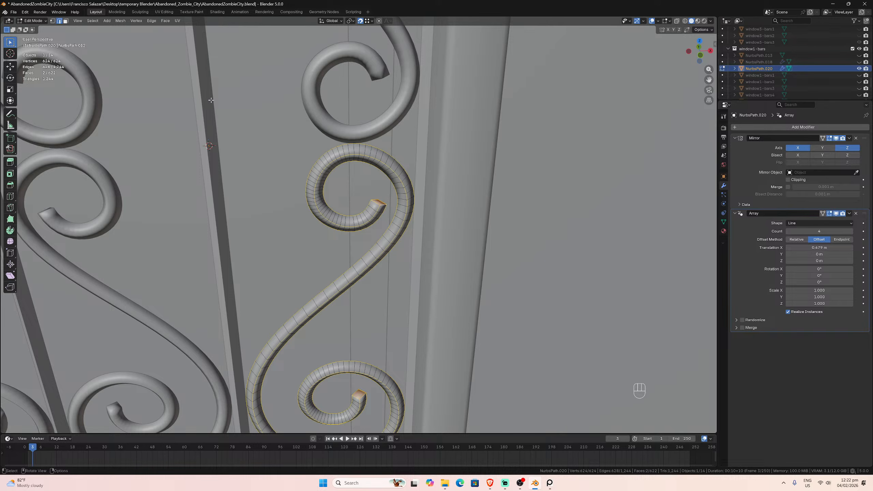
middle_click_drag(209, 58, 526, 249)
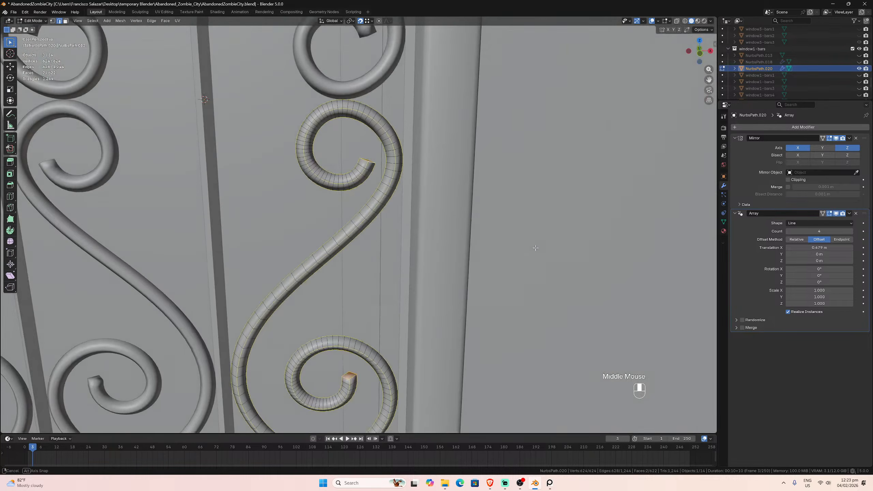
- Mark the selected lengthwise and end-cap edges of the S-scroll as sharp and return to Object Mode
left_click(152, 20)
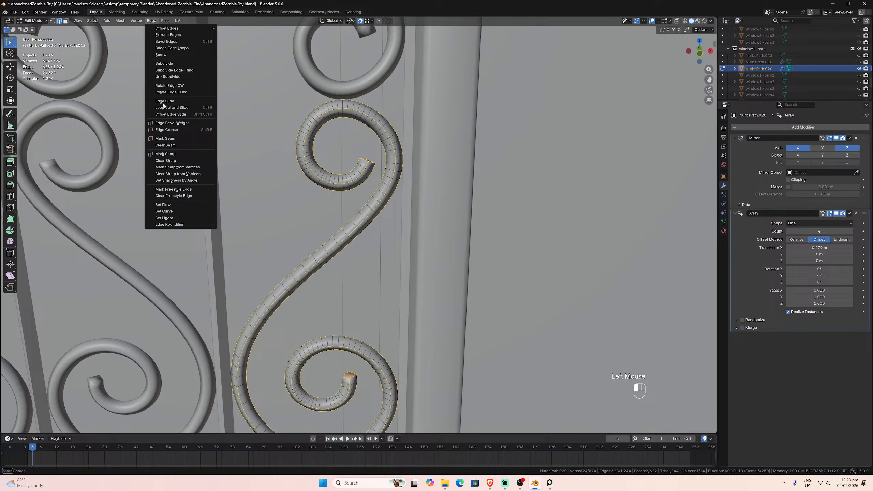
left_click(172, 154)
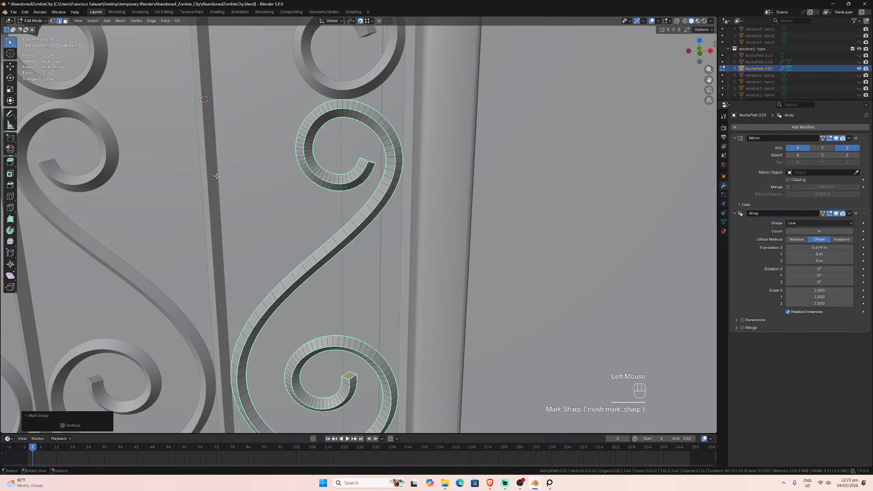
key("Tab")
- Examine the sharp-edged S-scrolls across the window grille at an angle and from the front
scroll(217, 176, "down", 5)
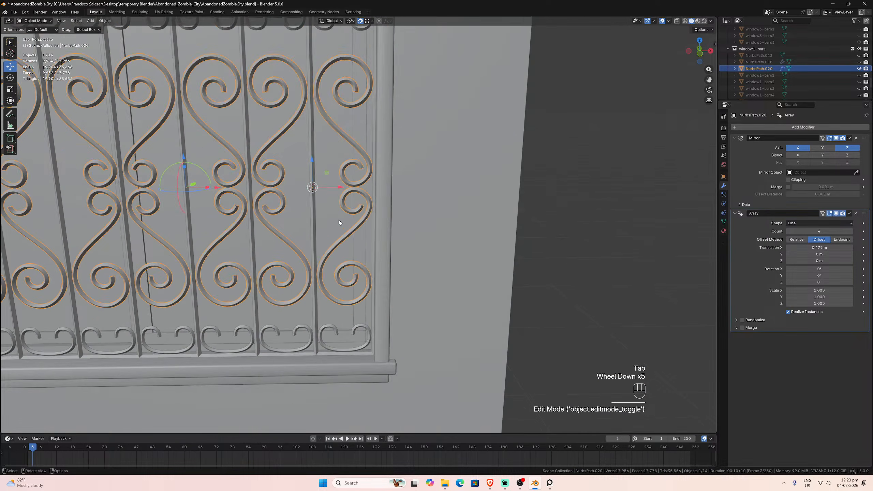
middle_click_drag(333, 210, 342, 199)
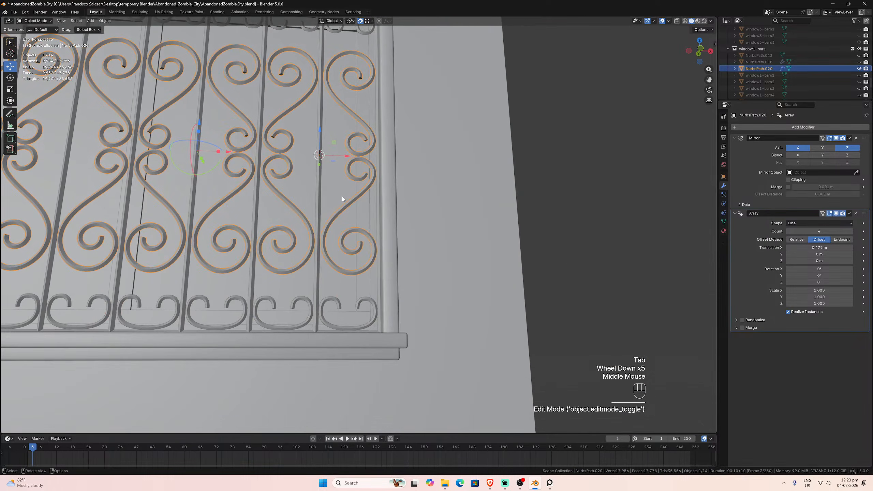
key("KP_3")
key("KP_1")
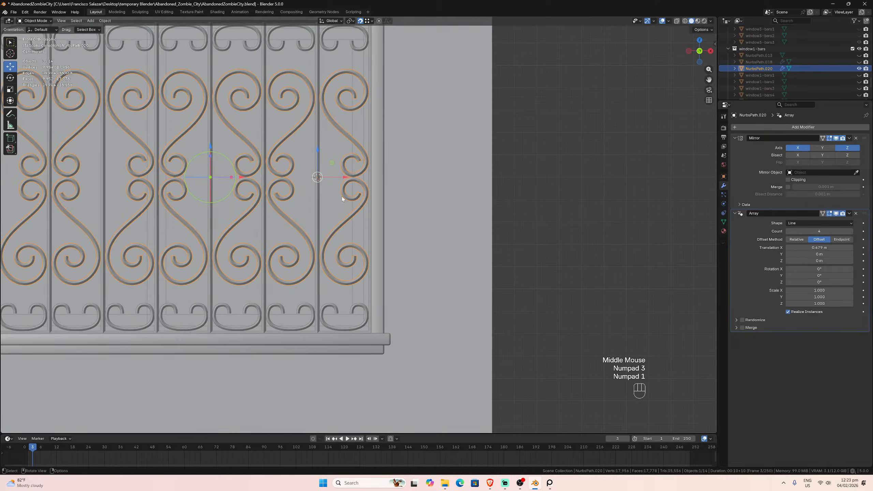
left_click(531, 255)
scroll(381, 251, "down", 2)
scroll(367, 264, "up", 2)
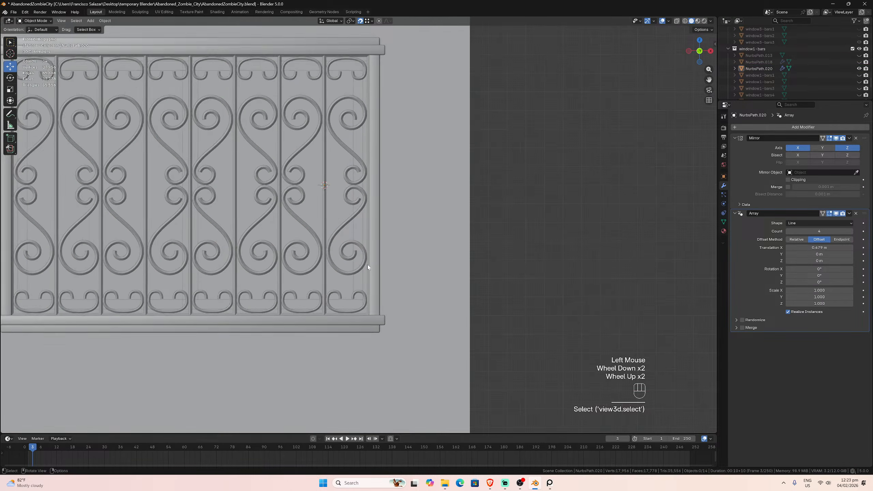
scroll(366, 267, "up", 3)
left_click(346, 310)
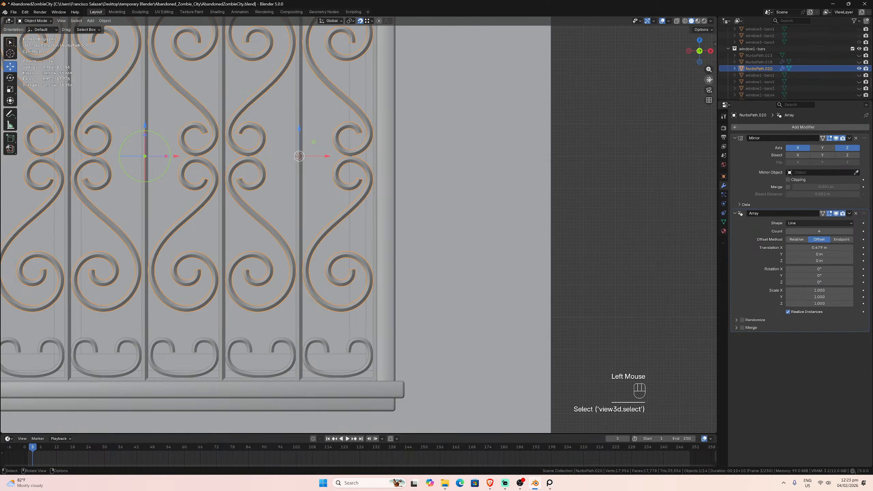
left_click_drag(708, 79, 871, 104)
scroll(551, 242, "down", 2)
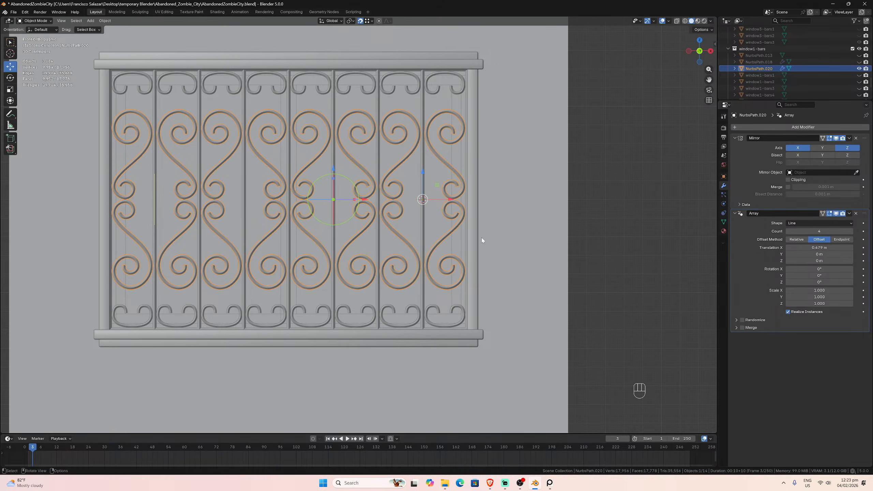
left_click(104, 21)
mouse_move(124, 209)
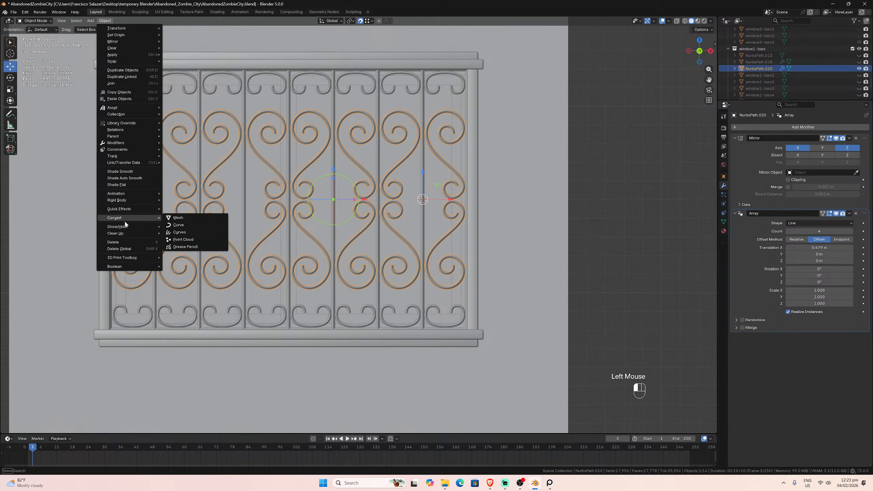
- Examine up close how the outermost S-scrolls sit against the adjacent vertical bars at both ends of the grille
scroll(571, 207, "up", 4)
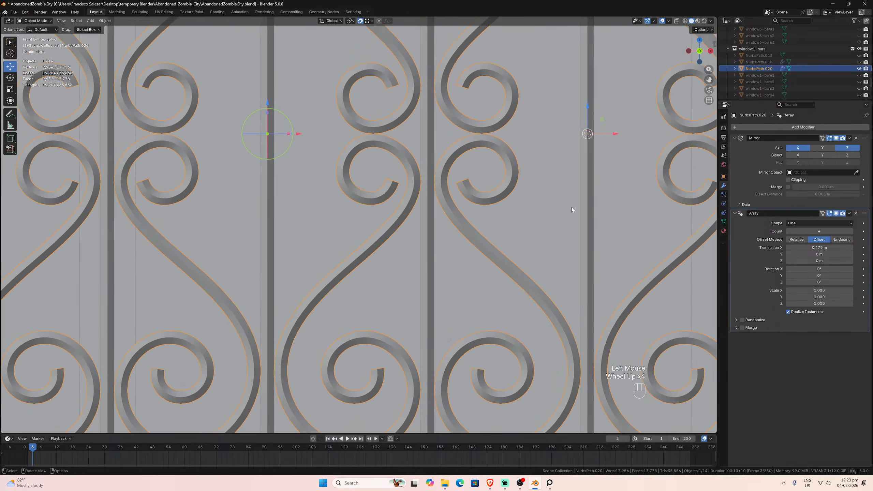
left_click_drag(708, 80, 381, 133)
scroll(615, 209, "up", 4)
scroll(570, 268, "up", 2)
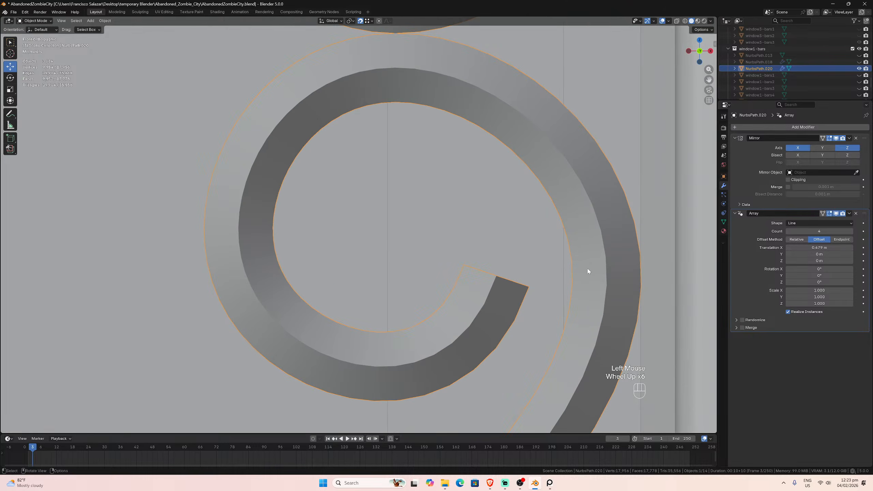
scroll(580, 245, "down", 7)
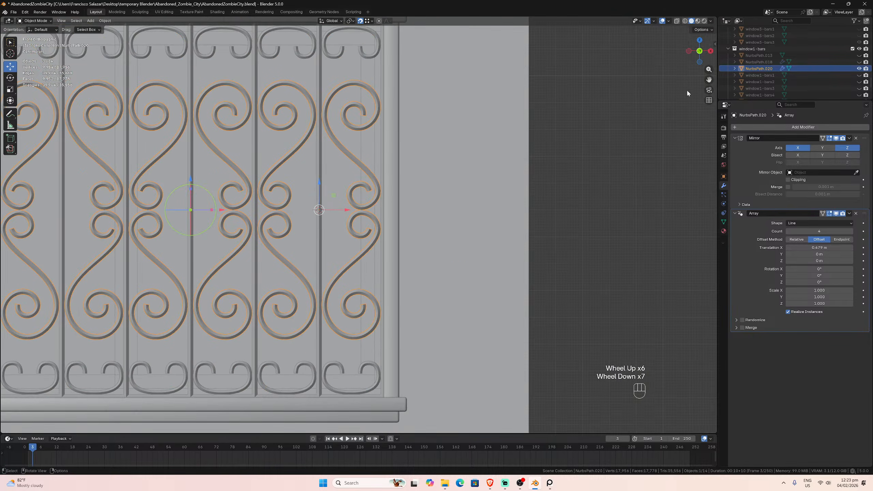
left_click_drag(709, 80, 372, 117)
scroll(359, 221, "up", 5)
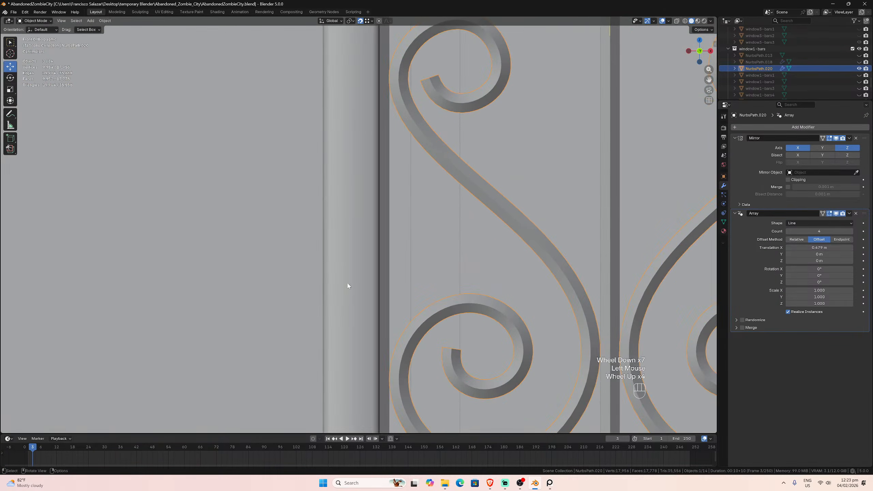
scroll(387, 296, "down", 6)
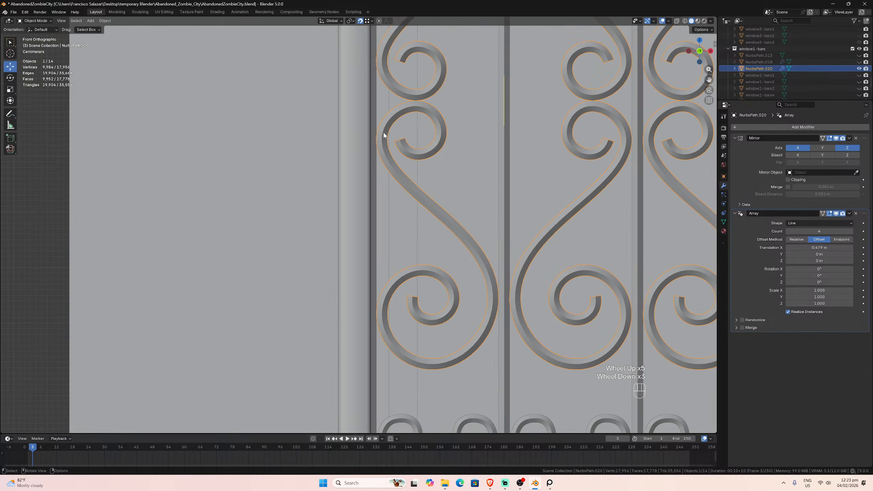
scroll(477, 214, "up", 6)
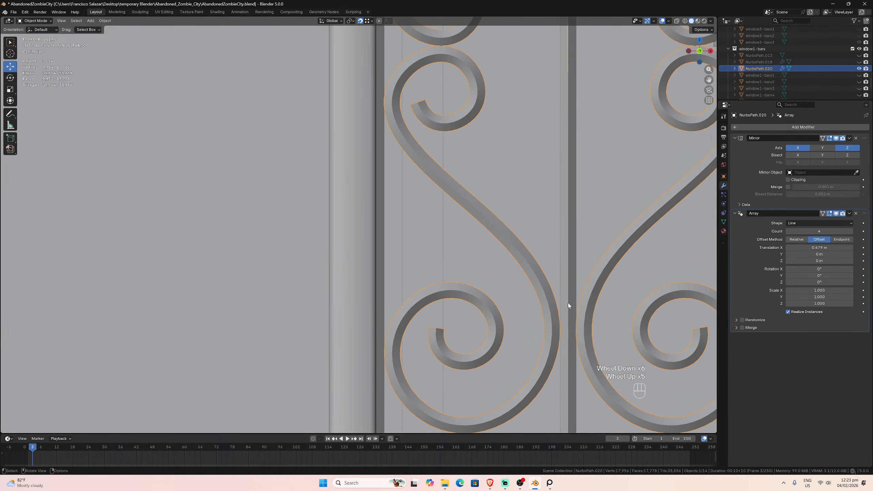
left_click(611, 278)
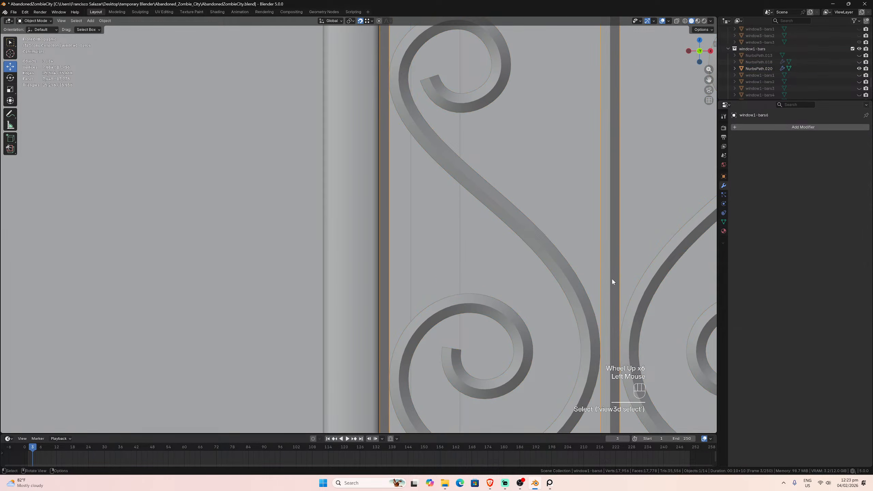
left_click(495, 303)
left_click(586, 330)
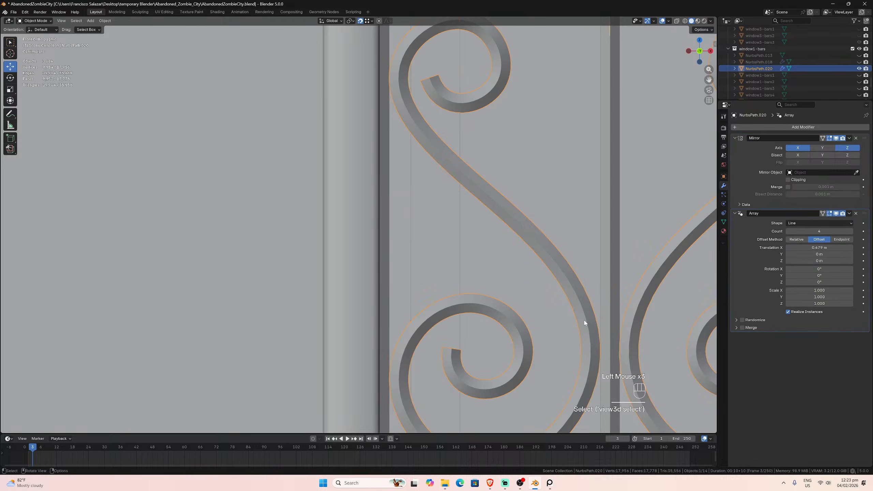
- Compare the contact points of neighbouring S-scrolls with the sides of an inner vertical bar in the front view
scroll(562, 269, "down", 5)
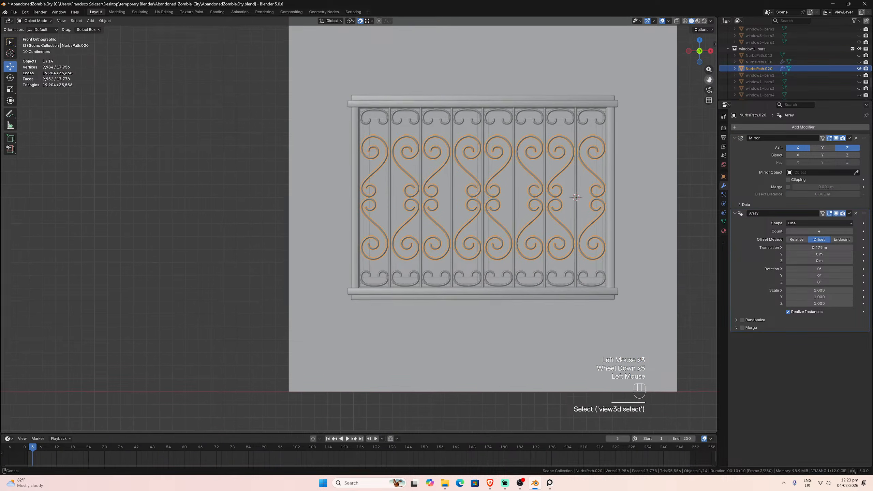
left_click_drag(709, 79, 524, 156)
scroll(315, 238, "up", 4)
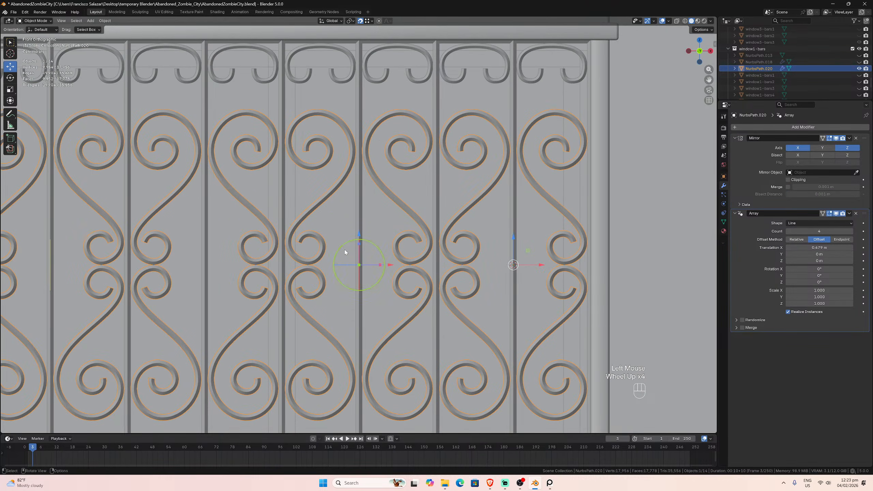
scroll(345, 249, "down", 1)
scroll(345, 258, "up", 4)
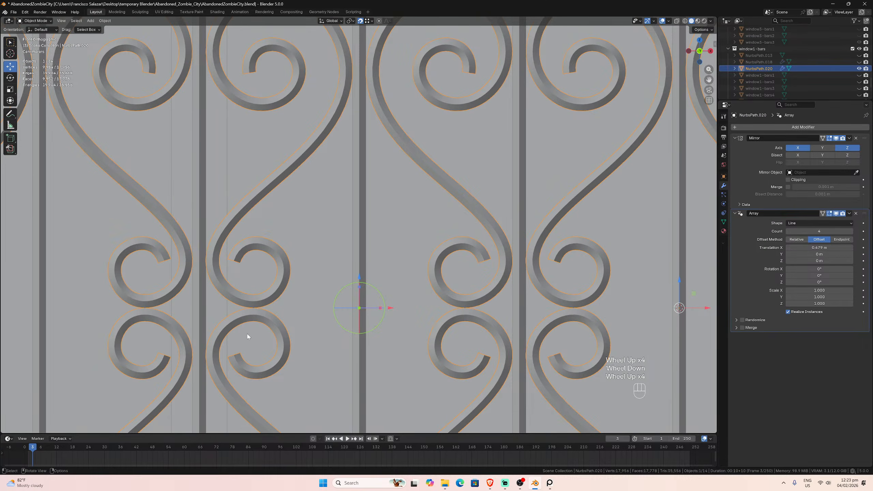
scroll(248, 336, "up", 2)
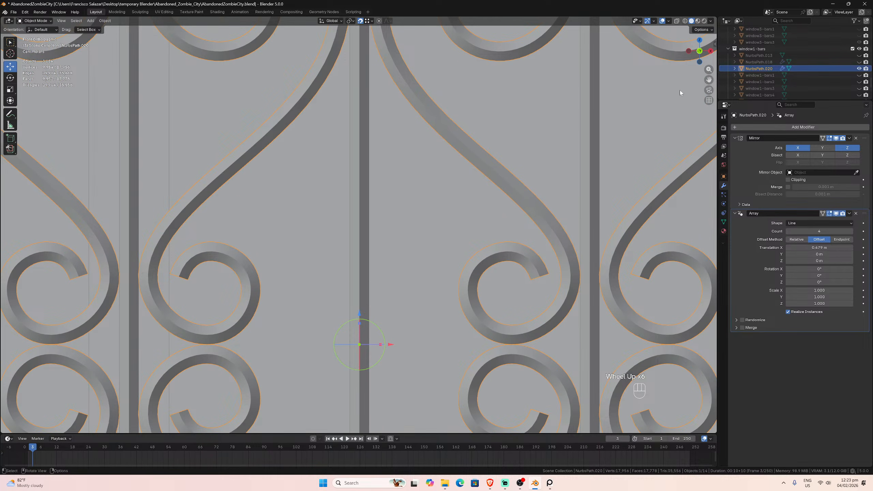
left_click_drag(709, 80, 750, 69)
scroll(609, 191, "up", 4)
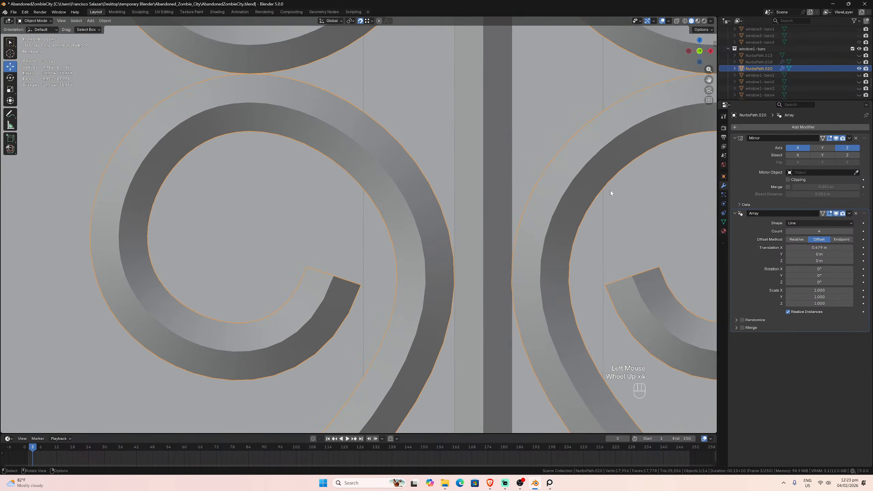
scroll(609, 192, "up", 2)
scroll(619, 311, "up", 1)
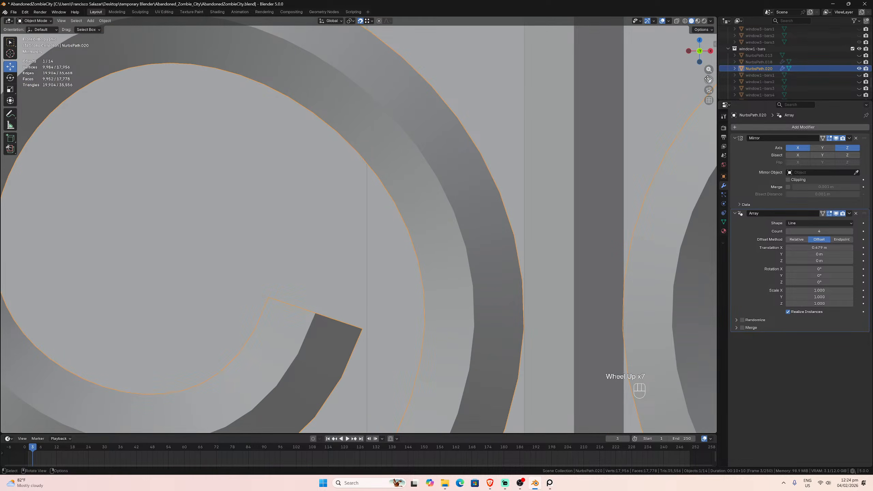
left_click_drag(709, 80, 537, 82)
scroll(646, 151, "up", 2)
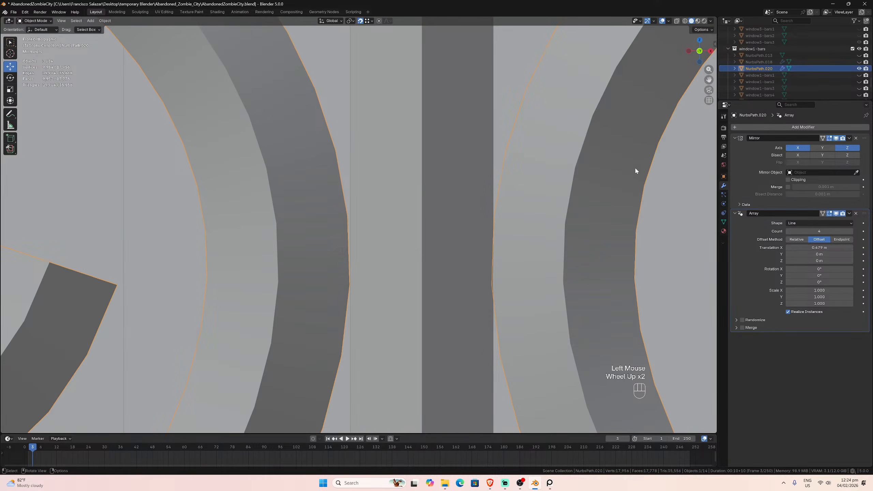
- Fine-tune the X translation of the S-scroll's Array modifier in tiny decrements to align the scrolls with the vertical bars
left_click(818, 247)
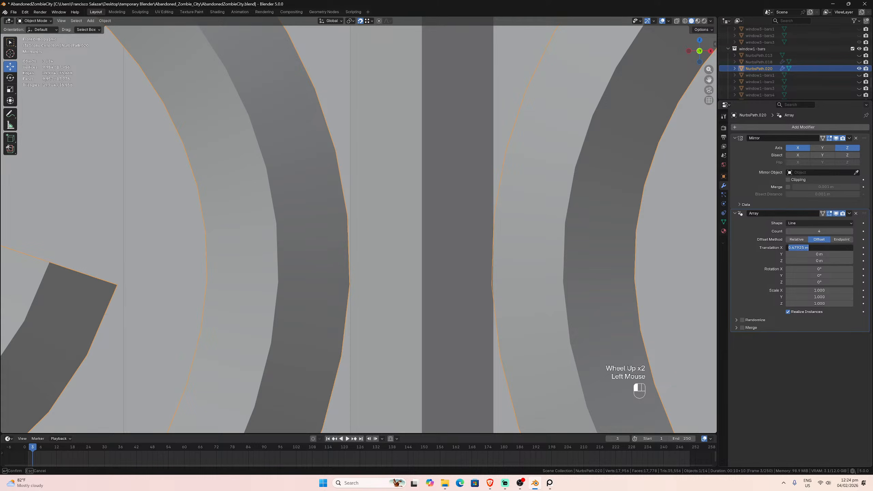
left_click(803, 247)
key("BackSpace")
left_click(803, 253)
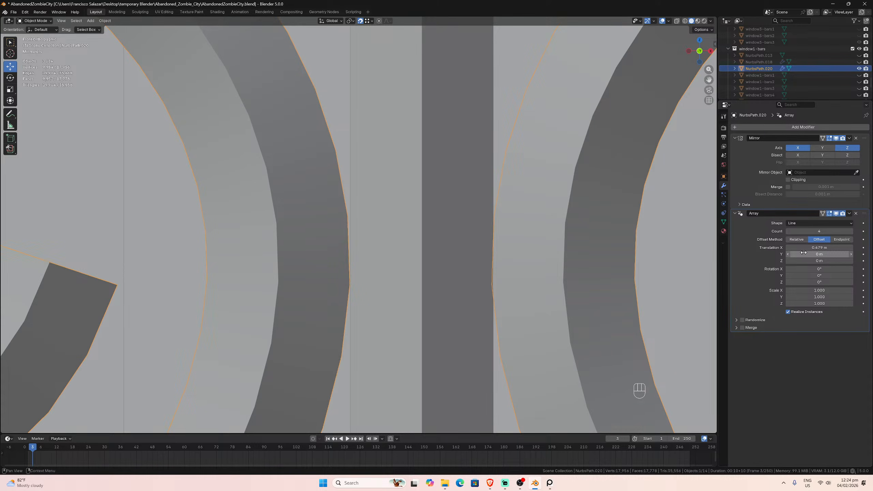
left_click(804, 248)
left_click(803, 248)
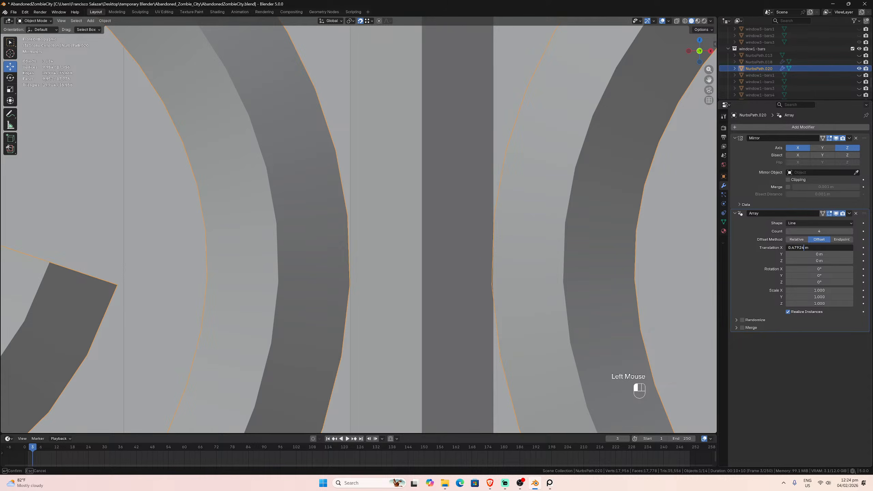
left_click(804, 255)
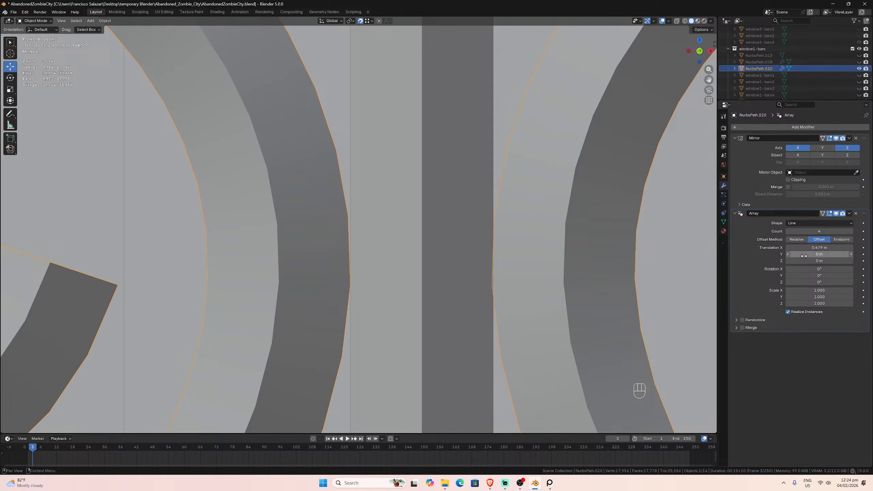
left_click(803, 247)
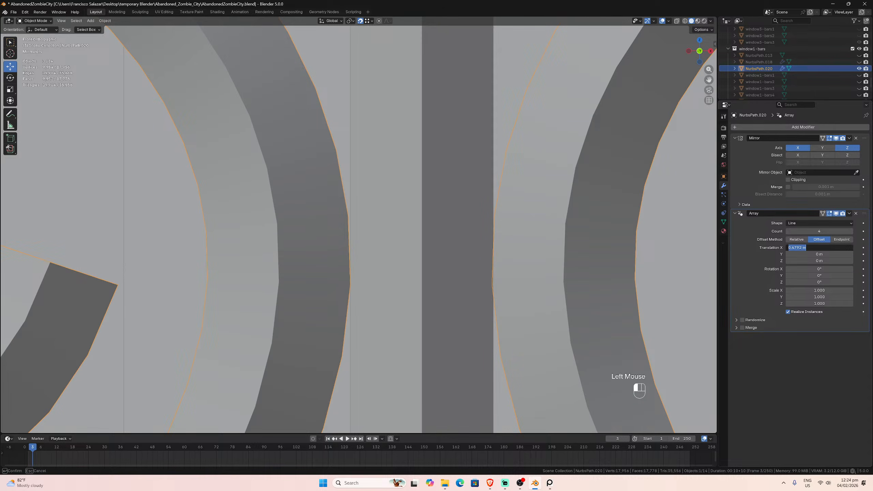
left_click(802, 248)
left_click(801, 256)
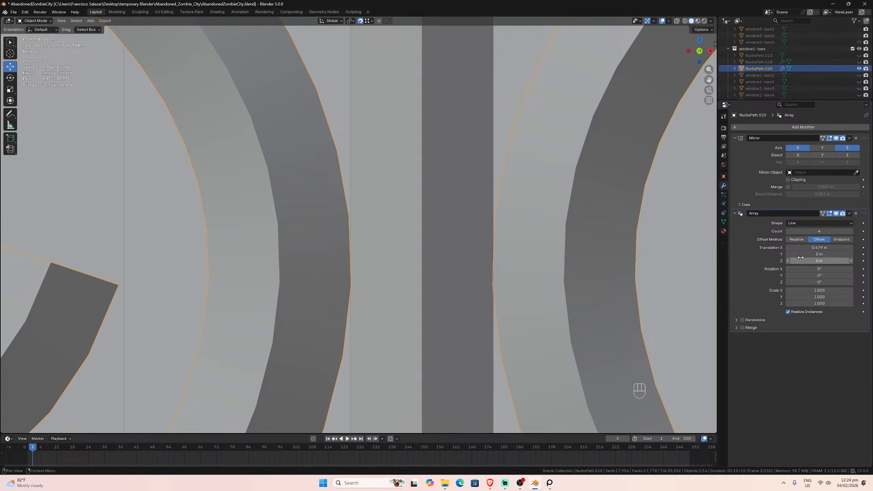
- Check the S-scroll spacing against the vertical bars by highlighting the bars and the scrolls in turn
scroll(509, 242, "down", 11)
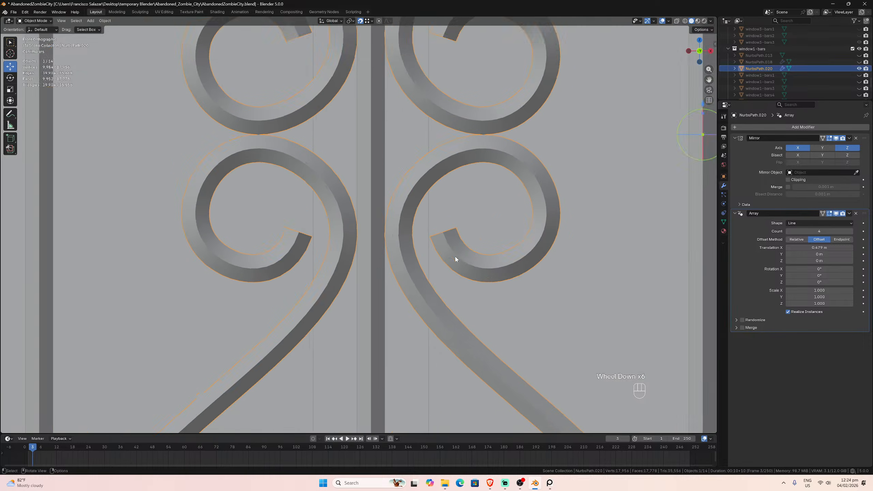
scroll(380, 261, "up", 3)
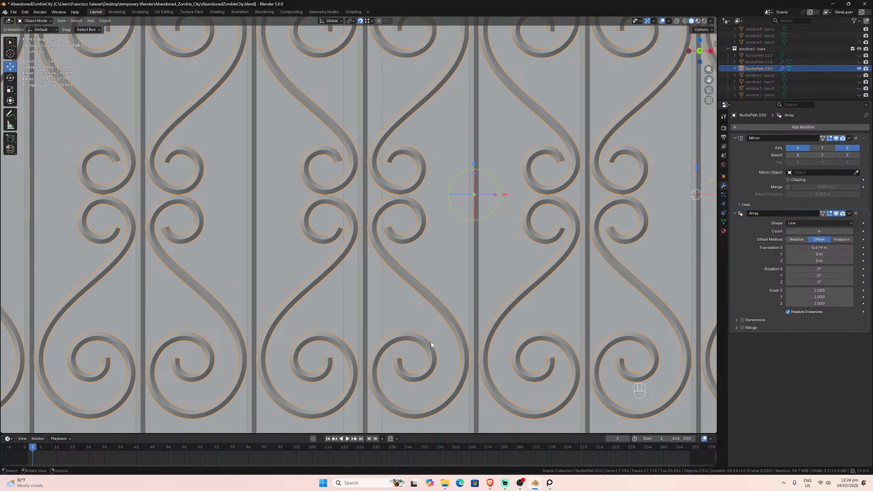
scroll(442, 256, "up", 9)
scroll(481, 266, "up", 1)
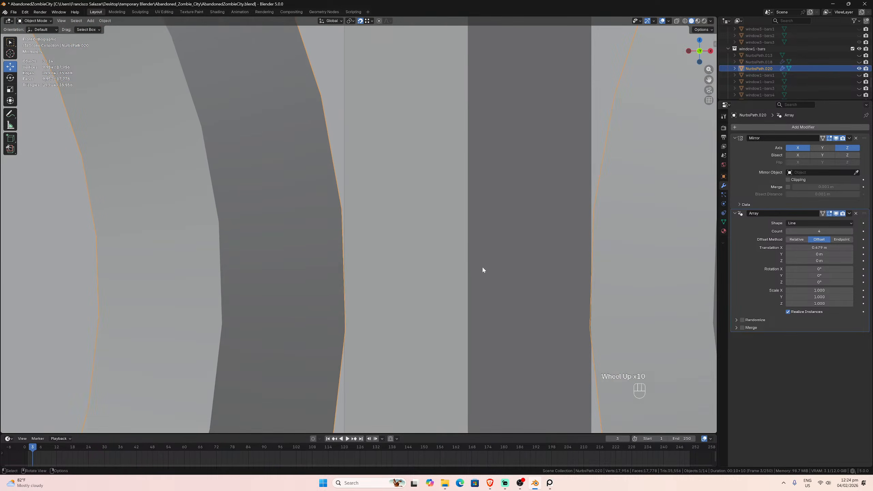
scroll(489, 266, "down", 2)
left_click(443, 256)
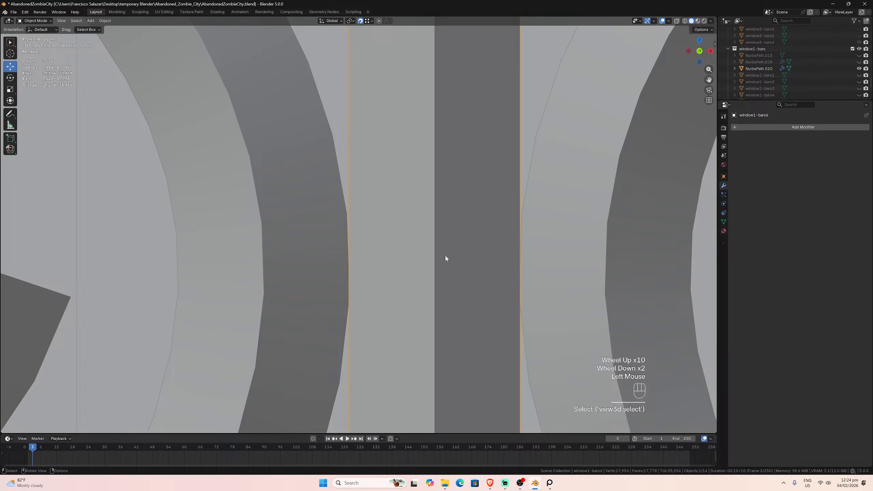
left_click(542, 271)
scroll(542, 272, "down", 5)
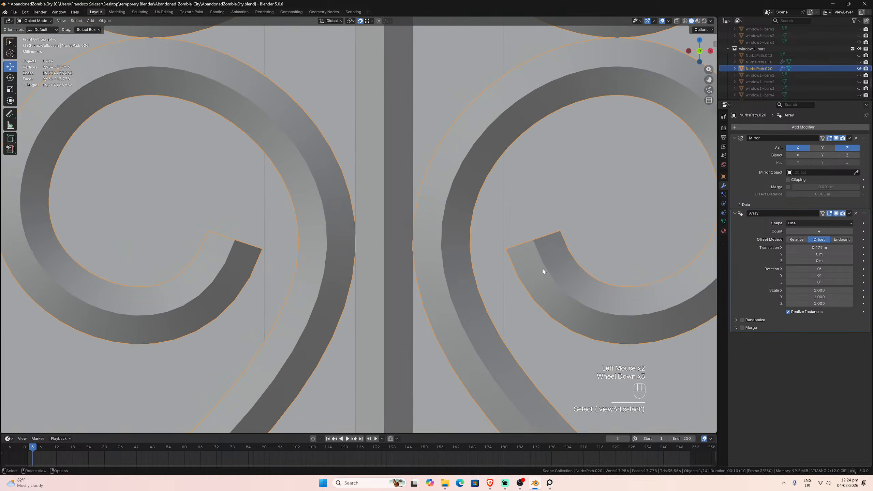
- Check how evenly the arrayed S-scrolls meet the vertical bars across the whole grille, up close and from afar
scroll(542, 271, "down", 2)
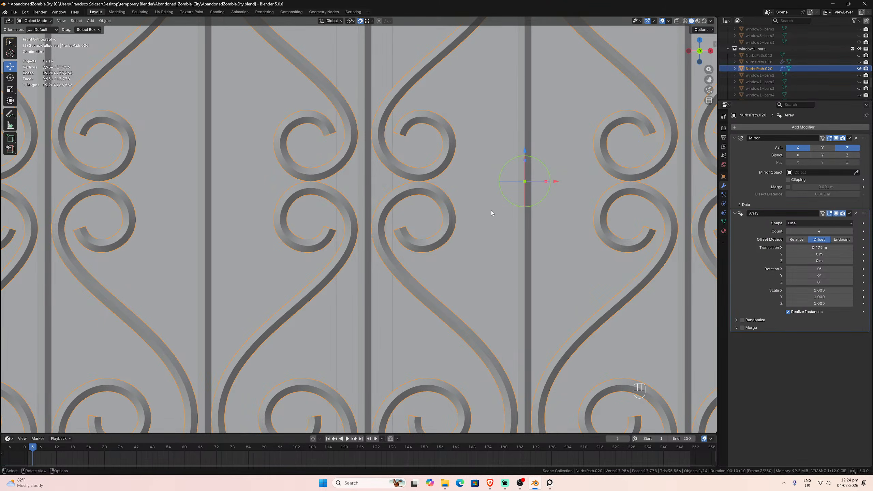
scroll(491, 210, "down", 3)
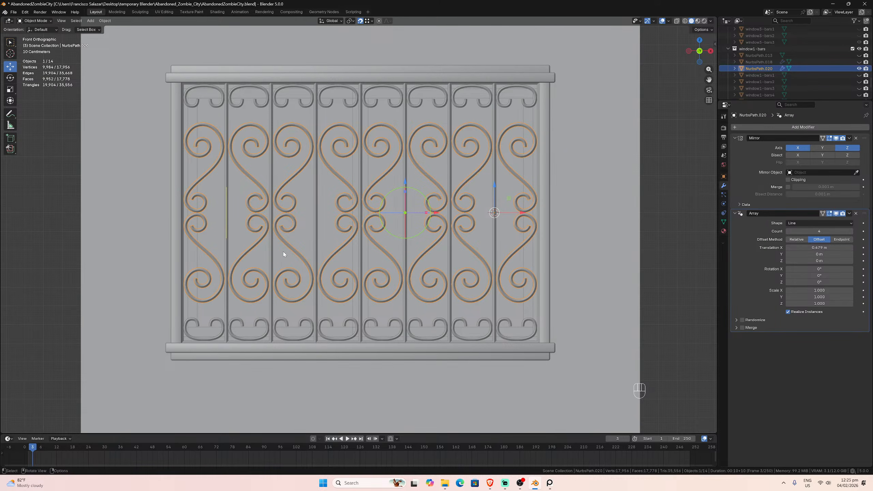
left_click(360, 169)
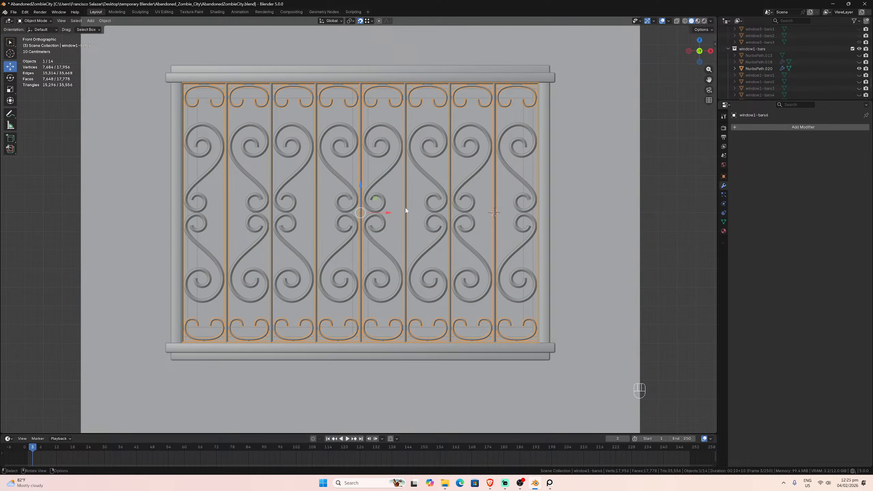
left_click(443, 253)
scroll(399, 234, "up", 10)
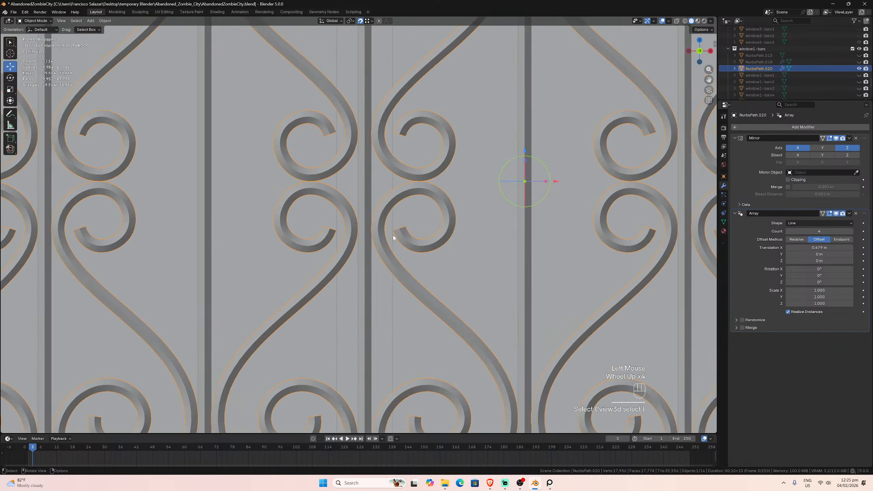
left_click(410, 244)
scroll(433, 248, "up", 4)
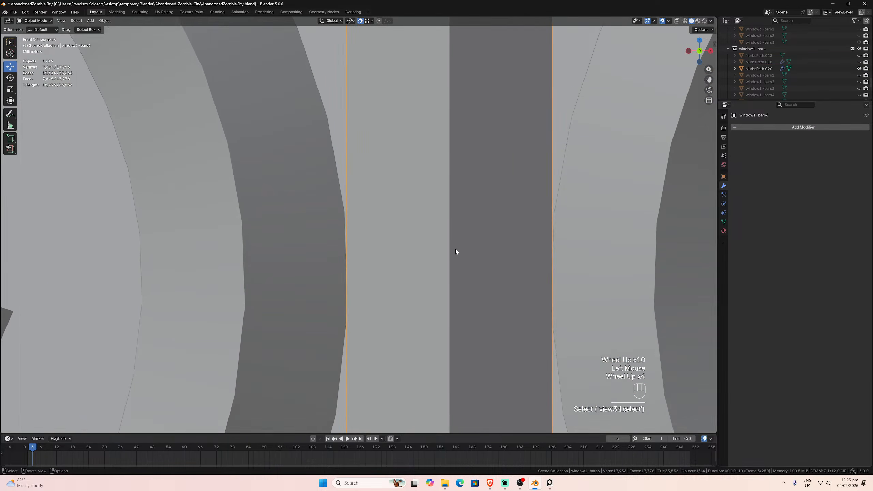
left_click(591, 297)
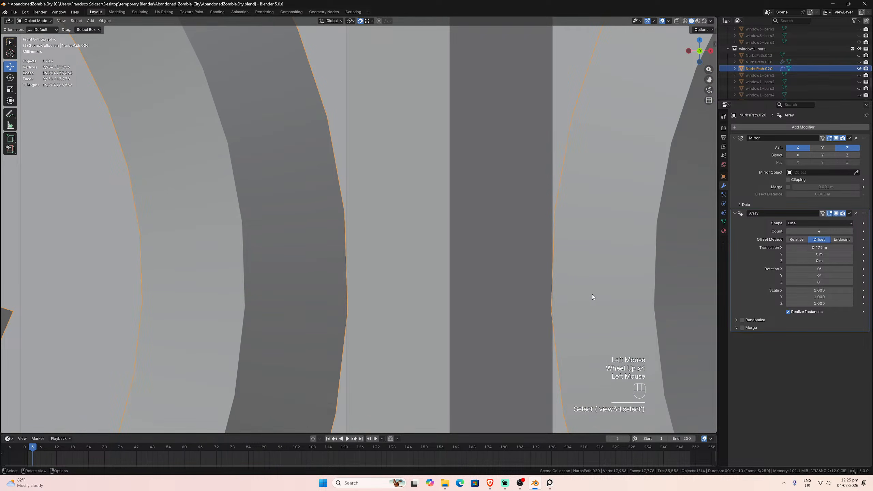
scroll(550, 268, "down", 8)
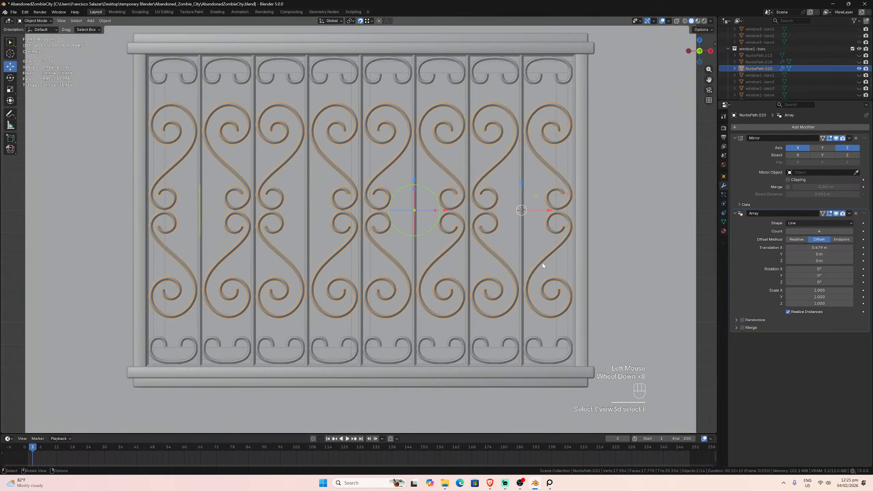
scroll(543, 263, "down", 1)
scroll(547, 260, "up", 2)
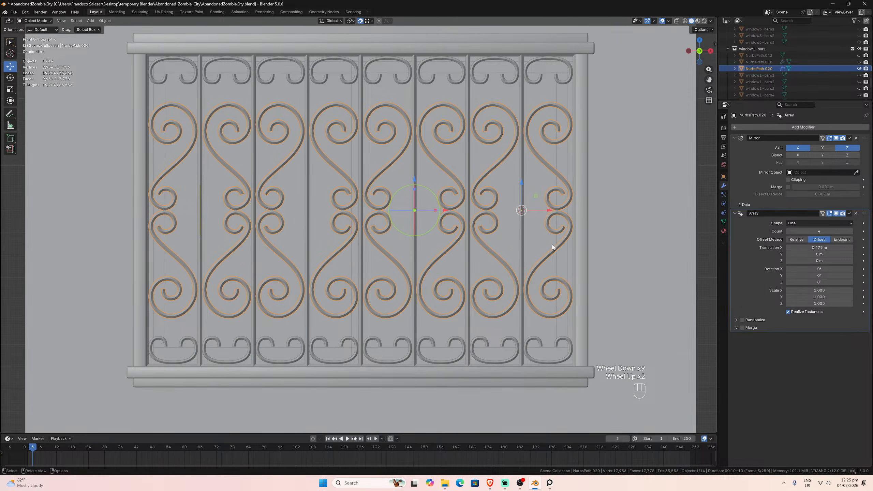
- Convert the arrayed S-scroll object to a mesh so its Mirror and Array modifiers are applied
left_click(104, 21)
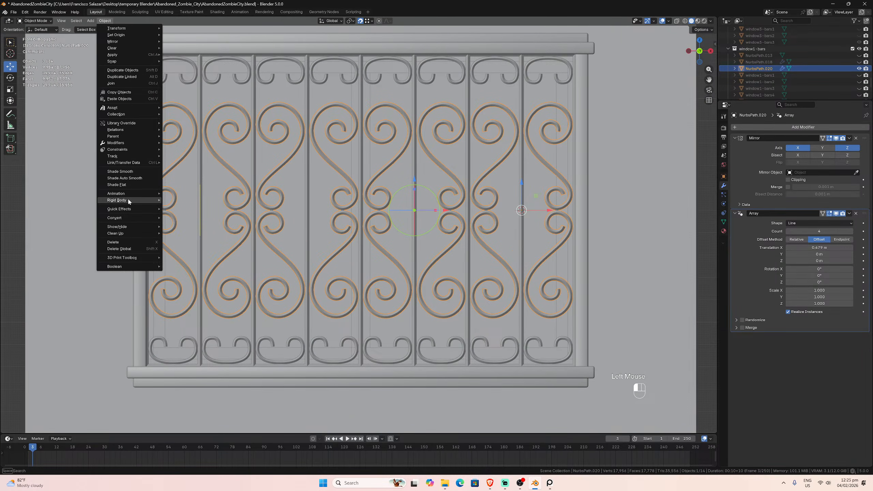
mouse_move(127, 218)
left_click(177, 217)
- Join the S-scroll mesh into the window1-bars6 object, with the vertical bars as the active object
scroll(385, 225, "up", 4)
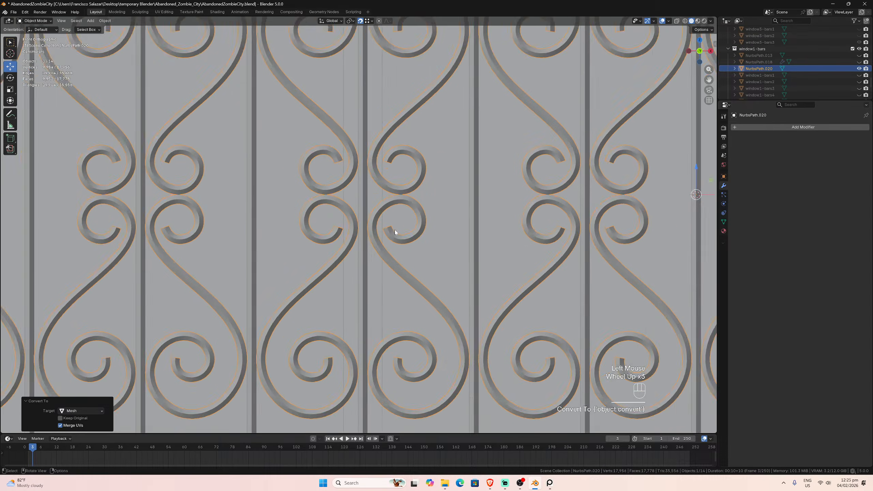
left_click(372, 241)
left_click(372, 242)
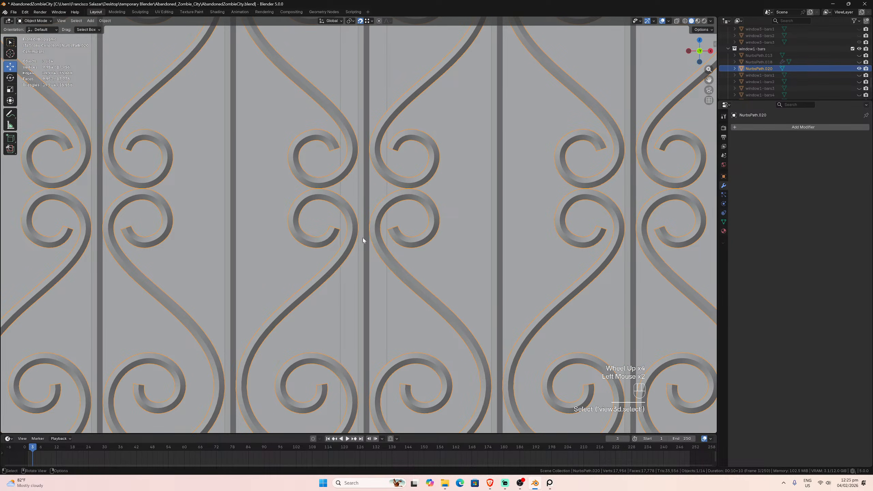
left_click(362, 240, "shift")
key("ctrl+j")
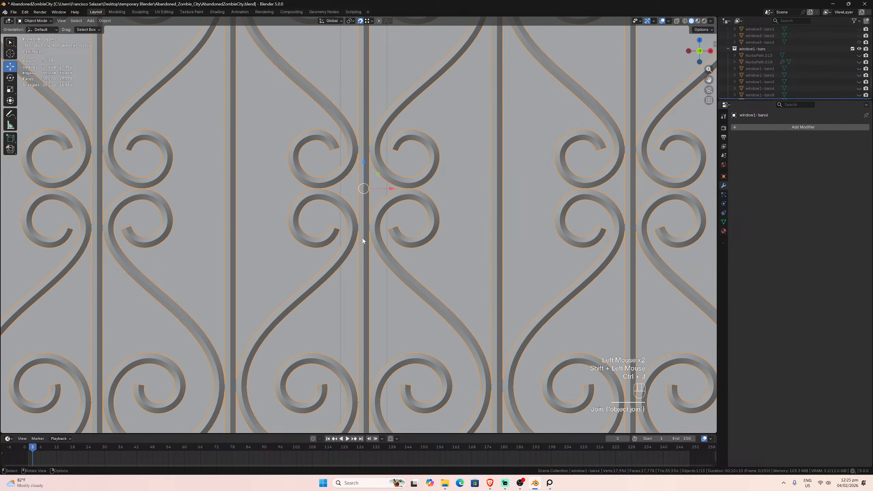
left_click(363, 241)
scroll(363, 241, "up", 4)
left_click(388, 250)
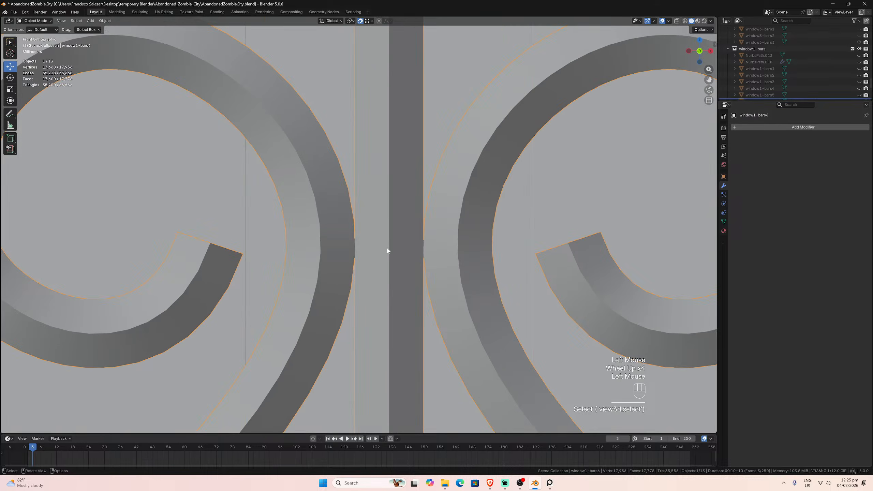
- Delete the leftover NurbsPath.013 and NurbsPath.018 objects from the window1-bars collection
scroll(396, 255, "down", 6)
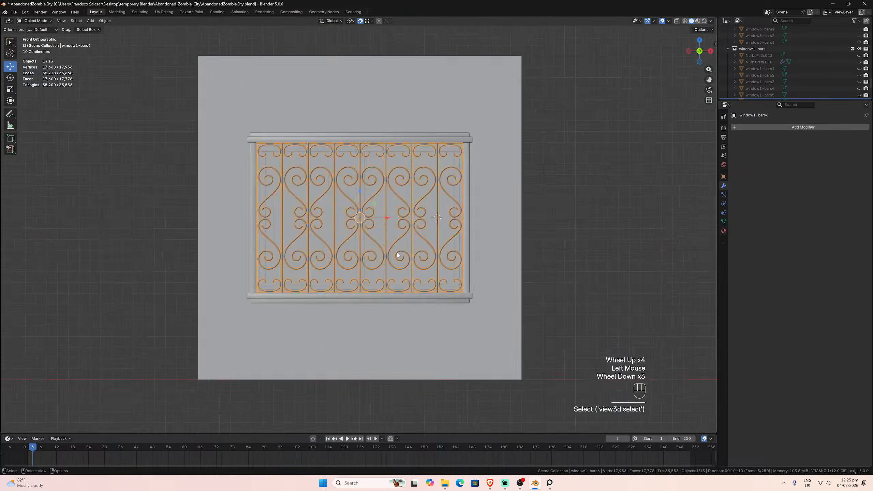
scroll(395, 250, "up", 7)
scroll(396, 252, "up", 9)
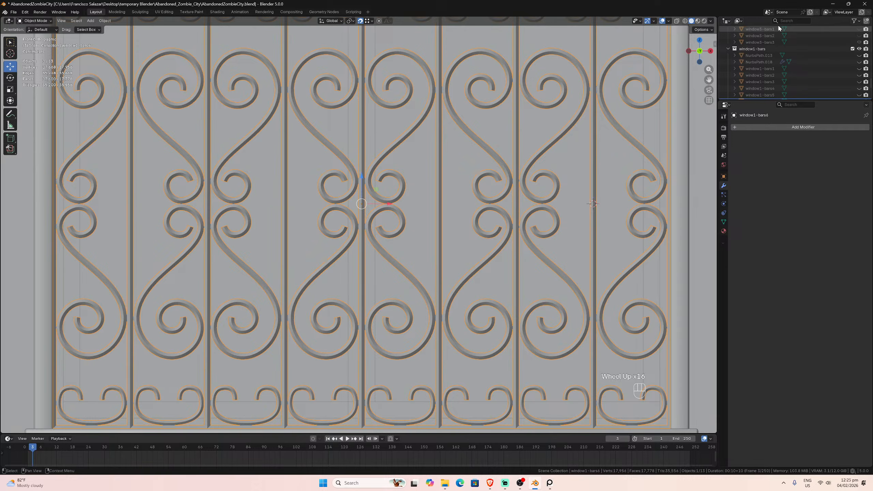
left_click(771, 54)
key("x")
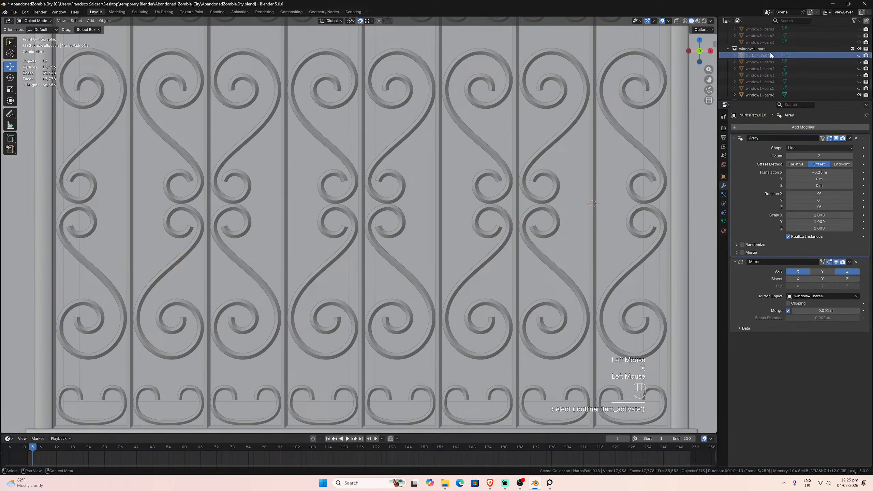
- Deselect everything, view the grille at an angle and save the Blender file
scroll(450, 158, "down", 3)
scroll(545, 171, "down", 2)
scroll(545, 170, "up", 3)
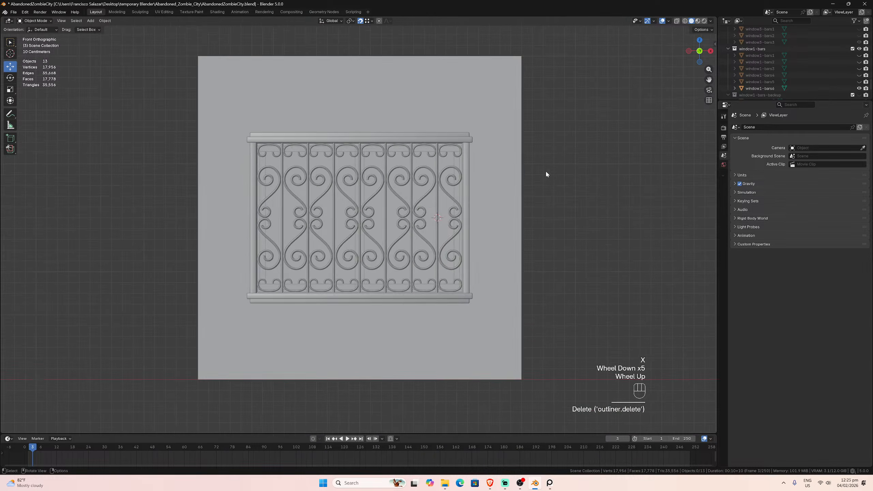
left_click(597, 165)
middle_click_drag(597, 164, 481, 172)
key("ctrl+s")
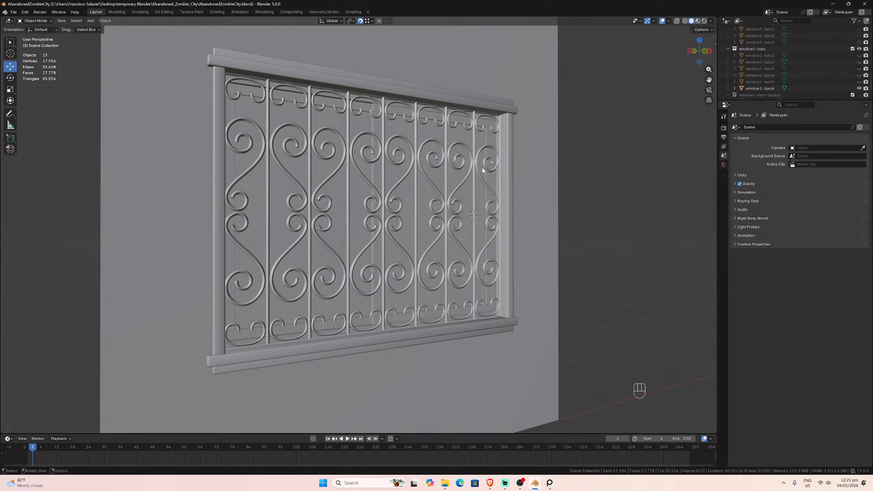
- Inspect the joined window1-bars6 grille in perspective, looking over its scrolls and vertical bars from the other side
scroll(389, 183, "up", 2)
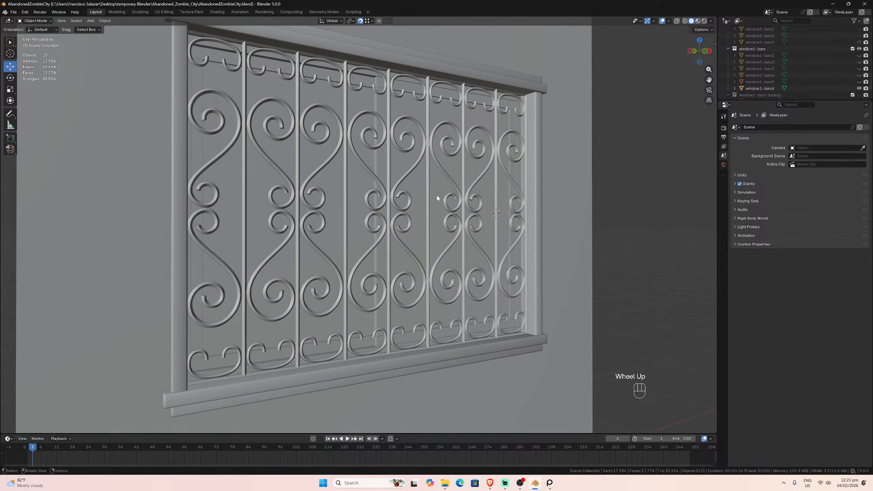
middle_click_drag(389, 183, 356, 207)
left_click(340, 205)
scroll(336, 202, "down", 2)
scroll(363, 211, "up", 1)
scroll(363, 210, "up", 2)
scroll(356, 207, "down", 2)
scroll(356, 207, "up", 2)
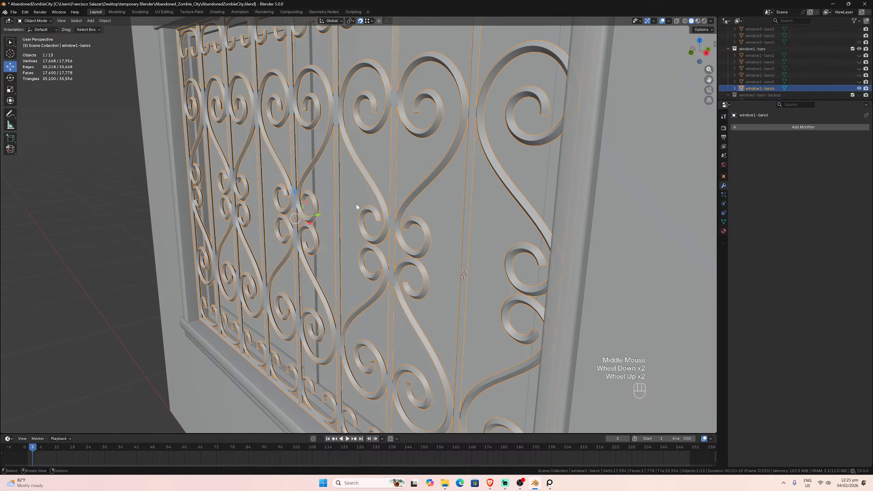
- Switch to the PureRef board and examine the two-storey house photo, shifting the grille model clear of it
left_click(550, 482)
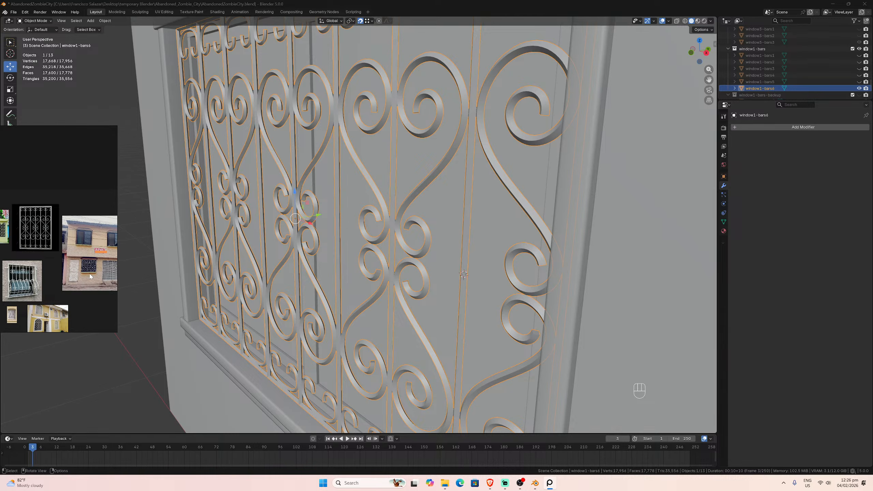
scroll(86, 268, "down", 4)
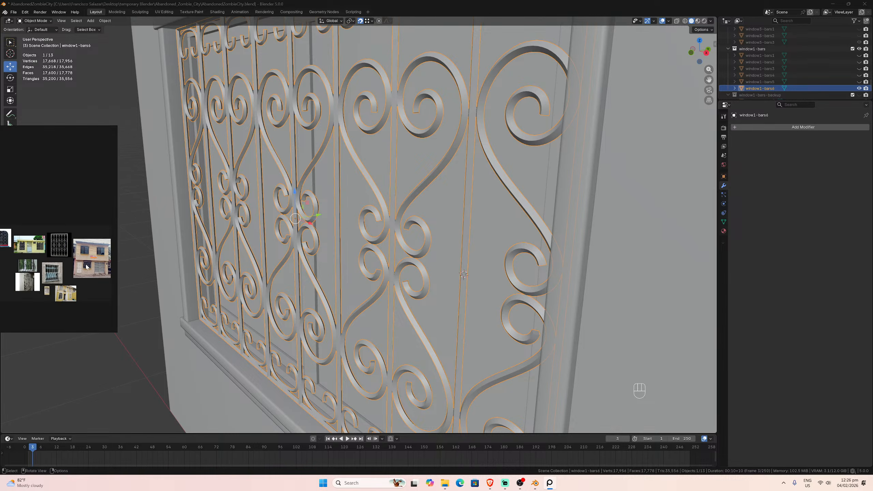
scroll(56, 257, "up", 5)
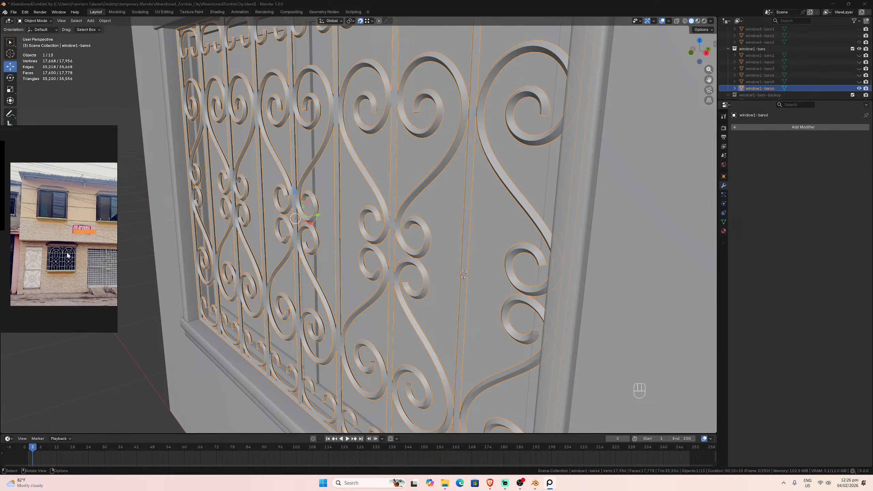
scroll(491, 181, "down", 2)
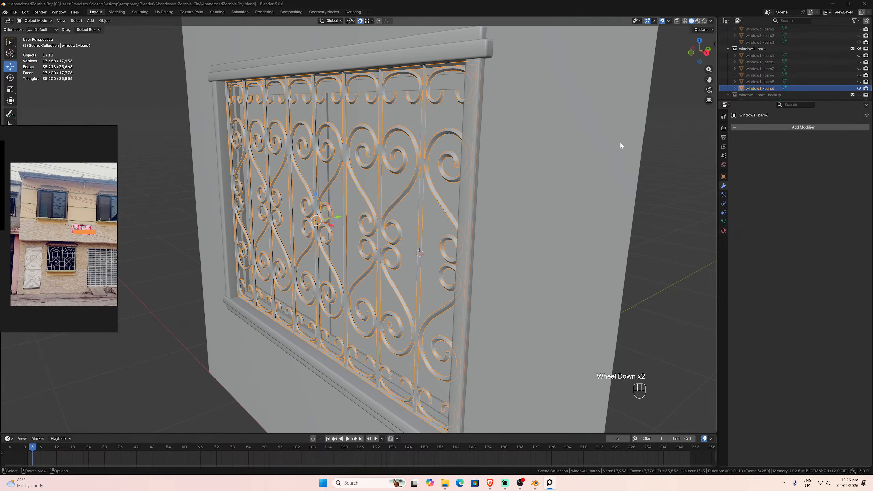
left_click_drag(709, 79, 191, 248)
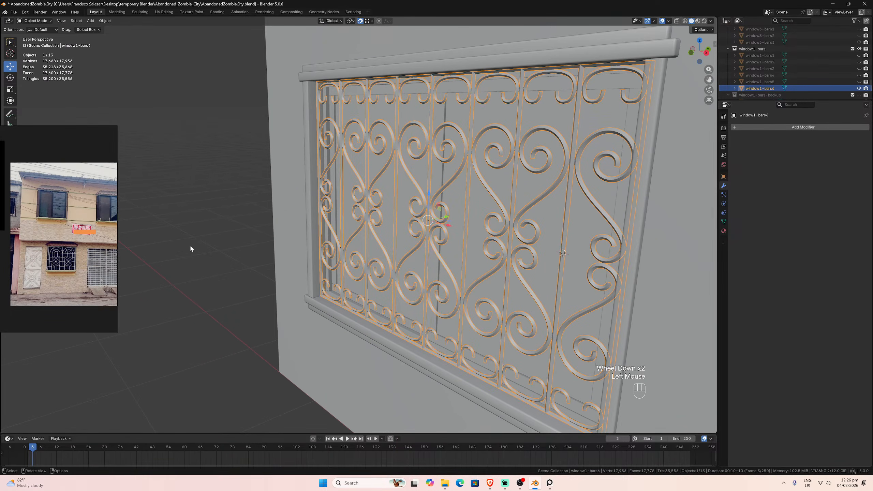
- Move the reference board fully into view and frame the two-storey house photo with the barred ground-floor window
scroll(70, 252, "up", 1)
right_click_drag(69, 251, 208, 267)
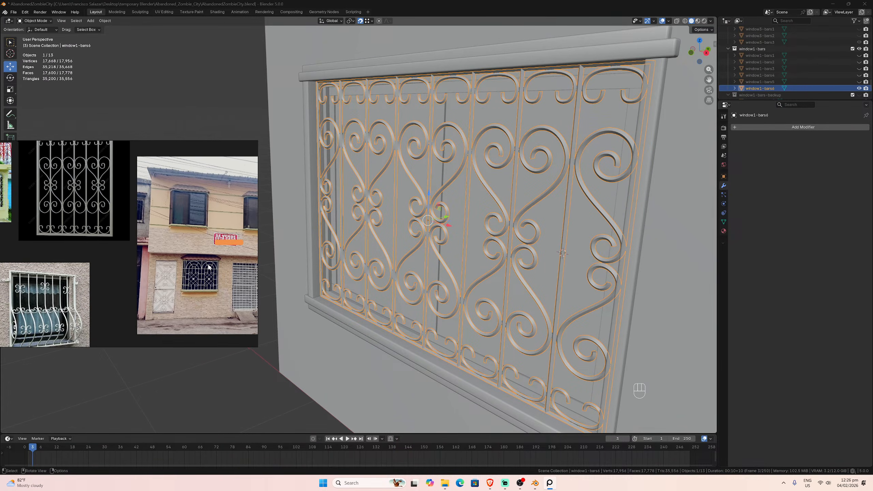
scroll(207, 267, "up", 3)
middle_click_drag(207, 266, 131, 275)
scroll(102, 270, "down", 2)
scroll(118, 267, "up", 1)
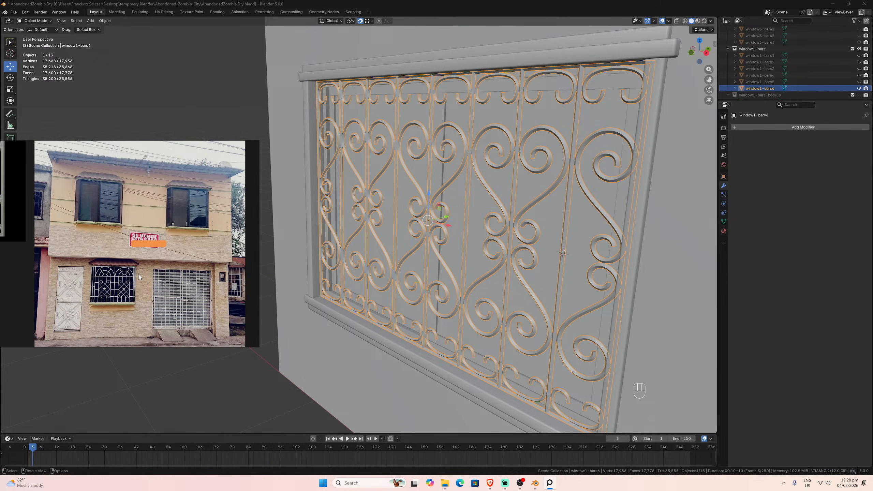
- Study the window bars in the two-storey house photo and the yellow house's arched windows on the reference board
scroll(501, 272, "down", 3)
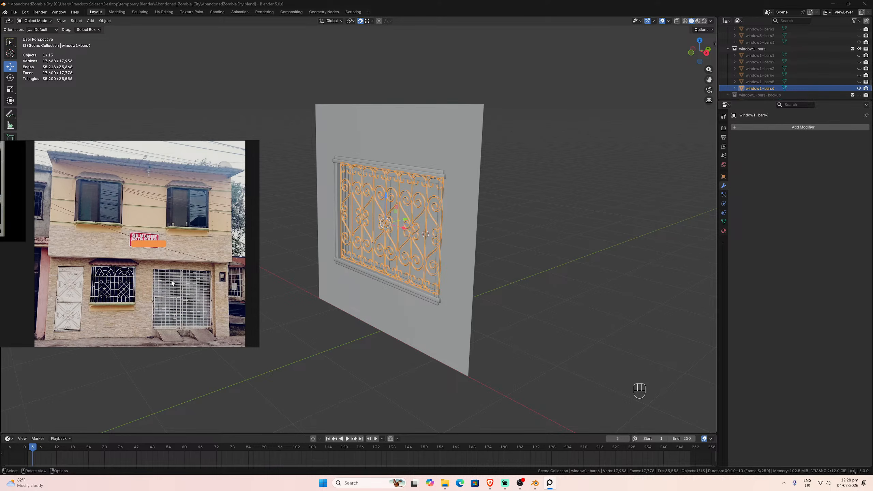
scroll(155, 272, "down", 8)
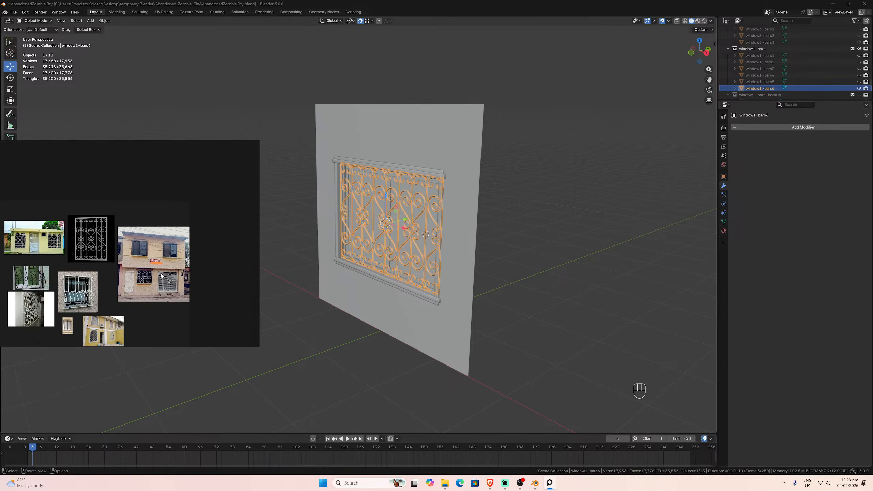
scroll(188, 260, "up", 10)
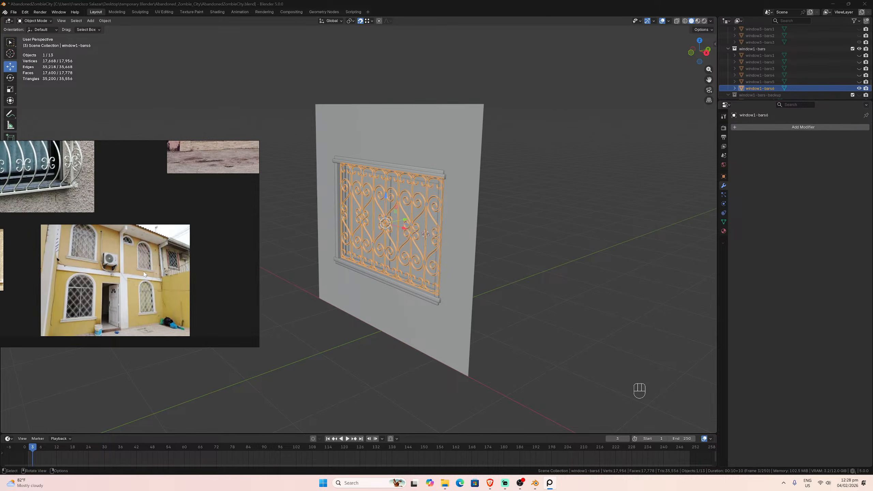
scroll(126, 276, "down", 4)
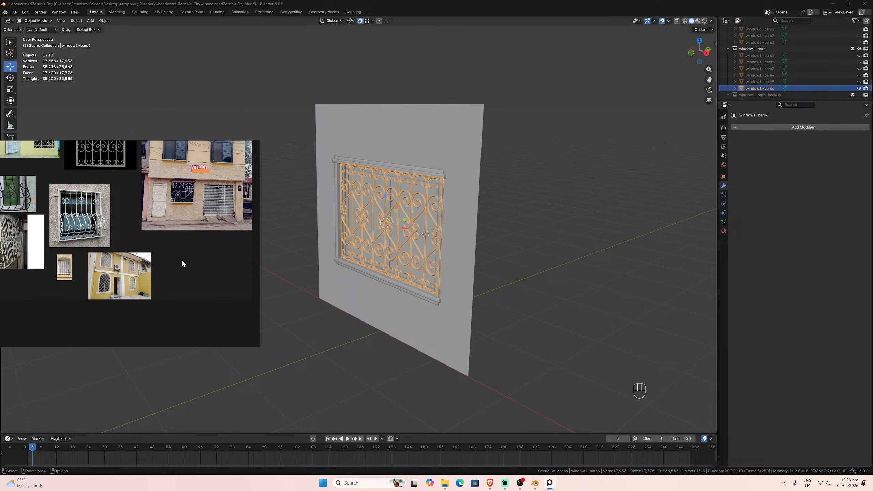
scroll(197, 248, "up", 3)
scroll(189, 219, "down", 3)
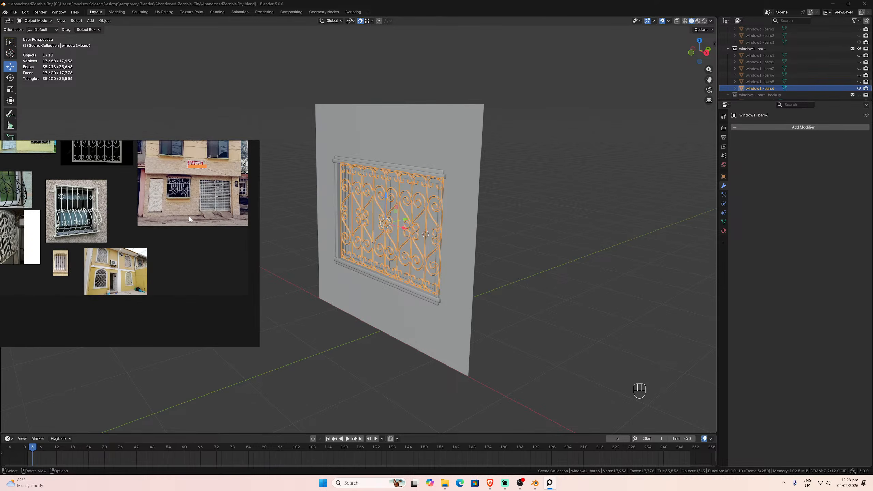
scroll(189, 219, "up", 6)
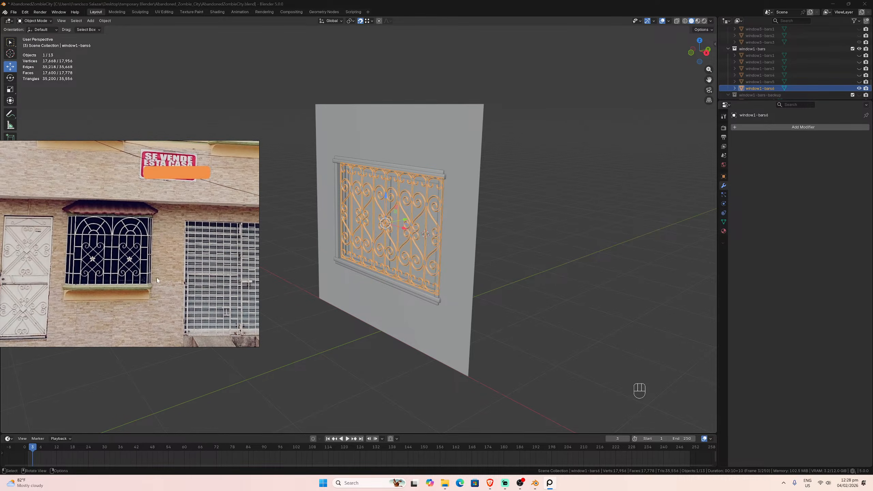
scroll(150, 295, "down", 8)
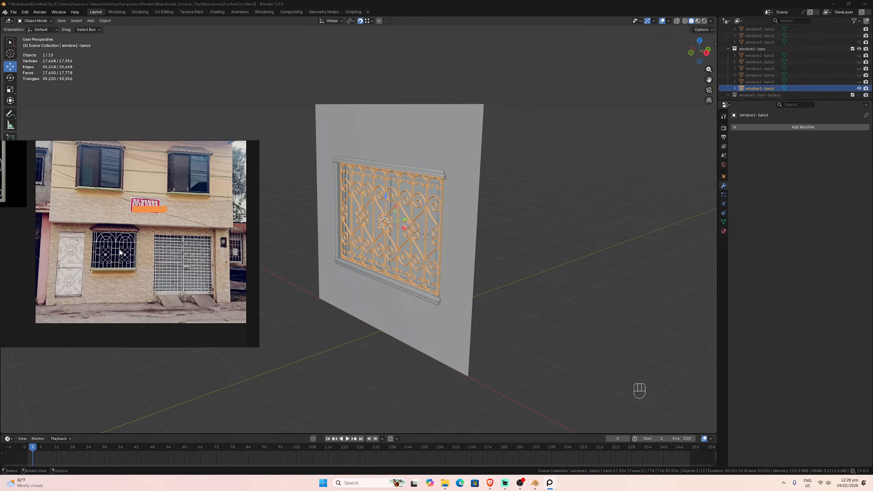
scroll(156, 261, "up", 6)
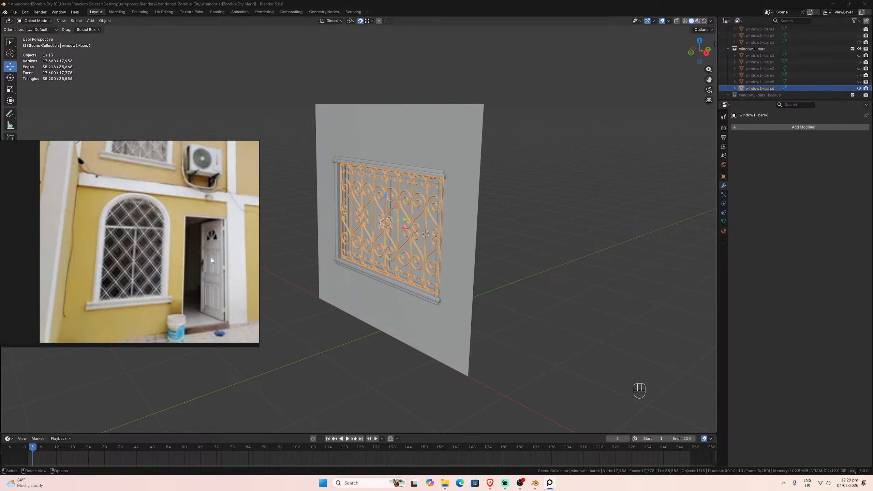
- Look over the full reference board and open the ruined high-rise diorama photo from the references folder
scroll(195, 274, "down", 8)
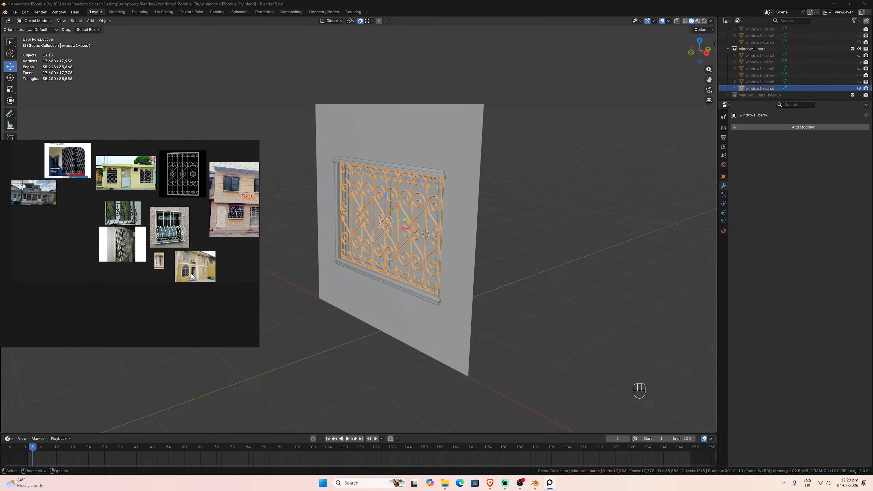
scroll(182, 300, "up", 4)
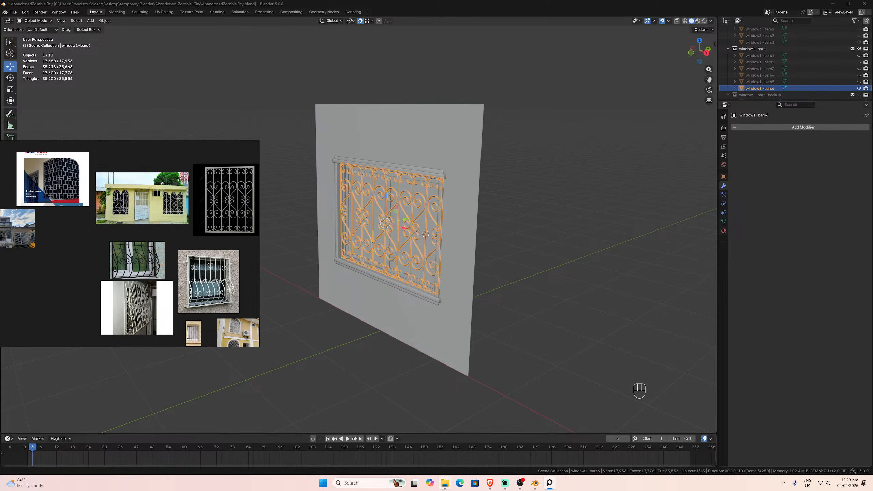
left_click(445, 482)
scroll(540, 367, "up", 2)
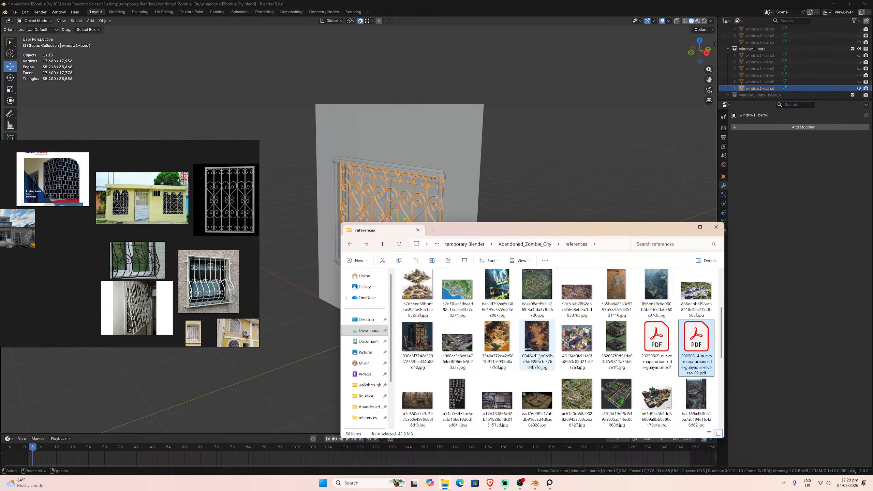
scroll(593, 325, "up", 3)
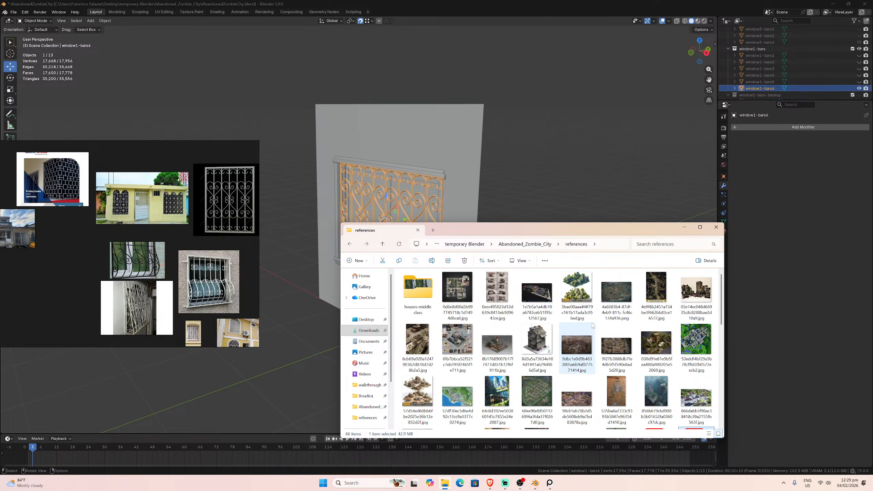
left_click(700, 296)
double_click(700, 296)
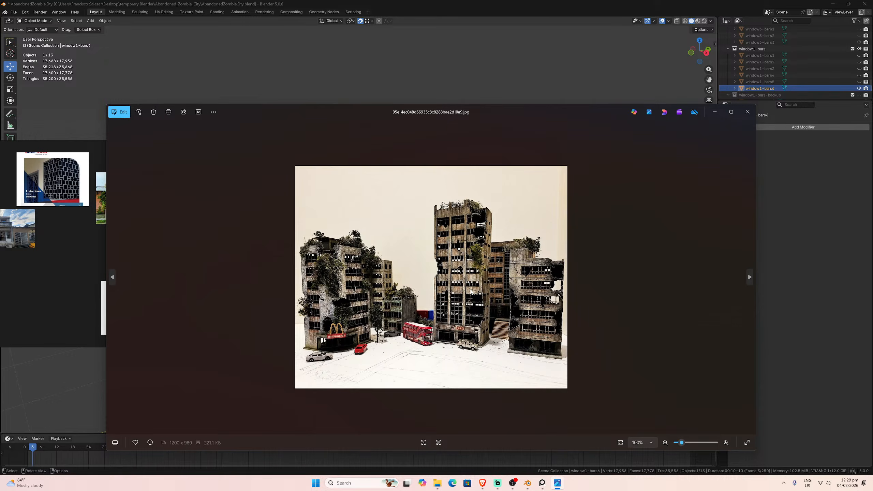
- Examine the broken windows, cracked facades and overgrowth in the ruined high-rise photo, and close it
scroll(472, 291, "up", 8)
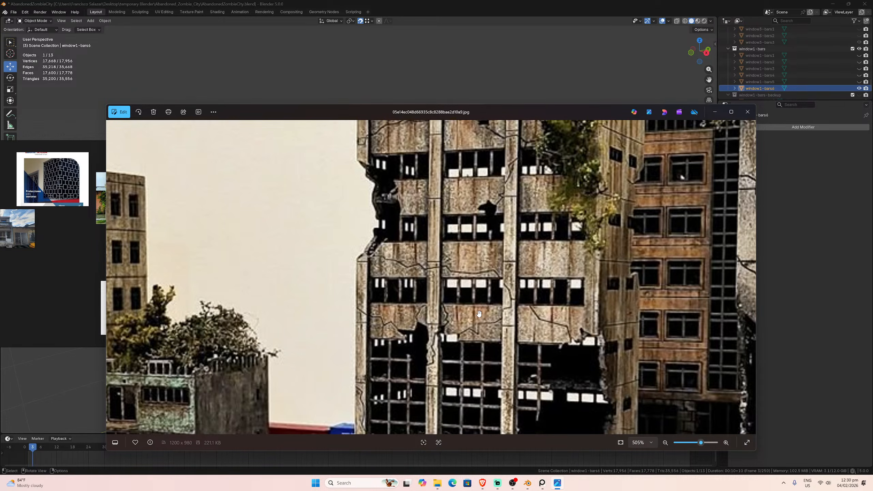
scroll(479, 314, "down", 1)
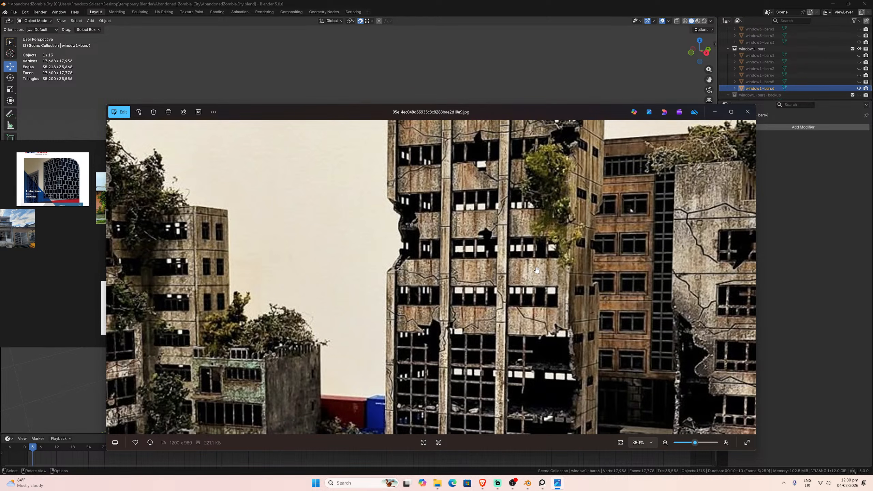
scroll(536, 270, "down", 1)
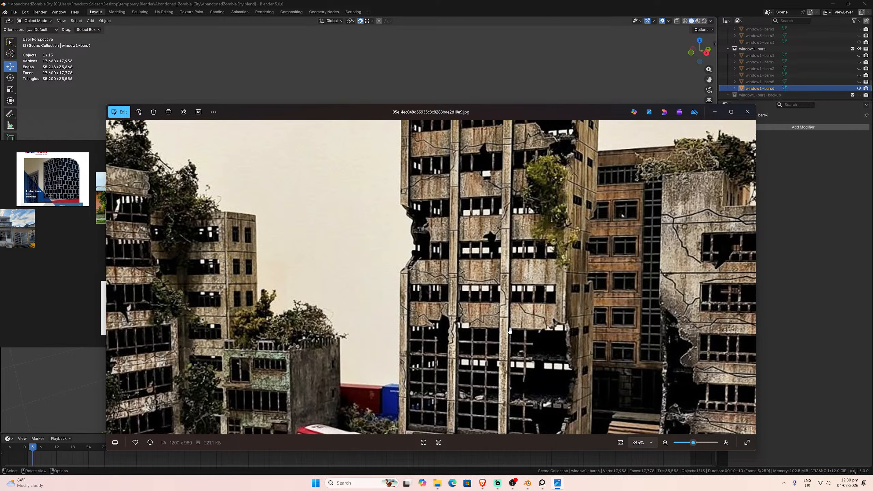
scroll(503, 328, "down", 2)
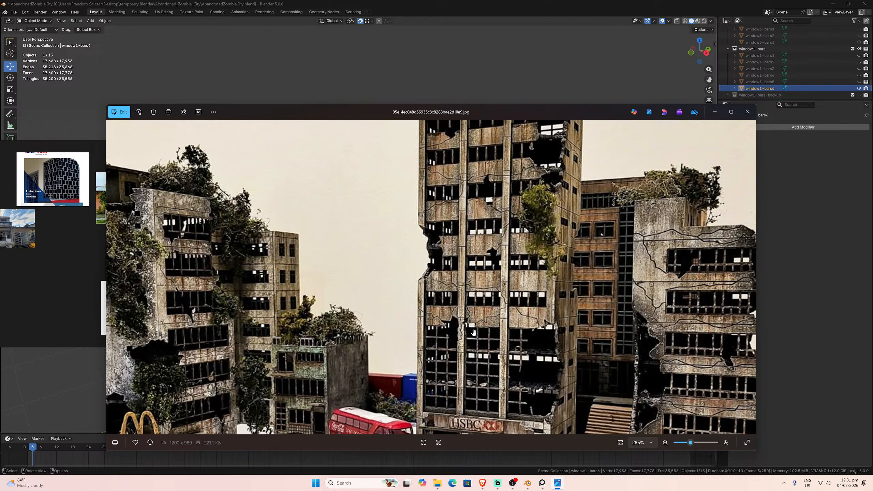
scroll(474, 329, "down", 3)
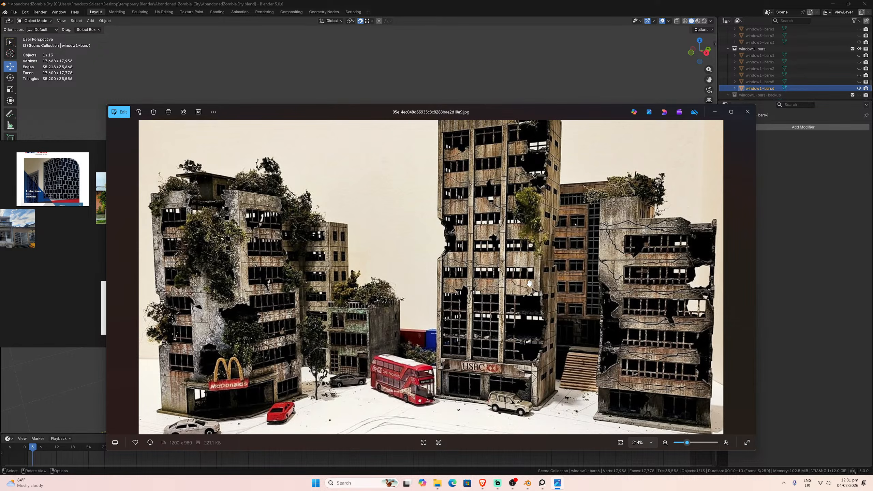
left_click(746, 116)
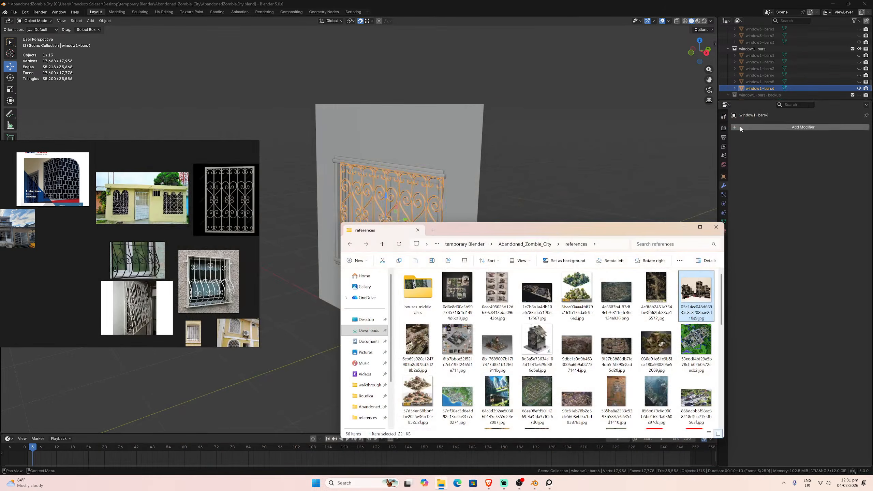
- Return to Blender and inspect the wall and the window1-bars6 grille from the front and both sides
left_click(454, 187)
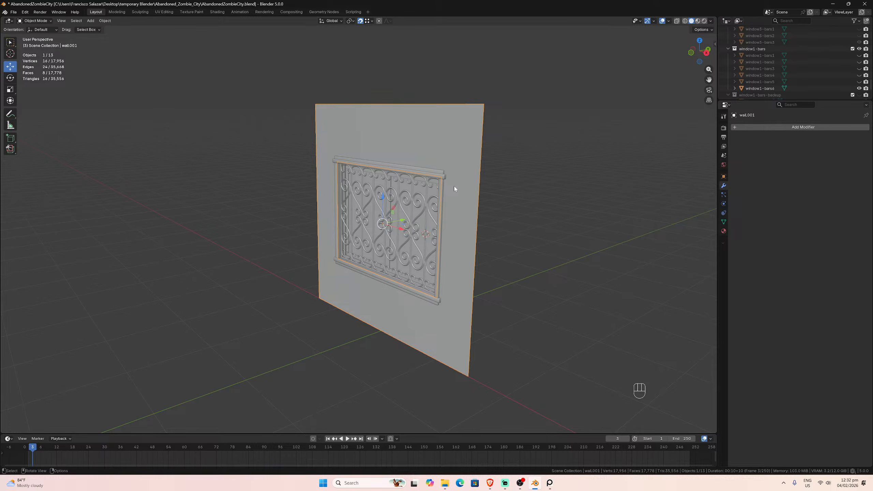
scroll(454, 189, "up", 3)
middle_click_drag(454, 188, 441, 222)
scroll(441, 221, "down", 1)
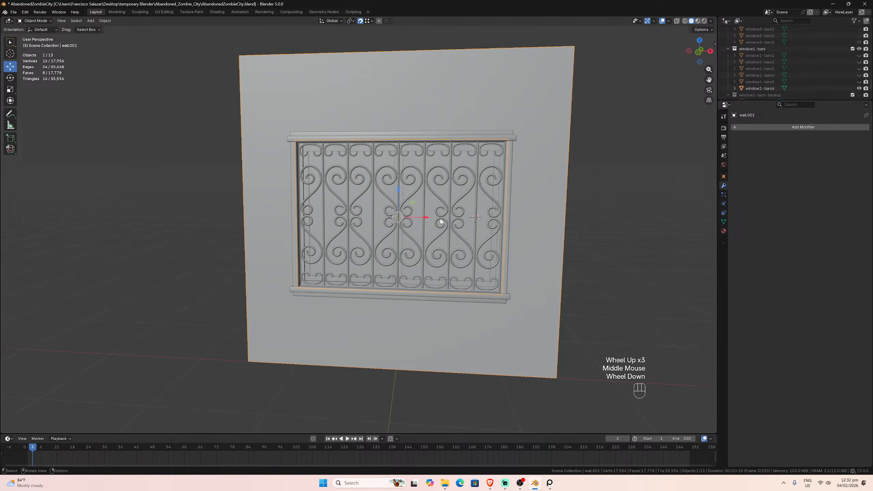
left_click_drag(709, 80, 816, 91)
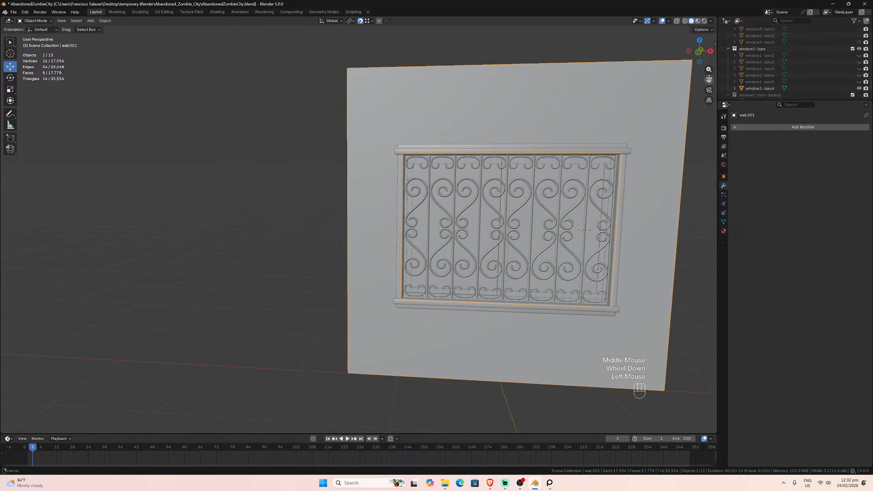
middle_click_drag(629, 132, 607, 127)
left_click_drag(708, 80, 655, 74)
left_click(550, 186)
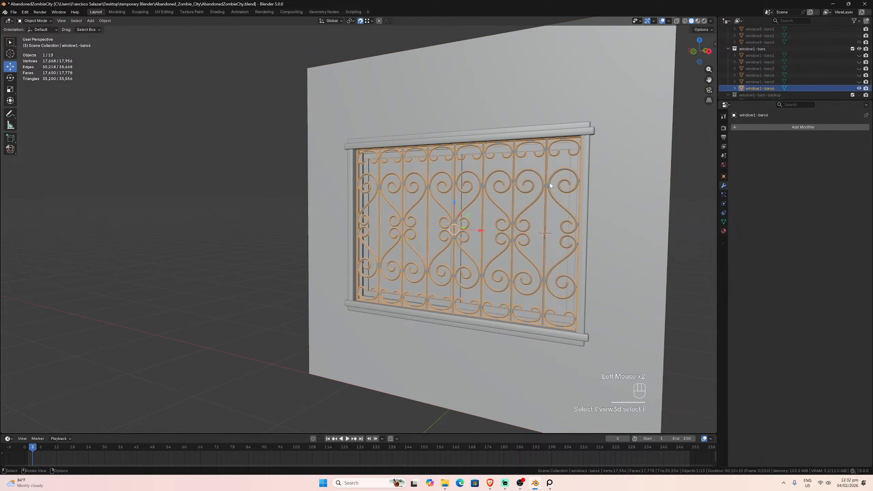
middle_click_drag(494, 185, 483, 187)
scroll(483, 188, "up", 2)
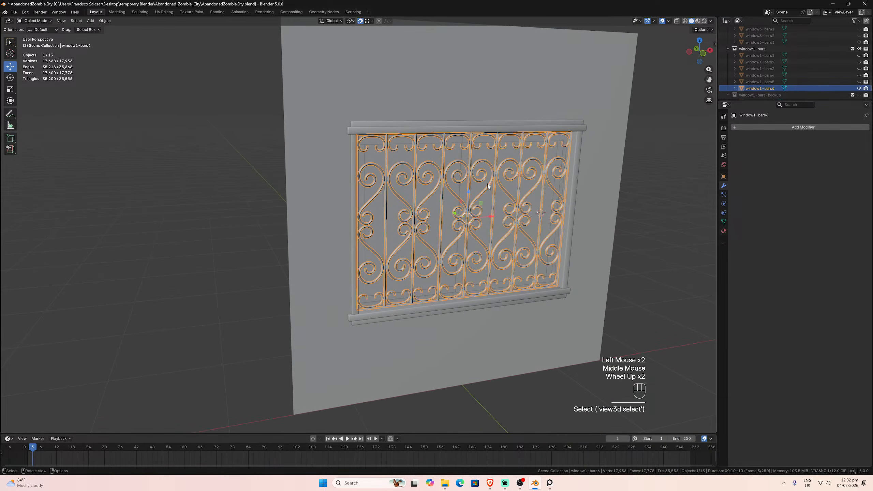
- Switch to the PureRef board, frame the scrolled wrought-iron grille on black, and move the board nearer the model
left_click(444, 483)
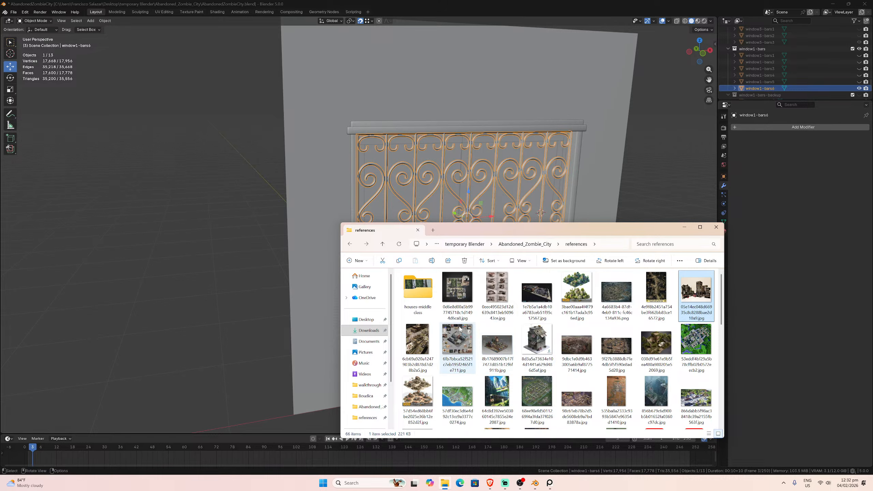
left_click(357, 281)
left_click(550, 483)
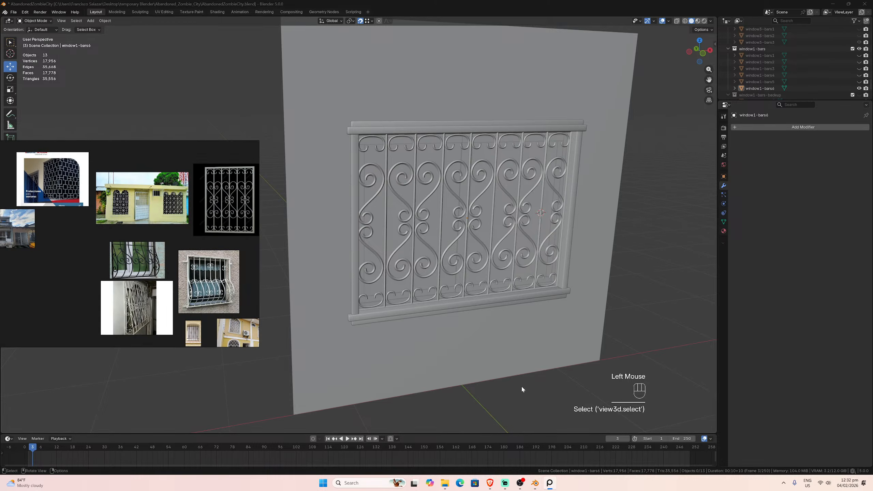
scroll(137, 263, "down", 1)
scroll(197, 237, "up", 5)
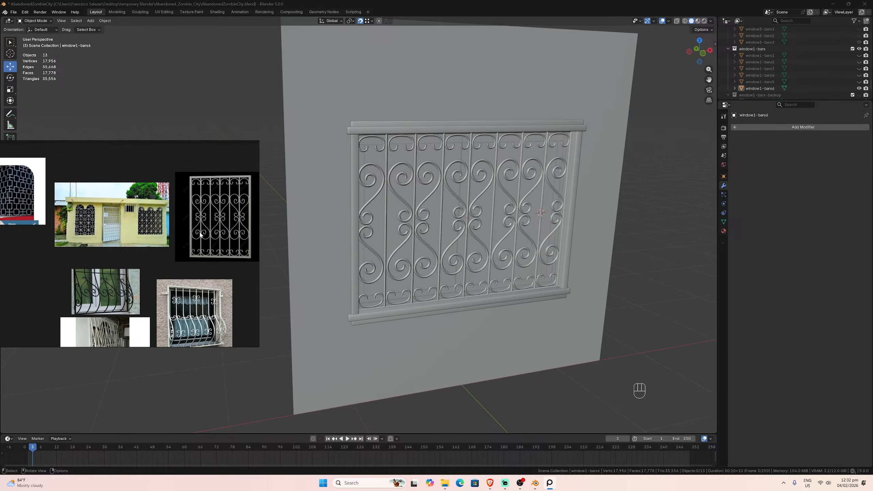
middle_click_drag(197, 237, 102, 261)
scroll(116, 263, "down", 3)
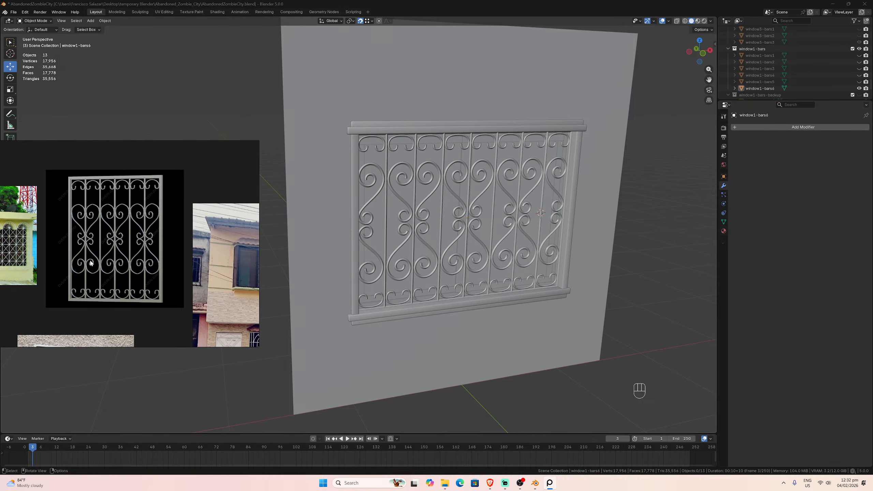
right_click_drag(103, 259, 136, 213)
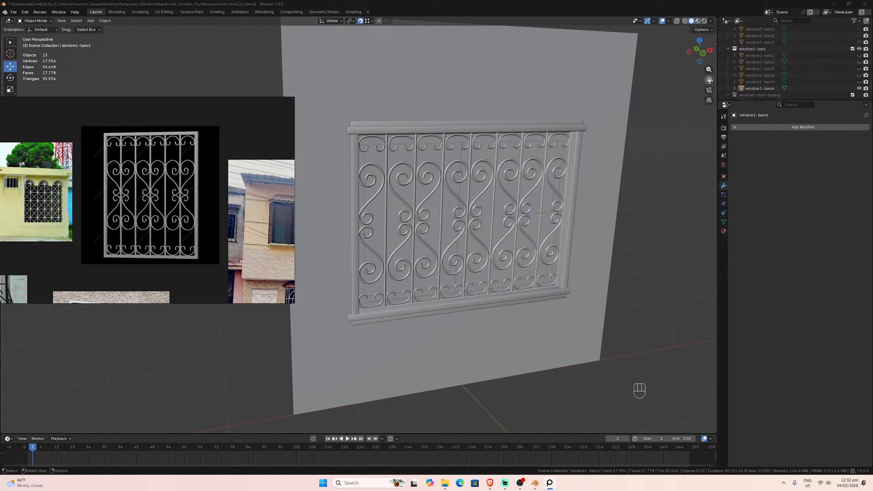
- Place the modelled grille and the scrolled wrought-iron reference side by side and compare their patterns
left_click_drag(708, 80, 756, 113)
scroll(626, 126, "up", 2)
middle_click_drag(626, 125, 628, 130)
scroll(624, 127, "down", 1)
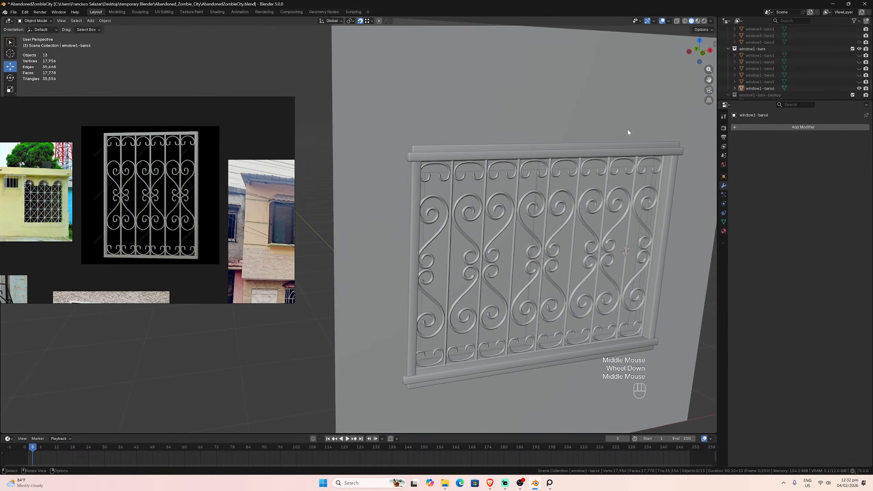
left_click_drag(709, 80, 683, 72)
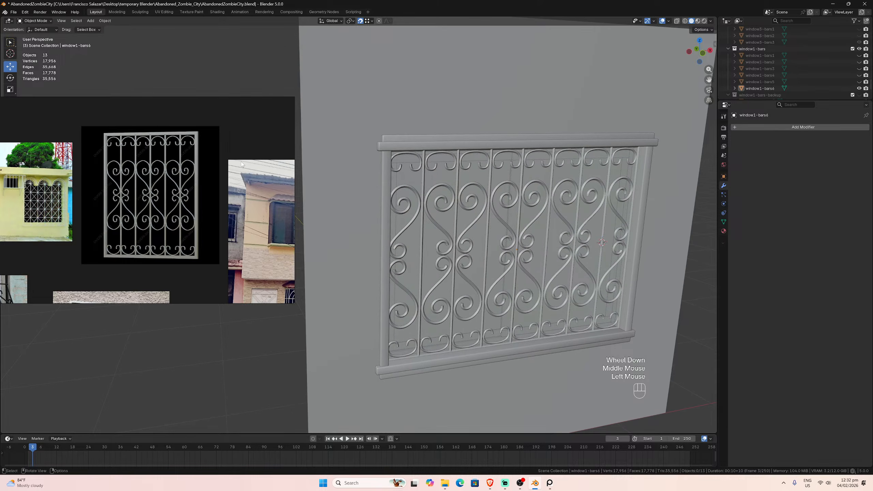
right_click_drag(168, 177, 181, 187)
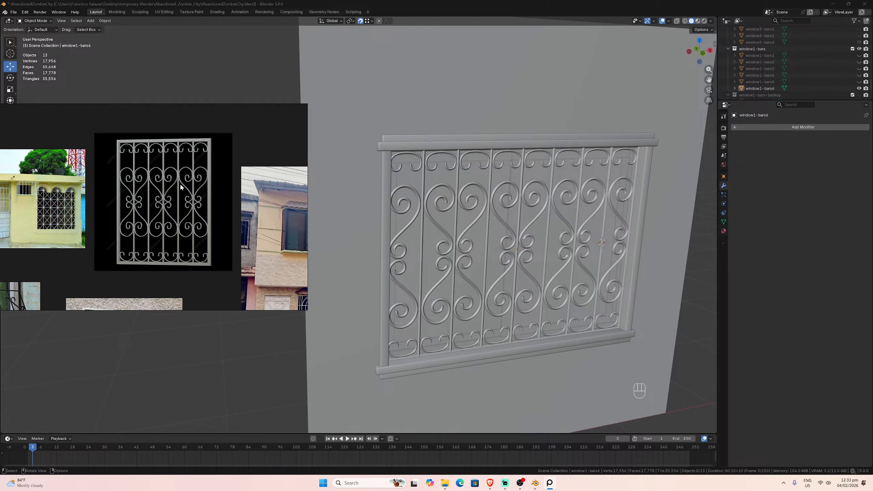
- Save the PureRef reference board and the AbandonedZombieCity.blend file
key("ctrl+s")
left_click(292, 391)
key("ctrl+s")
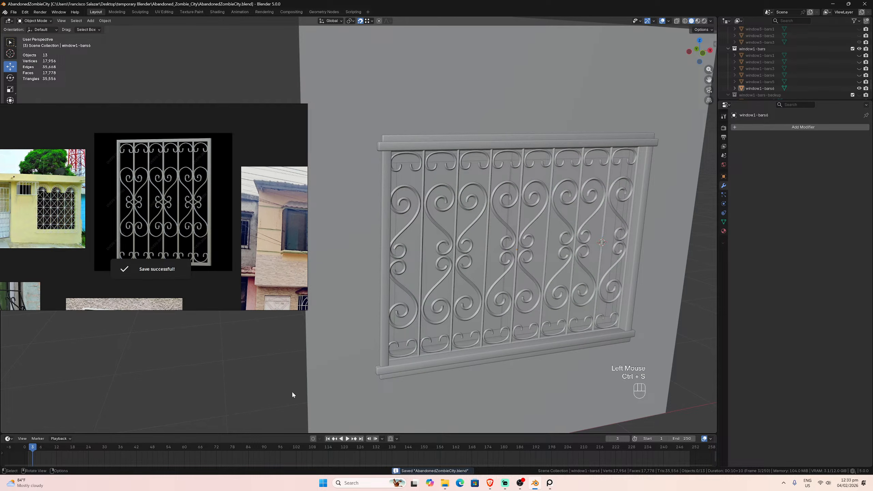